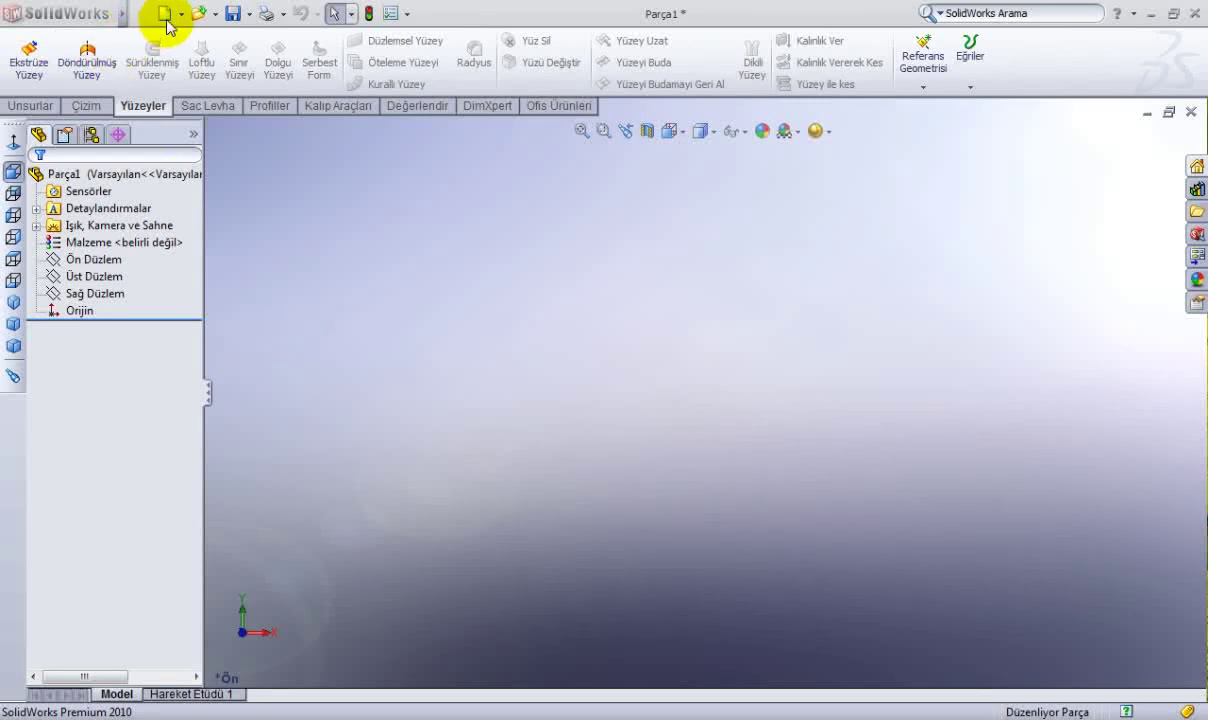
# Start a new sketch on the Top Plane.
pyautogui.click(112, 280)
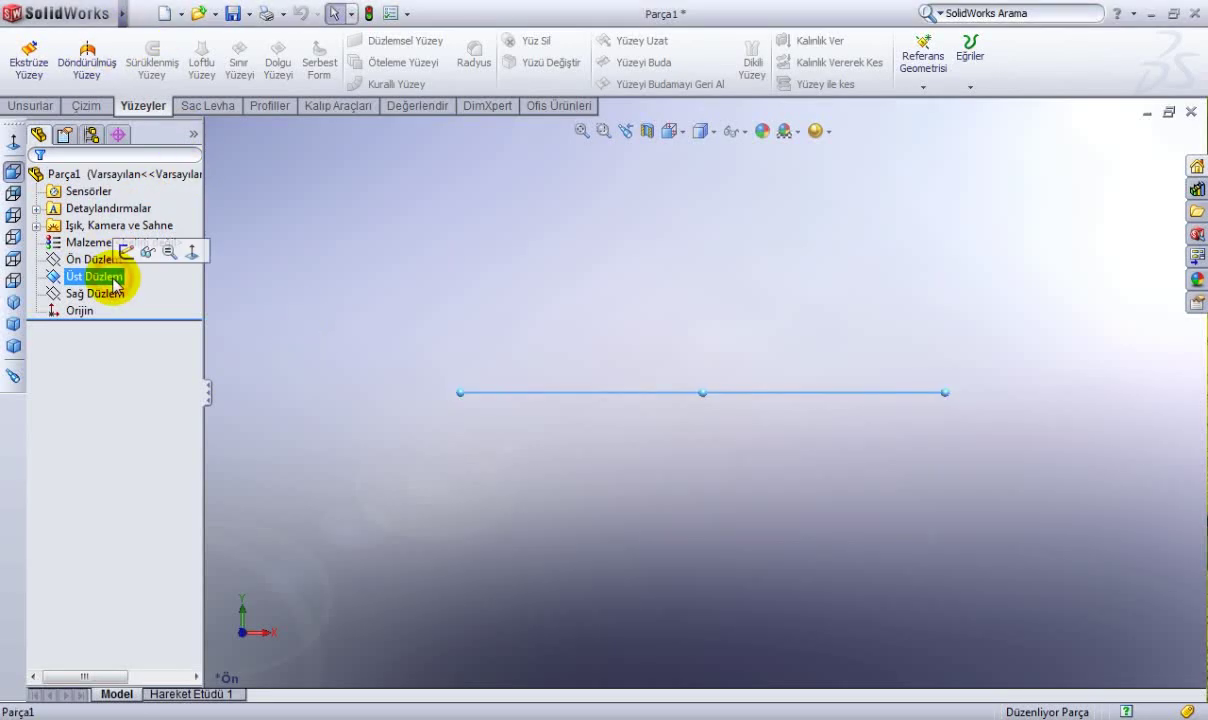
pyautogui.click(126, 250)
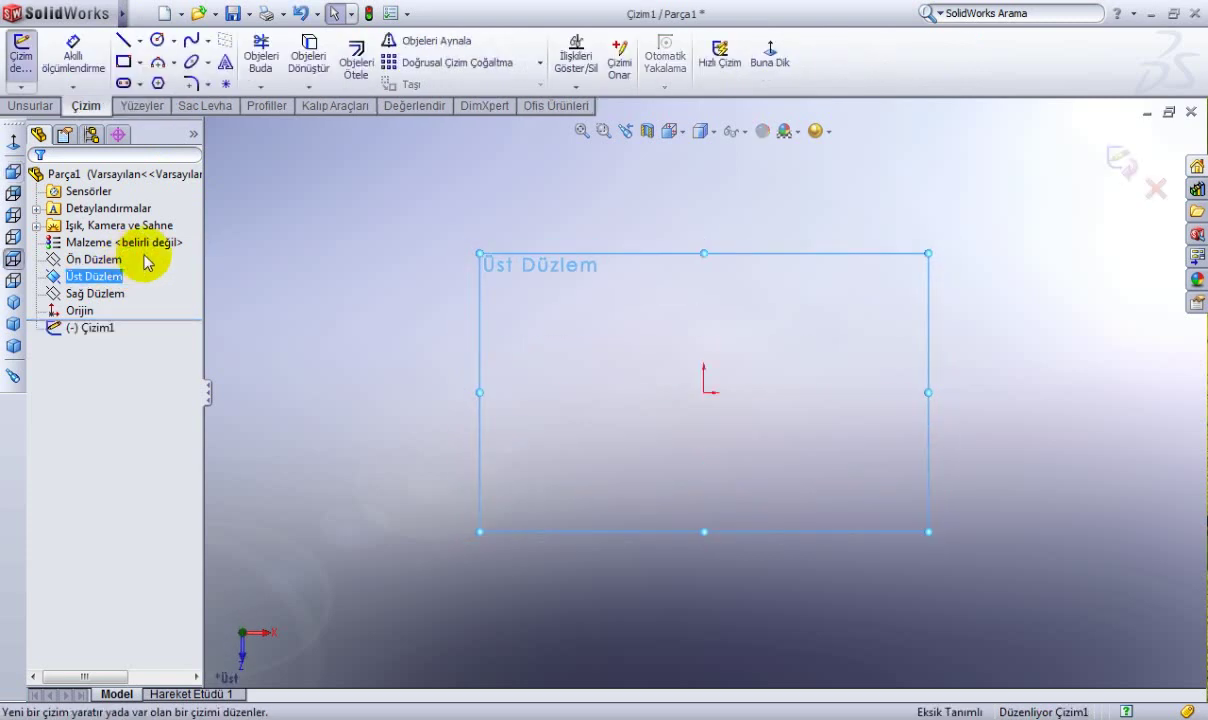
pyautogui.click(288, 224)
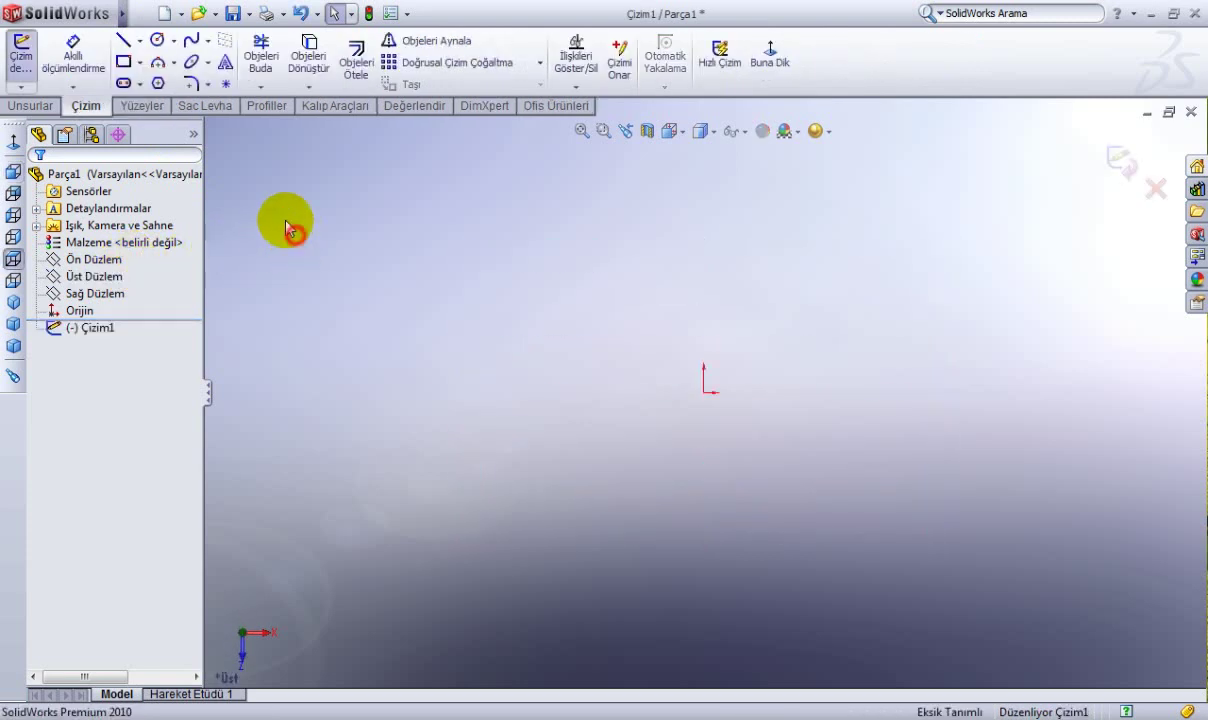
# Draw a spline from the origin around the foot outline, closing it back at the origin.
pyautogui.click(190, 42)
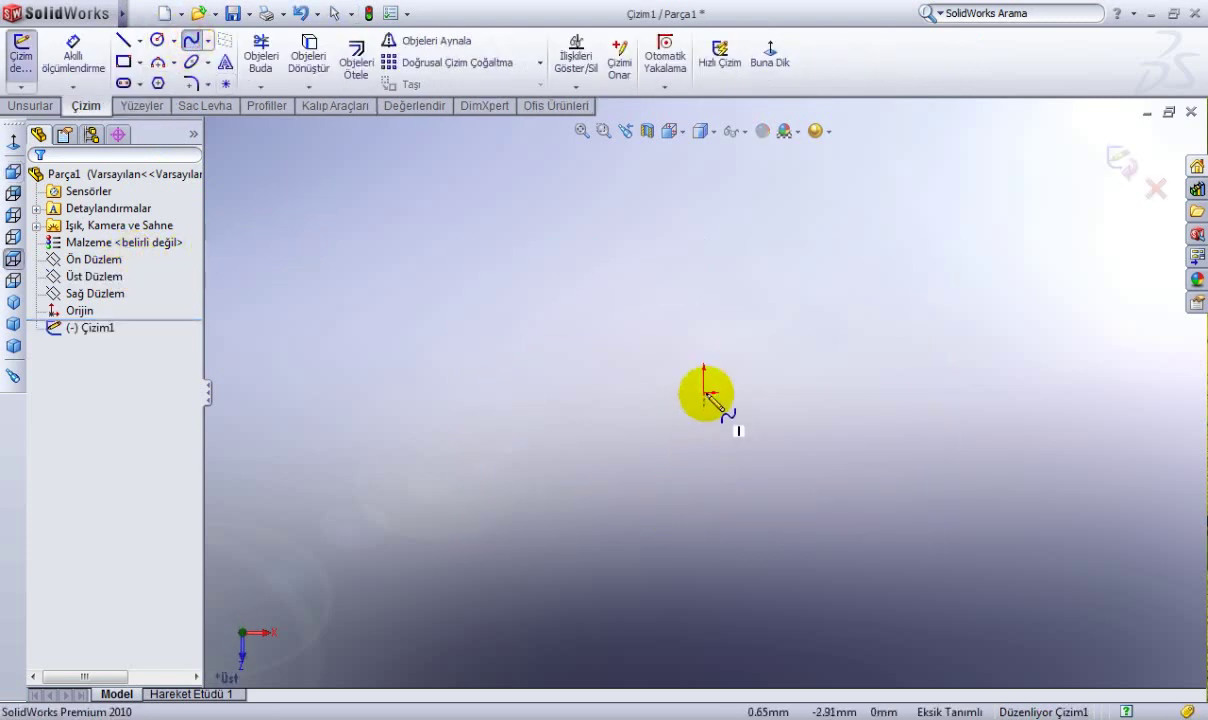
pyautogui.click(705, 393)
pyautogui.click(604, 344)
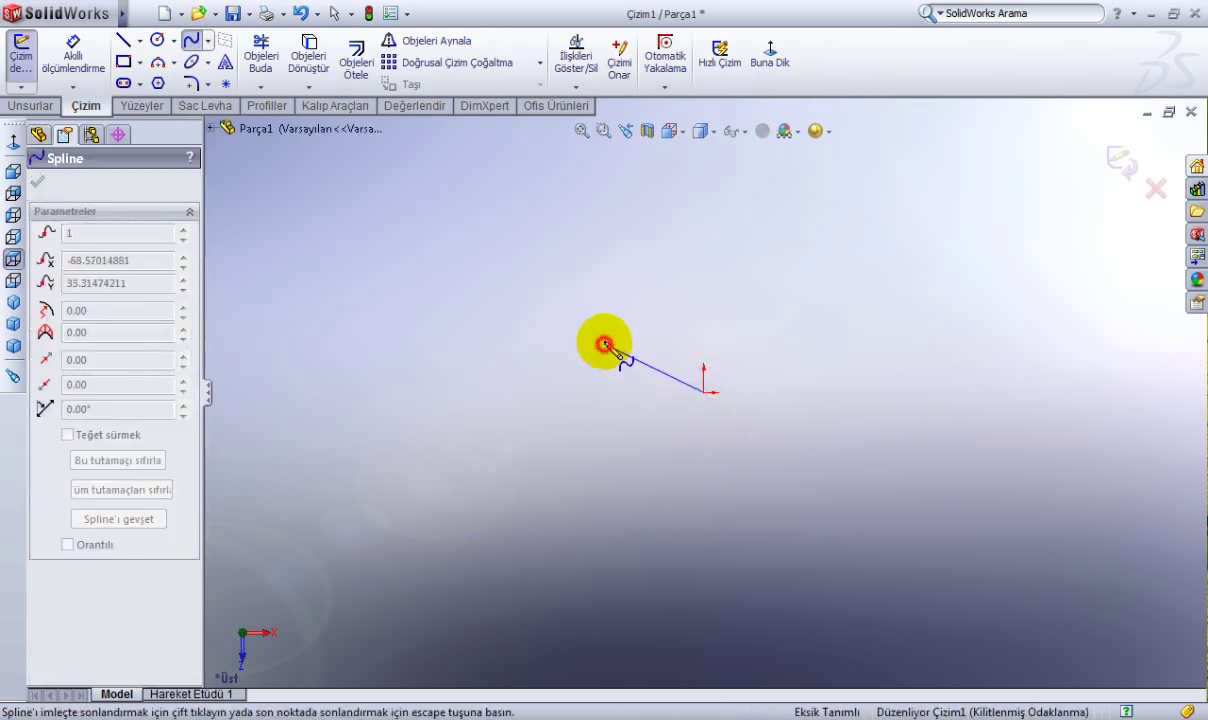
pyautogui.click(612, 226)
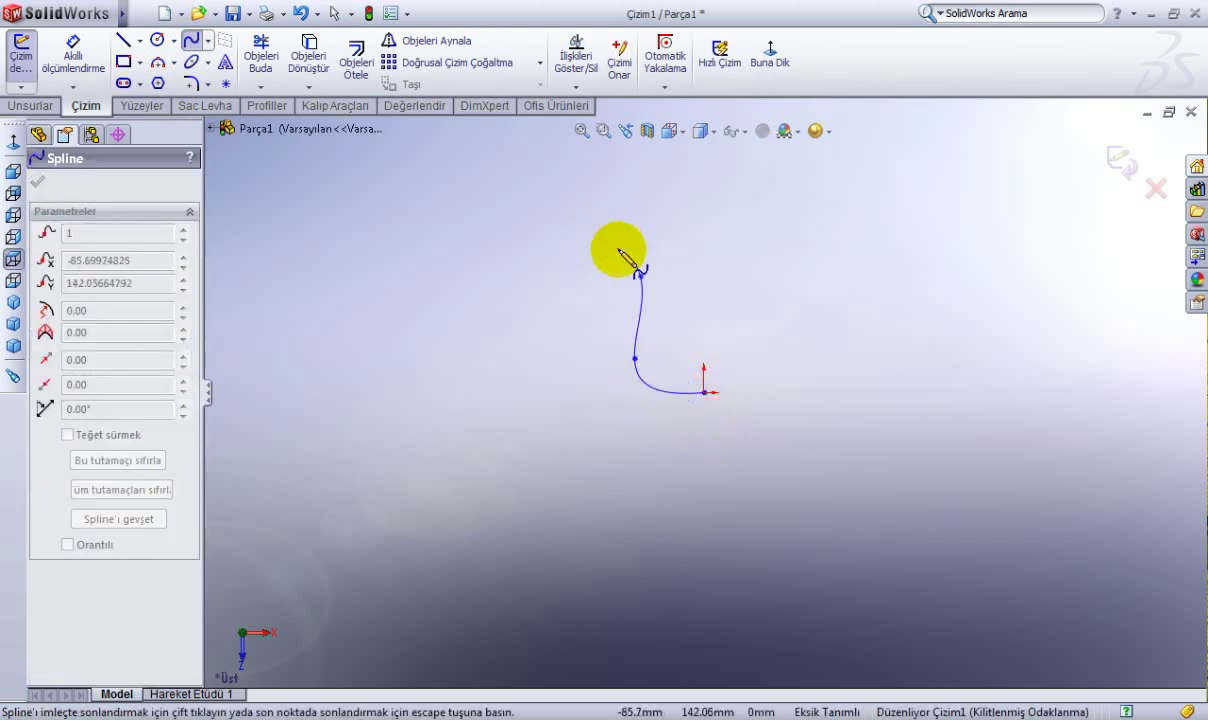
pyautogui.scroll(3, 650, 240)
pyautogui.click(646, 203)
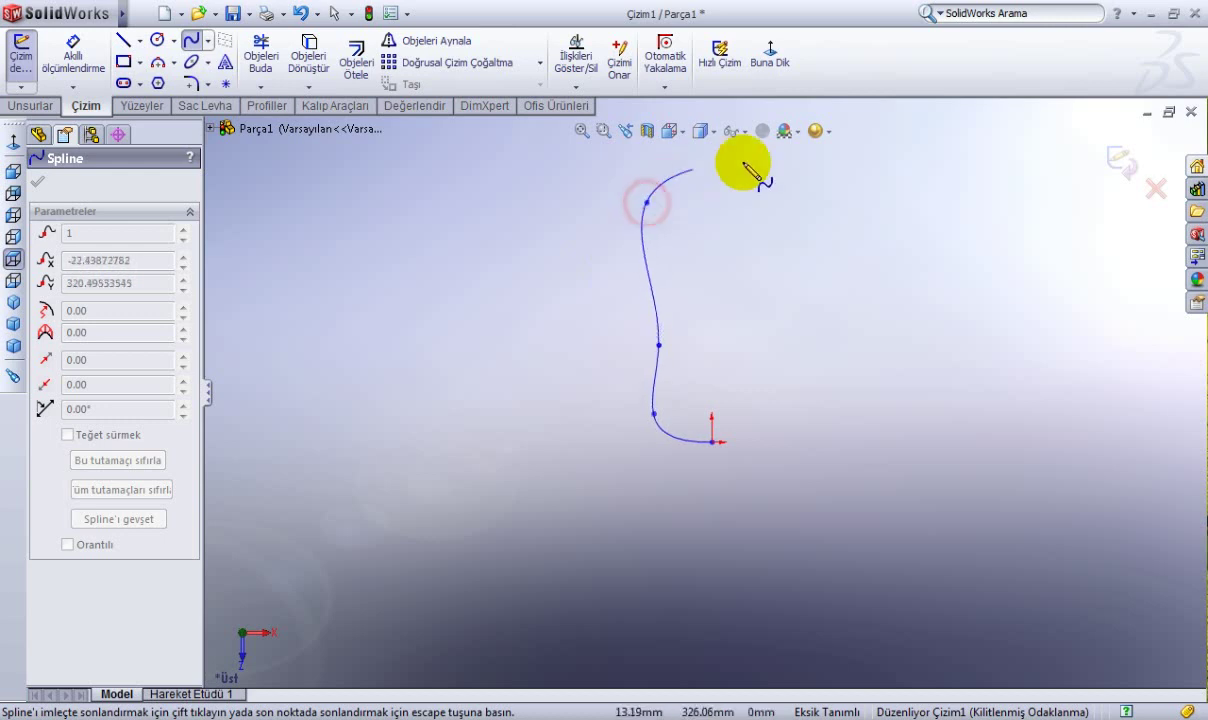
pyautogui.click(783, 185)
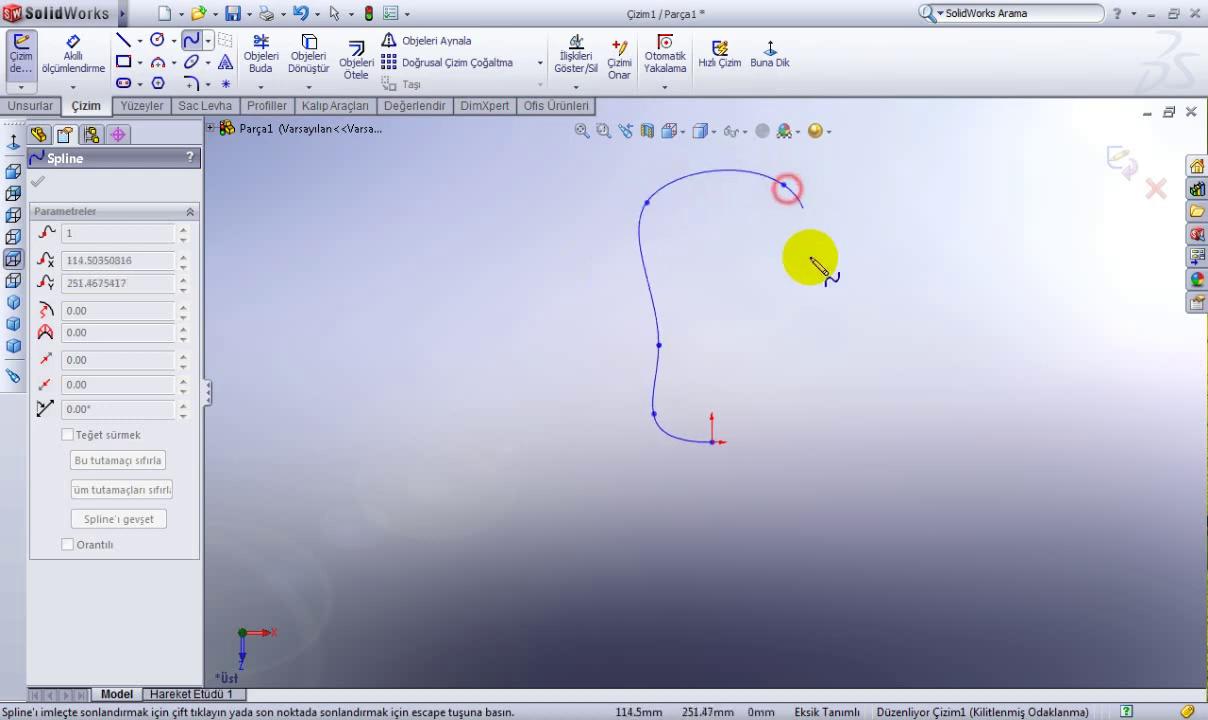
pyautogui.click(790, 318)
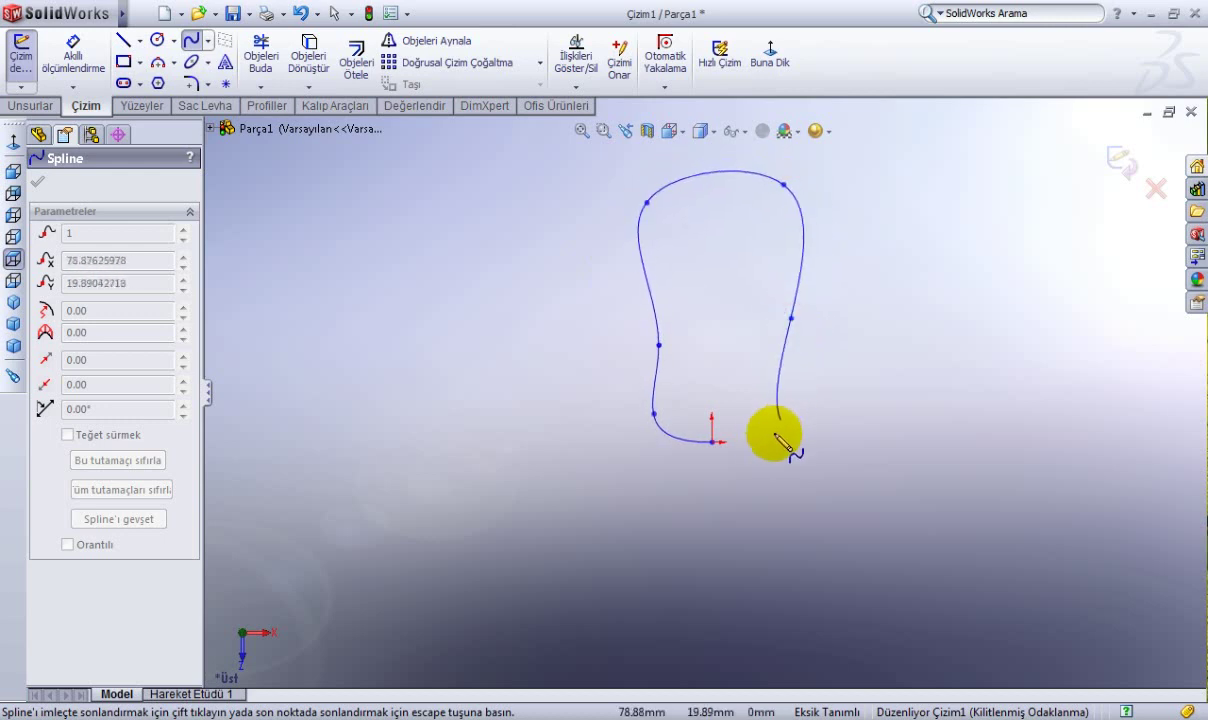
pyautogui.click(712, 441)
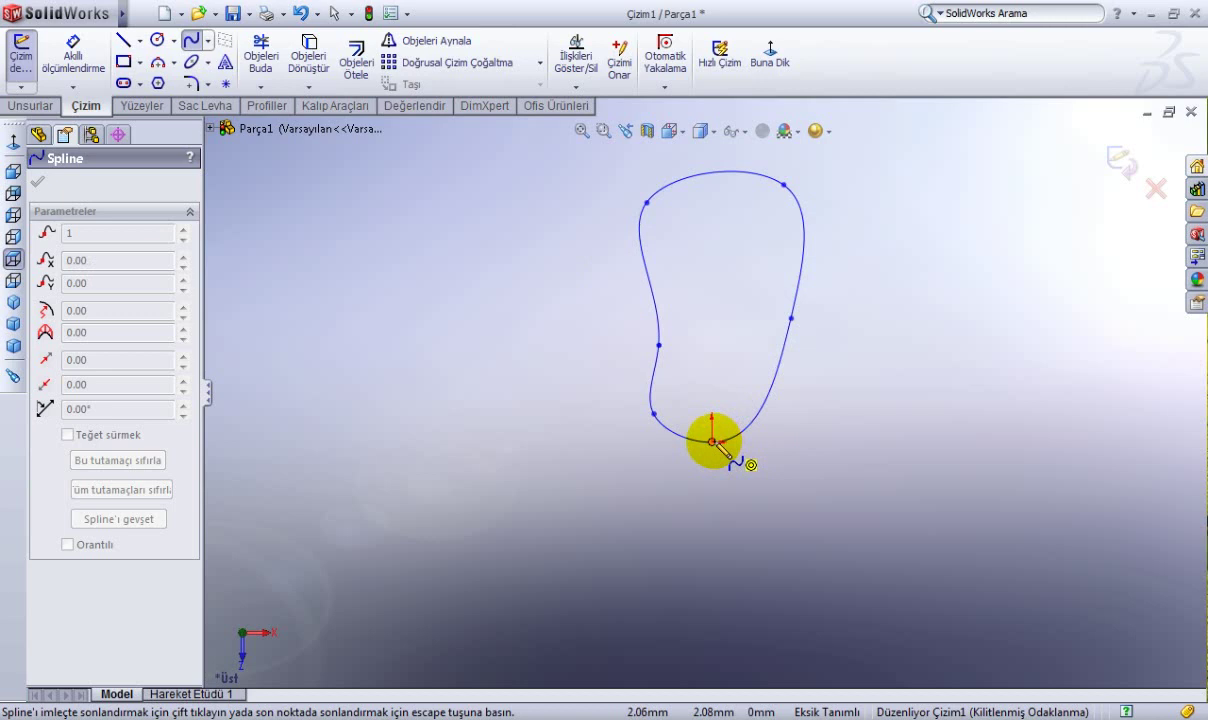
pyautogui.scroll(-2, 870, 375)
pyautogui.scroll(2, 865, 330)
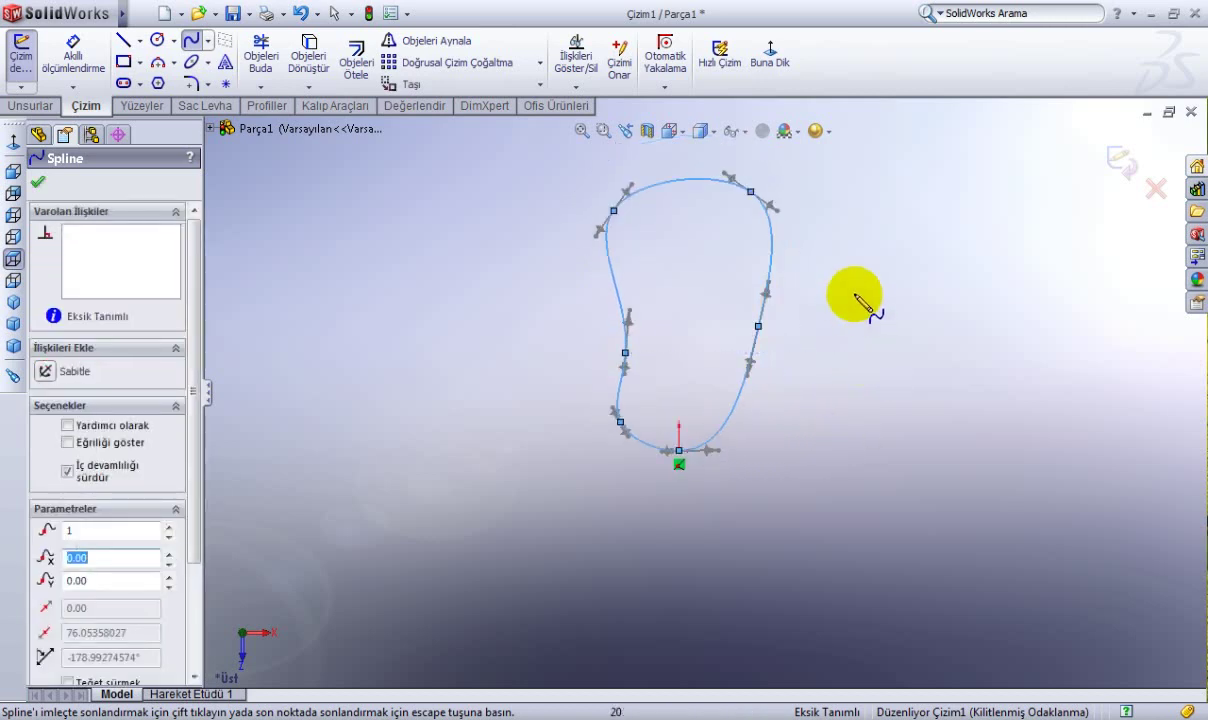
pyautogui.rightClick(852, 288)
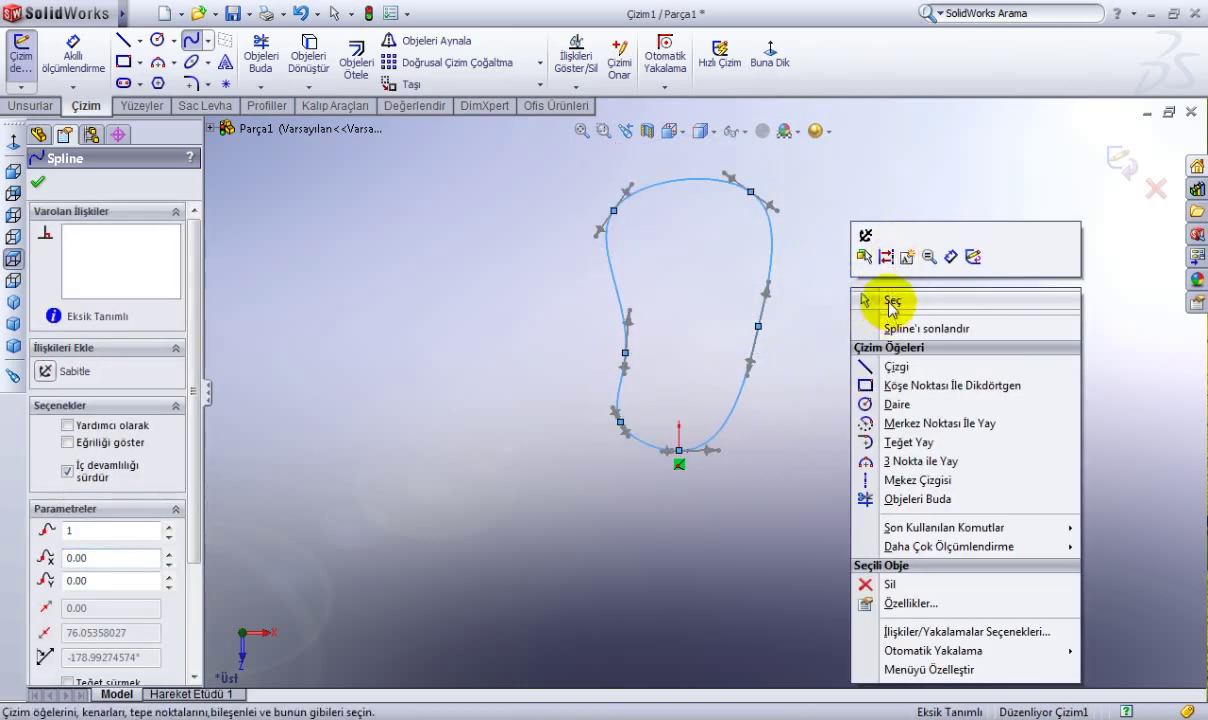
# Drag the upper-left, lower-left, left and right spline points to reshape the outline.
pyautogui.click(889, 305)
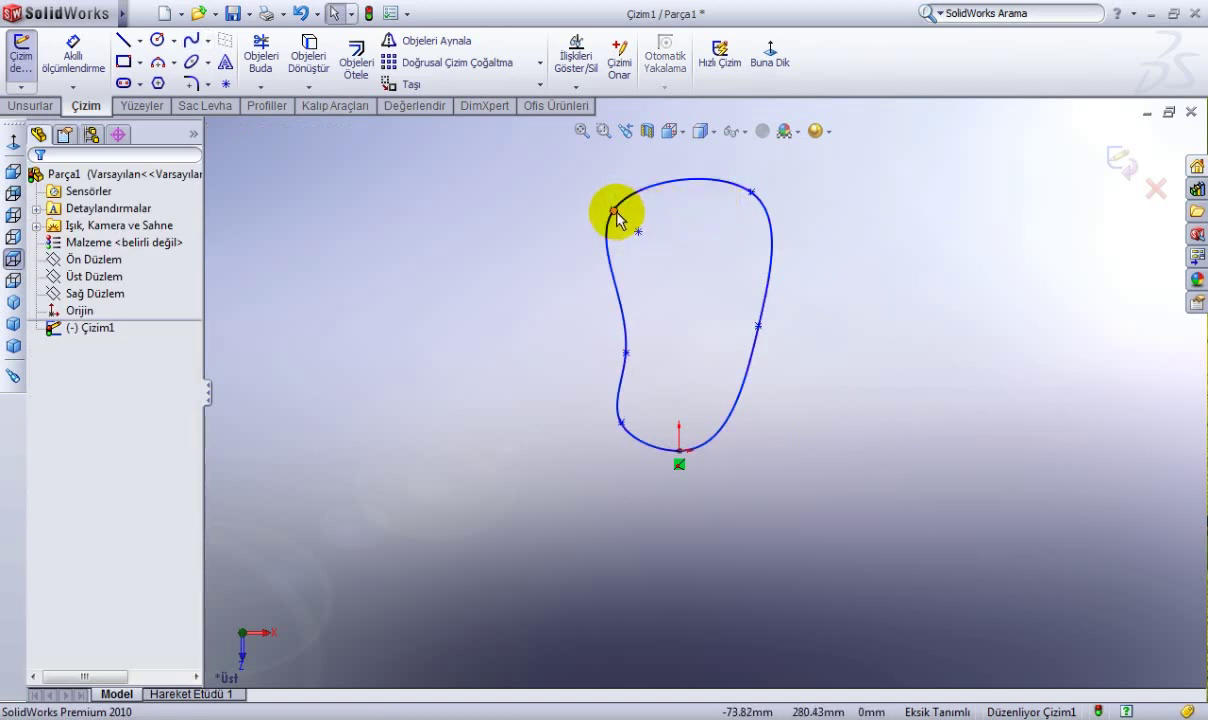
pyautogui.moveTo(618, 200); pyautogui.dragTo(611, 190)
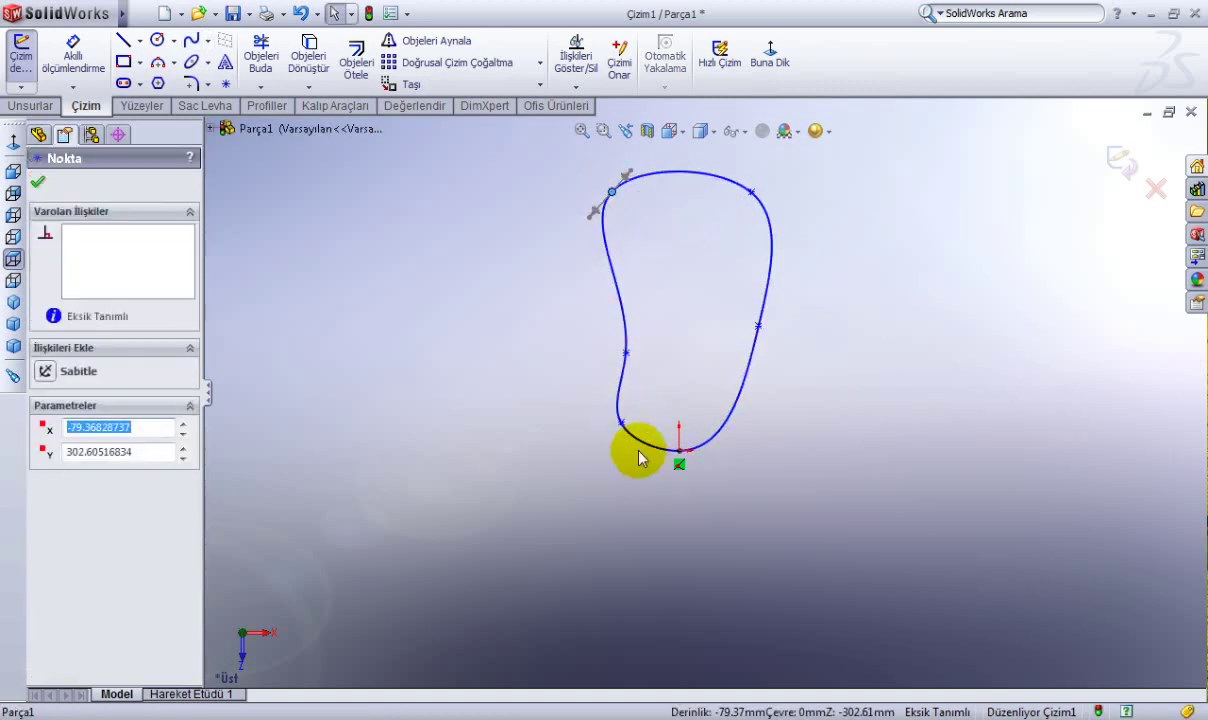
pyautogui.moveTo(624, 446); pyautogui.dragTo(647, 445)
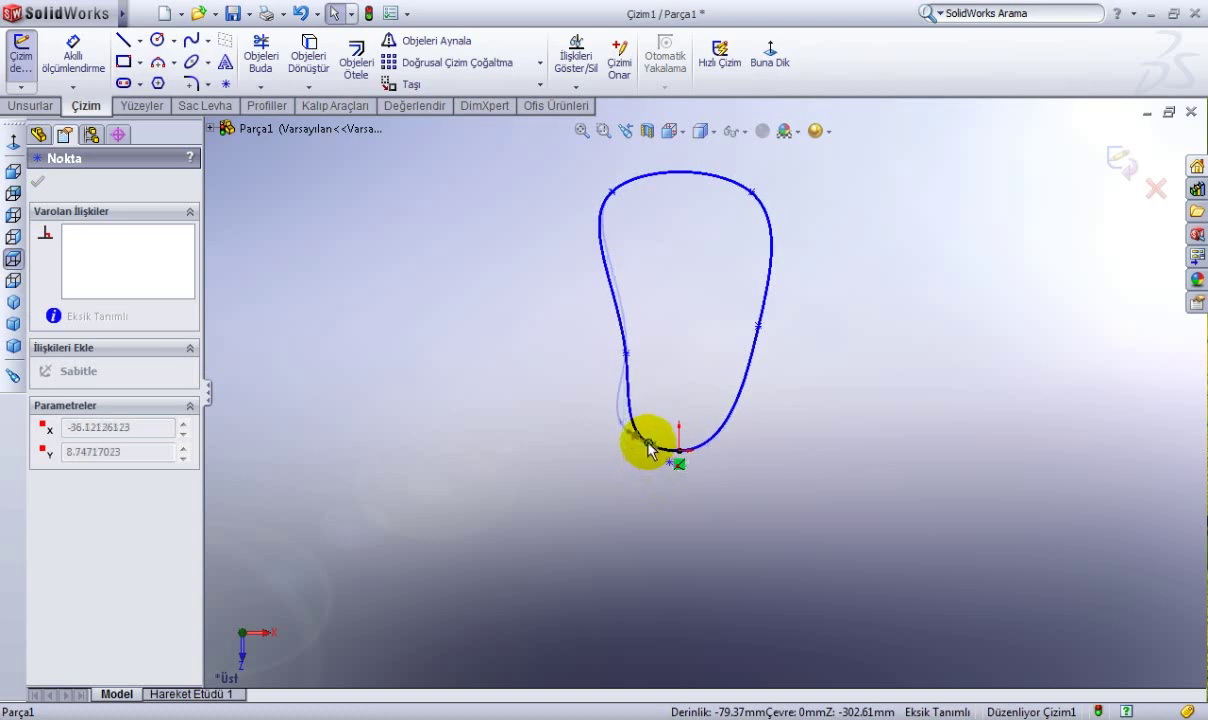
pyautogui.scroll(-1, 660, 345)
pyautogui.moveTo(625, 358)
pyautogui.mouseDown()
pyautogui.moveTo(617, 330)
pyautogui.moveTo(631, 345)
pyautogui.mouseUp()
pyautogui.scroll(1, 702, 393)
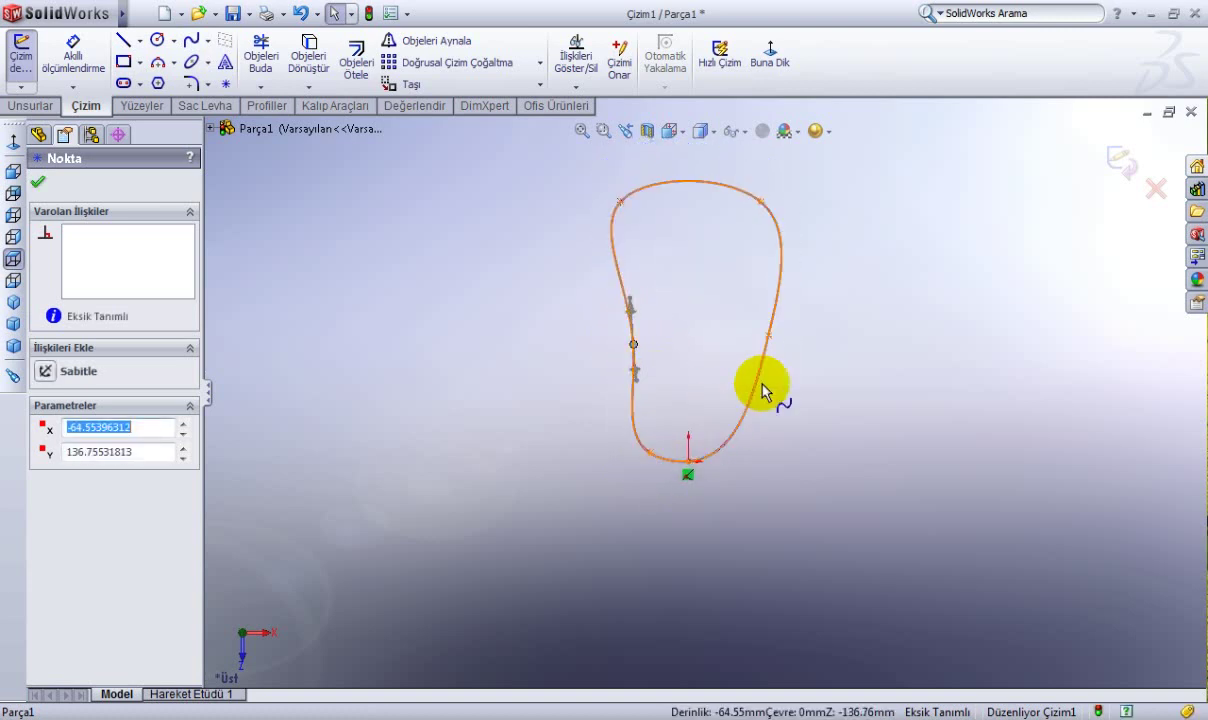
pyautogui.moveTo(767, 338); pyautogui.dragTo(728, 462)
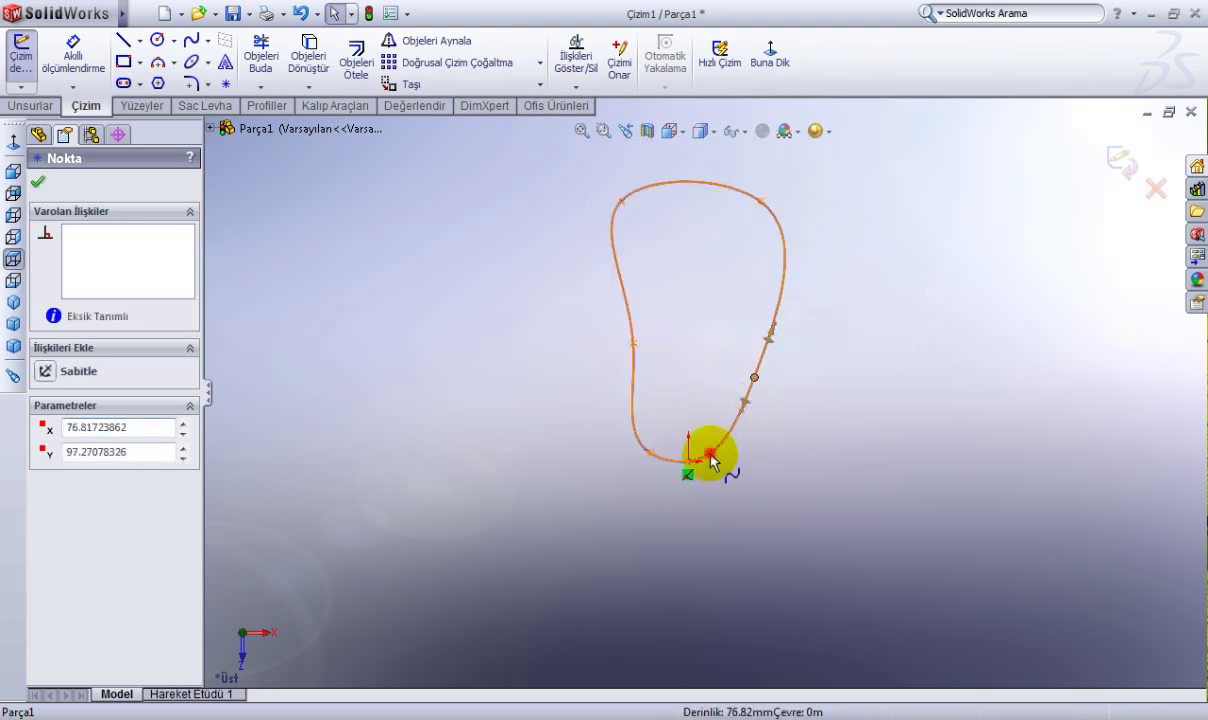
pyautogui.click(706, 445)
# Refine the outline by dragging the left, upper-left, top-right and lower-right points.
pyautogui.scroll(-1, 712, 468)
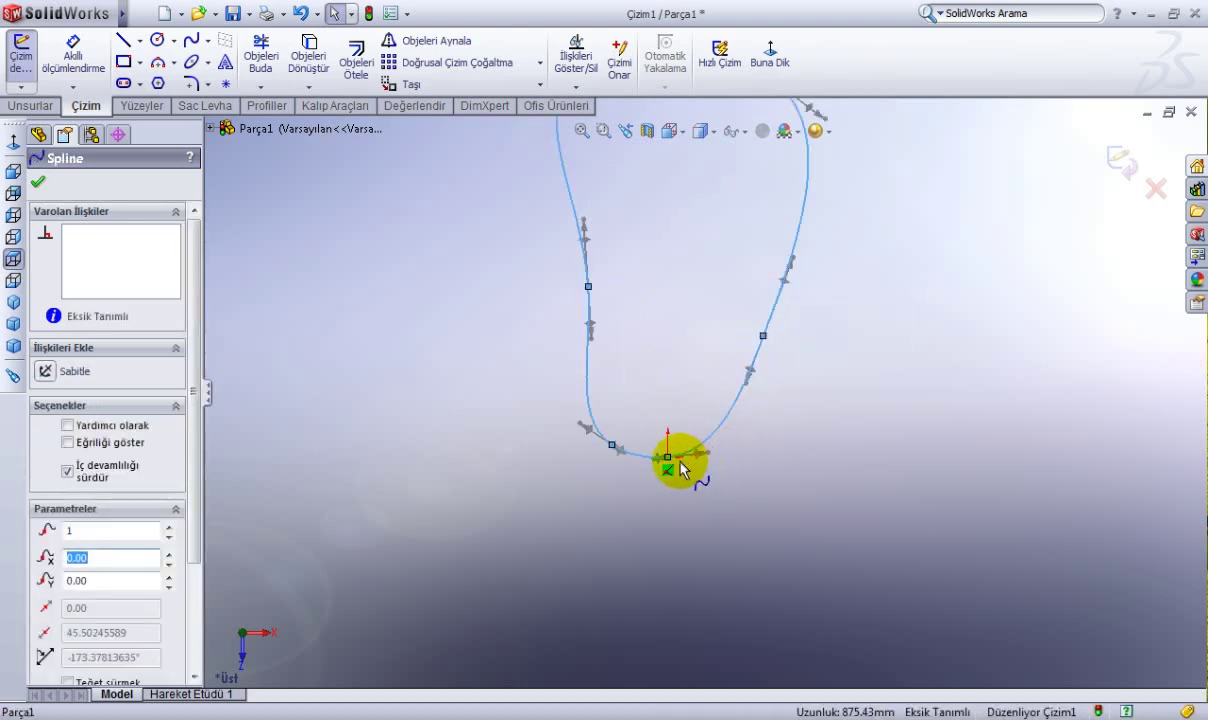
pyautogui.click(668, 460)
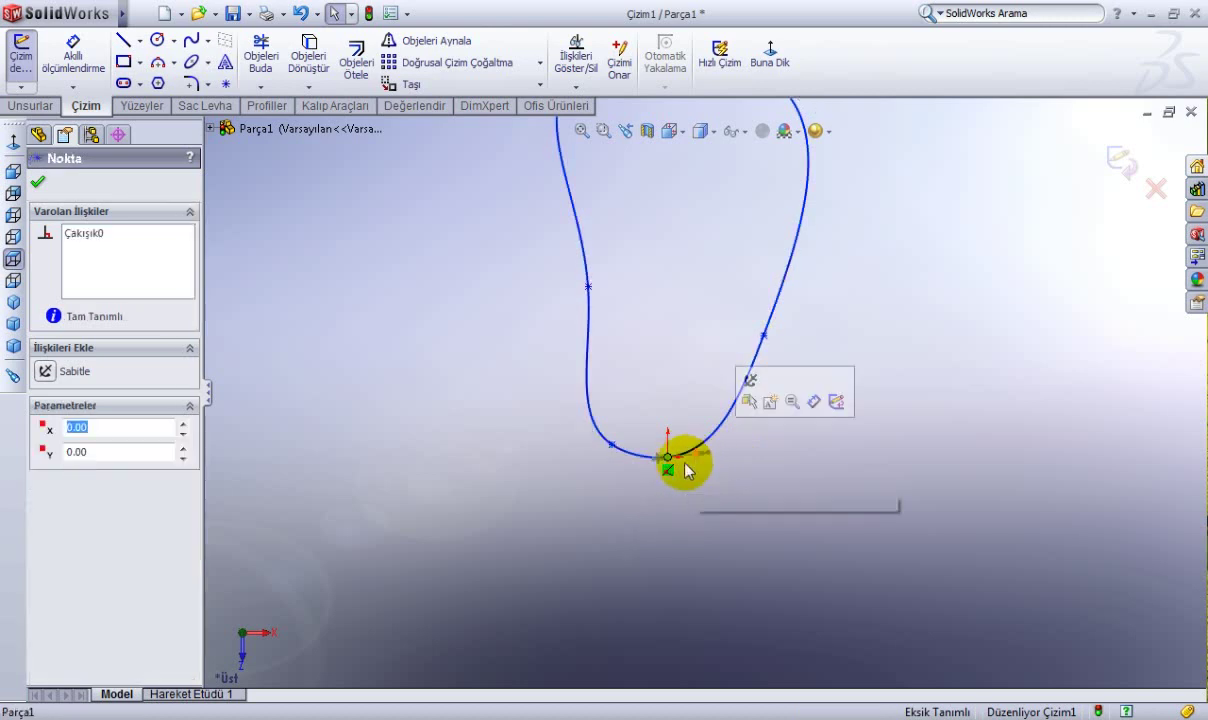
pyautogui.click(630, 437)
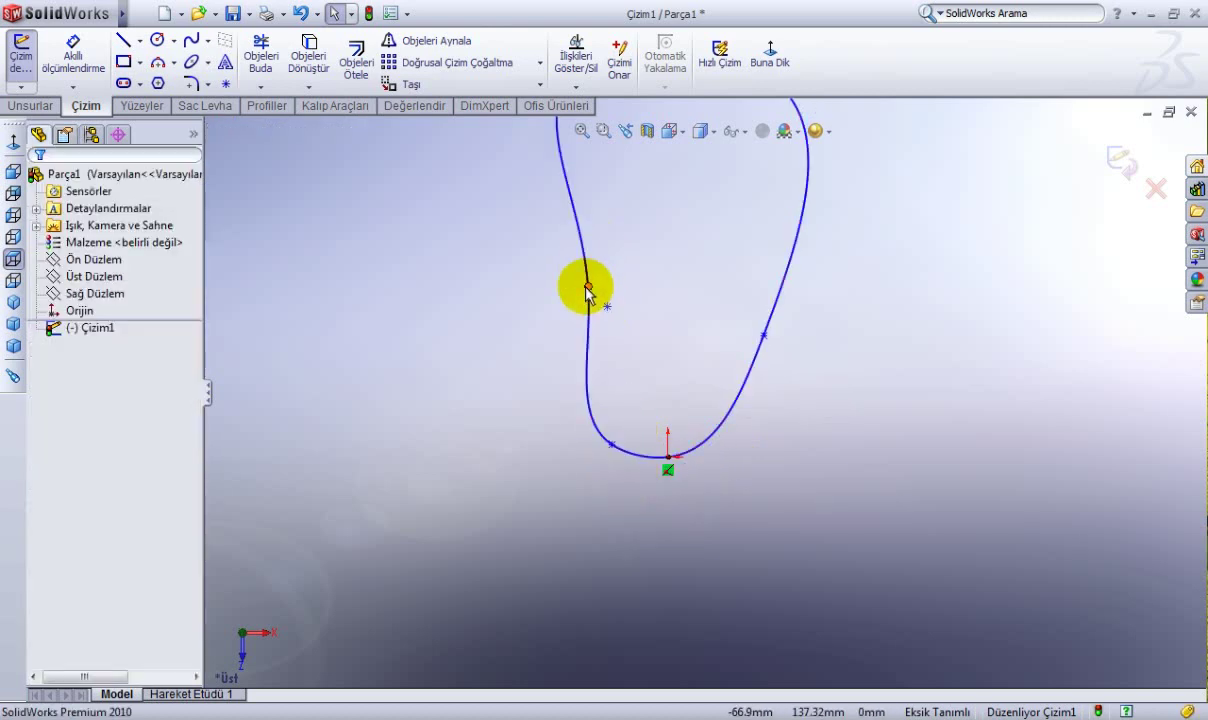
pyautogui.moveTo(586, 288); pyautogui.dragTo(578, 312)
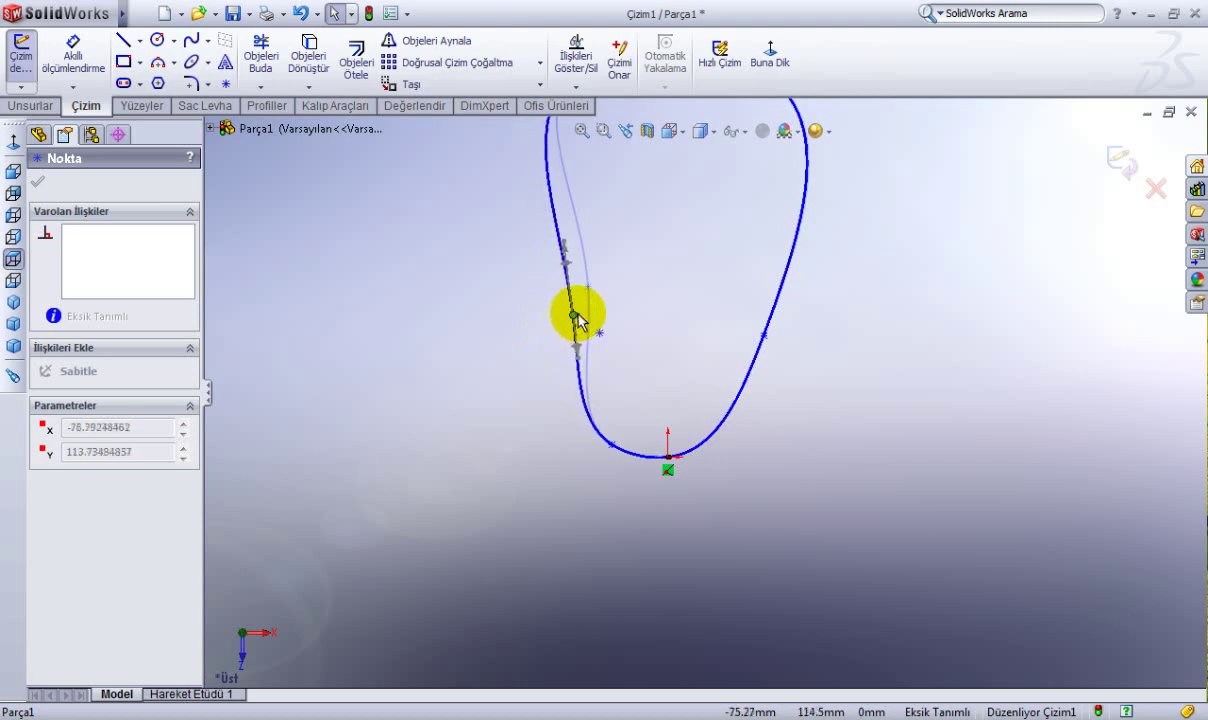
pyautogui.scroll(2, 705, 392)
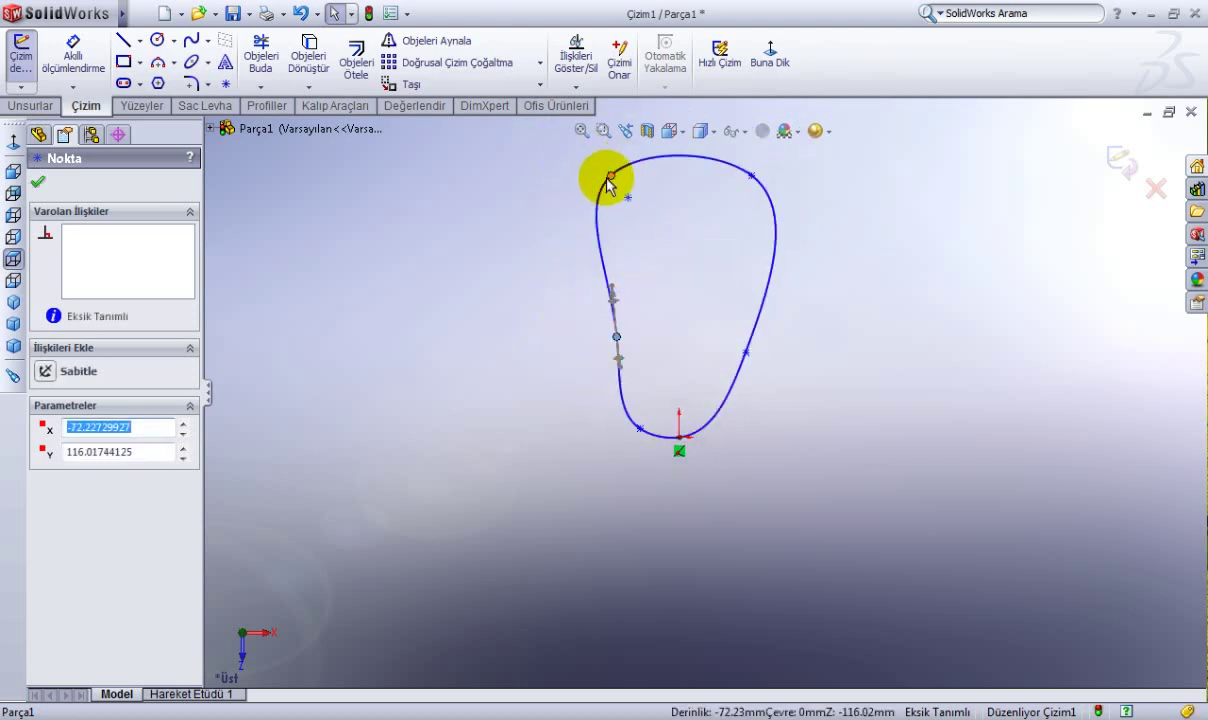
pyautogui.moveTo(609, 180)
pyautogui.mouseDown()
pyautogui.moveTo(572, 189)
pyautogui.moveTo(593, 169)
pyautogui.mouseUp()
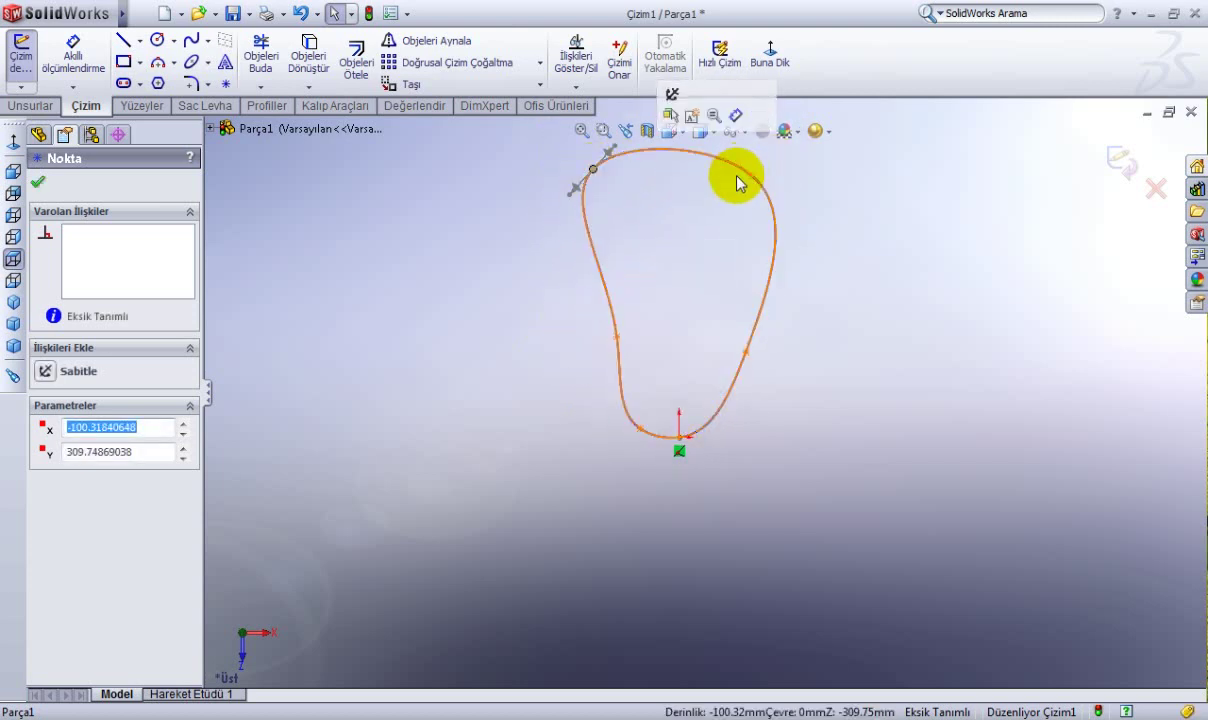
pyautogui.moveTo(750, 178)
pyautogui.mouseDown()
pyautogui.moveTo(713, 150)
pyautogui.moveTo(722, 157)
pyautogui.mouseUp()
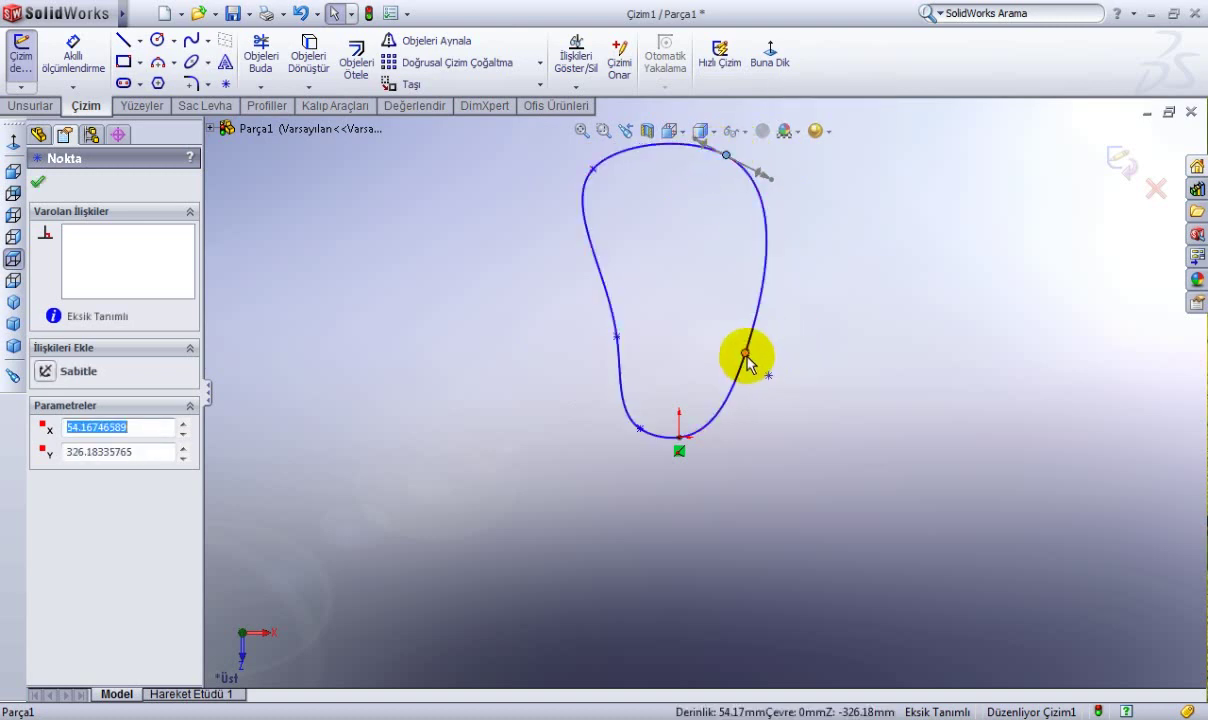
pyautogui.moveTo(746, 352)
pyautogui.mouseDown()
pyautogui.moveTo(763, 364)
pyautogui.moveTo(745, 400)
pyautogui.moveTo(744, 387)
pyautogui.mouseUp()
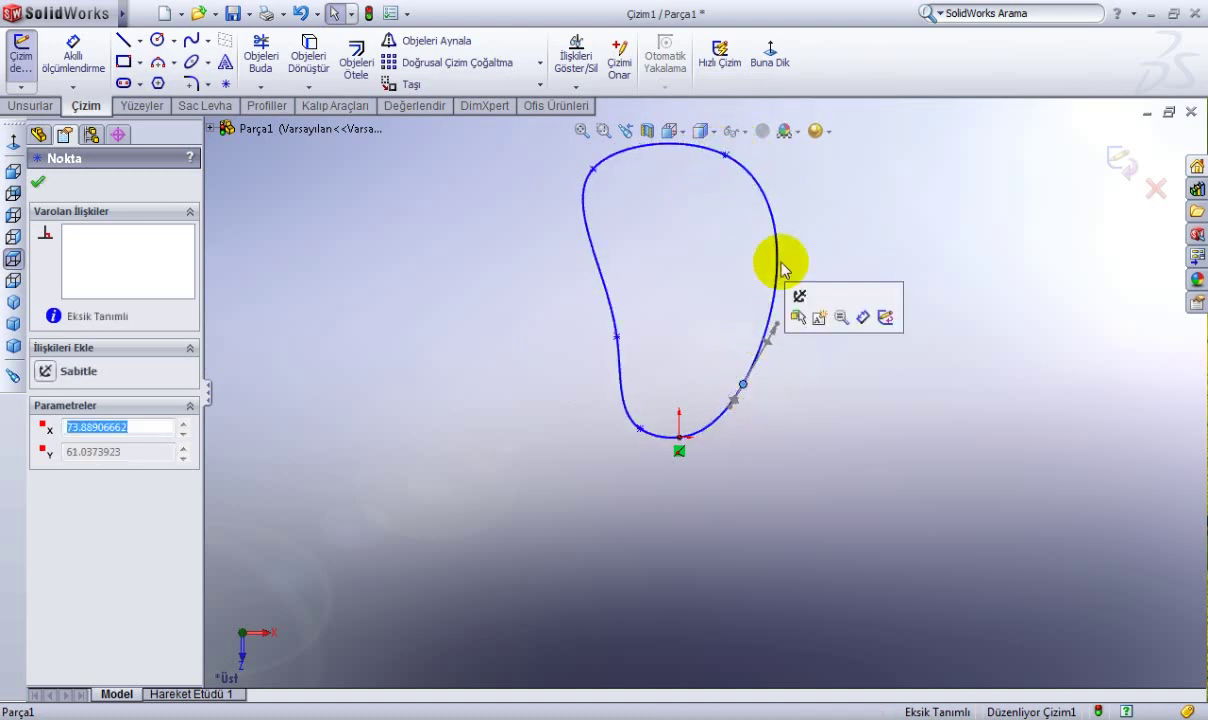
# Adjust the top-right tangent handle and spline points to reshape the top and right side.
pyautogui.click(727, 160)
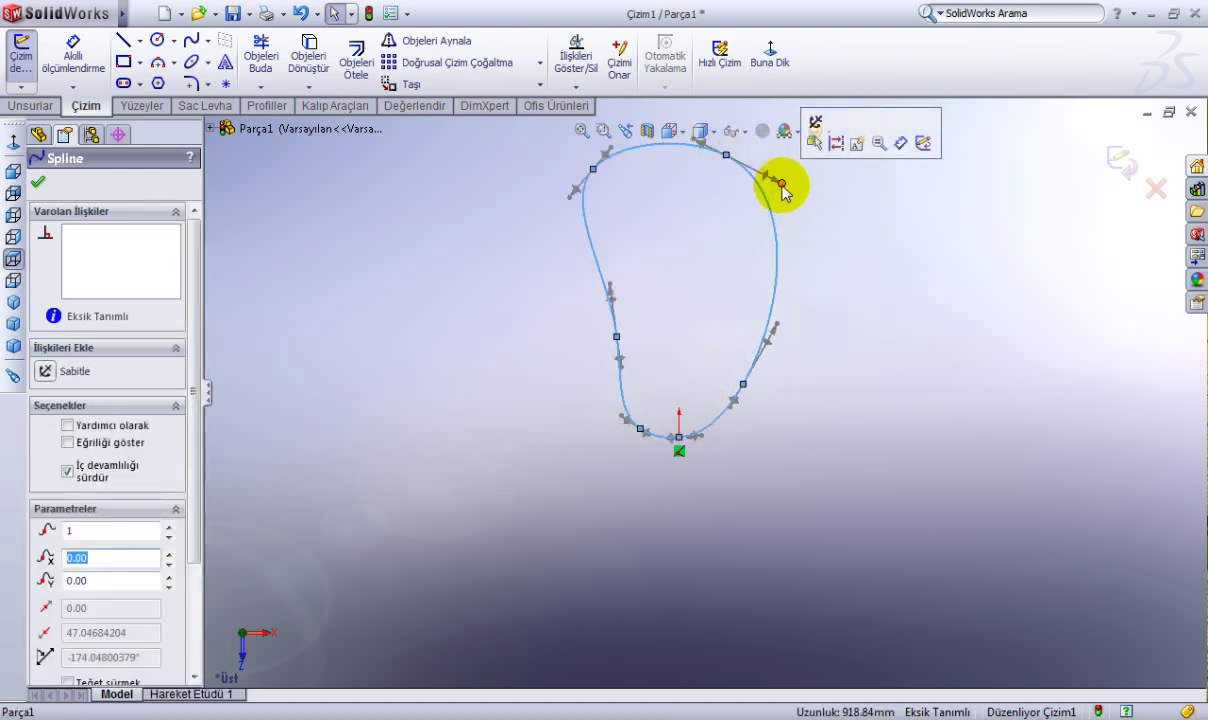
pyautogui.moveTo(782, 187)
pyautogui.mouseDown()
pyautogui.moveTo(755, 210)
pyautogui.moveTo(787, 197)
pyautogui.mouseUp()
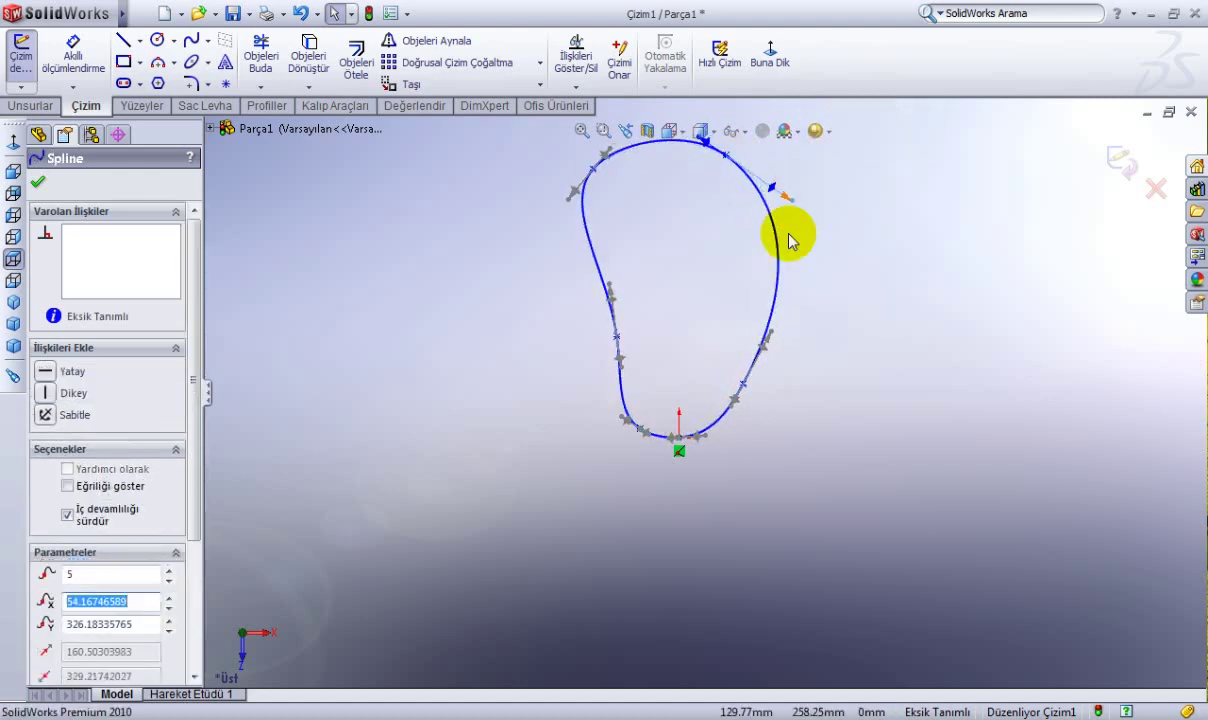
pyautogui.moveTo(773, 338)
pyautogui.mouseDown()
pyautogui.moveTo(757, 281)
pyautogui.moveTo(753, 314)
pyautogui.mouseUp()
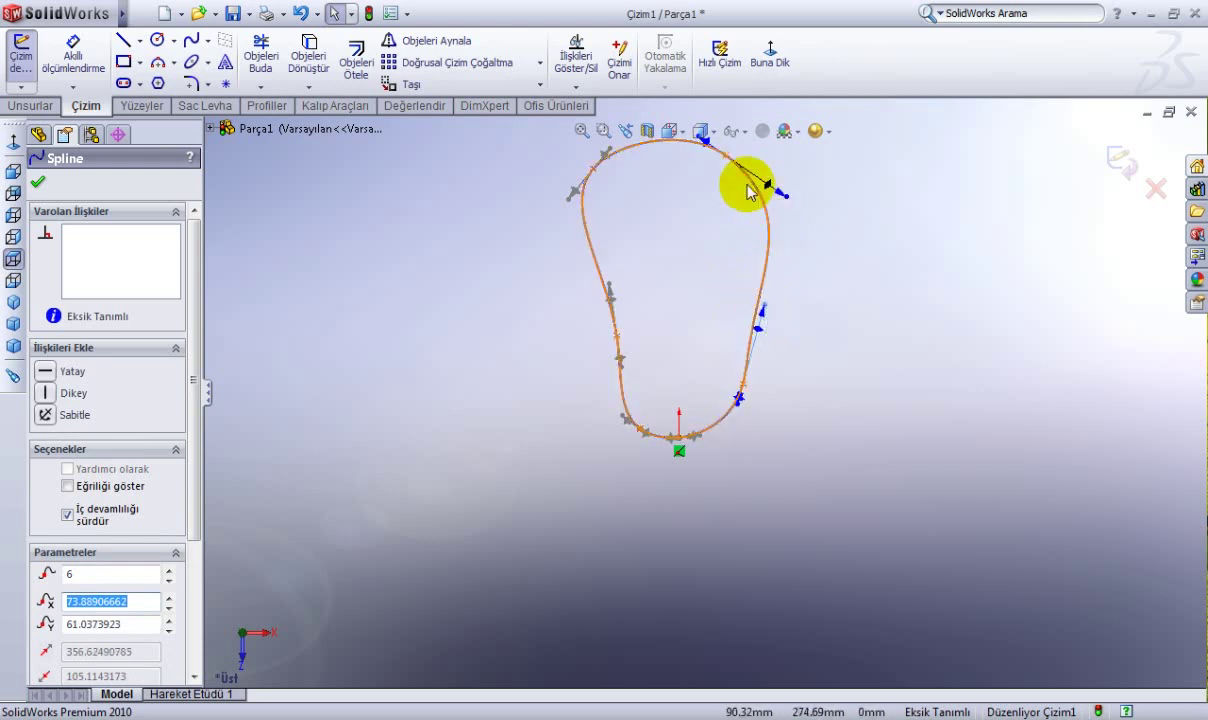
pyautogui.moveTo(727, 157)
pyautogui.mouseDown()
pyautogui.moveTo(727, 200)
pyautogui.moveTo(723, 173)
pyautogui.moveTo(699, 167)
pyautogui.moveTo(711, 165)
pyautogui.mouseUp()
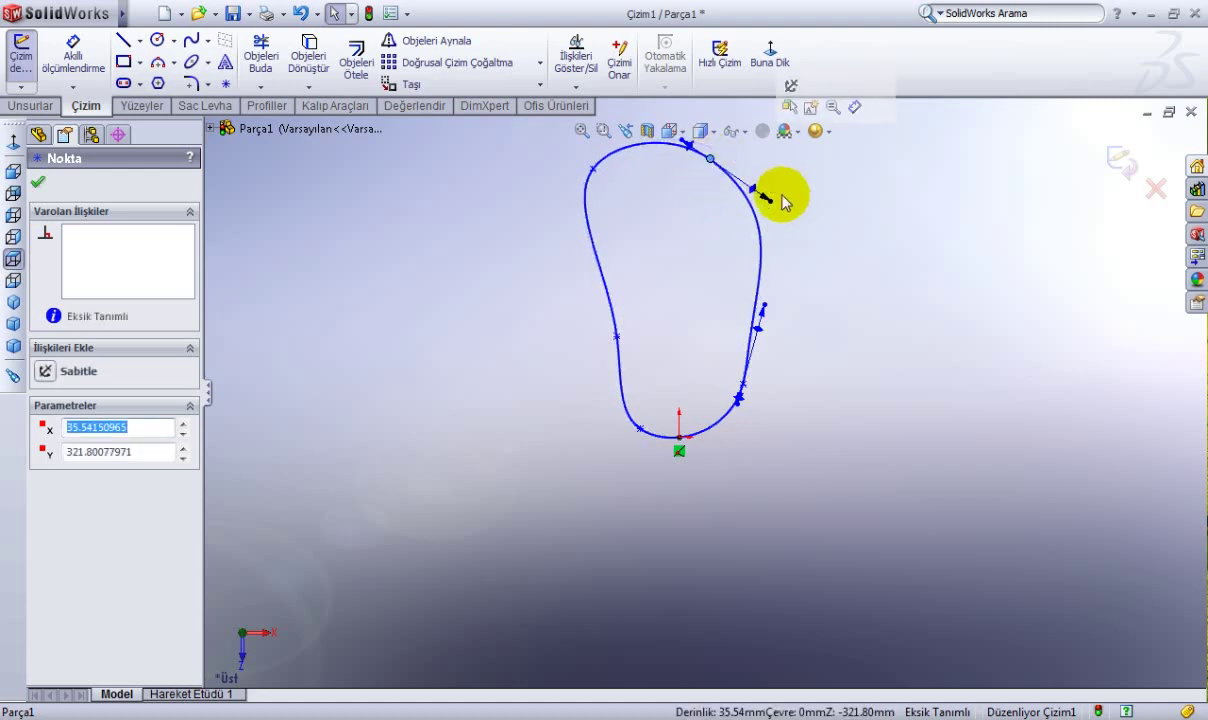
pyautogui.click(758, 216)
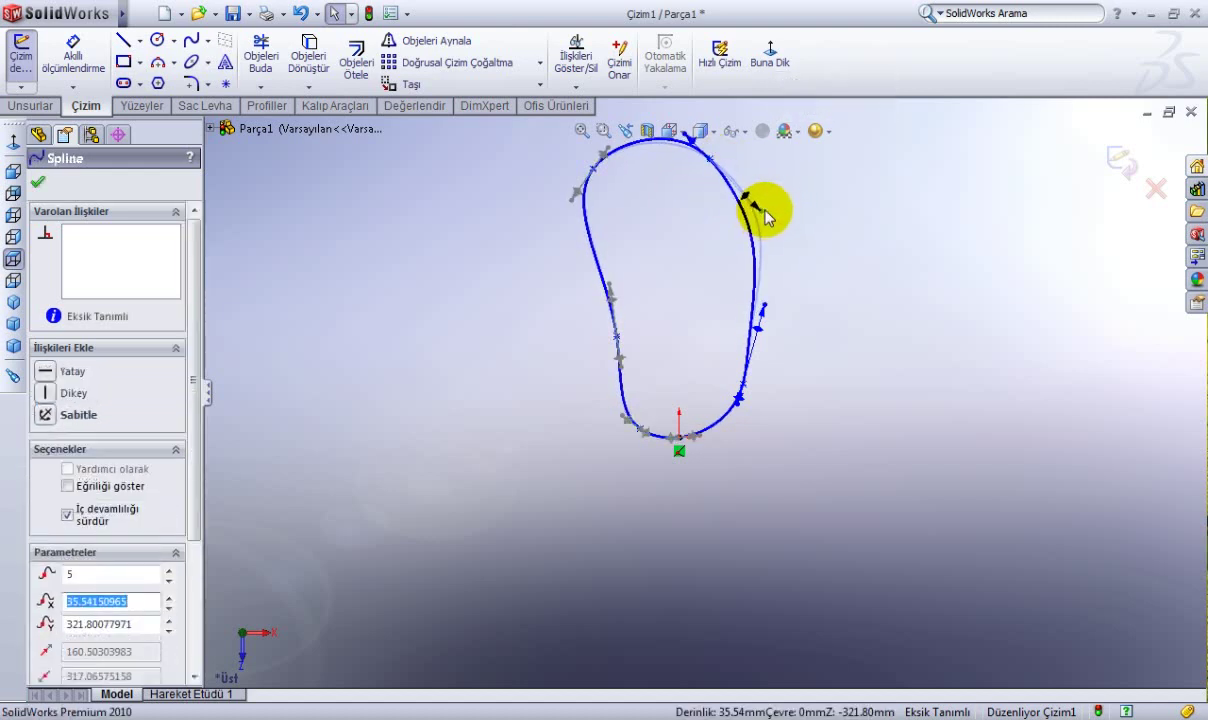
pyautogui.moveTo(760, 215); pyautogui.dragTo(763, 208)
pyautogui.moveTo(763, 208)
pyautogui.mouseDown()
pyautogui.moveTo(779, 194)
pyautogui.moveTo(776, 170)
pyautogui.moveTo(770, 196)
pyautogui.mouseUp()
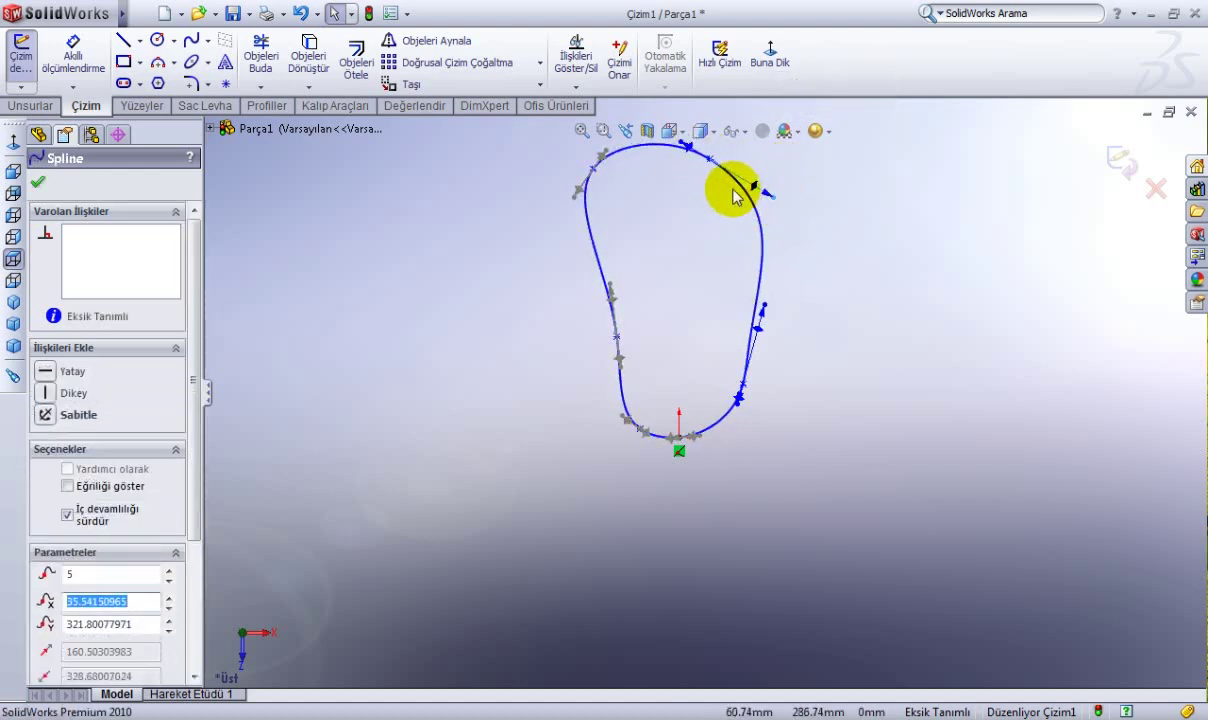
# Delete the upper spline point Nokta5 so the top runs smoother.
pyautogui.click(709, 159)
pyautogui.rightClick(709, 159)
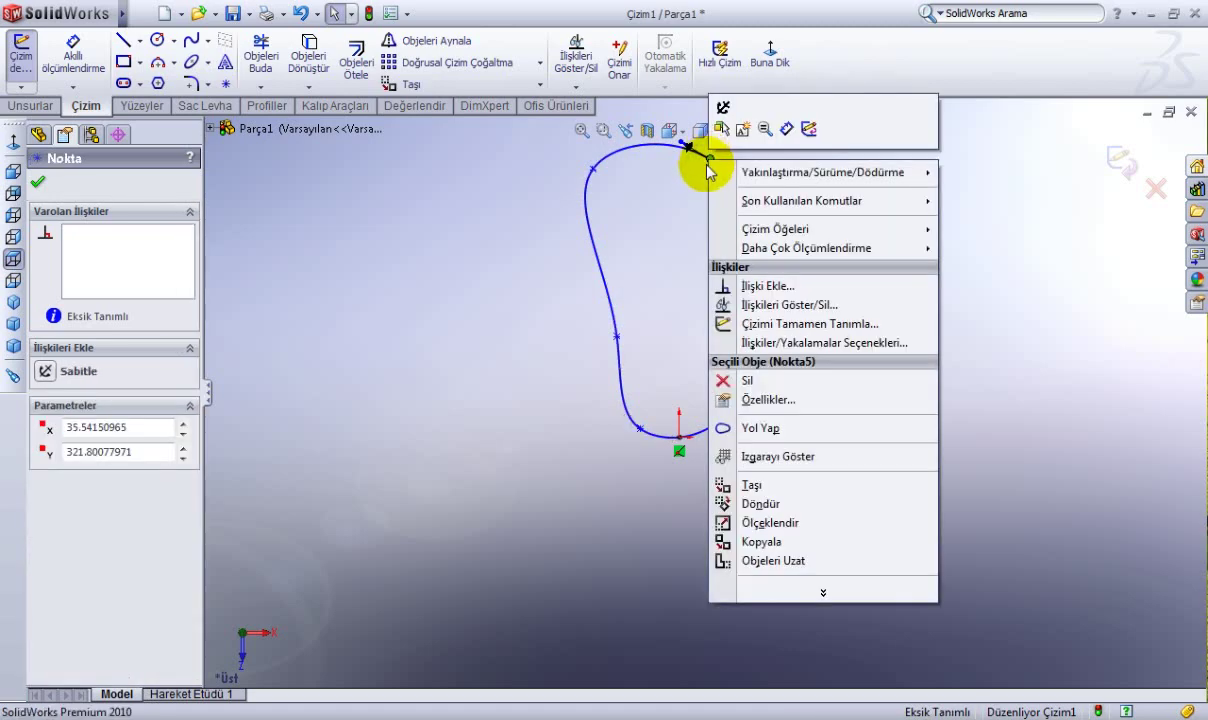
pyautogui.click(739, 384)
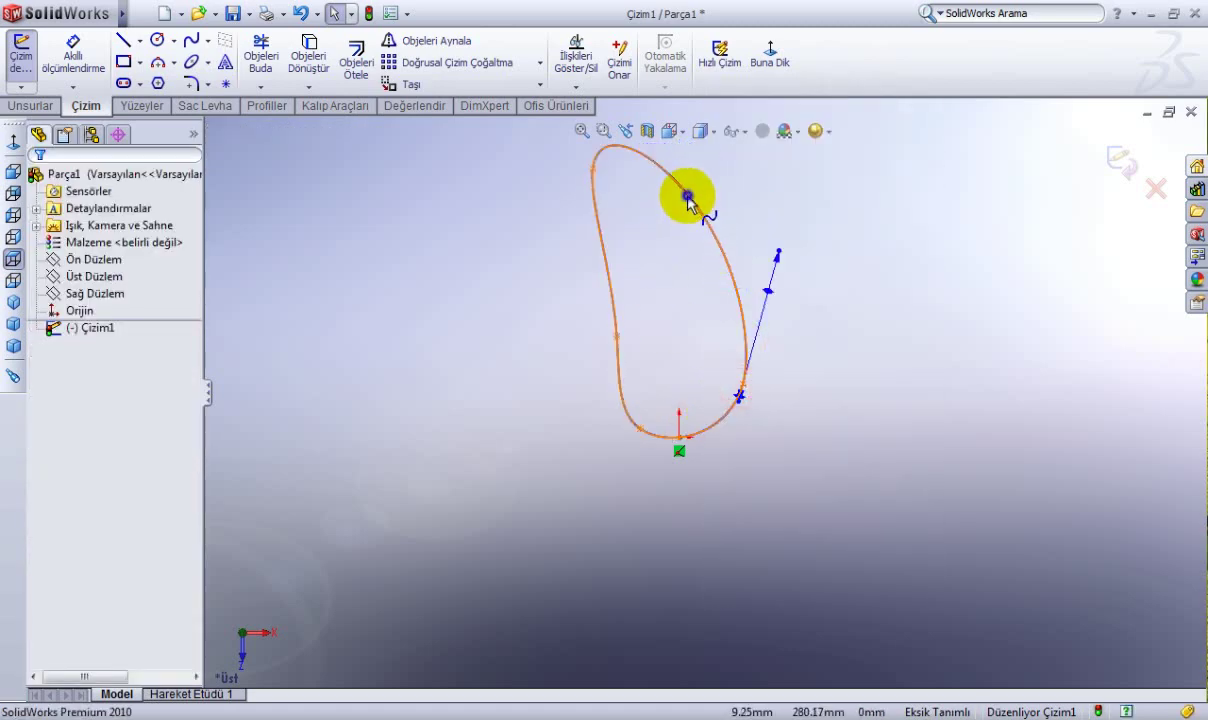
pyautogui.click(687, 200)
# Add two new spline points, one near the top and one on the right side.
pyautogui.rightClick(694, 201)
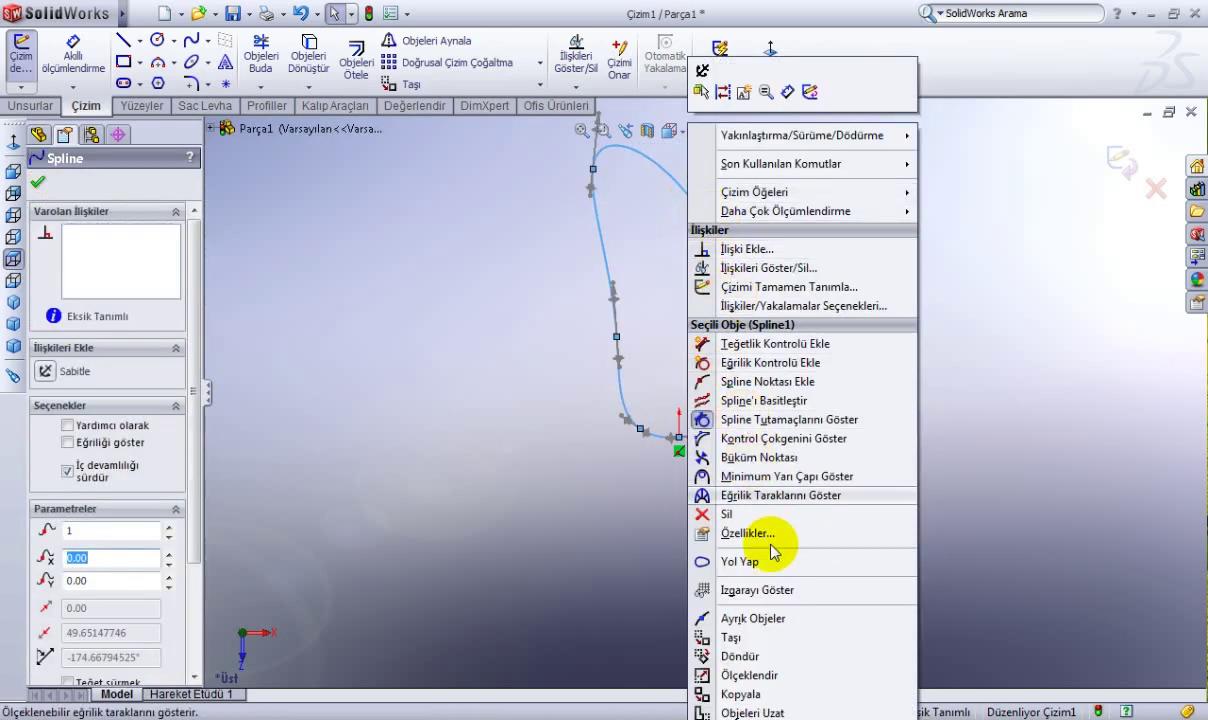
pyautogui.click(752, 387)
pyautogui.click(674, 179)
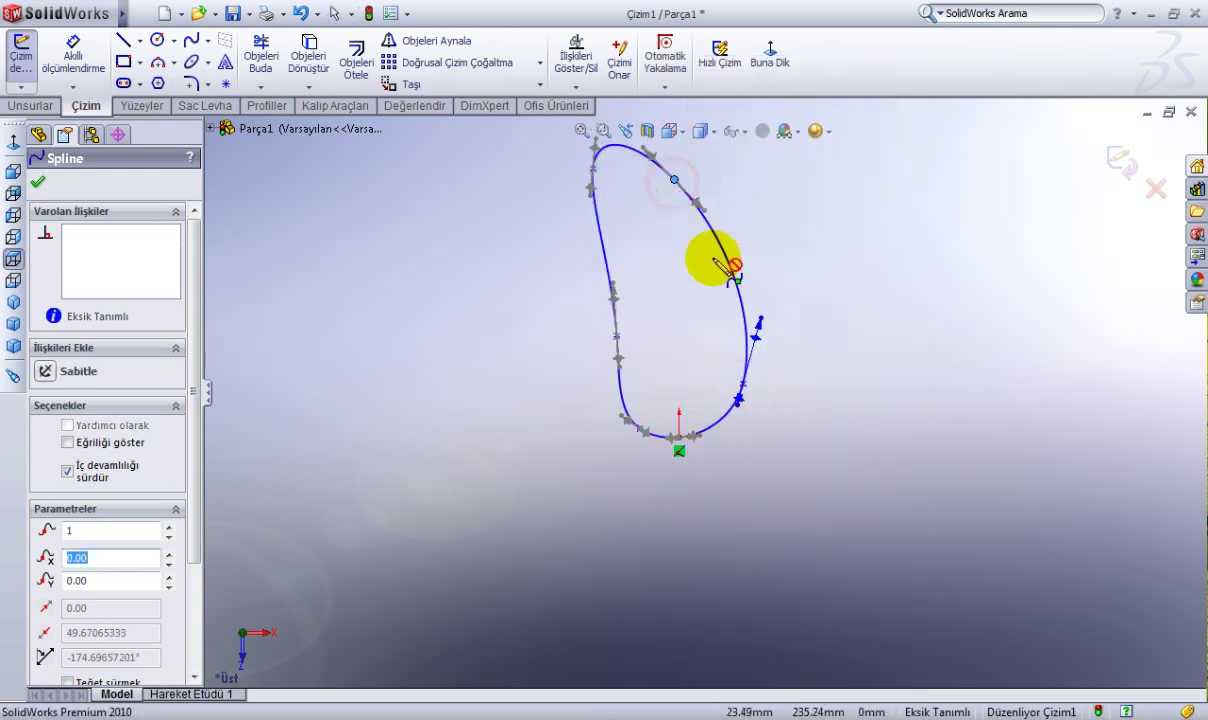
pyautogui.click(733, 272)
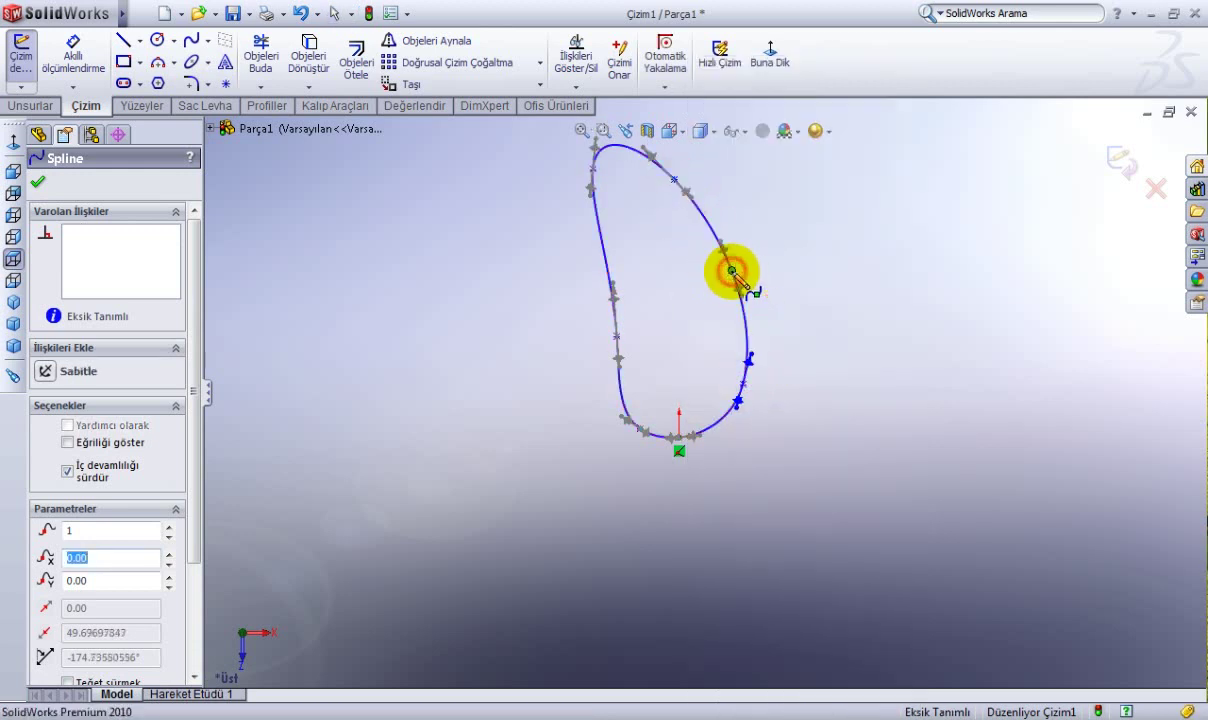
pyautogui.rightClick(809, 337)
pyautogui.click(849, 359)
pyautogui.click(810, 307)
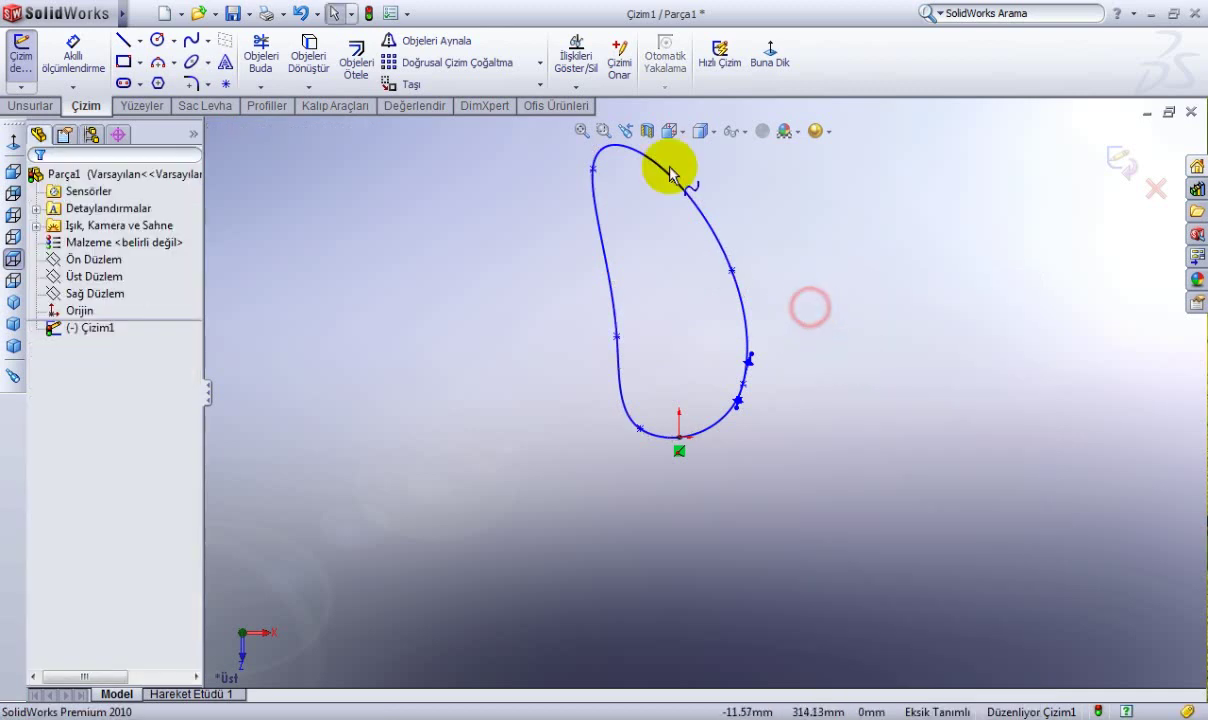
# Drag the new points plus heel and upper-left points to round out the foot silhouette.
pyautogui.moveTo(677, 181); pyautogui.dragTo(743, 154)
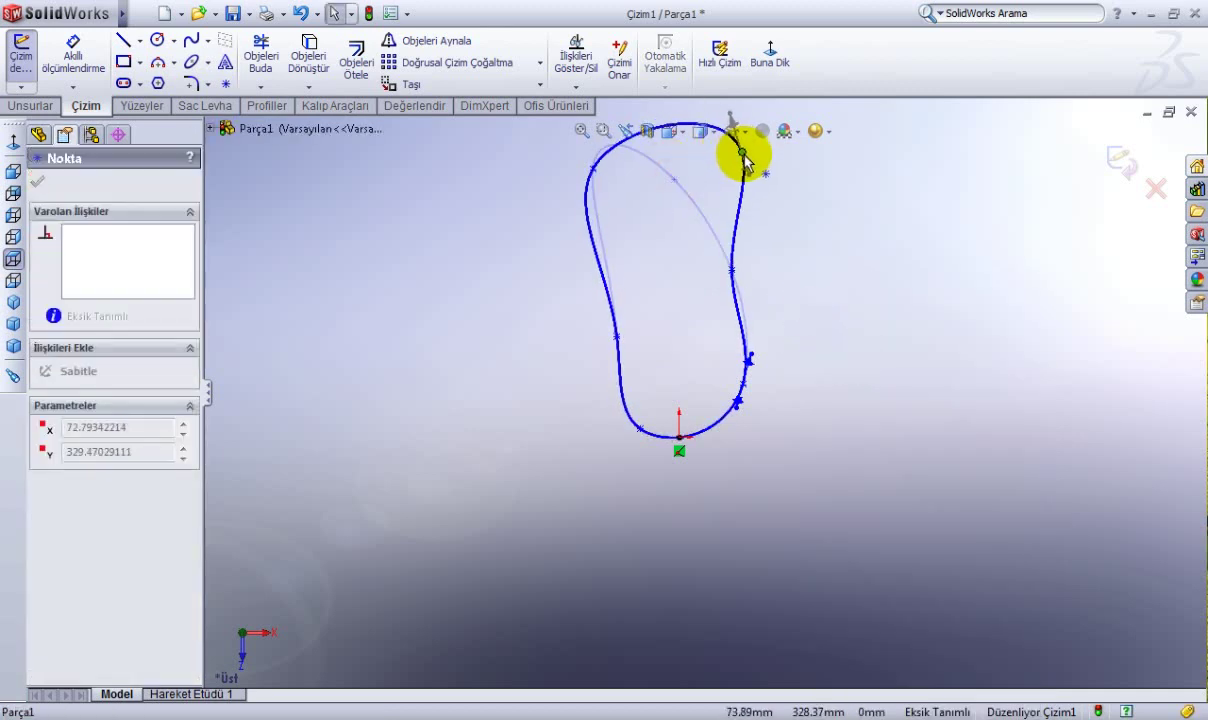
pyautogui.moveTo(733, 270); pyautogui.dragTo(756, 303)
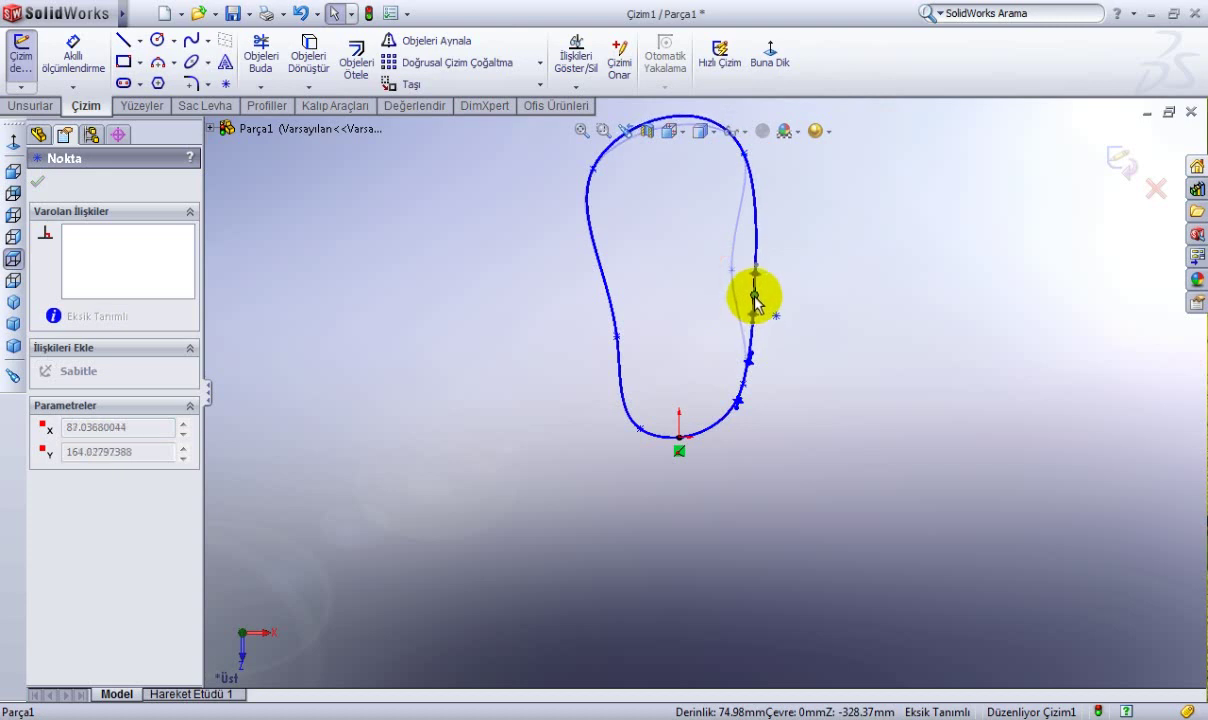
pyautogui.moveTo(759, 293); pyautogui.dragTo(758, 289)
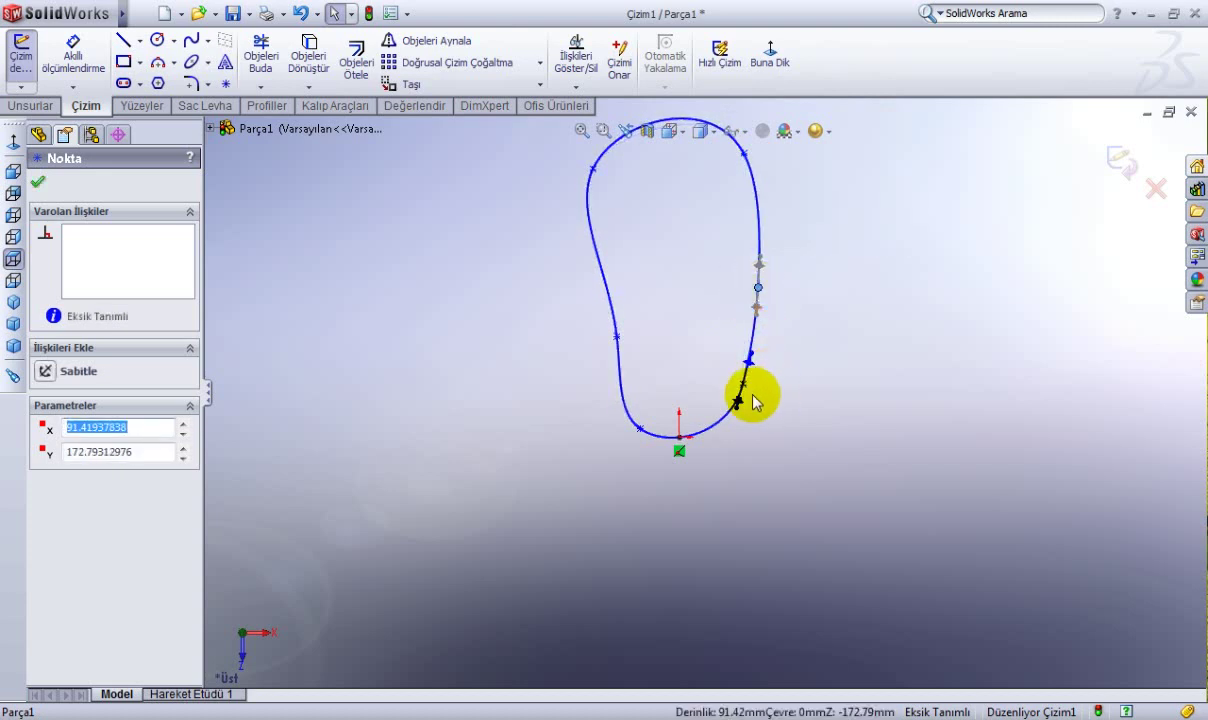
pyautogui.moveTo(743, 389); pyautogui.dragTo(747, 397)
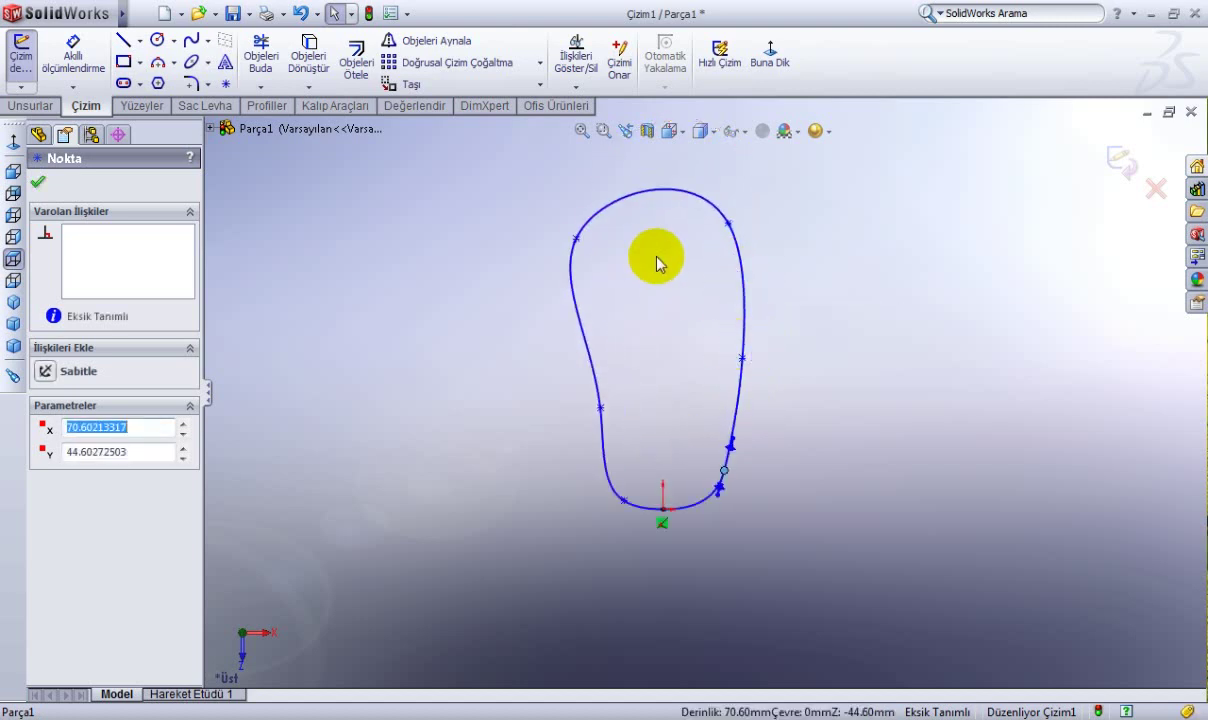
pyautogui.moveTo(578, 241)
pyautogui.mouseDown()
pyautogui.moveTo(589, 243)
pyautogui.moveTo(578, 221)
pyautogui.mouseUp()
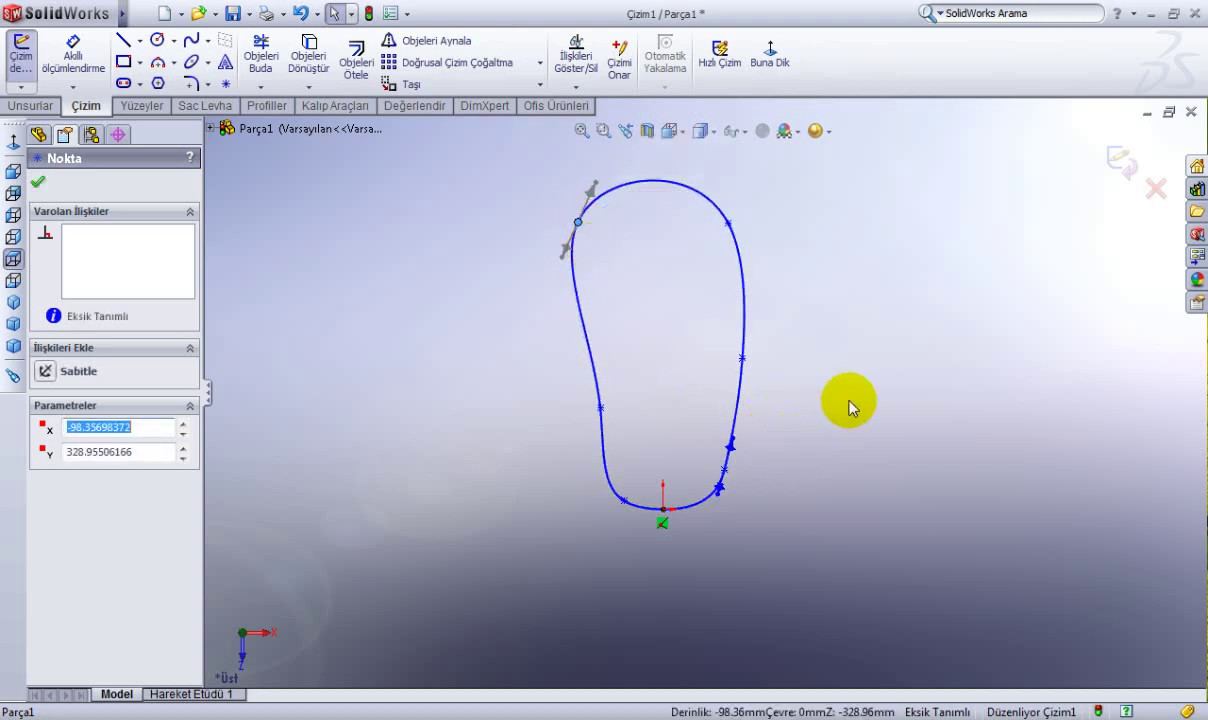
pyautogui.click(849, 323)
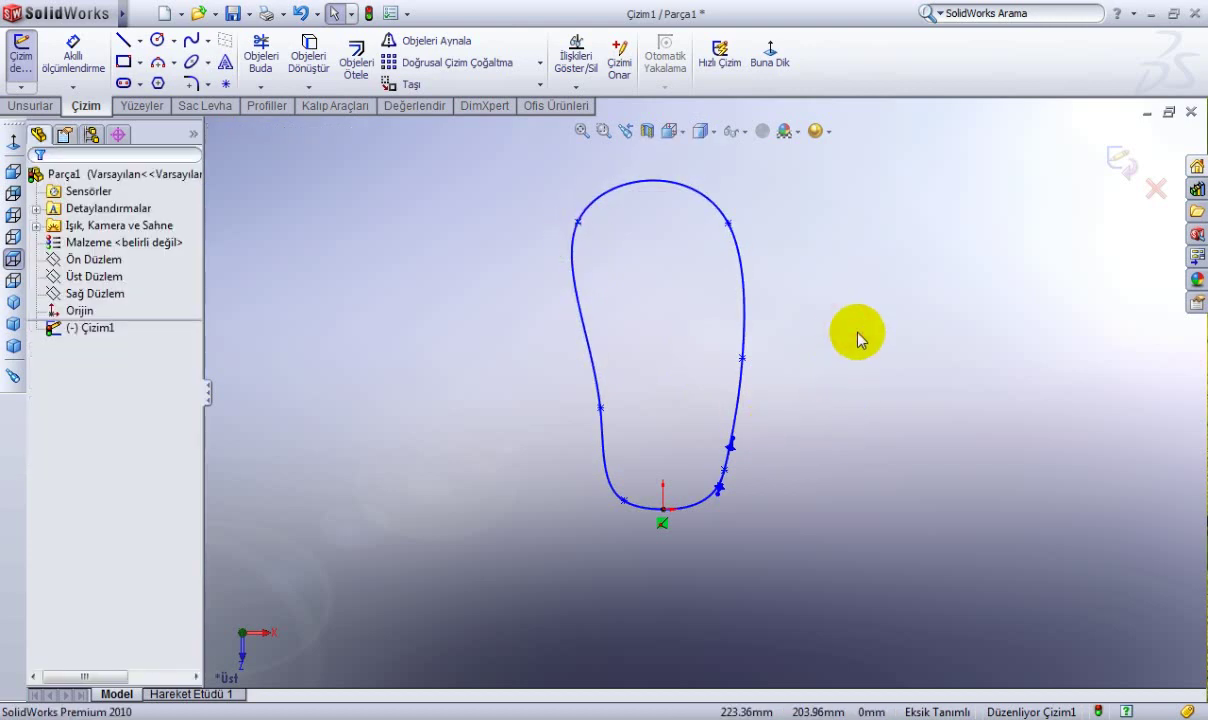
# Exit the outline sketch and view it in perspective from a tilted angle.
pyautogui.click(1118, 156)
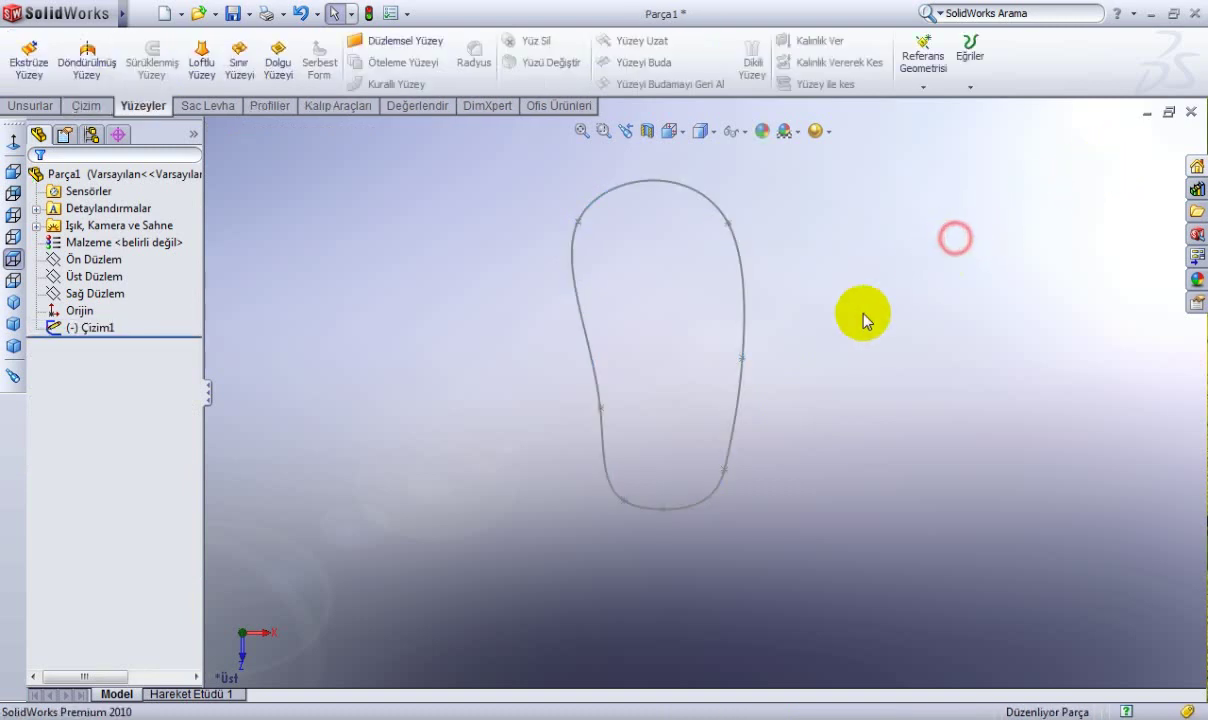
pyautogui.moveTo(864, 320)
pyautogui.mouseDown(button='middle')
pyautogui.moveTo(846, 243)
pyautogui.moveTo(785, 127)
pyautogui.moveTo(857, 135)
pyautogui.moveTo(820, 166)
pyautogui.moveTo(849, 235)
pyautogui.moveTo(838, 260)
pyautogui.mouseUp(button='middle')
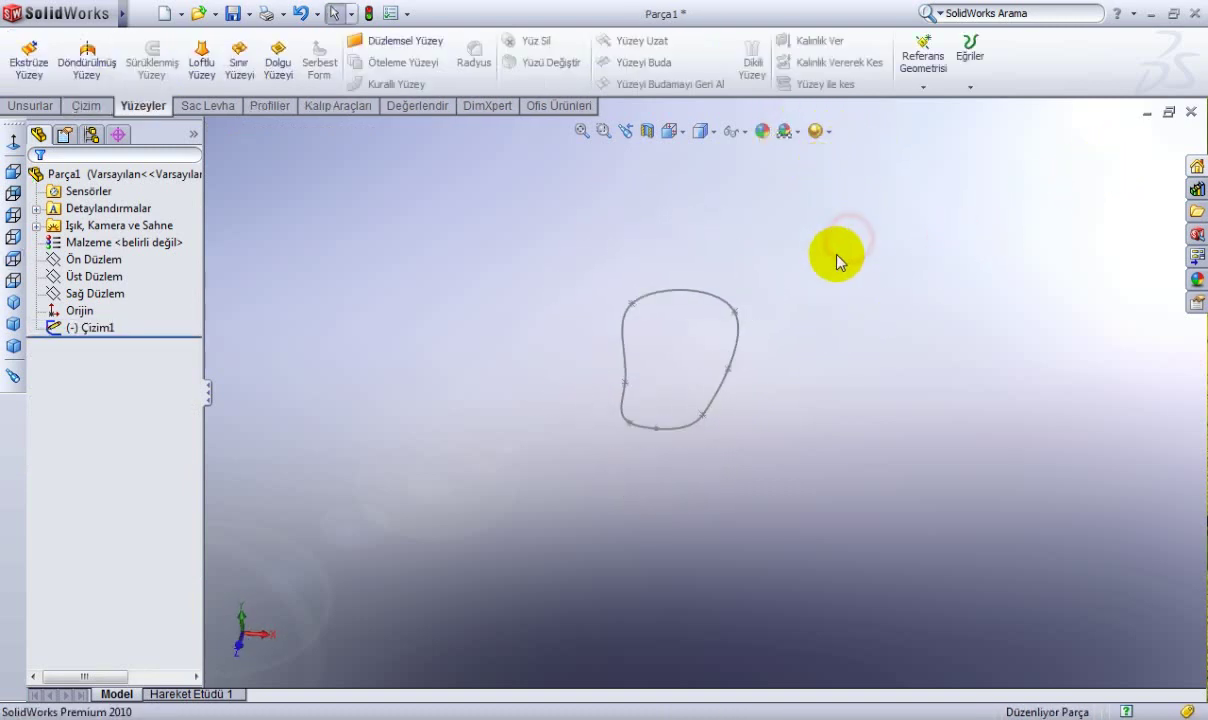
pyautogui.click(798, 132)
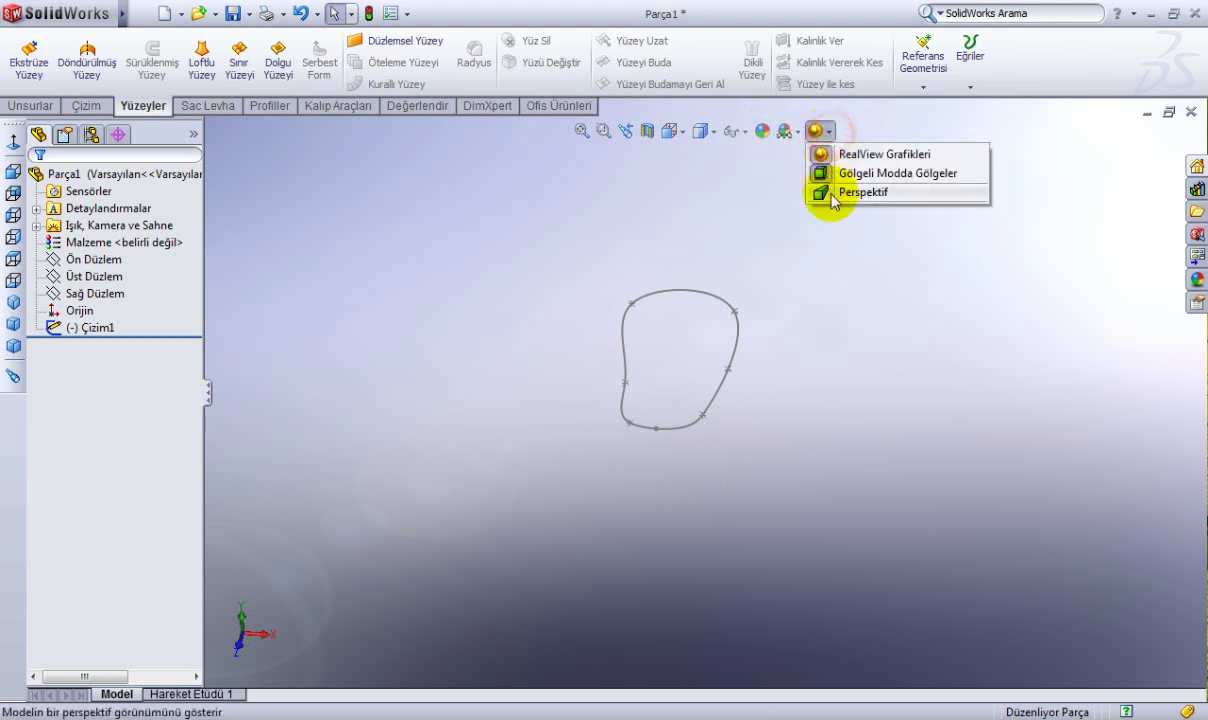
pyautogui.click(822, 193)
pyautogui.moveTo(818, 222); pyautogui.dragTo(739, 286, button='middle')
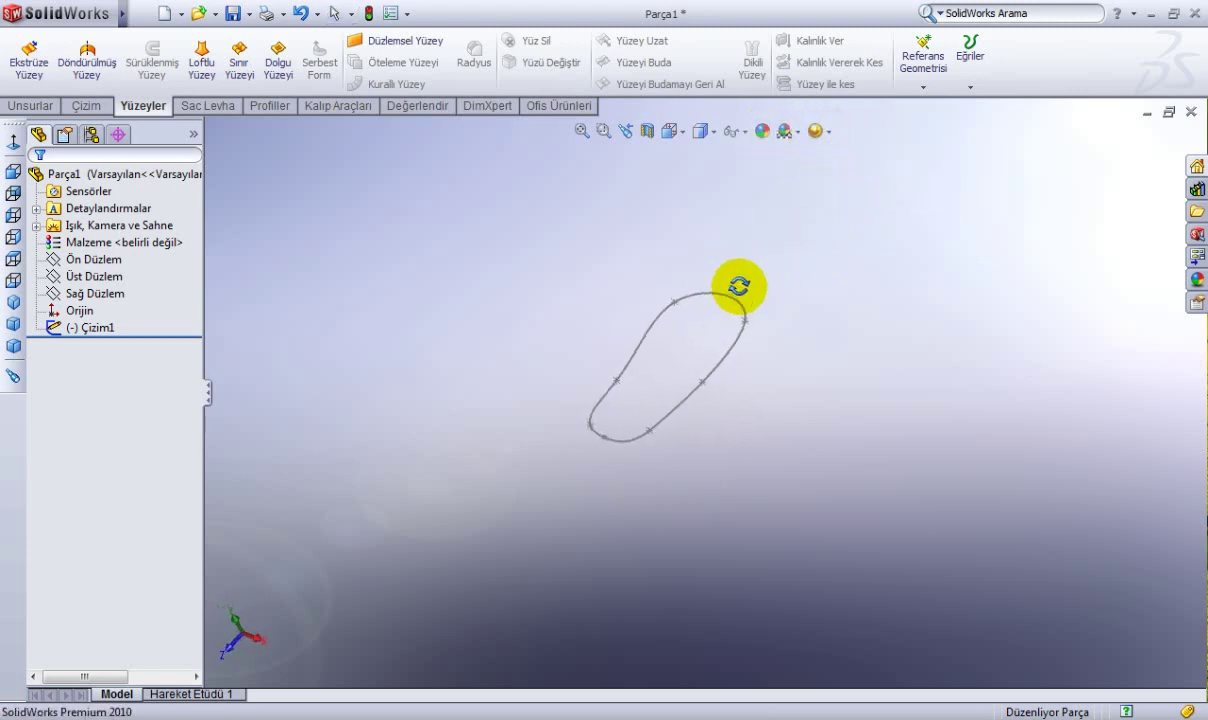
pyautogui.moveTo(830, 257)
pyautogui.mouseDown(button='middle')
pyautogui.moveTo(783, 265)
pyautogui.moveTo(785, 232)
pyautogui.moveTo(785, 251)
pyautogui.mouseUp(button='middle')
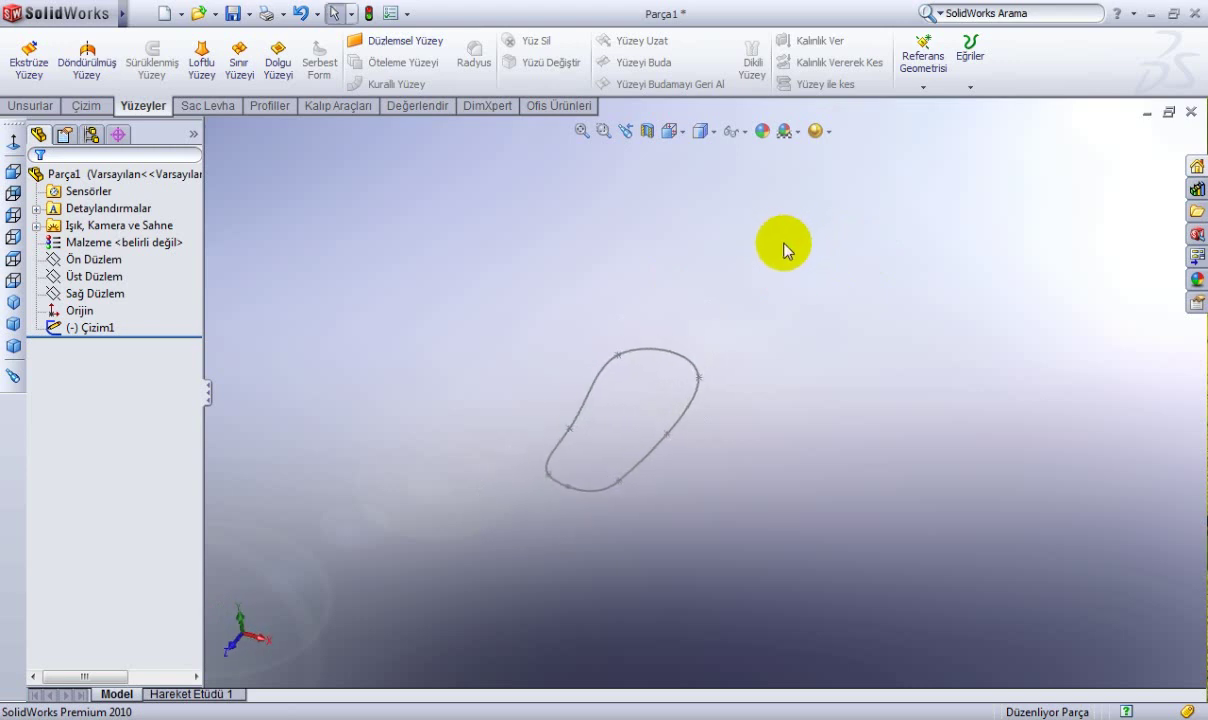
pyautogui.click(108, 275)
# Start a sketch on the Top plane viewed normal to it, discarding a trial vertical line.
pyautogui.click(121, 248)
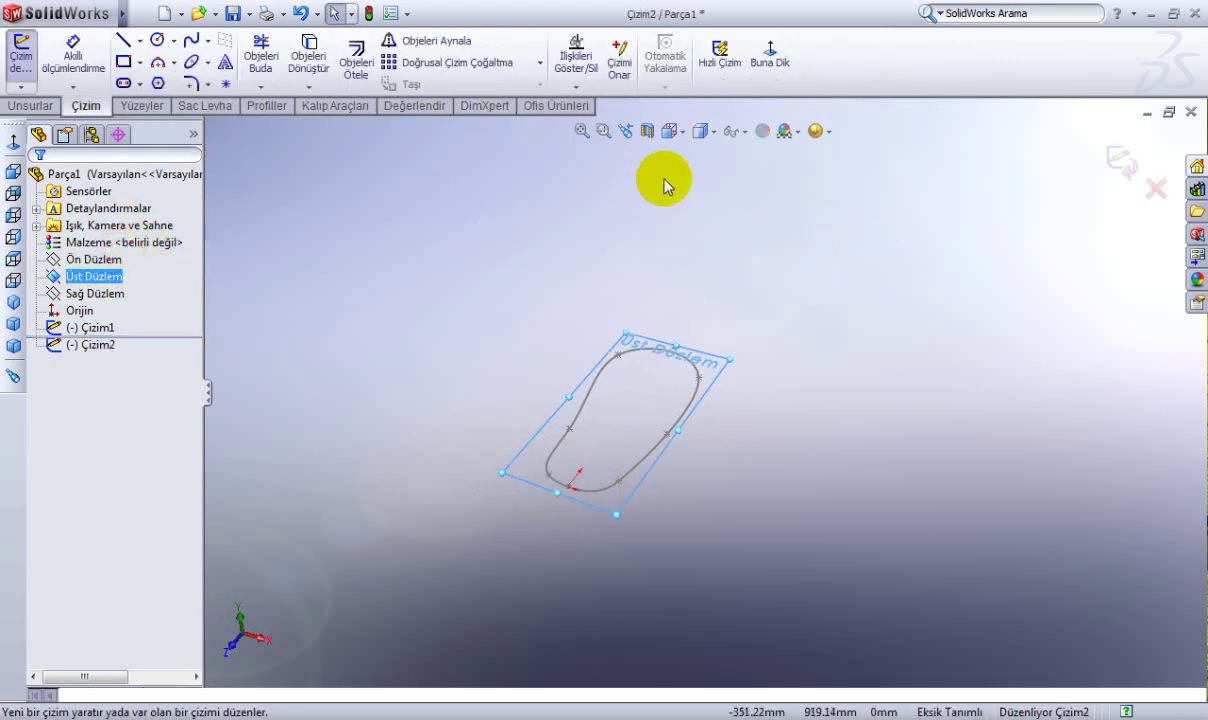
pyautogui.click(769, 52)
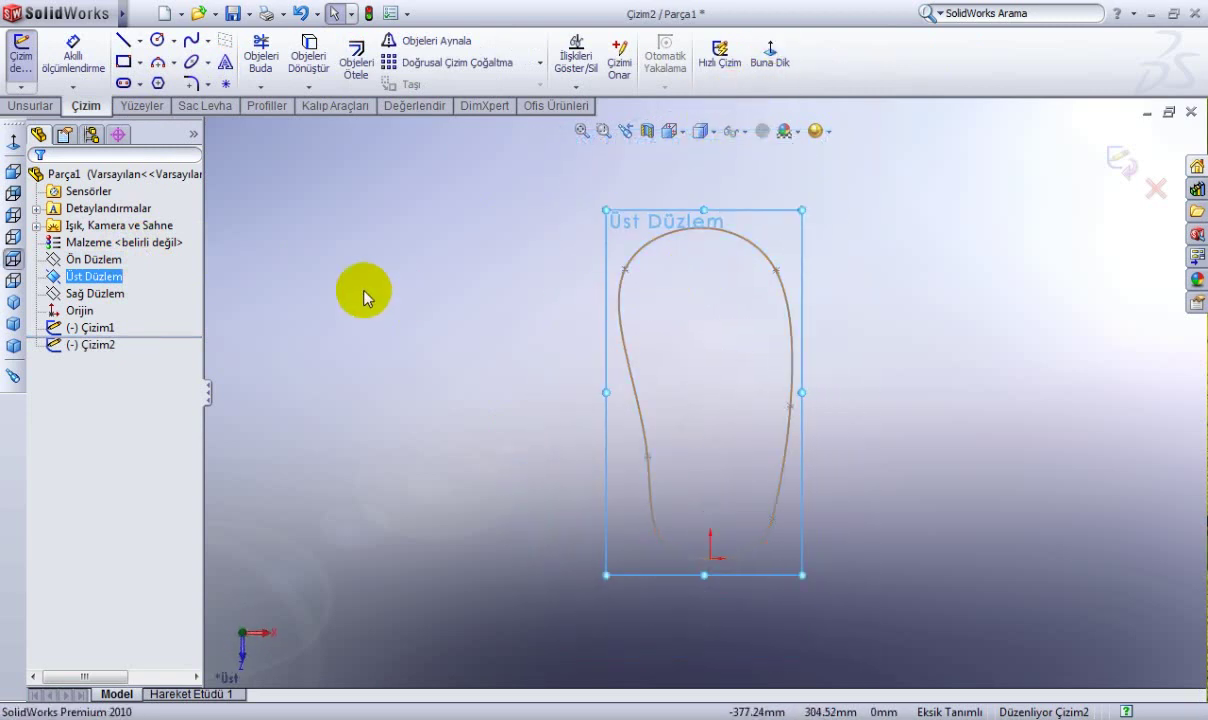
pyautogui.click(445, 262)
pyautogui.click(125, 41)
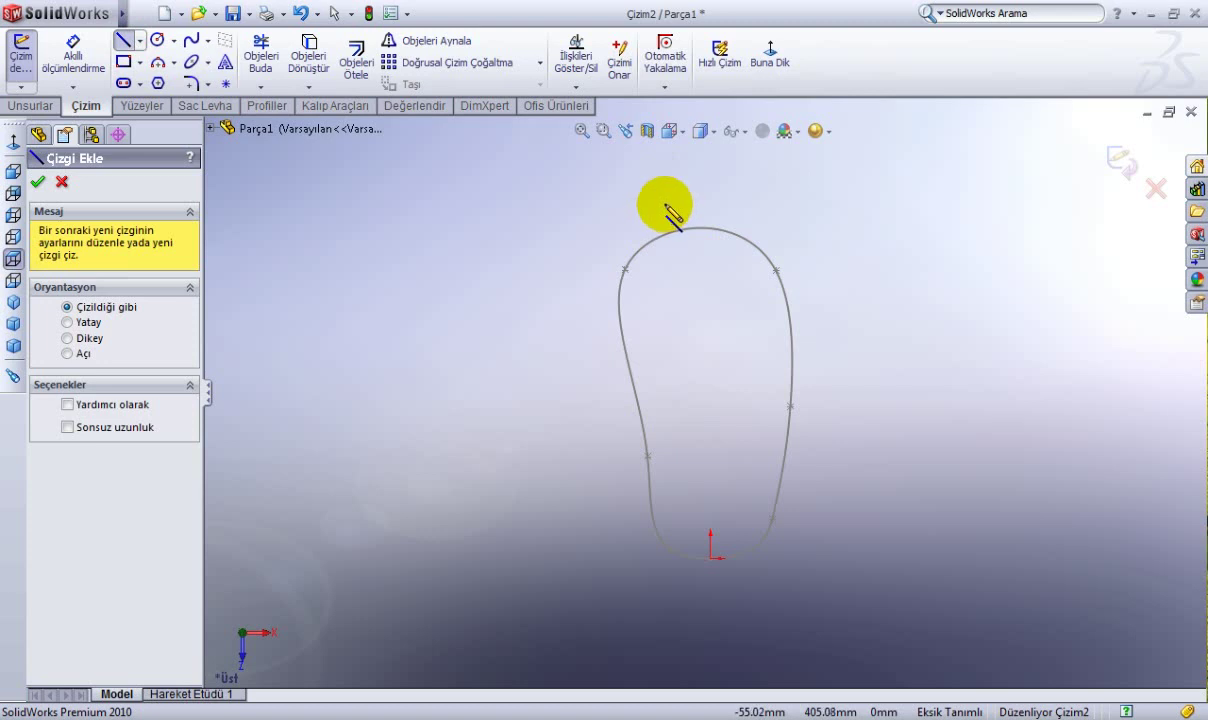
pyautogui.moveTo(671, 203); pyautogui.dragTo(685, 592)
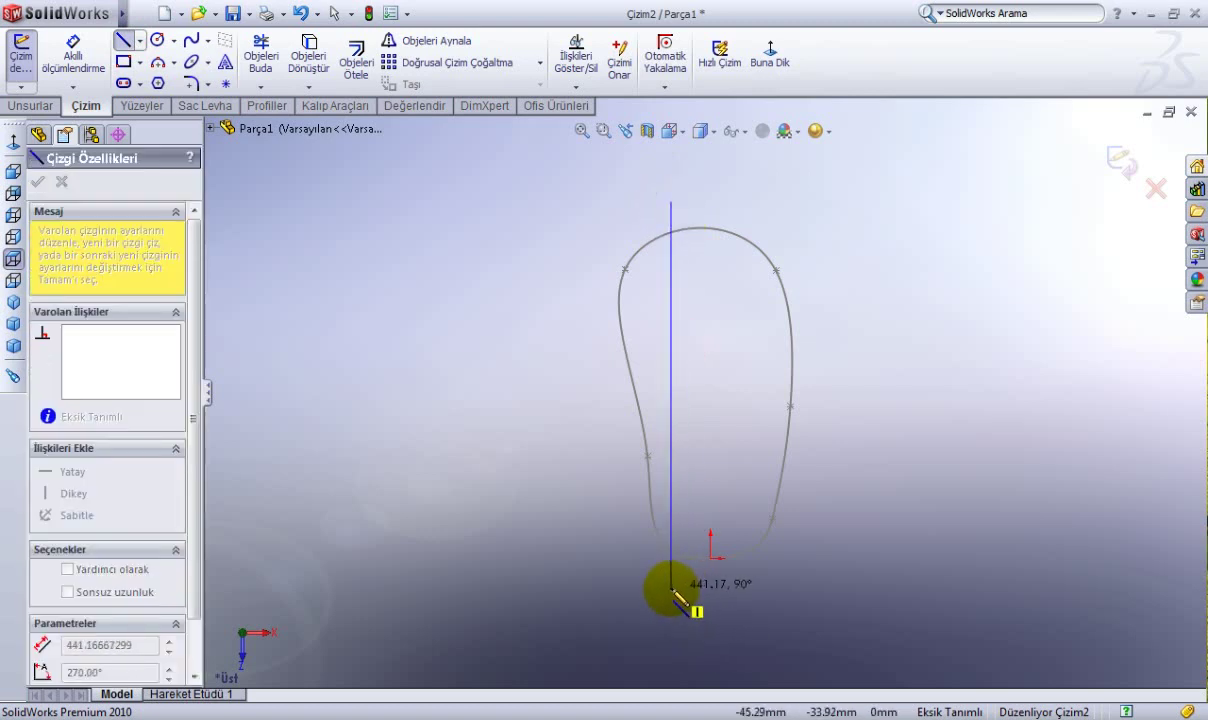
pyautogui.press('Escape')
# Draw a guide spline from above the toe to below the heel, bend its middle, exit.
pyautogui.click(190, 41)
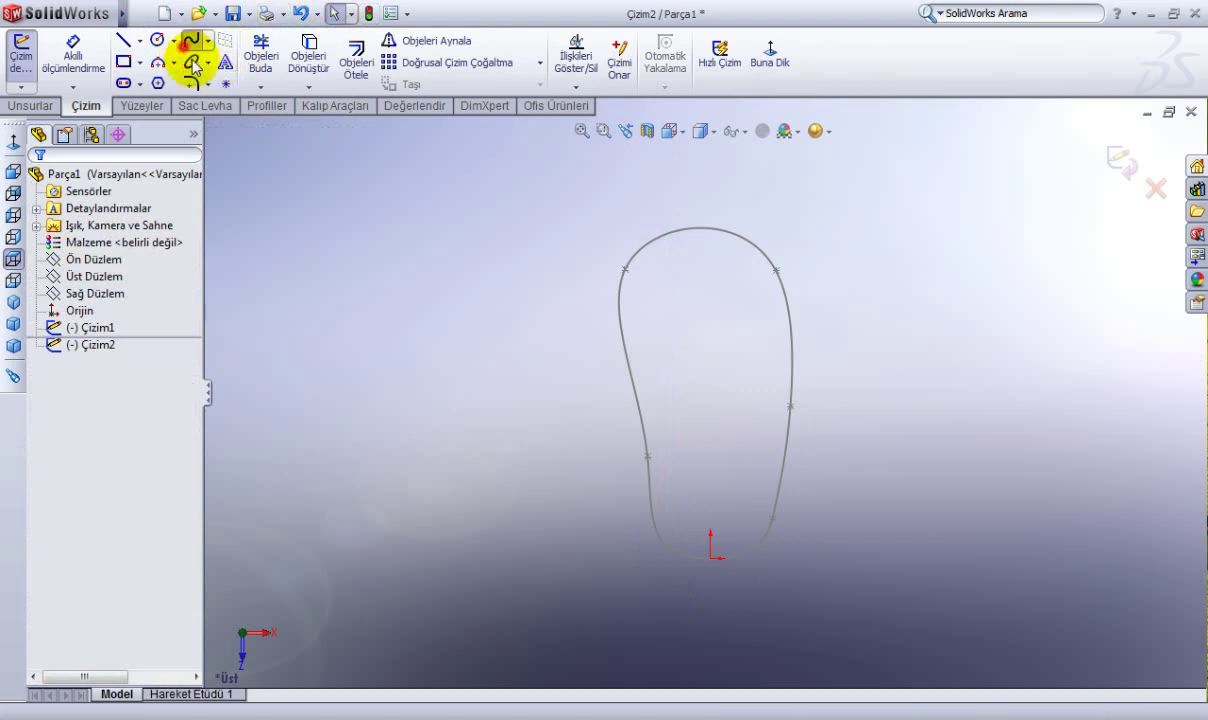
pyautogui.click(655, 196)
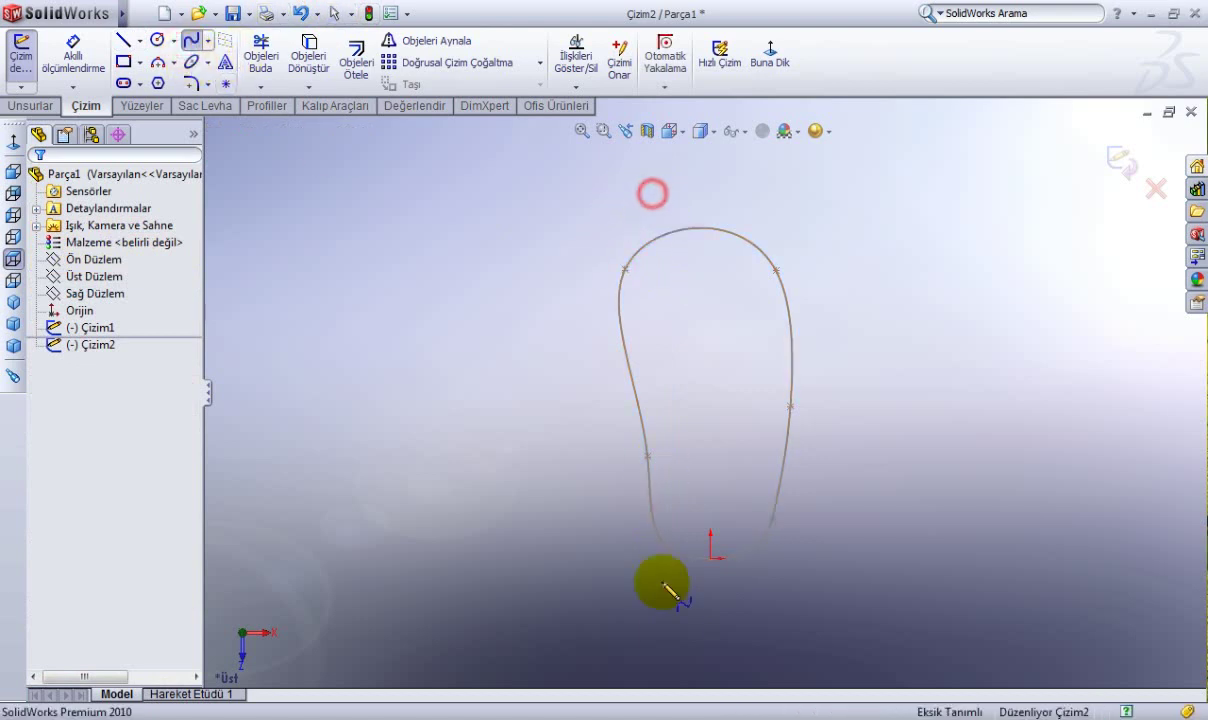
pyautogui.click(669, 594)
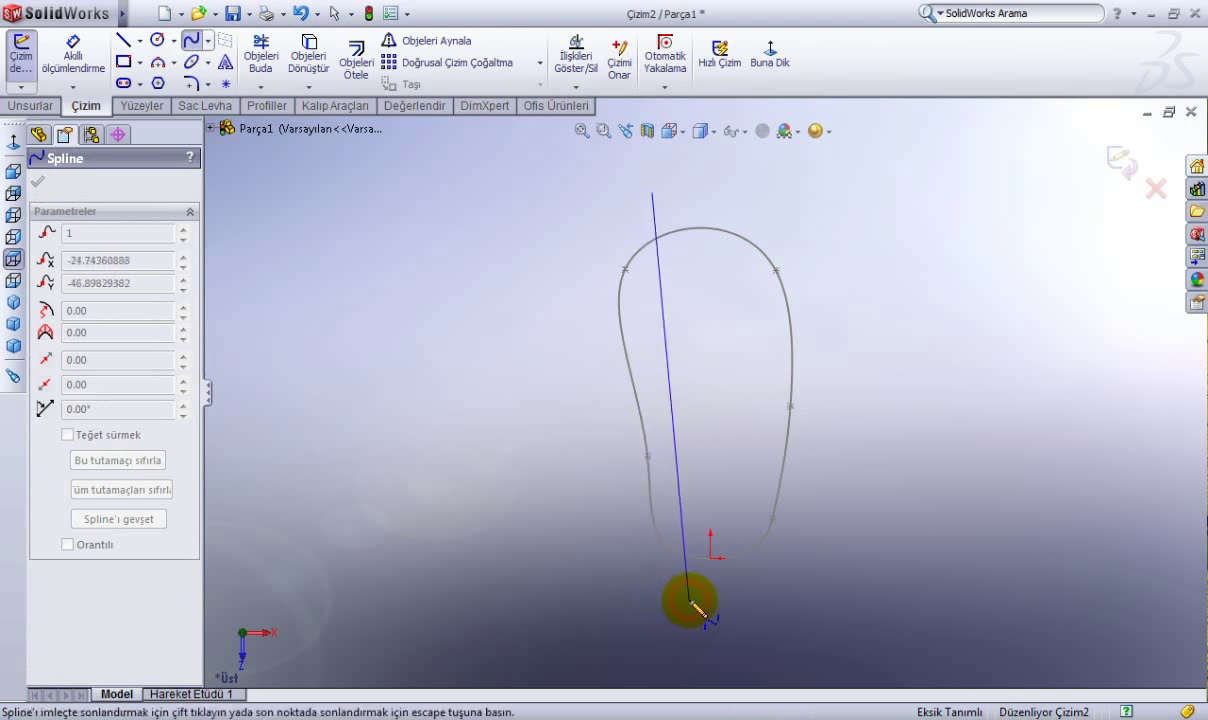
pyautogui.click(688, 600)
pyautogui.rightClick(688, 599)
pyautogui.click(755, 404)
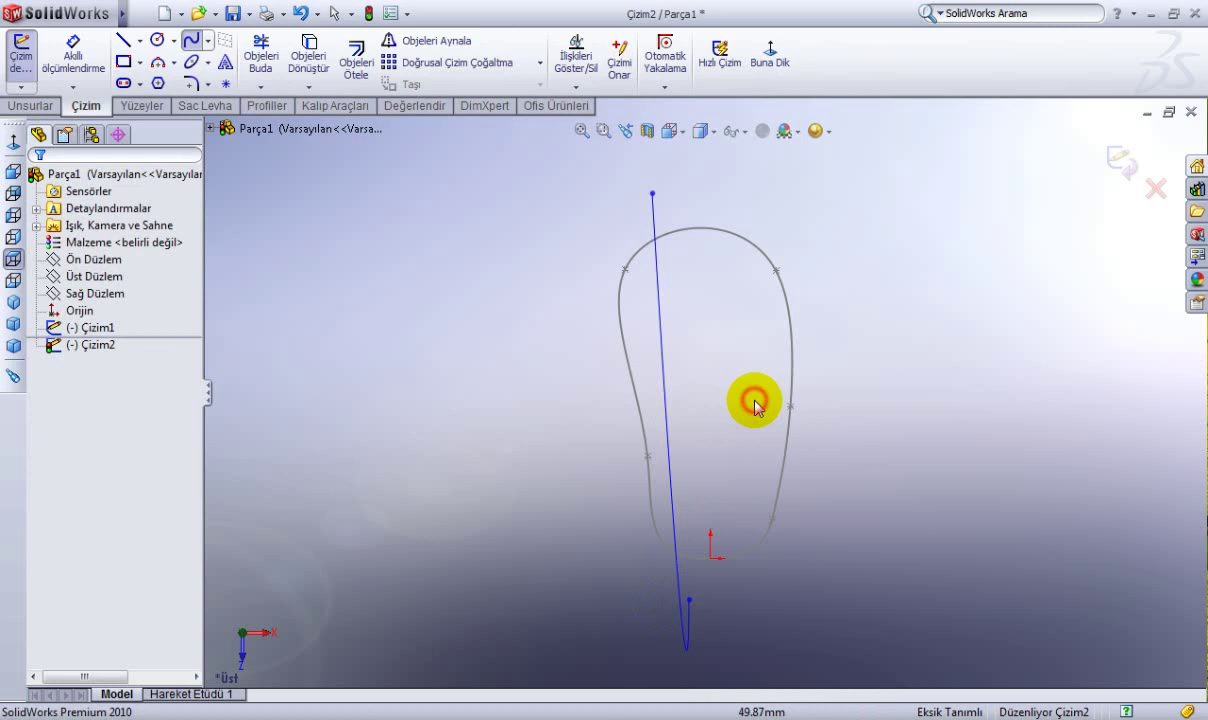
pyautogui.click(666, 338)
pyautogui.moveTo(667, 356); pyautogui.dragTo(697, 348)
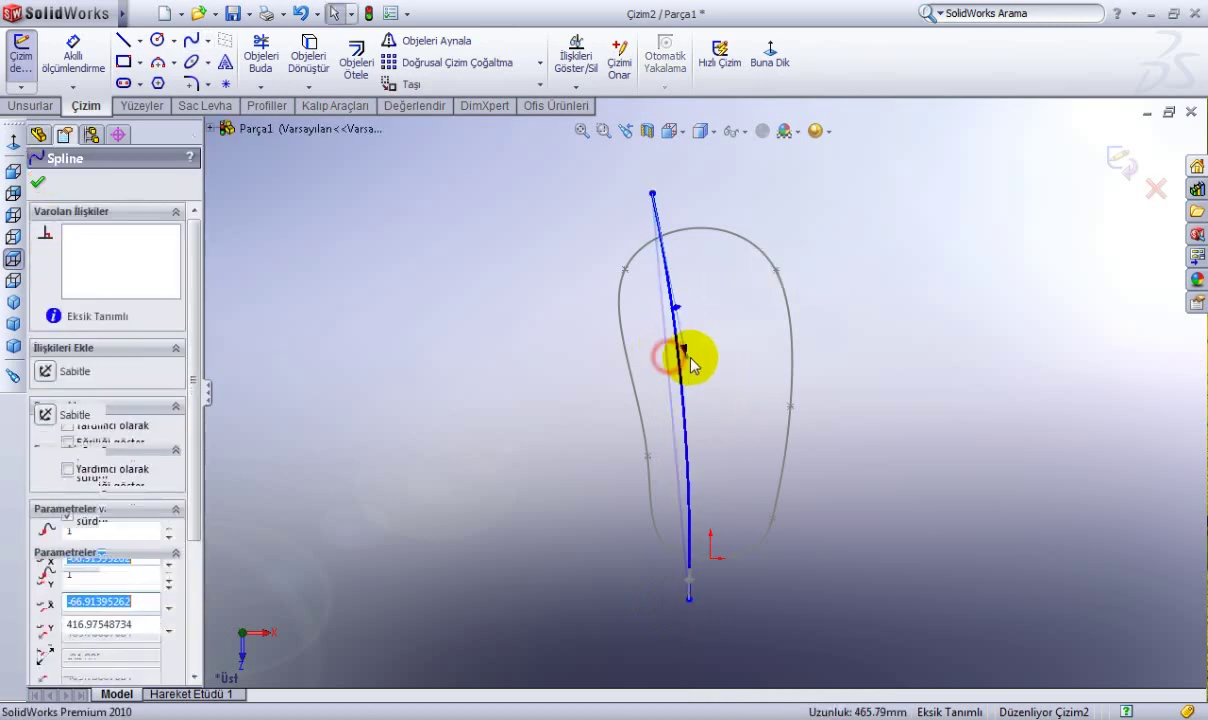
pyautogui.click(882, 428)
pyautogui.click(1115, 166)
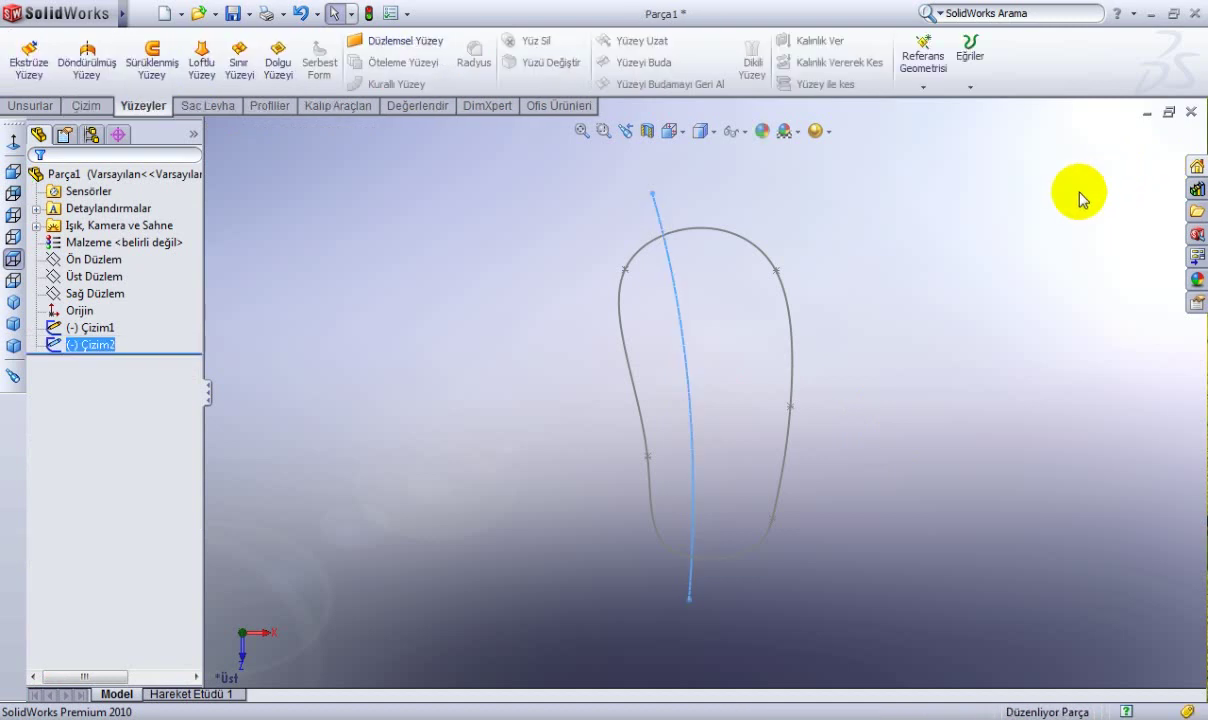
# Sketch a lengthwise spline on the Top plane, bend it toward the right side, exit.
pyautogui.click(94, 276)
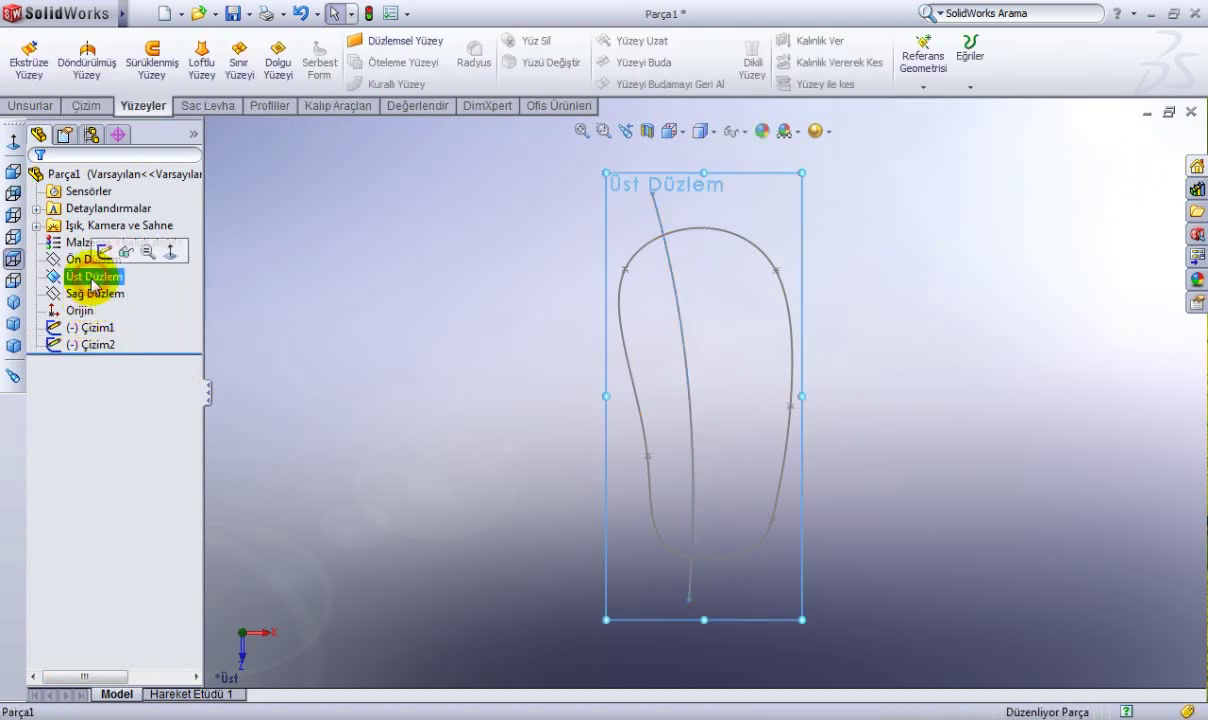
pyautogui.click(103, 251)
pyautogui.click(395, 227)
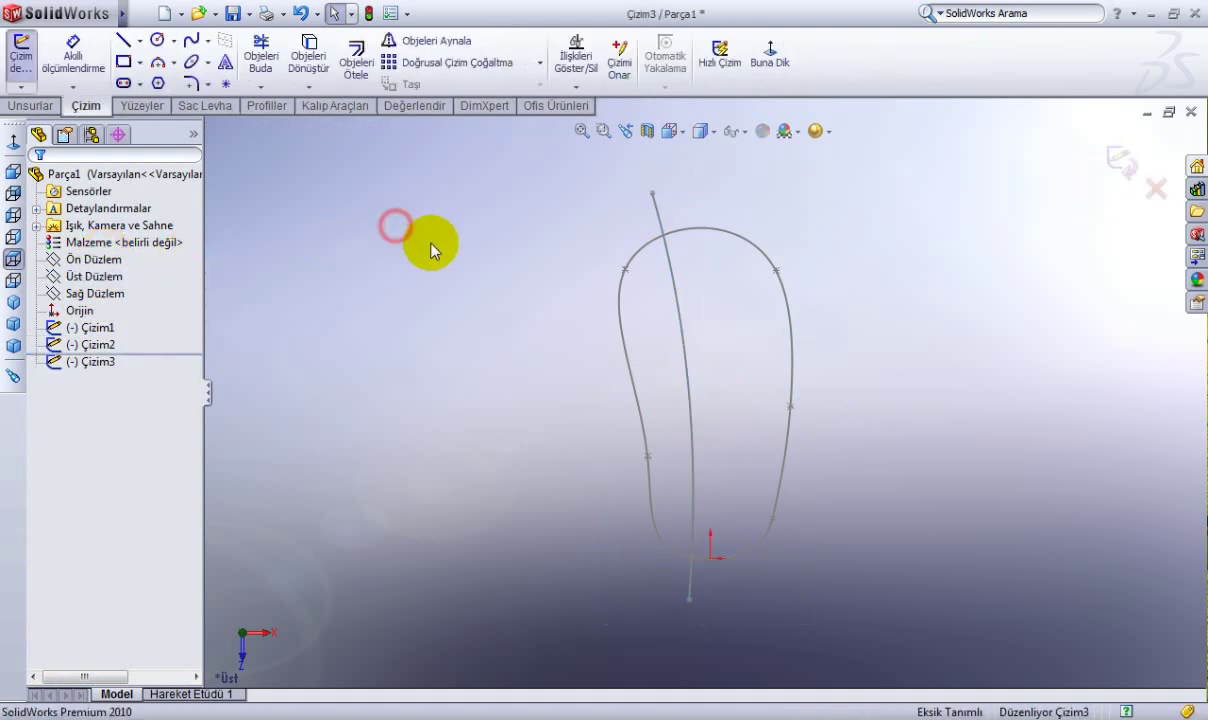
pyautogui.click(190, 40)
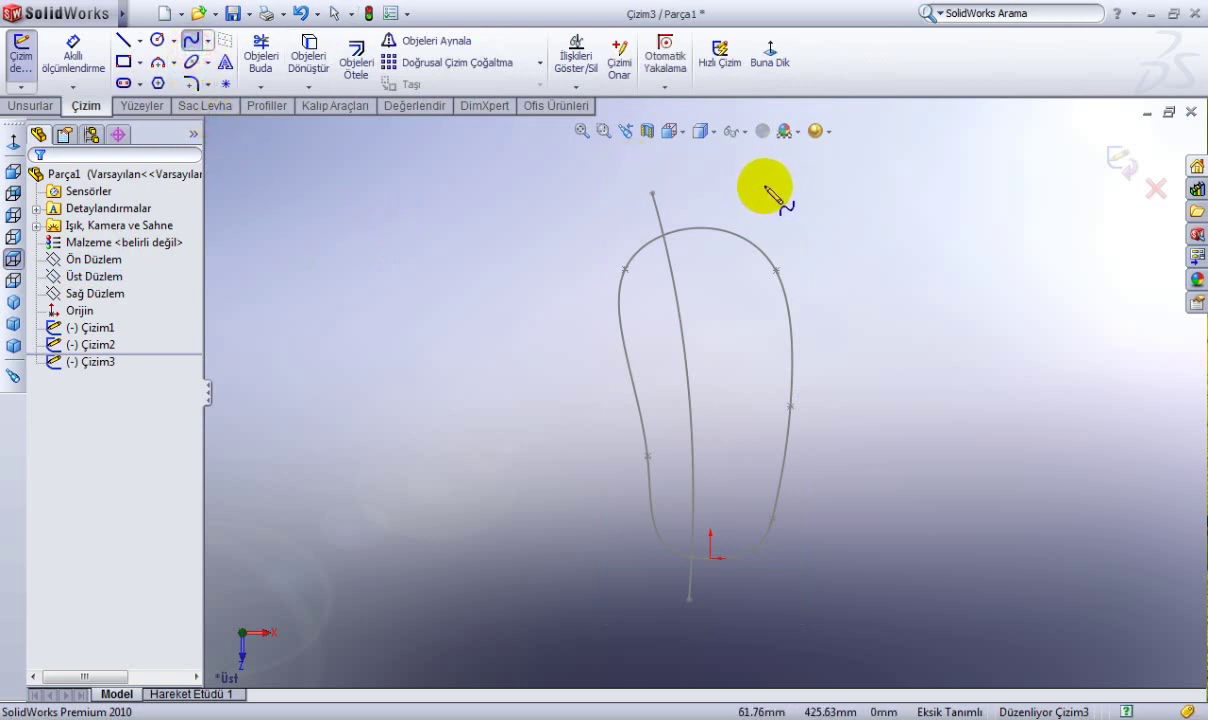
pyautogui.click(768, 188)
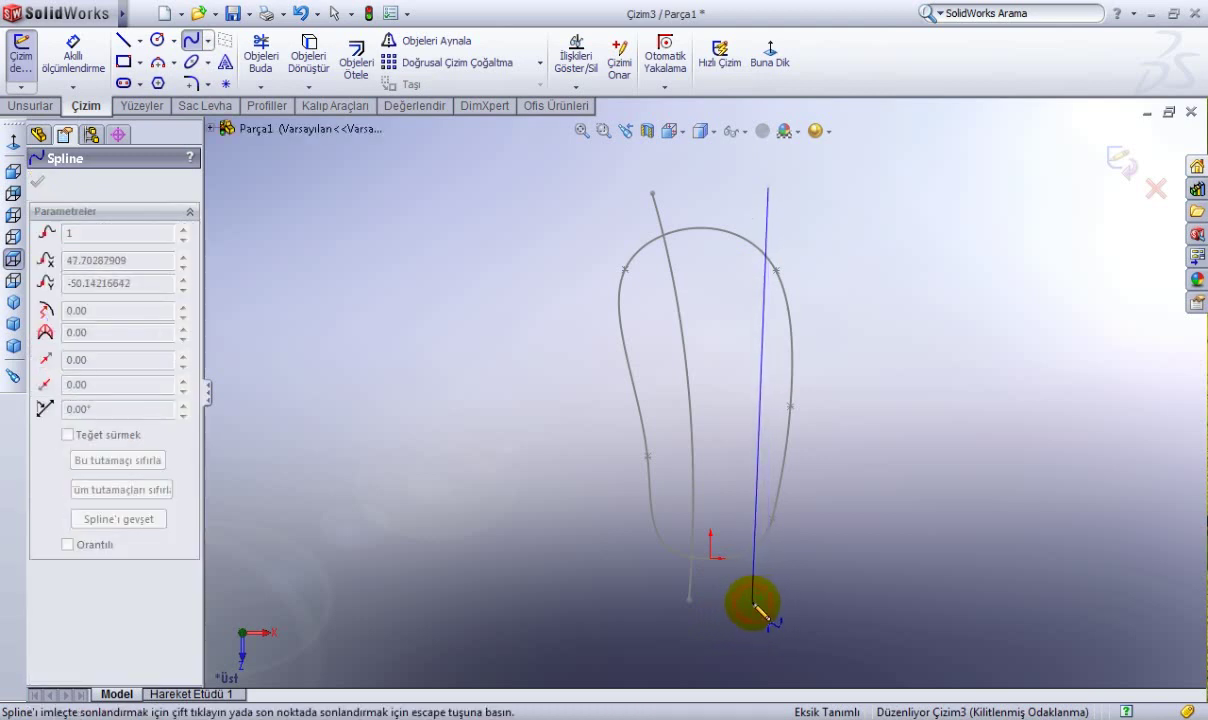
pyautogui.rightClick(752, 603)
pyautogui.click(790, 398)
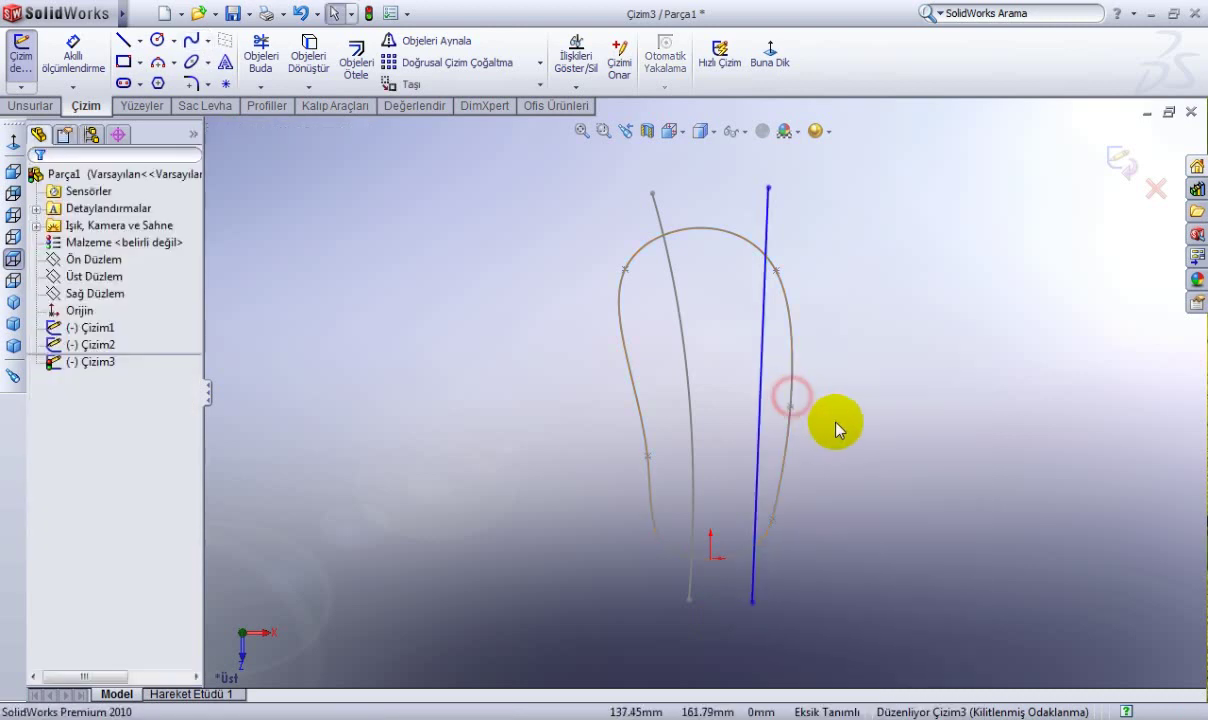
pyautogui.click(757, 372)
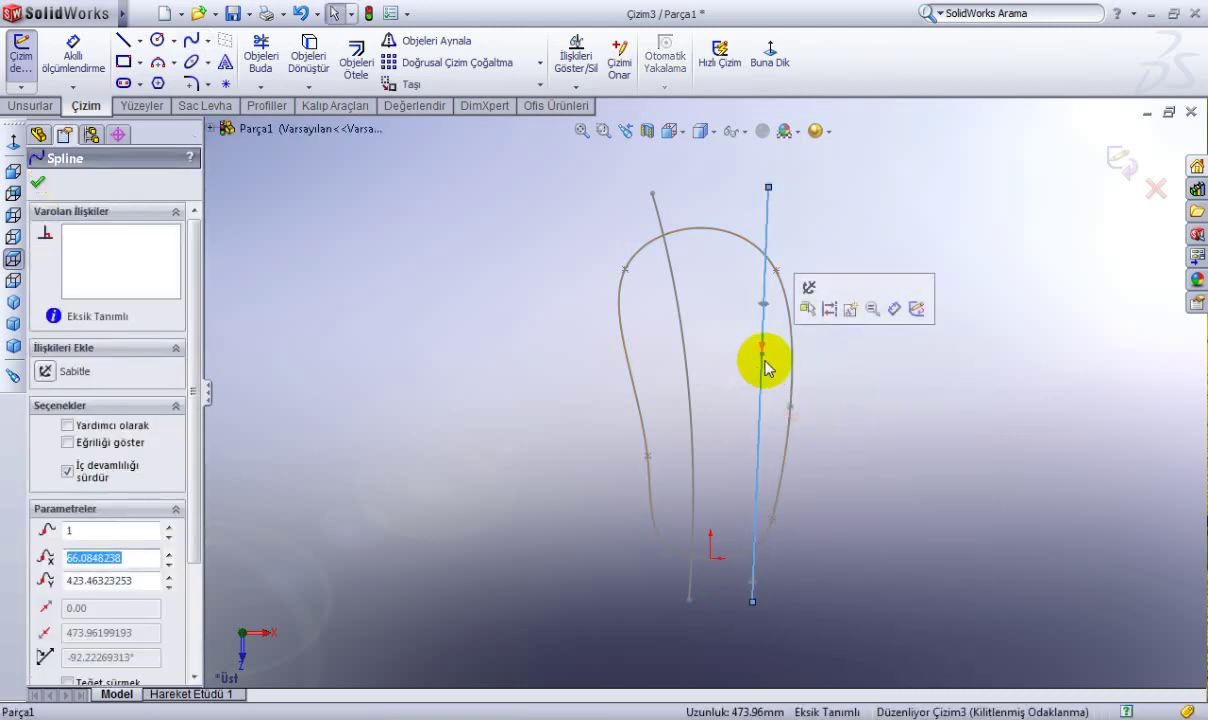
pyautogui.moveTo(763, 358); pyautogui.dragTo(748, 334)
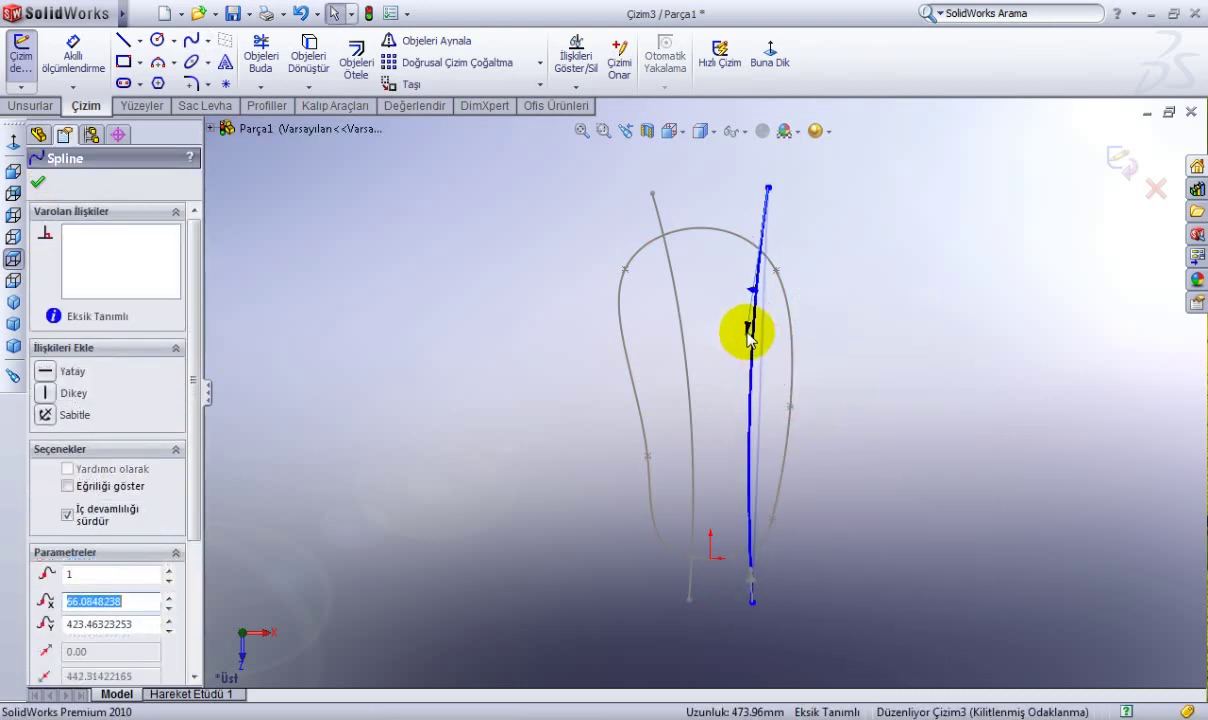
pyautogui.click(1120, 163)
pyautogui.click(979, 301)
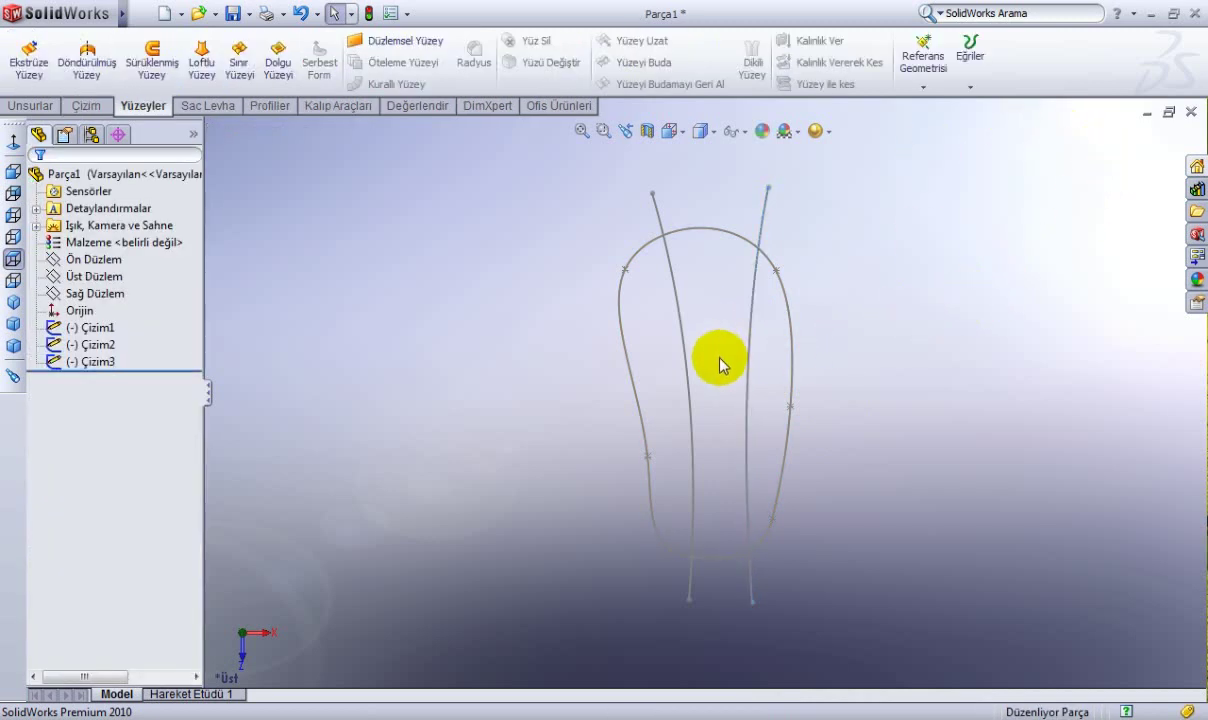
# Orbit the model and switch the view to perspective.
pyautogui.moveTo(403, 340)
pyautogui.mouseDown(button='middle')
pyautogui.moveTo(396, 154)
pyautogui.moveTo(376, 146)
pyautogui.mouseUp(button='middle')
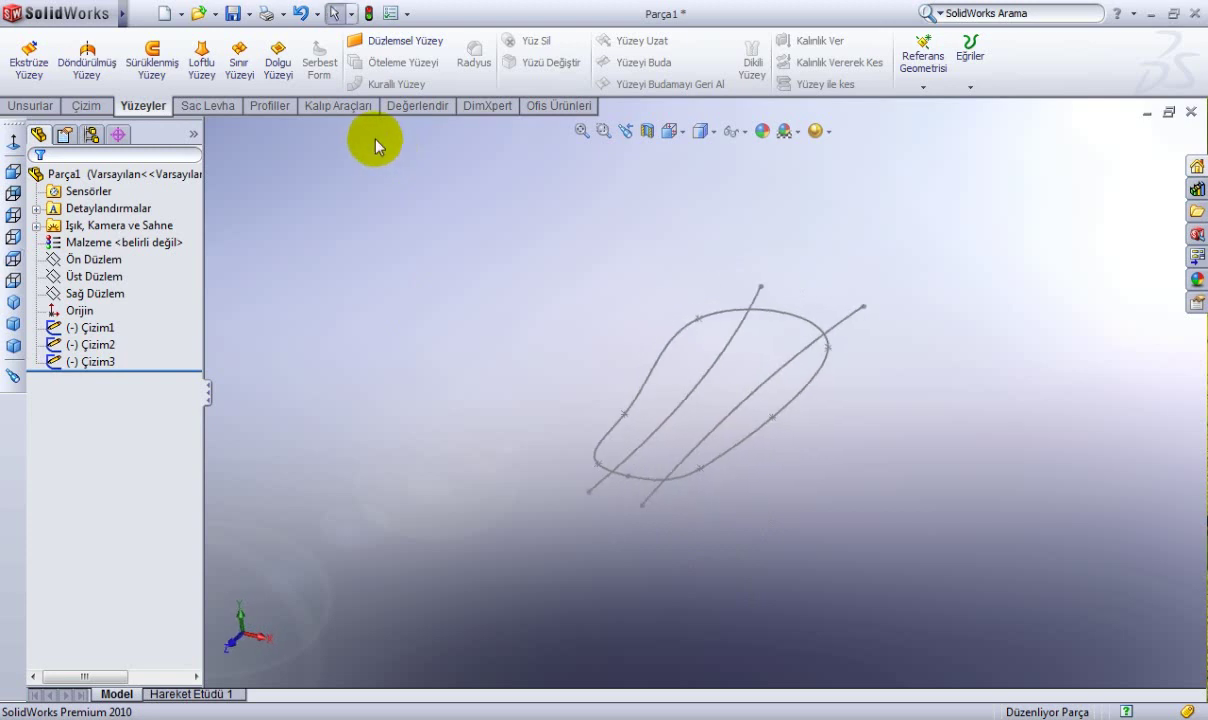
pyautogui.click(826, 131)
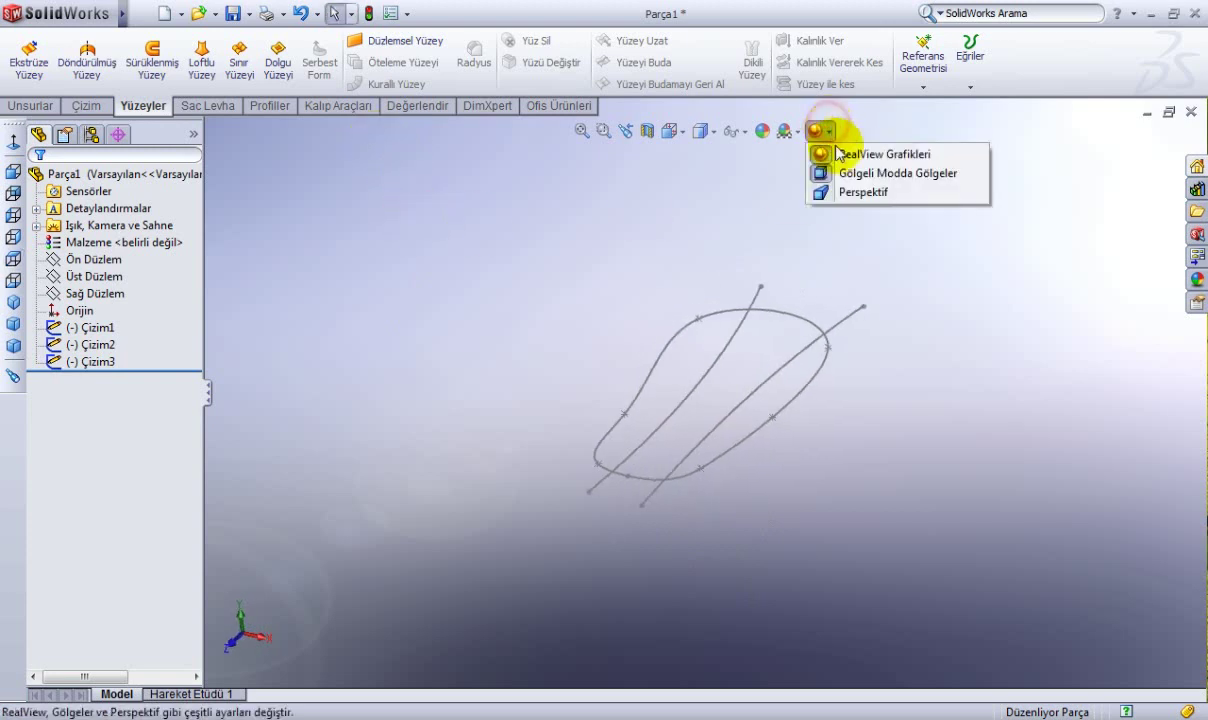
pyautogui.click(841, 194)
pyautogui.moveTo(806, 220)
pyautogui.mouseDown(button='middle')
pyautogui.moveTo(814, 208)
pyautogui.moveTo(701, 359)
pyautogui.mouseUp(button='middle')
# Create plane Düzlem1 offset 160 mm from the Right Plane, flipped to the other side.
pyautogui.click(923, 60)
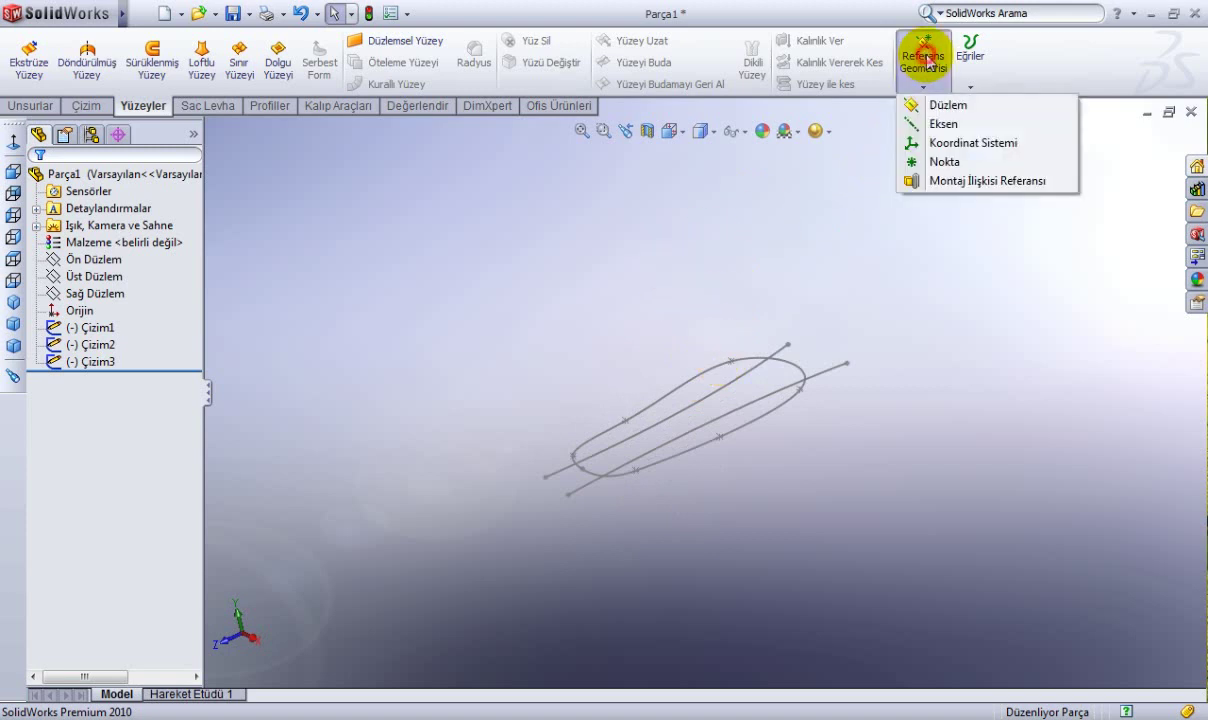
pyautogui.click(941, 110)
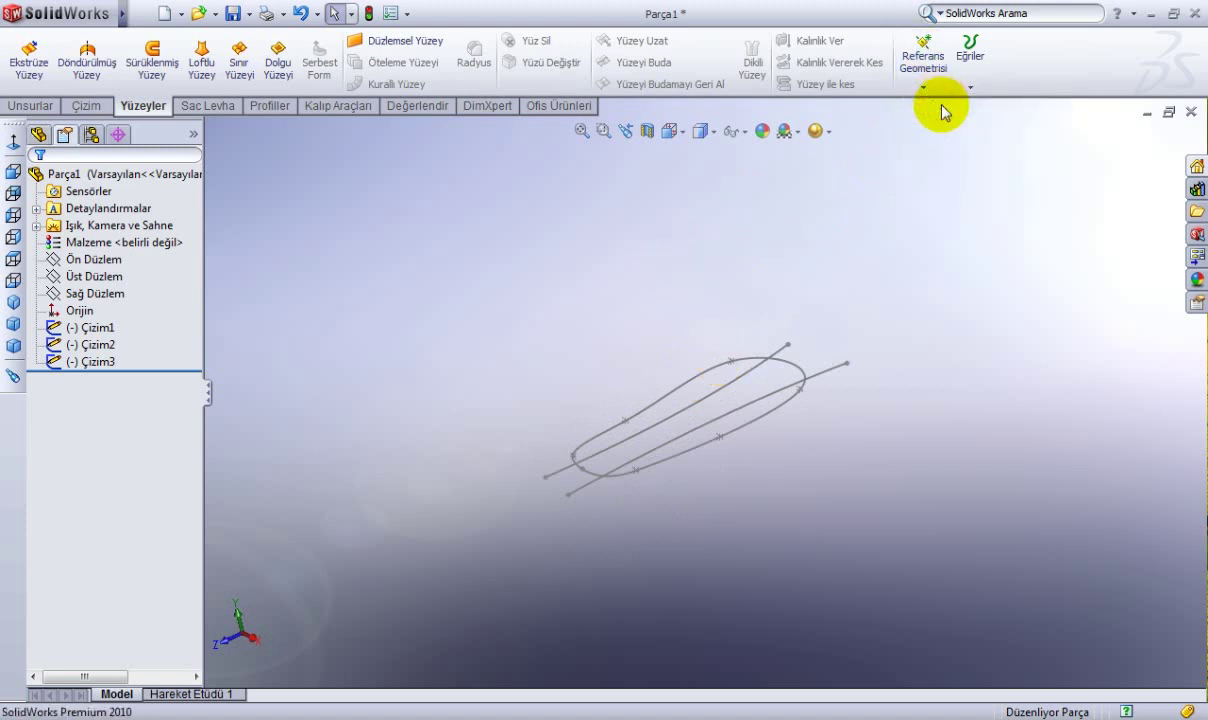
pyautogui.click(211, 129)
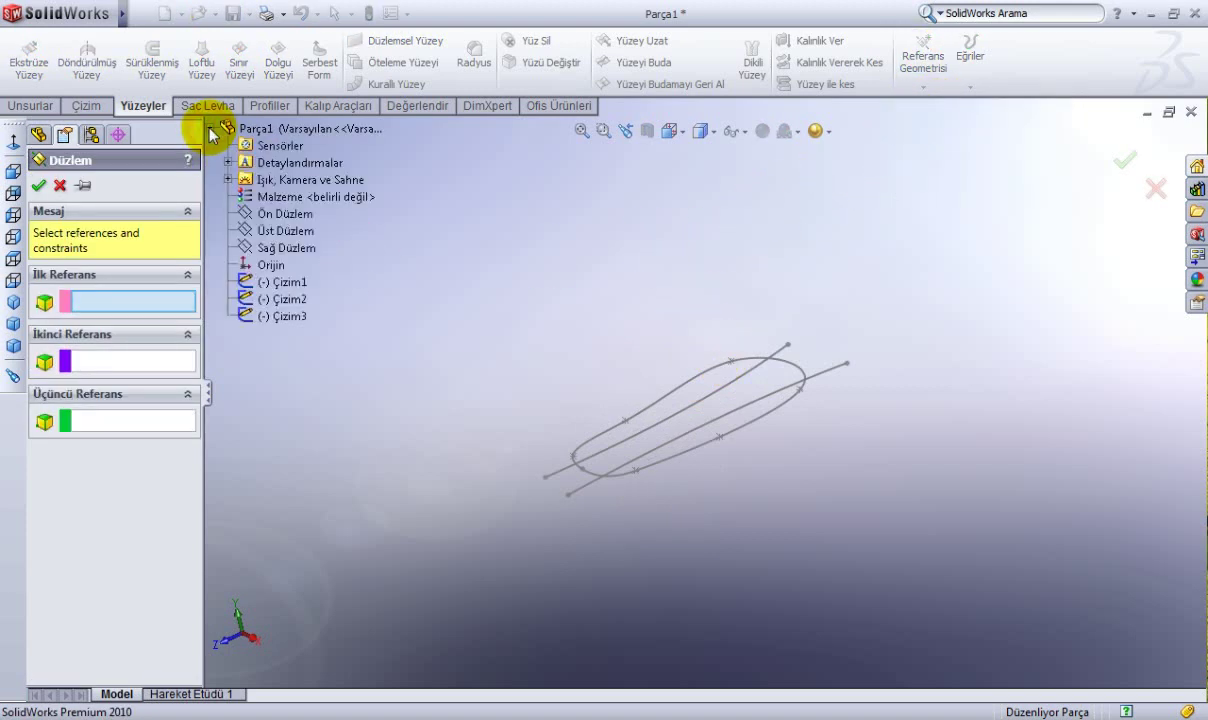
pyautogui.click(283, 250)
pyautogui.moveTo(439, 318)
pyautogui.mouseDown(button='middle')
pyautogui.moveTo(480, 251)
pyautogui.moveTo(542, 251)
pyautogui.moveTo(515, 275)
pyautogui.mouseUp(button='middle')
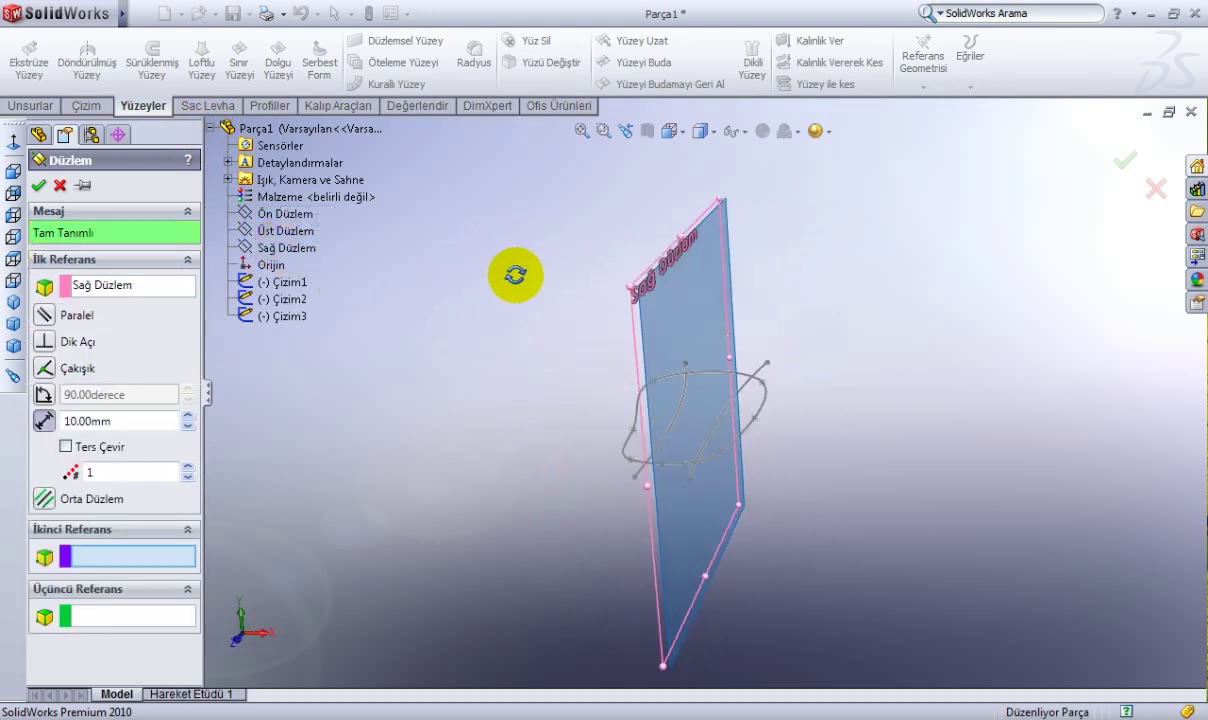
pyautogui.click(186, 415)
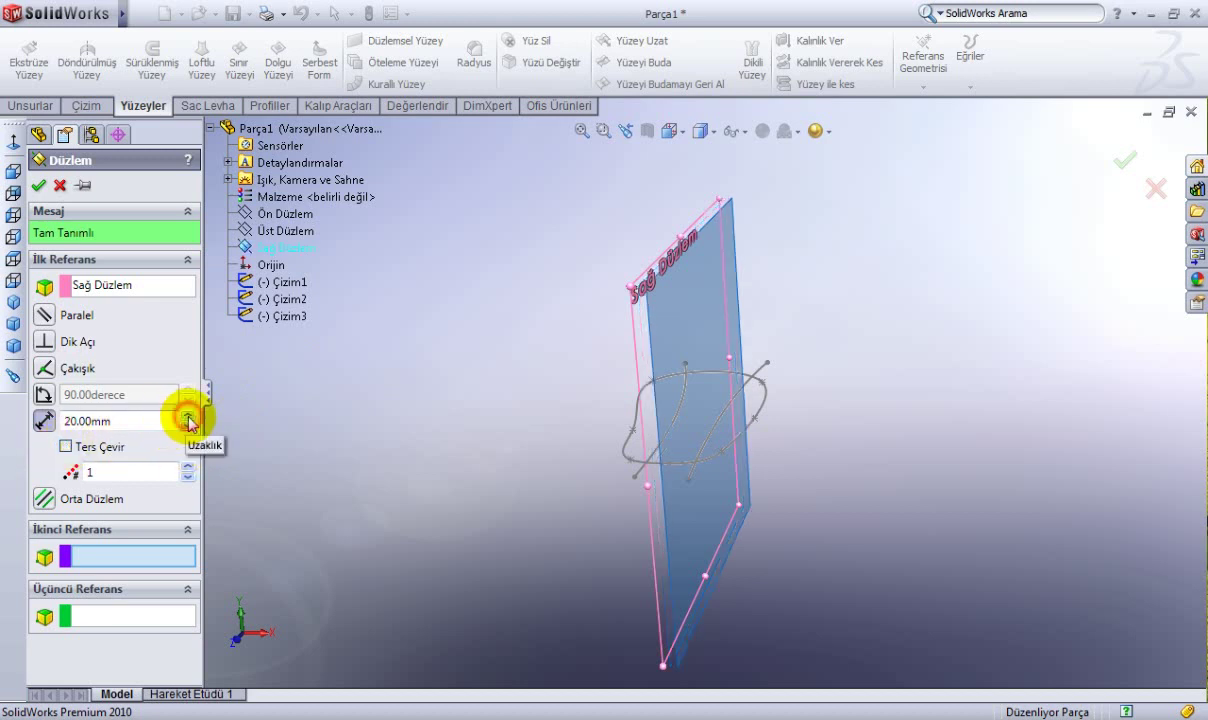
pyautogui.click(186, 415)
pyautogui.click(186, 415)
pyautogui.click(66, 447)
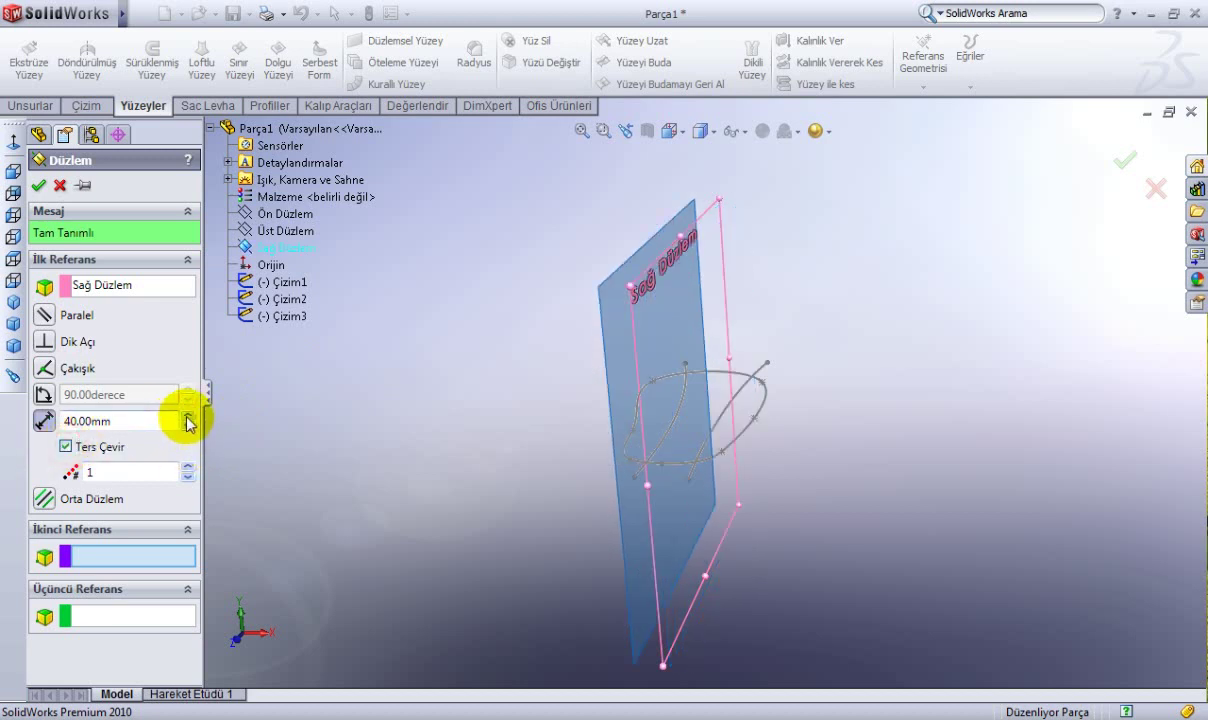
pyautogui.click(186, 415)
pyautogui.click(186, 415)
pyautogui.click(186, 415)
pyautogui.click(186, 415)
pyautogui.click(186, 415)
pyautogui.moveTo(350, 461); pyautogui.dragTo(369, 461, button='middle')
pyautogui.click(188, 421)
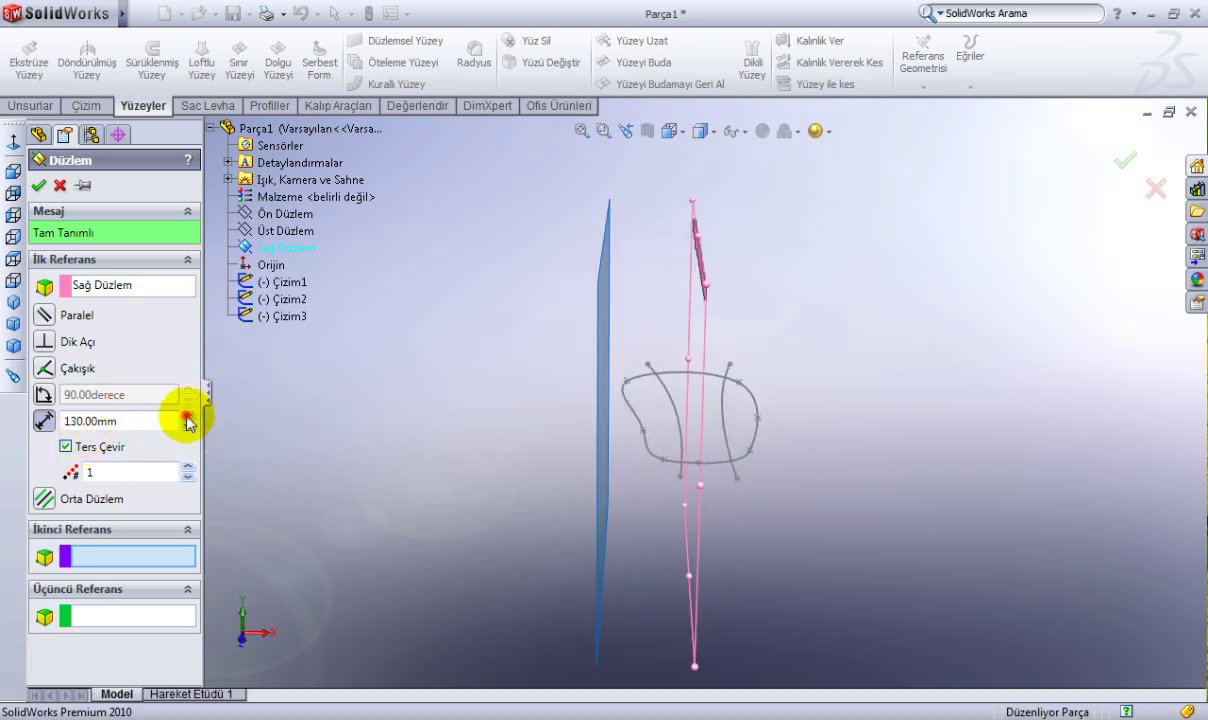
pyautogui.moveTo(418, 440); pyautogui.dragTo(352, 417, button='middle')
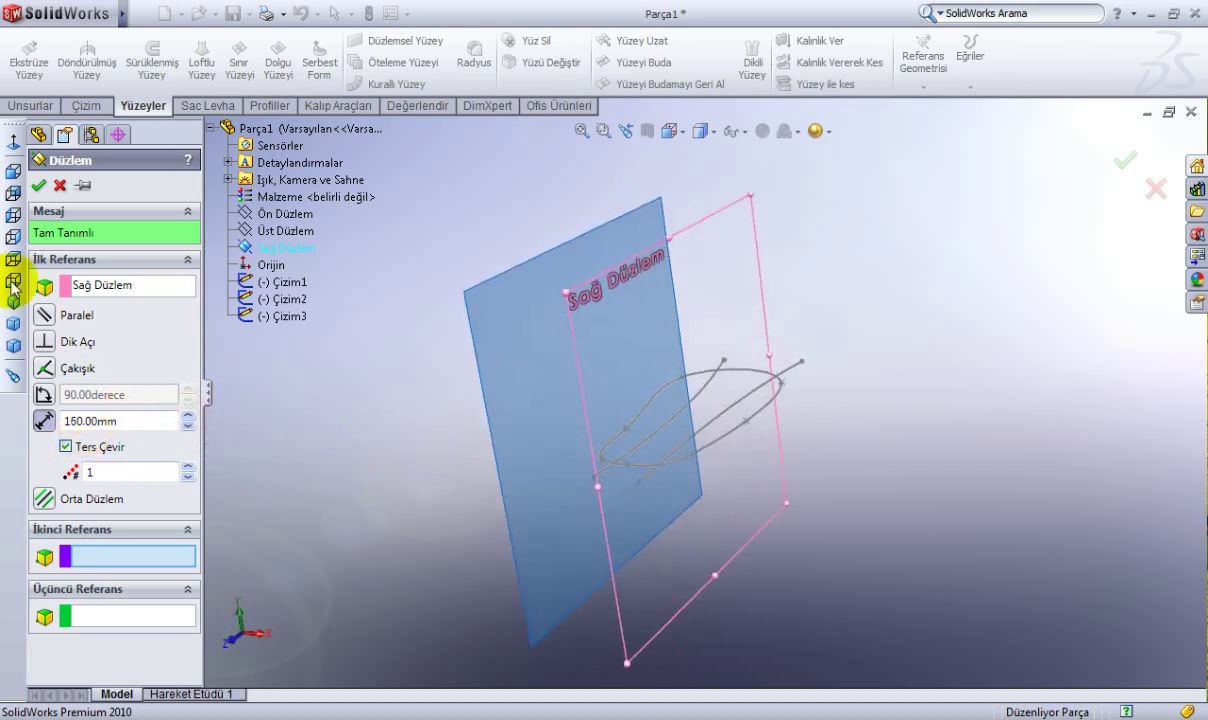
pyautogui.click(38, 185)
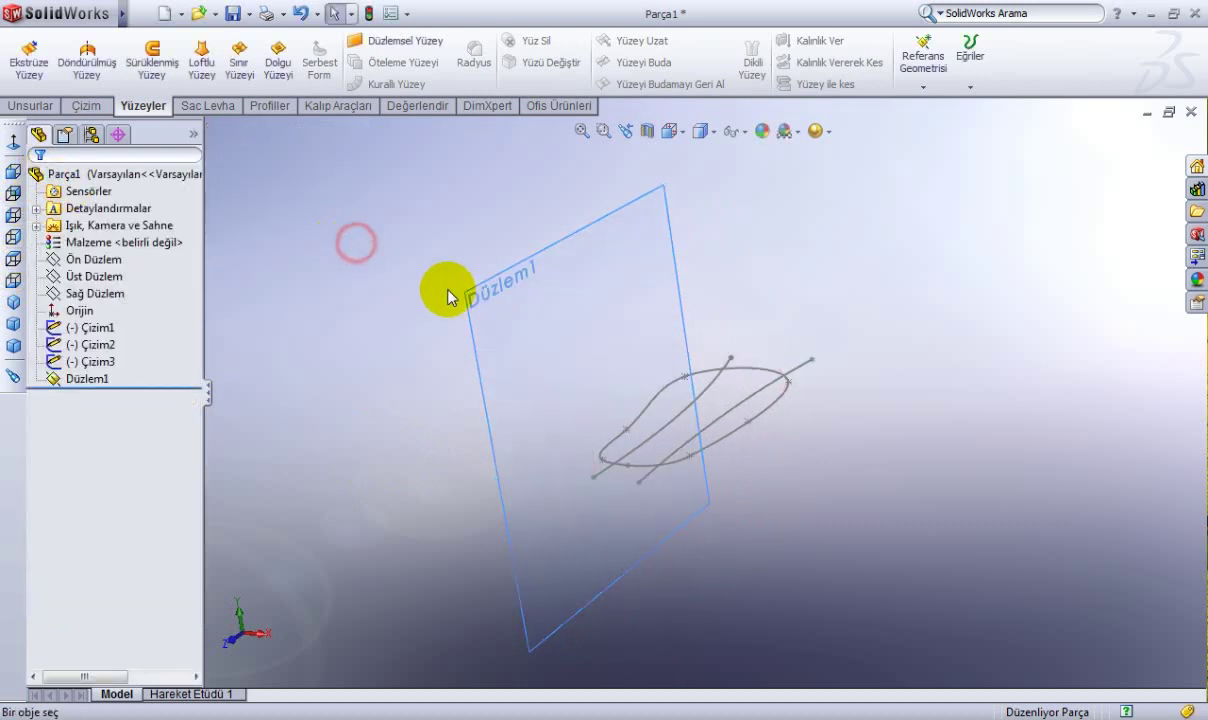
pyautogui.rightClick(528, 262)
# Start a sketch facing Düzlem1 and draw a cross-section spline across it.
pyautogui.click(571, 226)
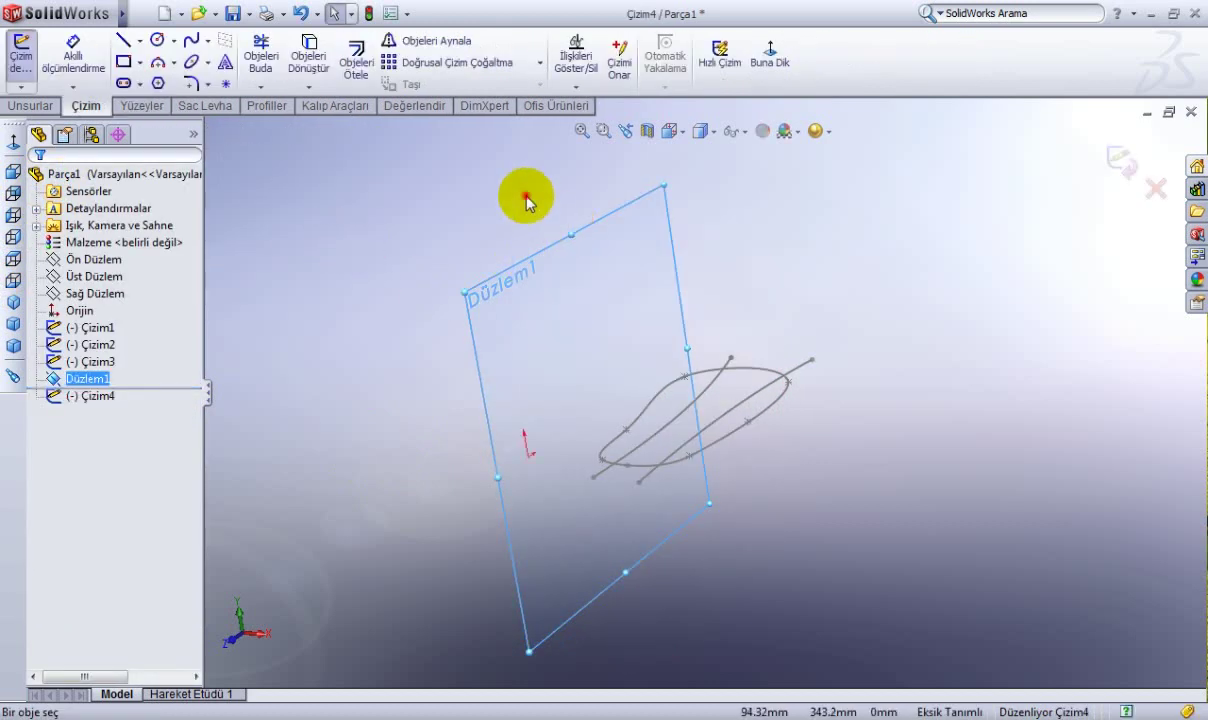
pyautogui.click(767, 68)
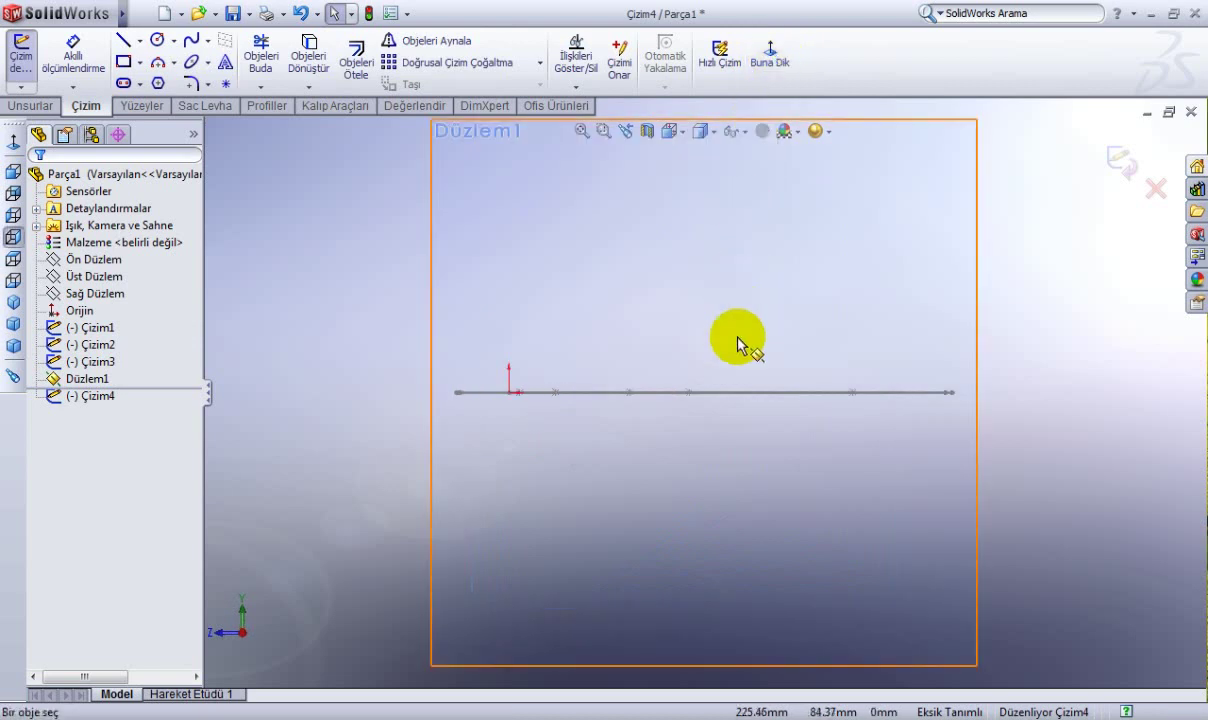
pyautogui.scroll(1, 700, 345)
pyautogui.click(190, 41)
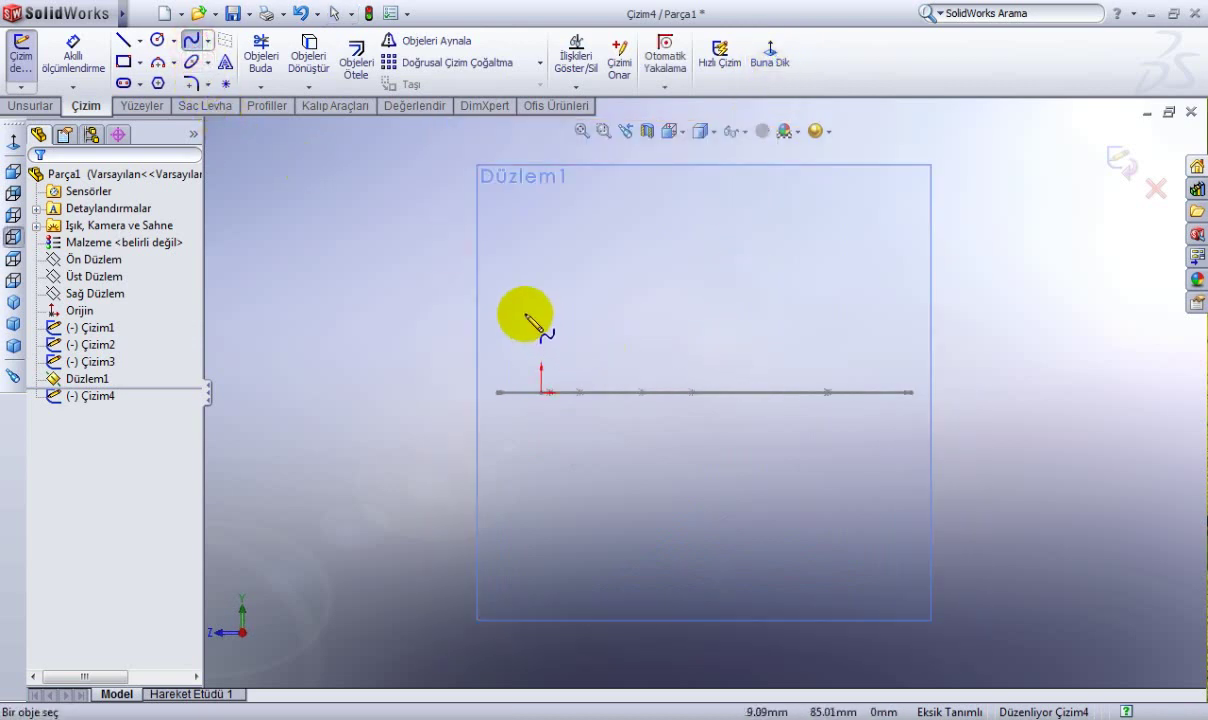
pyautogui.click(431, 292)
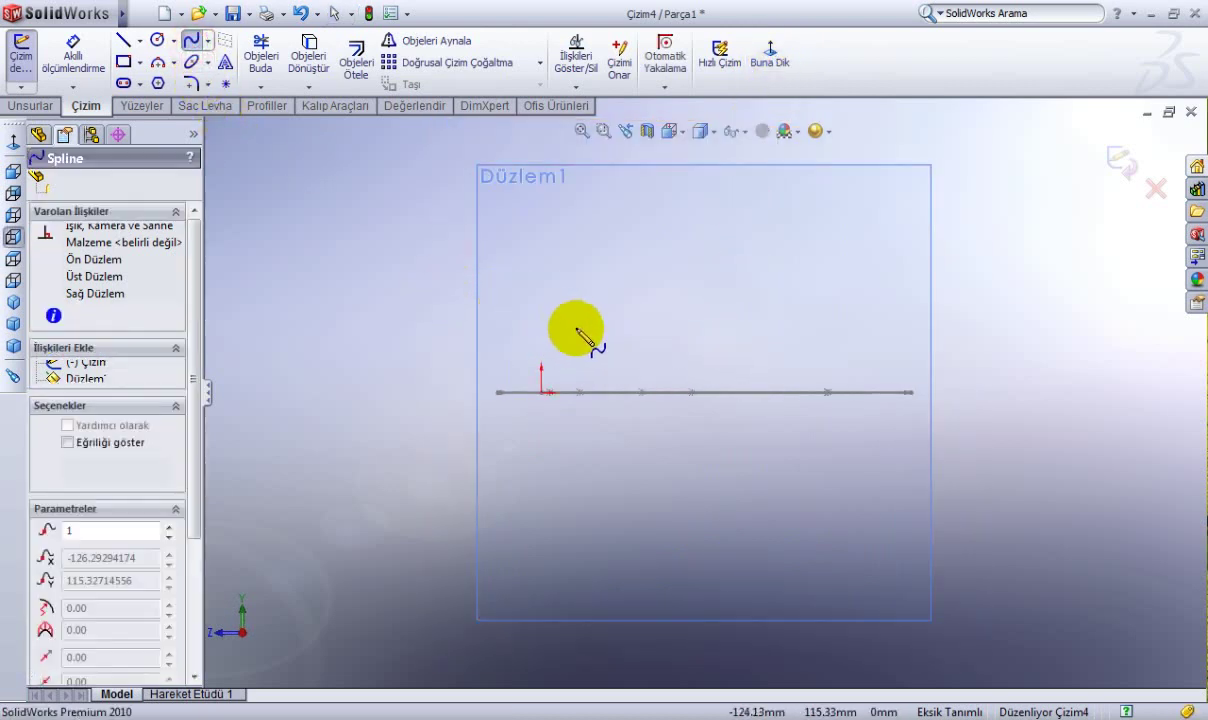
pyautogui.click(587, 328)
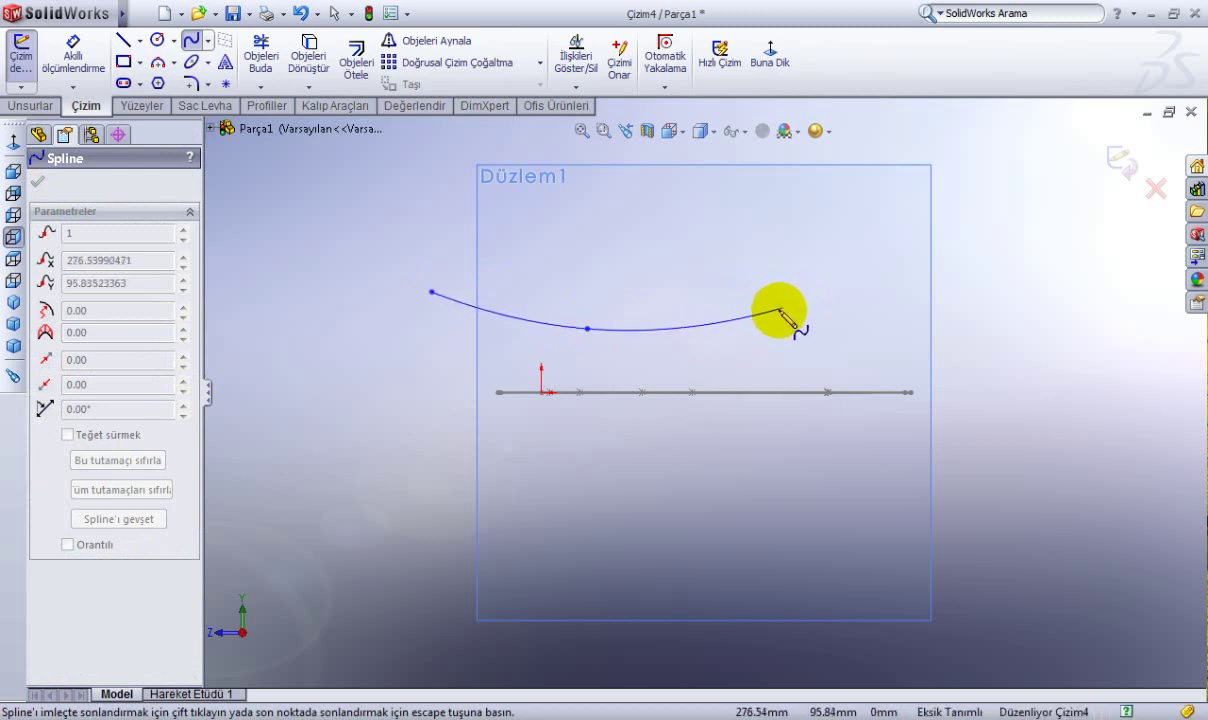
pyautogui.click(697, 314)
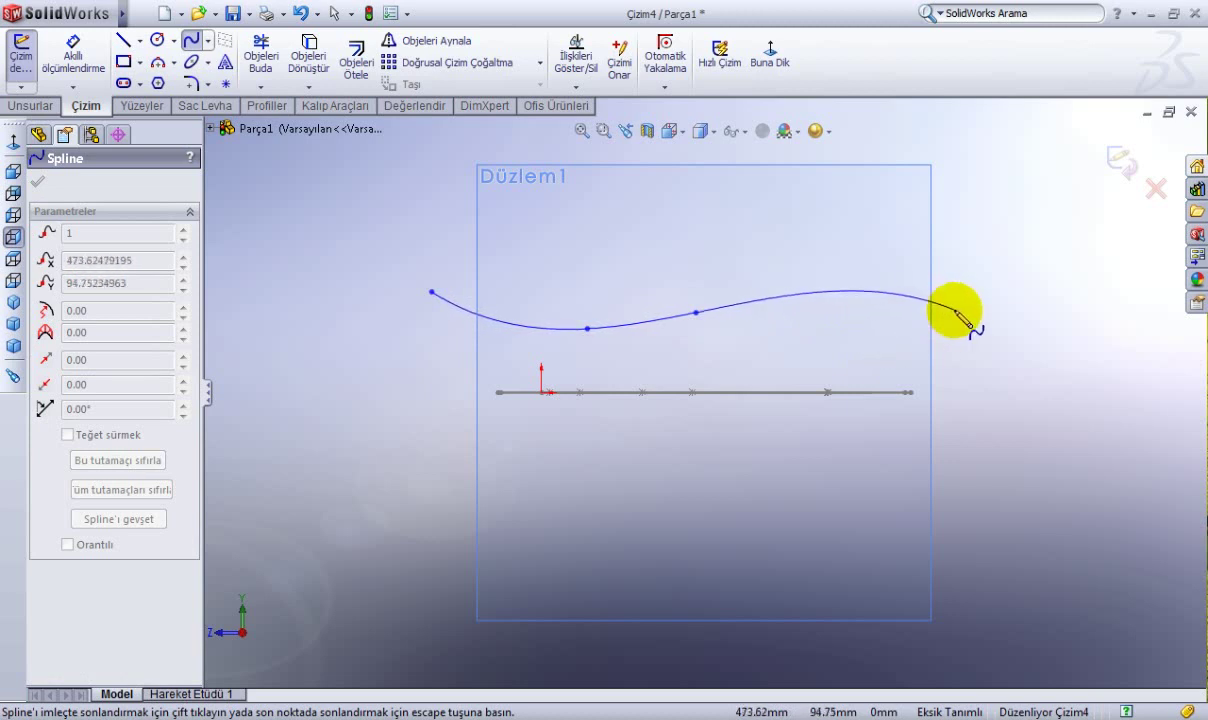
pyautogui.rightClick(984, 332)
pyautogui.click(1008, 340)
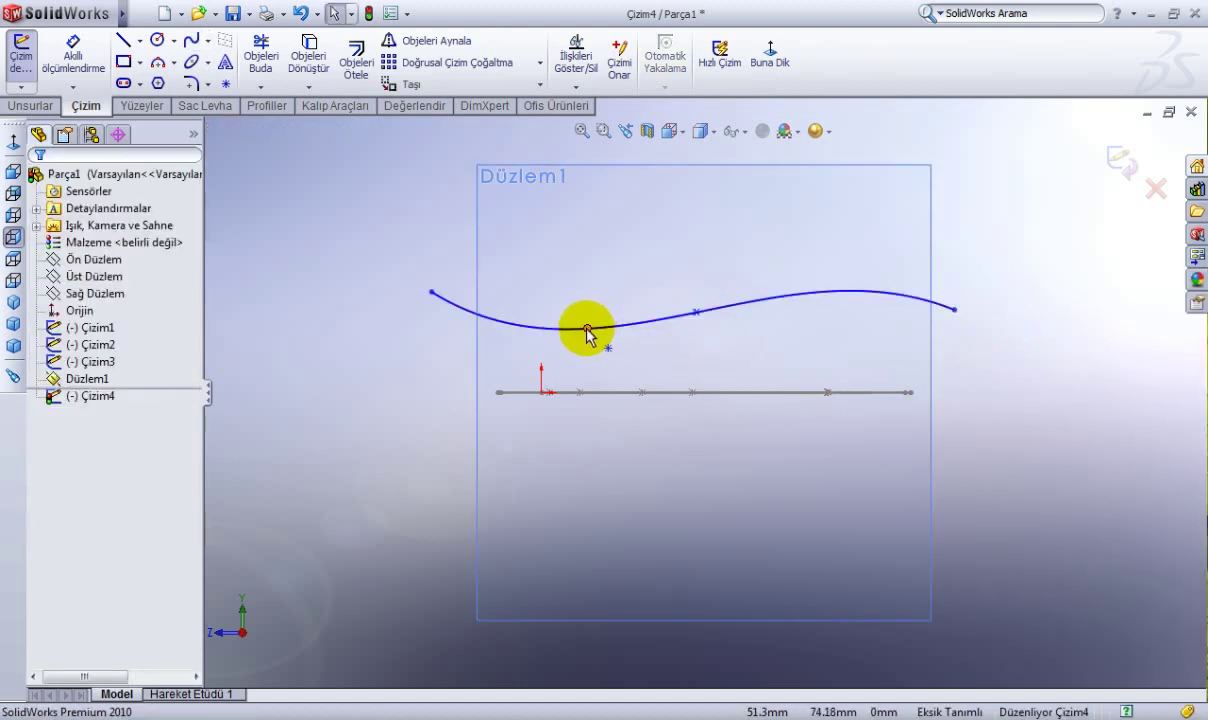
# Drag the spline's end points into place, pulling the right end downward.
pyautogui.moveTo(430, 292); pyautogui.dragTo(440, 301)
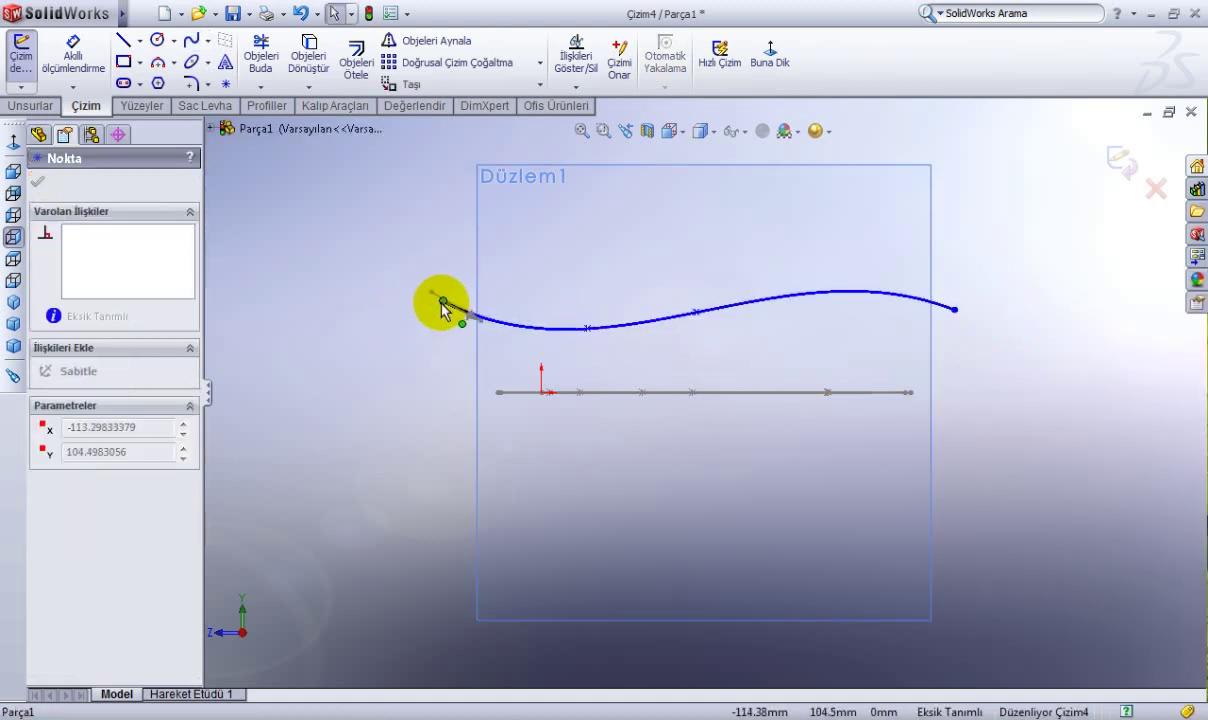
pyautogui.moveTo(700, 312)
pyautogui.mouseDown()
pyautogui.moveTo(727, 323)
pyautogui.moveTo(701, 318)
pyautogui.mouseUp()
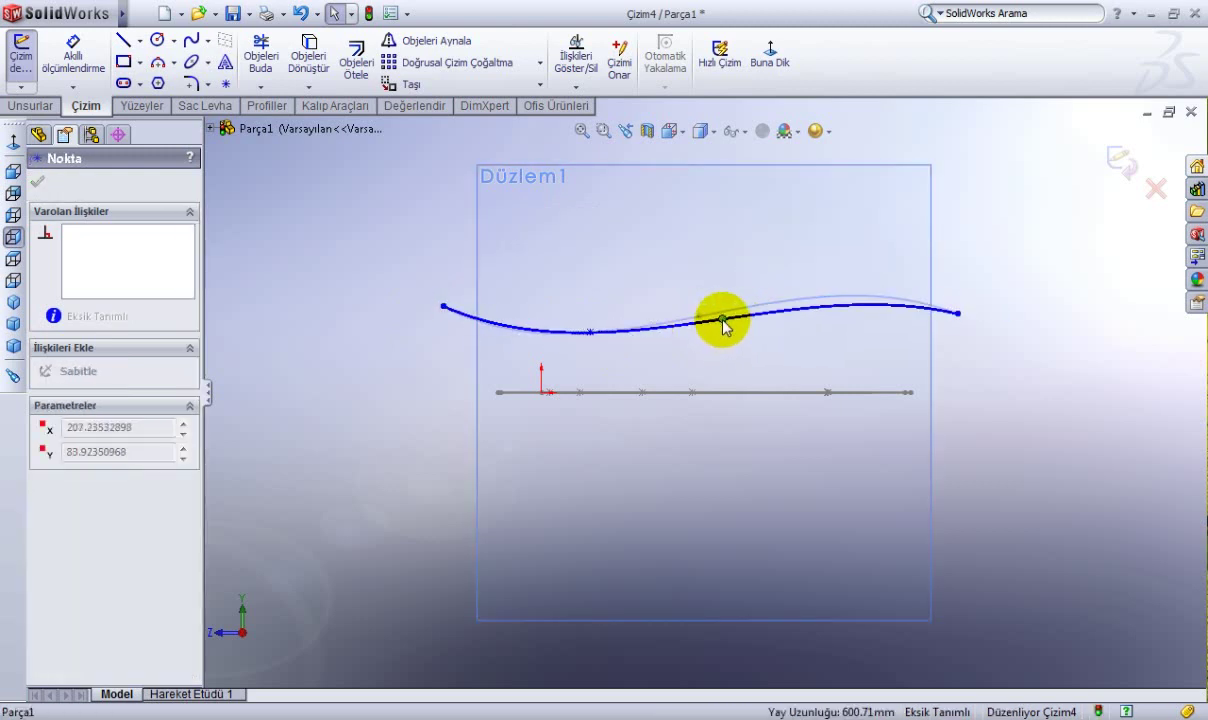
pyautogui.click(952, 314)
pyautogui.moveTo(952, 314); pyautogui.dragTo(947, 342)
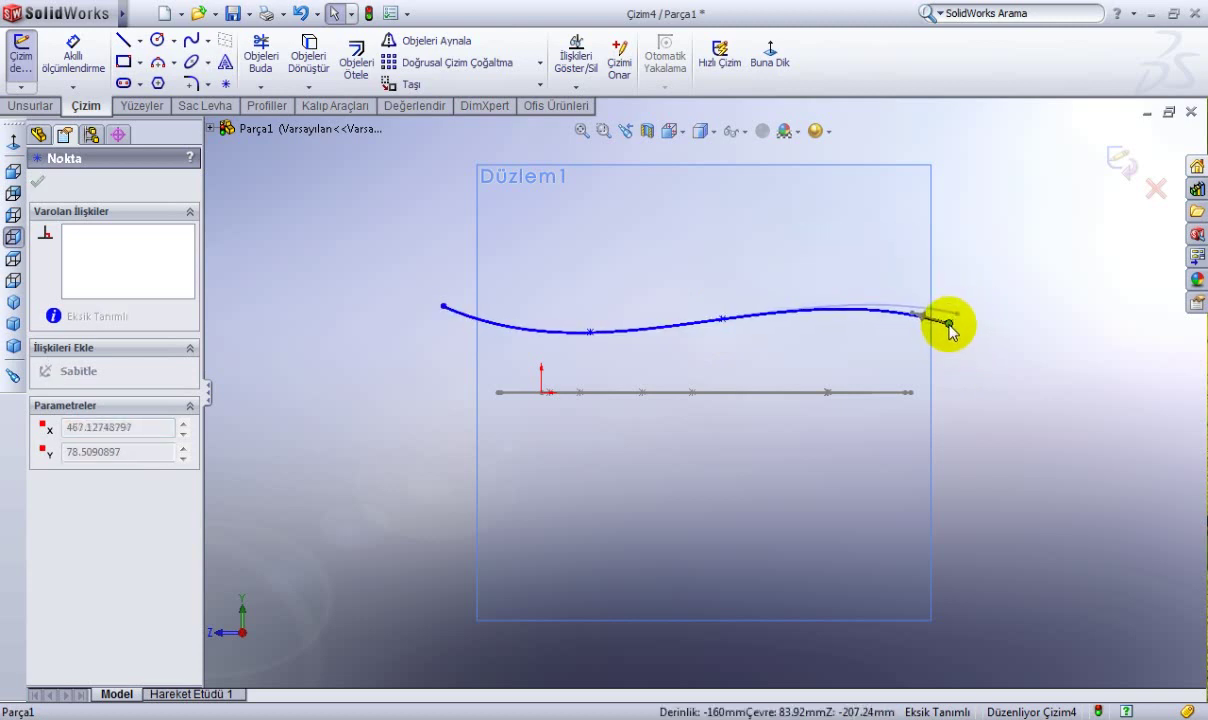
pyautogui.moveTo(949, 323); pyautogui.dragTo(948, 323)
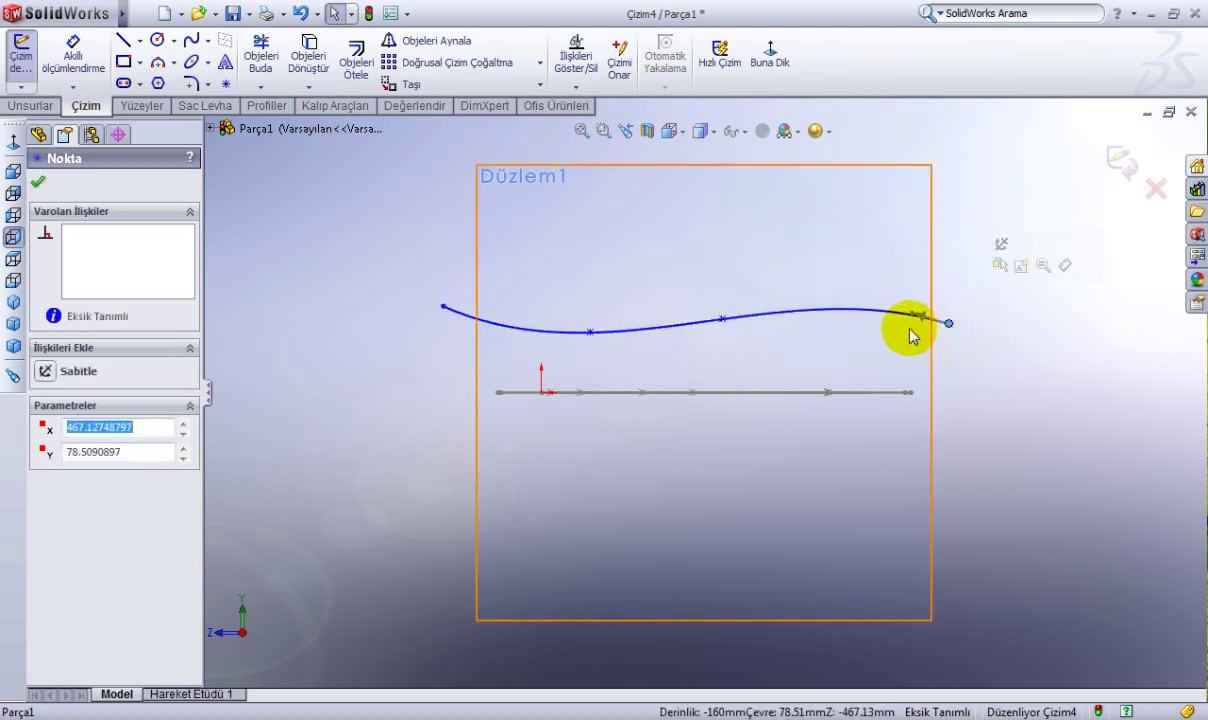
# Add an extra point to the spline and pull it down to reshape the curve.
pyautogui.click(824, 311)
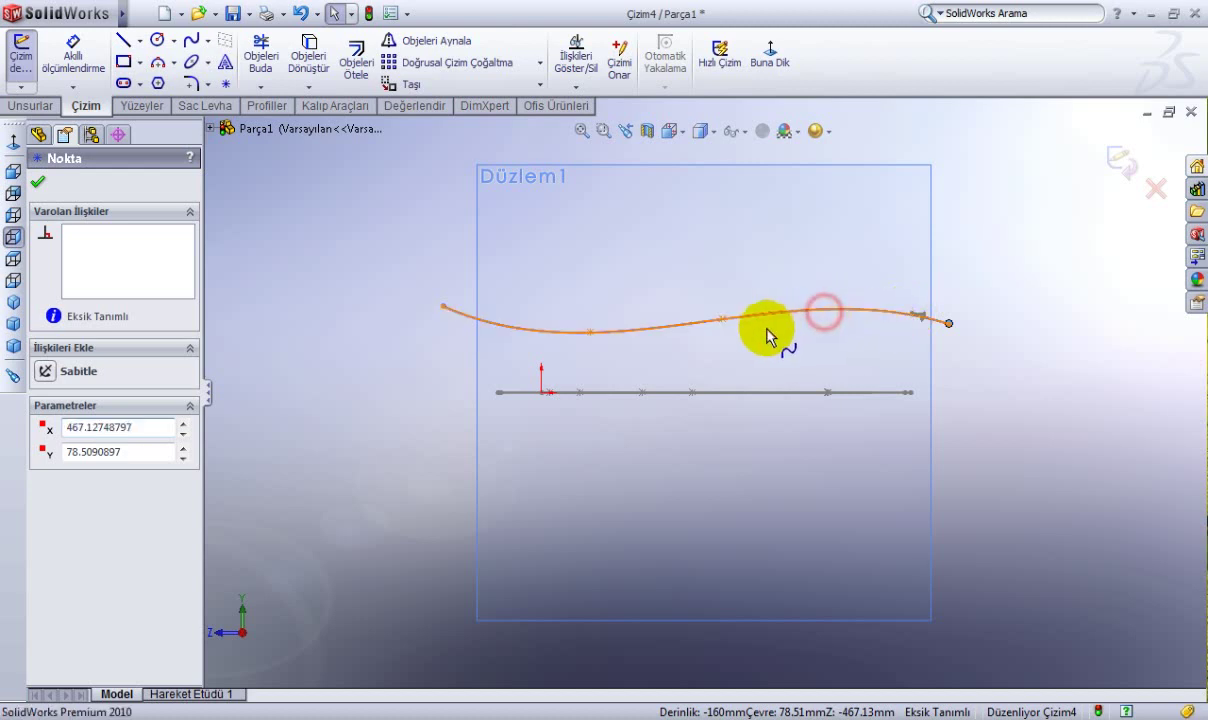
pyautogui.rightClick(857, 314)
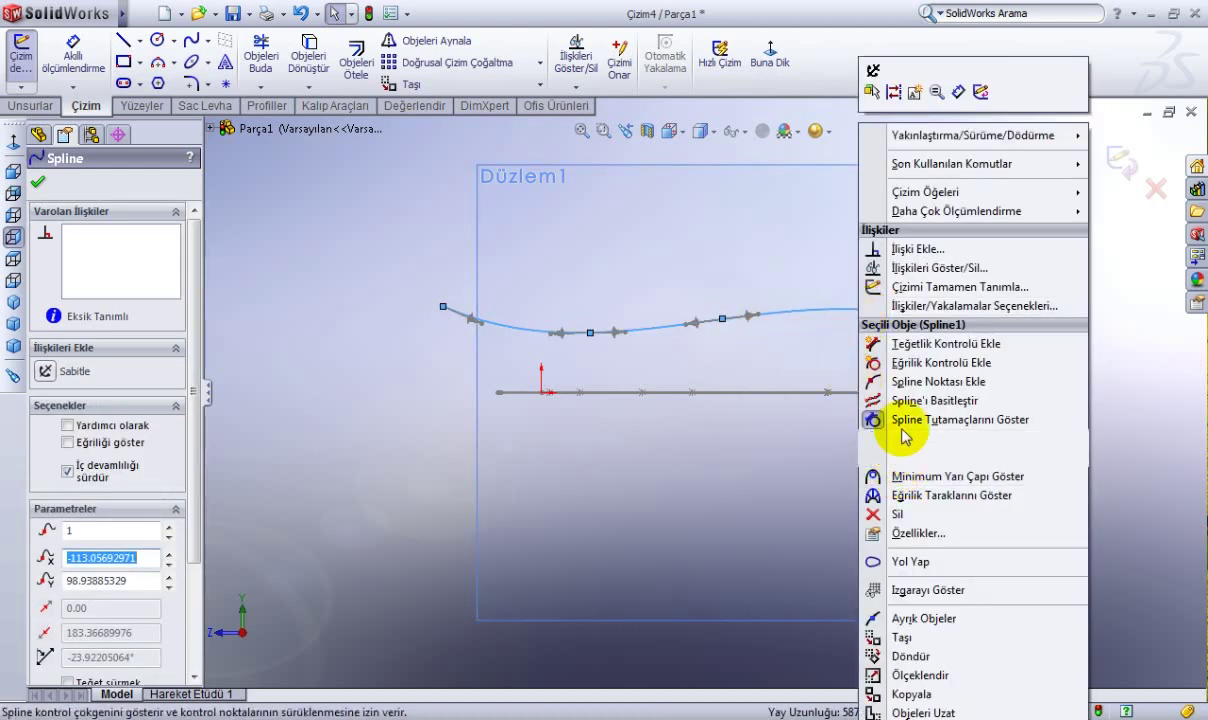
pyautogui.click(916, 383)
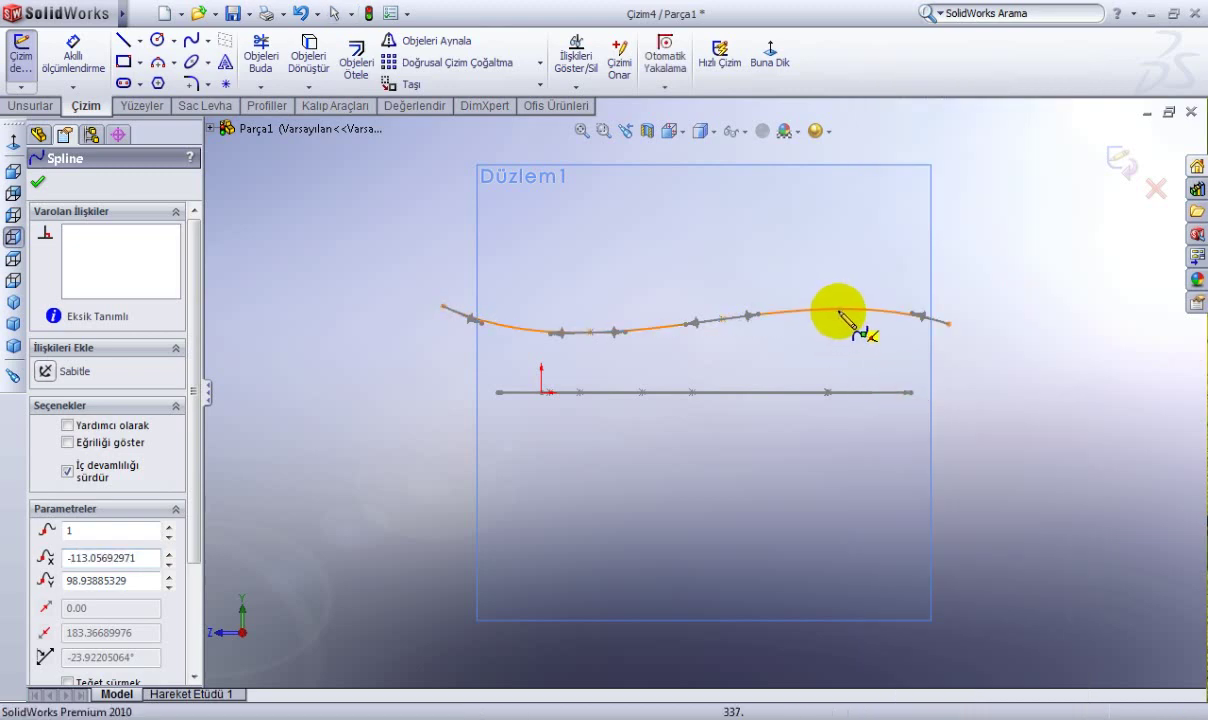
pyautogui.rightClick(979, 380)
pyautogui.click(982, 381)
pyautogui.press('Escape')
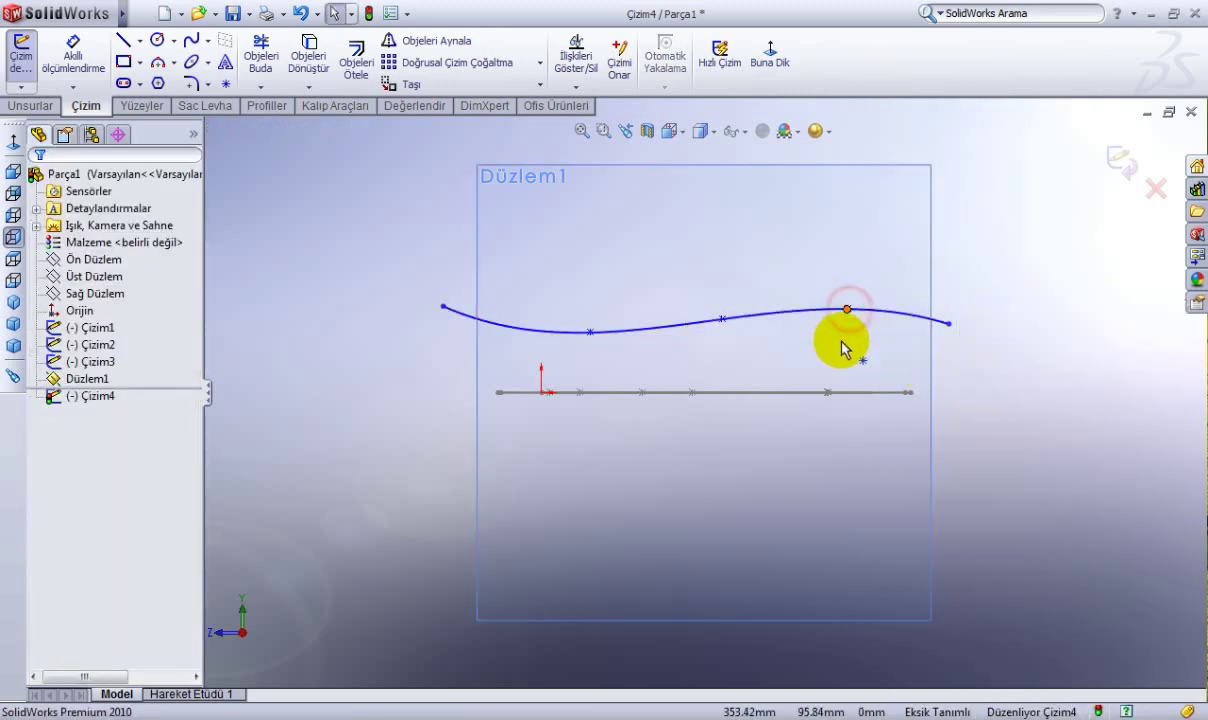
pyautogui.moveTo(841, 342); pyautogui.dragTo(835, 338)
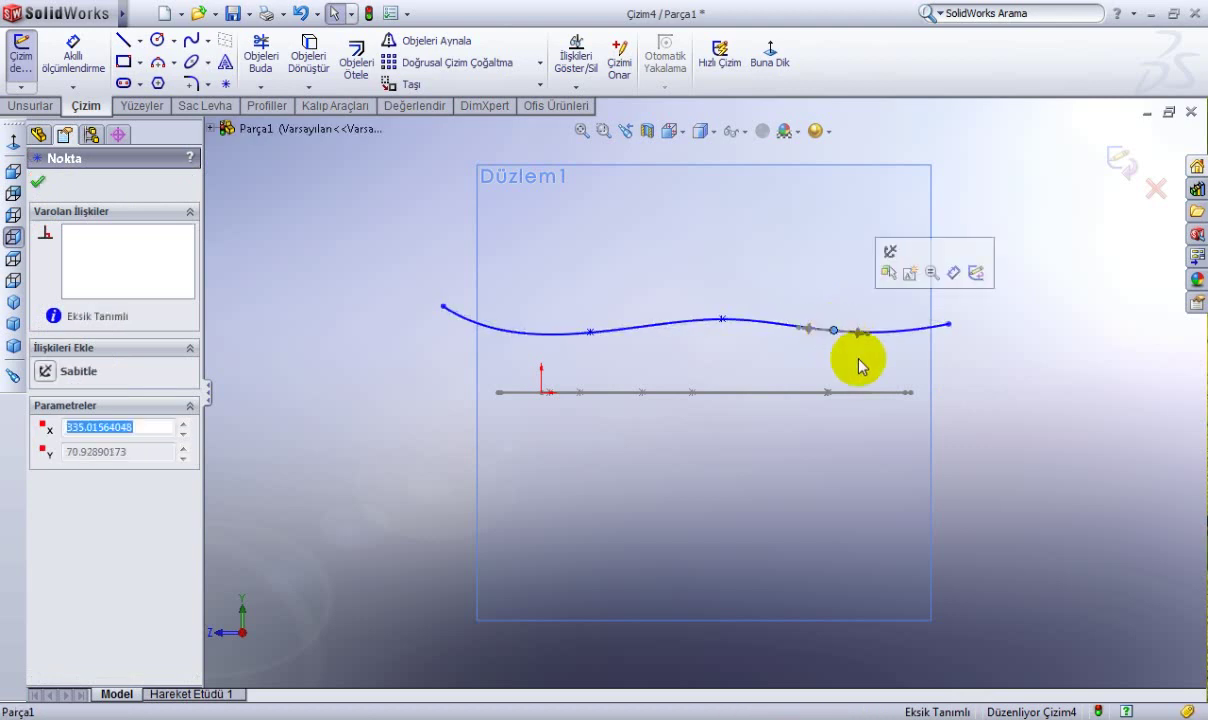
# Exit the Düzlem1 sketch and hide the Düzlem1 plane.
pyautogui.click(1073, 364)
pyautogui.click(1118, 163)
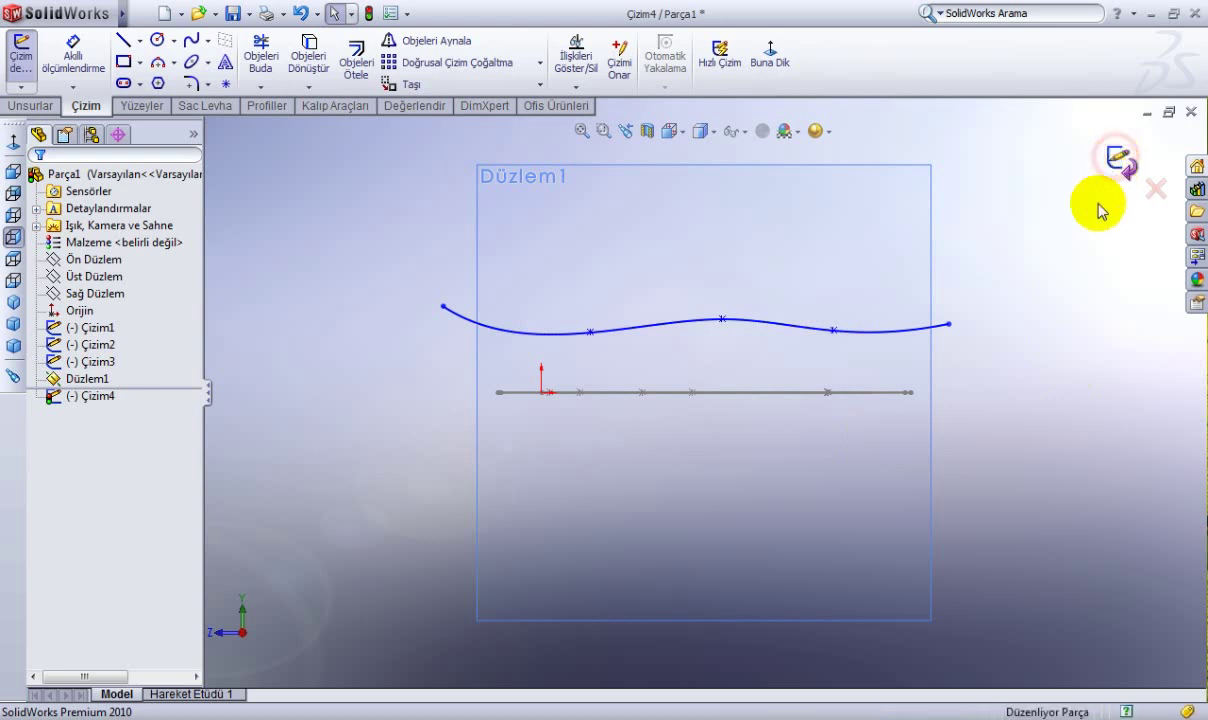
pyautogui.moveTo(978, 281); pyautogui.dragTo(903, 278, button='middle')
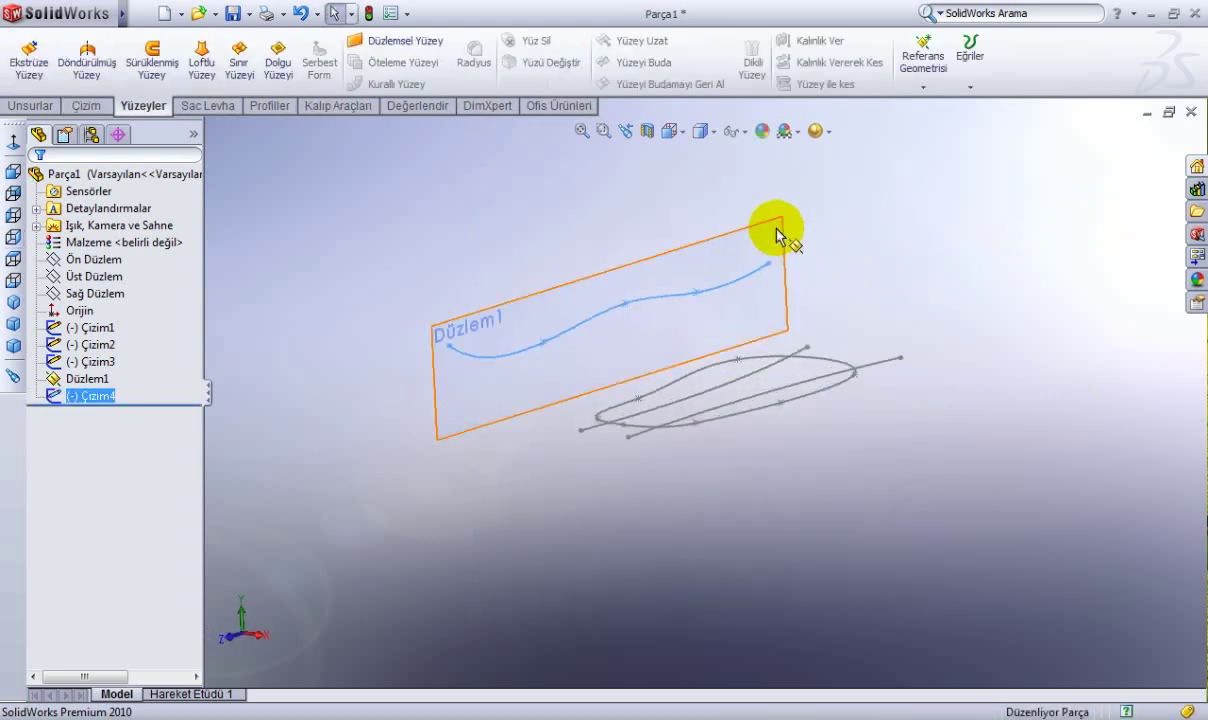
pyautogui.rightClick(790, 228)
pyautogui.click(834, 197)
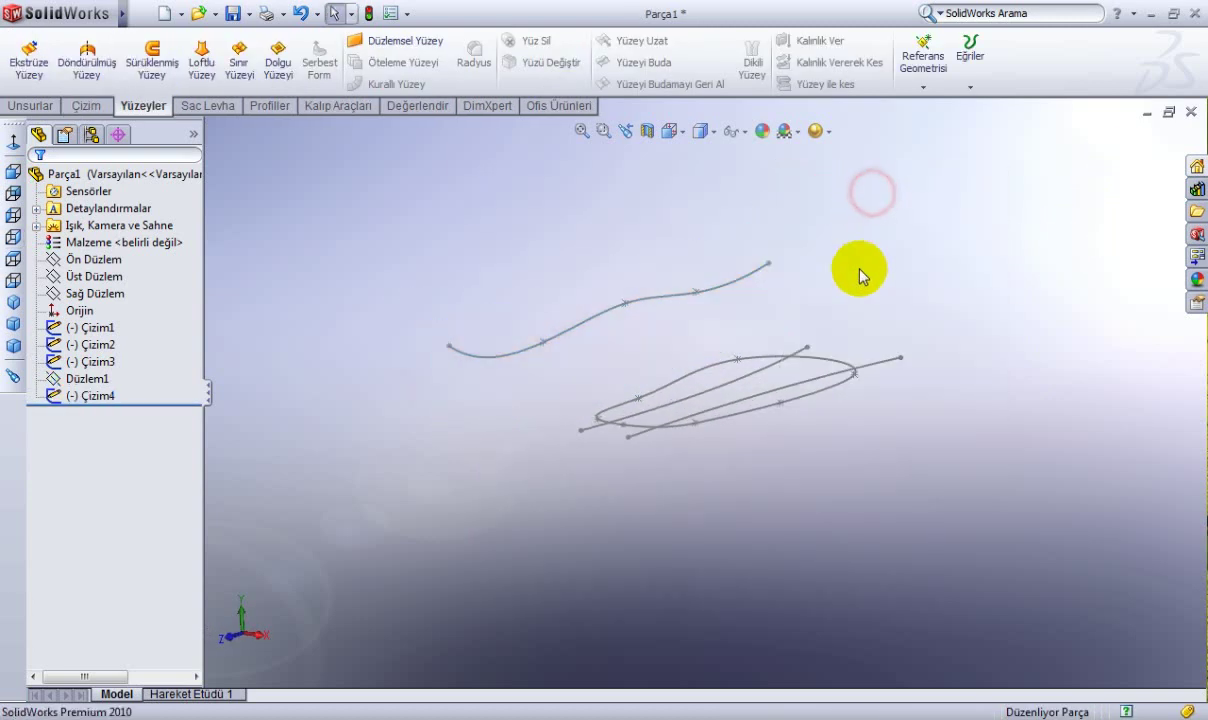
pyautogui.moveTo(860, 276); pyautogui.dragTo(823, 288, button='middle')
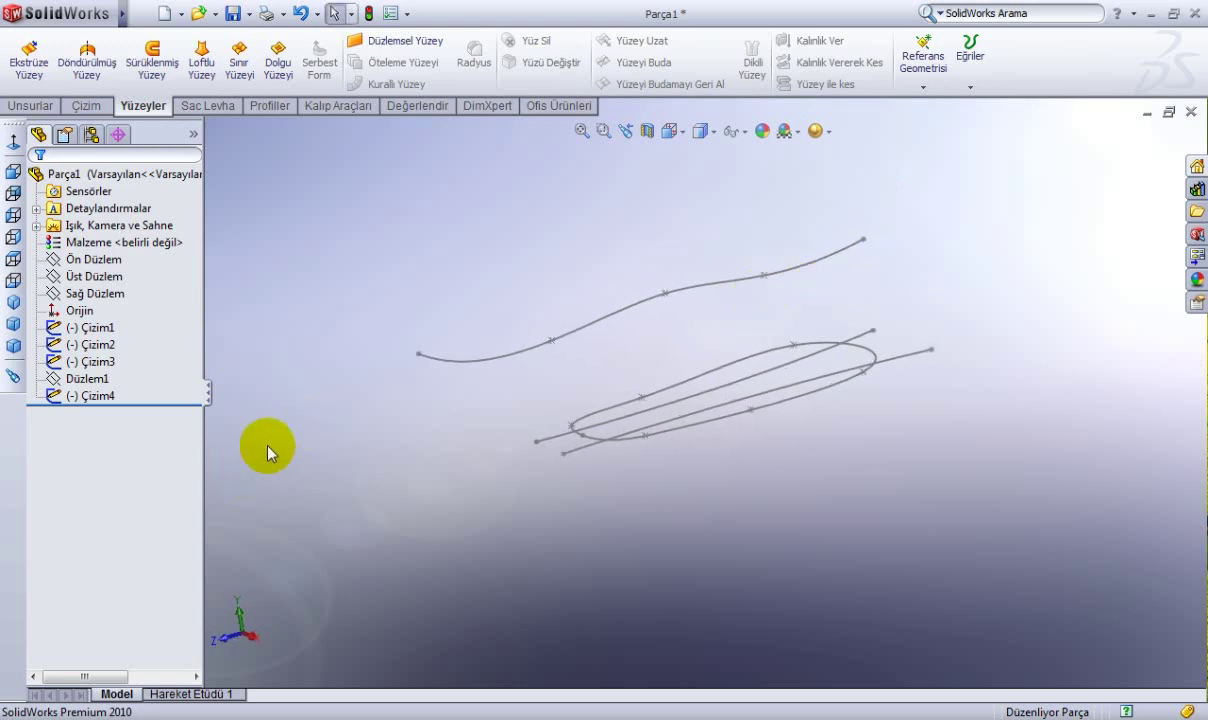
# Start a new sketch on Düzlem1 and view it face-on.
pyautogui.rightClick(80, 380)
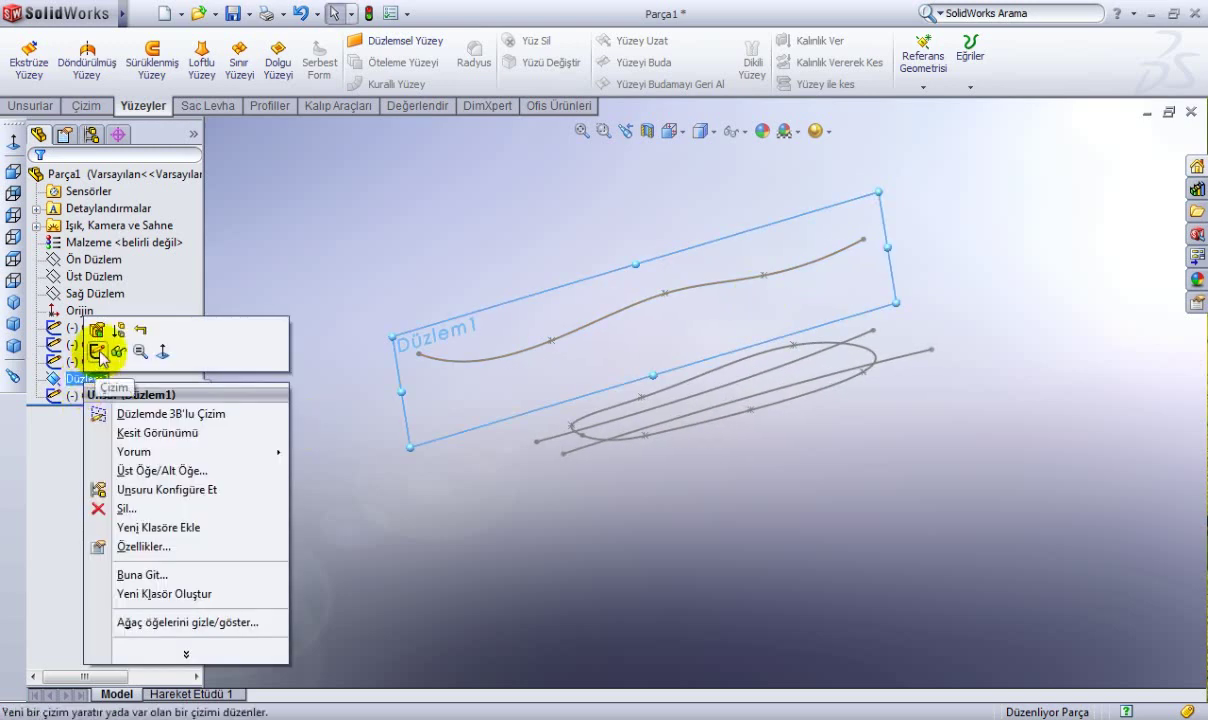
pyautogui.click(98, 351)
pyautogui.click(770, 55)
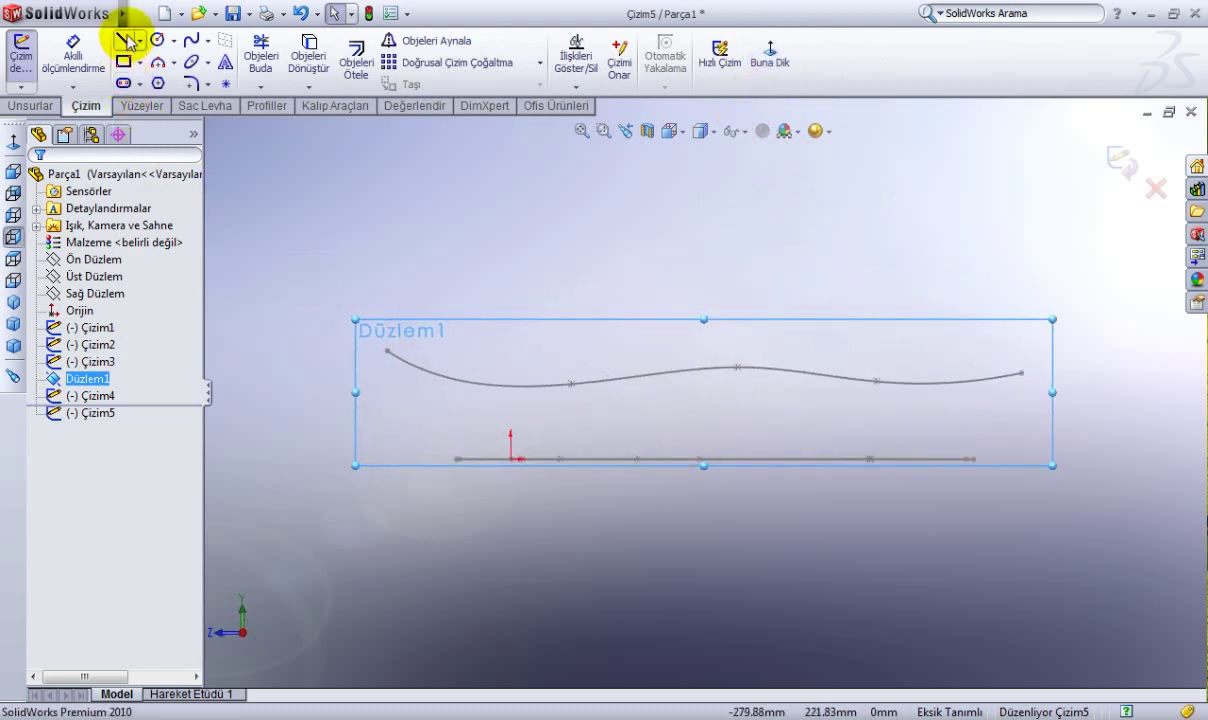
# Draw a spline just above the lower straight line, from left to right.
pyautogui.click(190, 40)
pyautogui.scroll(-2, 595, 525)
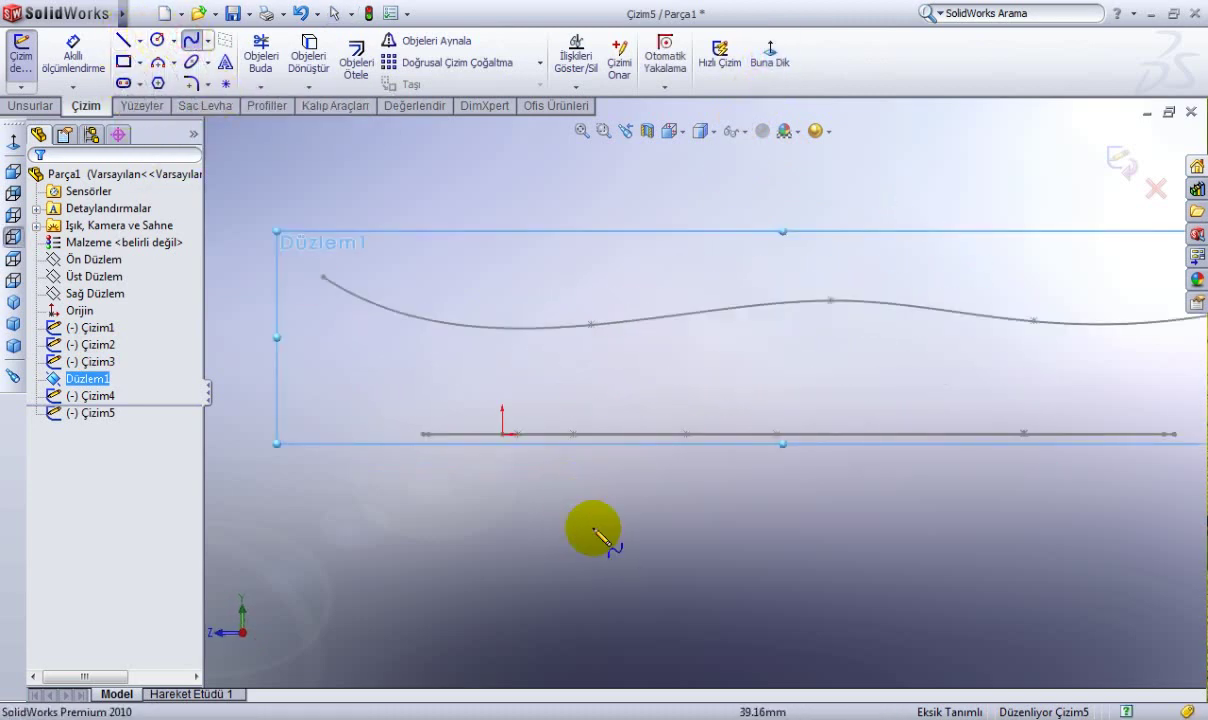
pyautogui.click(323, 412)
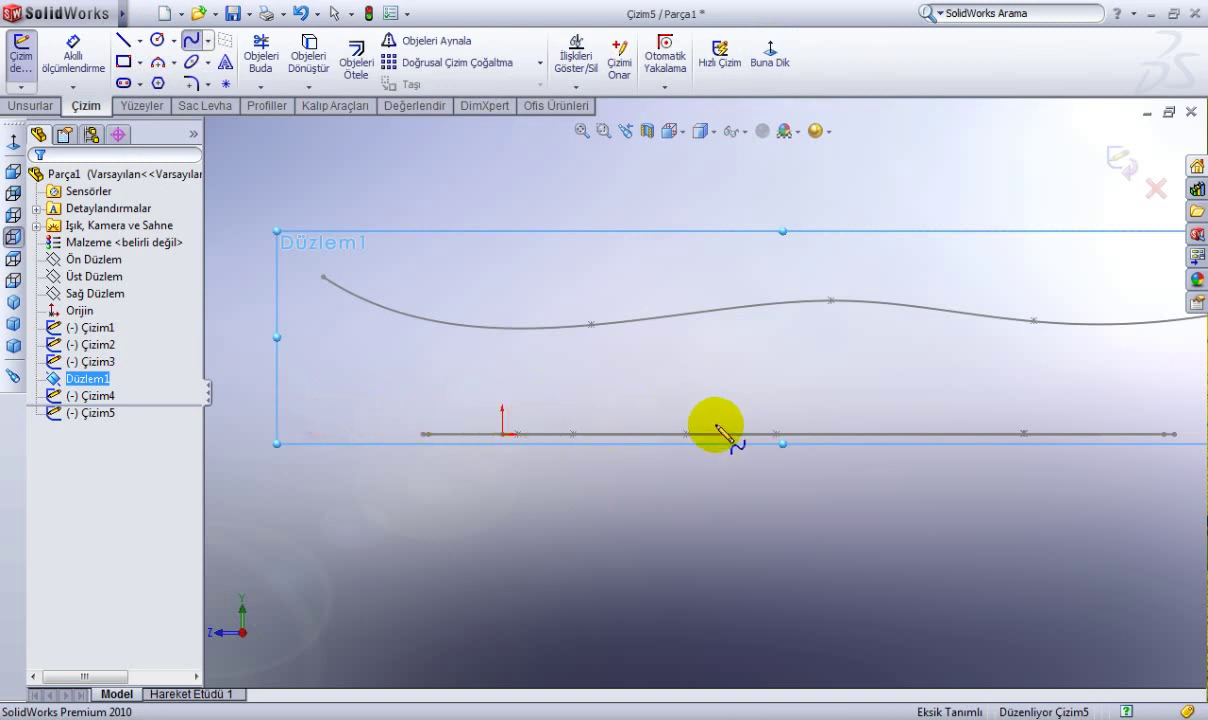
pyautogui.click(775, 406)
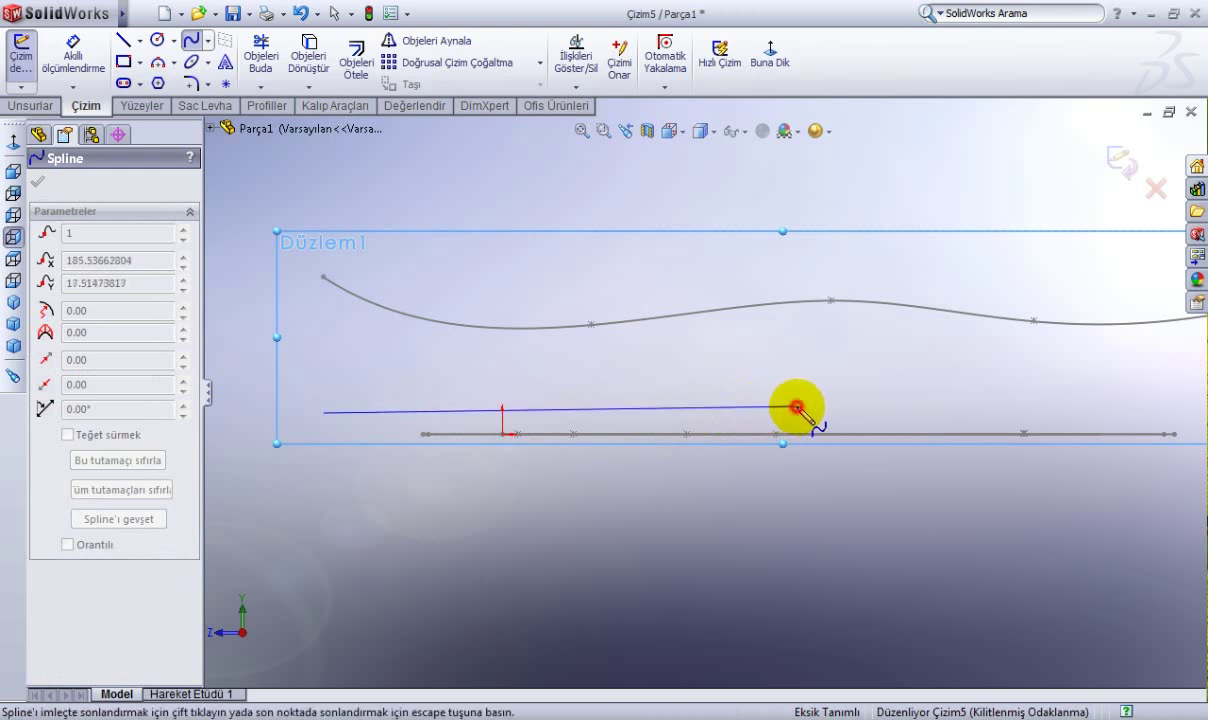
pyautogui.press('f')
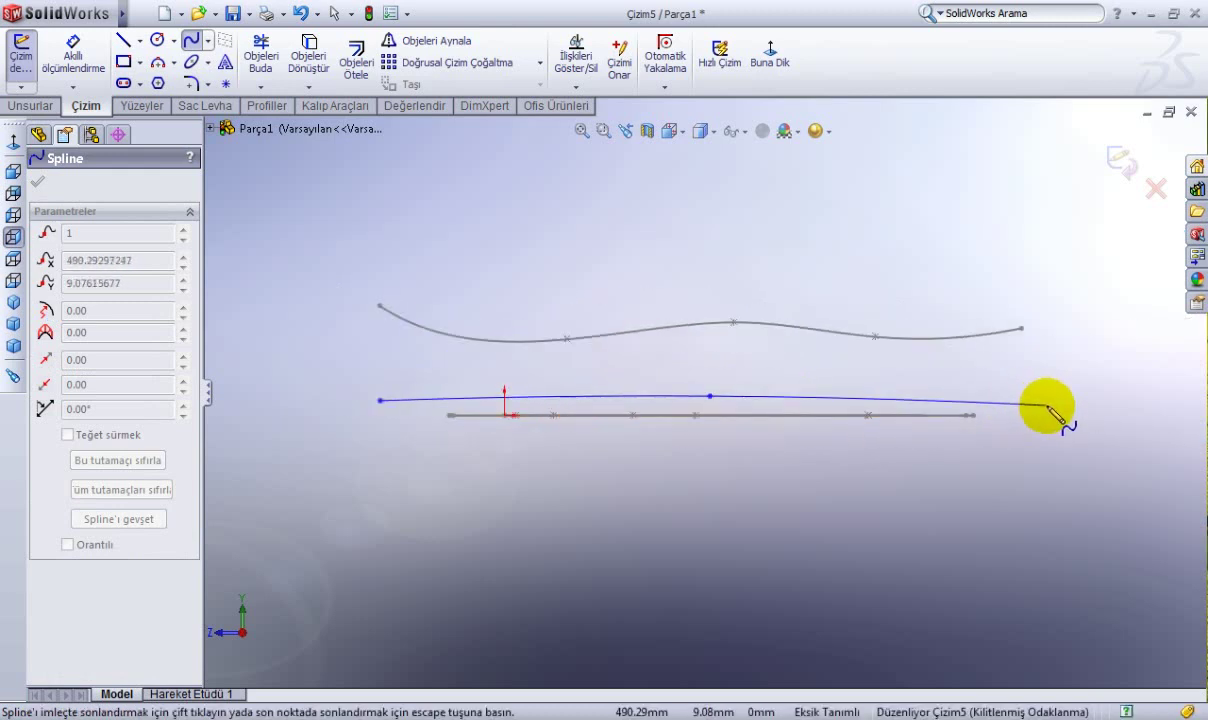
pyautogui.rightClick(1047, 408)
# Finish the spline, pull its middle point down and raise both ends.
pyautogui.click(1051, 418)
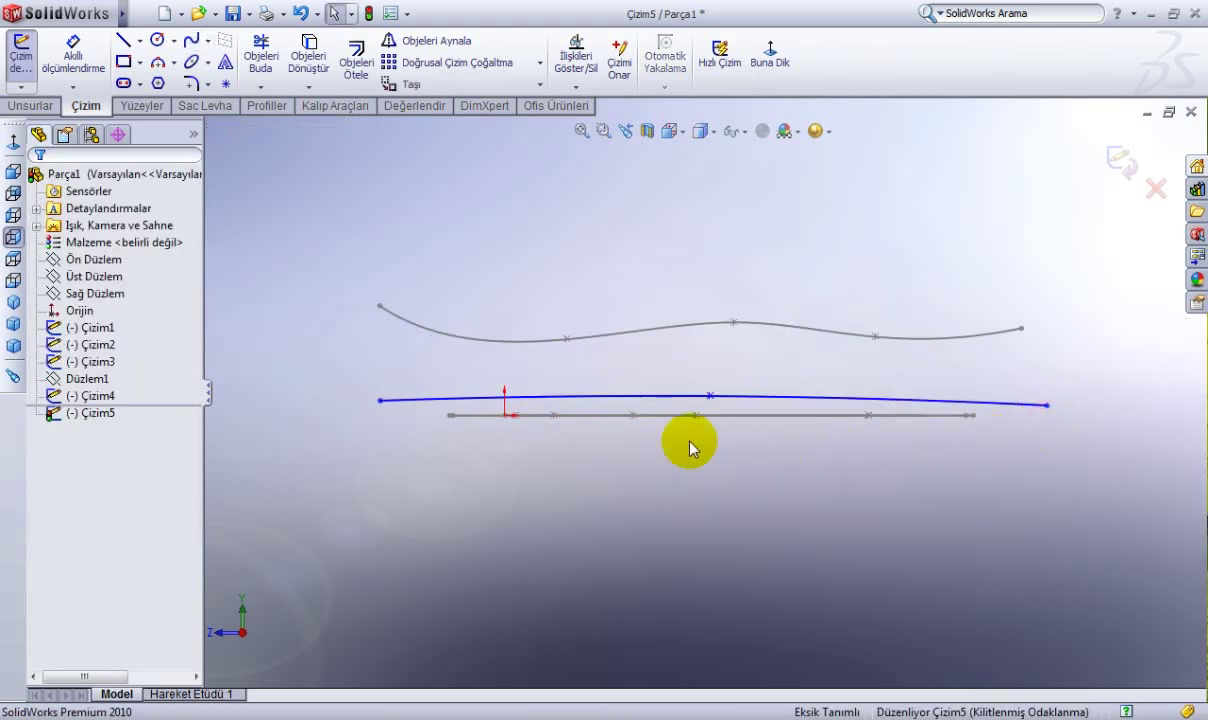
pyautogui.scroll(-2, 440, 418)
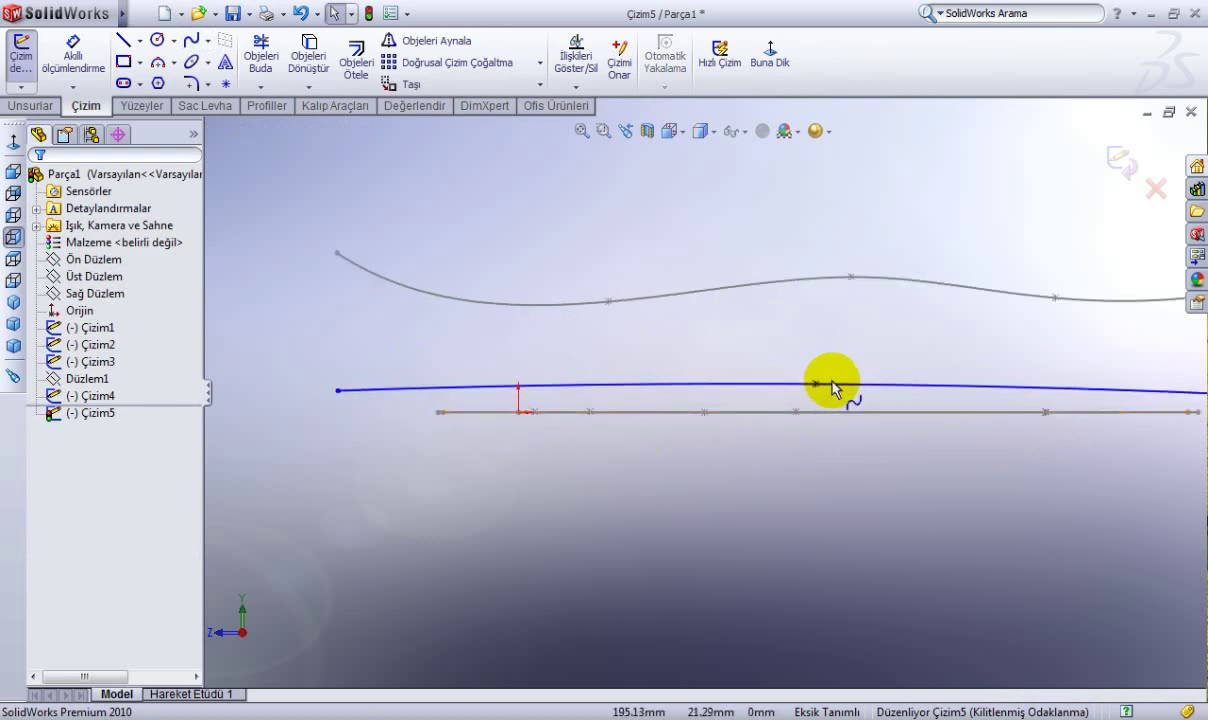
pyautogui.moveTo(815, 387); pyautogui.dragTo(813, 398)
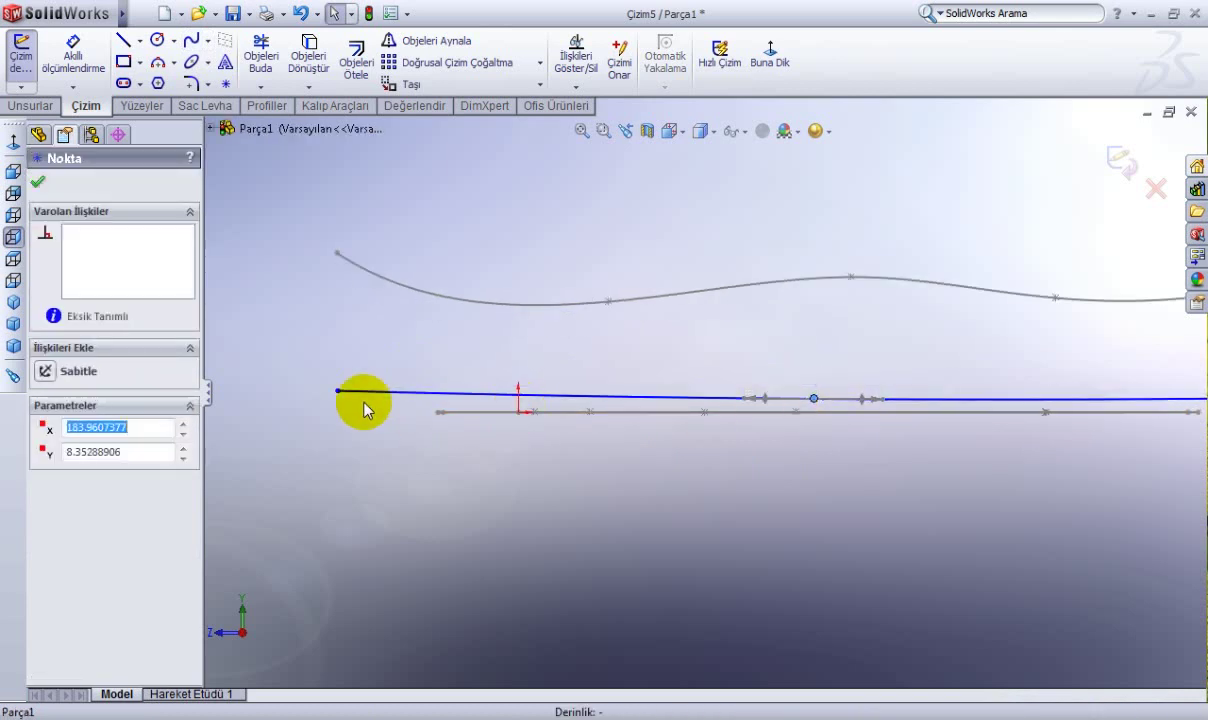
pyautogui.moveTo(337, 392); pyautogui.dragTo(324, 360)
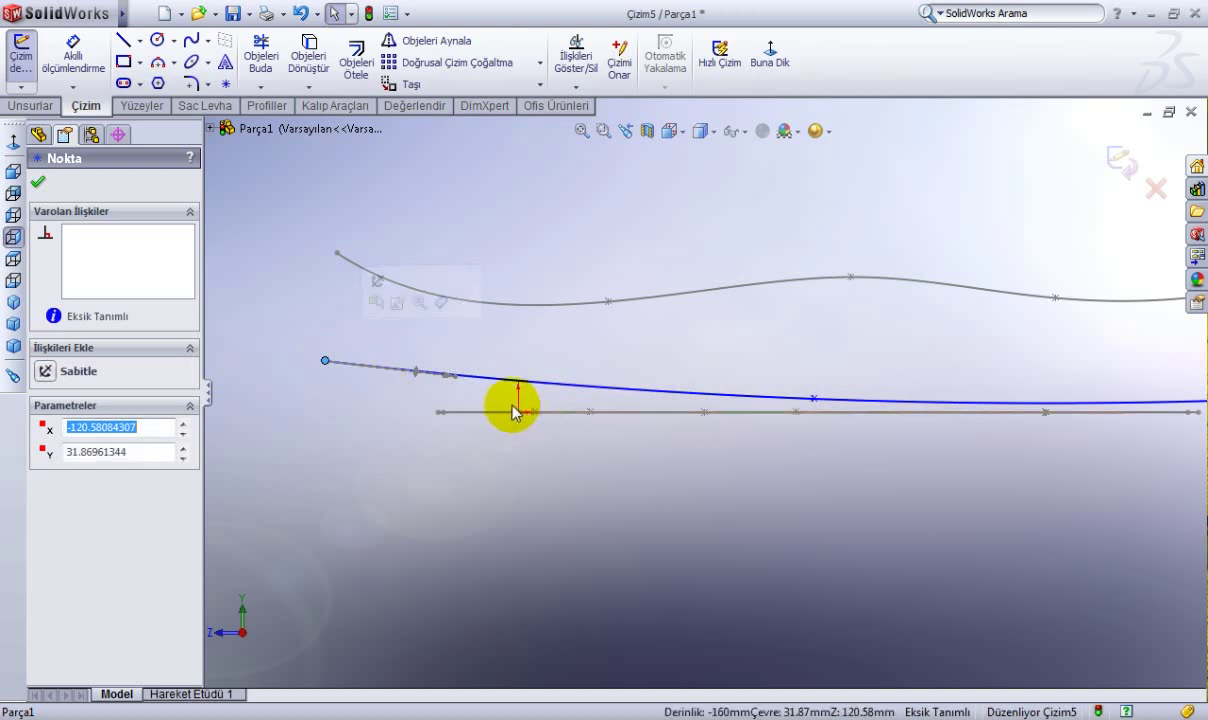
pyautogui.scroll(2, 586, 432)
pyautogui.moveTo(1121, 399); pyautogui.dragTo(1137, 374)
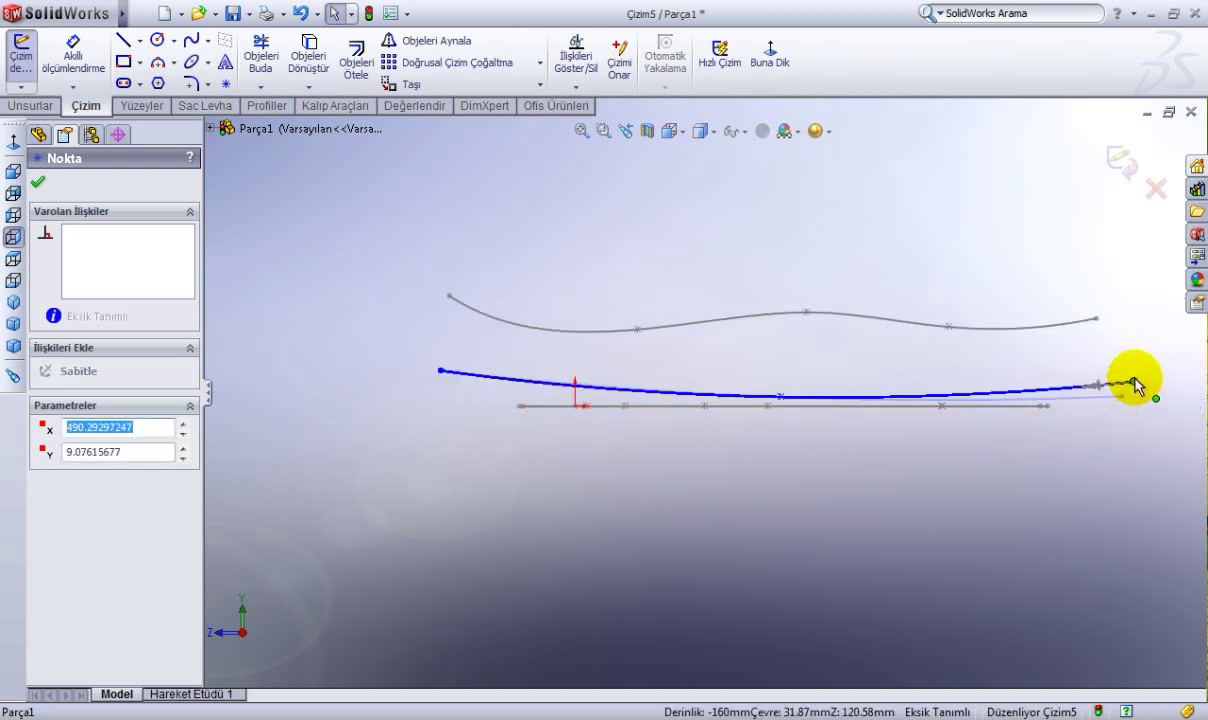
# Raise the spline's middle point and lower its left endpoint.
pyautogui.click(780, 398)
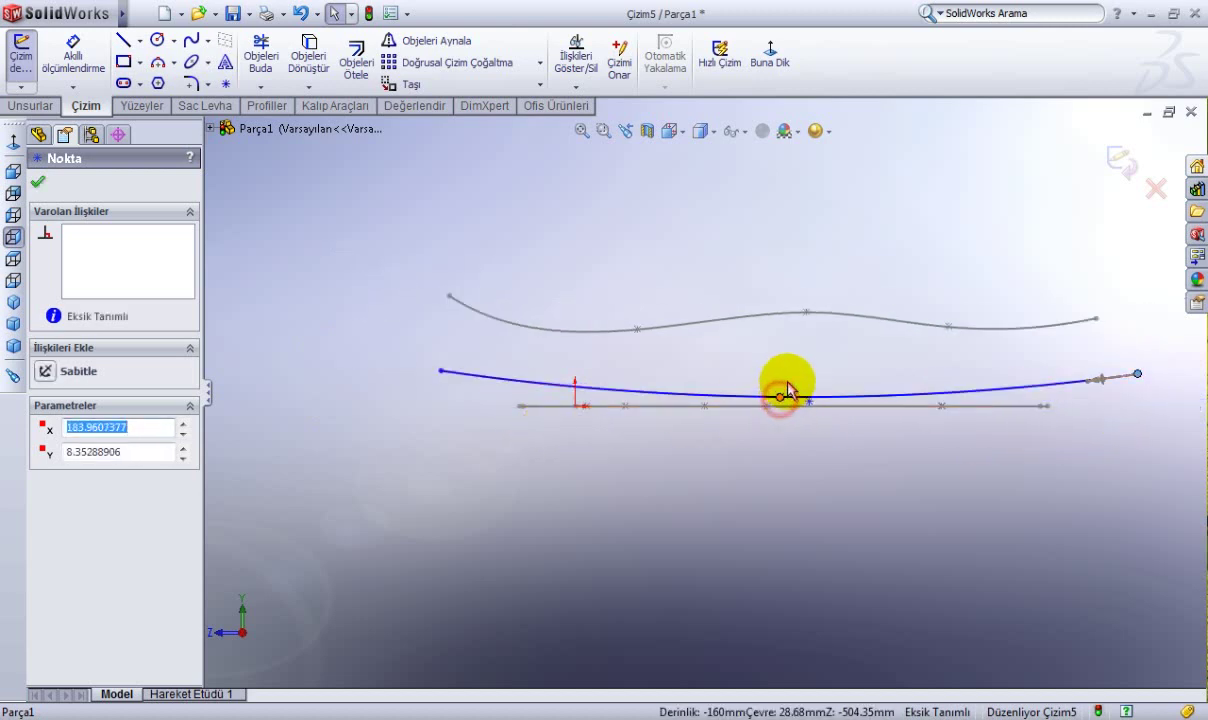
pyautogui.moveTo(780, 398); pyautogui.dragTo(787, 372)
pyautogui.scroll(-1, 625, 412)
pyautogui.click(407, 362)
pyautogui.moveTo(407, 364); pyautogui.dragTo(410, 390)
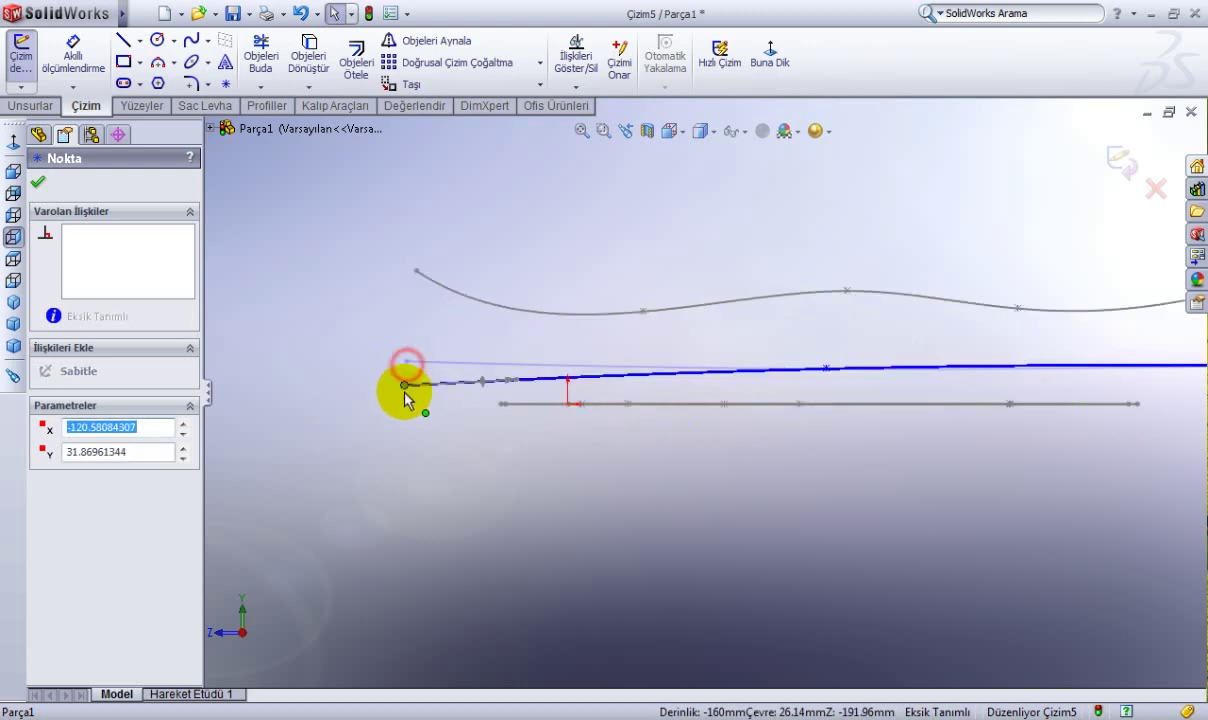
pyautogui.click(519, 396)
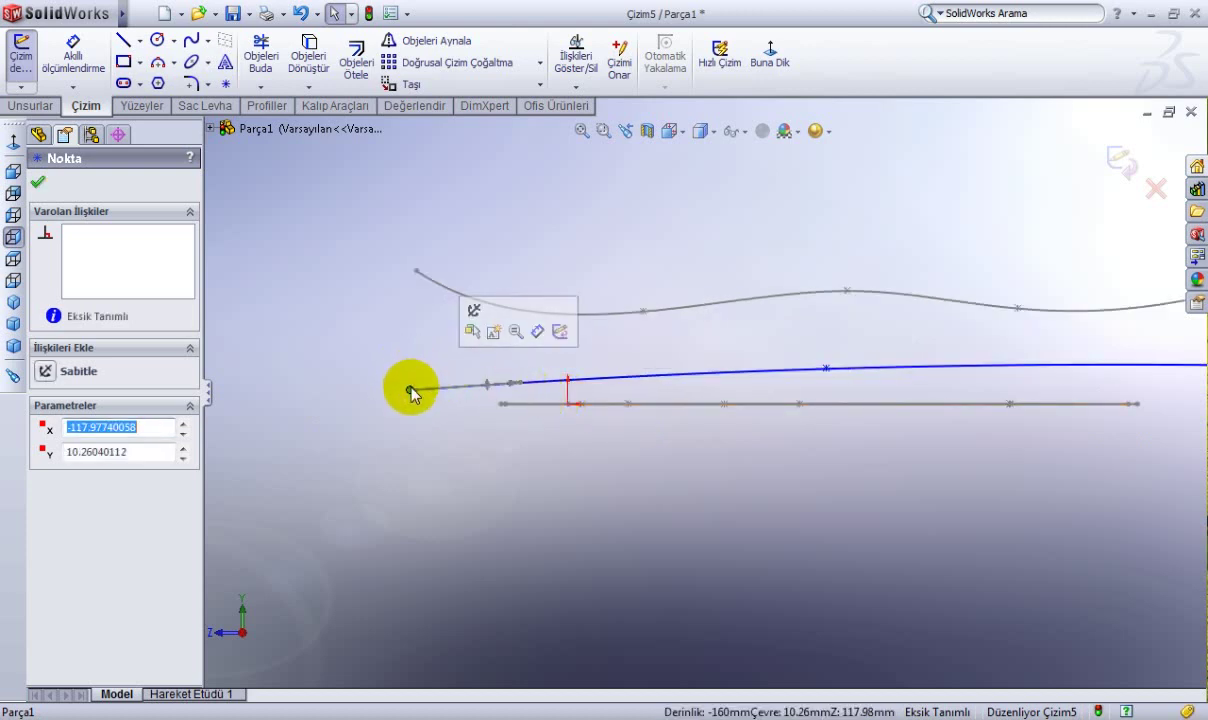
pyautogui.moveTo(410, 390)
pyautogui.mouseDown()
pyautogui.moveTo(408, 370)
pyautogui.moveTo(405, 389)
pyautogui.mouseUp()
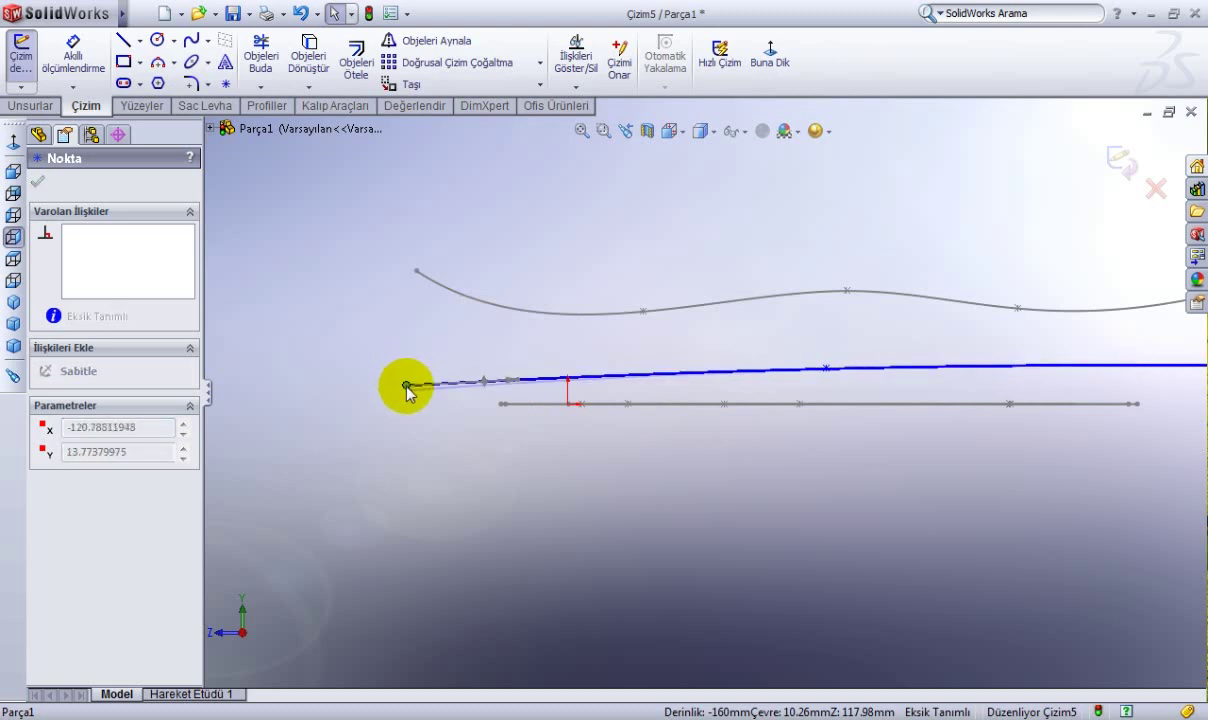
# Lower the right endpoint and middle point so the spline runs nearly flat.
pyautogui.click(528, 390)
pyautogui.press('z')
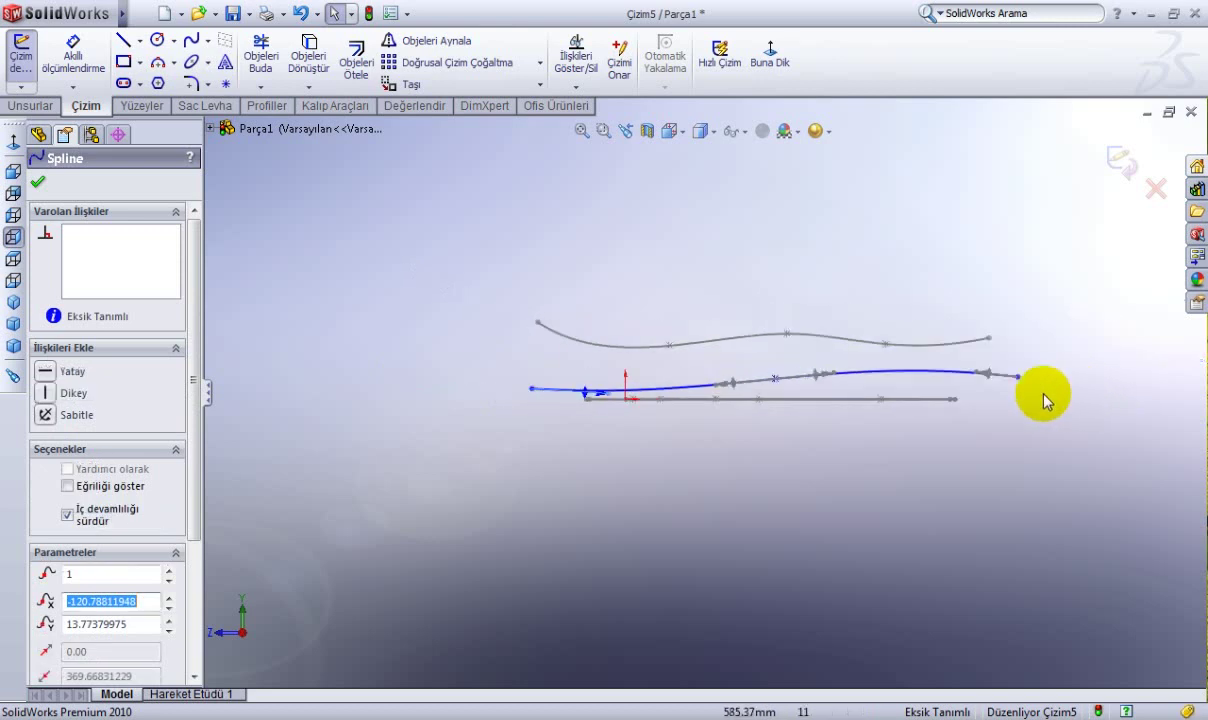
pyautogui.scroll(-2, 1043, 398)
pyautogui.scroll(-2, 1010, 385)
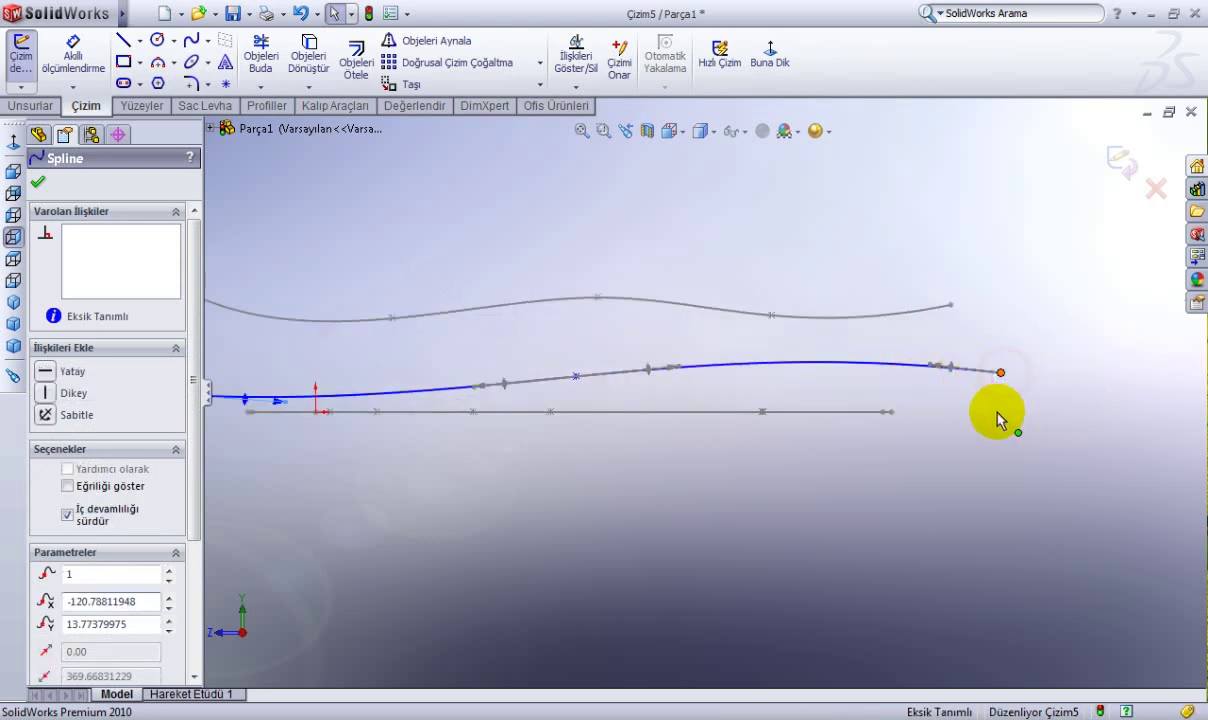
pyautogui.moveTo(1000, 372); pyautogui.dragTo(993, 398)
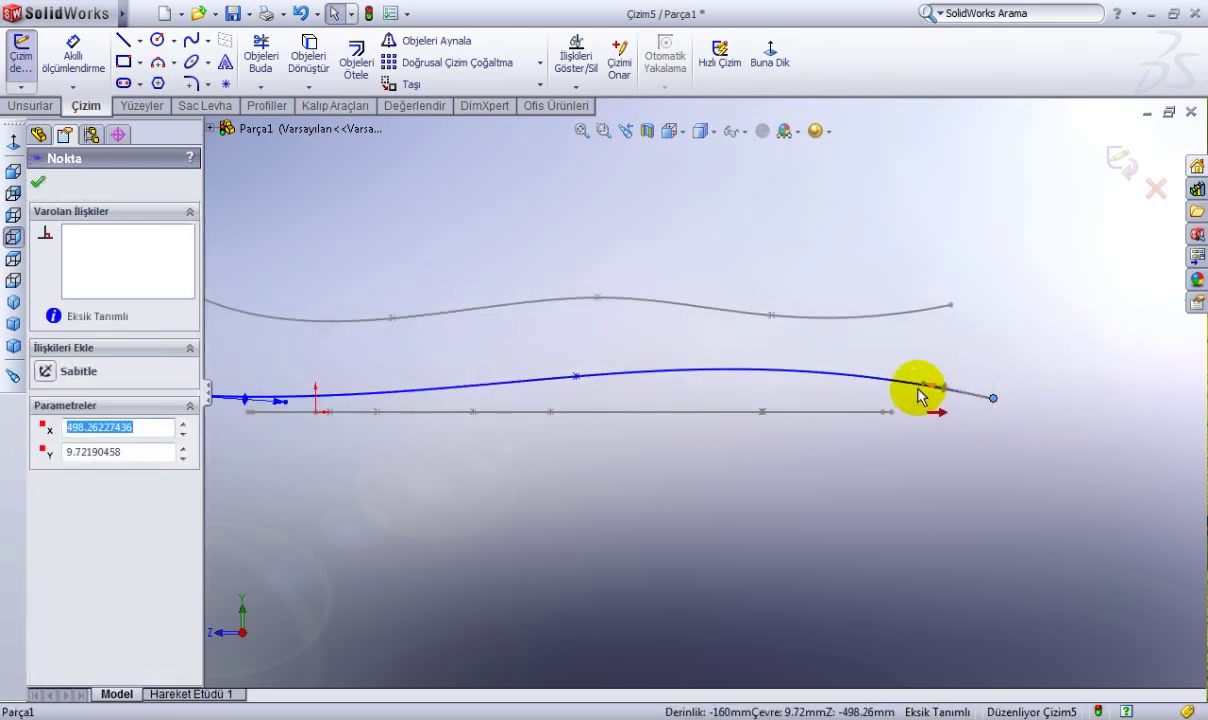
pyautogui.moveTo(918, 395)
pyautogui.mouseDown()
pyautogui.moveTo(784, 414)
pyautogui.moveTo(823, 403)
pyautogui.mouseUp()
pyautogui.click(577, 377)
pyautogui.scroll(1, 690, 400)
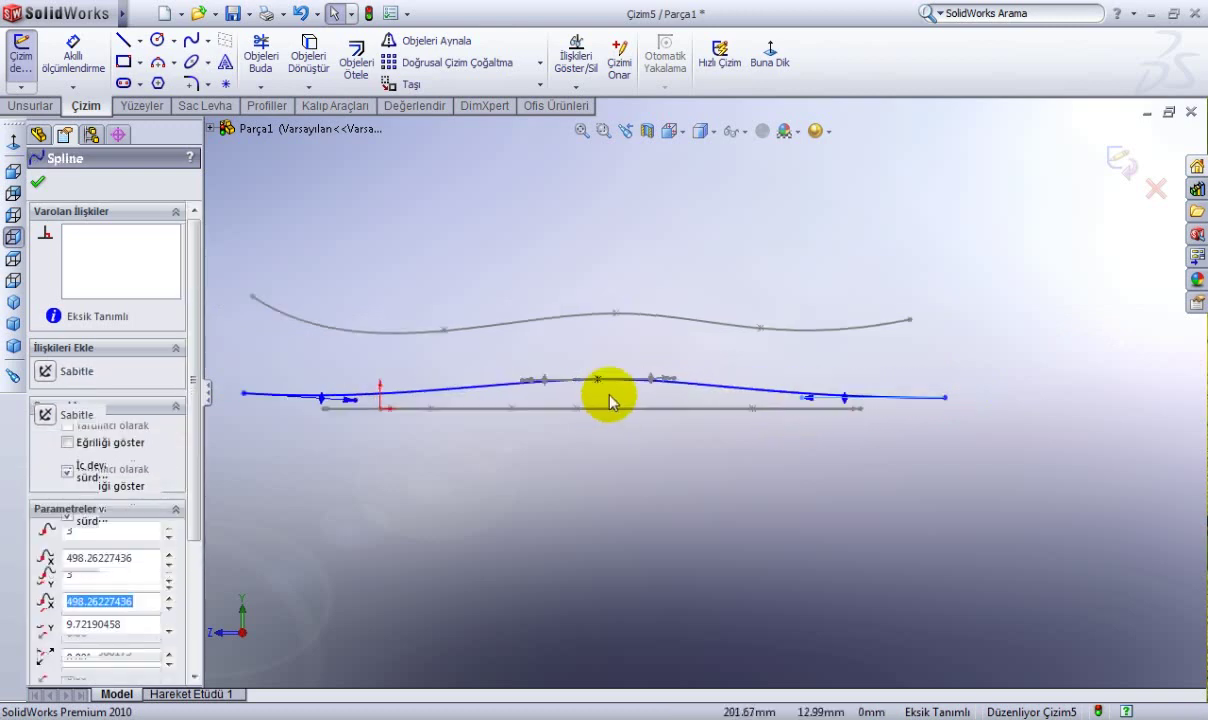
pyautogui.moveTo(597, 380); pyautogui.dragTo(598, 398)
pyautogui.moveTo(615, 400); pyautogui.dragTo(603, 410, button='middle')
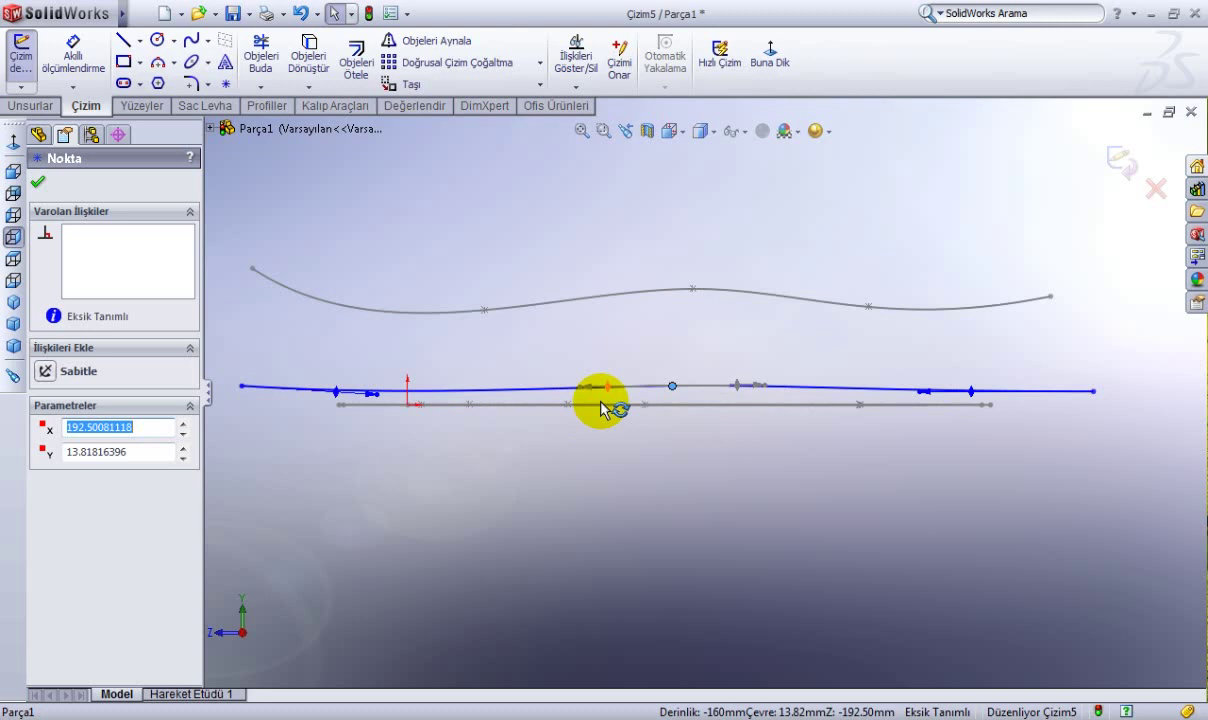
# Exit the sketch and switch the view to perspective.
pyautogui.click(1116, 157)
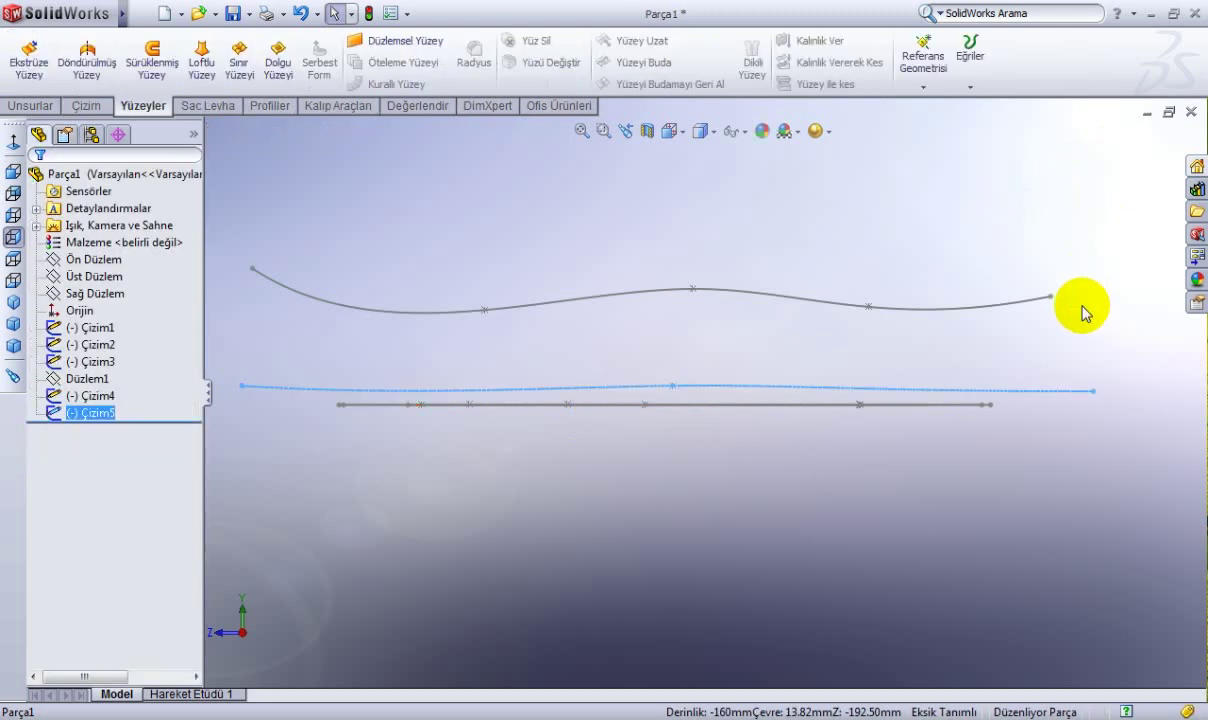
pyautogui.click(838, 496)
pyautogui.moveTo(660, 399)
pyautogui.mouseDown(button='middle')
pyautogui.moveTo(620, 488)
pyautogui.moveTo(736, 365)
pyautogui.moveTo(736, 475)
pyautogui.moveTo(768, 423)
pyautogui.moveTo(795, 409)
pyautogui.moveTo(750, 426)
pyautogui.moveTo(769, 477)
pyautogui.mouseUp(button='middle')
pyautogui.click(828, 131)
pyautogui.click(841, 195)
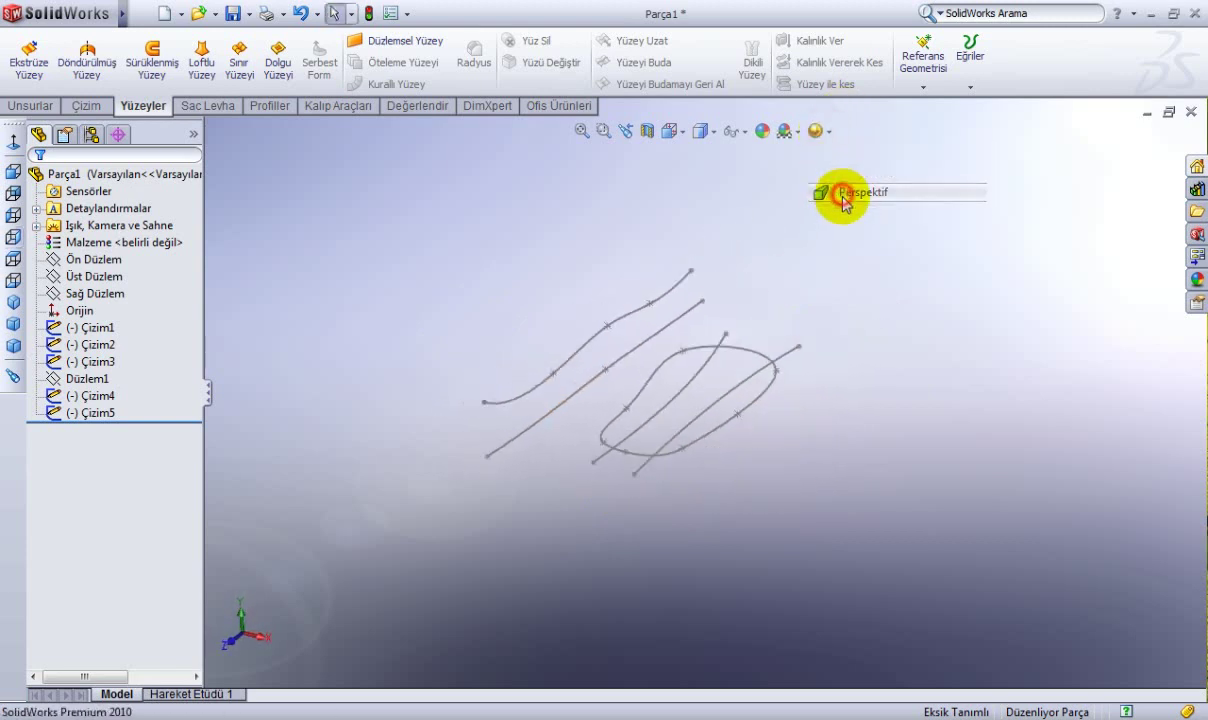
pyautogui.scroll(1, 996, 443)
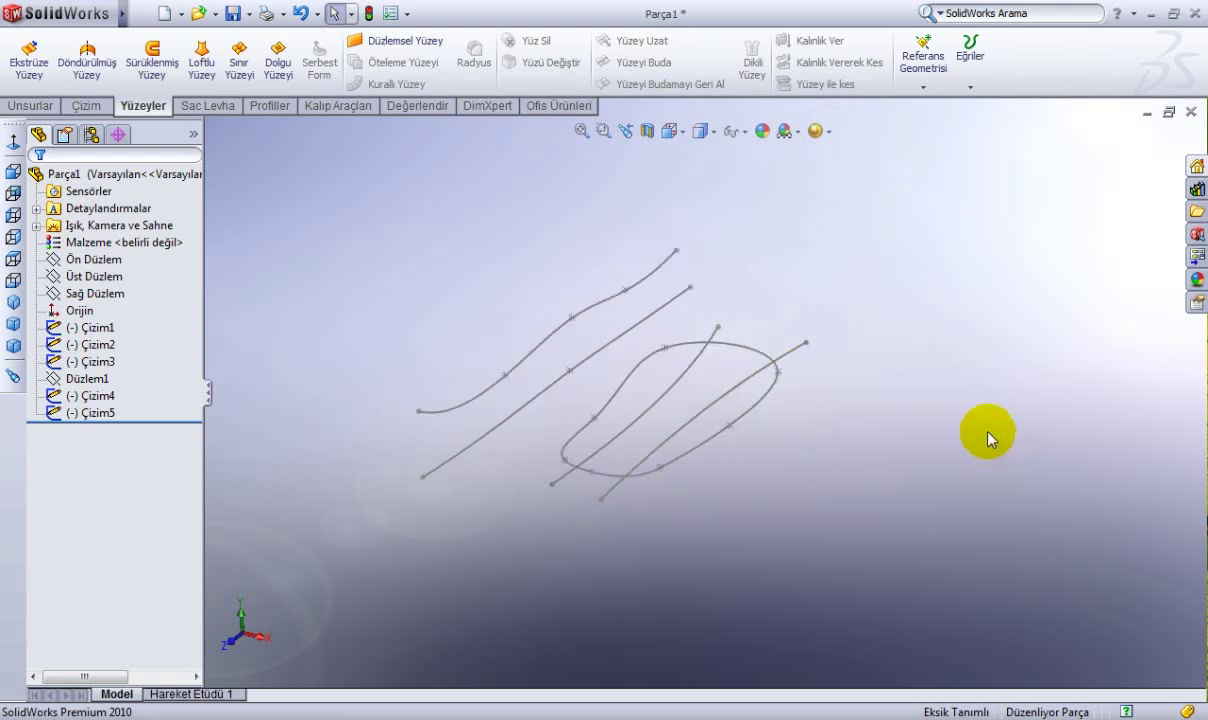
# Create projected curve Eğri1 from sketches Çizim4 and Çizim2.
pyautogui.click(982, 78)
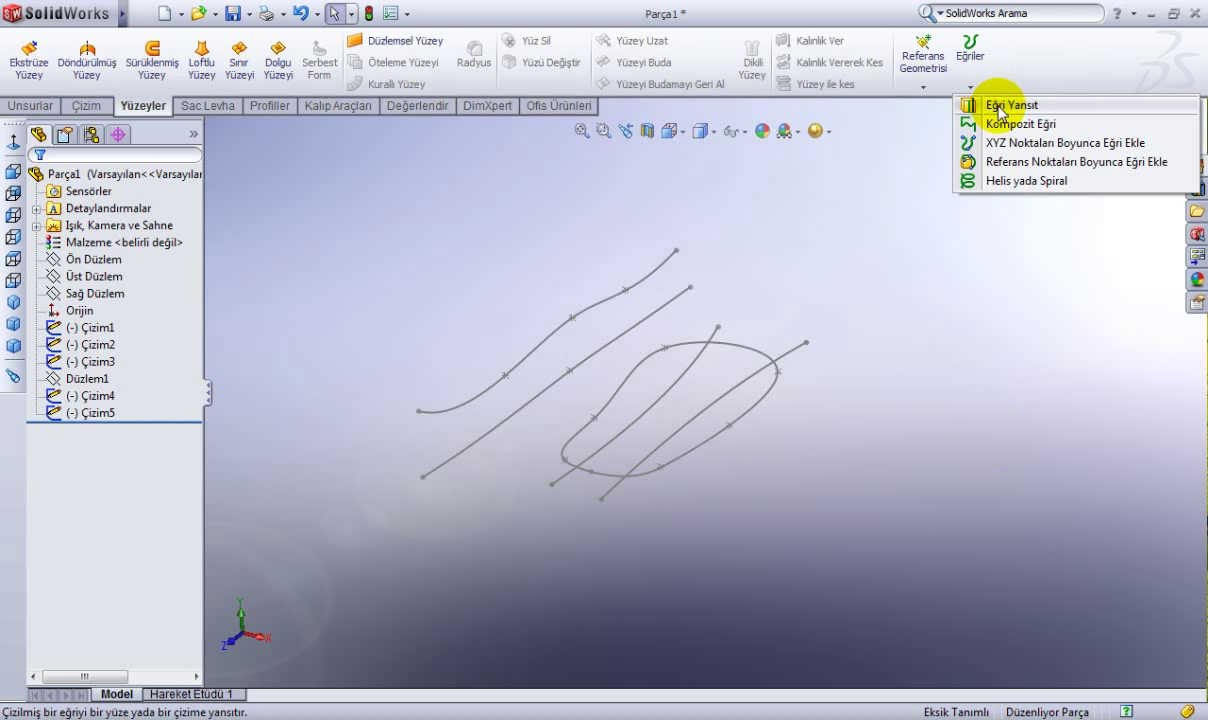
pyautogui.click(1000, 106)
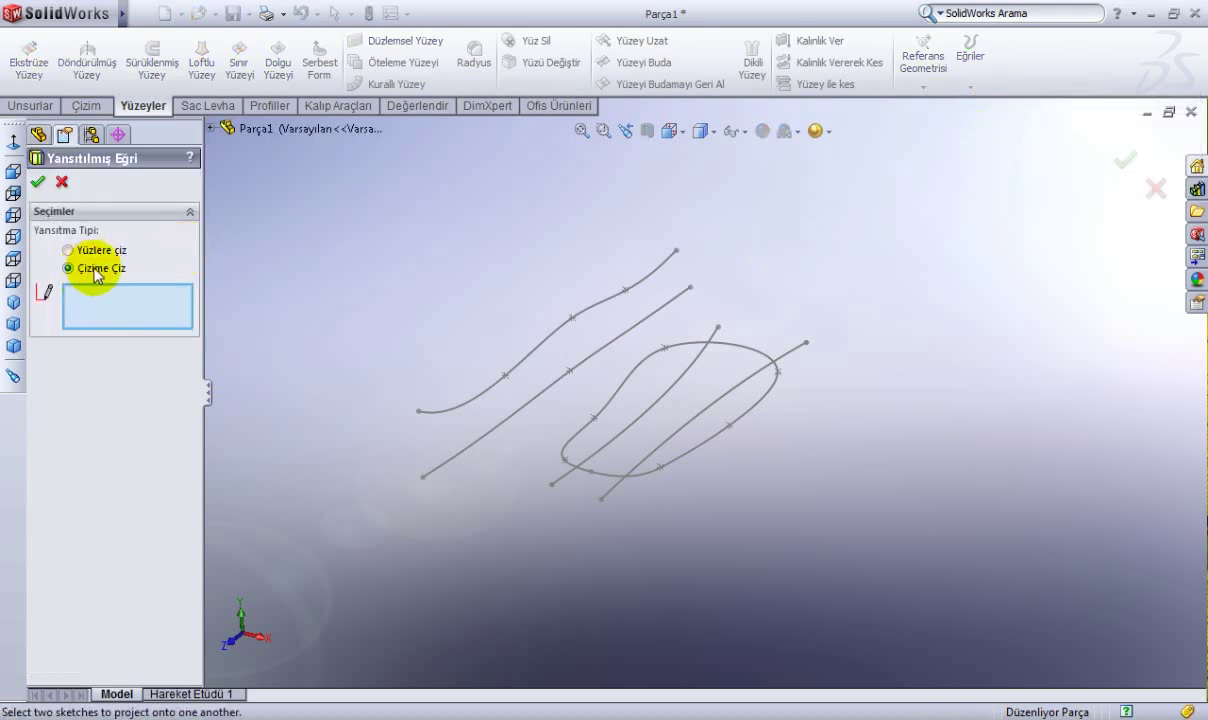
pyautogui.moveTo(557, 360)
pyautogui.mouseDown(button='middle')
pyautogui.moveTo(547, 345)
pyautogui.moveTo(621, 390)
pyautogui.mouseUp(button='middle')
pyautogui.click(548, 348)
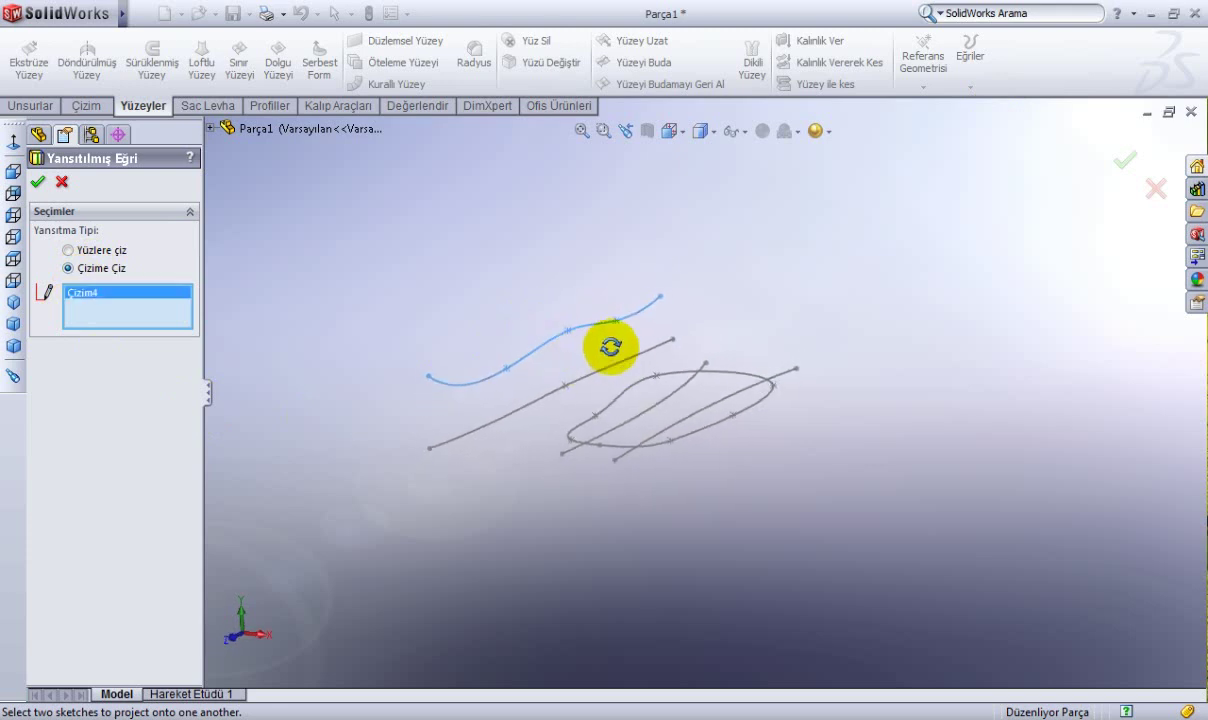
pyautogui.click(658, 400)
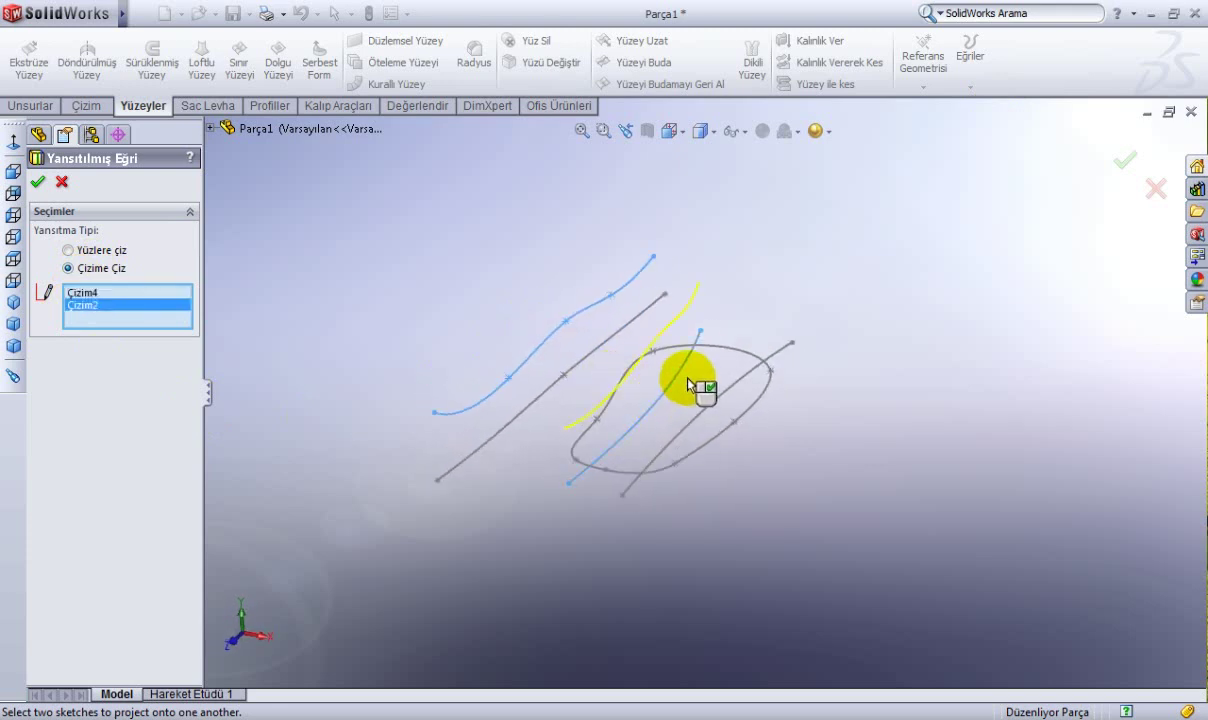
pyautogui.moveTo(701, 391)
pyautogui.mouseDown(button='middle')
pyautogui.moveTo(724, 308)
pyautogui.moveTo(687, 350)
pyautogui.mouseUp(button='middle')
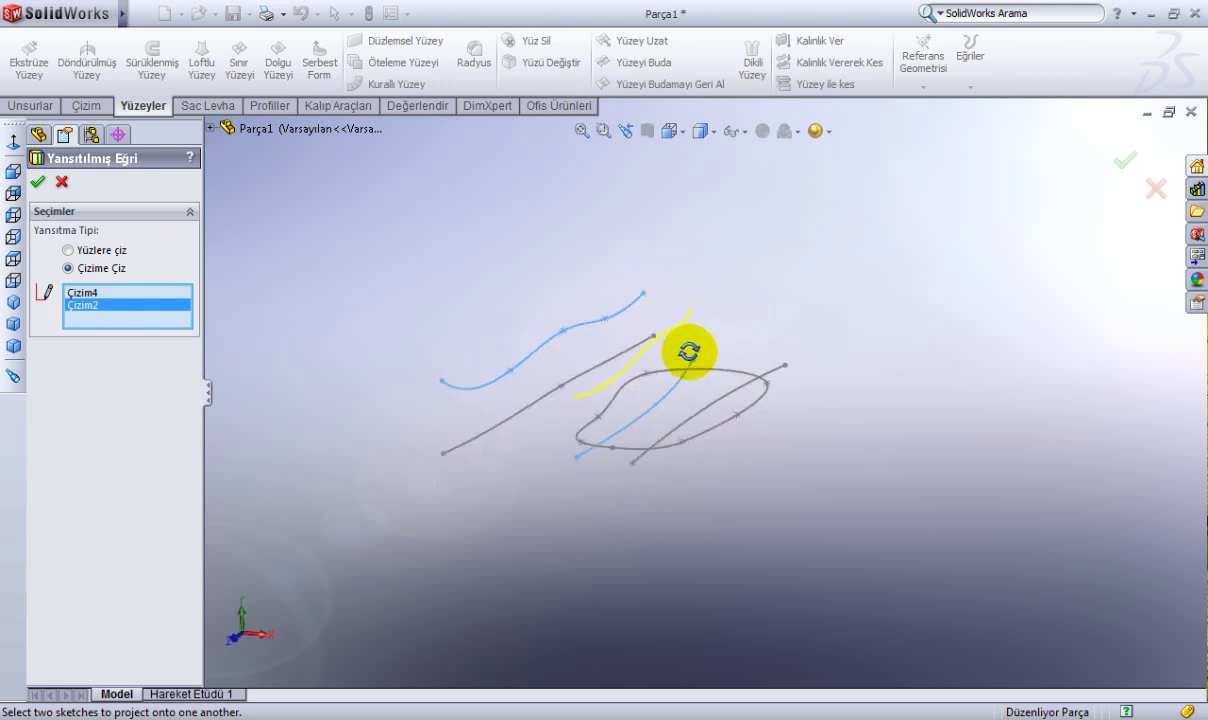
pyautogui.click(1131, 165)
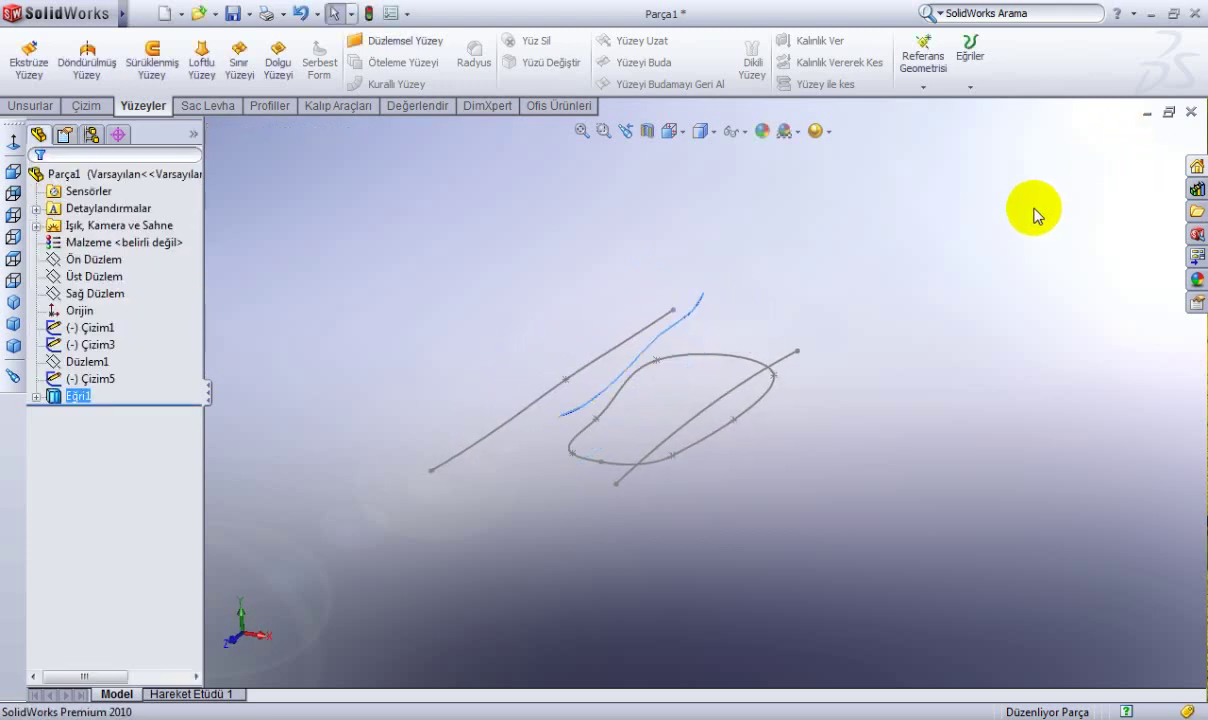
# Expand Eğri1 and make its source sketch Çizim4 visible again.
pyautogui.moveTo(1035, 210)
pyautogui.mouseDown(button='middle')
pyautogui.moveTo(1035, 237)
pyautogui.moveTo(998, 208)
pyautogui.moveTo(1014, 229)
pyautogui.mouseUp(button='middle')
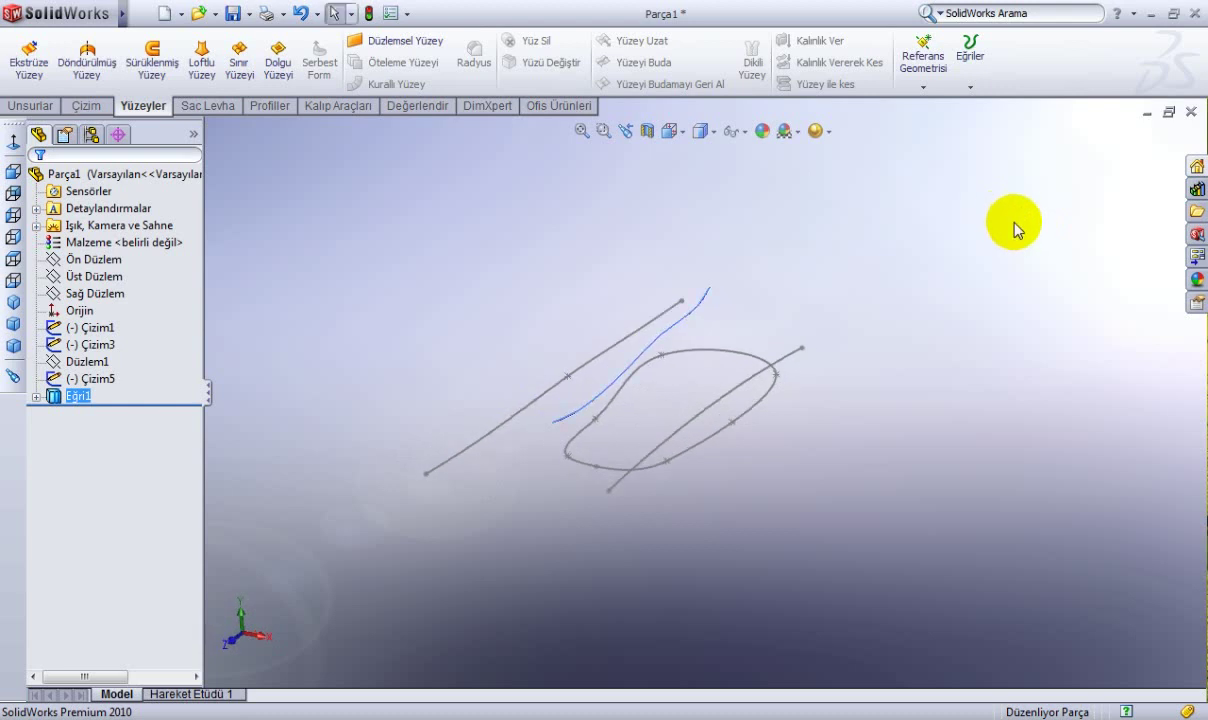
pyautogui.click(36, 400)
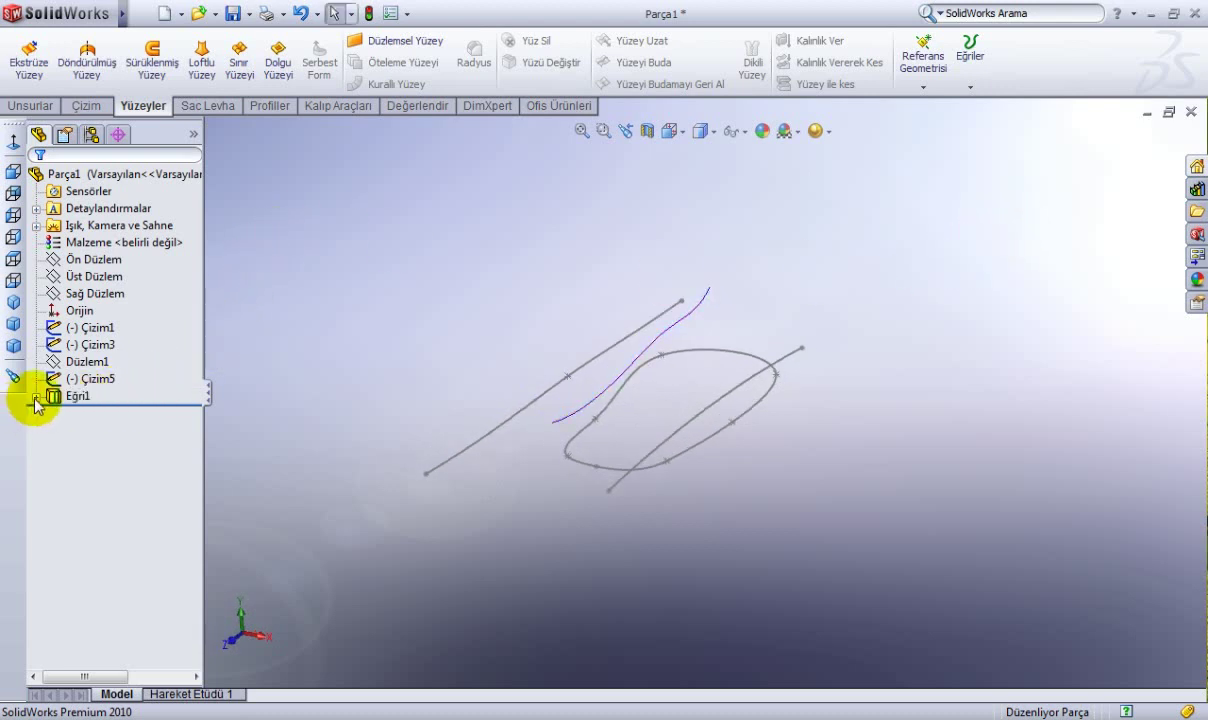
pyautogui.click(36, 400)
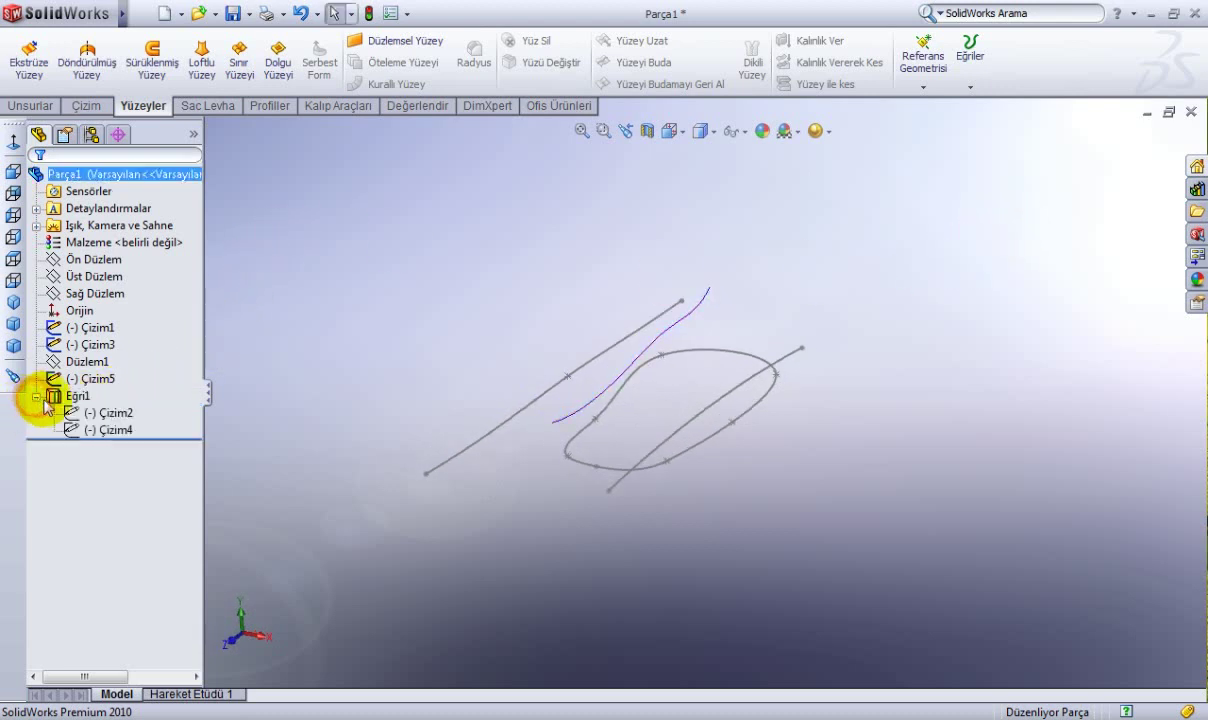
pyautogui.click(107, 432)
pyautogui.click(112, 396)
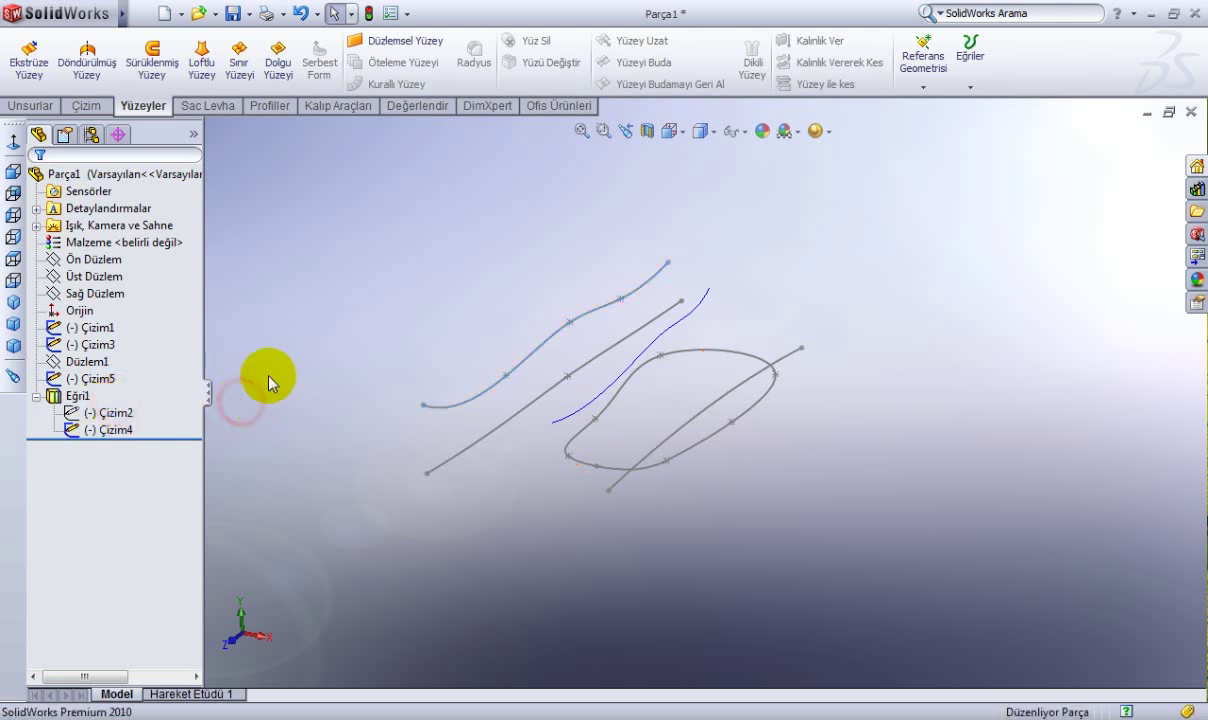
pyautogui.moveTo(268, 381)
pyautogui.mouseDown(button='middle')
pyautogui.moveTo(283, 305)
pyautogui.moveTo(305, 305)
pyautogui.moveTo(289, 324)
pyautogui.moveTo(365, 287)
pyautogui.mouseUp(button='middle')
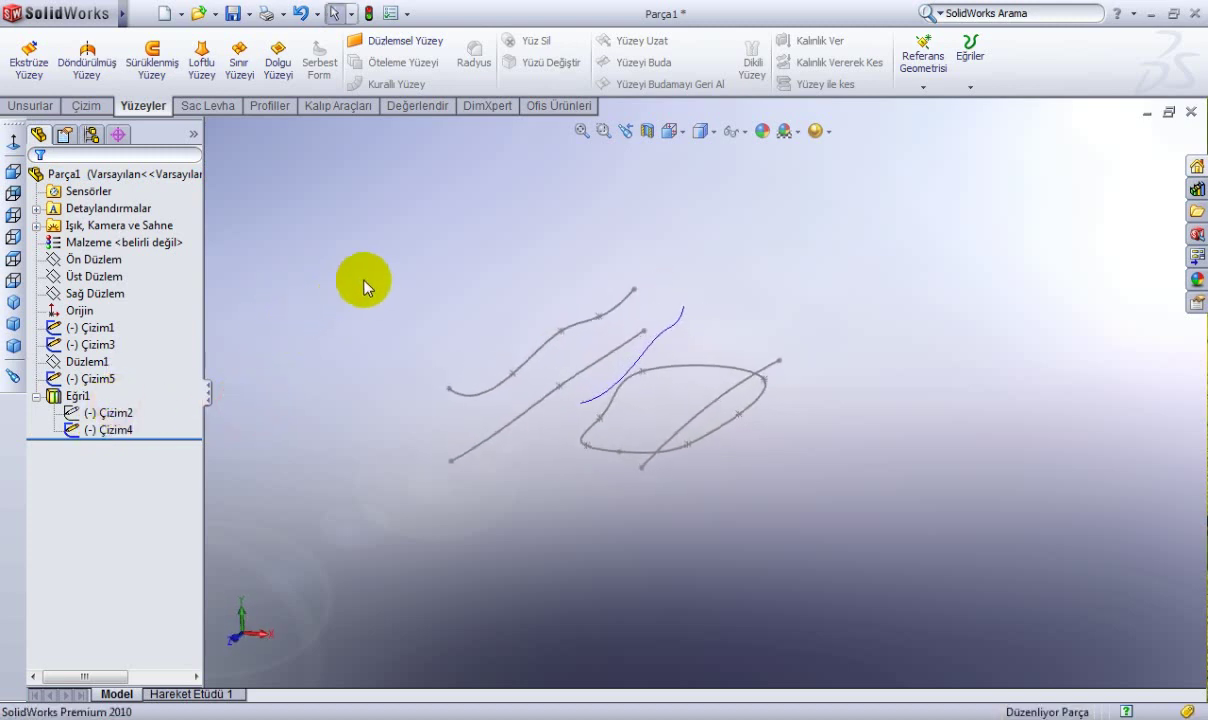
# Project Çizim4 with Çizim3 into a second 3D curve, Eğri2.
pyautogui.click(965, 70)
pyautogui.click(988, 108)
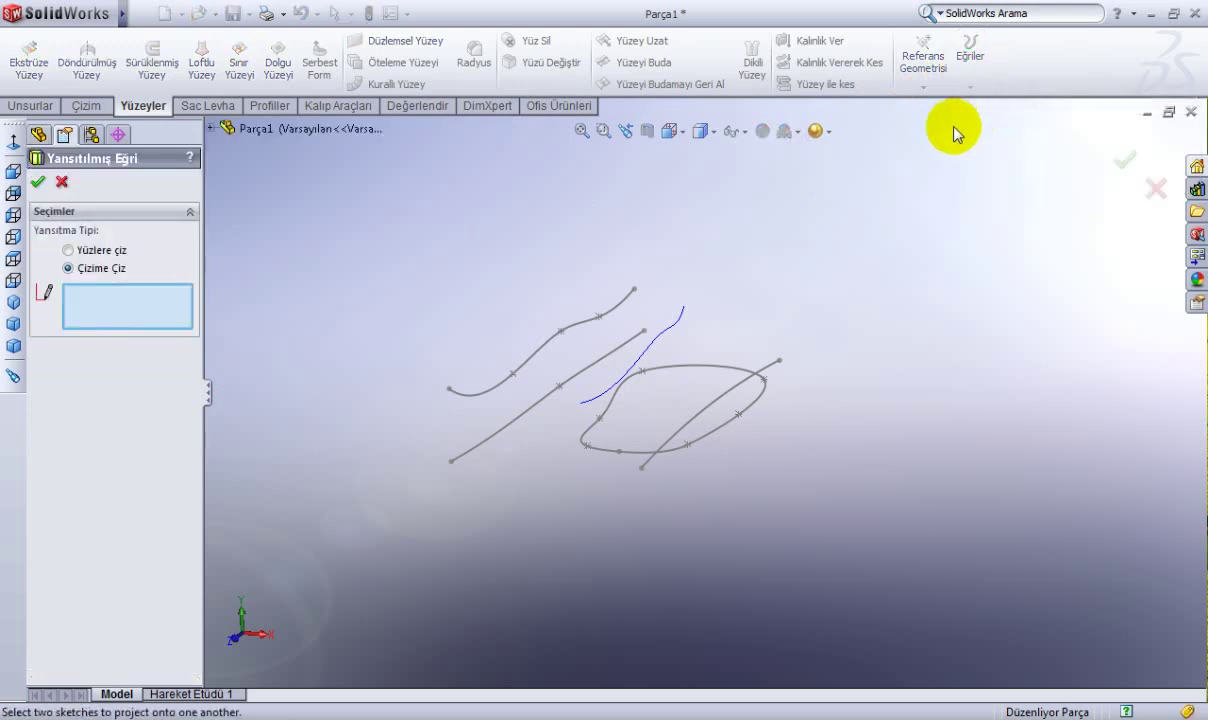
pyautogui.click(621, 310)
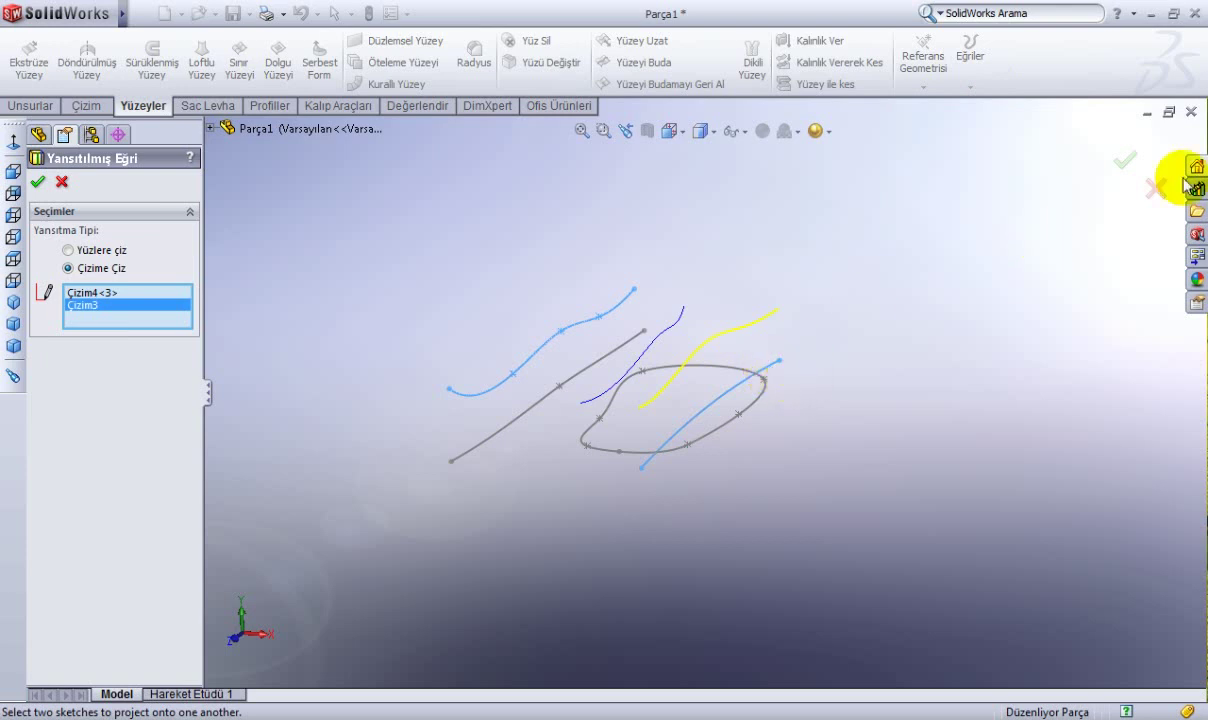
pyautogui.click(1128, 168)
pyautogui.moveTo(930, 243); pyautogui.dragTo(896, 285, button='middle')
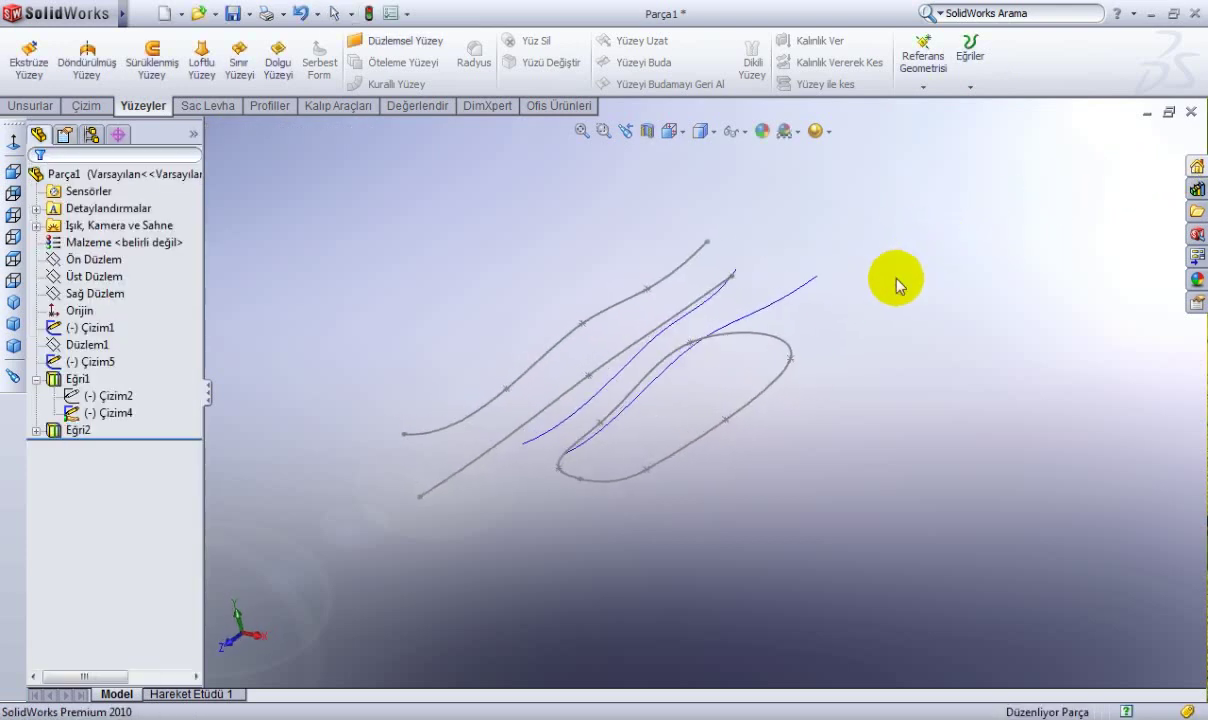
# Hide the Çizim4 sketch.
pyautogui.rightClick(678, 266)
pyautogui.click(713, 240)
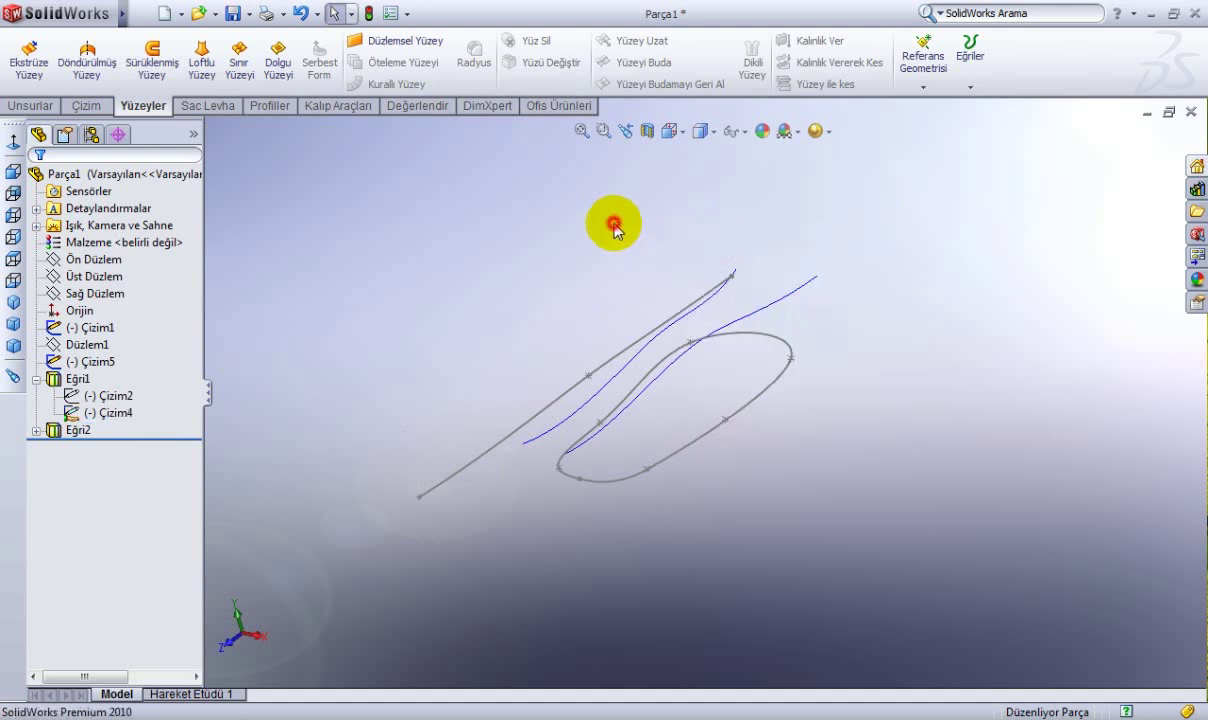
pyautogui.moveTo(606, 216)
pyautogui.mouseDown(button='middle')
pyautogui.moveTo(642, 221)
pyautogui.moveTo(617, 270)
pyautogui.moveTo(607, 243)
pyautogui.moveTo(661, 219)
pyautogui.moveTo(643, 226)
pyautogui.mouseUp(button='middle')
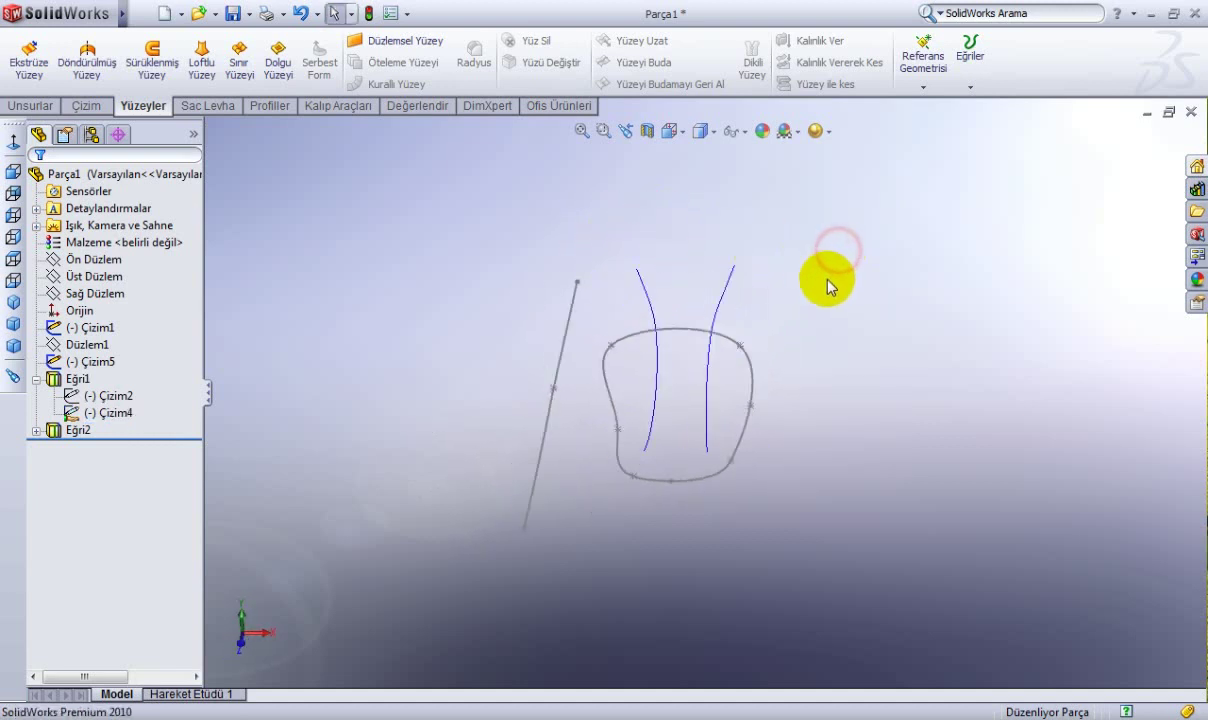
# Start a new reference plane based on Ön Düzlem.
pyautogui.click(938, 70)
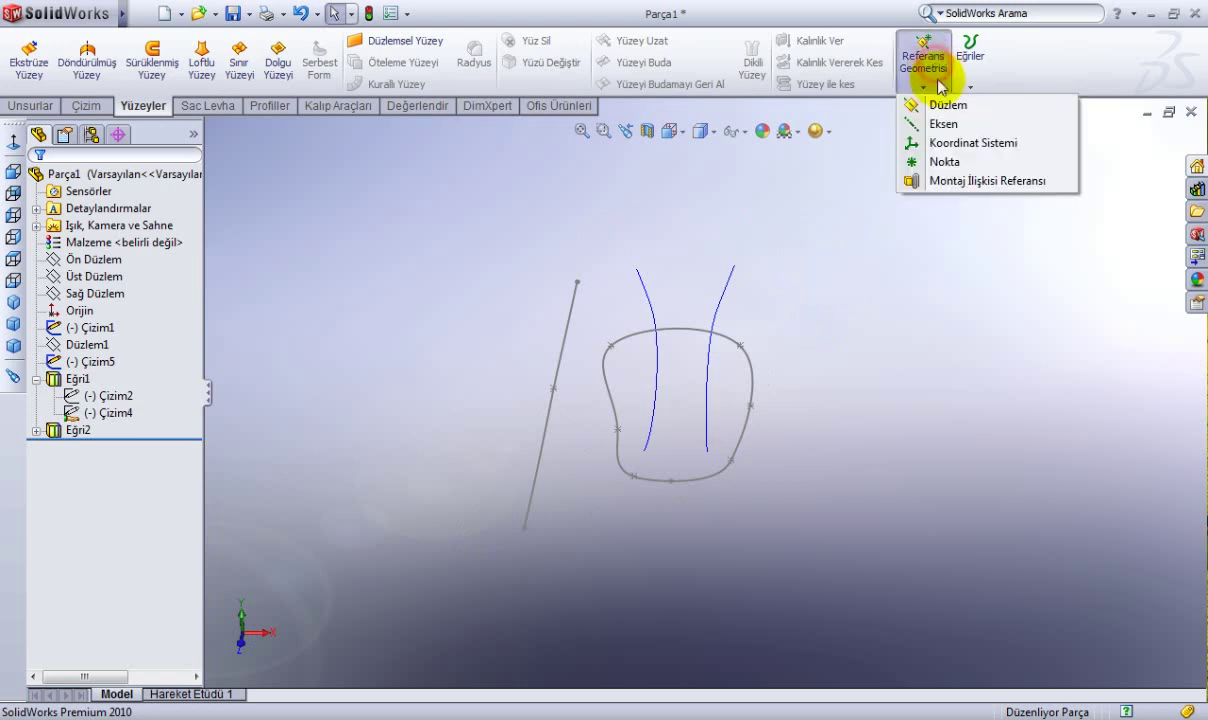
pyautogui.click(948, 103)
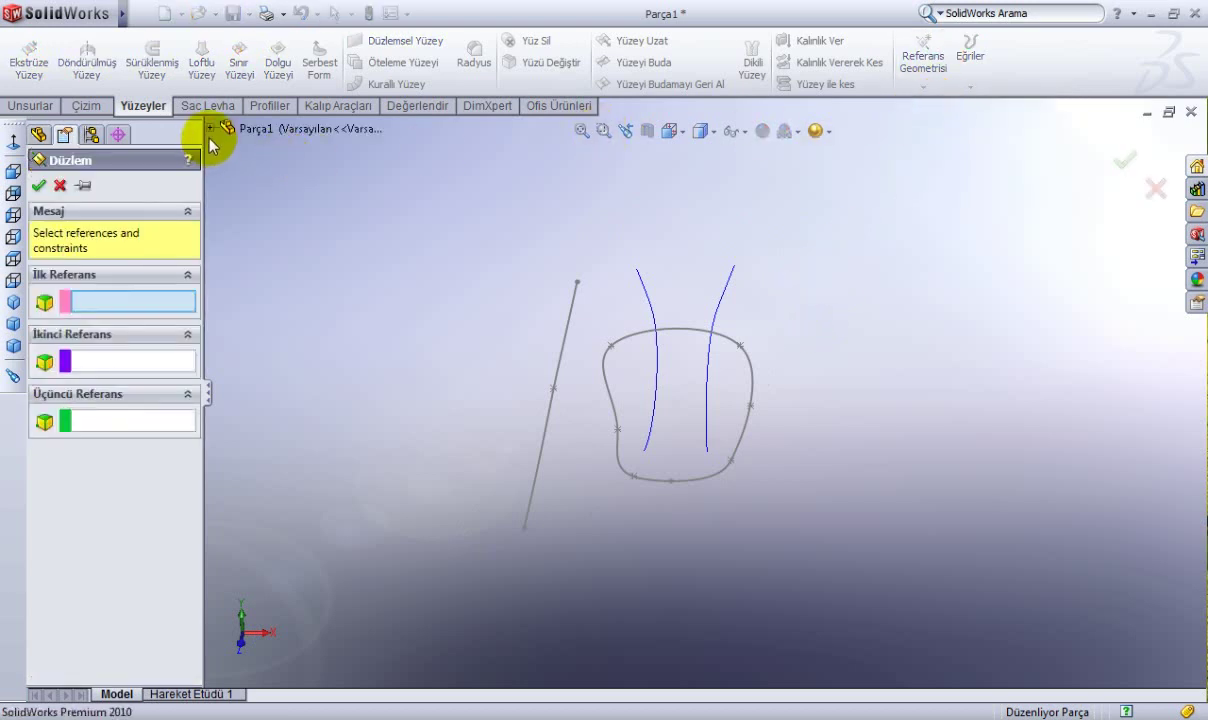
pyautogui.click(211, 130)
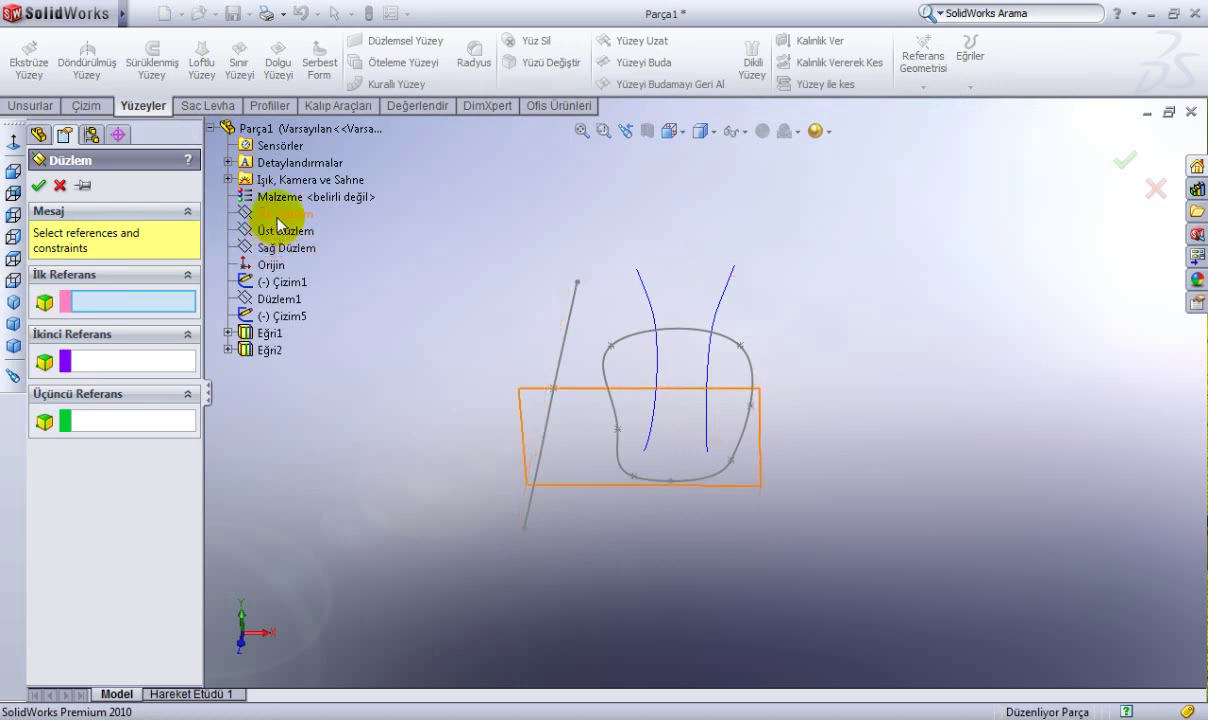
pyautogui.click(281, 216)
pyautogui.moveTo(485, 291)
pyautogui.mouseDown(button='middle')
pyautogui.moveTo(499, 216)
pyautogui.moveTo(569, 251)
pyautogui.moveTo(548, 284)
pyautogui.mouseUp(button='middle')
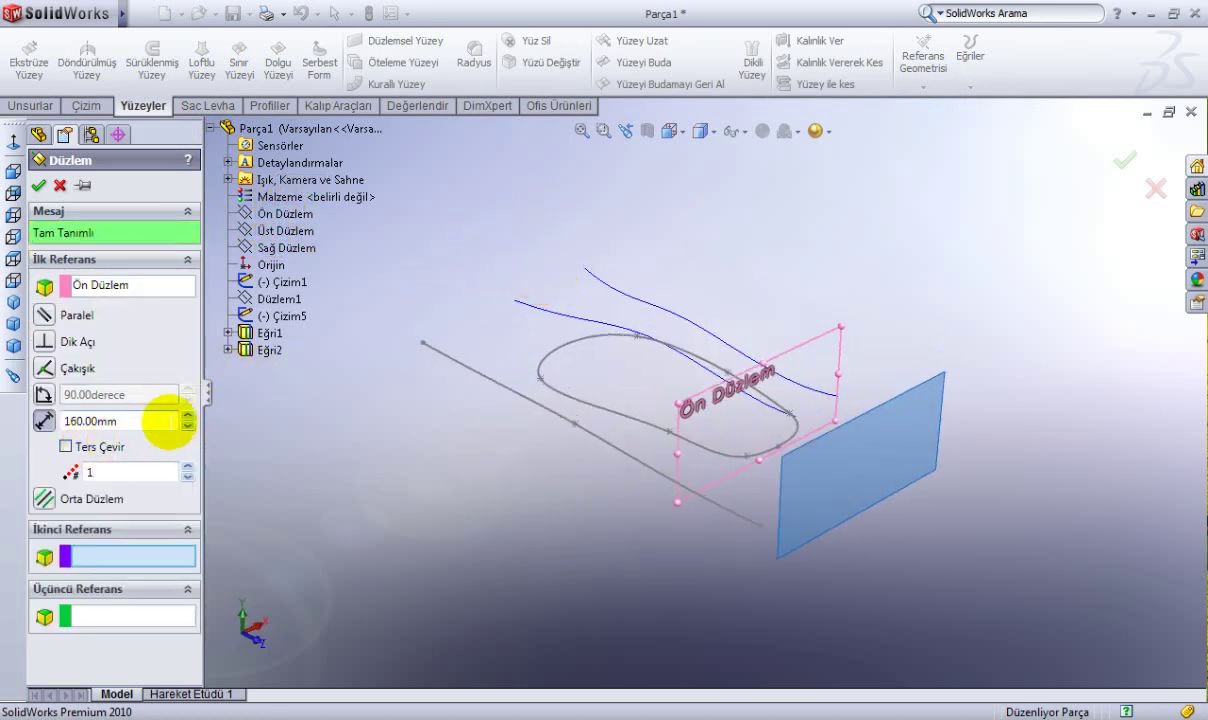
# Flip the plane's offset side and raise the distance to 300 mm.
pyautogui.click(64, 447)
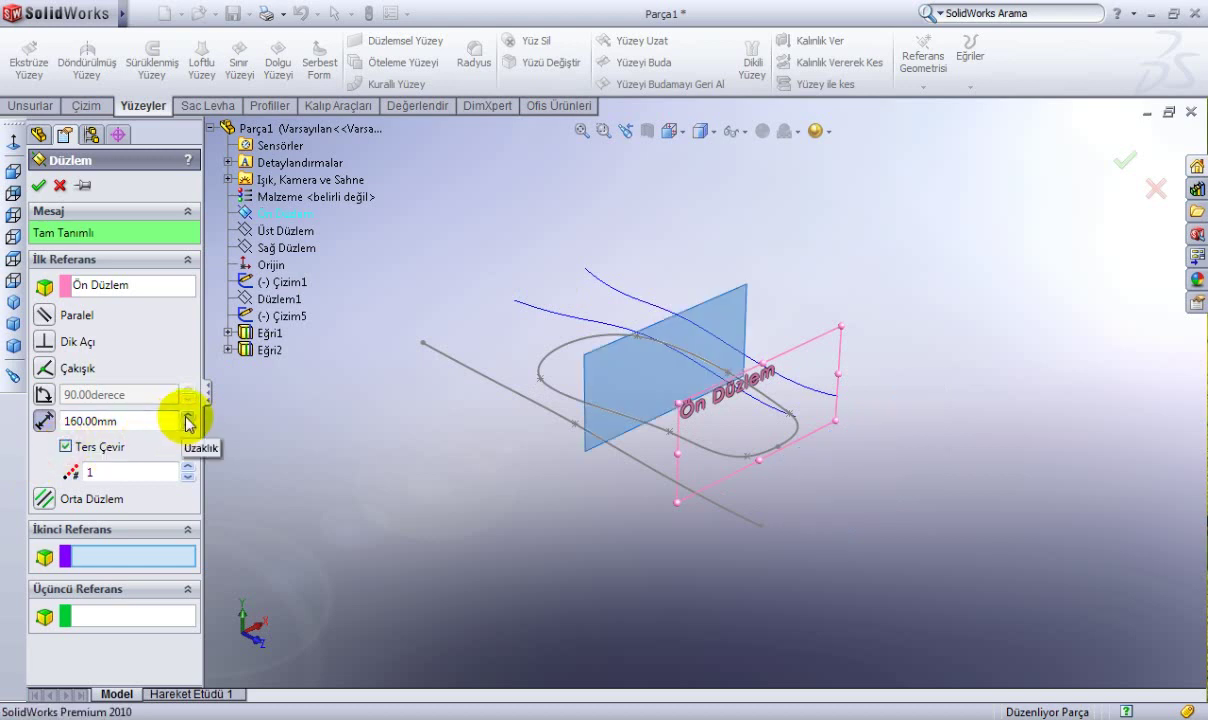
pyautogui.click(186, 418)
pyautogui.click(186, 418)
pyautogui.click(186, 418)
pyautogui.click(186, 418)
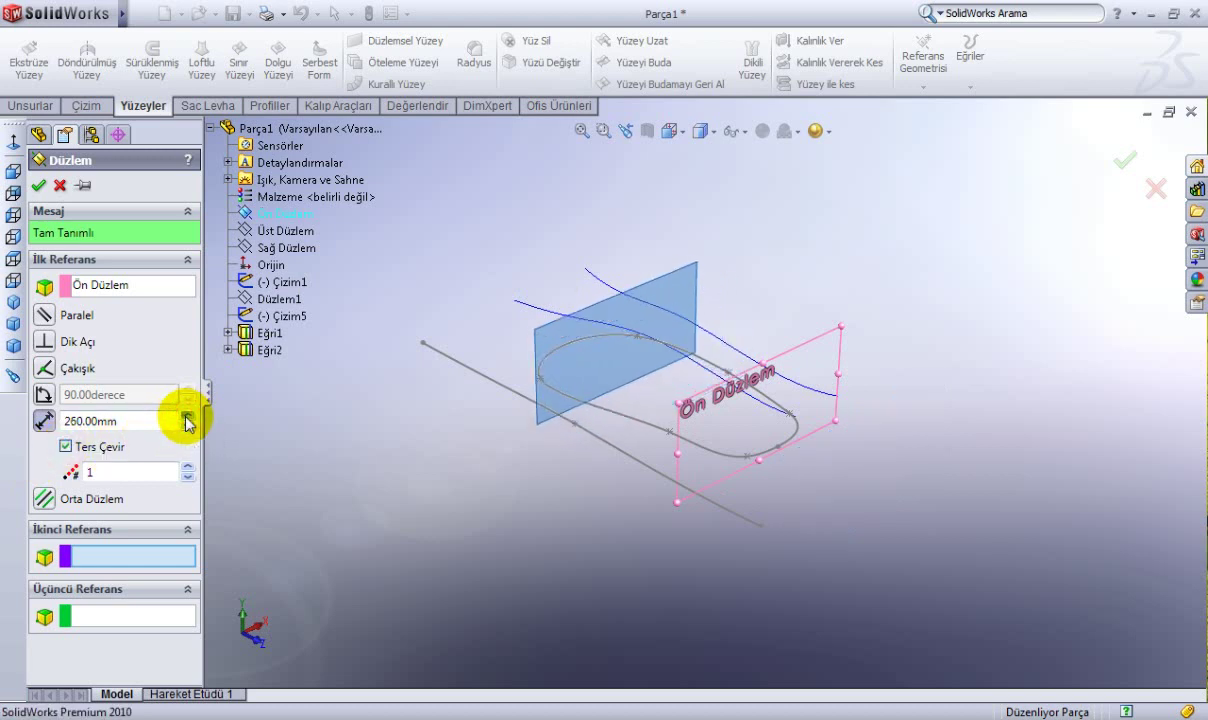
pyautogui.click(186, 418)
pyautogui.click(186, 418)
pyautogui.click(186, 418)
pyautogui.moveTo(453, 499)
pyautogui.mouseDown(button='middle')
pyautogui.moveTo(517, 472)
pyautogui.moveTo(472, 491)
pyautogui.mouseUp(button='middle')
pyautogui.click(189, 418)
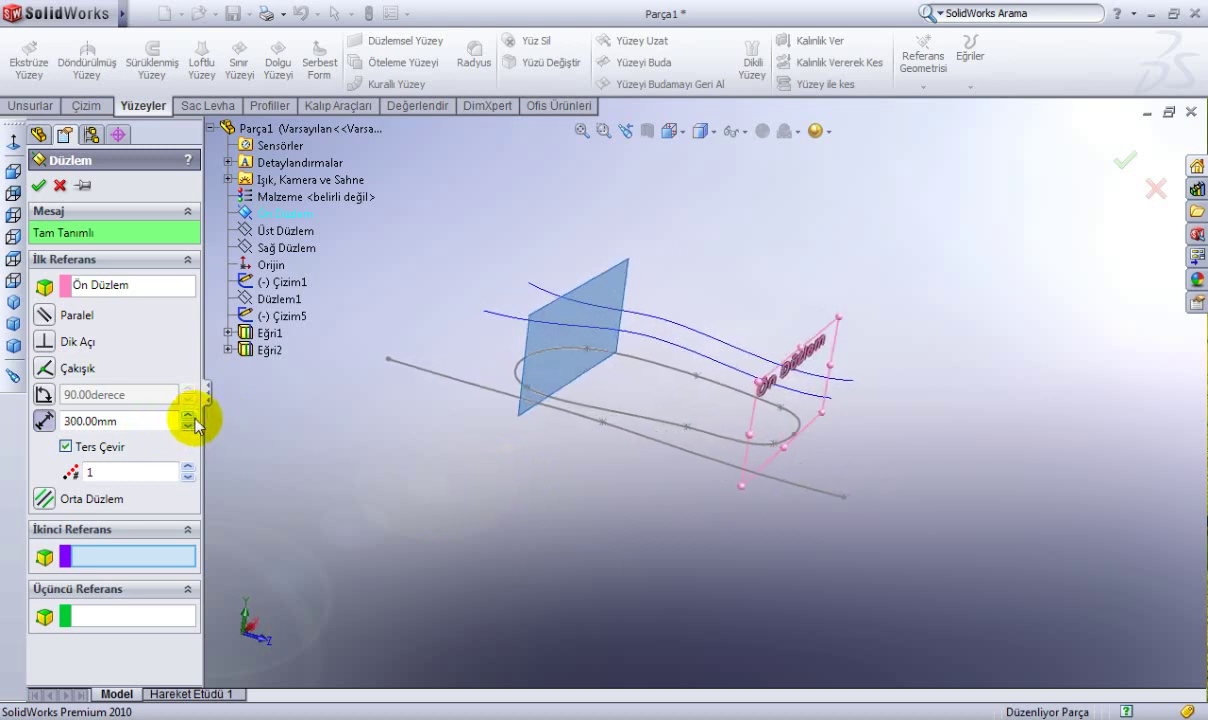
pyautogui.moveTo(372, 436)
pyautogui.mouseDown(button='middle')
pyautogui.moveTo(437, 439)
pyautogui.moveTo(399, 464)
pyautogui.mouseUp(button='middle')
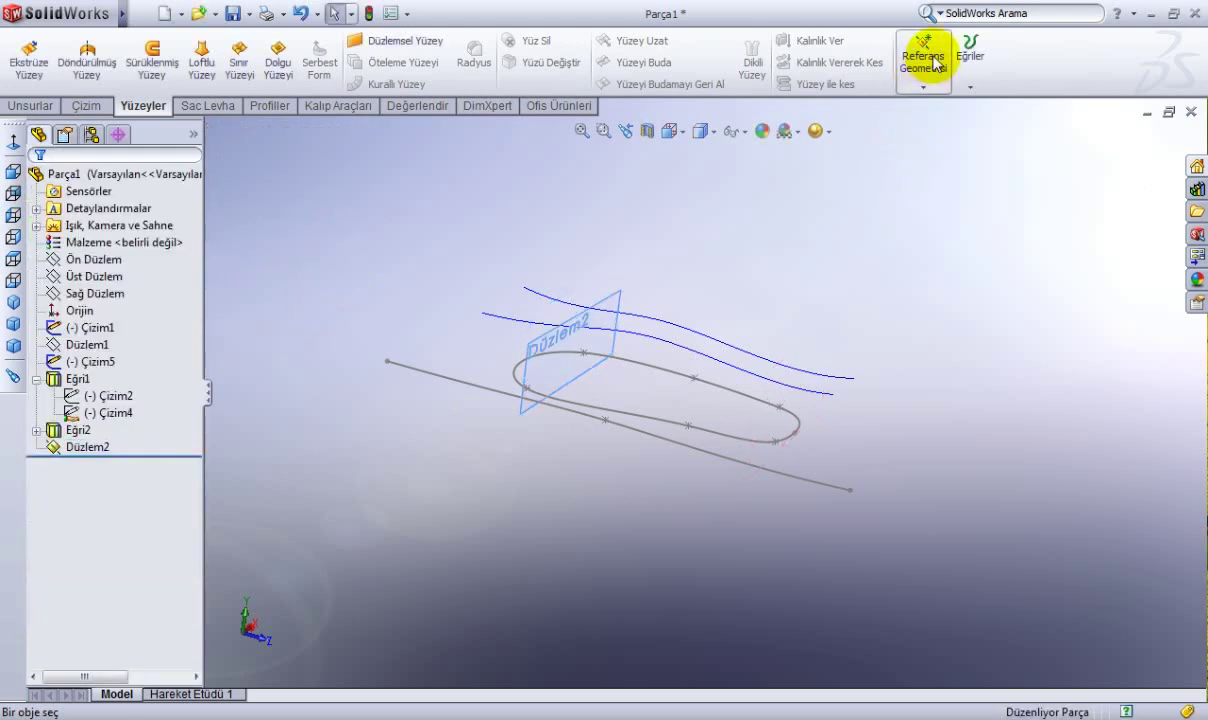
# Create Düzlem3 from Ön Düzlem, flipped, at a 180 mm offset.
pyautogui.click(933, 62)
pyautogui.click(932, 108)
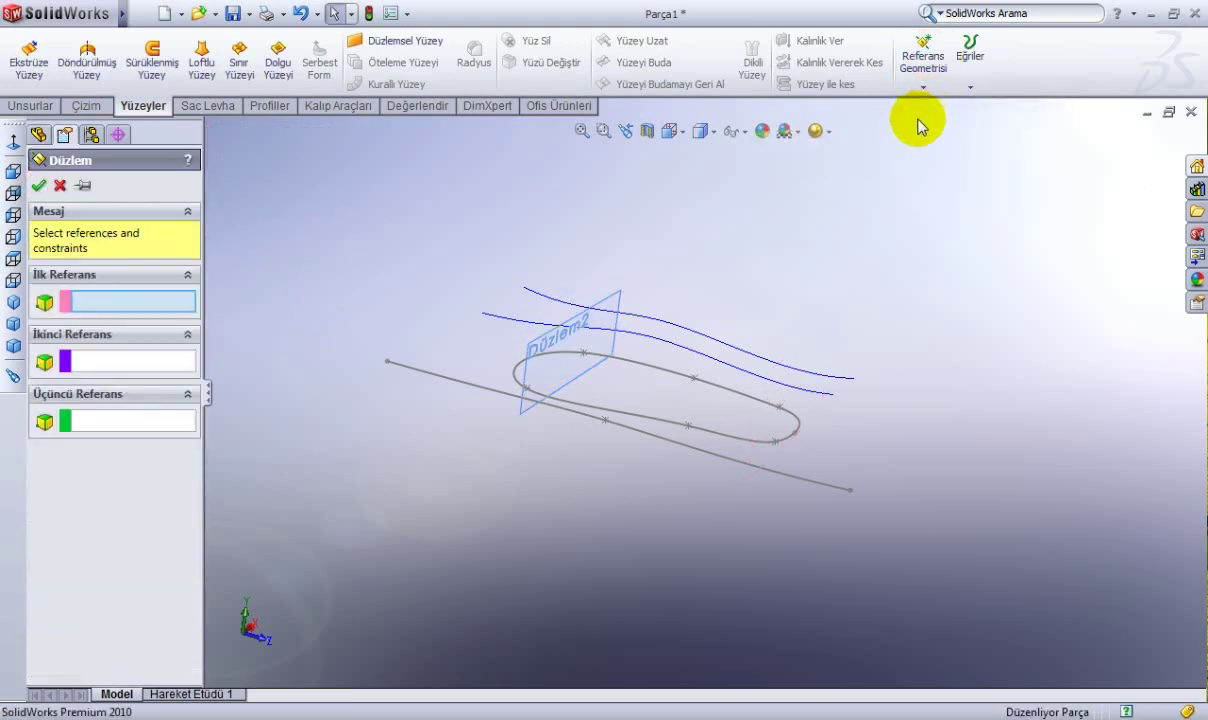
pyautogui.click(211, 129)
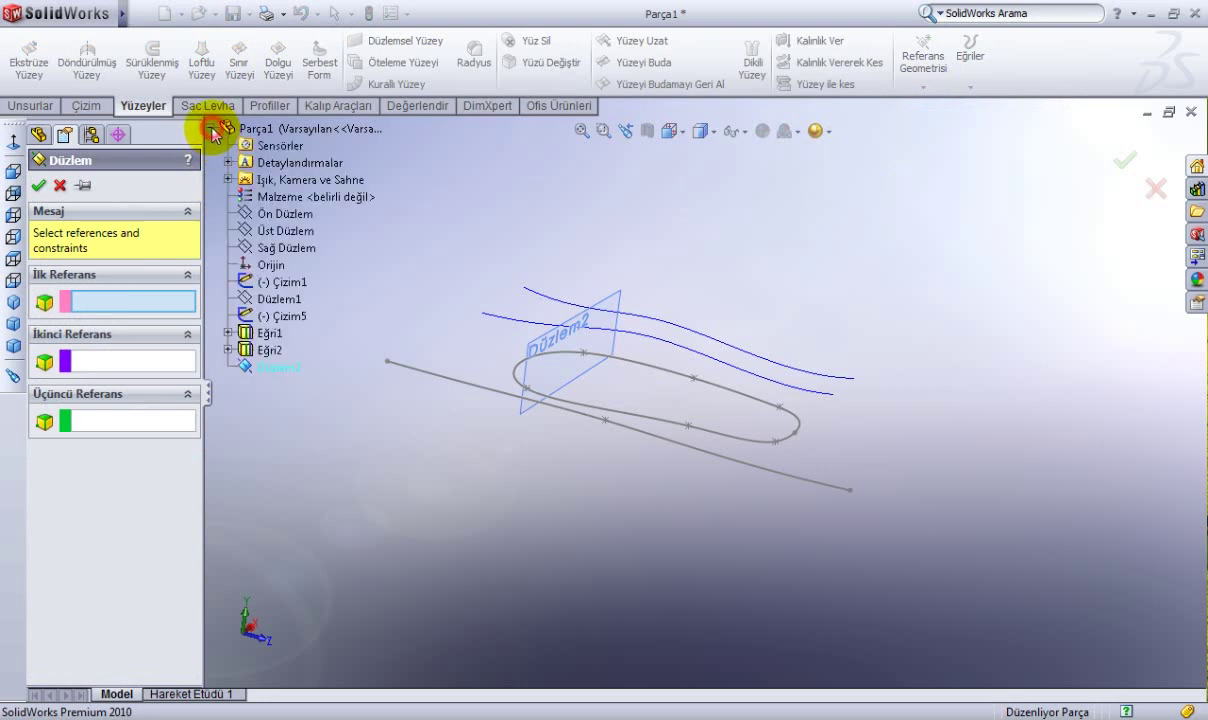
pyautogui.click(265, 216)
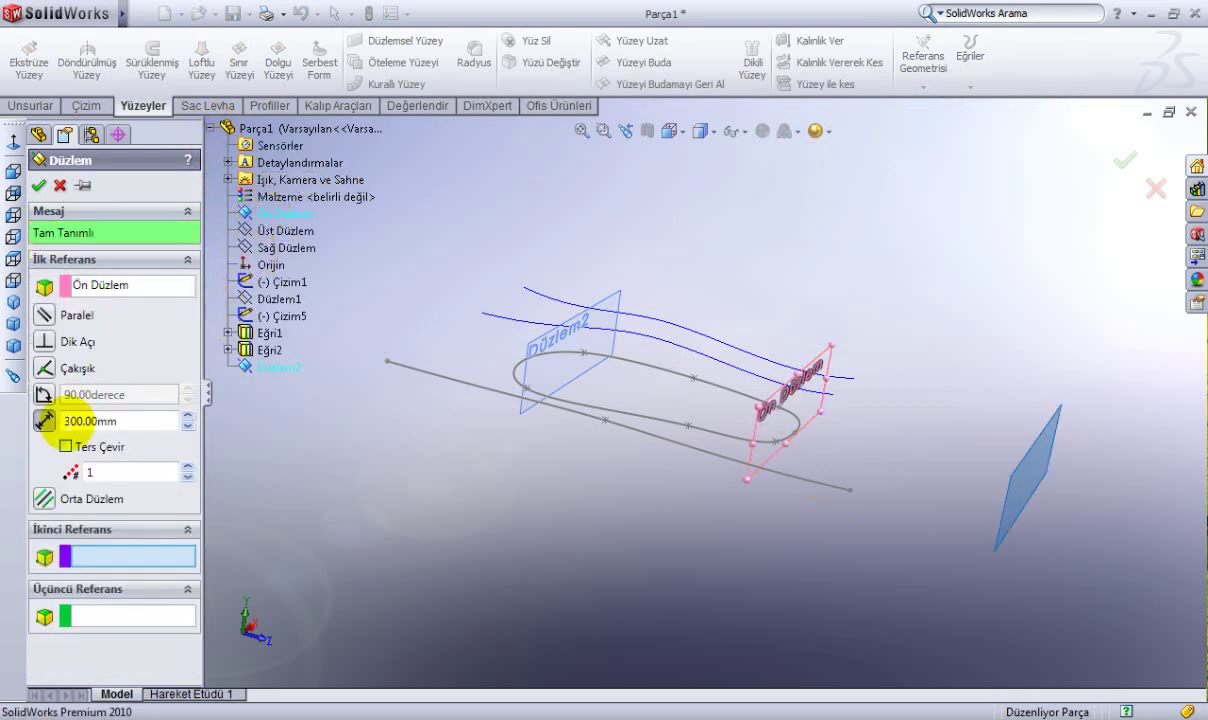
pyautogui.click(68, 448)
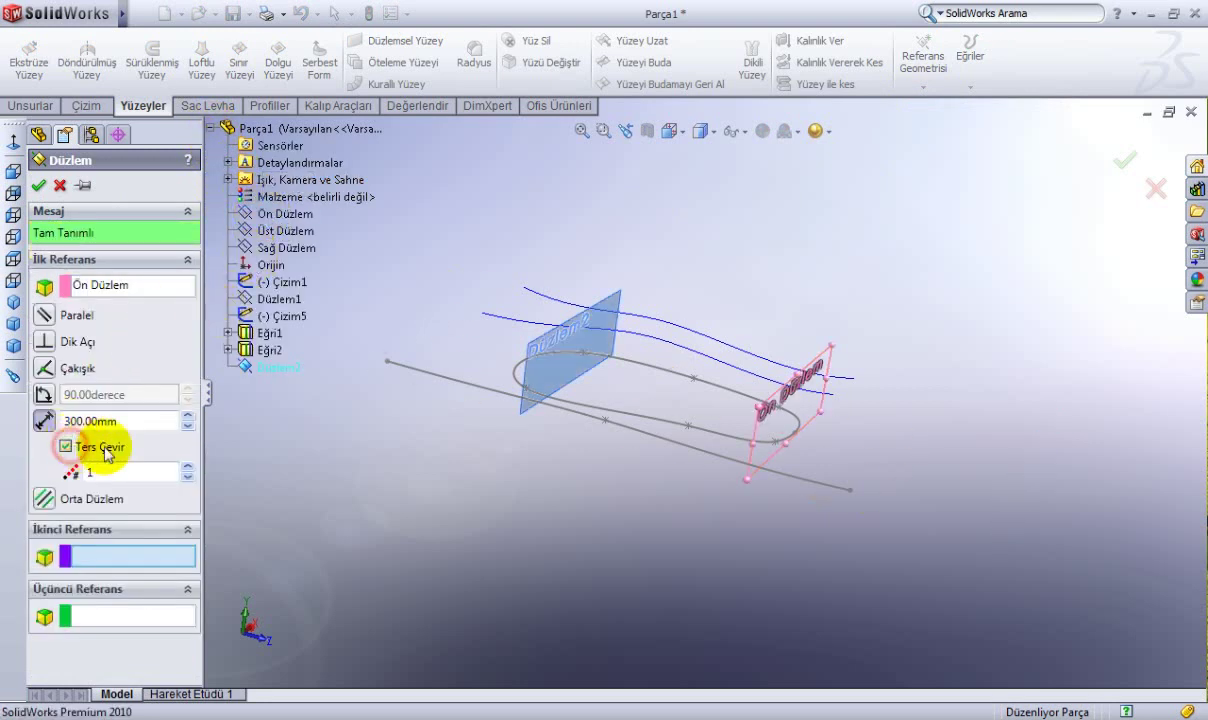
pyautogui.click(187, 426)
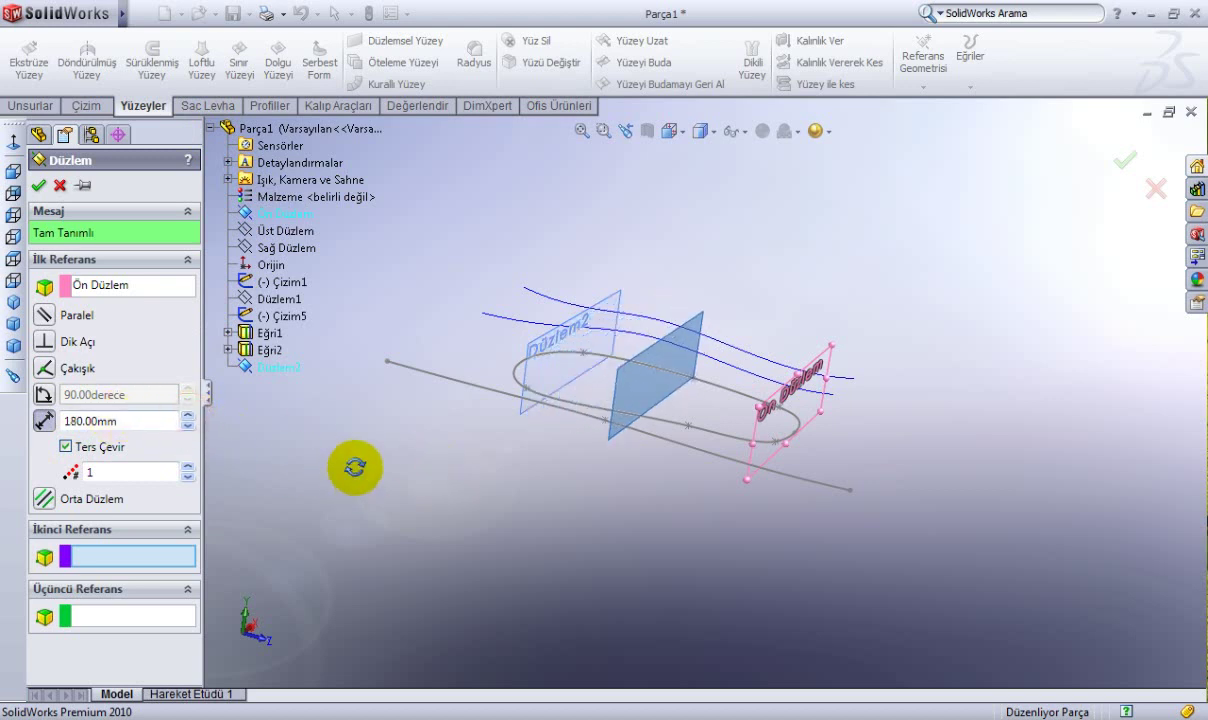
pyautogui.moveTo(355, 467)
pyautogui.mouseDown(button='middle')
pyautogui.moveTo(396, 437)
pyautogui.moveTo(374, 472)
pyautogui.mouseUp(button='middle')
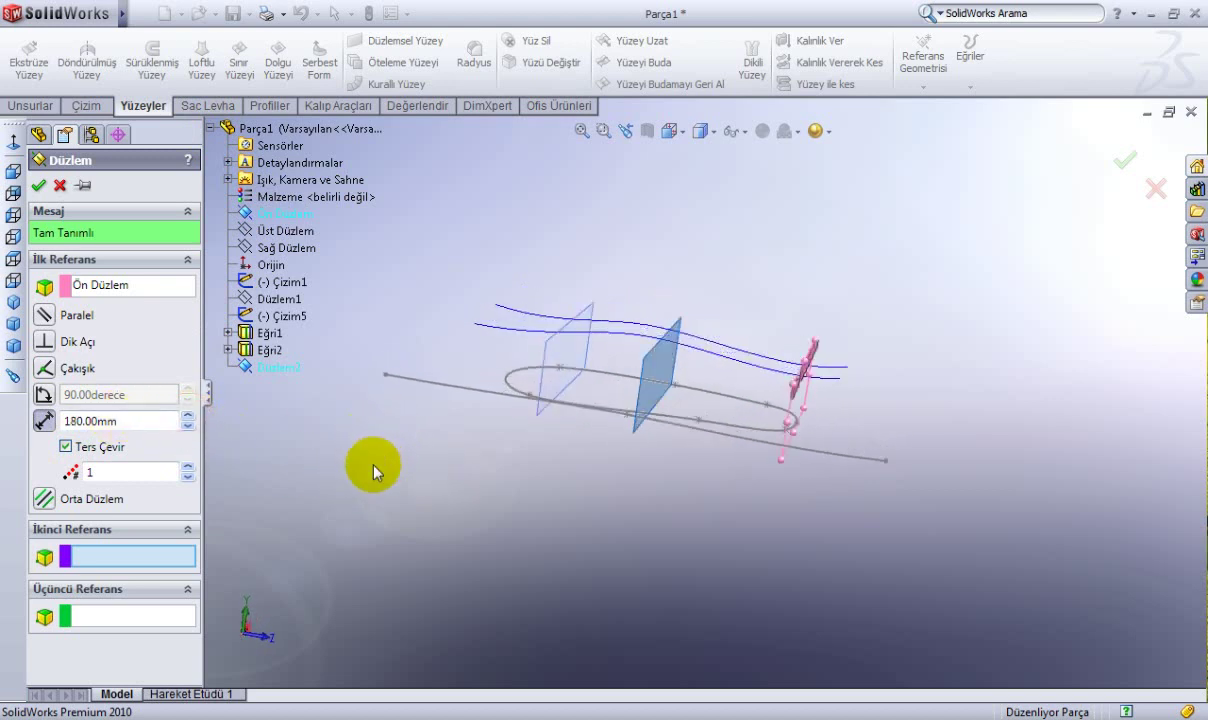
pyautogui.click(38, 188)
pyautogui.click(922, 70)
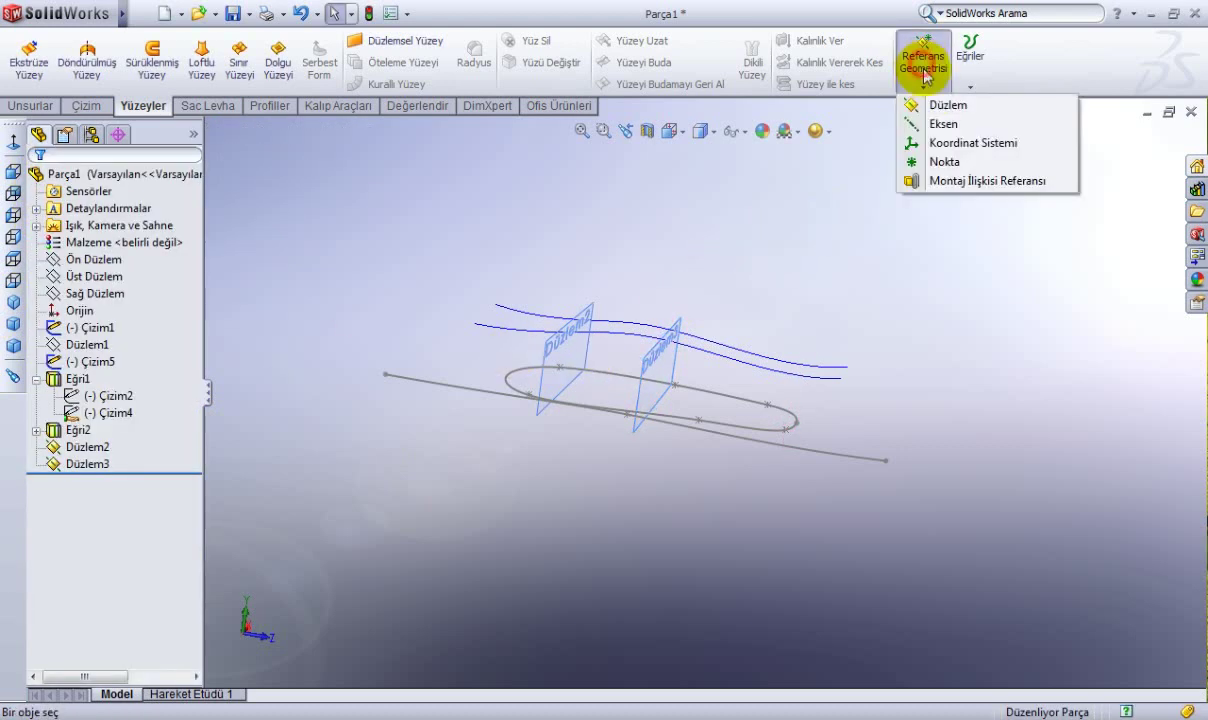
# Create Düzlem4 from Ön Düzlem, flipped, at a 50 mm offset.
pyautogui.click(946, 105)
pyautogui.moveTo(784, 291)
pyautogui.mouseDown(button='middle')
pyautogui.moveTo(790, 320)
pyautogui.moveTo(700, 300)
pyautogui.mouseUp(button='middle')
pyautogui.click(212, 129)
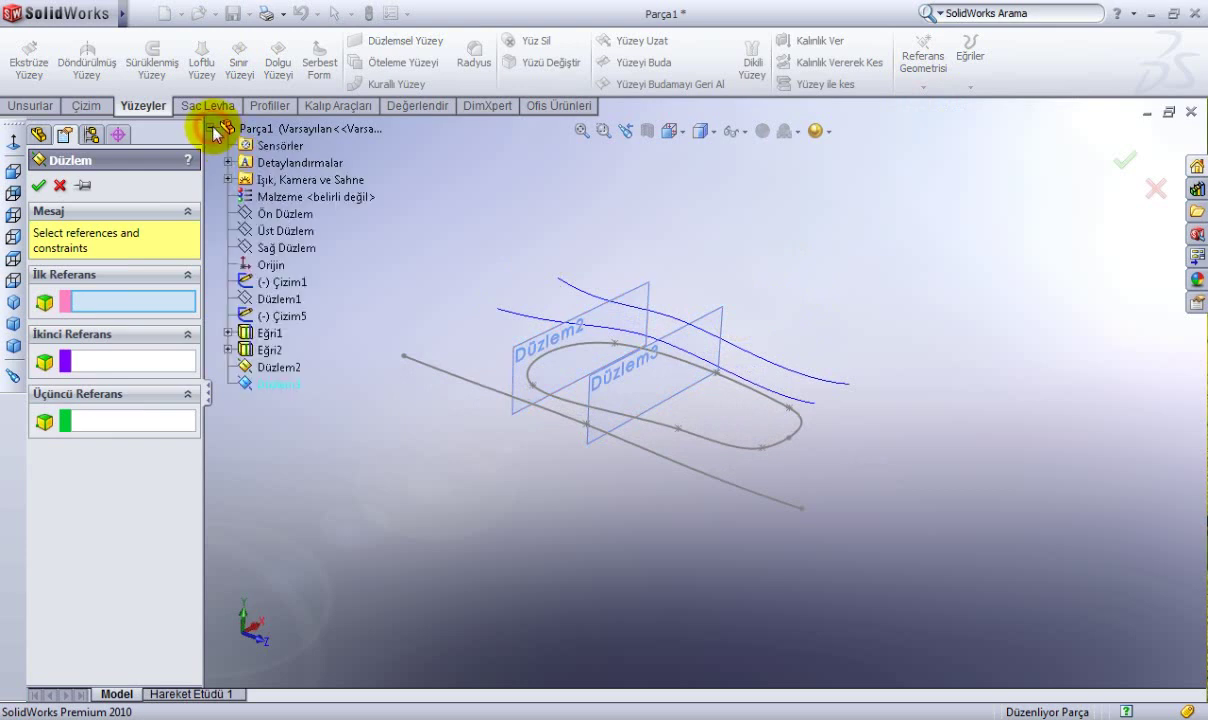
pyautogui.click(262, 213)
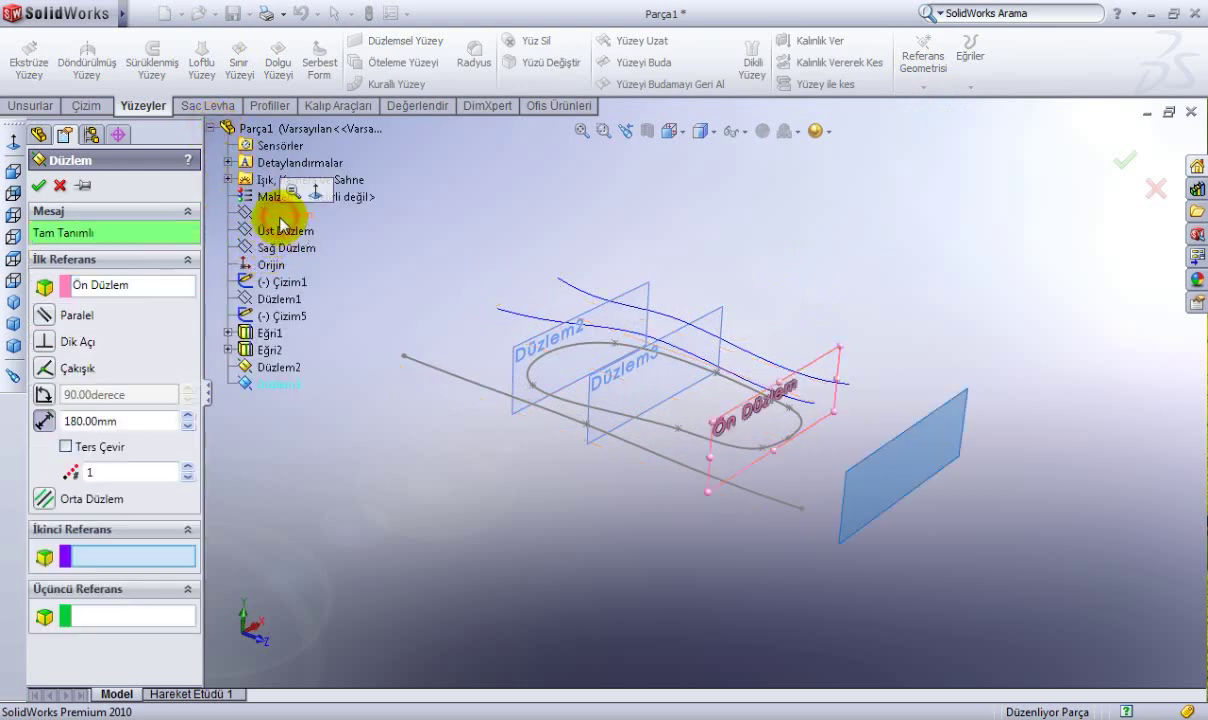
pyautogui.click(65, 446)
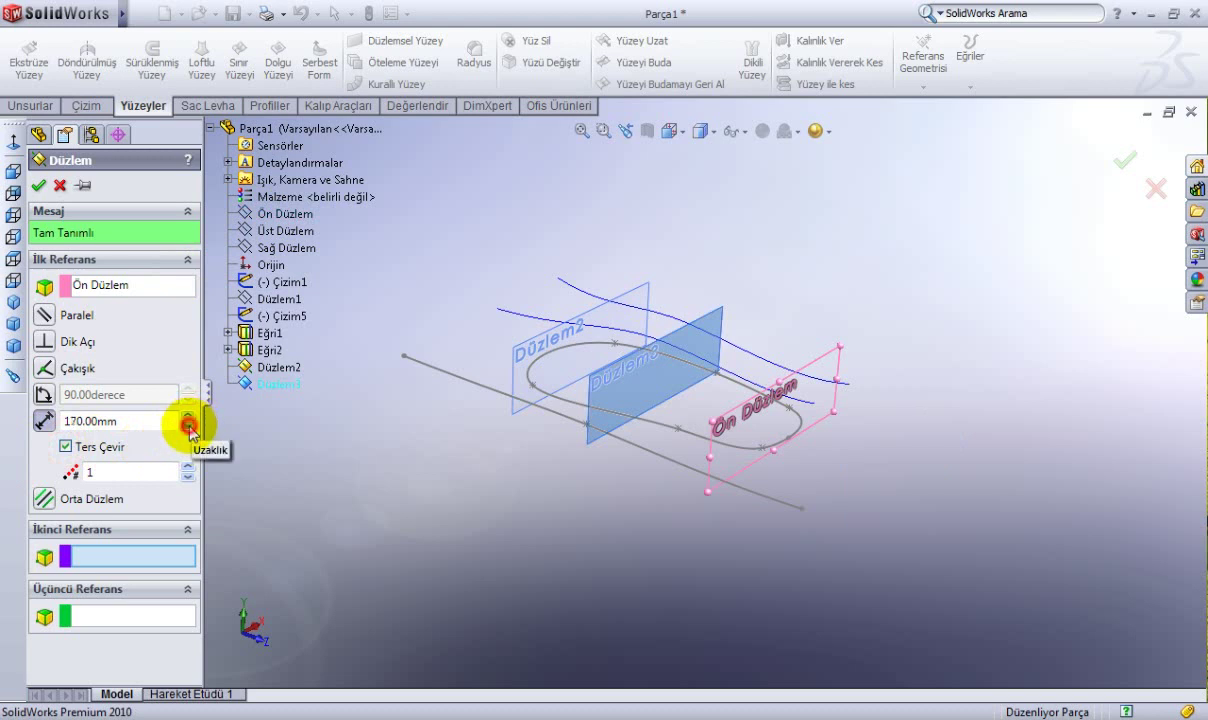
pyautogui.click(188, 427)
pyautogui.click(188, 427)
pyautogui.click(188, 427)
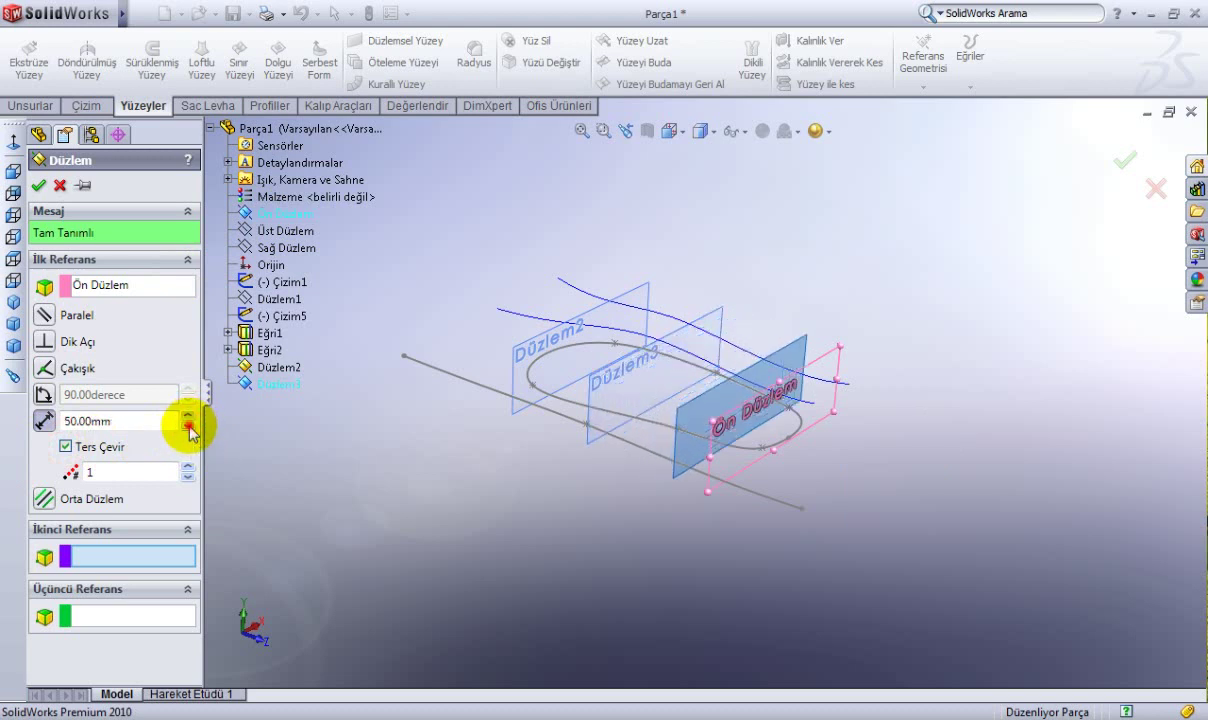
pyautogui.click(188, 427)
pyautogui.moveTo(450, 477)
pyautogui.mouseDown(button='middle')
pyautogui.moveTo(496, 404)
pyautogui.moveTo(472, 480)
pyautogui.mouseUp(button='middle')
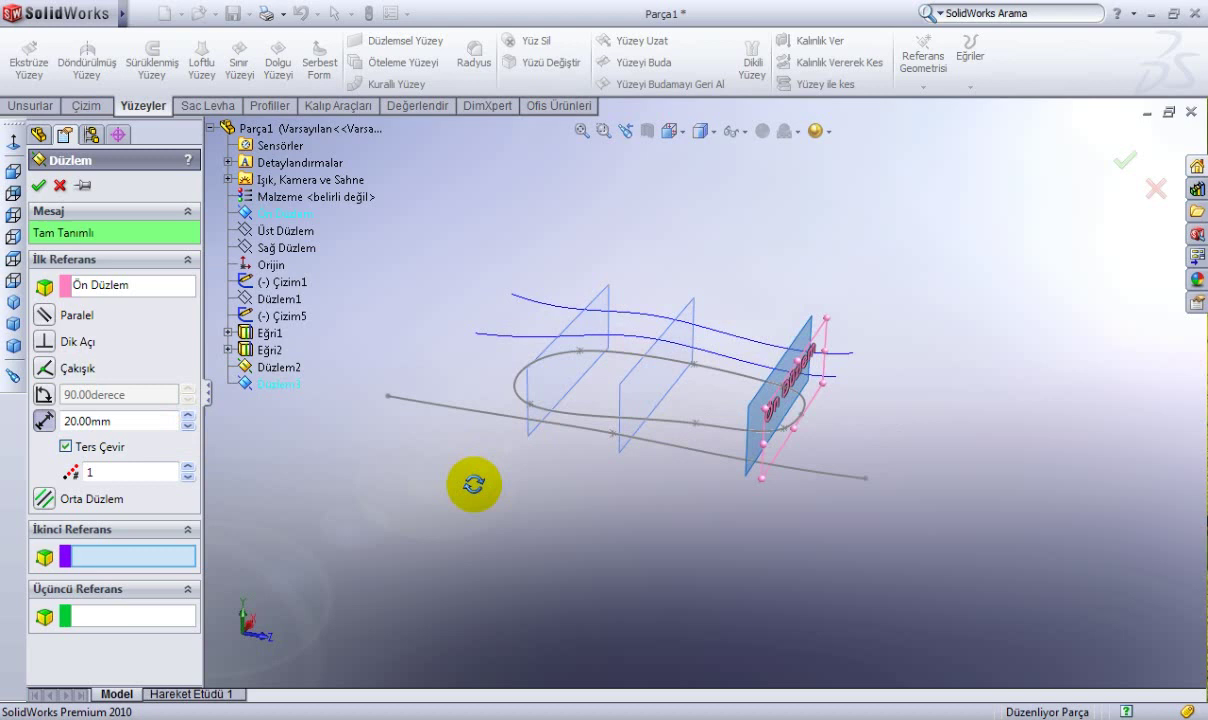
pyautogui.click(188, 416)
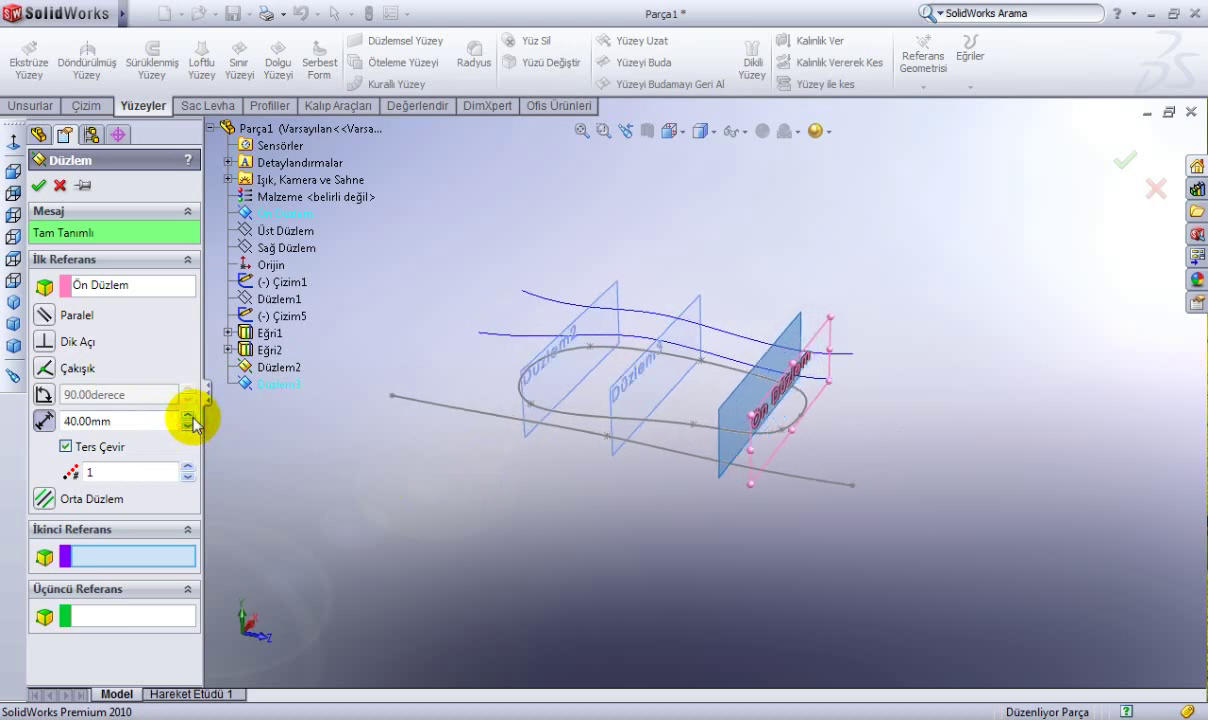
pyautogui.moveTo(500, 478); pyautogui.dragTo(507, 437, button='middle')
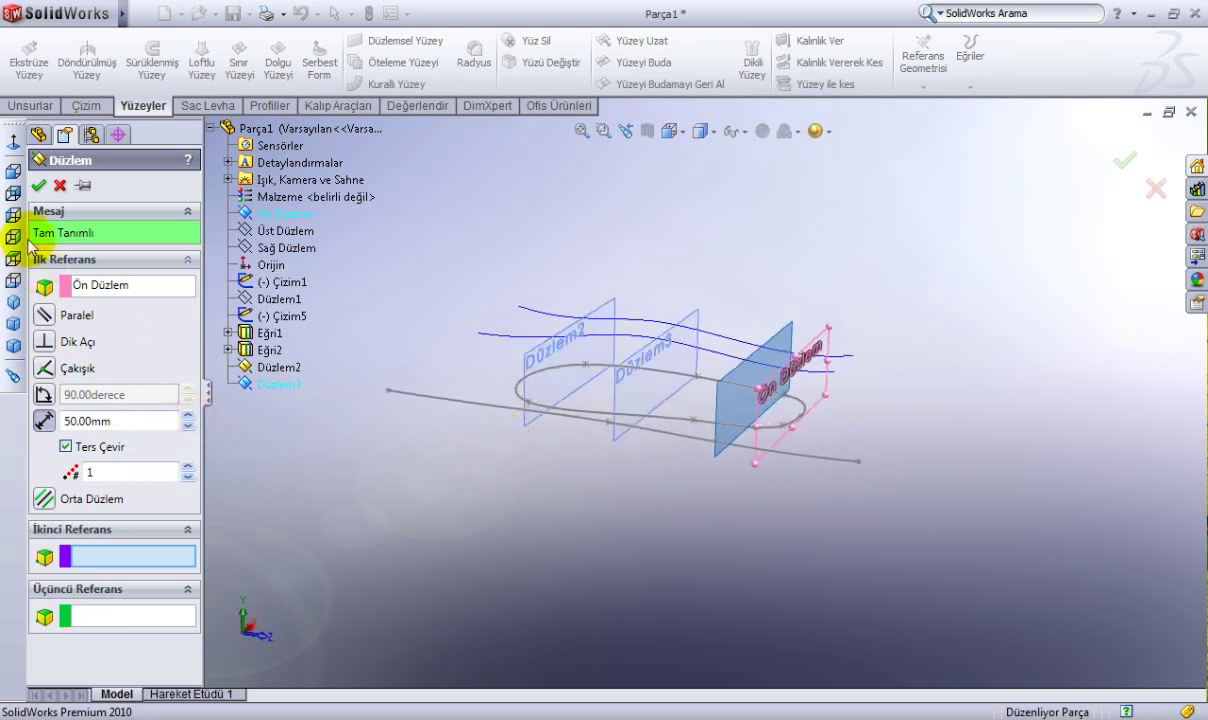
pyautogui.click(38, 186)
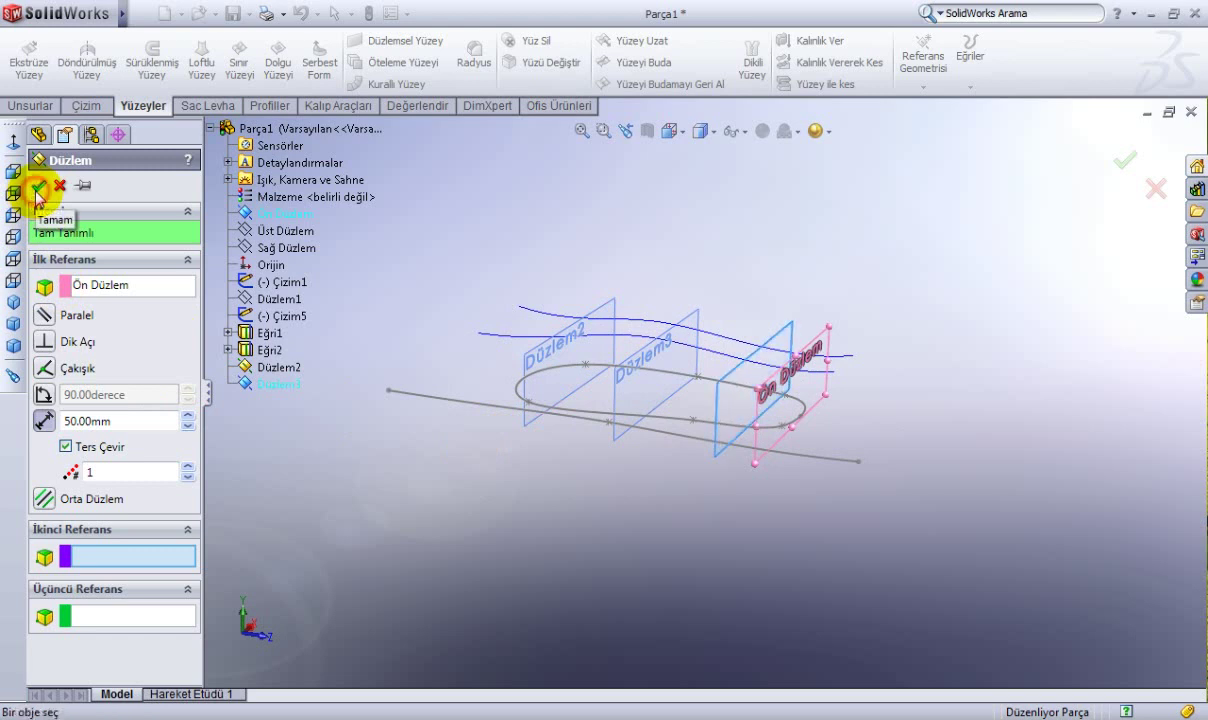
# Orbit around the planes and curves and select Düzlem4.
pyautogui.moveTo(736, 288)
pyautogui.mouseDown(button='middle')
pyautogui.moveTo(737, 236)
pyautogui.moveTo(636, 359)
pyautogui.mouseUp(button='middle')
pyautogui.moveTo(755, 465)
pyautogui.mouseDown(button='middle')
pyautogui.moveTo(669, 410)
pyautogui.moveTo(674, 493)
pyautogui.moveTo(706, 458)
pyautogui.mouseUp(button='middle')
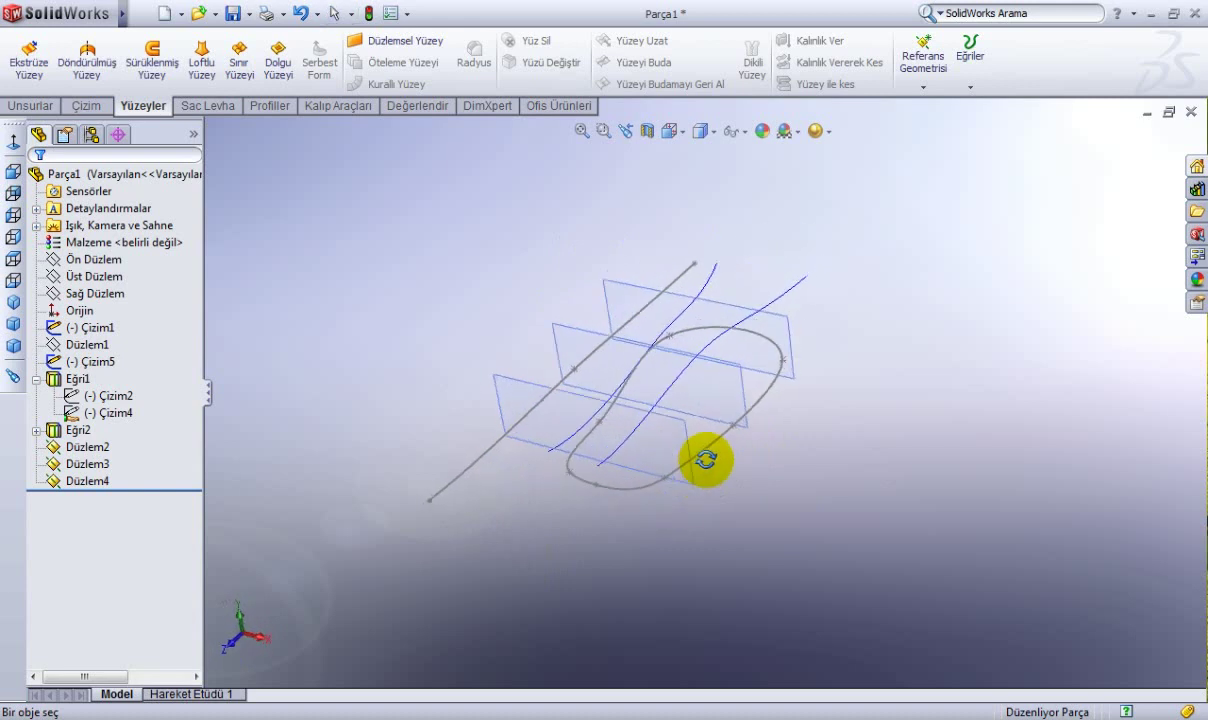
pyautogui.click(531, 420)
# Open a face-on sketch on Düzlem4 and enlarge the plane's outline on all sides.
pyautogui.click(588, 356)
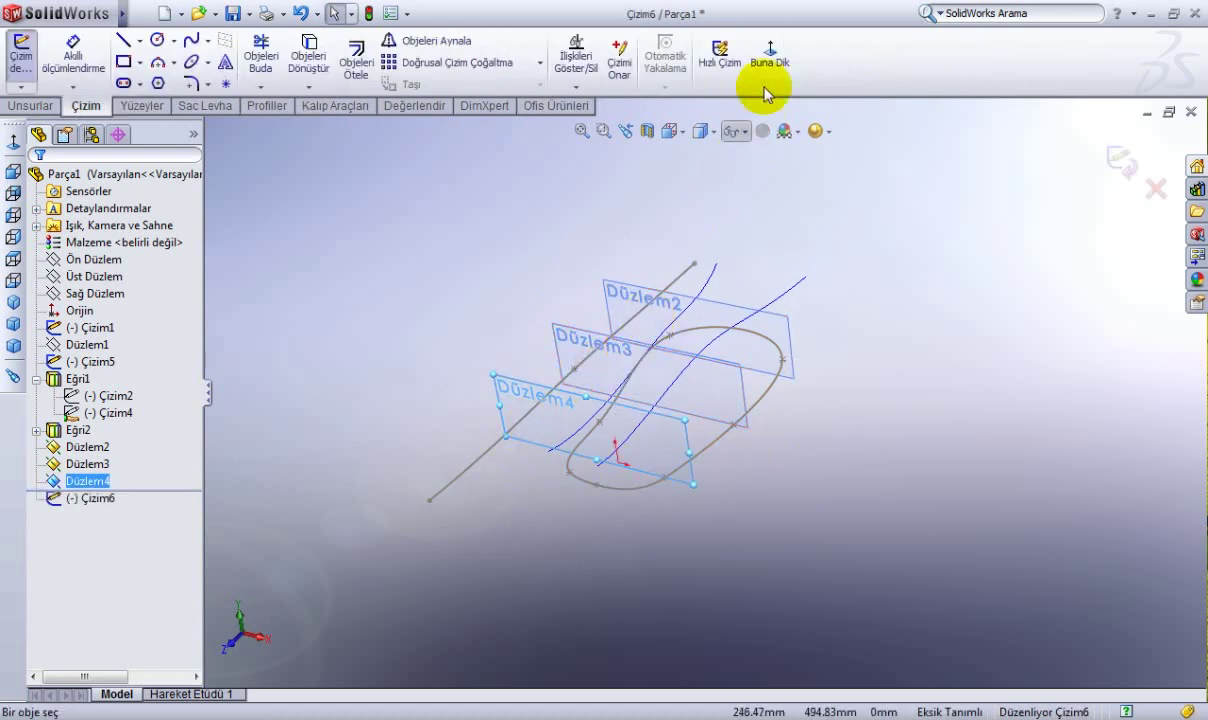
pyautogui.click(770, 55)
pyautogui.scroll(2, 710, 315)
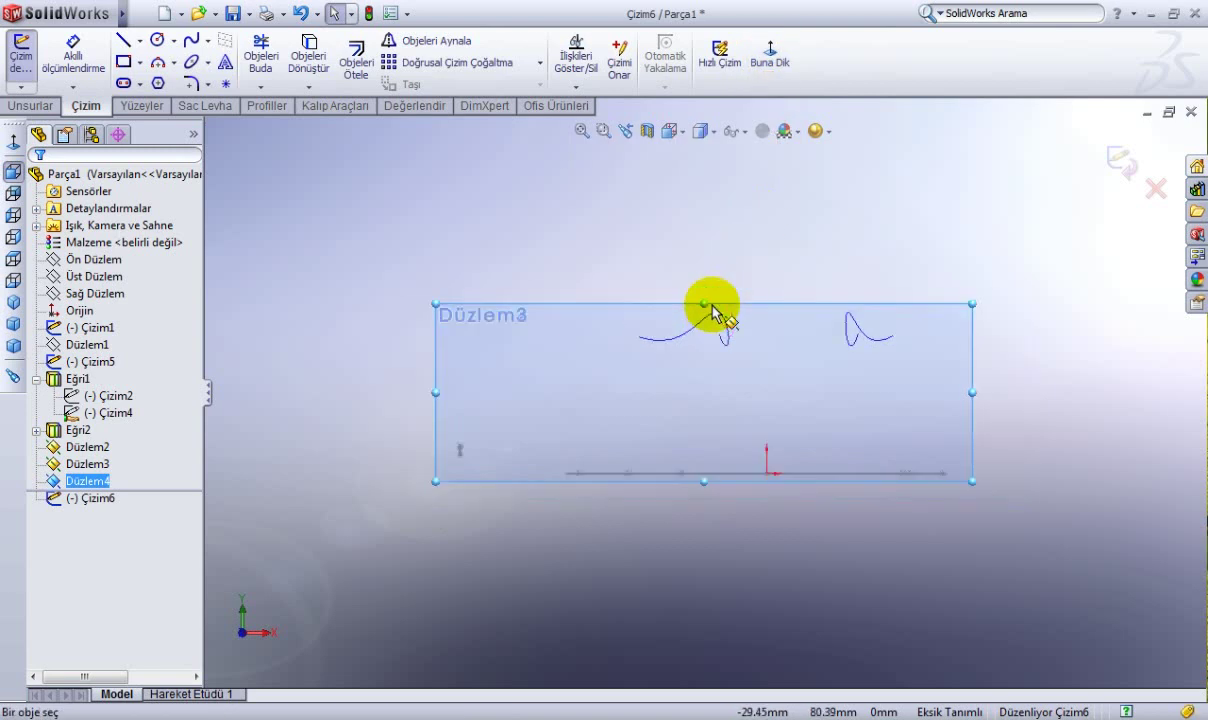
pyautogui.scroll(2, 912, 345)
pyautogui.scroll(-3, 920, 390)
pyautogui.moveTo(919, 418); pyautogui.dragTo(1060, 418)
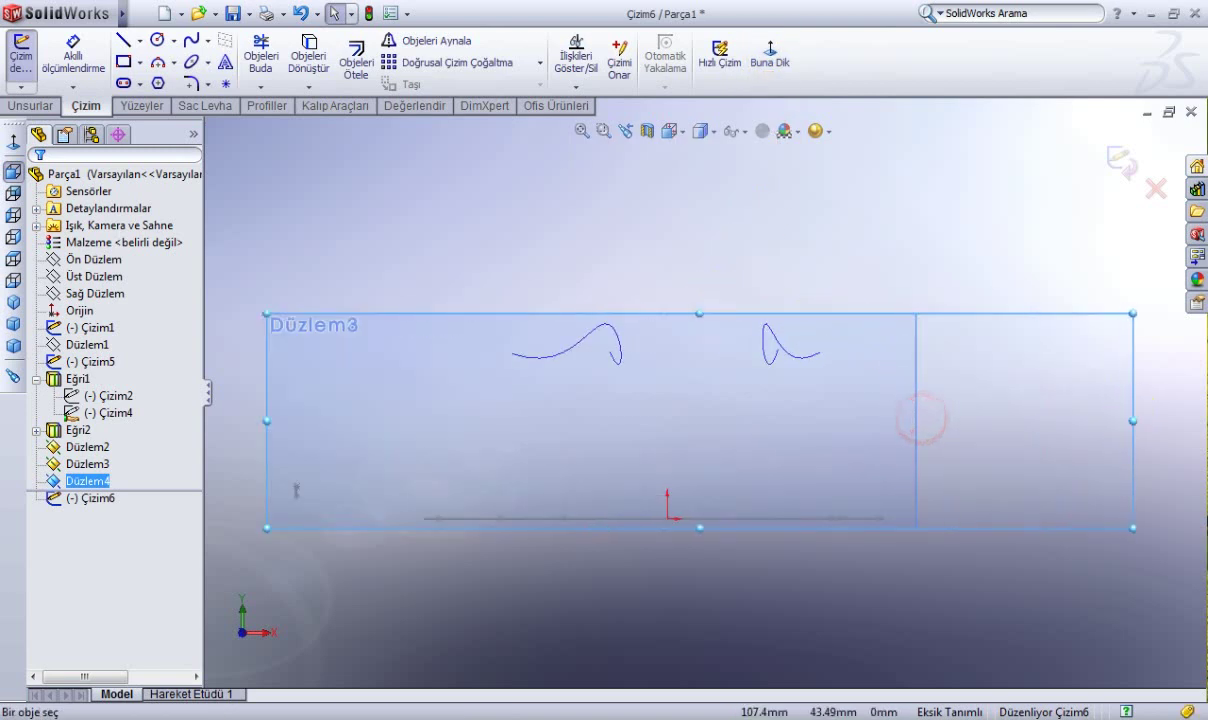
pyautogui.scroll(2, 884, 411)
pyautogui.moveTo(698, 312); pyautogui.dragTo(701, 273)
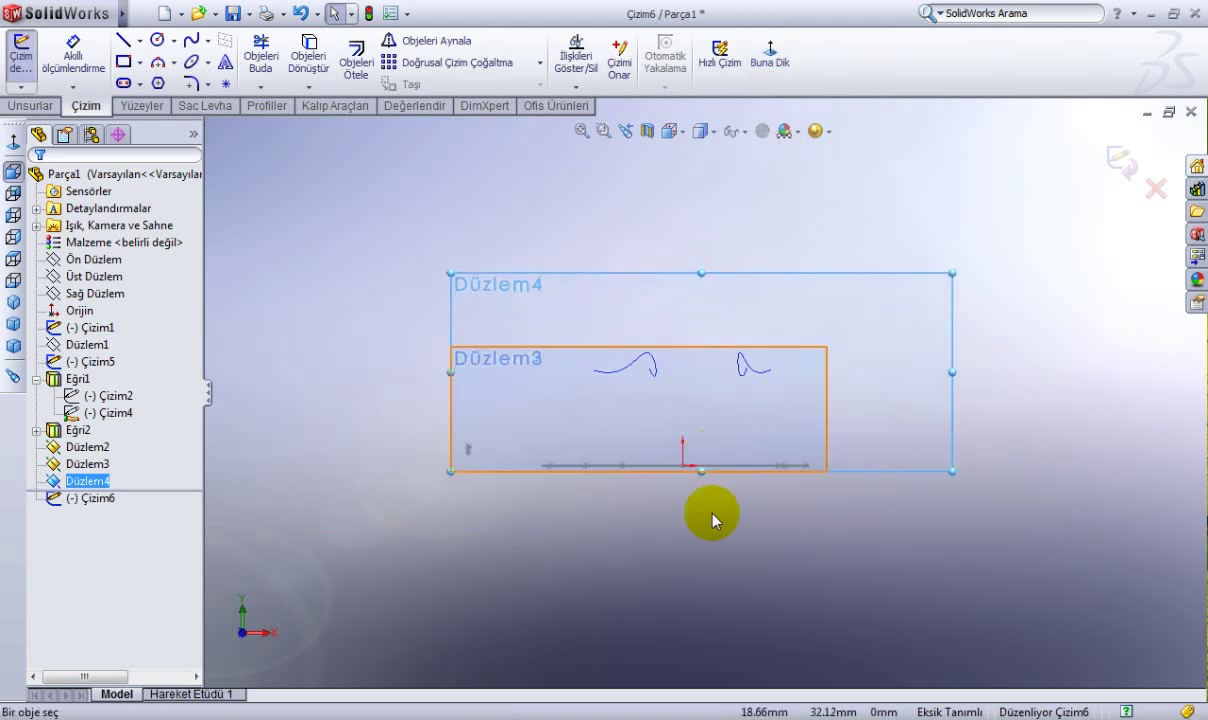
pyautogui.moveTo(701, 472); pyautogui.dragTo(701, 532)
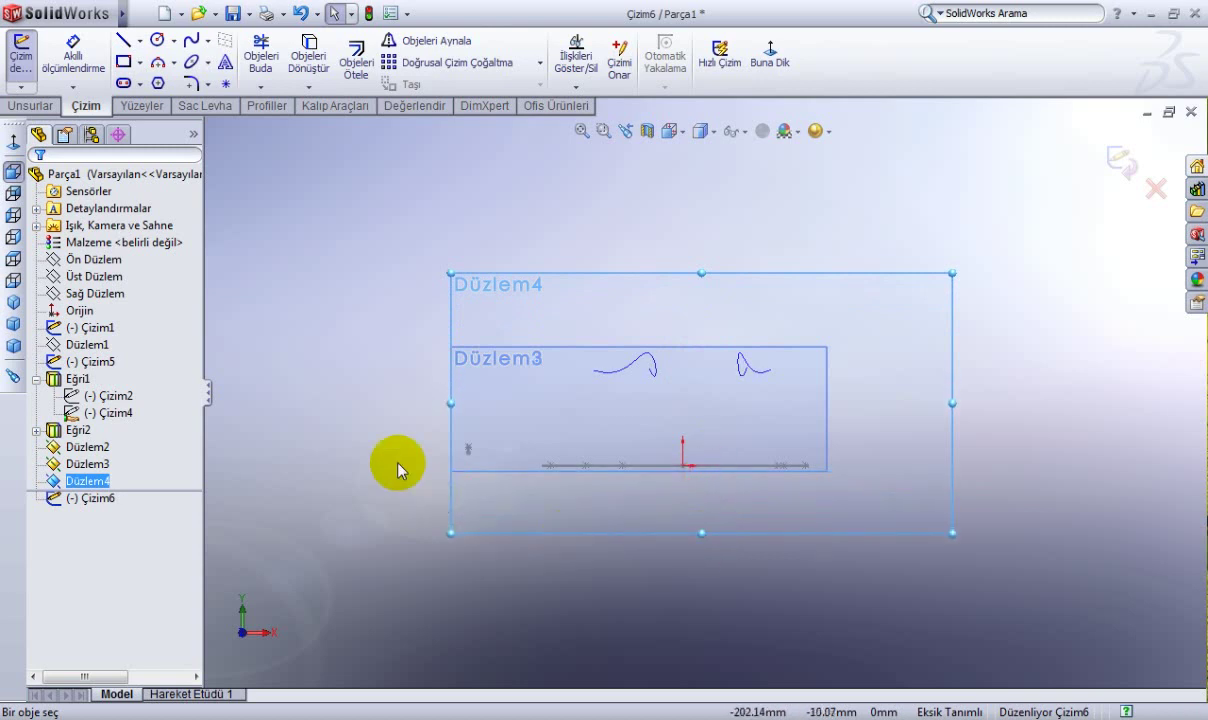
pyautogui.moveTo(450, 407); pyautogui.dragTo(404, 408)
pyautogui.click(334, 396)
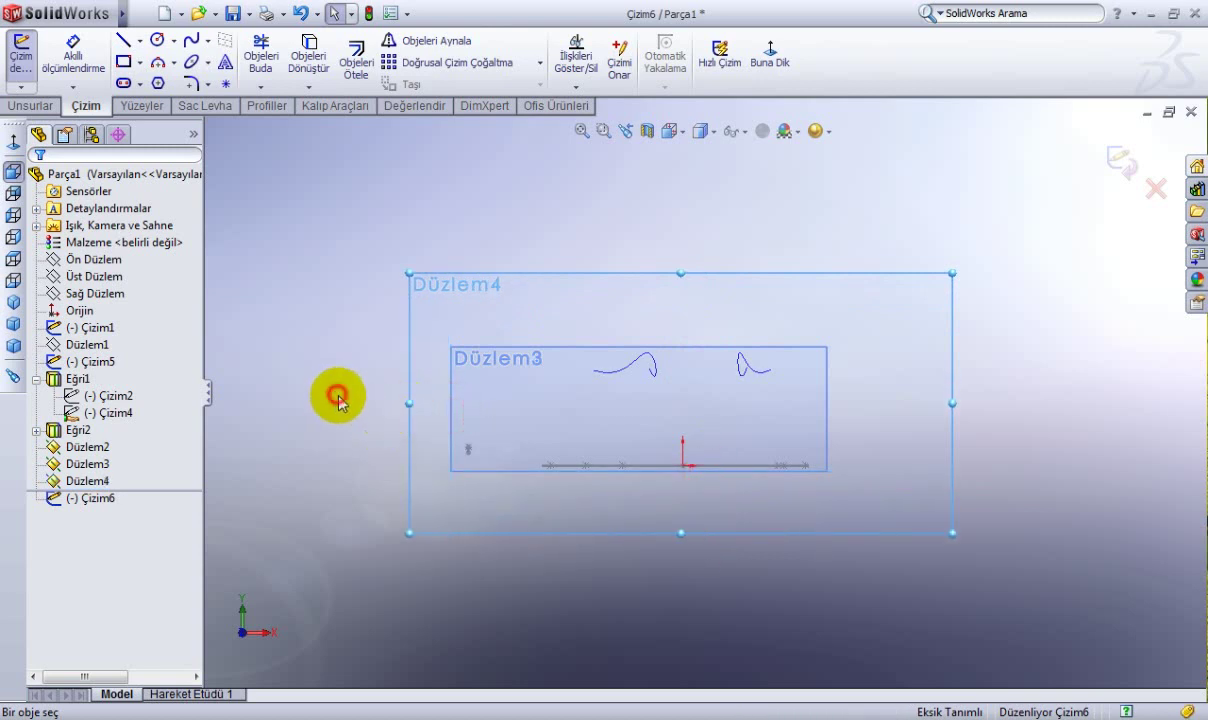
# Draw a nearly flat four-point spline across the upper part of Düzlem4.
pyautogui.click(195, 50)
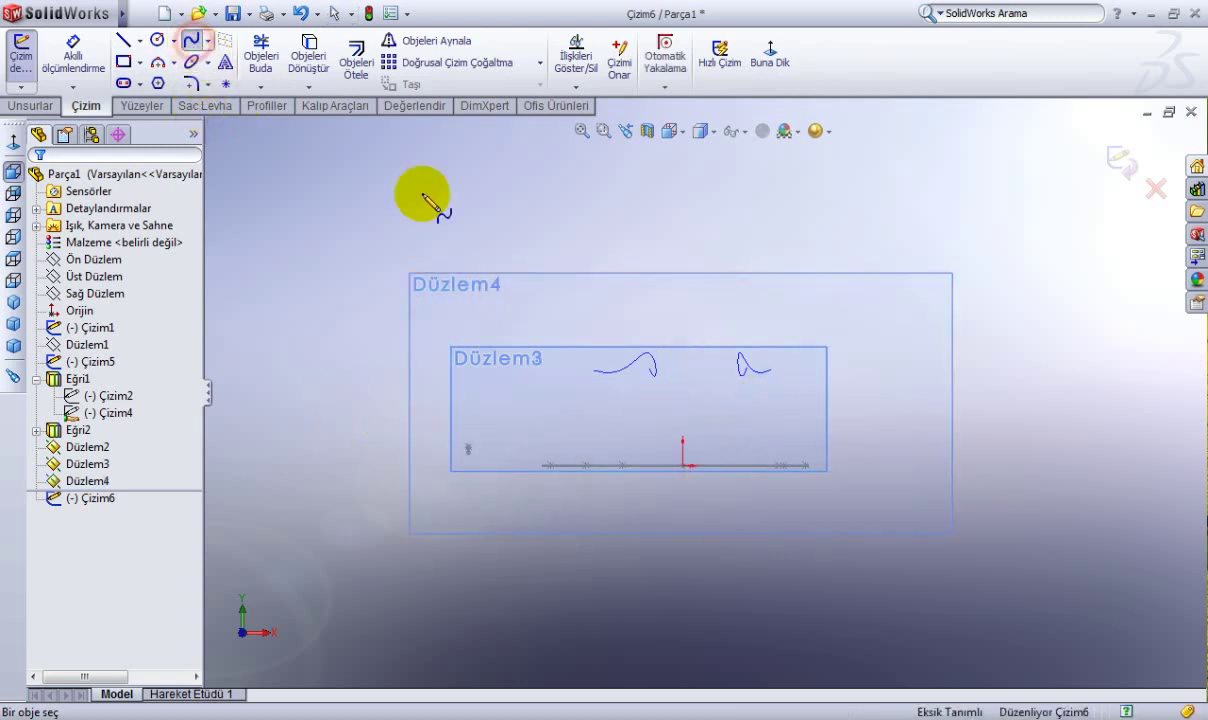
pyautogui.scroll(-1, 615, 329)
pyautogui.scroll(-2, 558, 370)
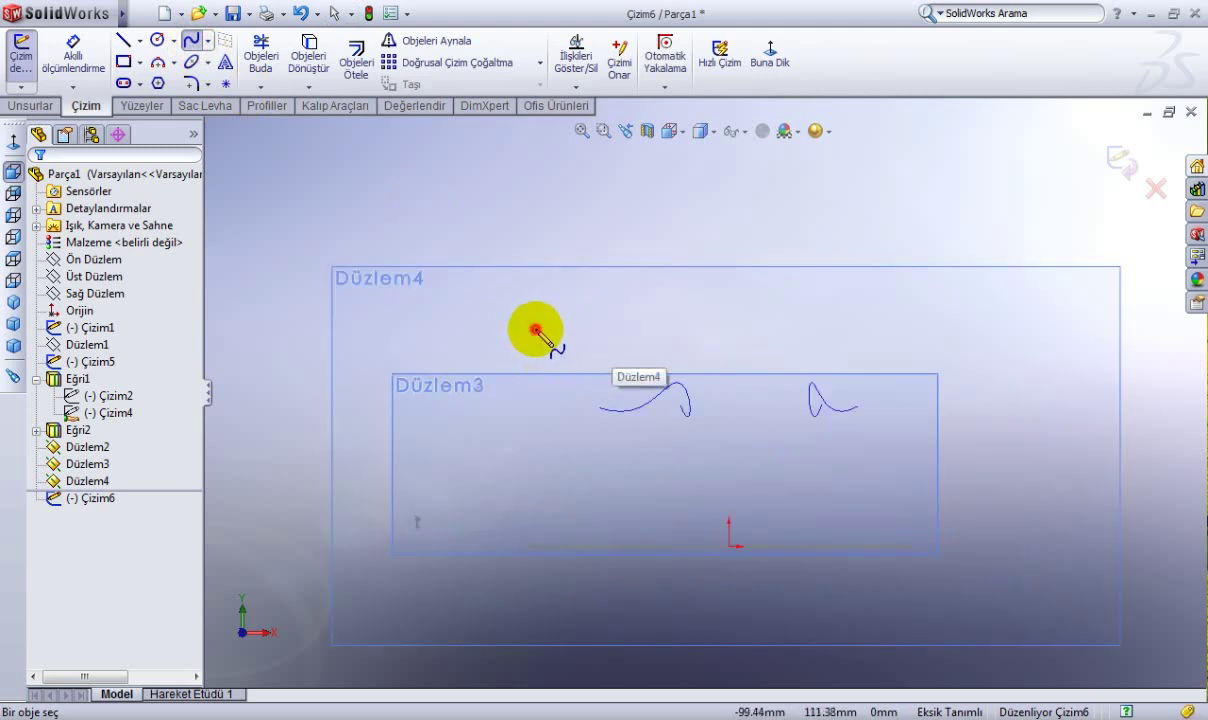
pyautogui.click(535, 330)
pyautogui.click(669, 326)
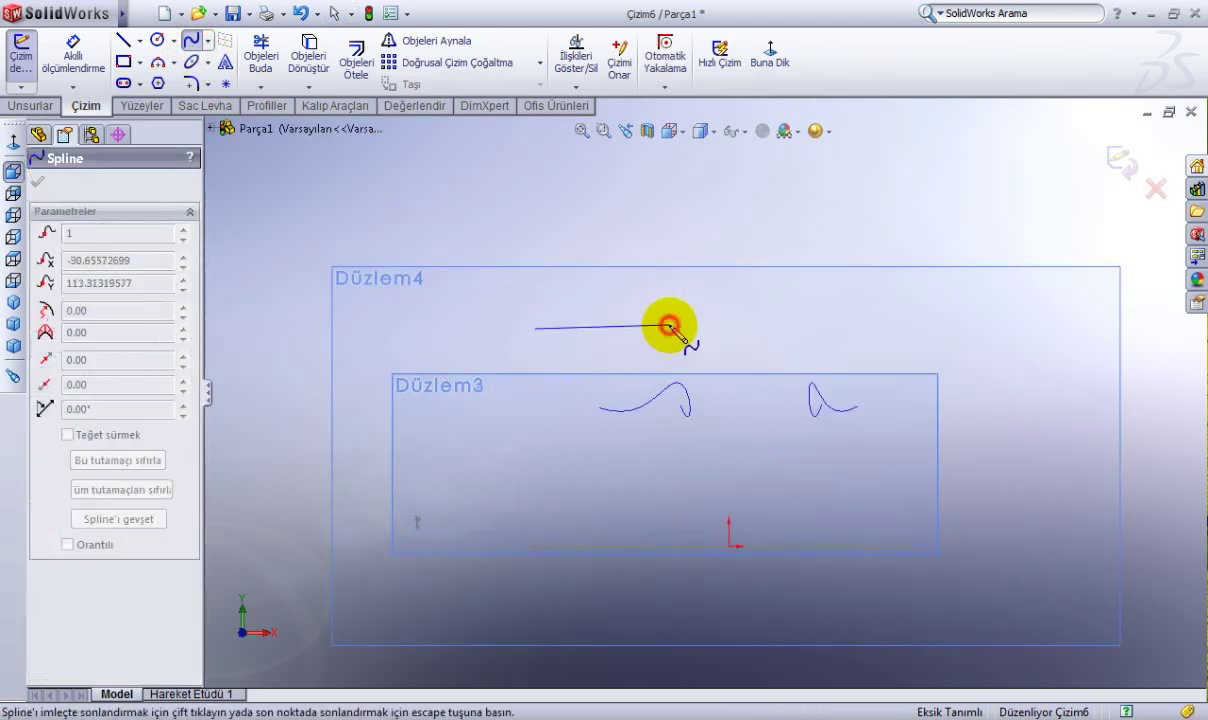
pyautogui.click(743, 325)
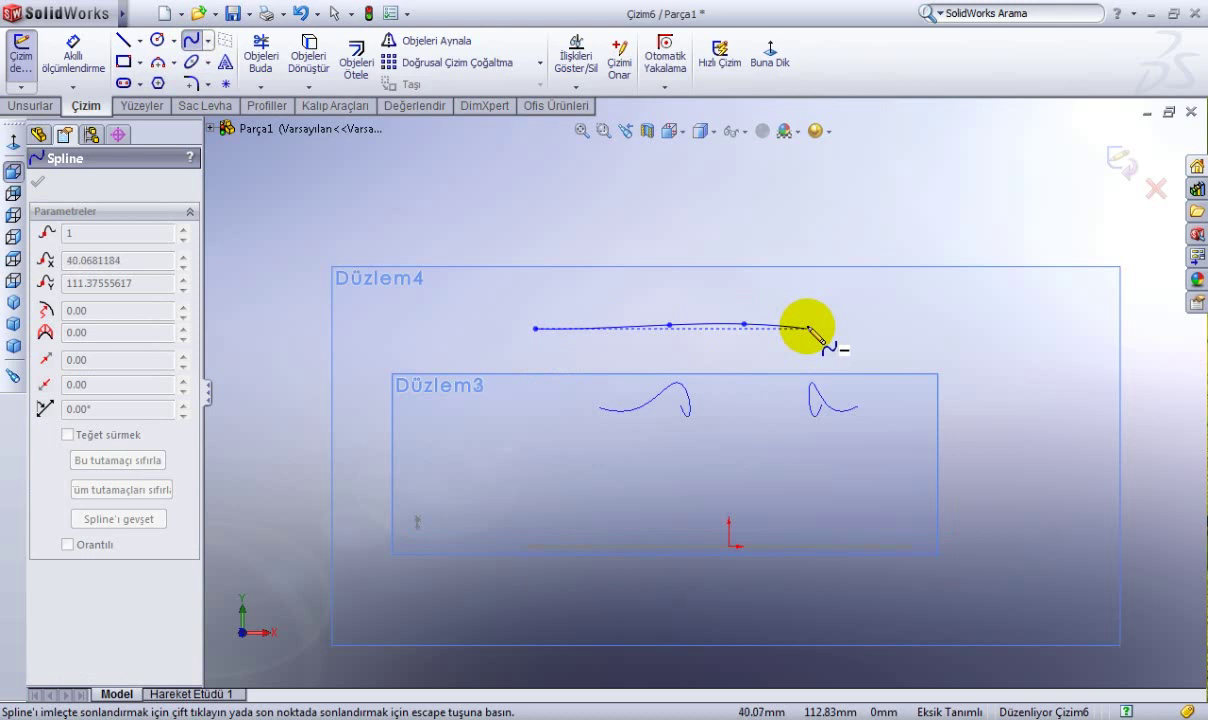
pyautogui.click(807, 328)
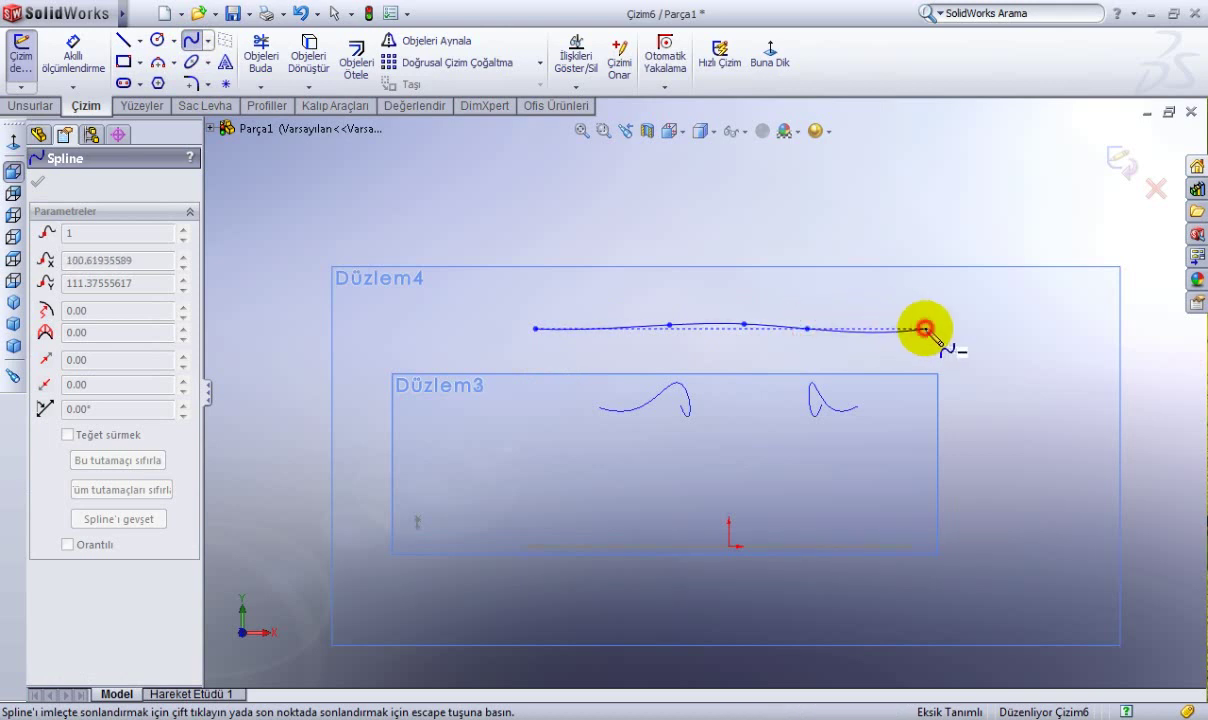
pyautogui.rightClick(926, 330)
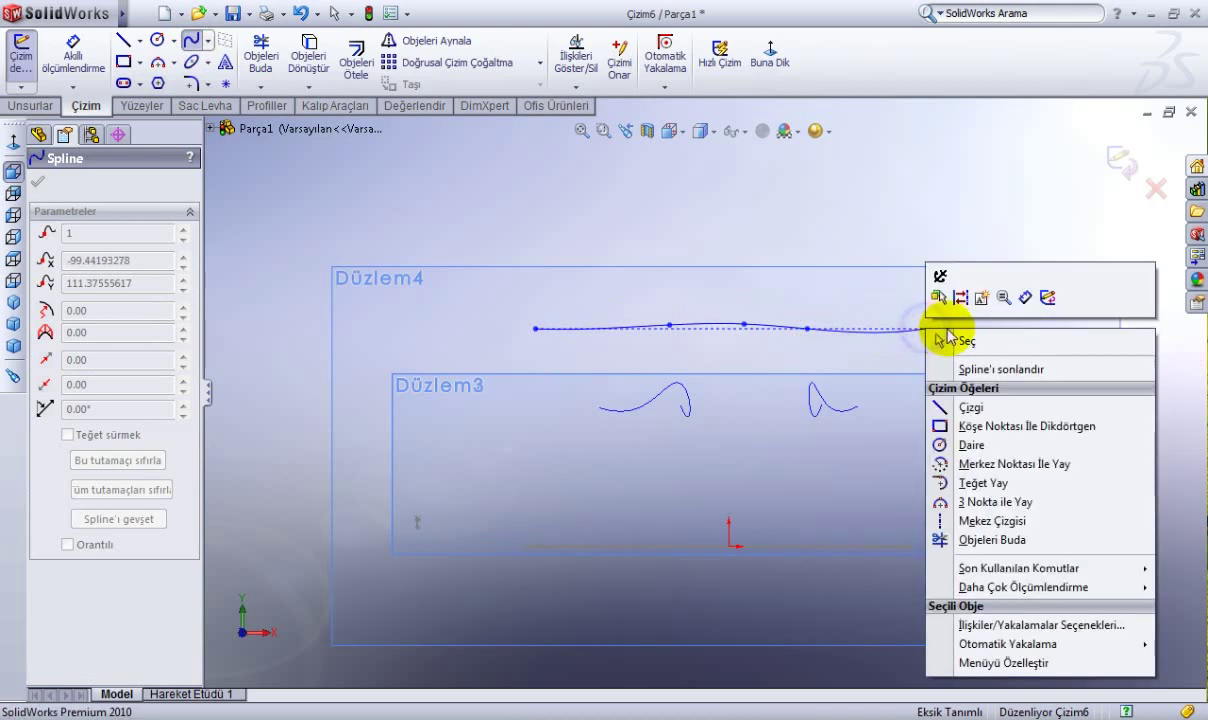
# Finish the spline and stretch its left and right ends outward.
pyautogui.click(950, 322)
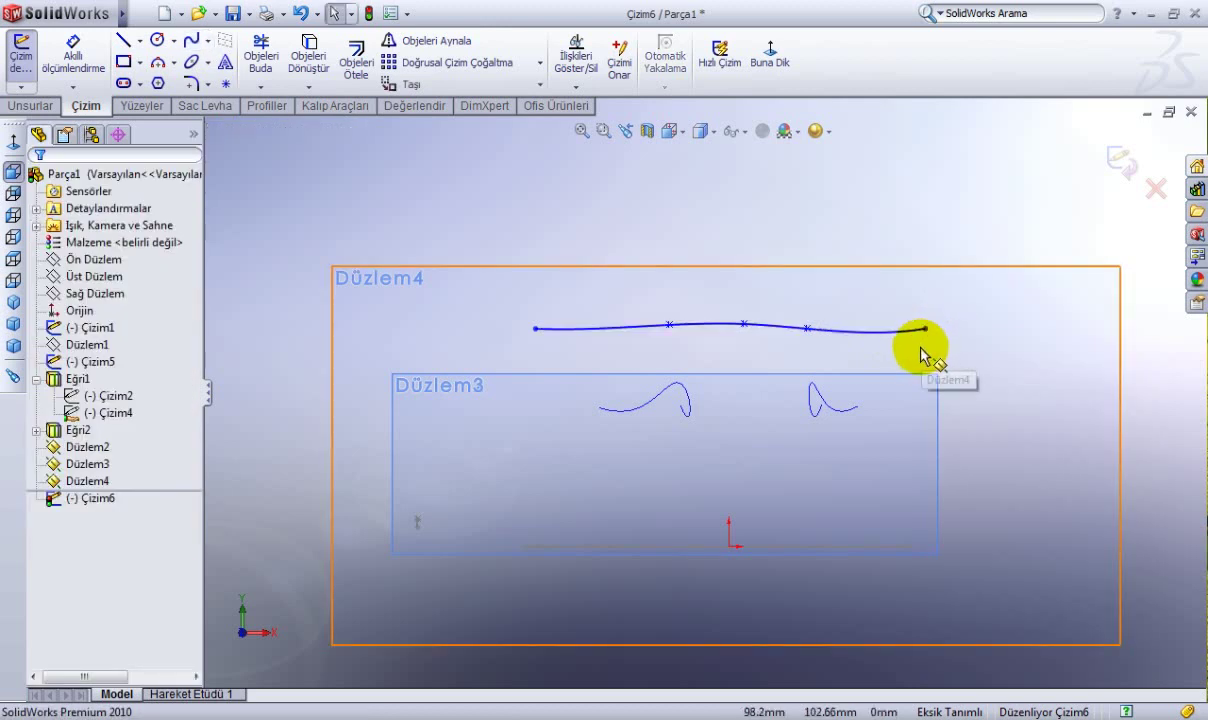
pyautogui.moveTo(882, 342); pyautogui.dragTo(882, 353, button='middle')
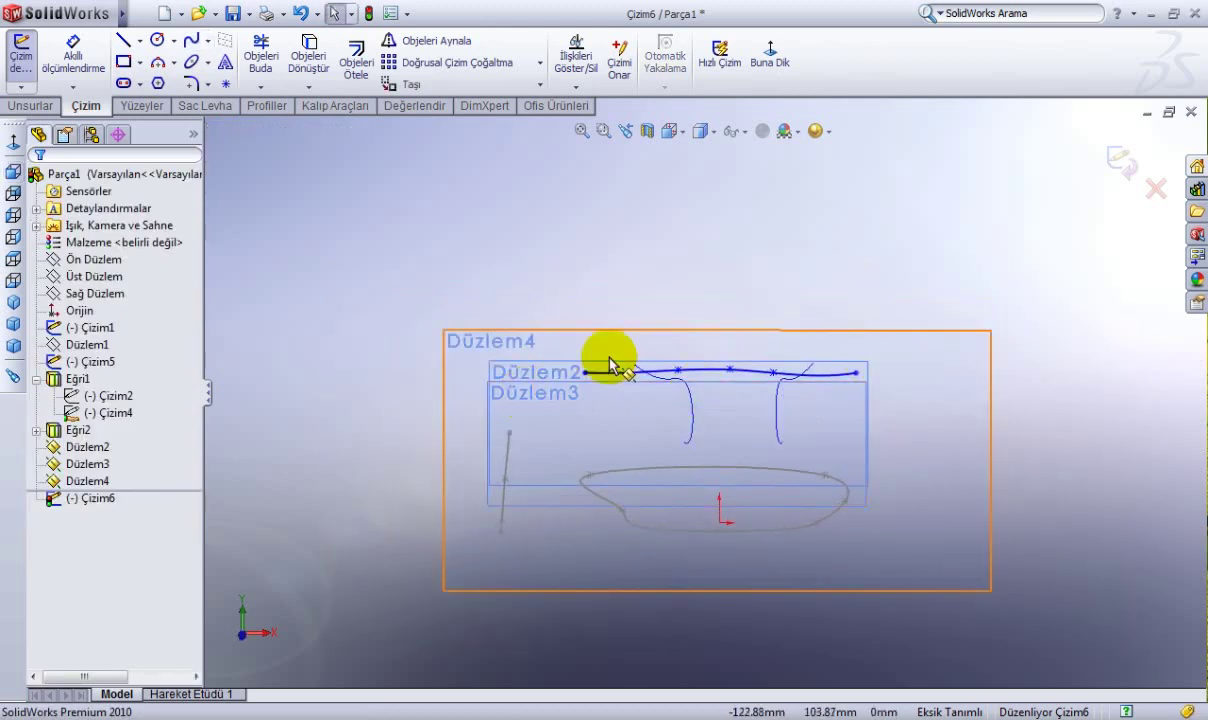
pyautogui.click(768, 52)
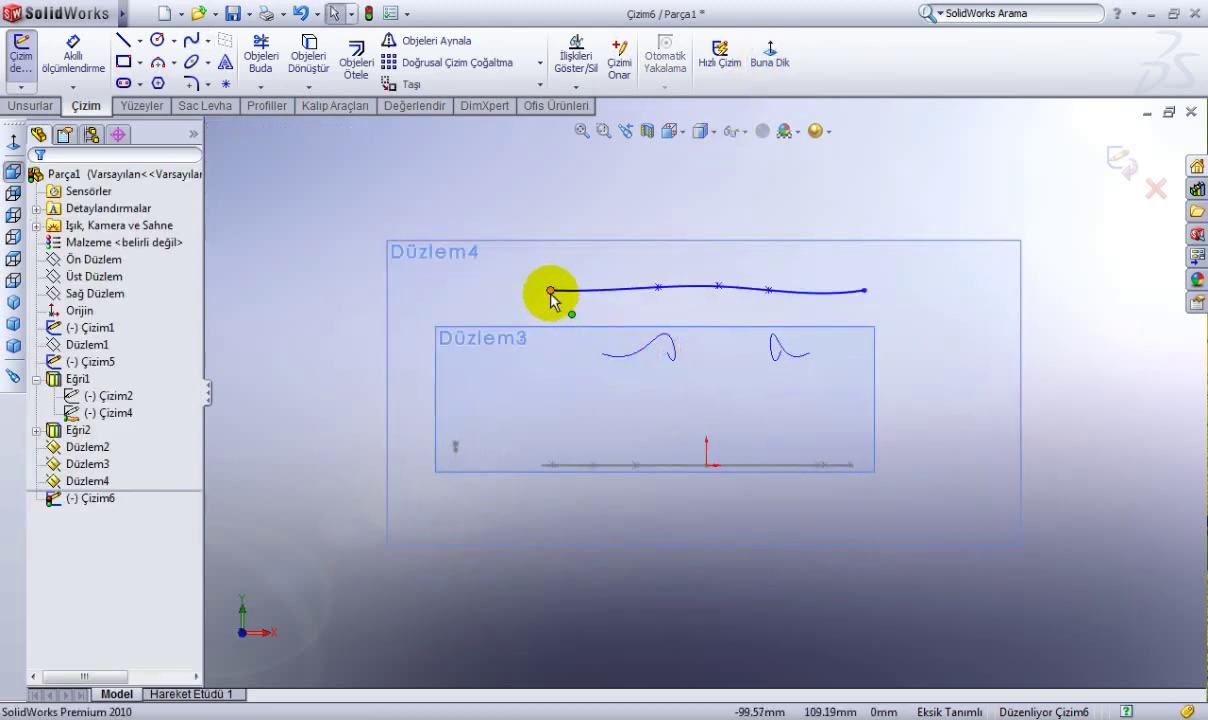
pyautogui.moveTo(550, 291); pyautogui.dragTo(465, 285)
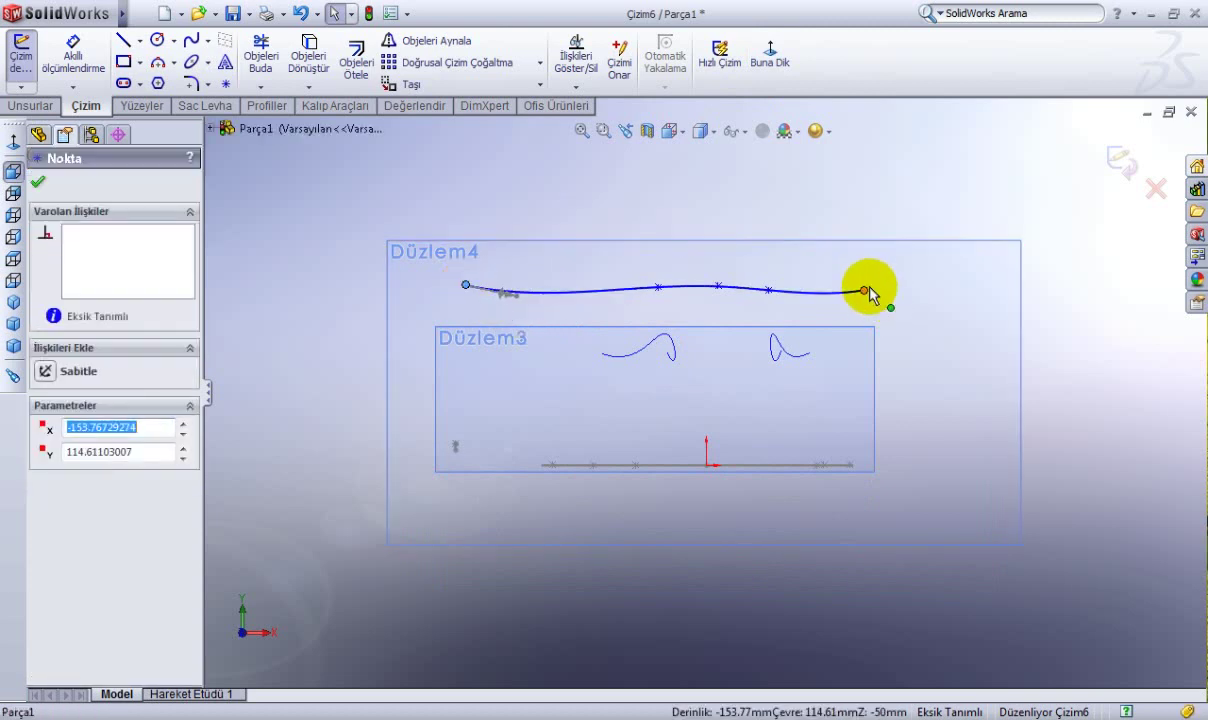
pyautogui.moveTo(866, 290); pyautogui.dragTo(955, 283)
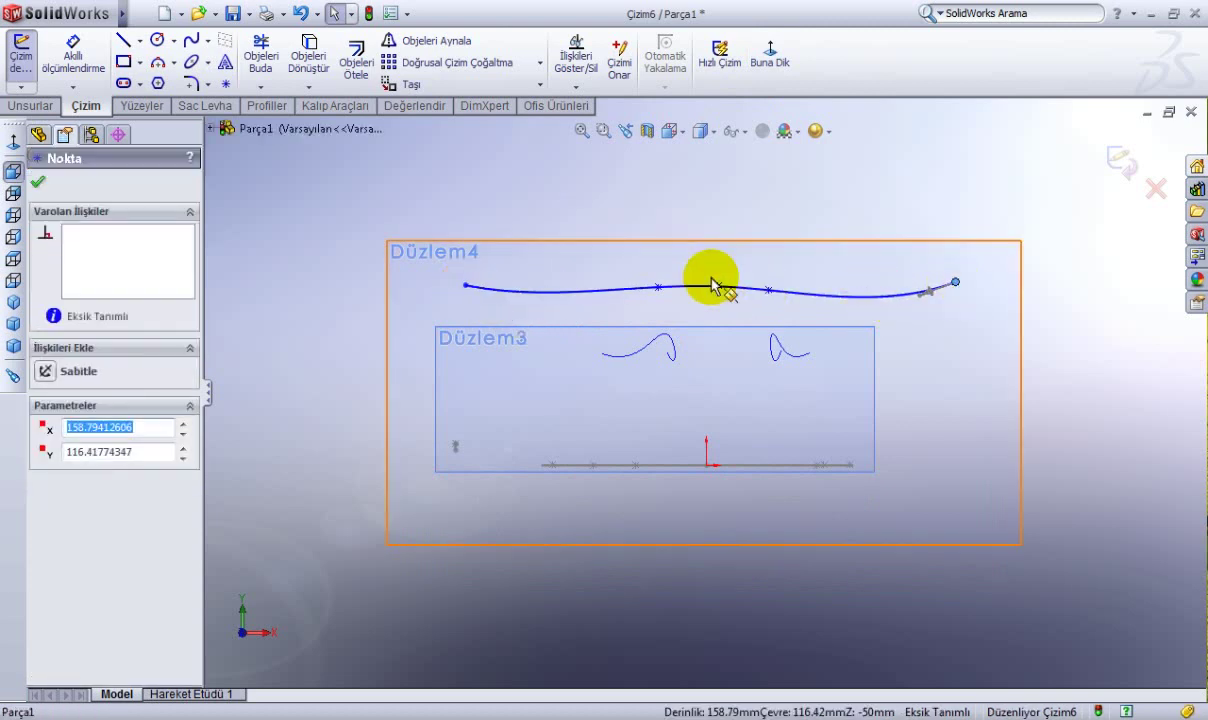
# Select a spline point together with the left guide curve.
pyautogui.click(657, 289)
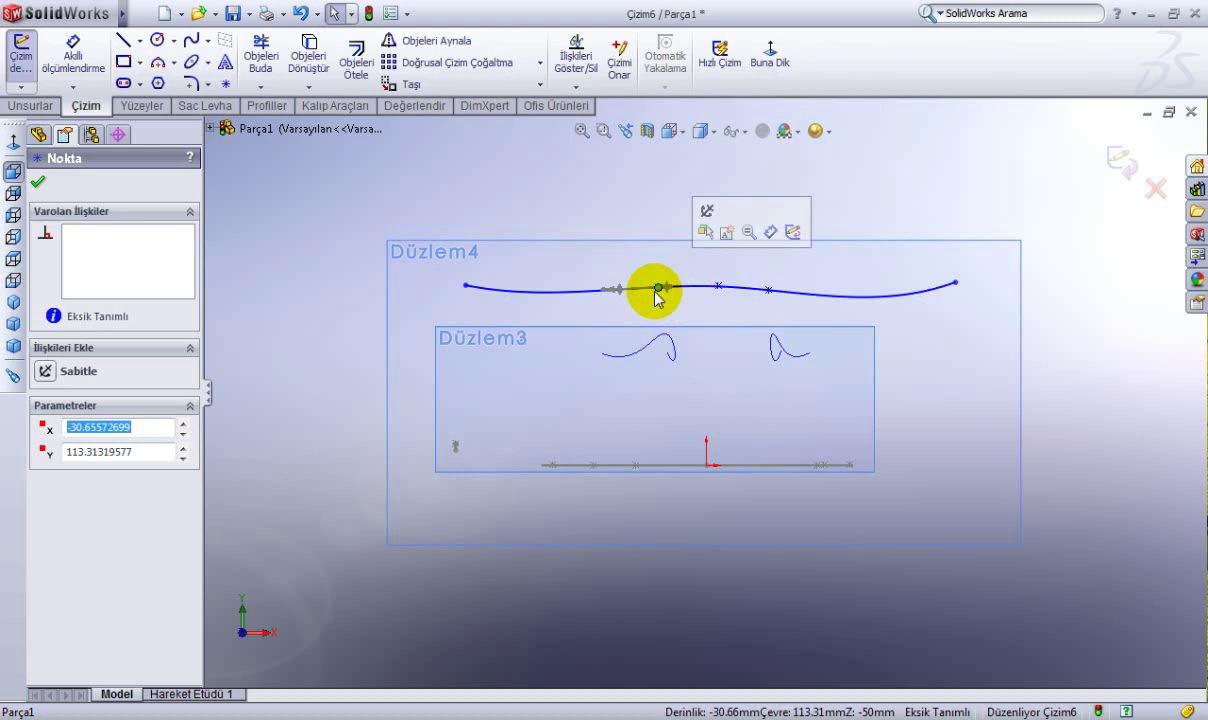
pyautogui.keyDown('ctrl'); pyautogui.click(666, 343); pyautogui.keyUp('ctrl')
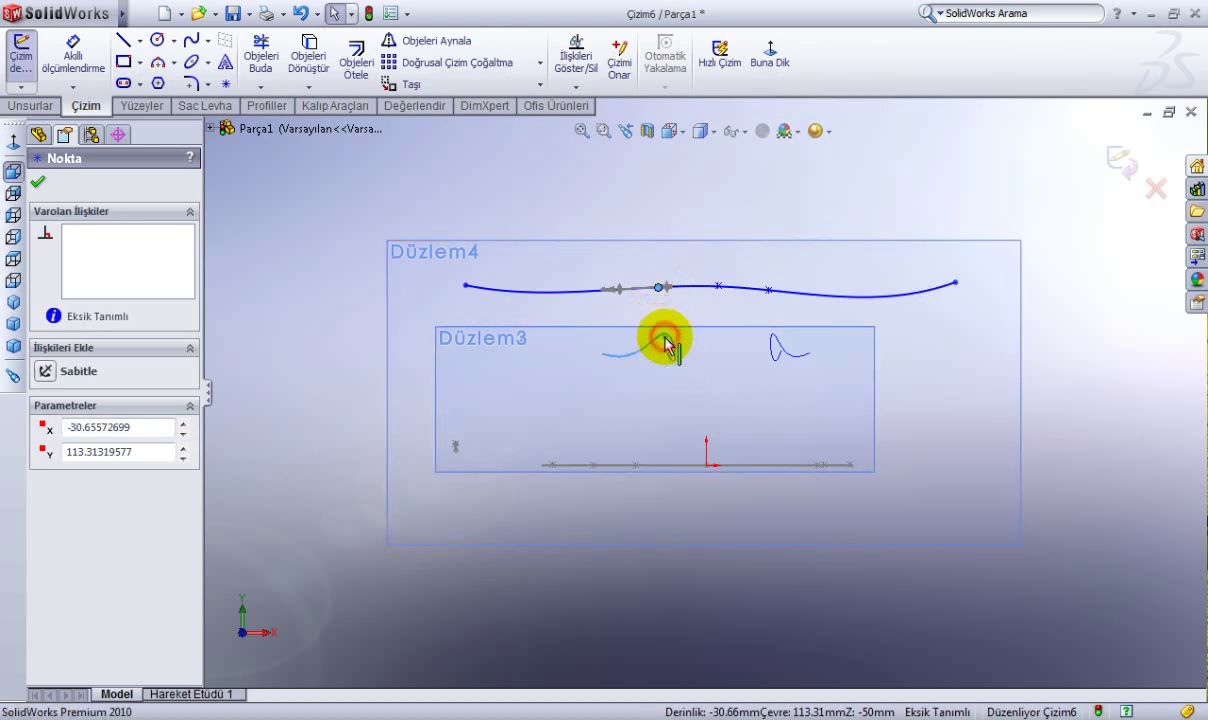
pyautogui.moveTo(607, 369); pyautogui.dragTo(576, 384, button='middle')
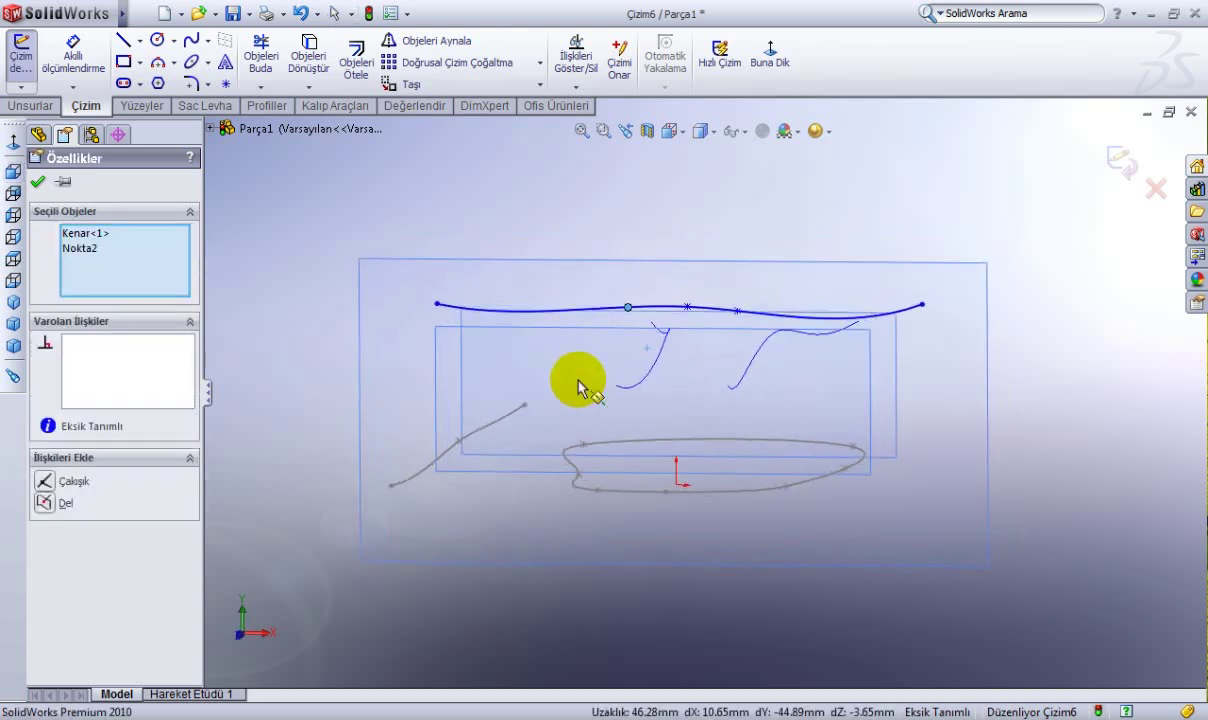
# Pierce one spline point onto each of the two guide curves.
pyautogui.click(49, 505)
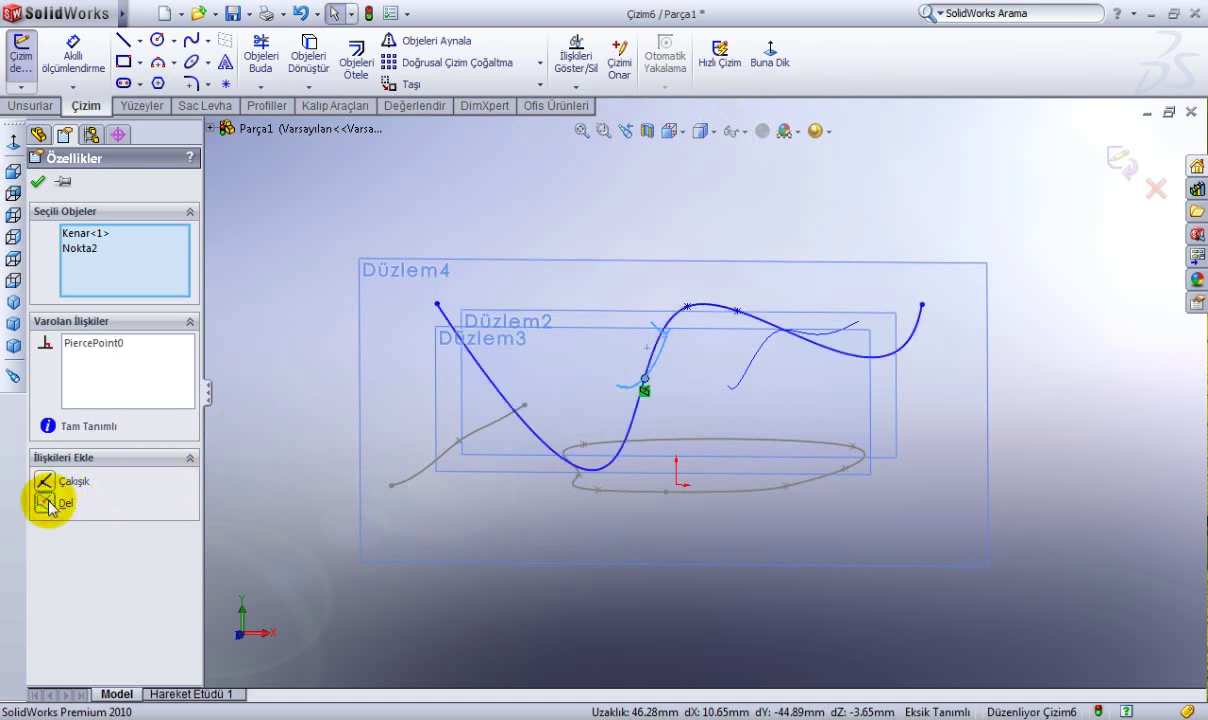
pyautogui.click(772, 57)
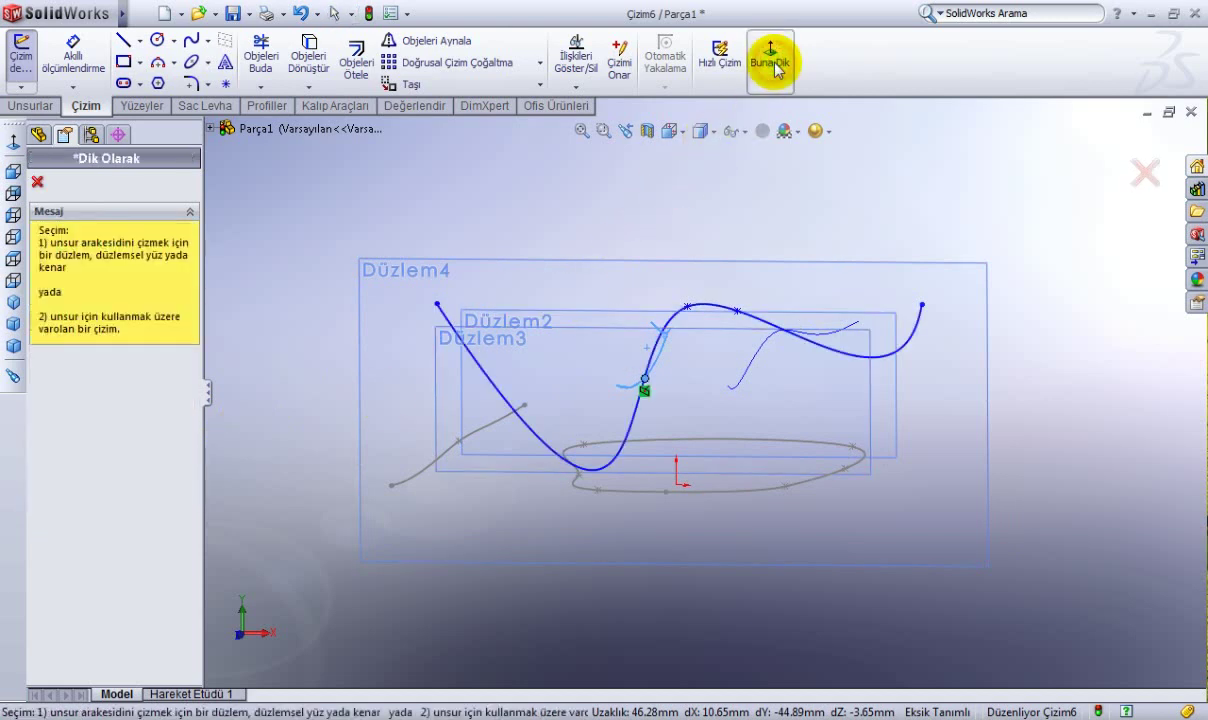
pyautogui.click(388, 318)
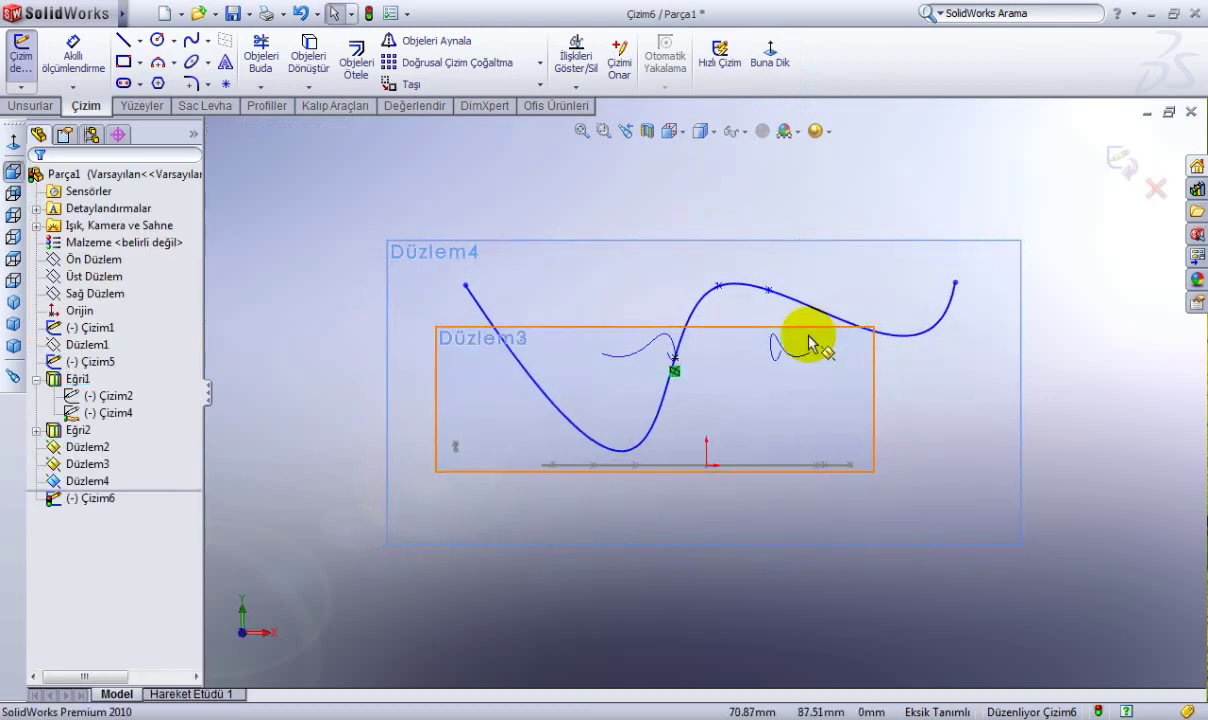
pyautogui.click(768, 292)
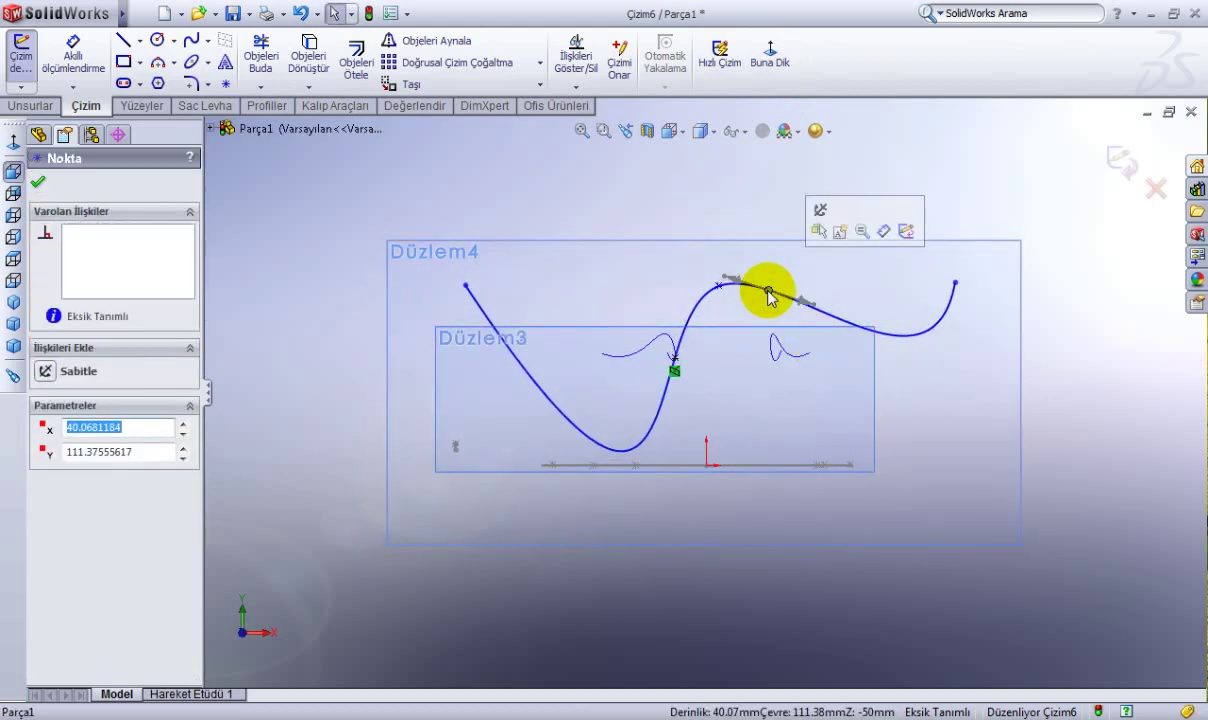
pyautogui.keyDown('ctrl'); pyautogui.click(806, 360); pyautogui.keyUp('ctrl')
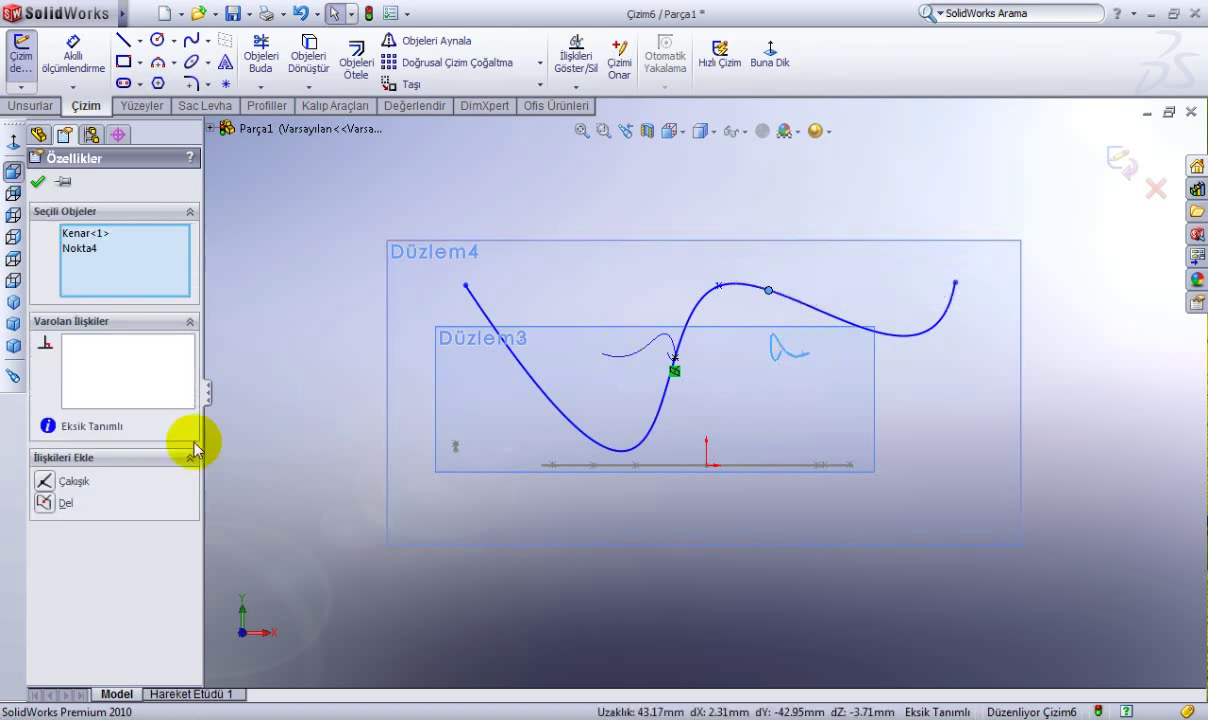
pyautogui.click(49, 505)
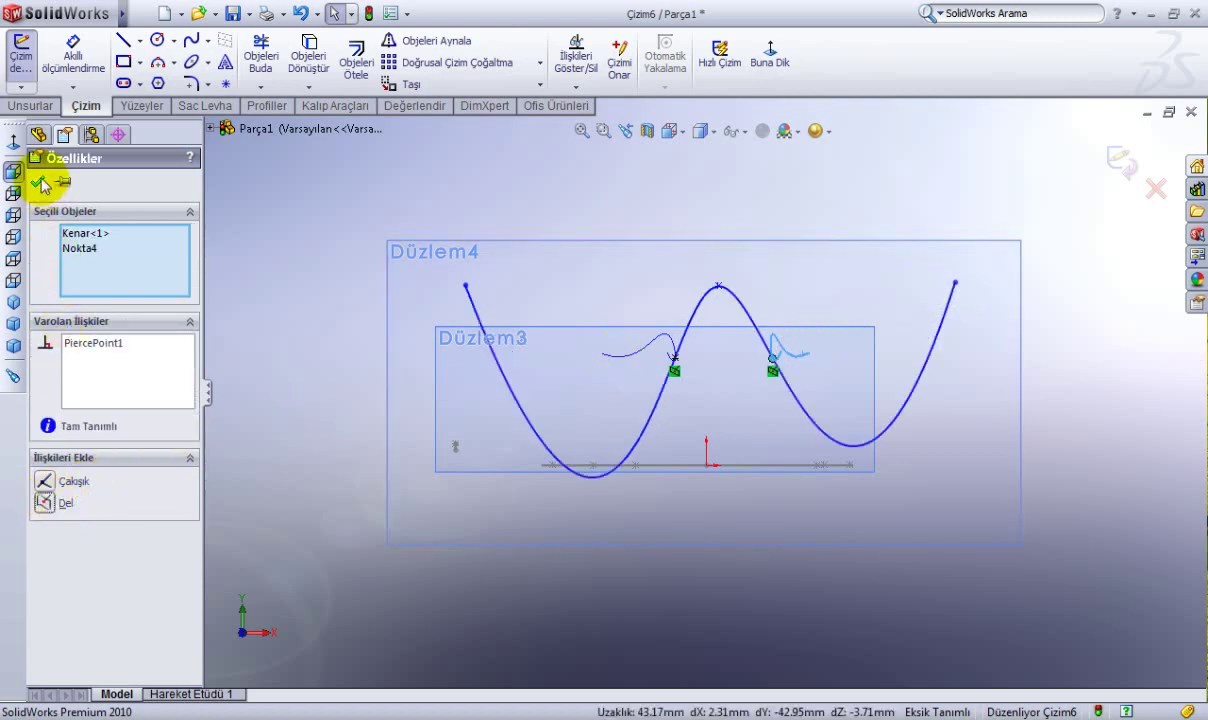
pyautogui.click(38, 182)
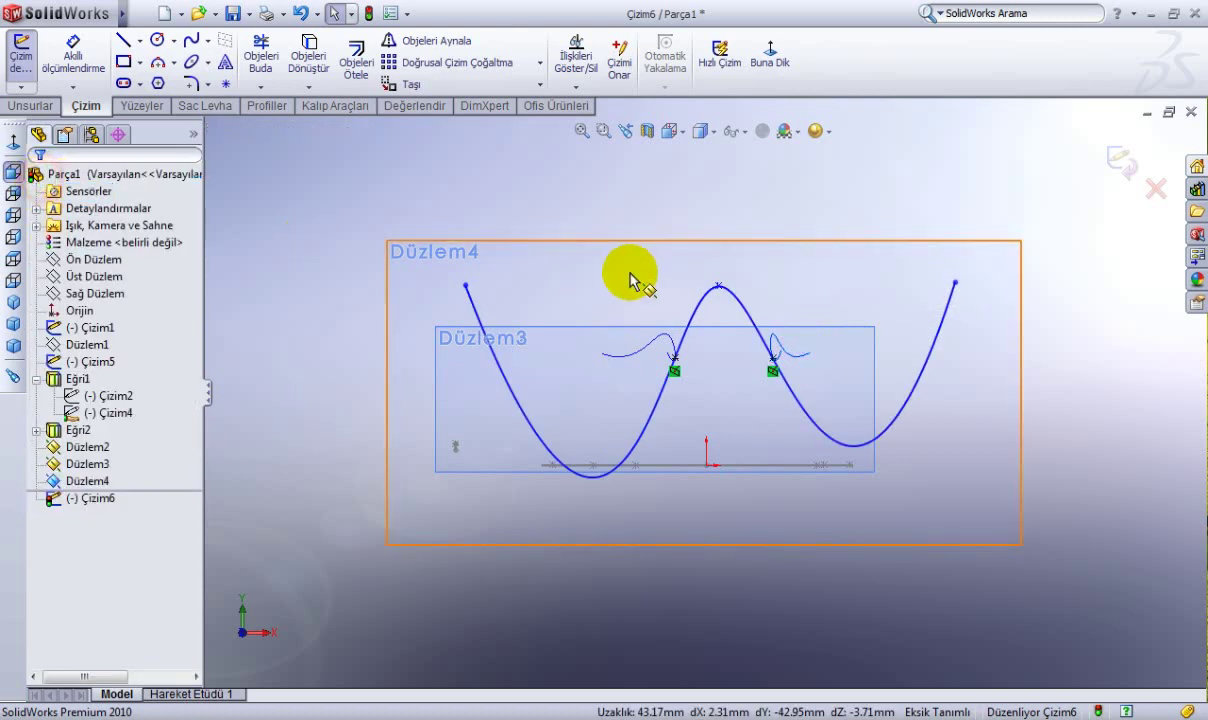
# Flatten the Düzlem4 spline by lowering its middle point and repositioning both endpoints, then check it in 3D.
pyautogui.click(541, 448)
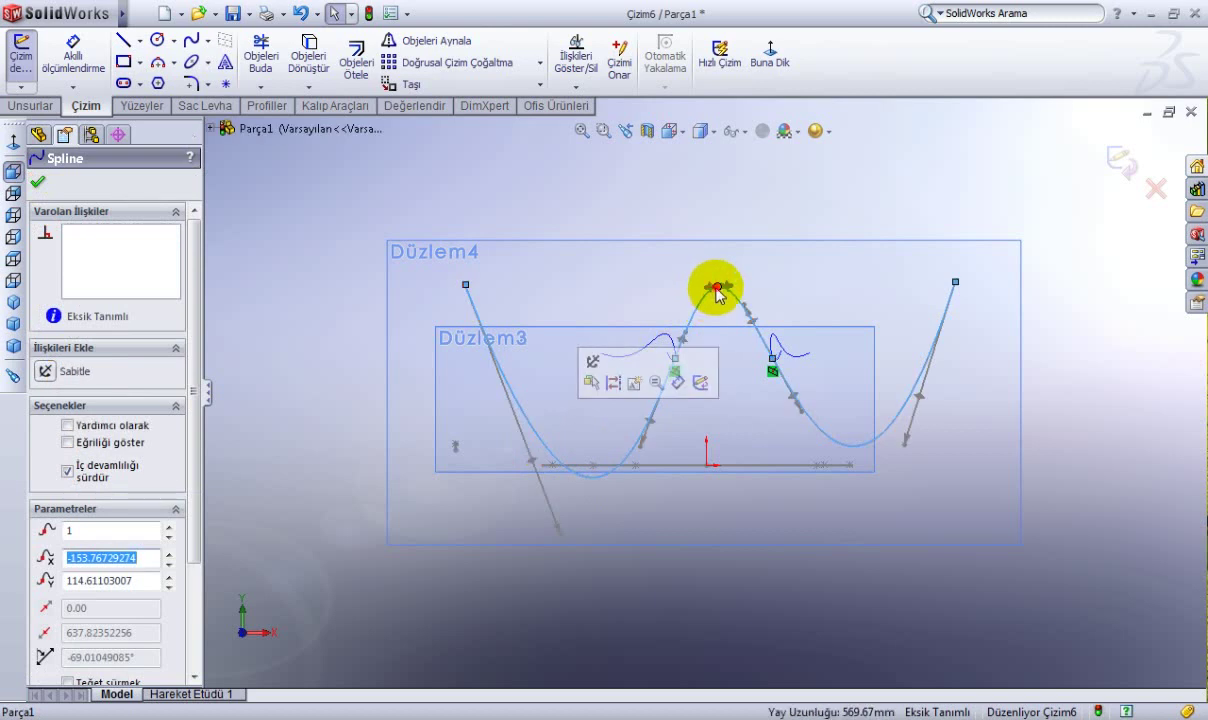
pyautogui.moveTo(716, 288)
pyautogui.mouseDown()
pyautogui.moveTo(719, 360)
pyautogui.moveTo(729, 361)
pyautogui.moveTo(718, 366)
pyautogui.mouseUp()
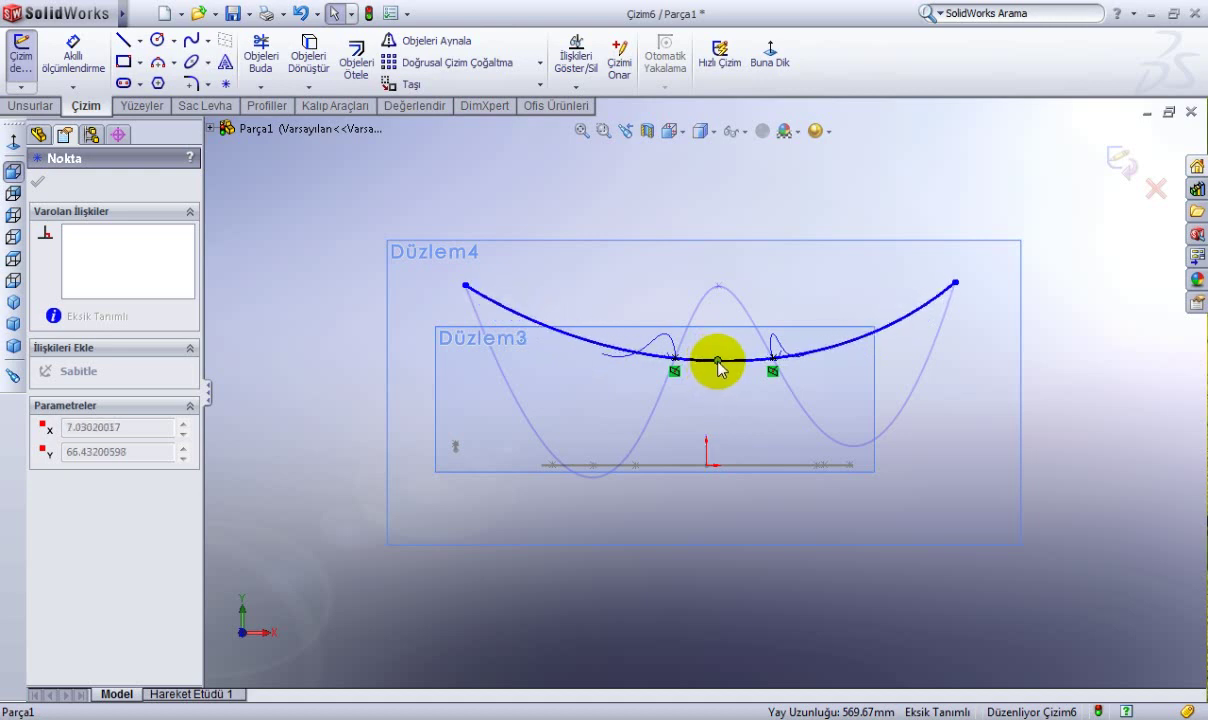
pyautogui.scroll(-3, 718, 366)
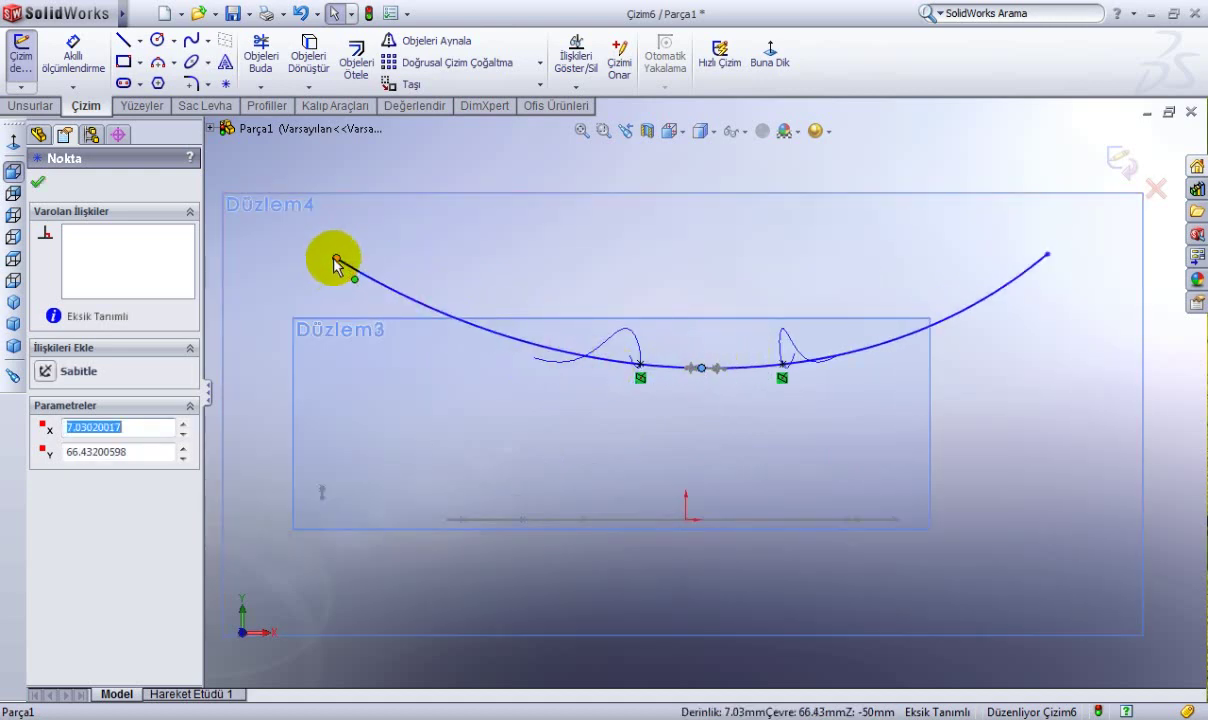
pyautogui.moveTo(335, 258); pyautogui.dragTo(319, 313)
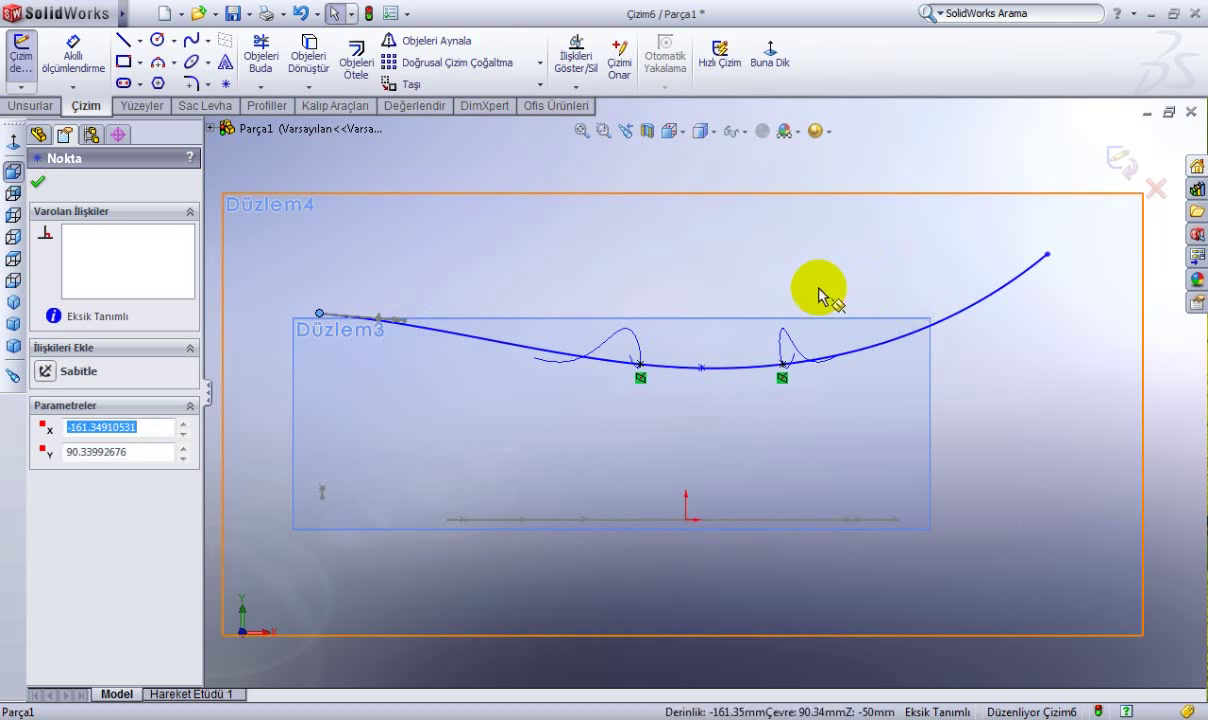
pyautogui.moveTo(1047, 258); pyautogui.dragTo(1081, 302)
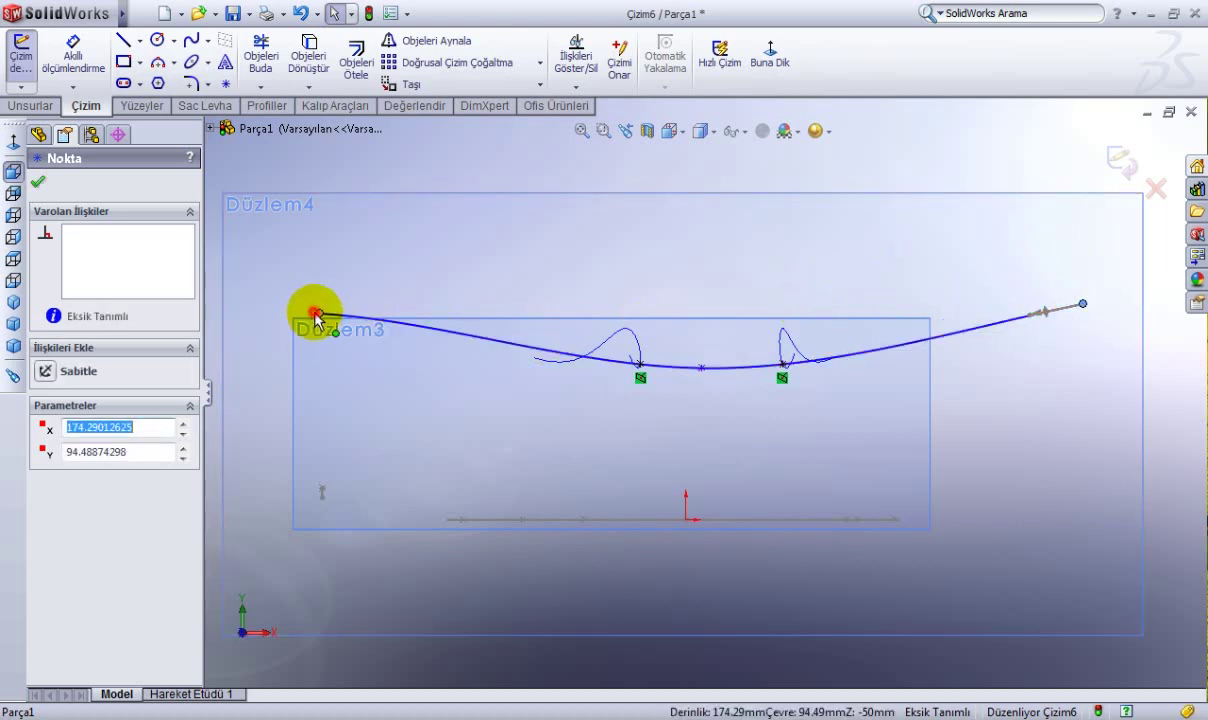
pyautogui.moveTo(319, 313); pyautogui.dragTo(337, 277)
pyautogui.scroll(2, 705, 397)
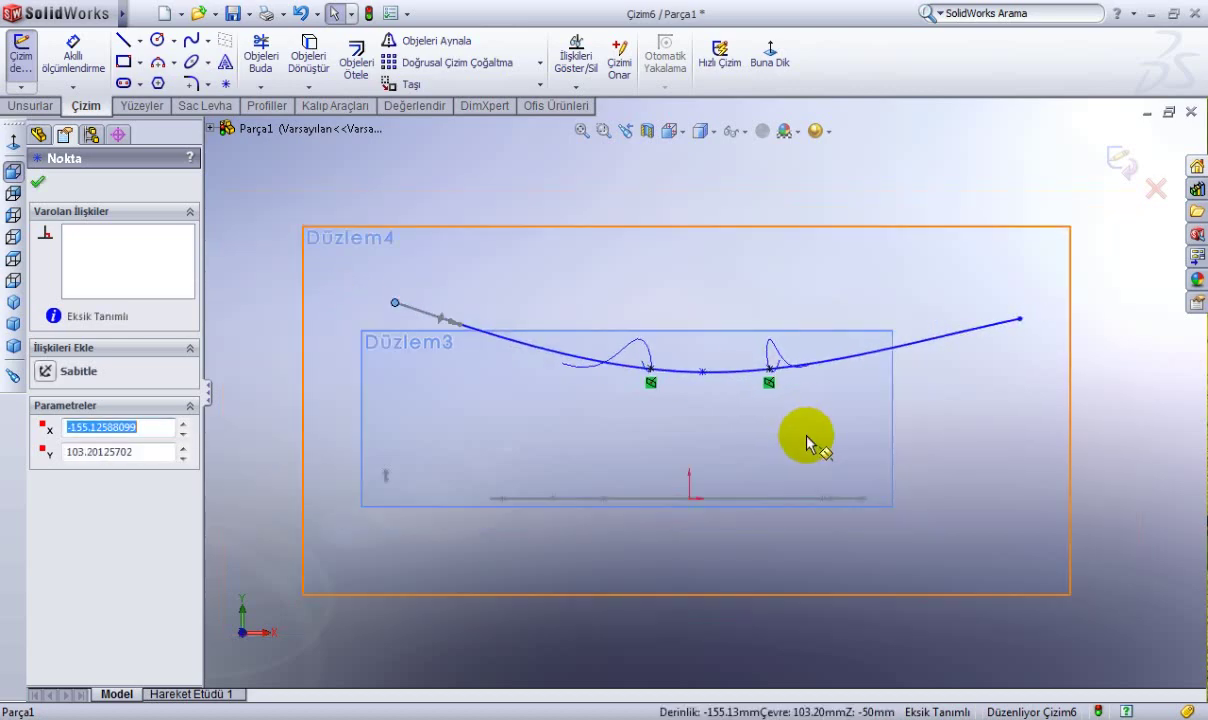
pyautogui.moveTo(722, 372); pyautogui.dragTo(1070, 224, button='middle')
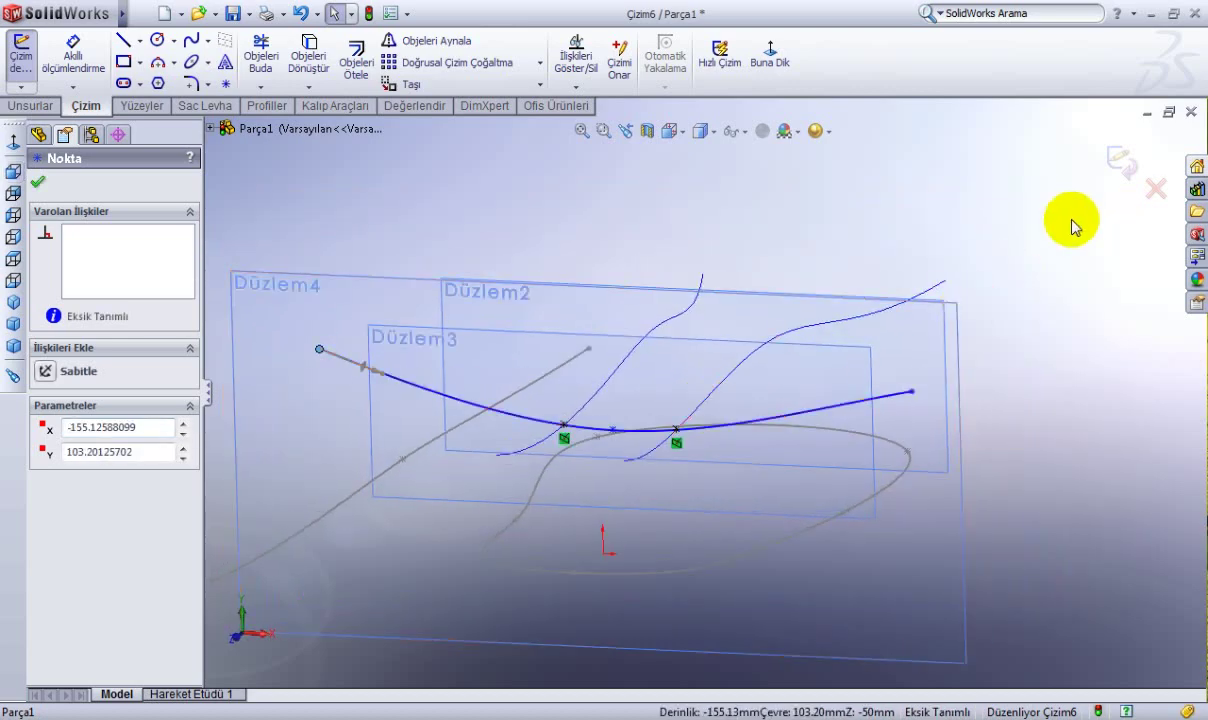
# Close the Çizim6 sketch and hide plane Düzlem4.
pyautogui.click(1122, 168)
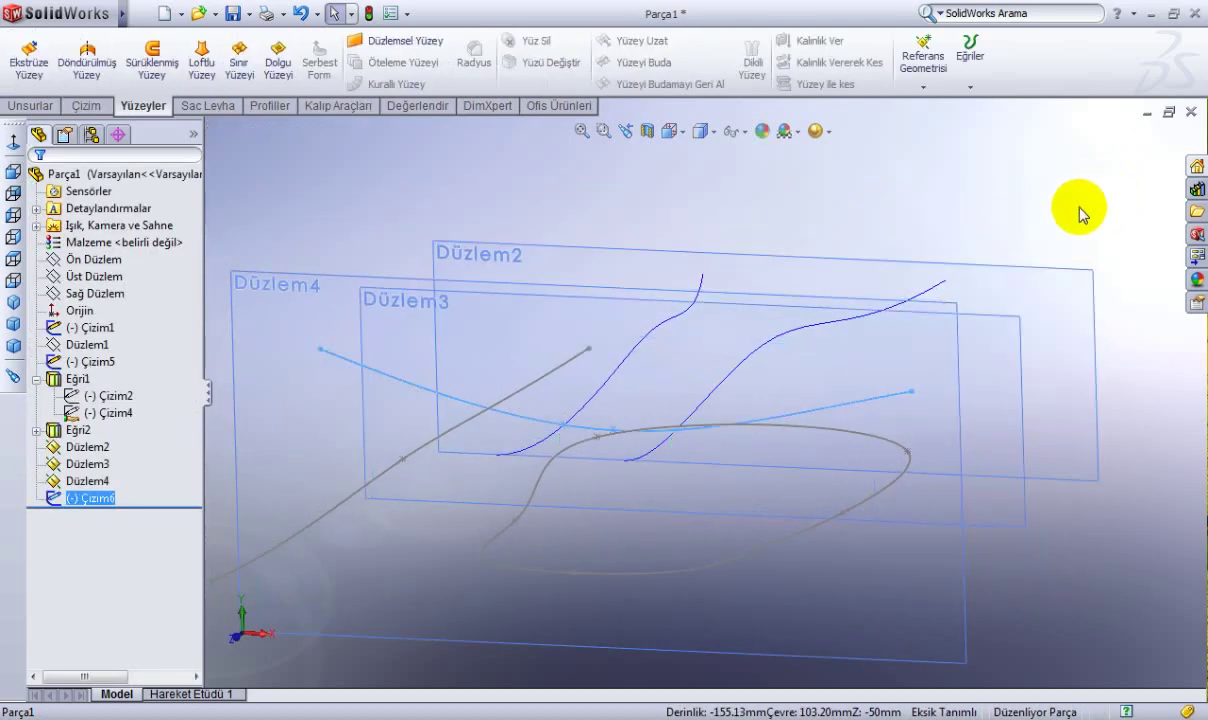
pyautogui.rightClick(434, 350)
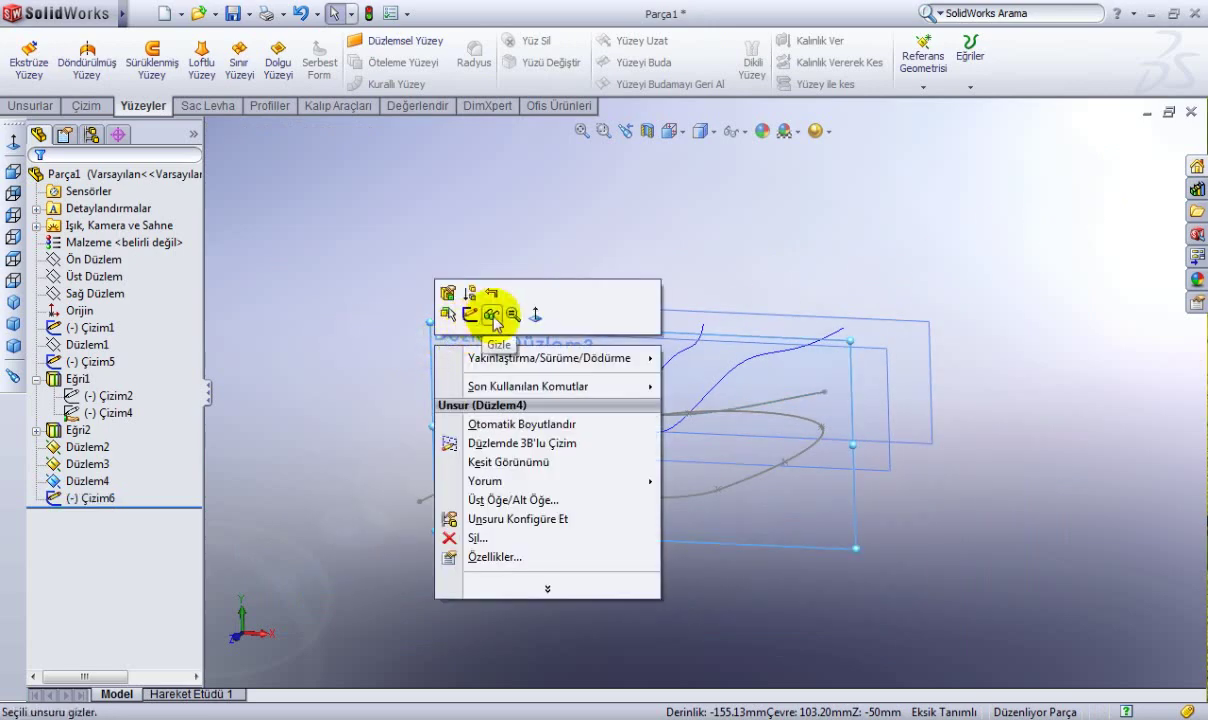
pyautogui.click(494, 320)
# Start a new sketch on plane Düzlem3.
pyautogui.moveTo(396, 287)
pyautogui.mouseDown(button='middle')
pyautogui.moveTo(386, 334)
pyautogui.moveTo(332, 356)
pyautogui.moveTo(399, 350)
pyautogui.moveTo(530, 378)
pyautogui.moveTo(440, 359)
pyautogui.moveTo(396, 375)
pyautogui.moveTo(434, 369)
pyautogui.moveTo(434, 379)
pyautogui.mouseUp(button='middle')
pyautogui.click(539, 324)
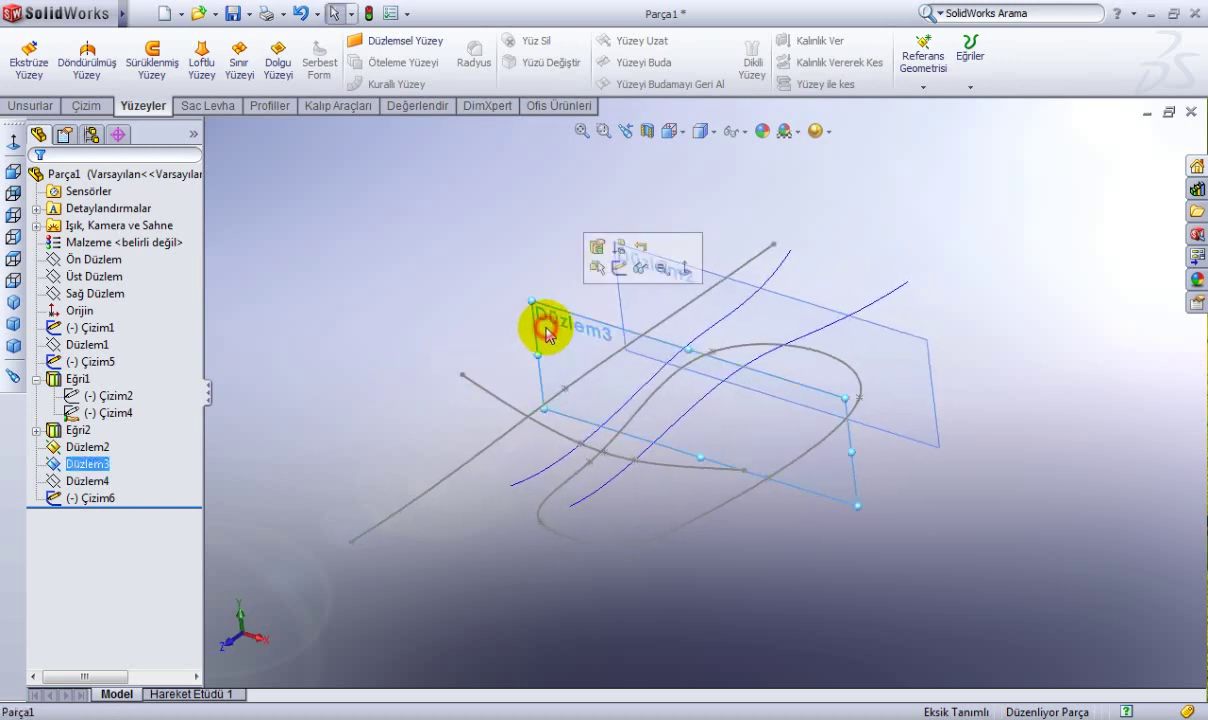
pyautogui.click(615, 271)
# Viewing Düzlem3 face-on, draw a five-point spline left to right and drag its start point further left and up.
pyautogui.click(770, 52)
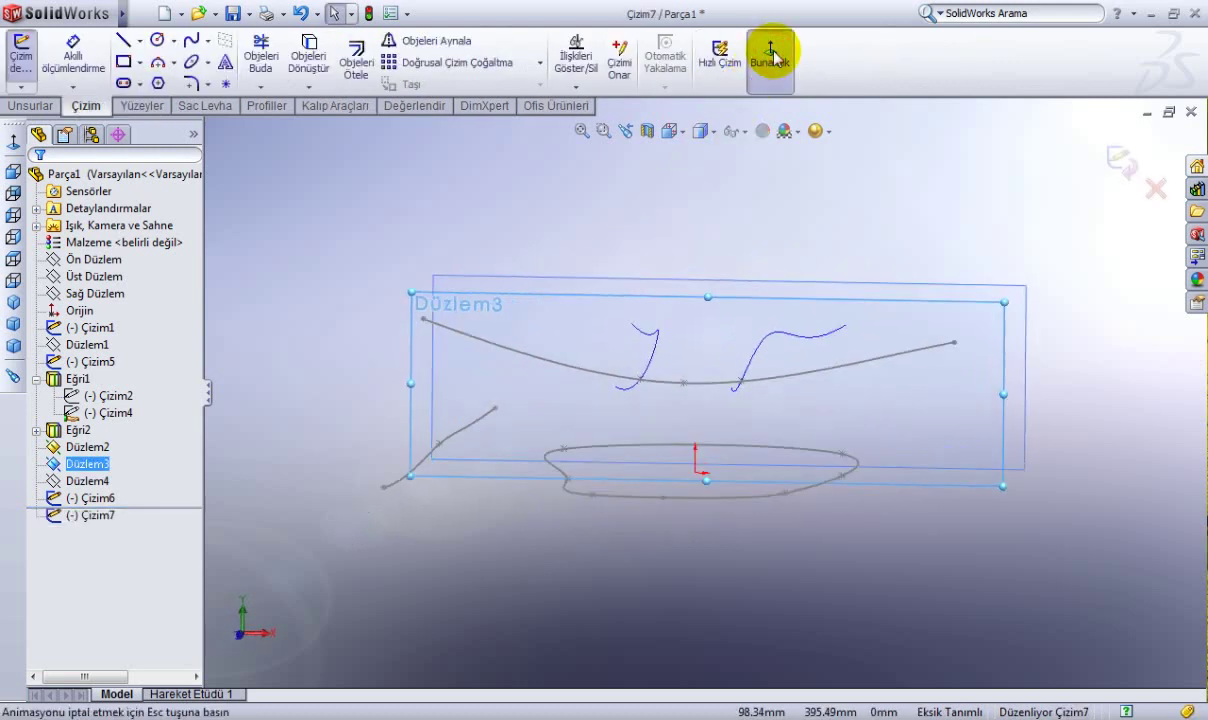
pyautogui.click(191, 40)
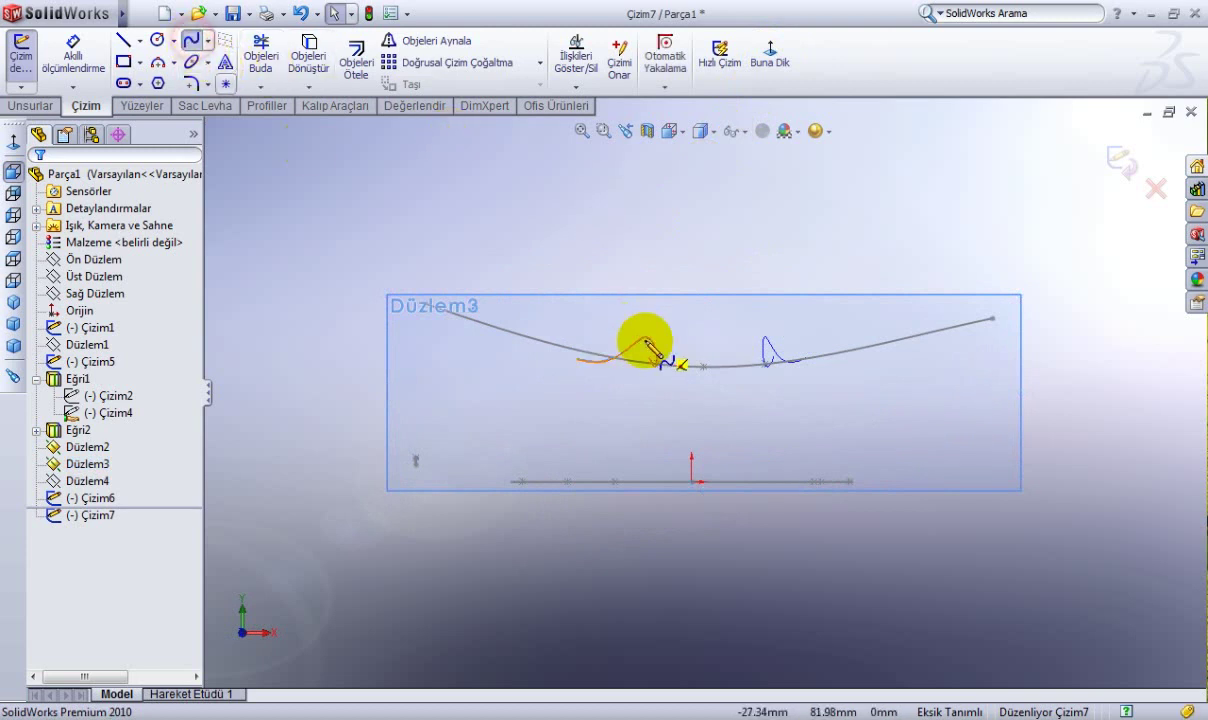
pyautogui.scroll(-2, 639, 342)
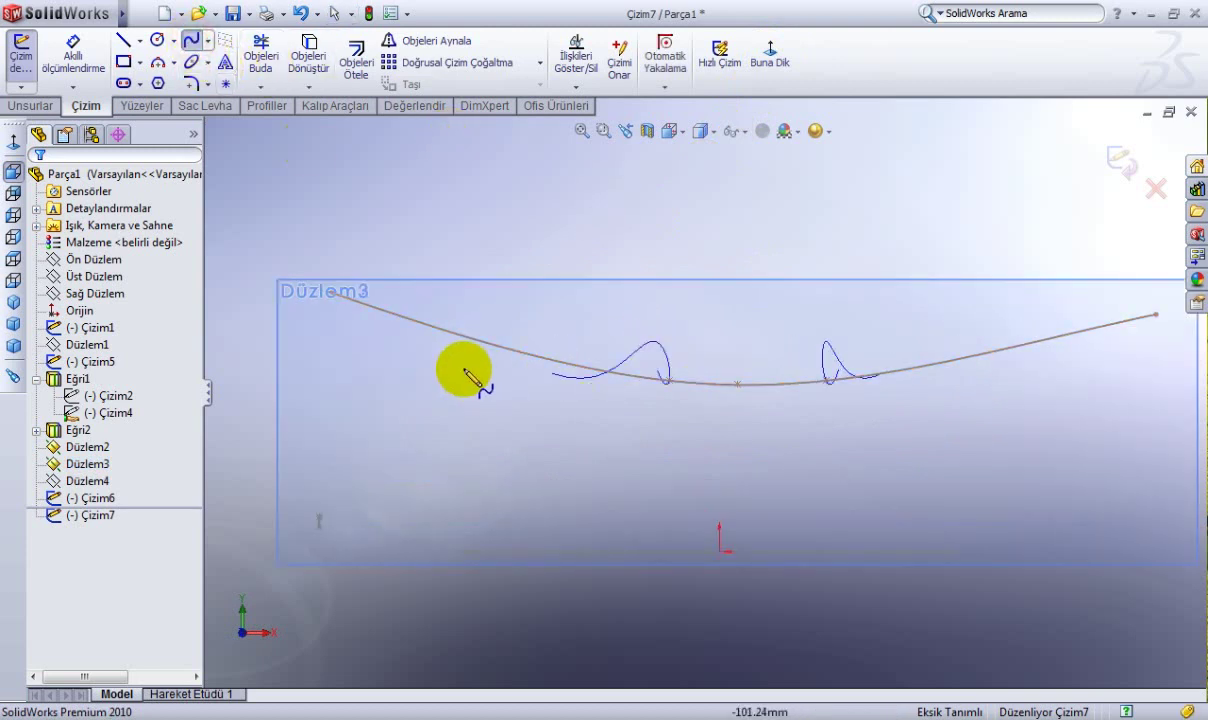
pyautogui.click(458, 311)
pyautogui.click(646, 302)
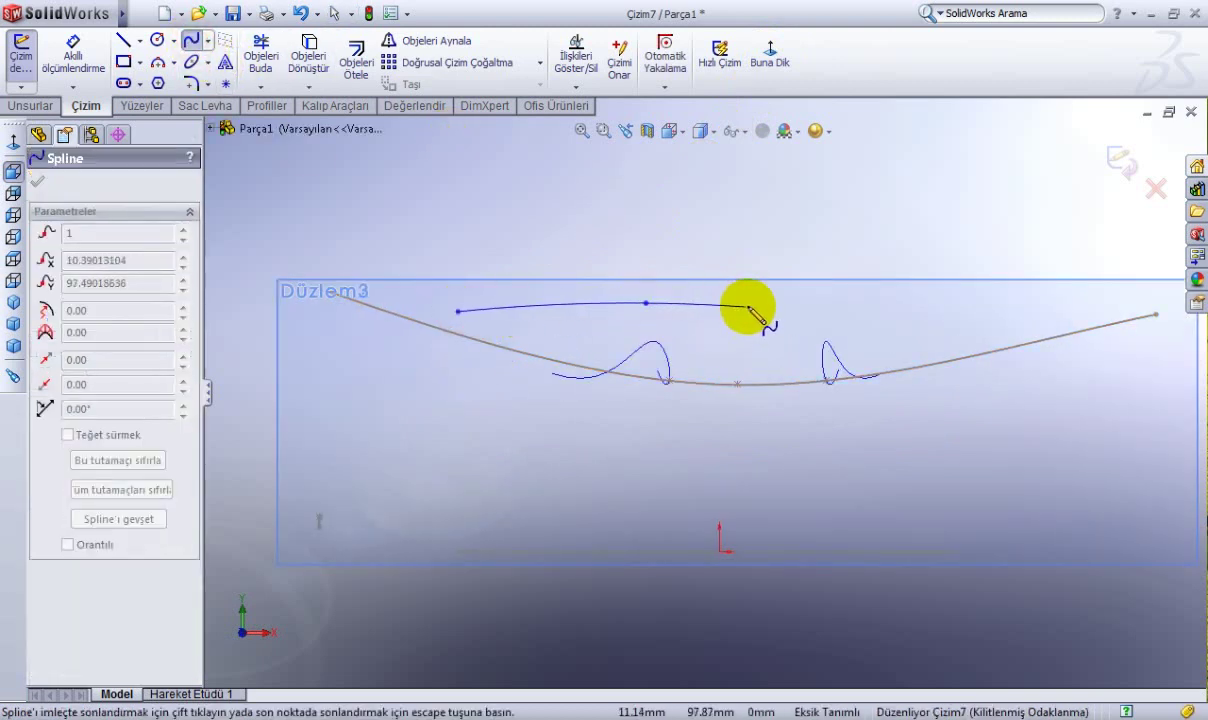
pyautogui.click(748, 307)
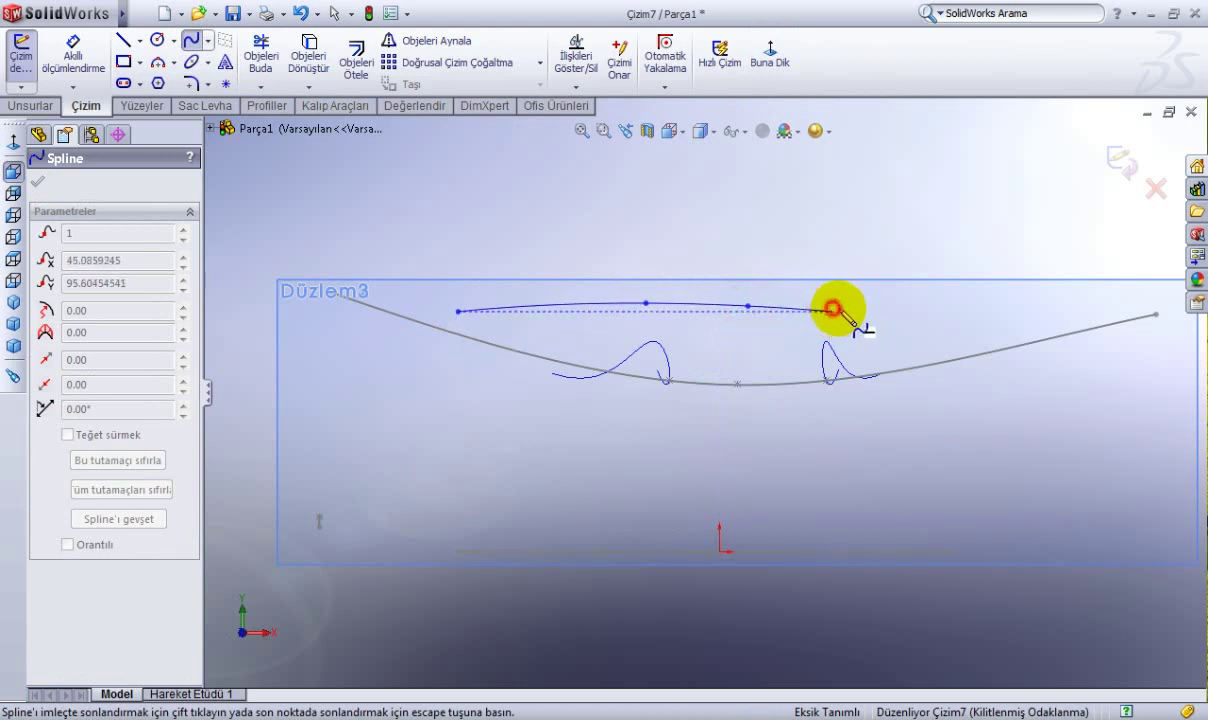
pyautogui.click(833, 310)
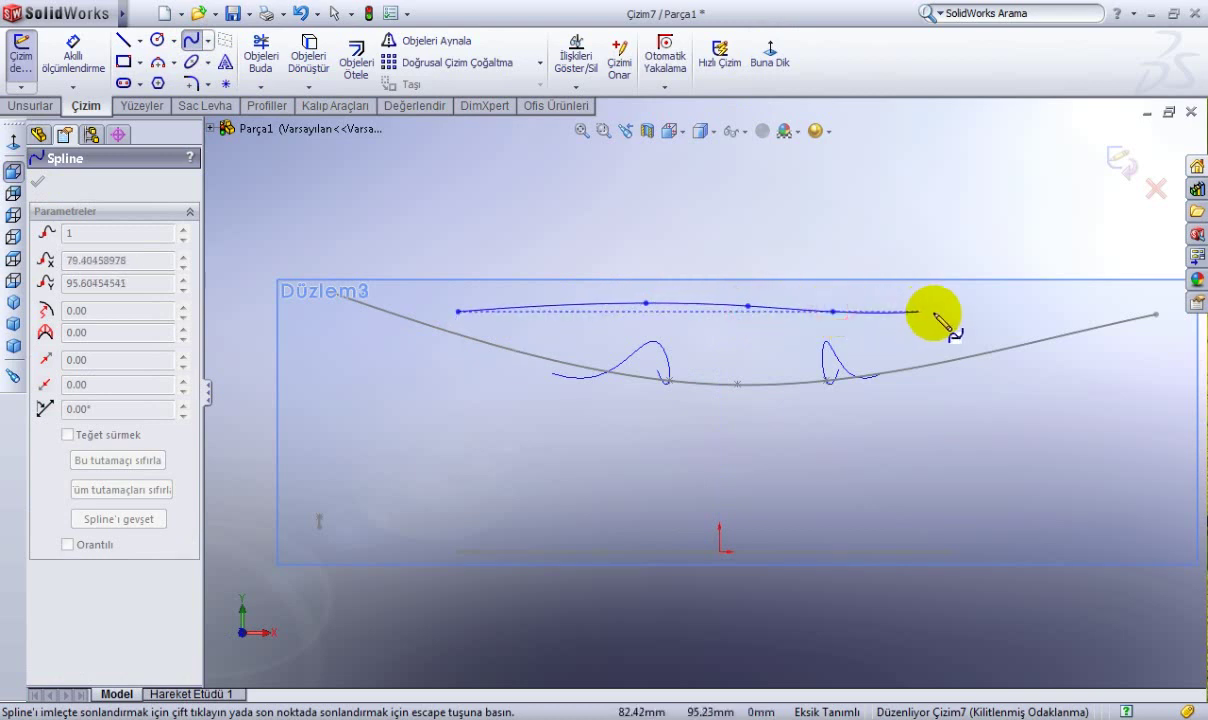
pyautogui.doubleClick(1119, 291)
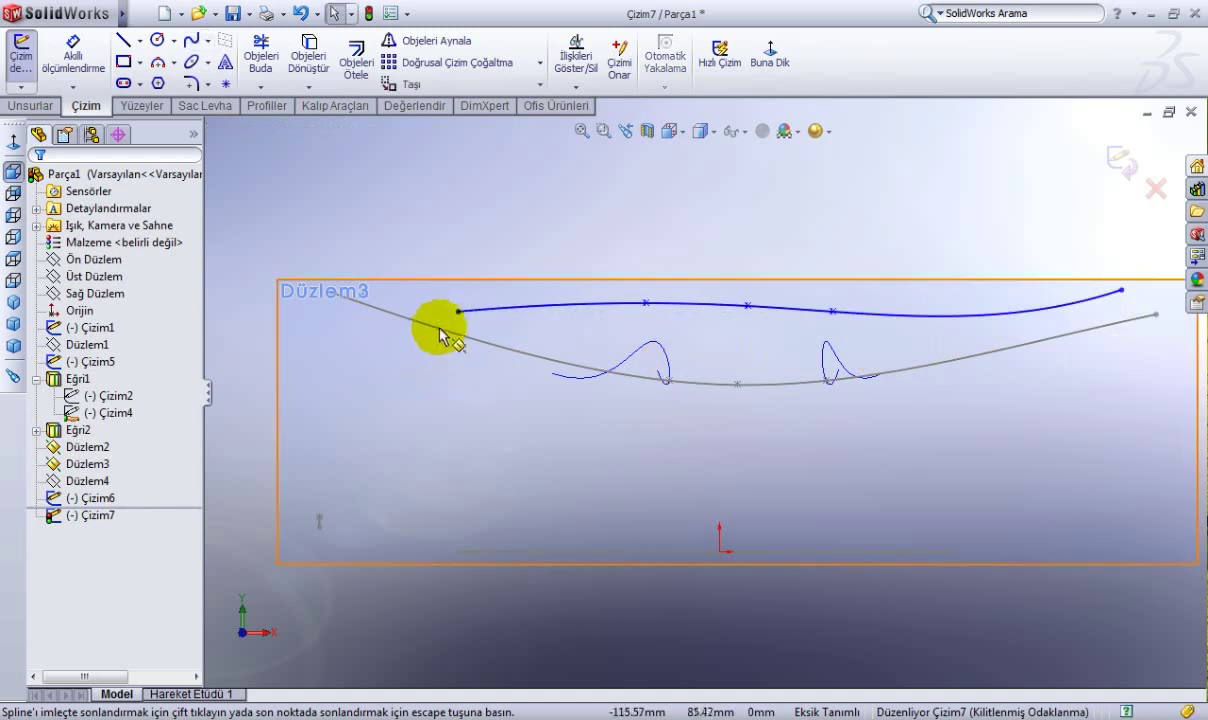
pyautogui.moveTo(457, 312); pyautogui.dragTo(326, 268)
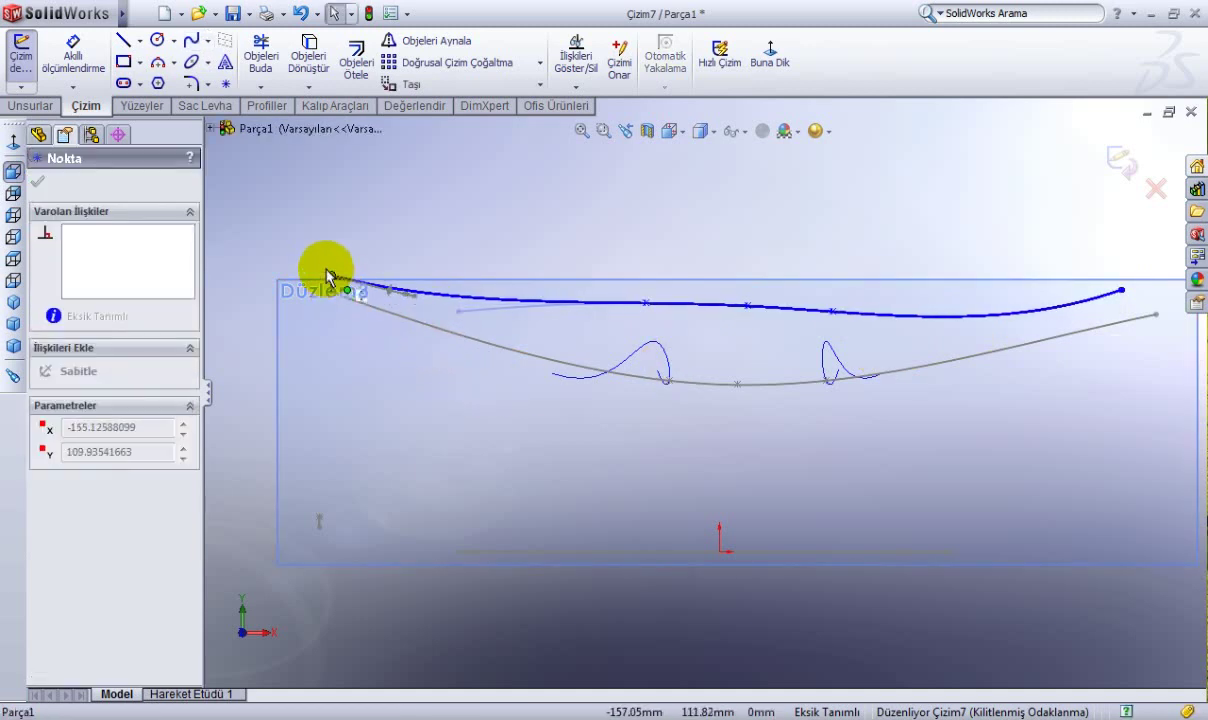
# Pierce the two spline points onto the two guide curves, then pull the spline's top point down.
pyautogui.click(646, 303)
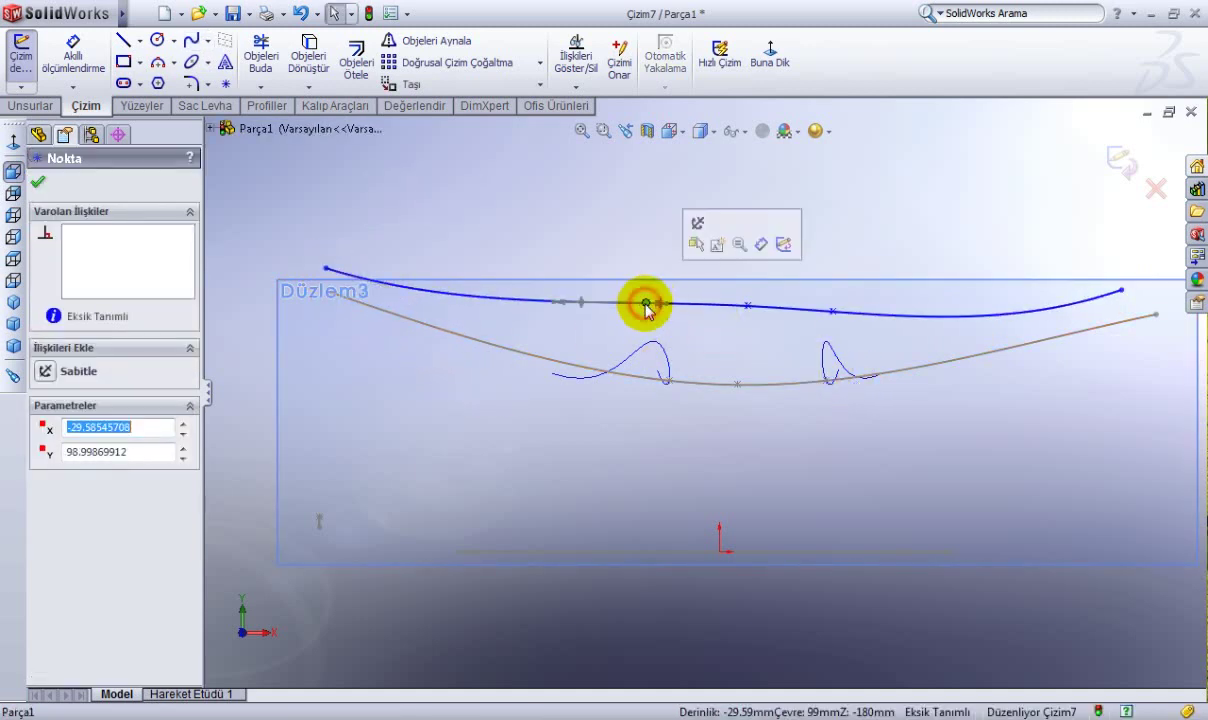
pyautogui.keyDown('ctrl'); pyautogui.click(654, 351); pyautogui.keyUp('ctrl')
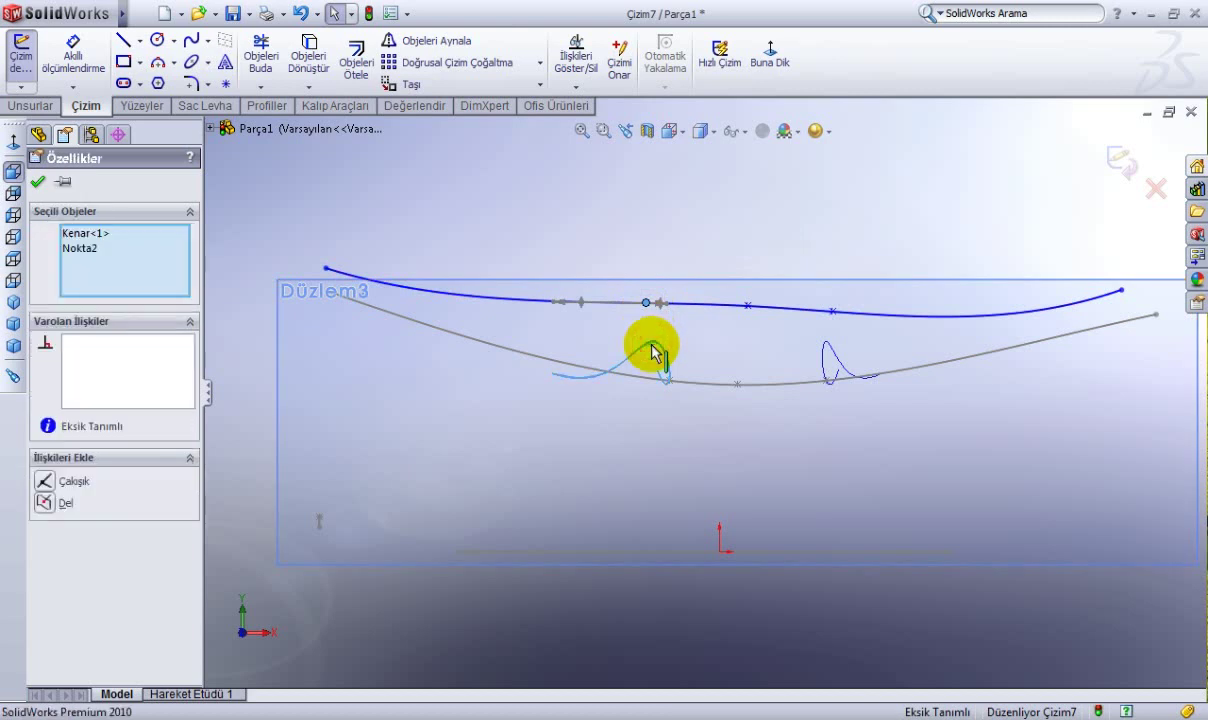
pyautogui.click(726, 264)
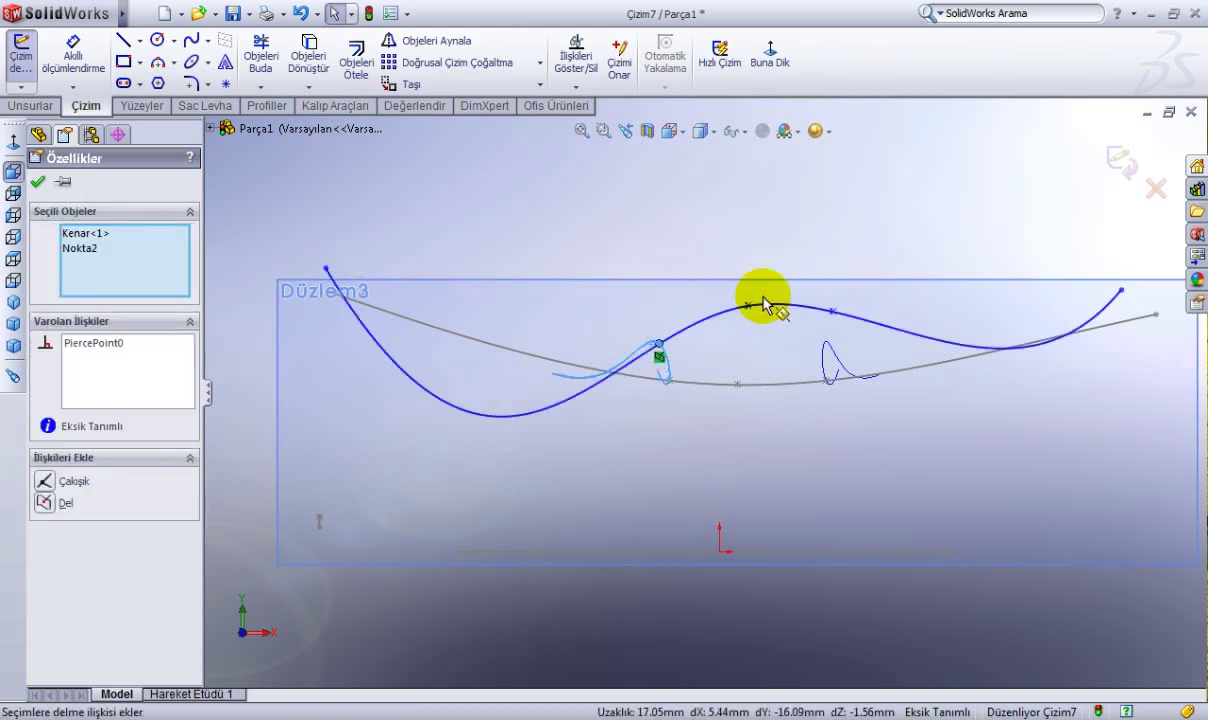
pyautogui.click(829, 345)
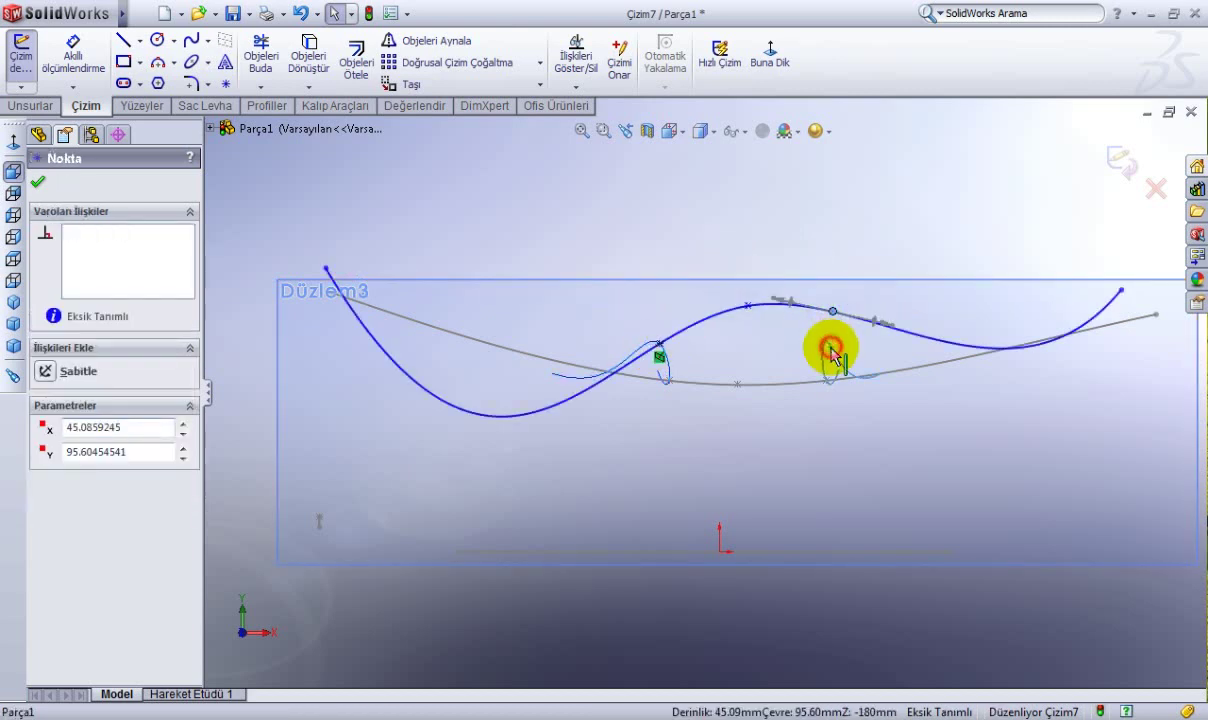
pyautogui.keyDown('ctrl'); pyautogui.click(852, 302); pyautogui.keyUp('ctrl')
pyautogui.click(905, 268)
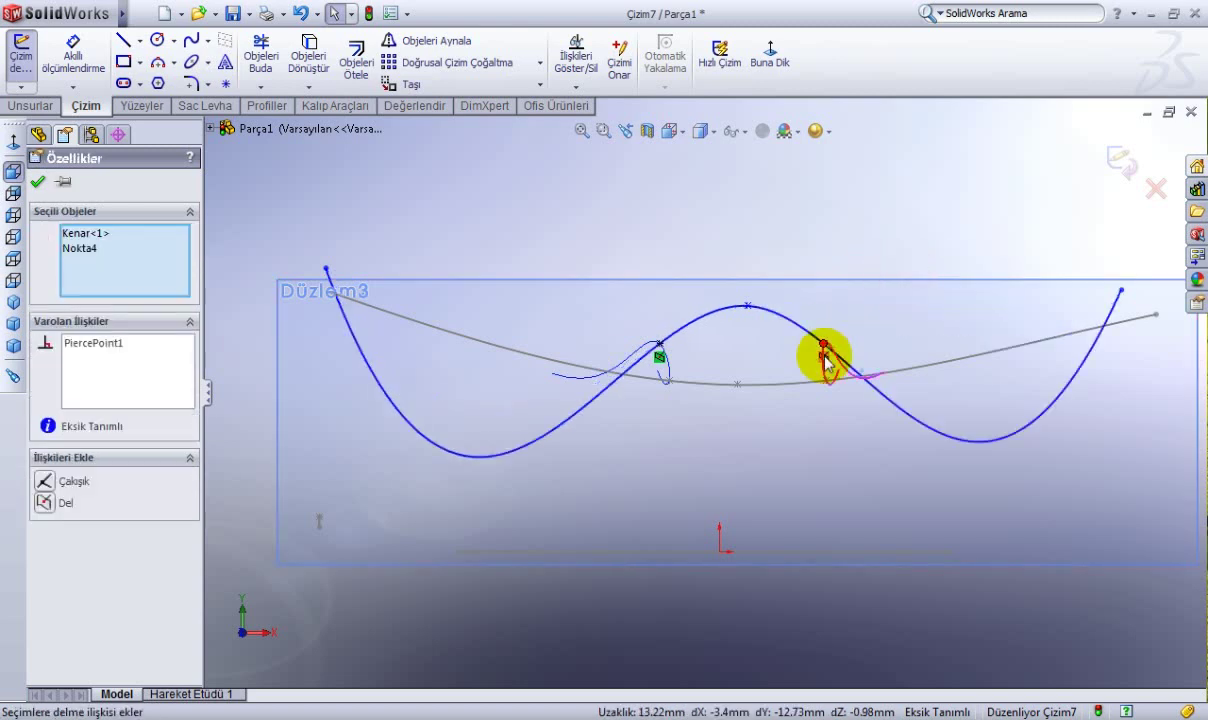
pyautogui.moveTo(748, 305); pyautogui.dragTo(689, 338)
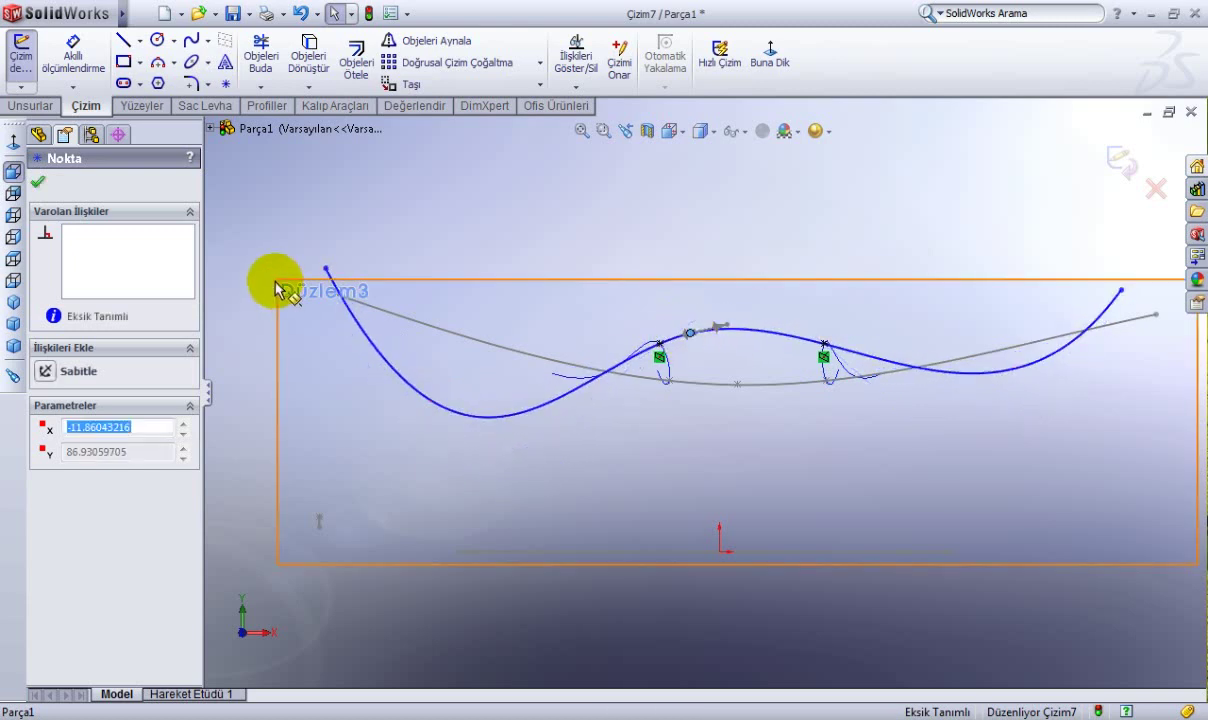
# Reshape both ends of the Düzlem3 spline and shift its peak point to the left.
pyautogui.click(463, 428)
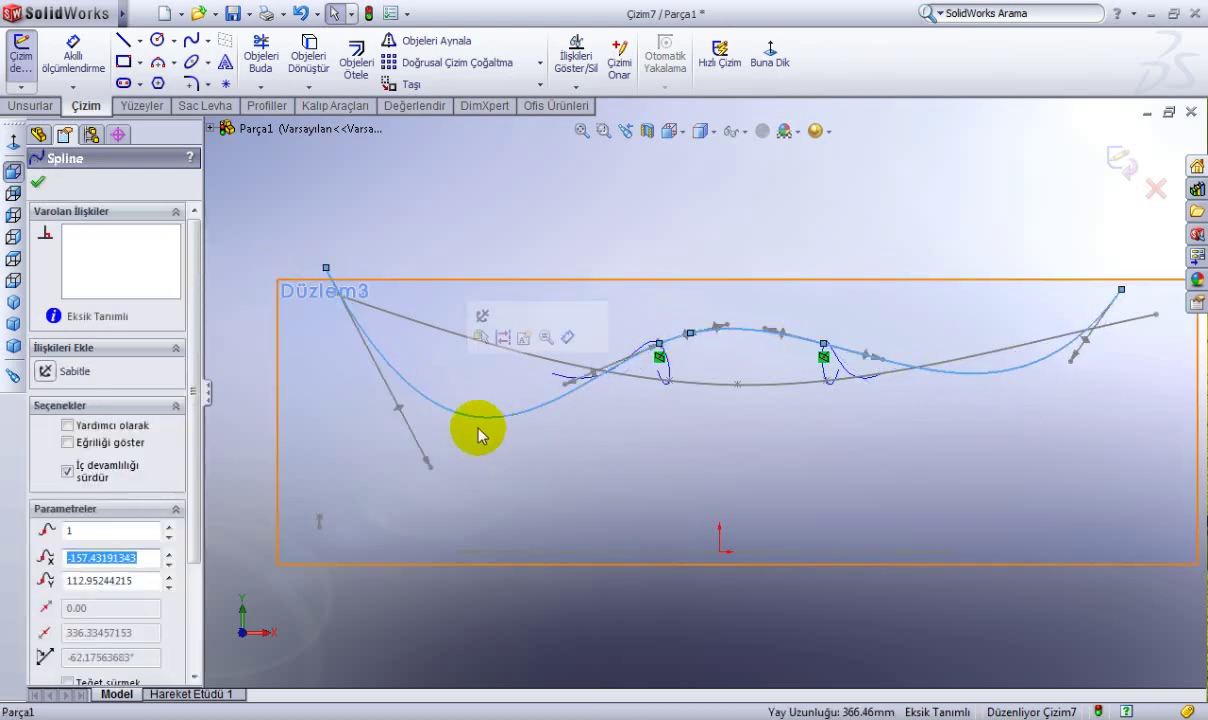
pyautogui.moveTo(432, 468); pyautogui.dragTo(464, 322)
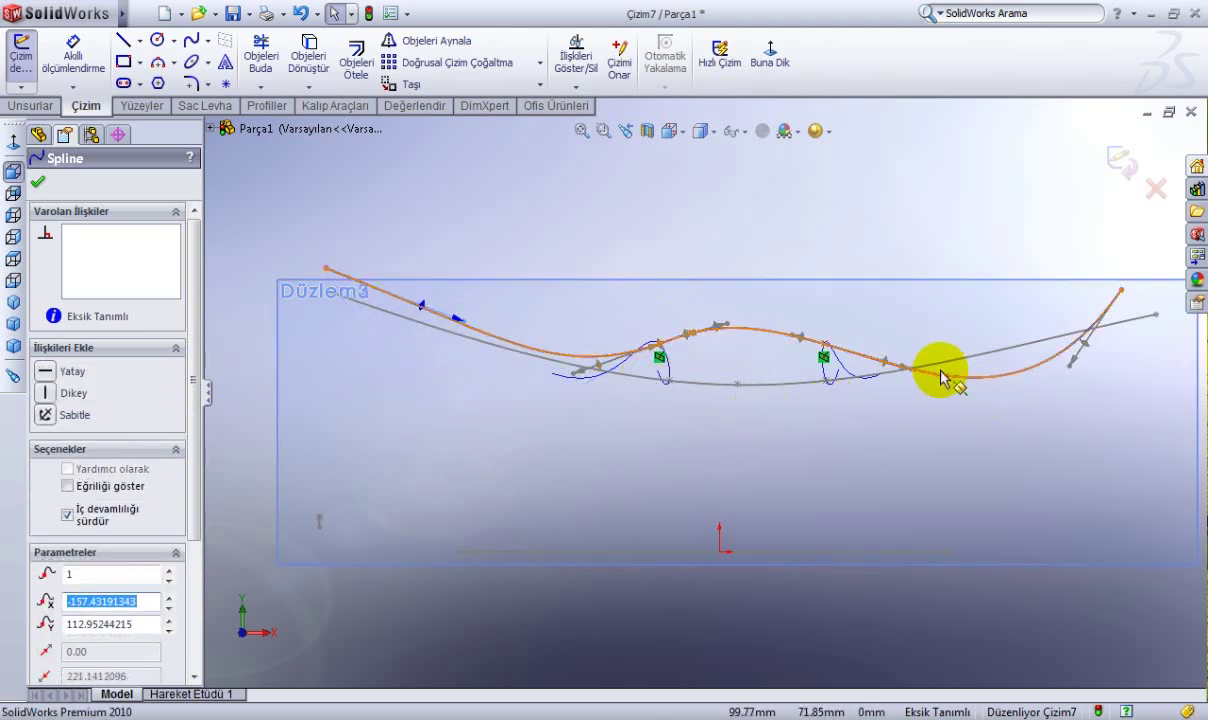
pyautogui.moveTo(1073, 372); pyautogui.dragTo(1064, 360)
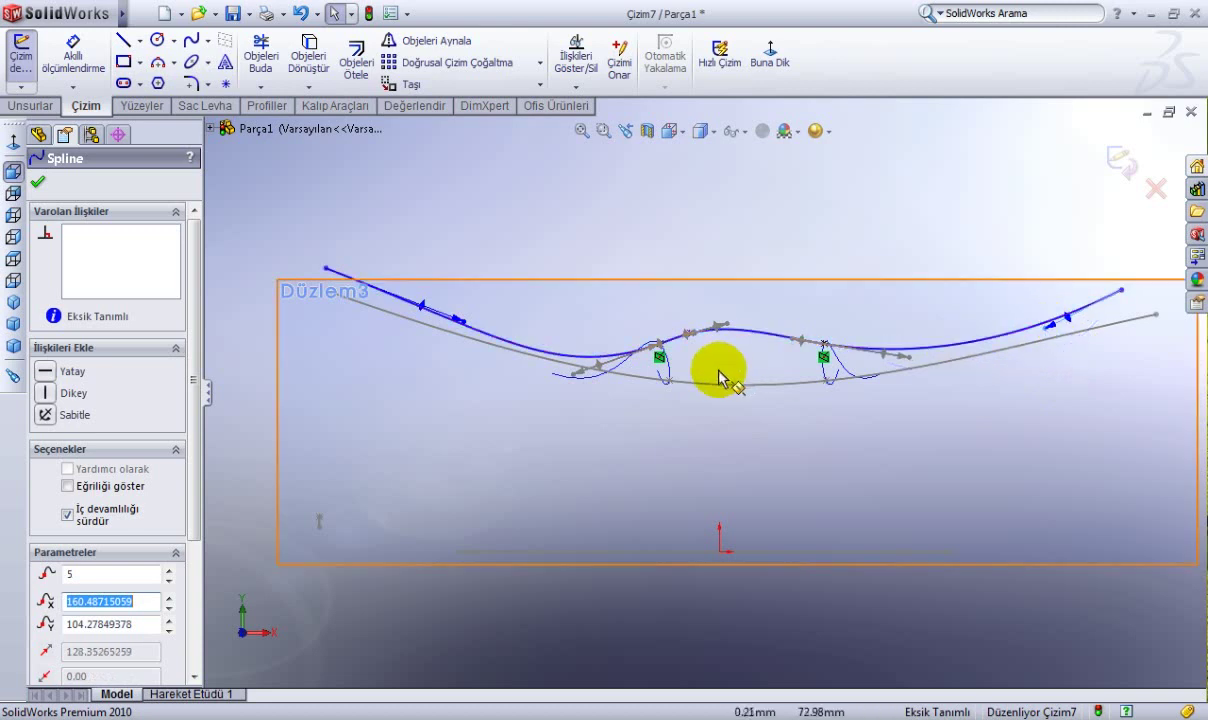
pyautogui.scroll(-2, 714, 372)
pyautogui.scroll(-2, 722, 330)
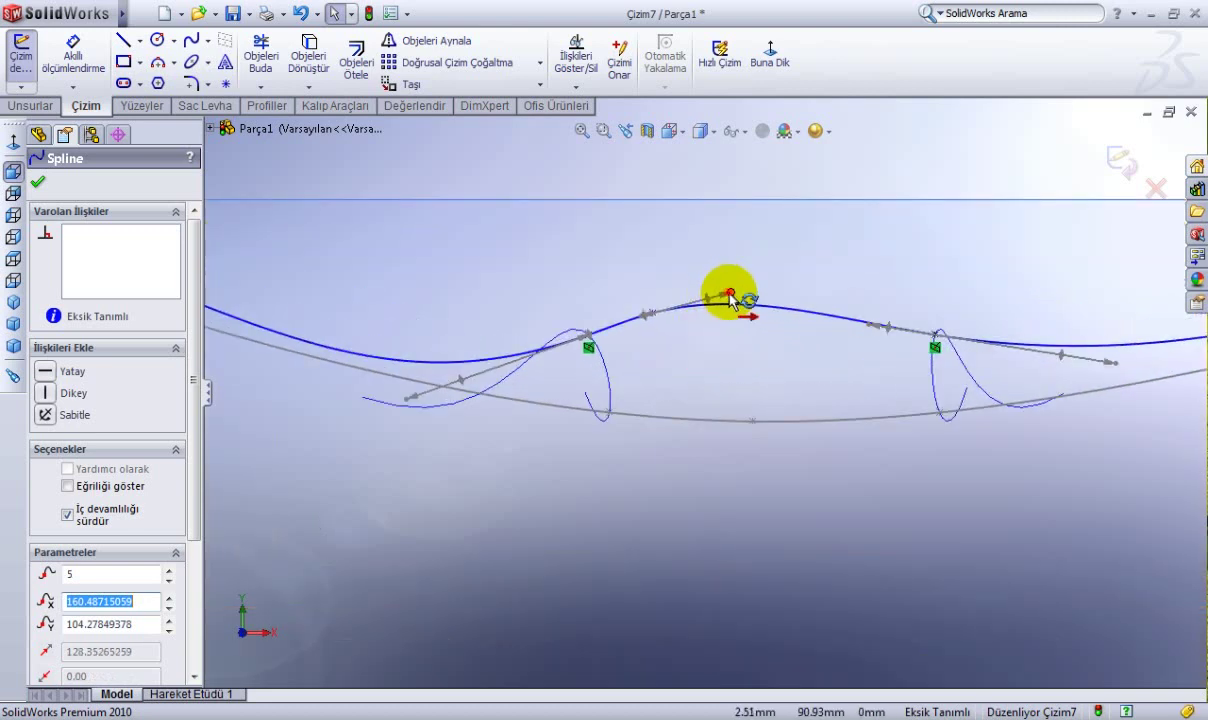
pyautogui.moveTo(732, 298); pyautogui.dragTo(693, 310)
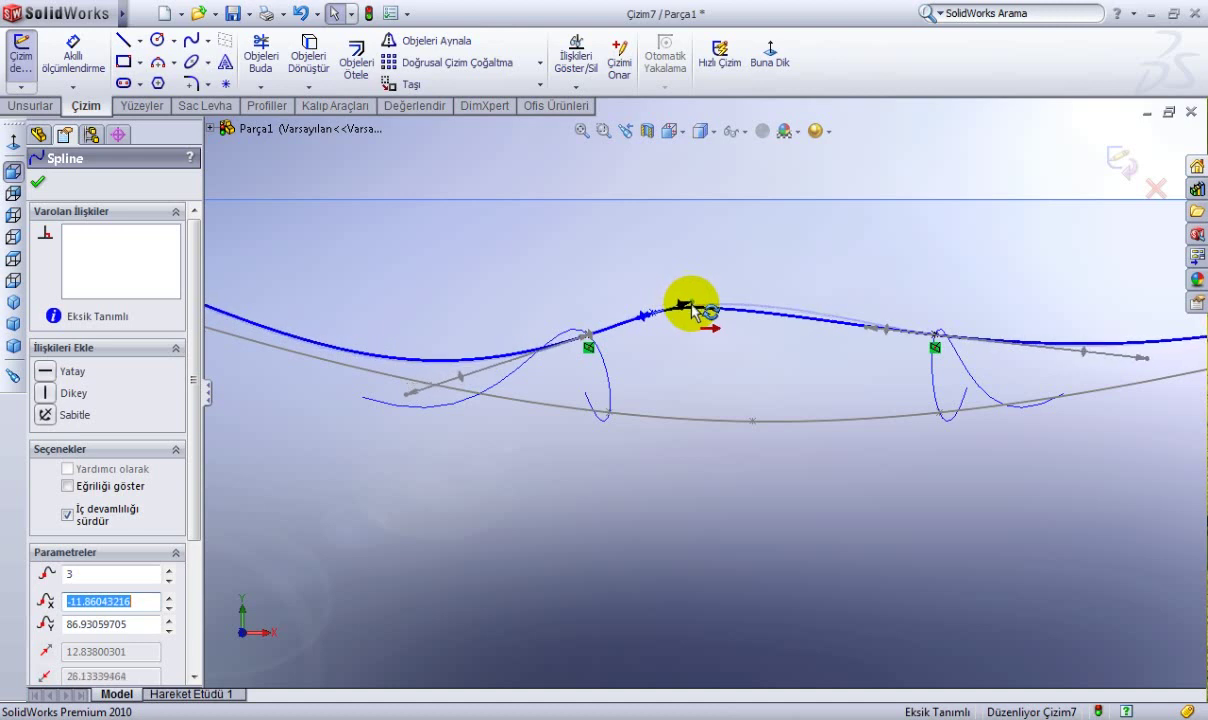
pyautogui.moveTo(693, 310); pyautogui.dragTo(643, 322)
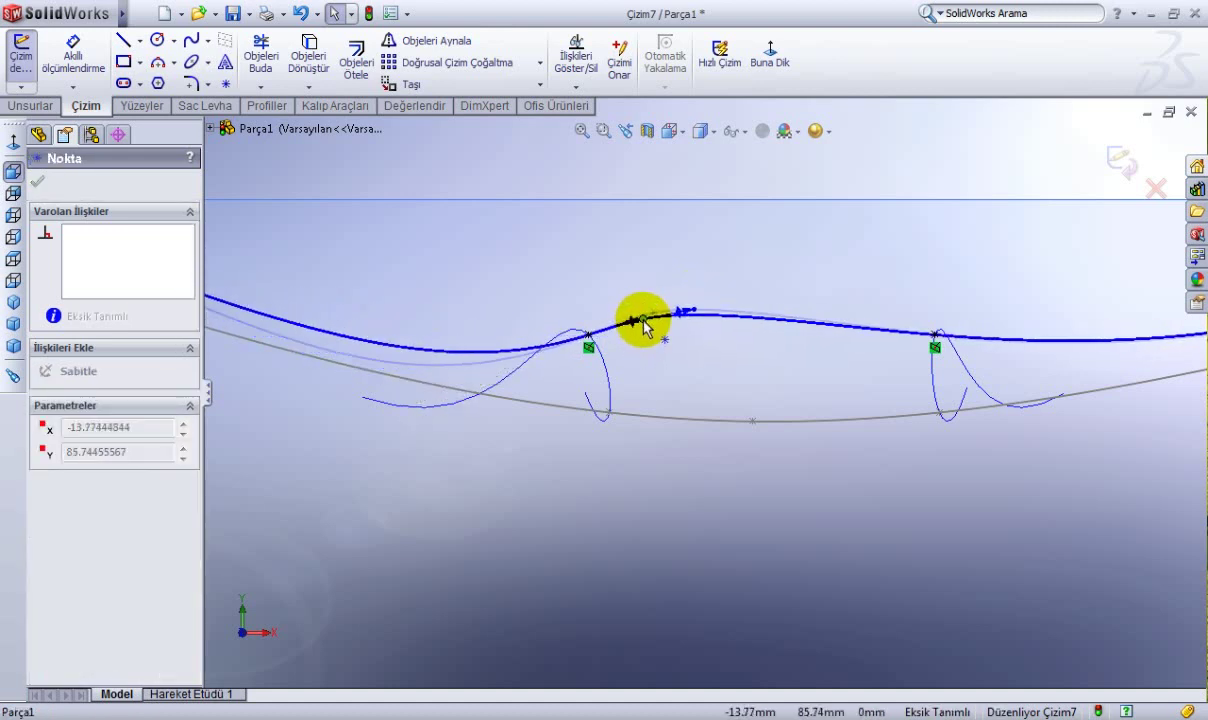
# Rebend the spline's right end and move point 4 and a left point to flatten the curve.
pyautogui.click(822, 330)
pyautogui.scroll(1, 806, 340)
pyautogui.scroll(2, 806, 340)
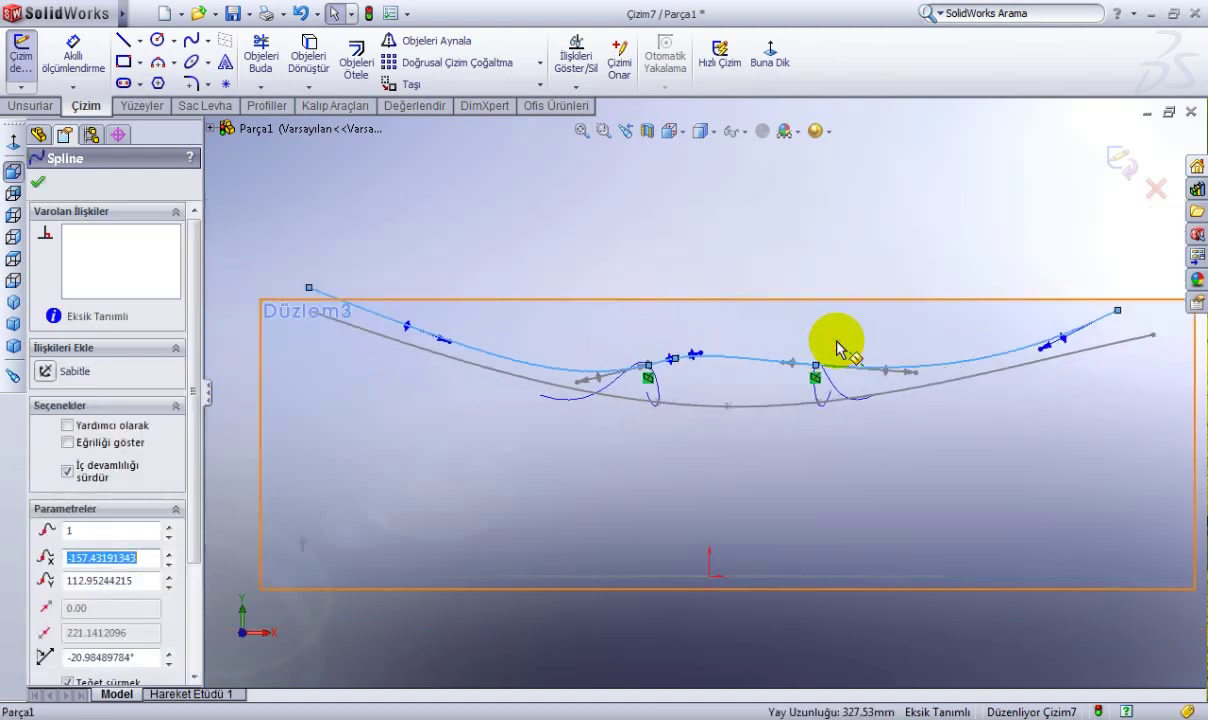
pyautogui.scroll(-1, 917, 377)
pyautogui.moveTo(974, 376); pyautogui.dragTo(852, 372)
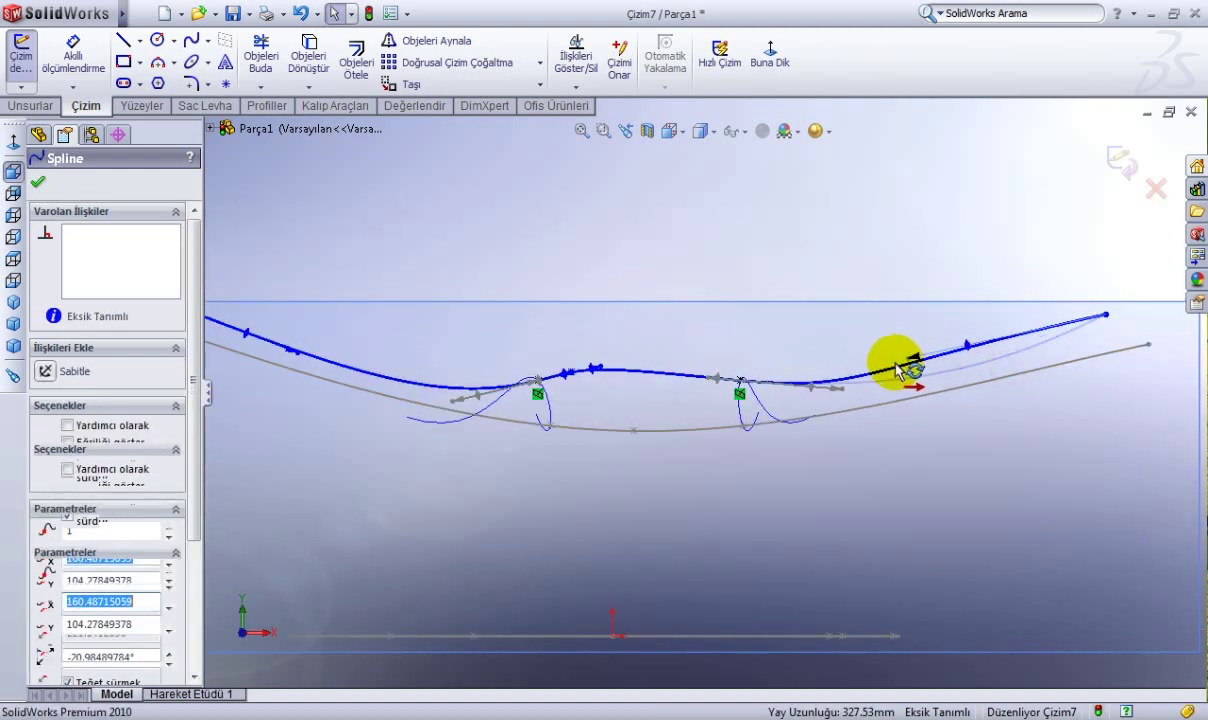
pyautogui.scroll(-2, 825, 387)
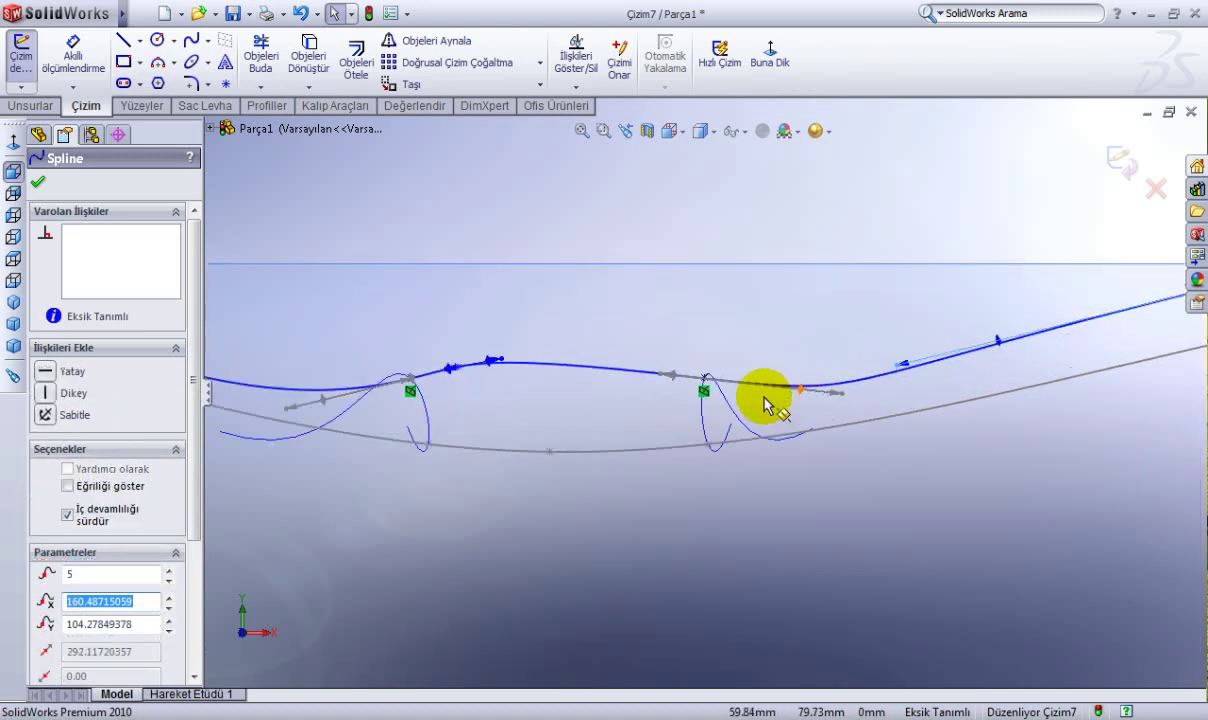
pyautogui.moveTo(661, 375)
pyautogui.mouseDown()
pyautogui.moveTo(646, 390)
pyautogui.moveTo(569, 376)
pyautogui.mouseUp()
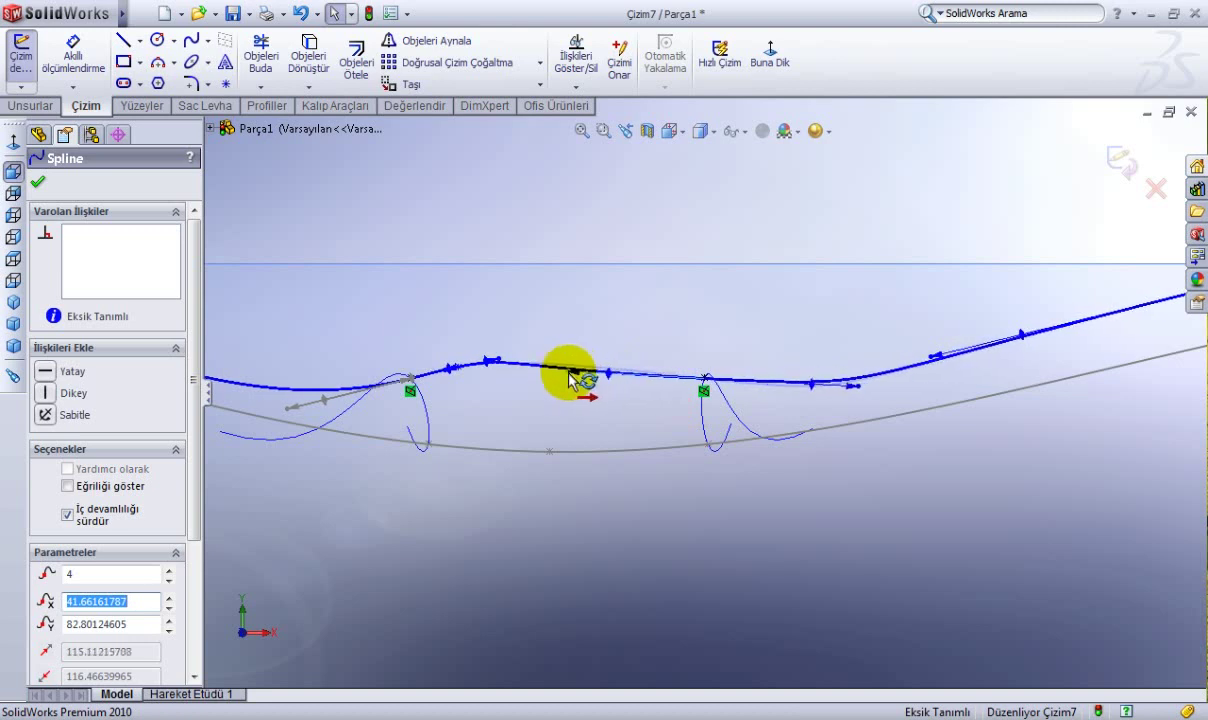
pyautogui.moveTo(463, 368); pyautogui.dragTo(440, 354)
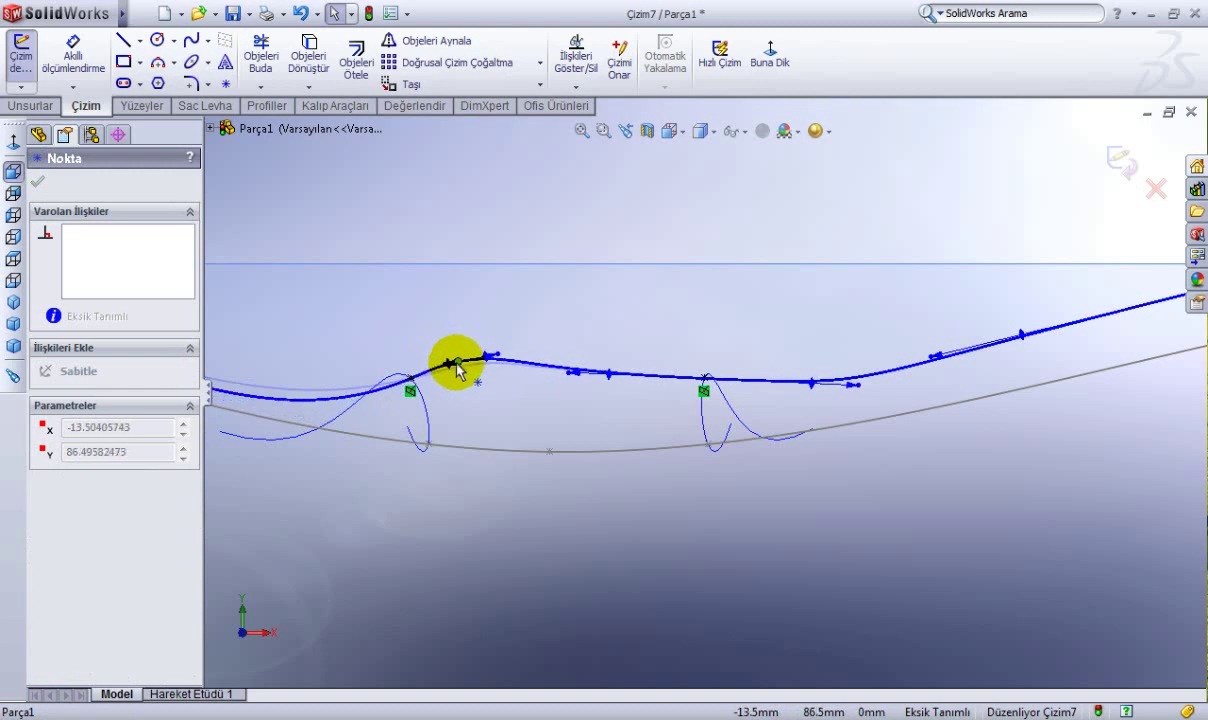
# Lower a middle point, tweak the tangent at point 3, and rotate the view to check the curve.
pyautogui.scroll(-3, 505, 385)
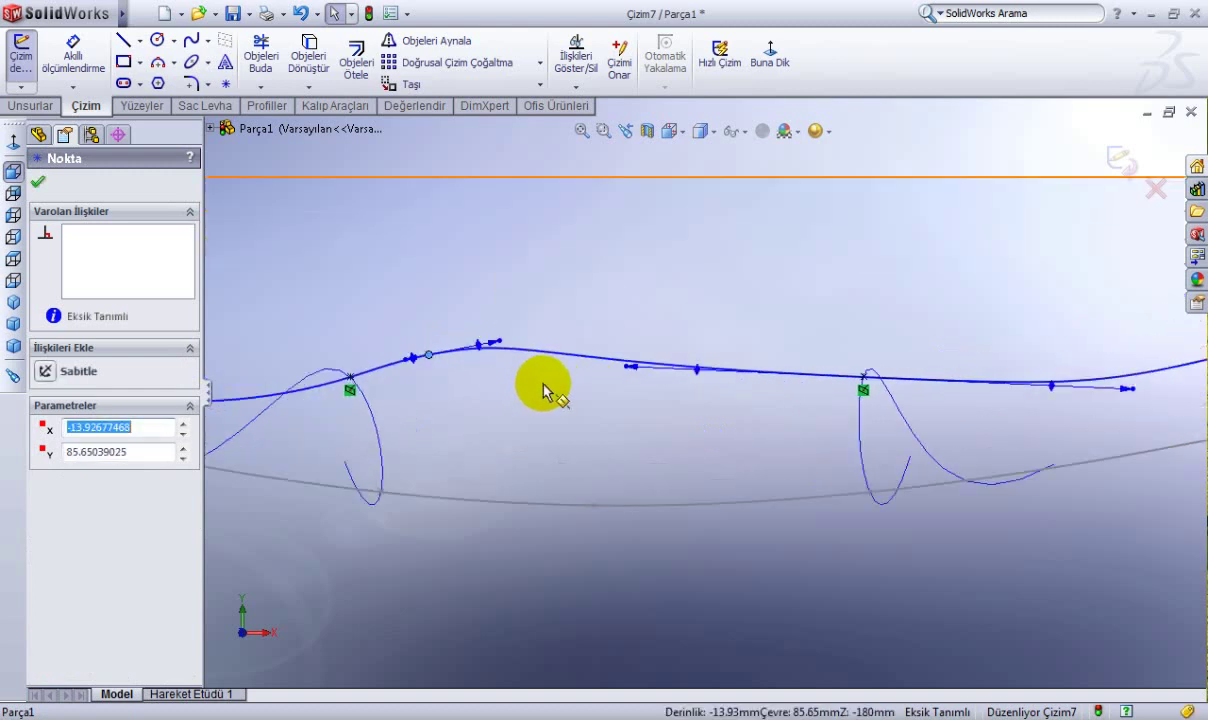
pyautogui.moveTo(629, 368)
pyautogui.mouseDown()
pyautogui.moveTo(664, 401)
pyautogui.moveTo(735, 398)
pyautogui.mouseUp()
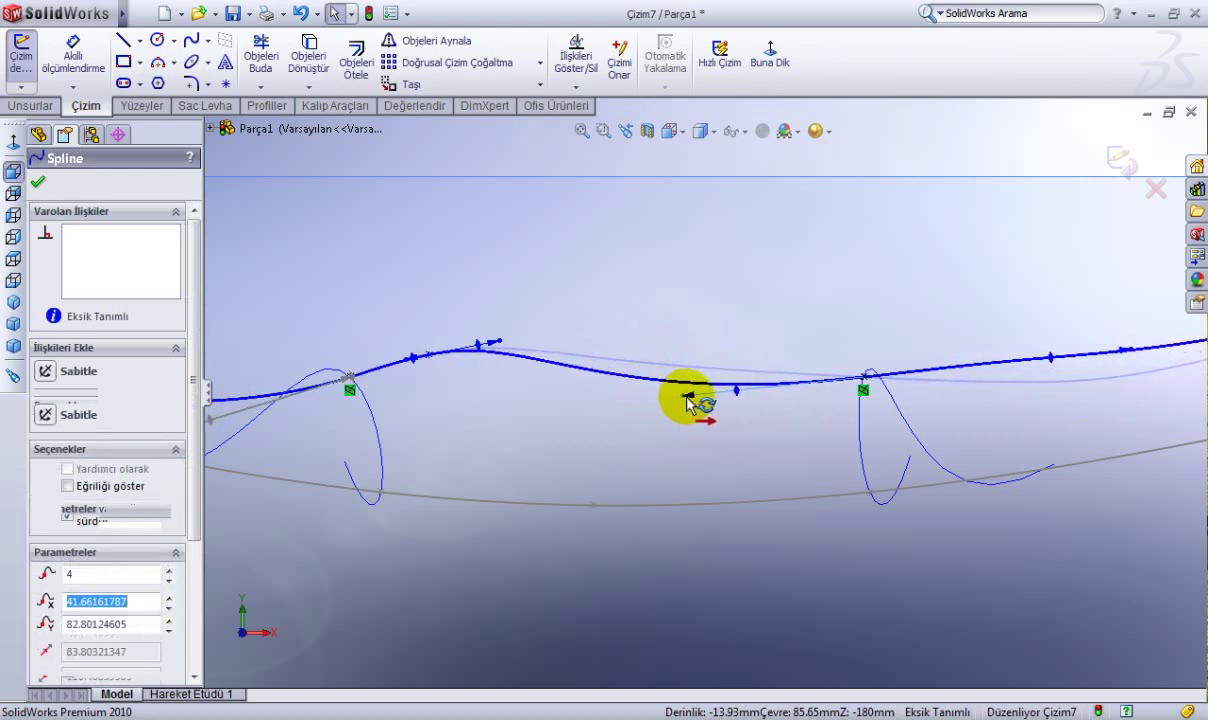
pyautogui.click(497, 344)
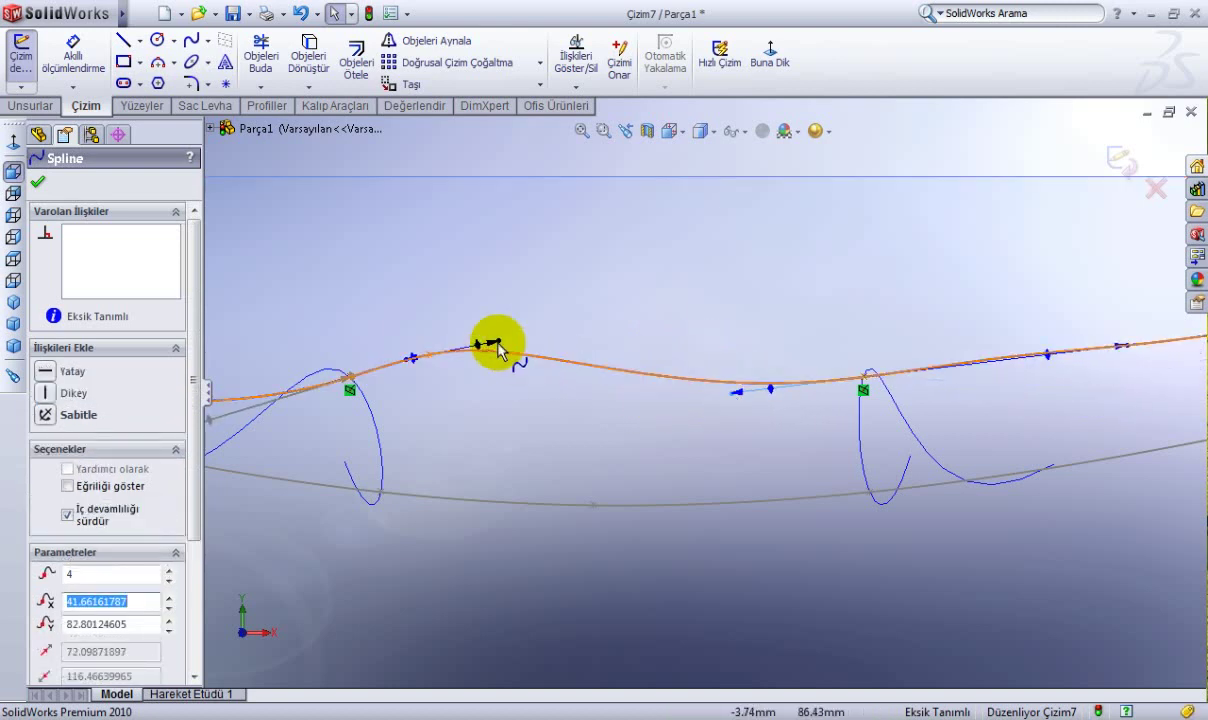
pyautogui.moveTo(500, 350); pyautogui.dragTo(506, 355)
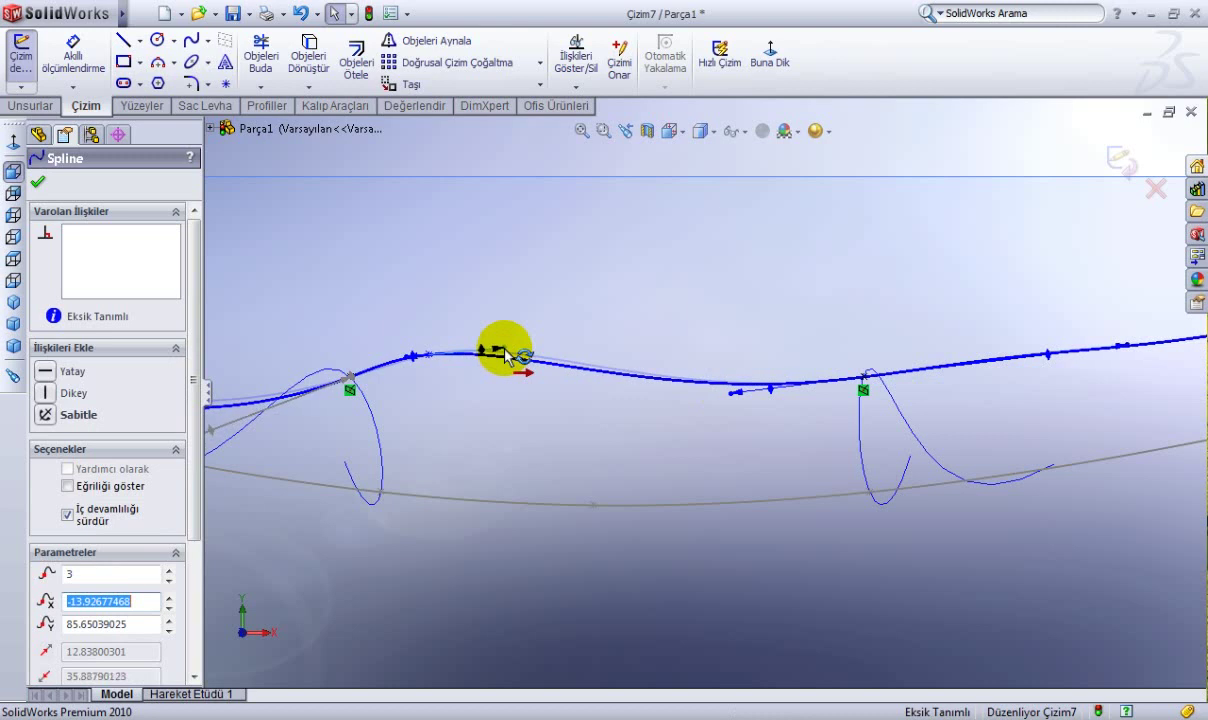
pyautogui.moveTo(453, 388)
pyautogui.mouseDown(button='middle')
pyautogui.moveTo(733, 404)
pyautogui.moveTo(743, 440)
pyautogui.mouseUp(button='middle')
pyautogui.moveTo(437, 359); pyautogui.dragTo(648, 340, button='middle')
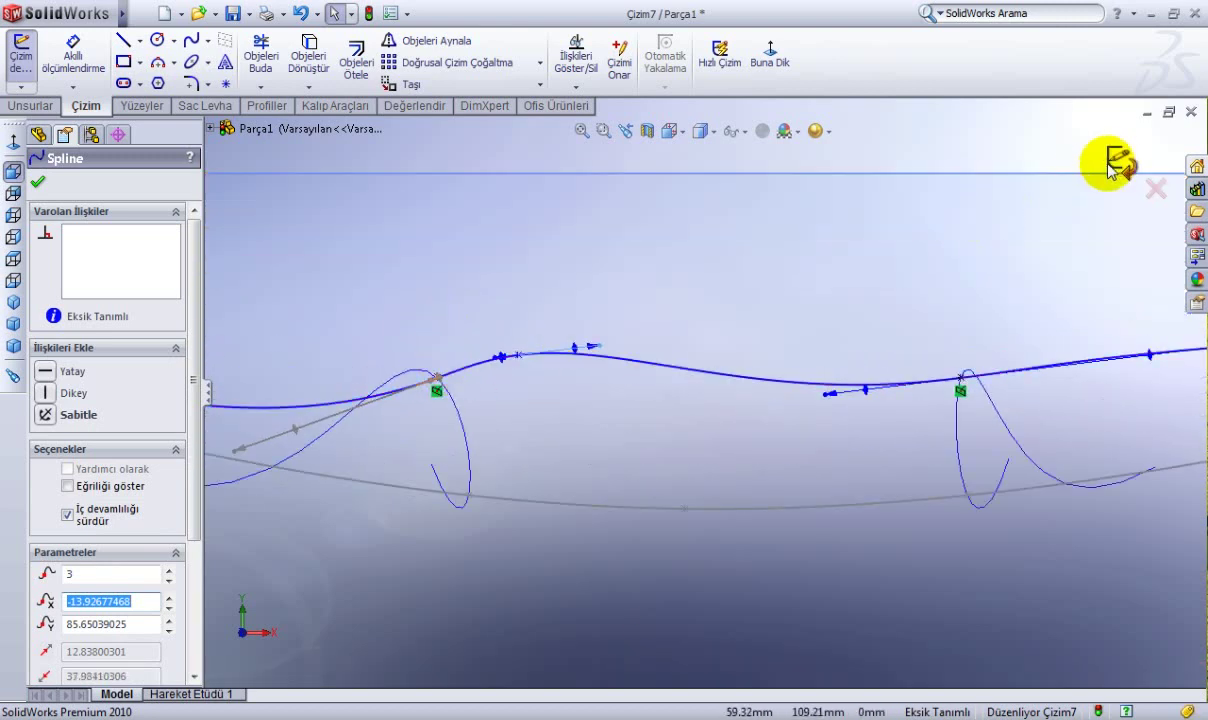
# Fit and close the Çizim7 sketch, then start a new sketch on Düzlem3.
pyautogui.press('f')
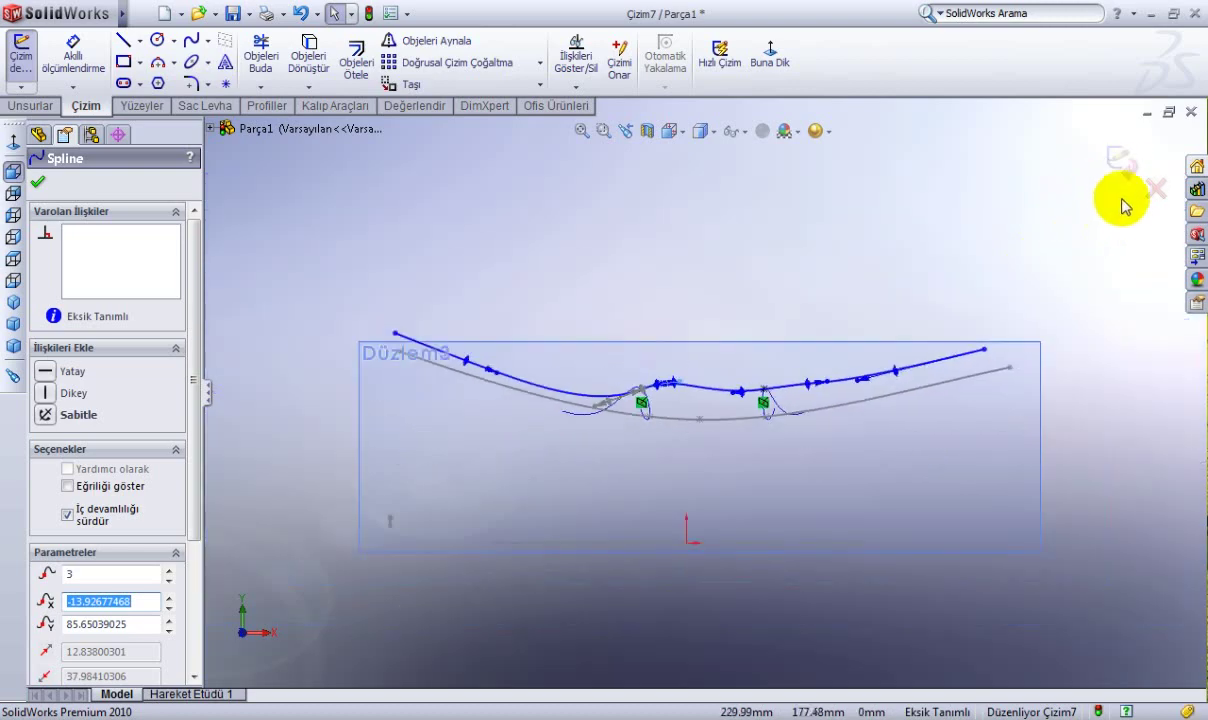
pyautogui.click(1122, 158)
pyautogui.moveTo(927, 278)
pyautogui.mouseDown(button='middle')
pyautogui.moveTo(890, 297)
pyautogui.moveTo(866, 335)
pyautogui.mouseUp(button='middle')
pyautogui.rightClick(399, 318)
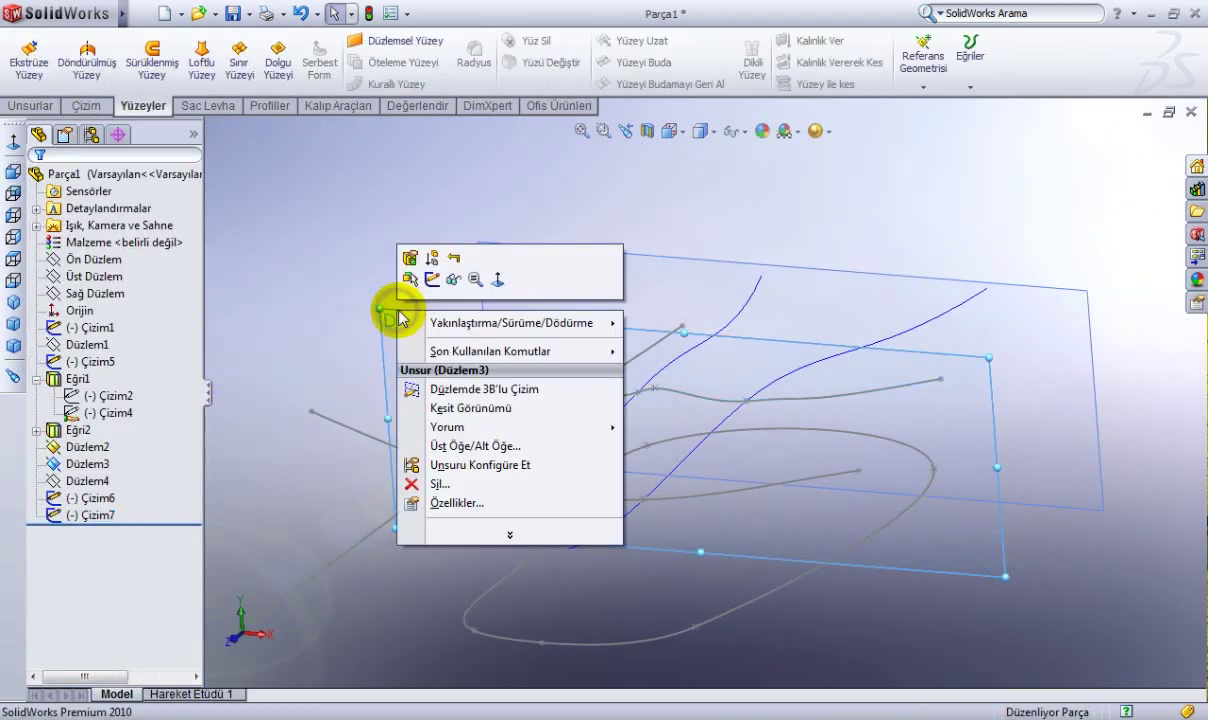
pyautogui.click(441, 282)
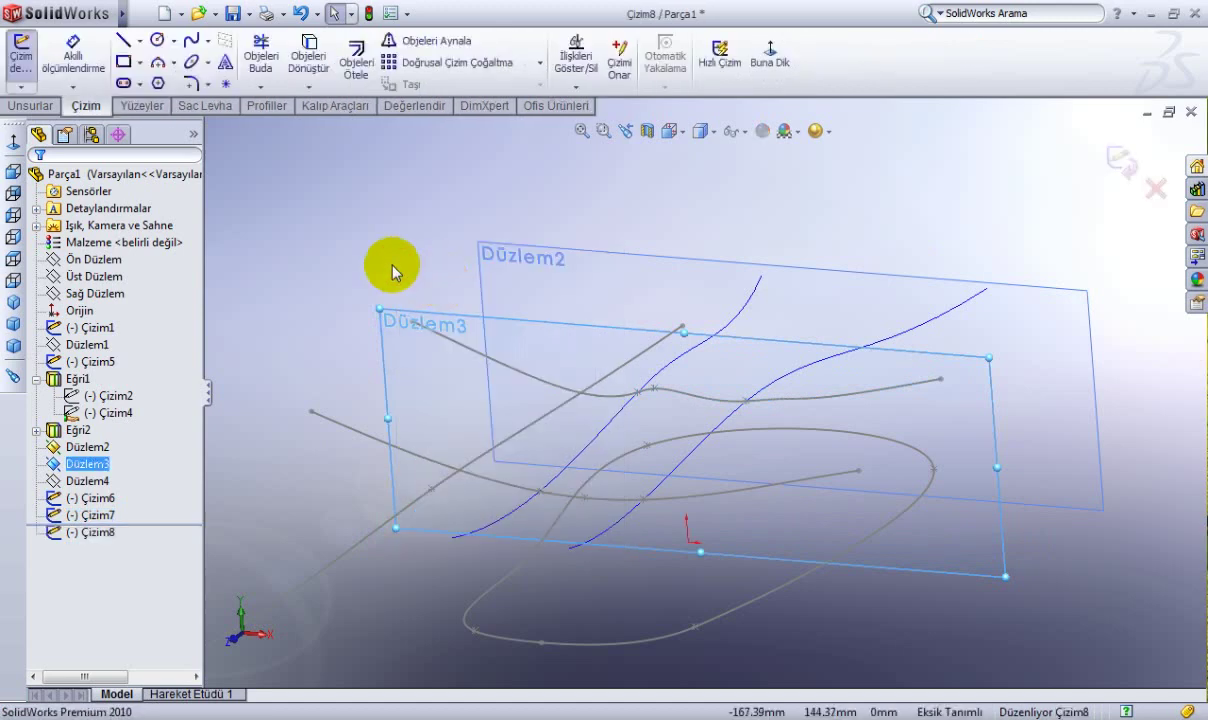
# Orbit the model and leave the empty sketch on Düzlem3.
pyautogui.moveTo(392, 268)
pyautogui.mouseDown(button='middle')
pyautogui.moveTo(404, 310)
pyautogui.moveTo(465, 347)
pyautogui.mouseUp(button='middle')
pyautogui.moveTo(428, 300)
pyautogui.mouseDown(button='middle')
pyautogui.moveTo(477, 256)
pyautogui.moveTo(402, 305)
pyautogui.moveTo(524, 297)
pyautogui.mouseUp(button='middle')
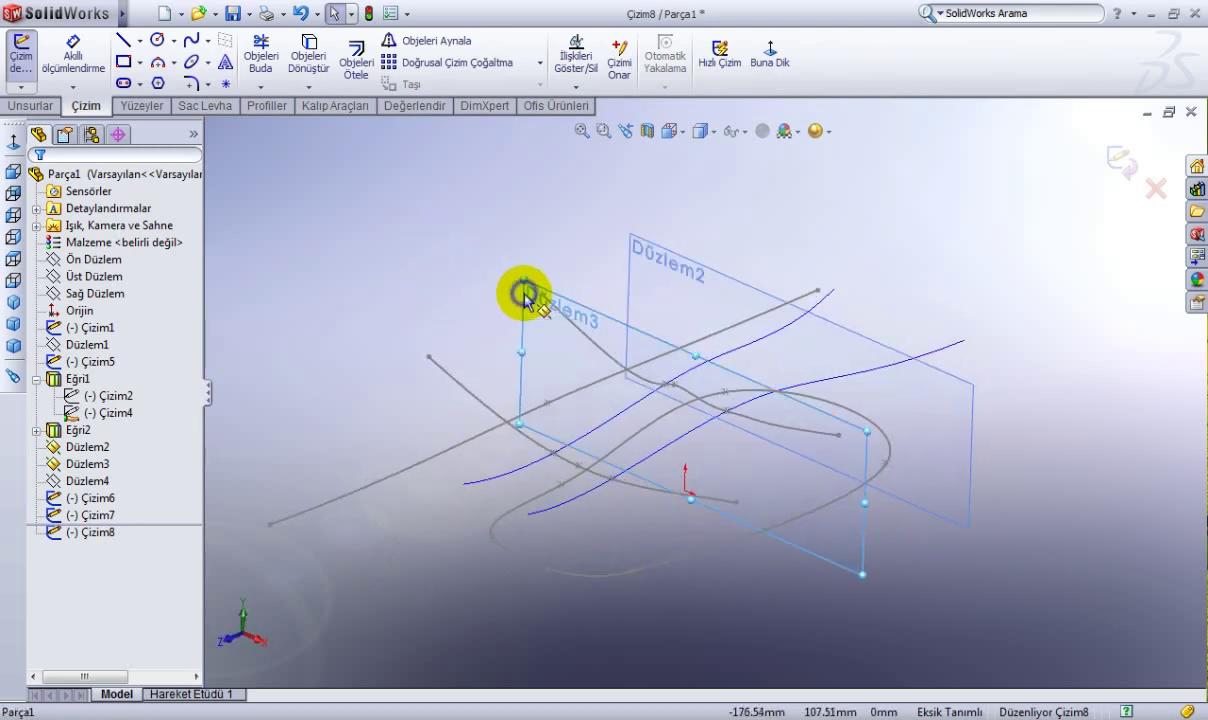
pyautogui.rightClick(525, 293)
pyautogui.click(402, 224)
pyautogui.moveTo(625, 285); pyautogui.dragTo(588, 326, button='middle')
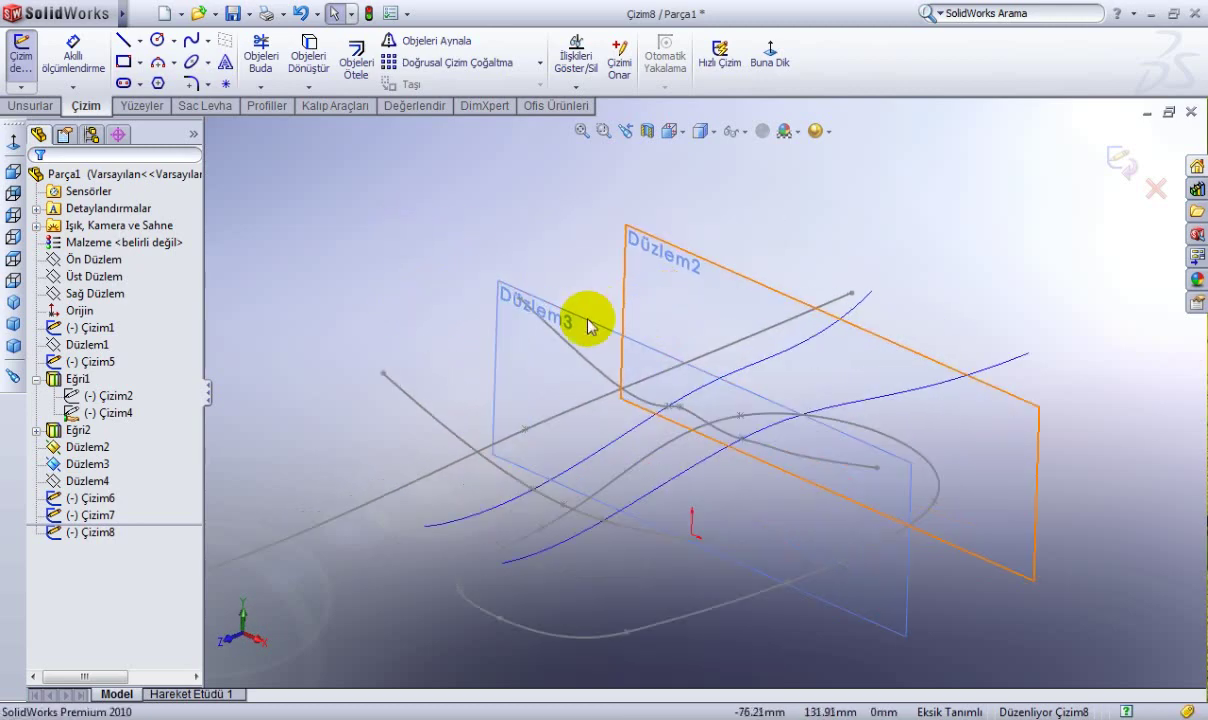
pyautogui.click(1115, 162)
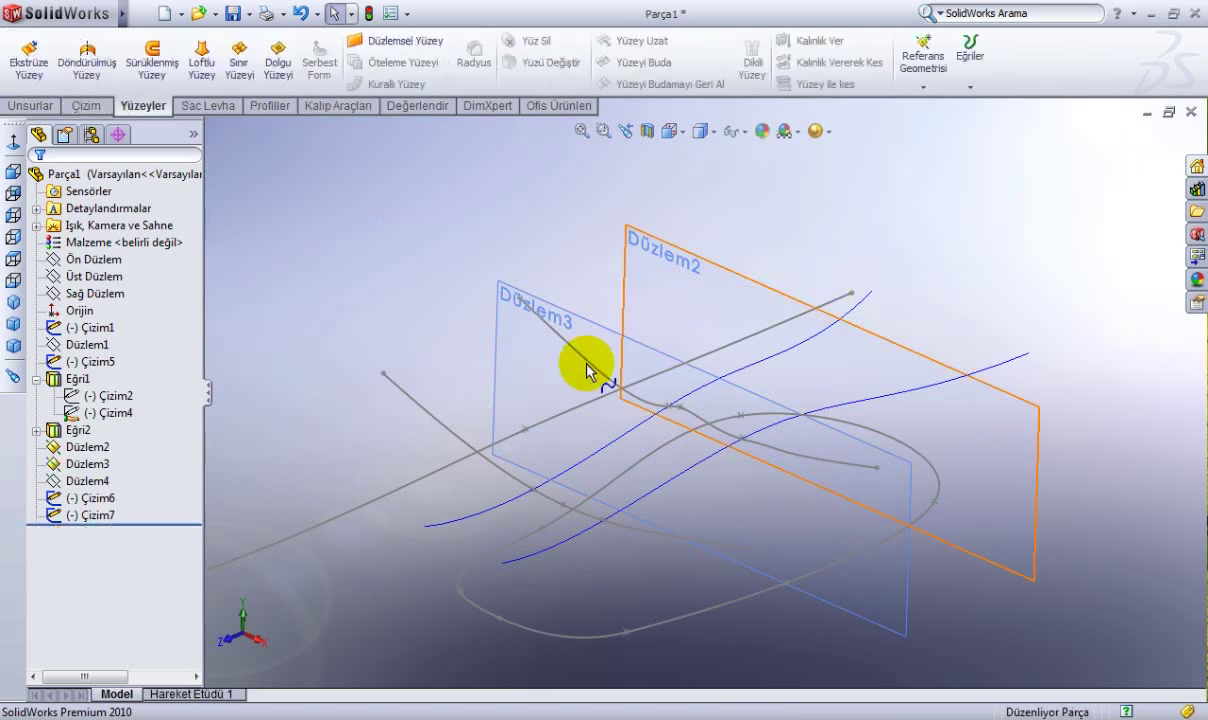
# Hide plane Düzlem3 and orbit around the curves.
pyautogui.rightClick(507, 345)
pyautogui.click(531, 303)
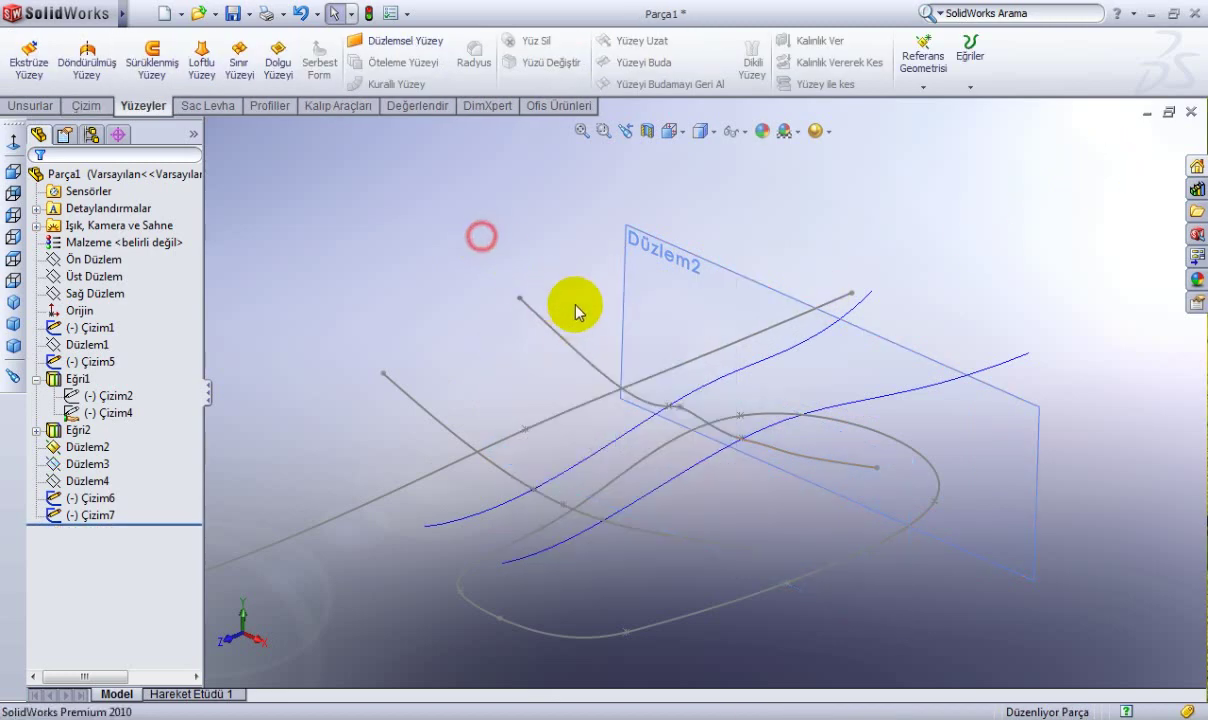
pyautogui.moveTo(575, 312)
pyautogui.mouseDown(button='middle')
pyautogui.moveTo(545, 359)
pyautogui.moveTo(558, 332)
pyautogui.moveTo(763, 404)
pyautogui.moveTo(823, 358)
pyautogui.moveTo(857, 394)
pyautogui.moveTo(865, 100)
pyautogui.mouseUp(button='middle')
# Turn on perspective view from the view display options.
pyautogui.click(833, 133)
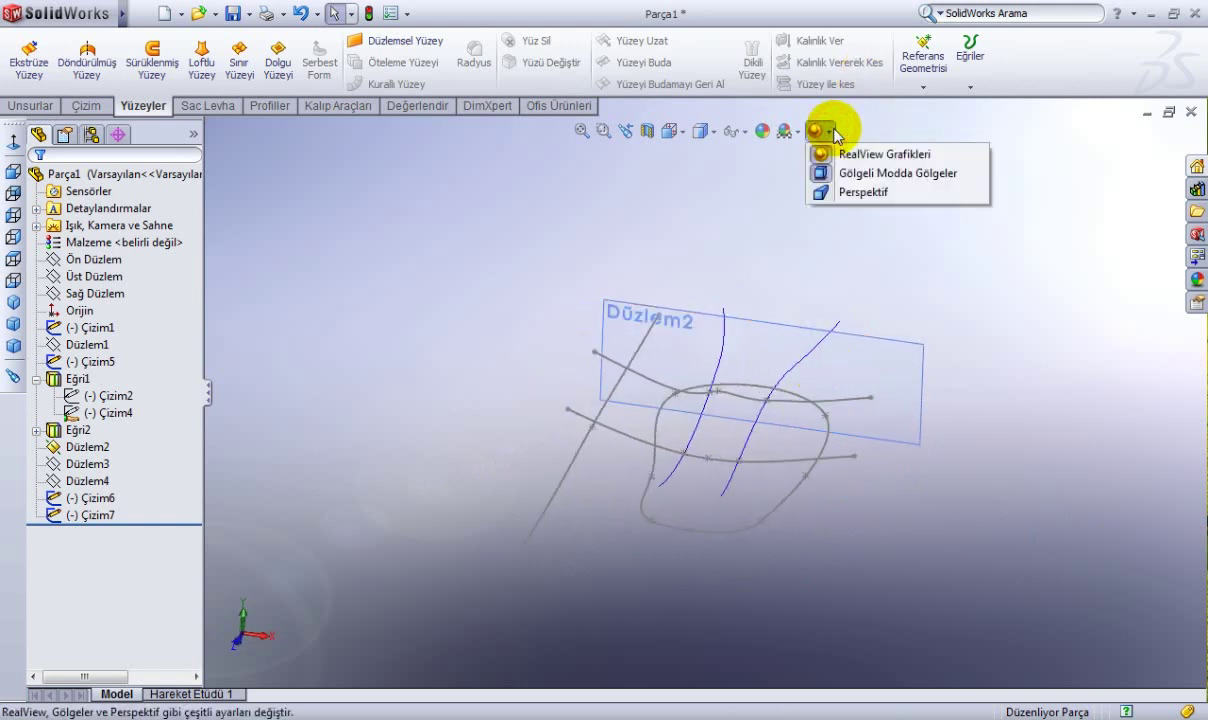
pyautogui.click(844, 192)
pyautogui.moveTo(844, 248)
pyautogui.mouseDown(button='middle')
pyautogui.moveTo(779, 257)
pyautogui.moveTo(809, 251)
pyautogui.mouseUp(button='middle')
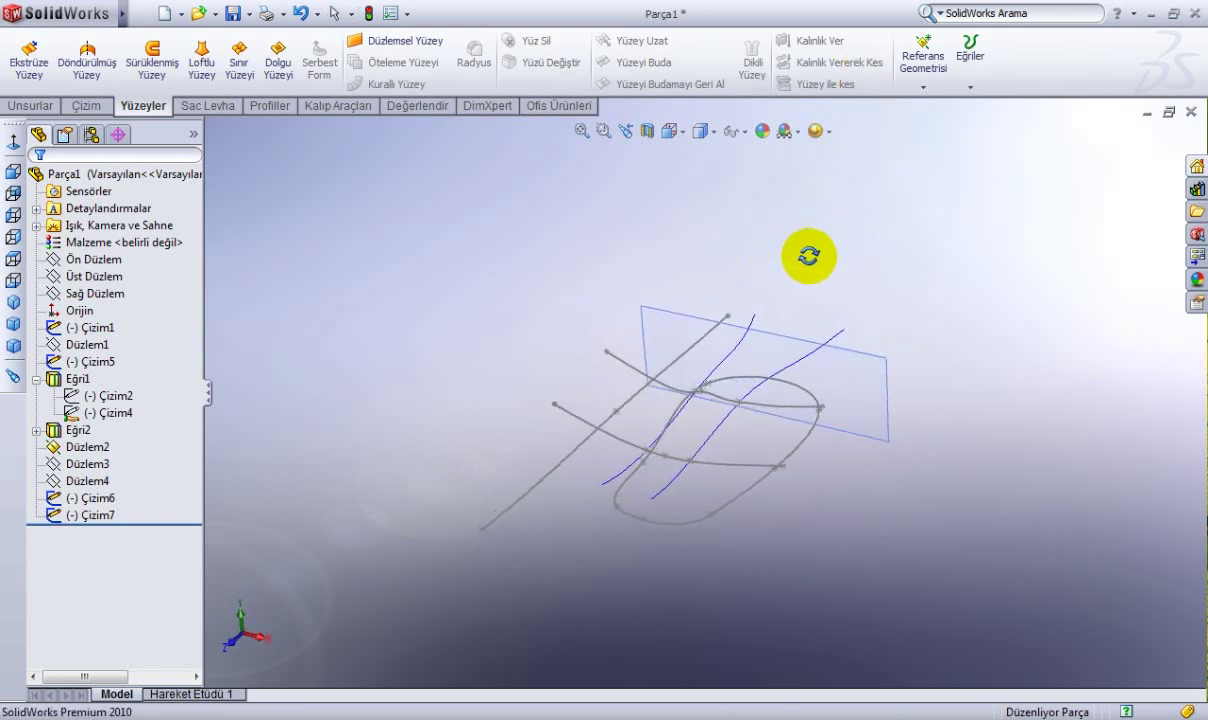
pyautogui.click(868, 372)
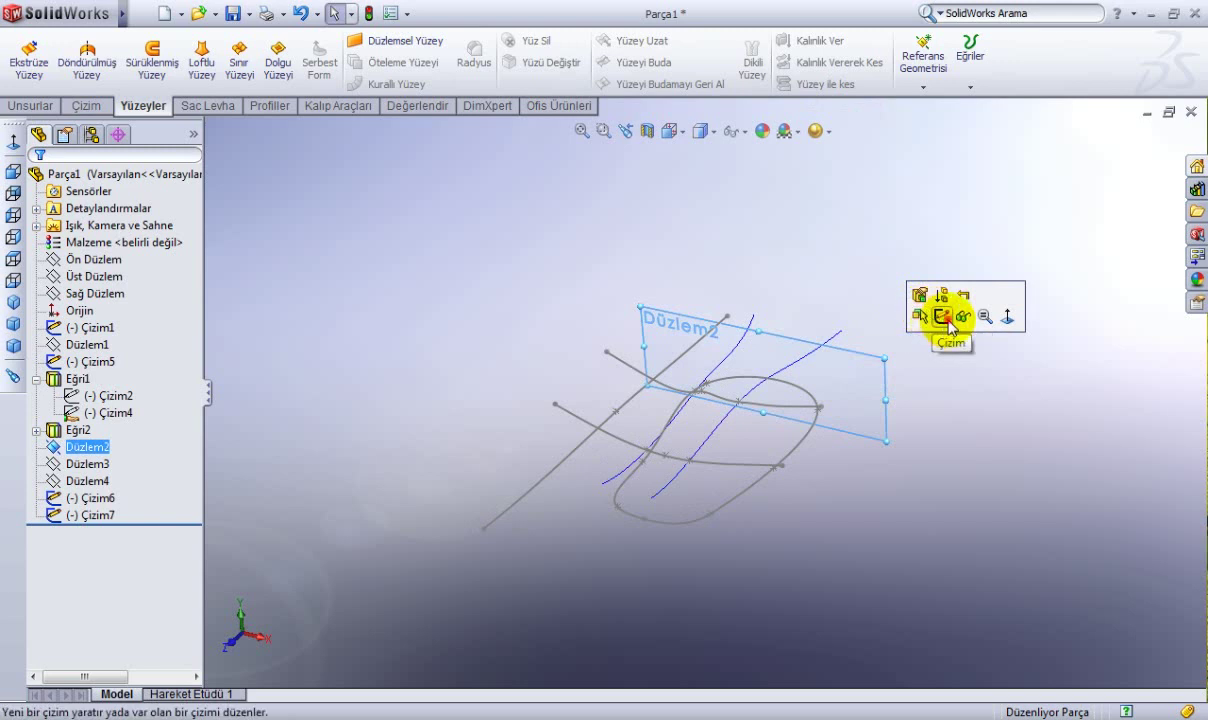
# Start a sketch on Düzlem2 viewed face-on and draw a multi-point spline across it.
pyautogui.click(920, 316)
pyautogui.click(778, 55)
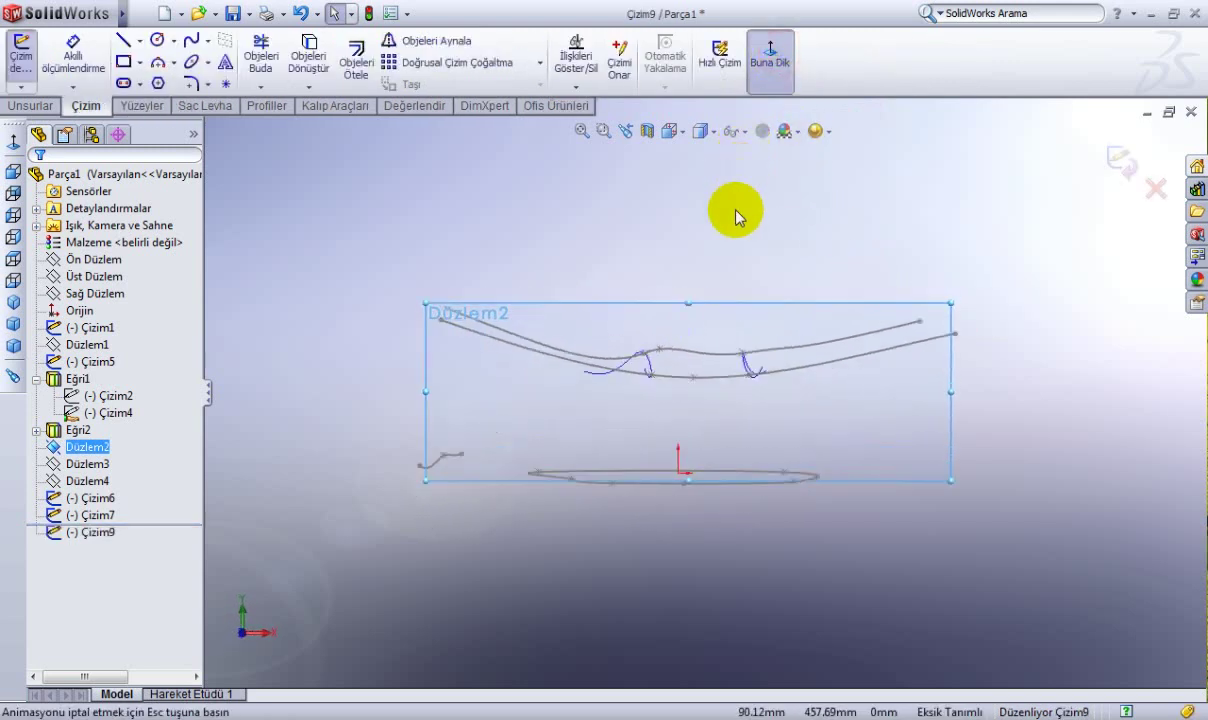
pyautogui.click(196, 45)
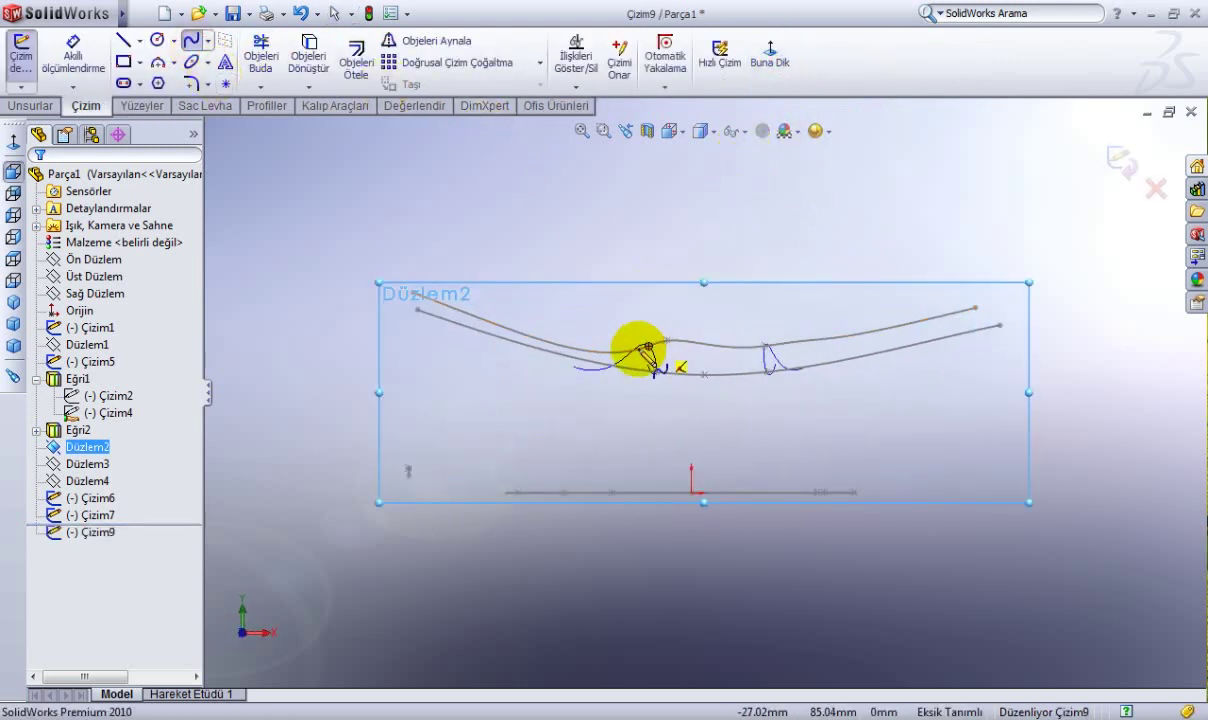
pyautogui.scroll(-2, 640, 350)
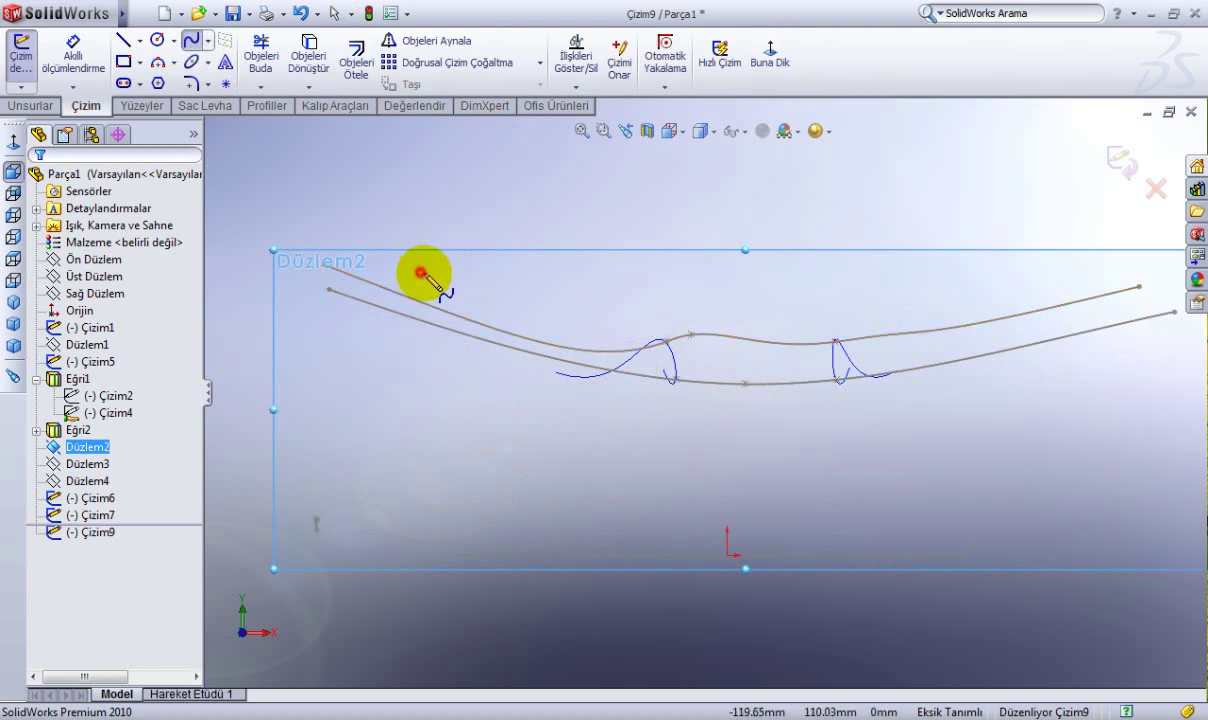
pyautogui.click(635, 268)
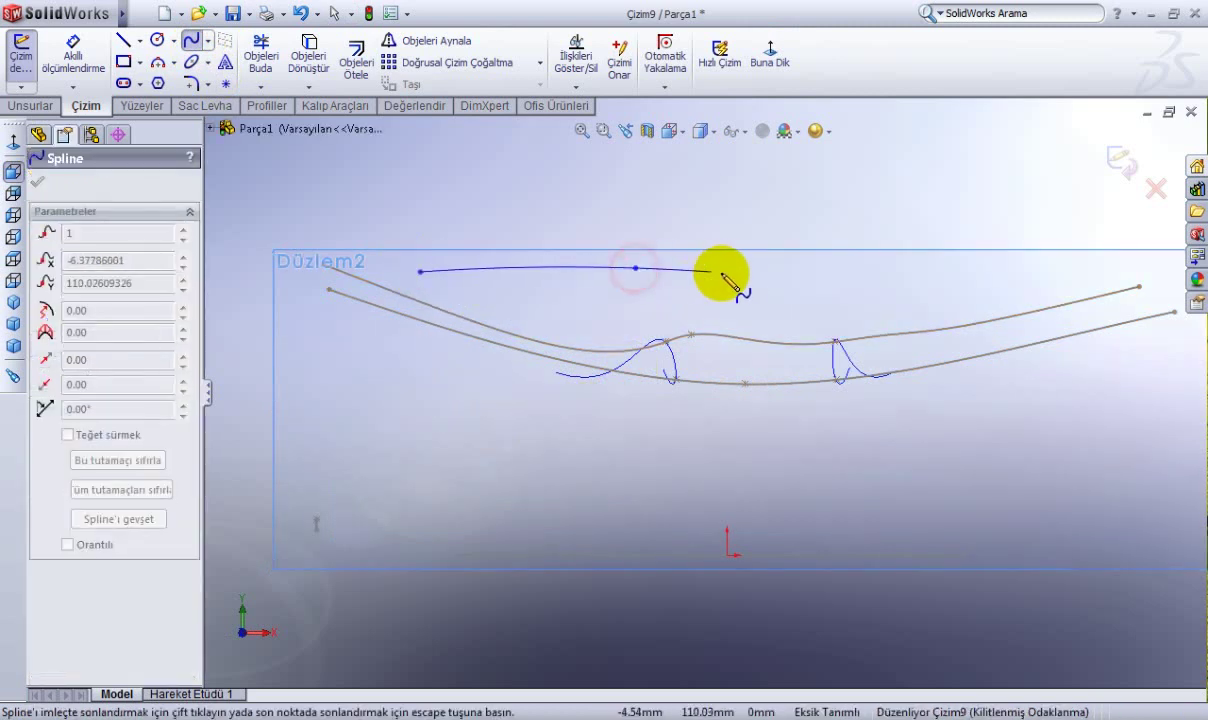
pyautogui.click(754, 270)
pyautogui.click(845, 271)
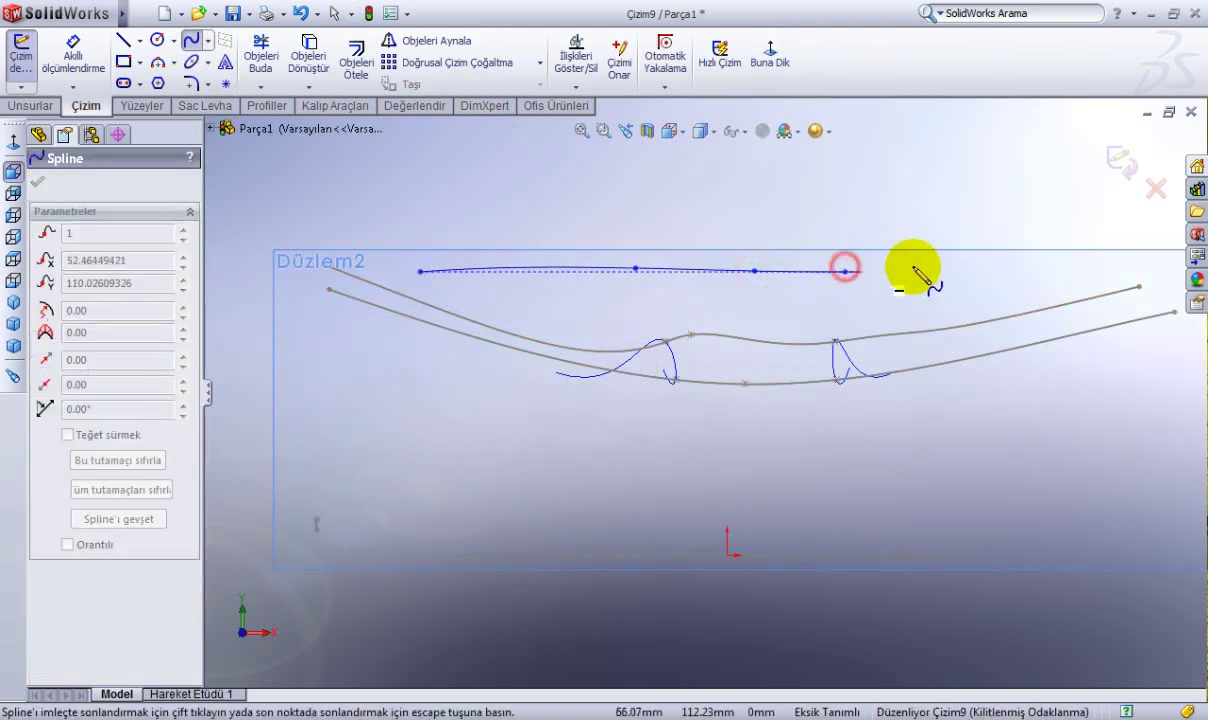
pyautogui.rightClick(1131, 264)
pyautogui.click(1012, 271)
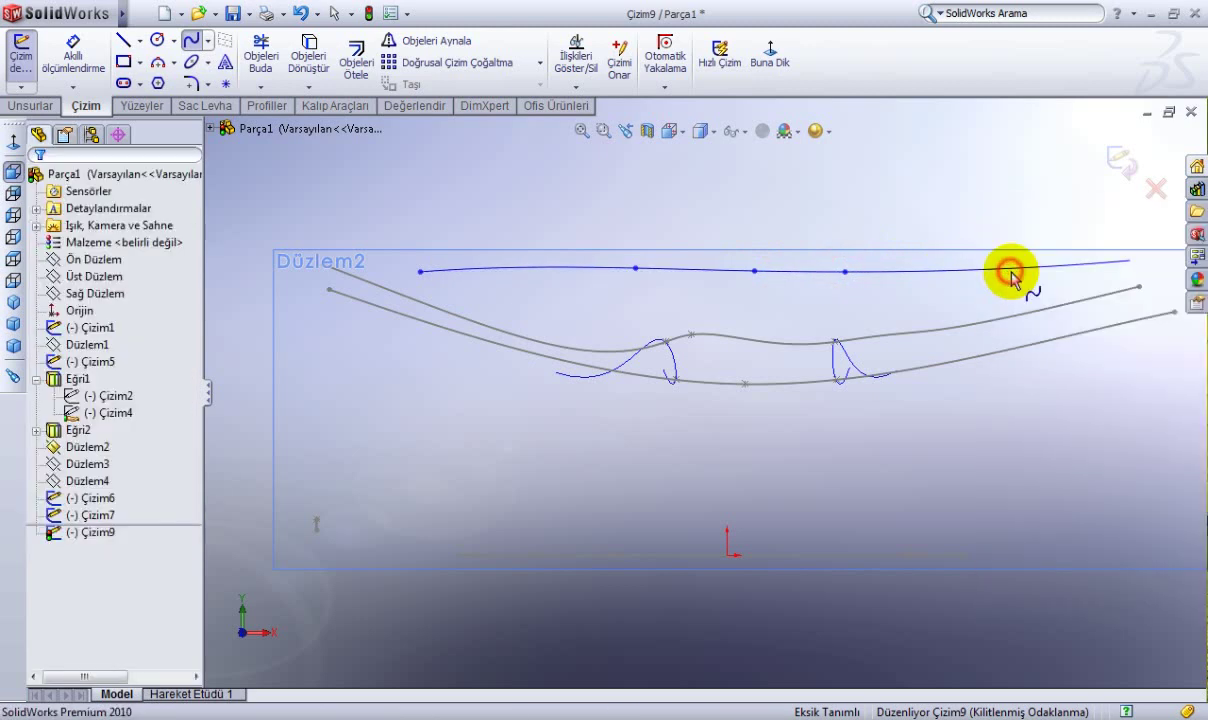
# Pierce two spline points onto the first and second guide curves.
pyautogui.click(635, 268)
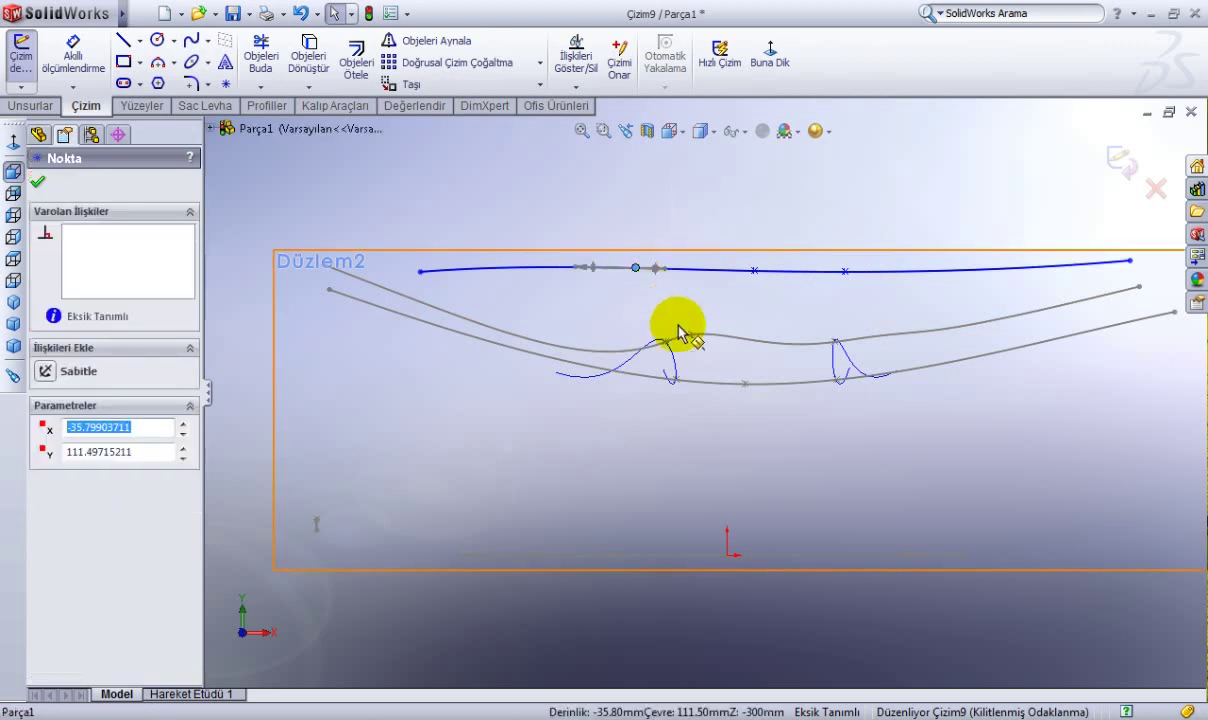
pyautogui.keyDown('ctrl'); pyautogui.click(674, 362); pyautogui.keyUp('ctrl')
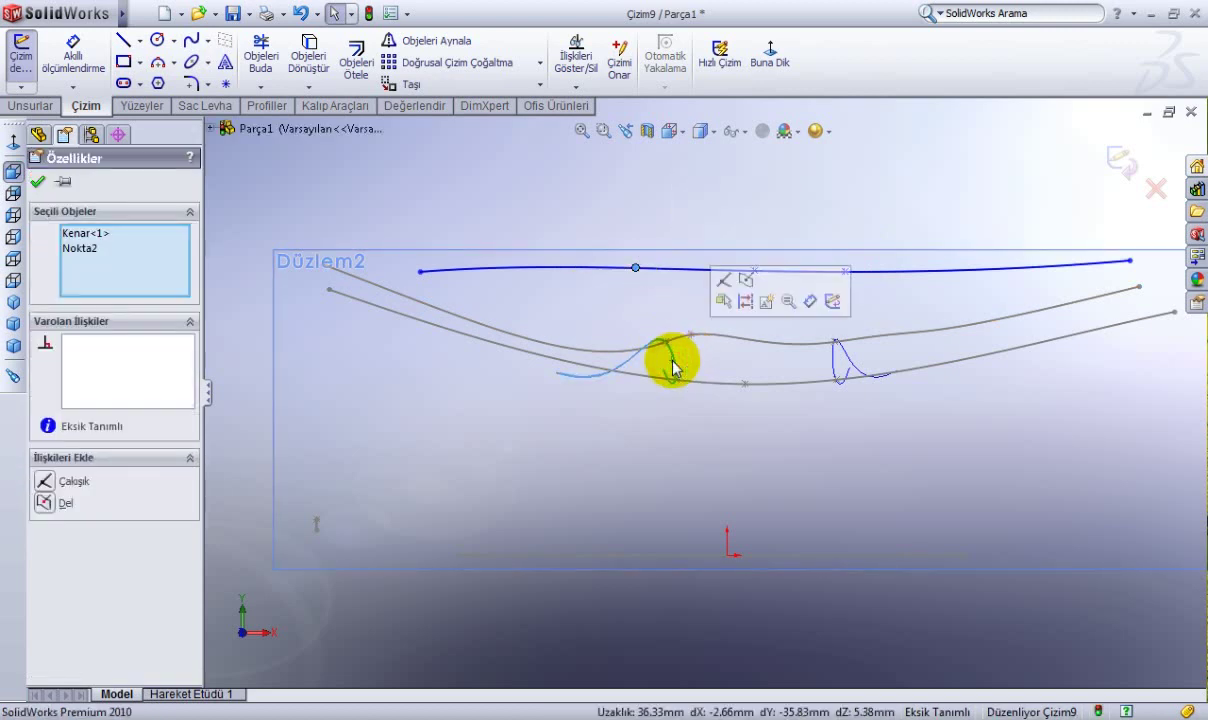
pyautogui.click(747, 281)
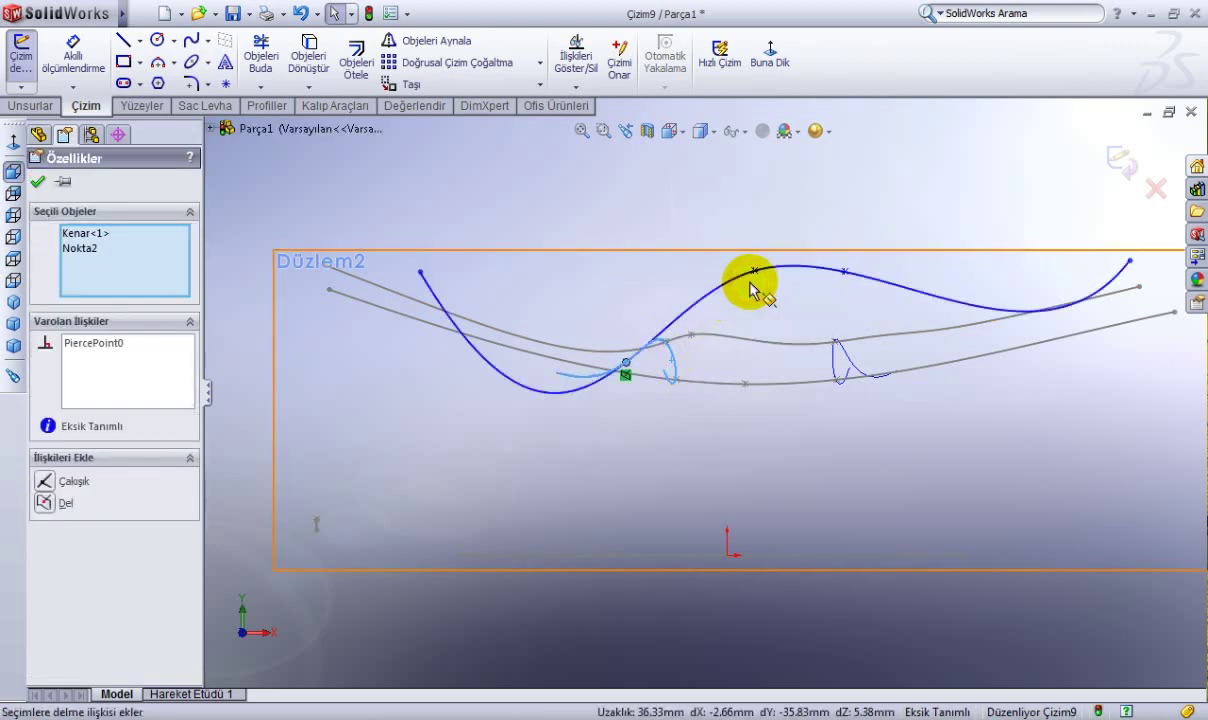
pyautogui.click(845, 272)
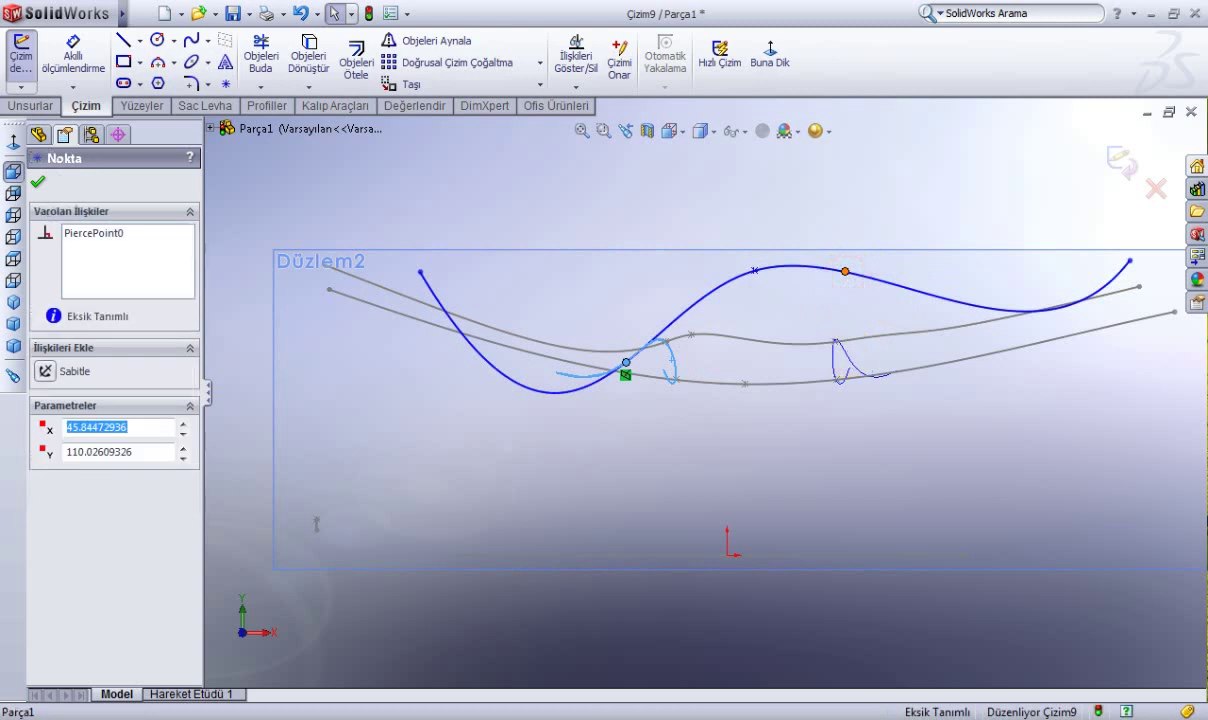
pyautogui.keyDown('ctrl'); pyautogui.click(847, 360); pyautogui.keyUp('ctrl')
pyautogui.click(918, 278)
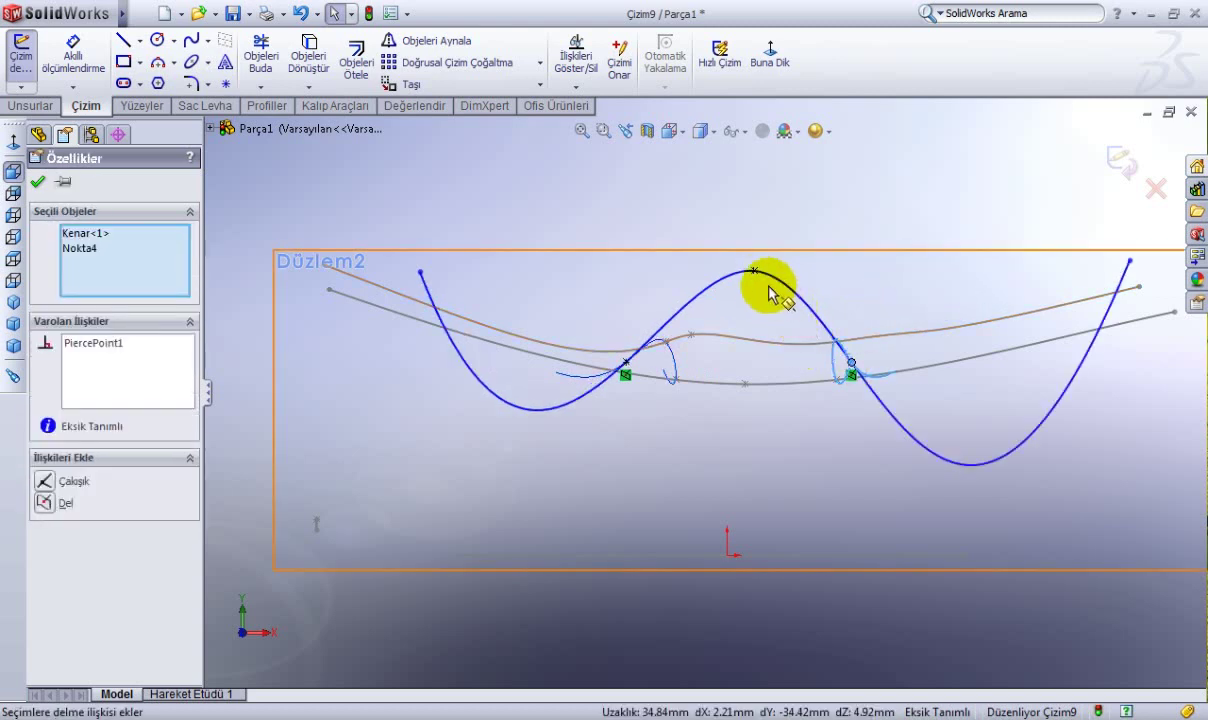
# Pull the Düzlem2 spline's high point down and shift its middle point to even out the curve.
pyautogui.moveTo(754, 271); pyautogui.dragTo(716, 379)
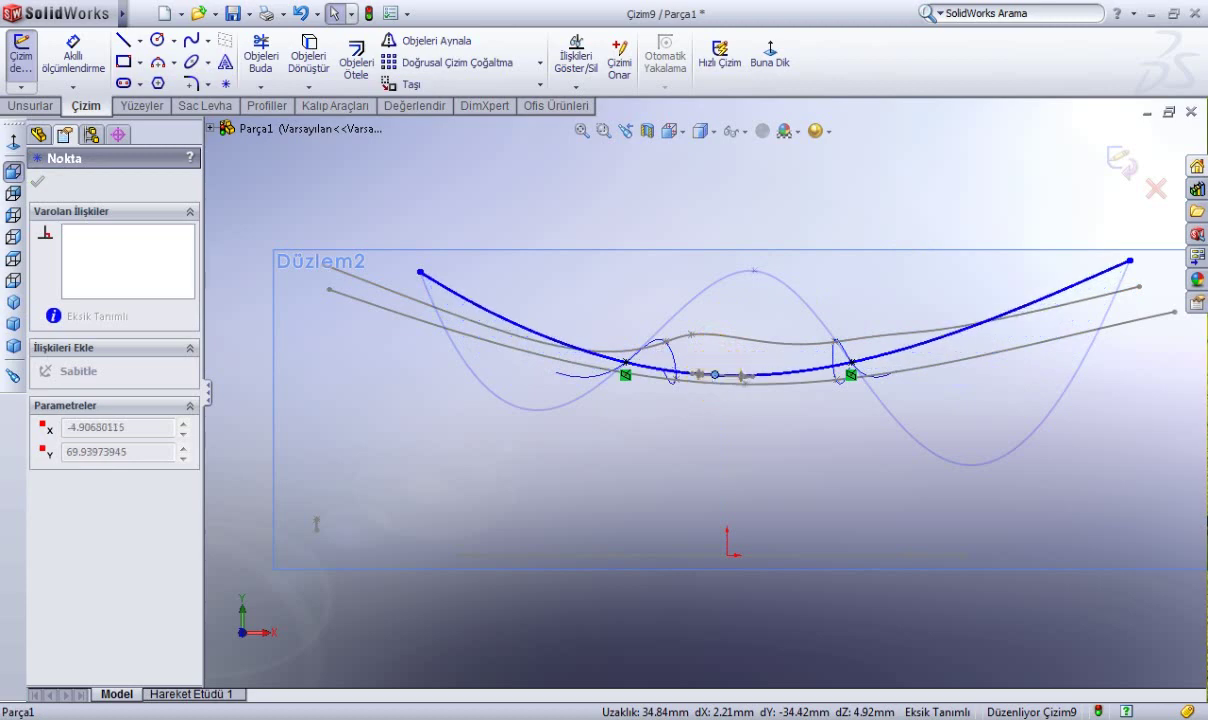
pyautogui.keyDown('ctrl'); pyautogui.moveTo(785, 386); pyautogui.dragTo(728, 388, button='middle'); pyautogui.keyUp('ctrl')
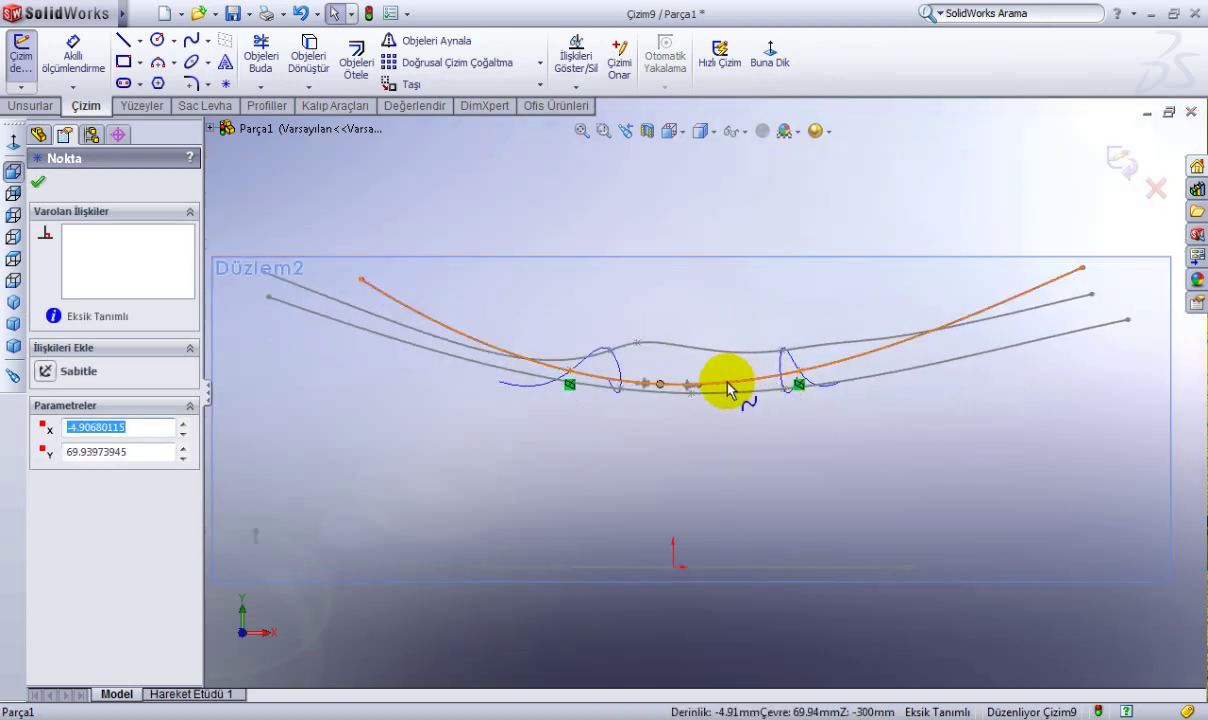
pyautogui.scroll(-1, 690, 400)
pyautogui.scroll(-1, 690, 405)
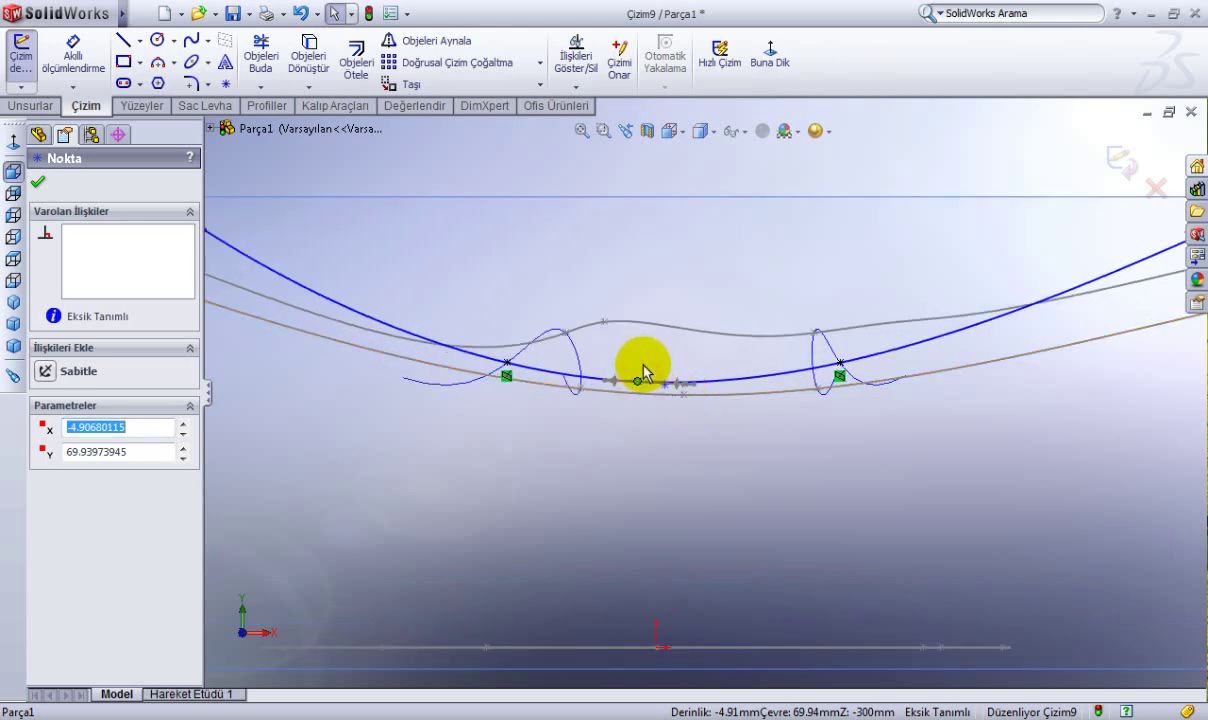
pyautogui.moveTo(643, 373)
pyautogui.mouseDown()
pyautogui.moveTo(655, 350)
pyautogui.moveTo(605, 375)
pyautogui.mouseUp()
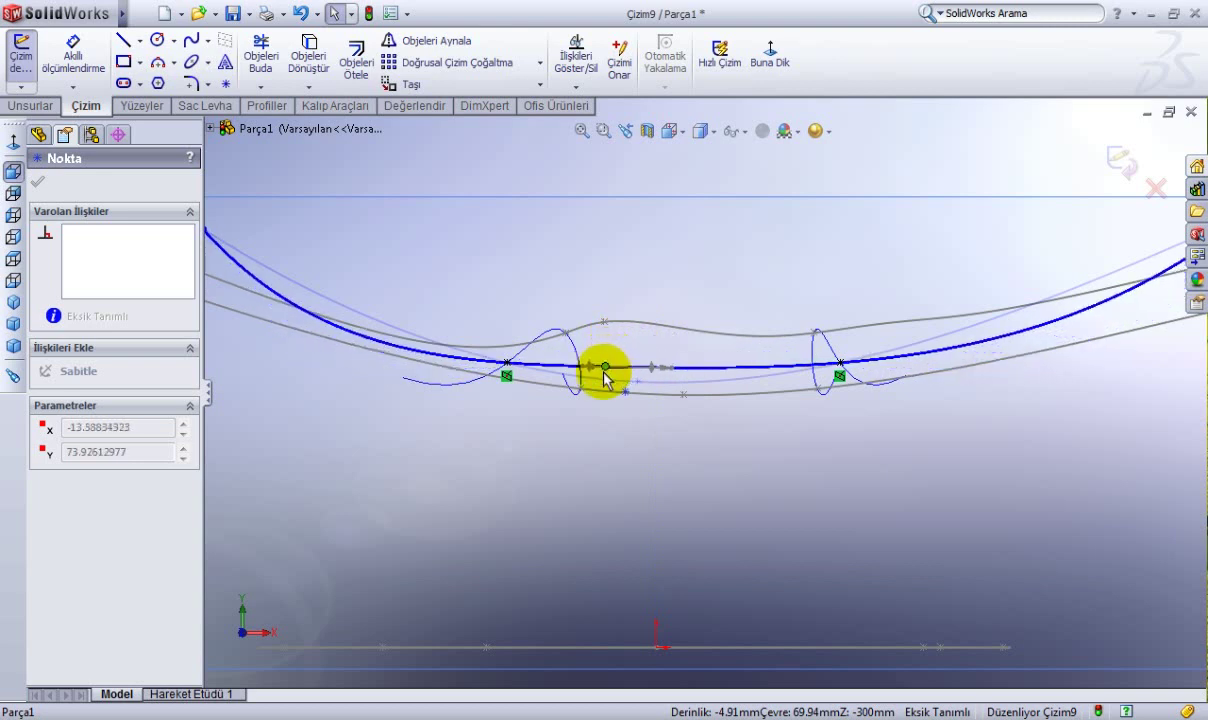
pyautogui.moveTo(605, 375)
pyautogui.mouseDown()
pyautogui.moveTo(674, 392)
pyautogui.moveTo(684, 372)
pyautogui.mouseUp()
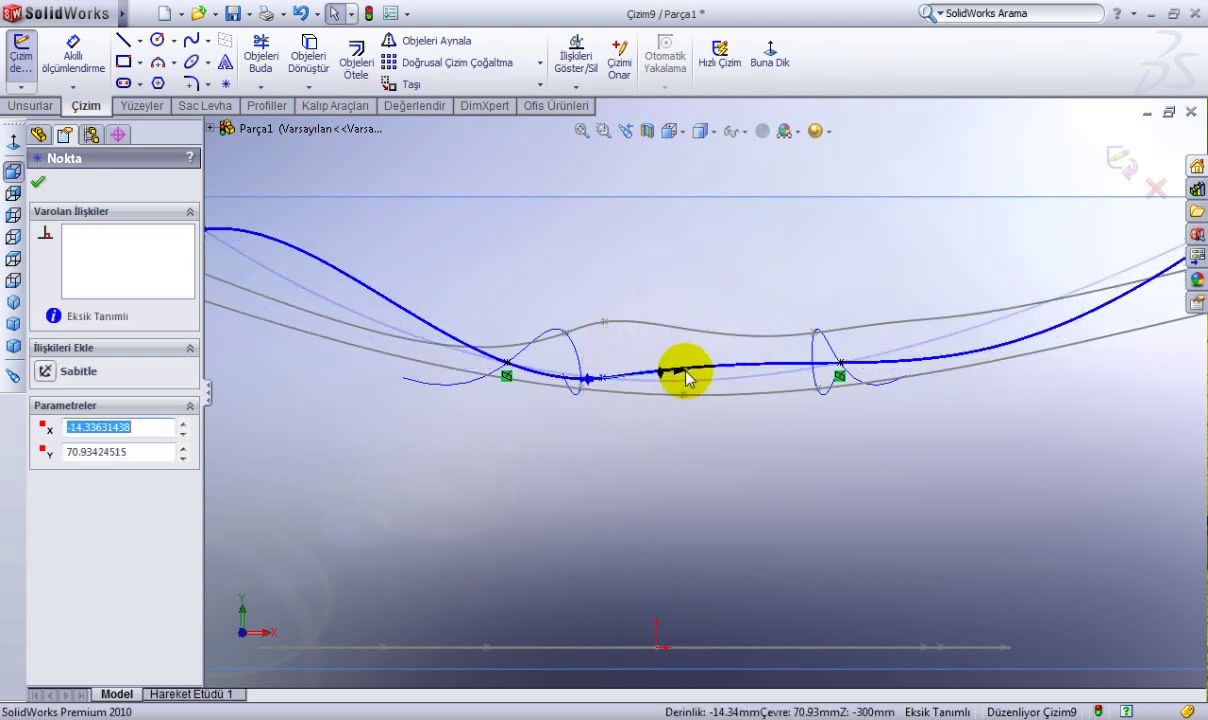
pyautogui.click(686, 377)
pyautogui.scroll(5, 686, 377)
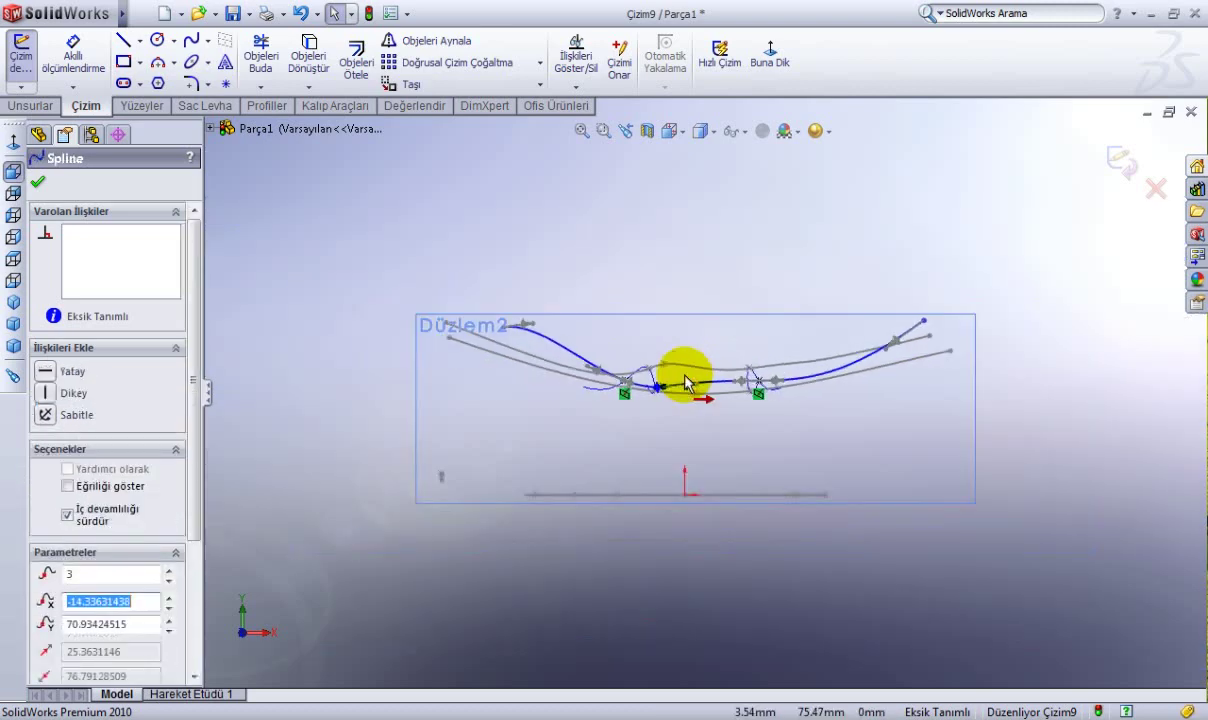
# Viewing Düzlem2 face-on, drag spline points into a shallow U through both pierce points.
pyautogui.moveTo(762, 287)
pyautogui.mouseDown(button='middle')
pyautogui.moveTo(728, 337)
pyautogui.moveTo(803, 361)
pyautogui.moveTo(787, 426)
pyautogui.moveTo(758, 295)
pyautogui.mouseUp(button='middle')
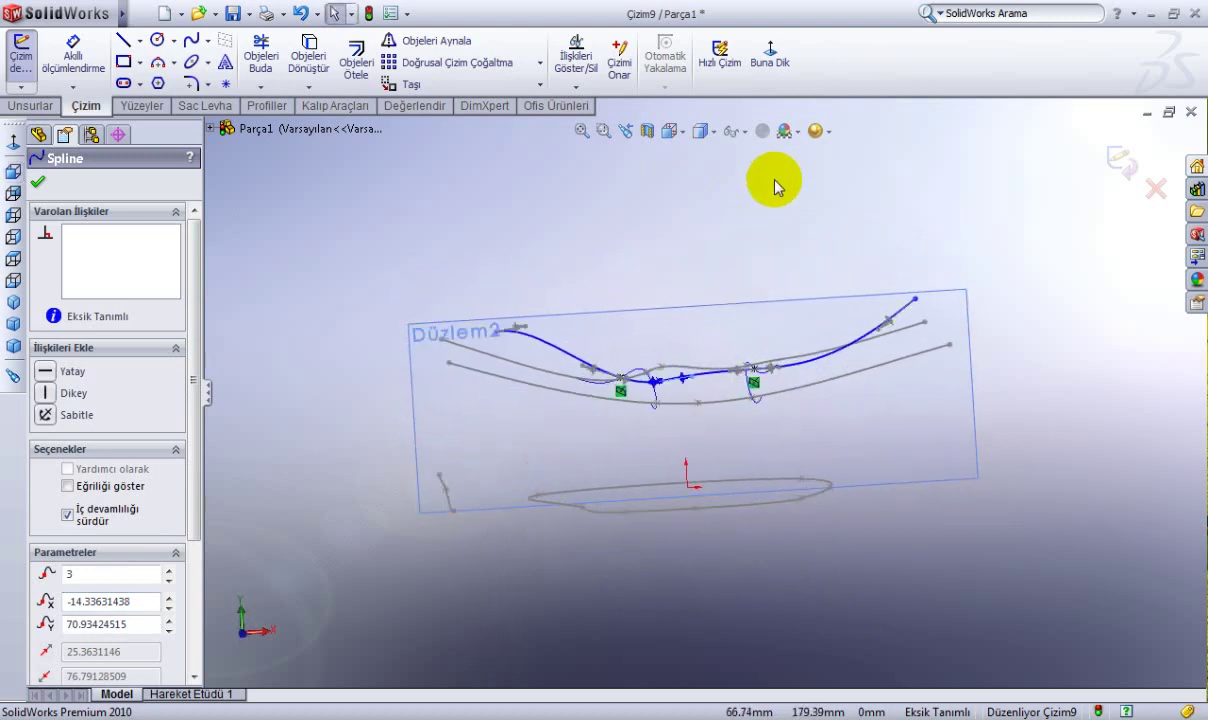
pyautogui.click(776, 55)
pyautogui.scroll(-2, 728, 404)
pyautogui.scroll(-3, 728, 380)
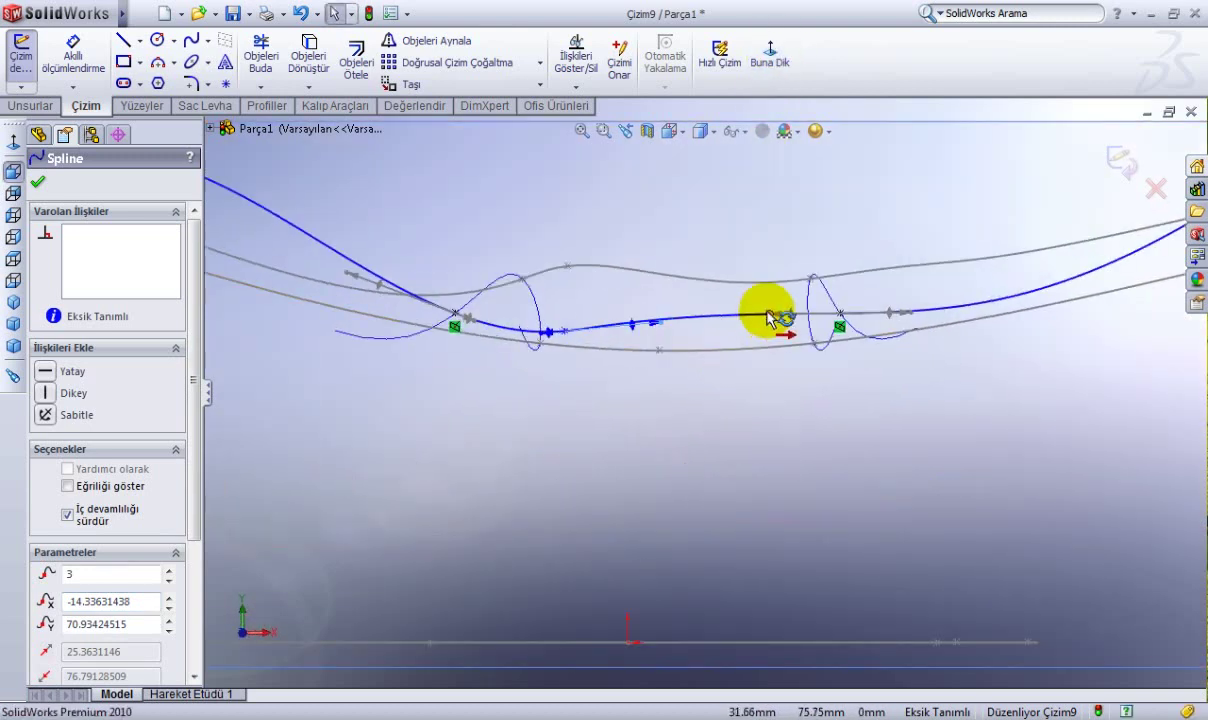
pyautogui.moveTo(765, 330); pyautogui.dragTo(762, 343)
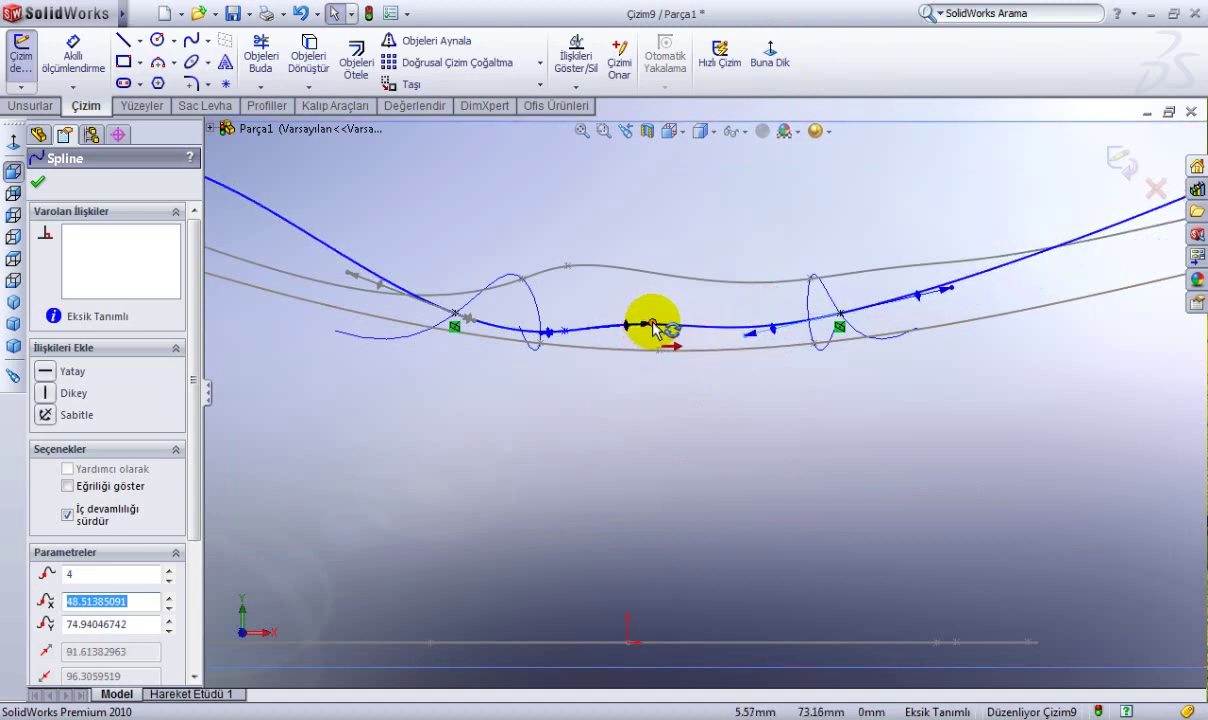
pyautogui.moveTo(652, 328); pyautogui.dragTo(600, 345)
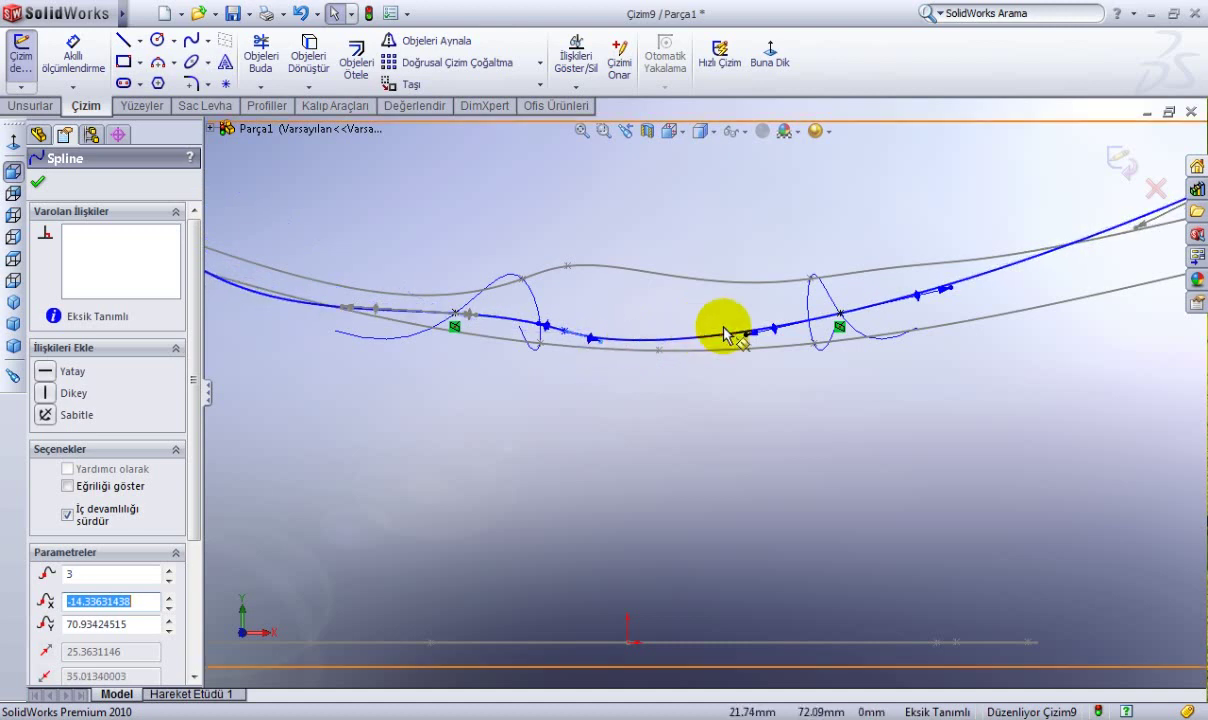
pyautogui.moveTo(742, 344); pyautogui.dragTo(769, 345)
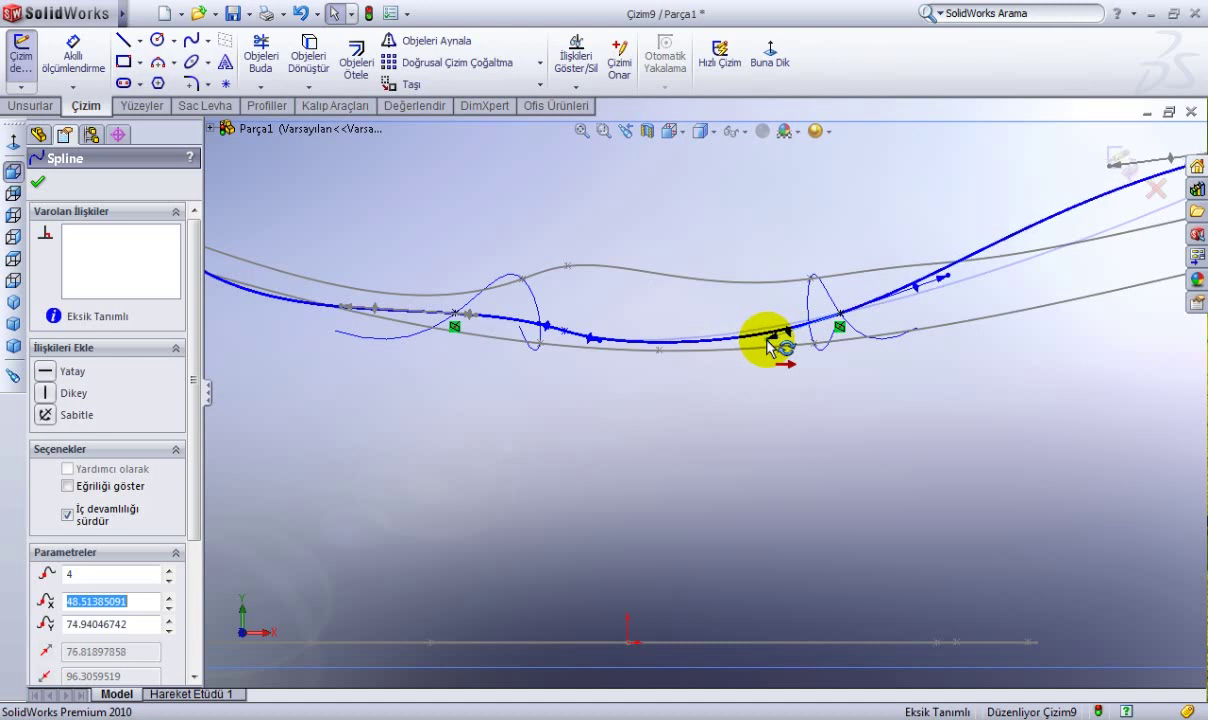
pyautogui.scroll(2, 767, 345)
pyautogui.scroll(2, 741, 386)
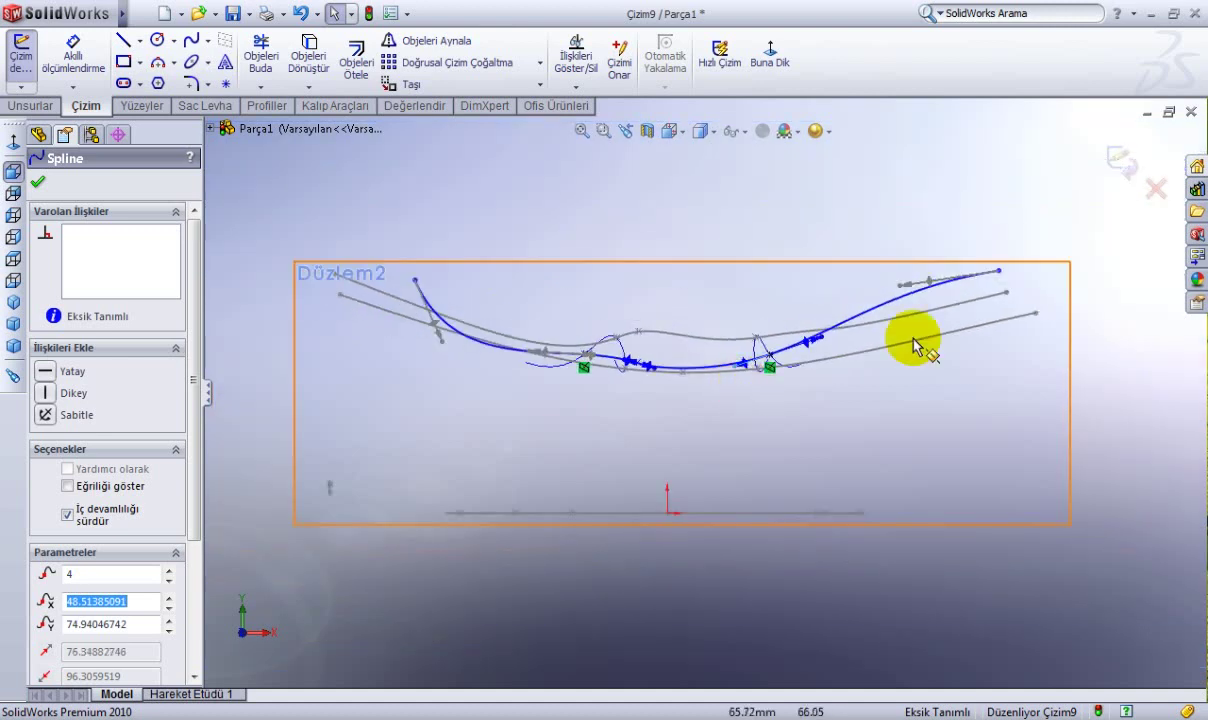
# Close the Çizim9 sketch and hide plane Düzlem2.
pyautogui.click(1122, 170)
pyautogui.scroll(3, 860, 399)
pyautogui.moveTo(860, 399)
pyautogui.mouseDown(button='middle')
pyautogui.moveTo(809, 439)
pyautogui.moveTo(900, 402)
pyautogui.mouseUp(button='middle')
pyautogui.rightClick(897, 401)
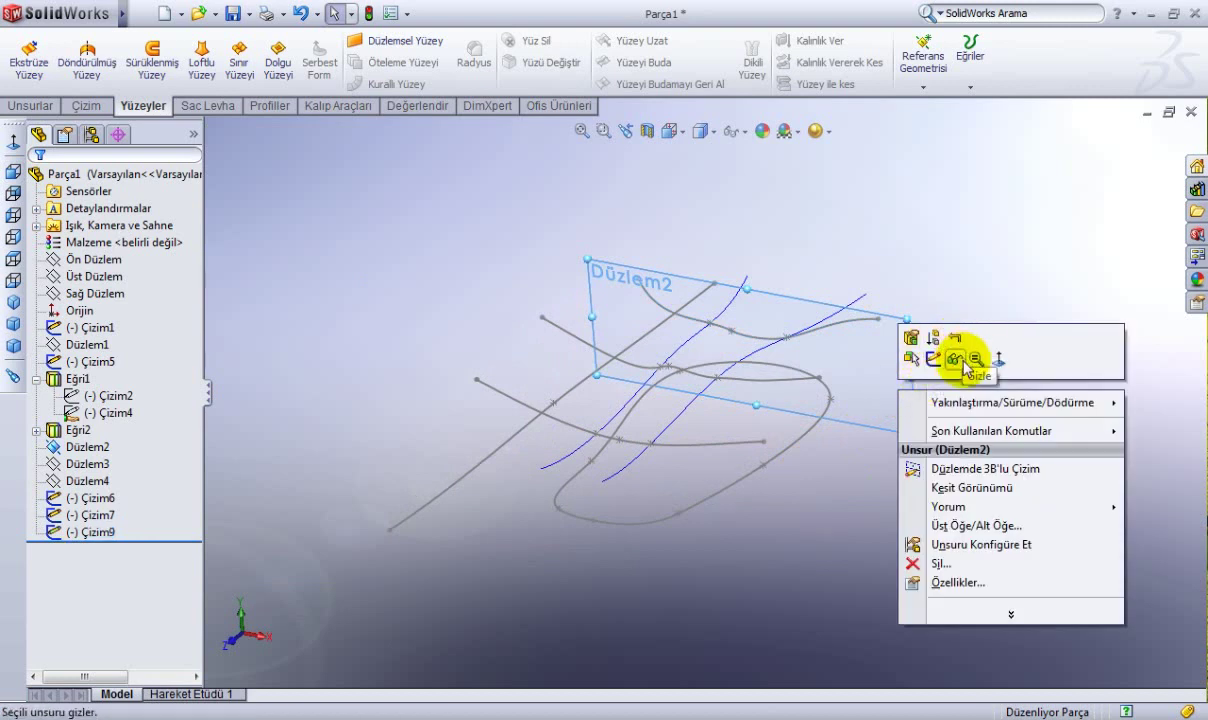
pyautogui.click(961, 365)
pyautogui.moveTo(957, 364)
pyautogui.mouseDown(button='middle')
pyautogui.moveTo(900, 423)
pyautogui.moveTo(1035, 404)
pyautogui.moveTo(960, 495)
pyautogui.mouseUp(button='middle')
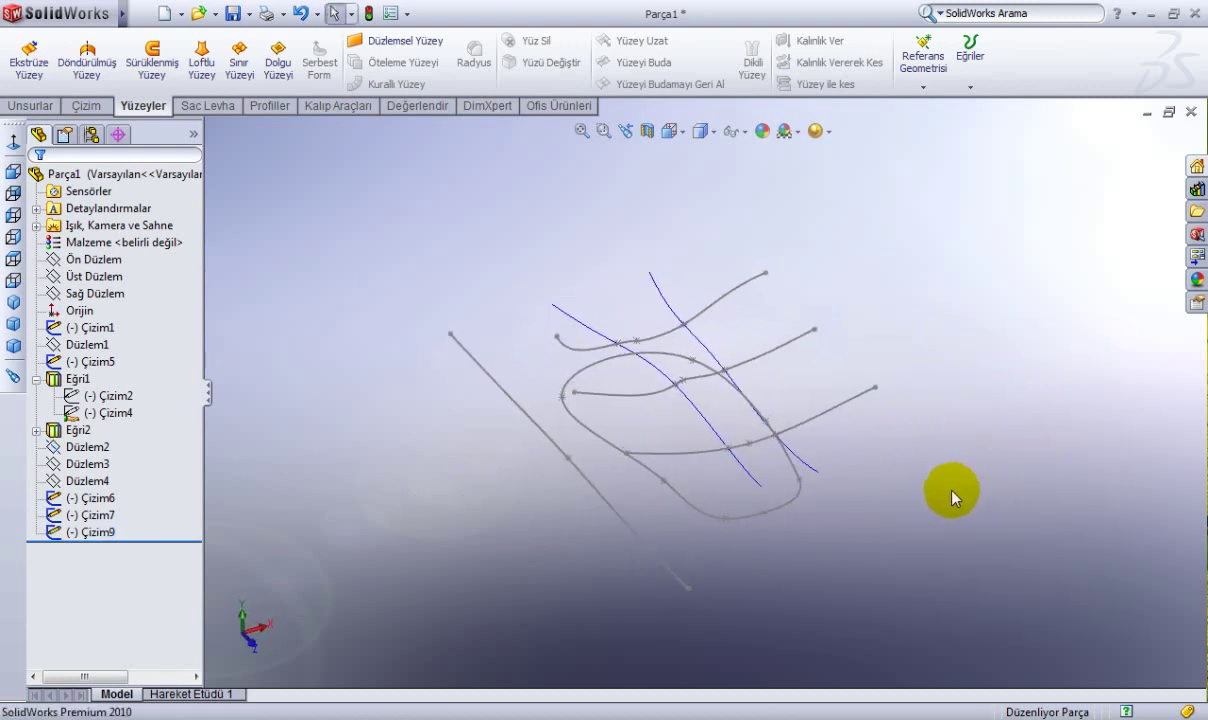
# Edit Çizim9 to move the spline's left end down and outward, then close it and review the wireframe.
pyautogui.click(595, 355)
pyautogui.click(647, 266)
pyautogui.click(770, 52)
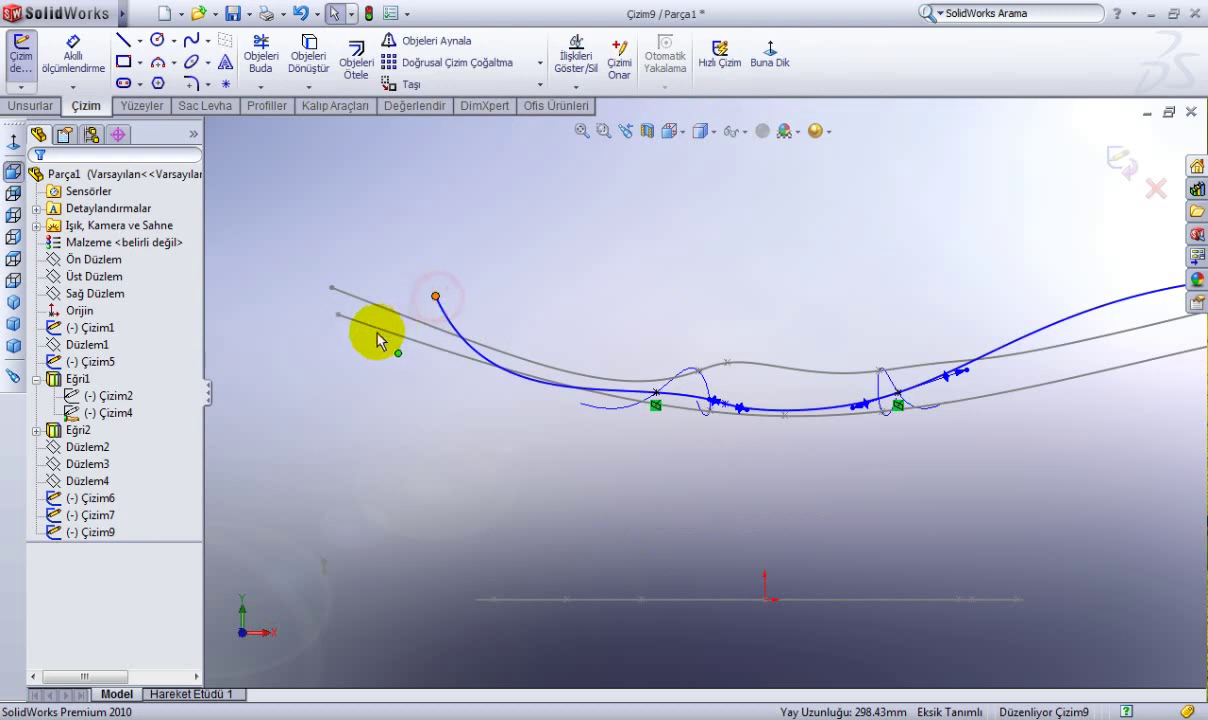
pyautogui.moveTo(380, 341); pyautogui.dragTo(320, 340)
pyautogui.scroll(3, 900, 395)
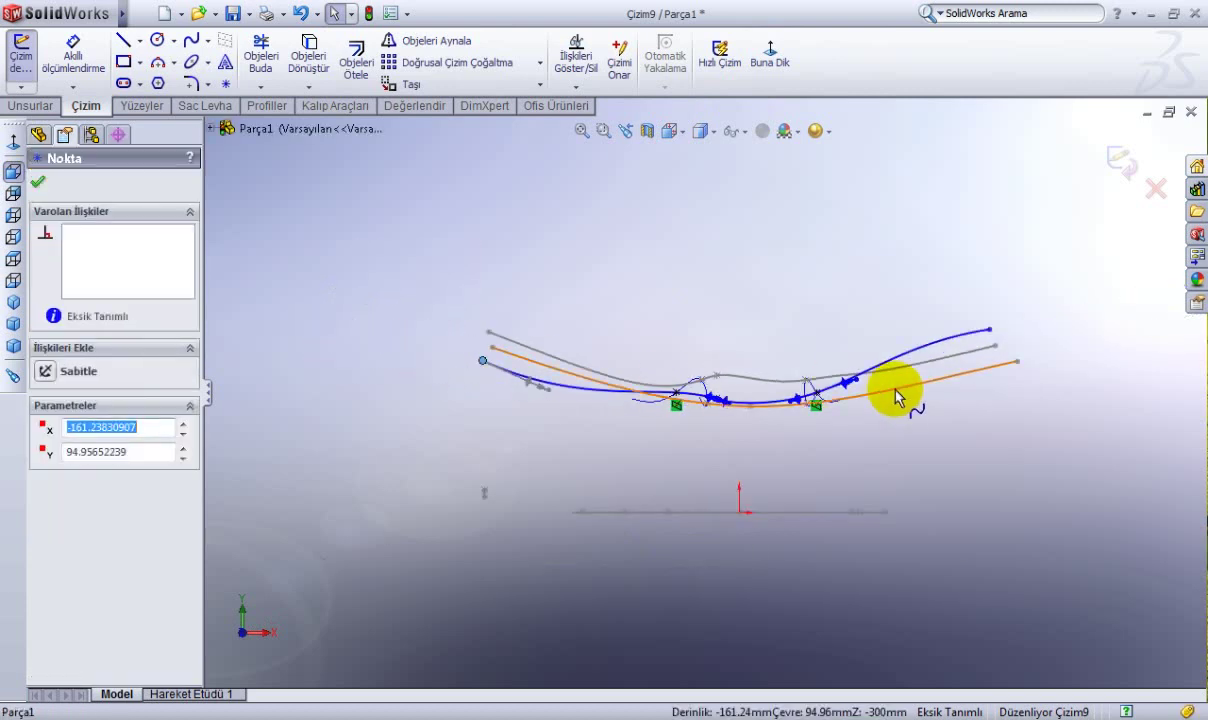
pyautogui.scroll(-3, 770, 404)
pyautogui.scroll(-2, 780, 410)
pyautogui.scroll(4, 780, 410)
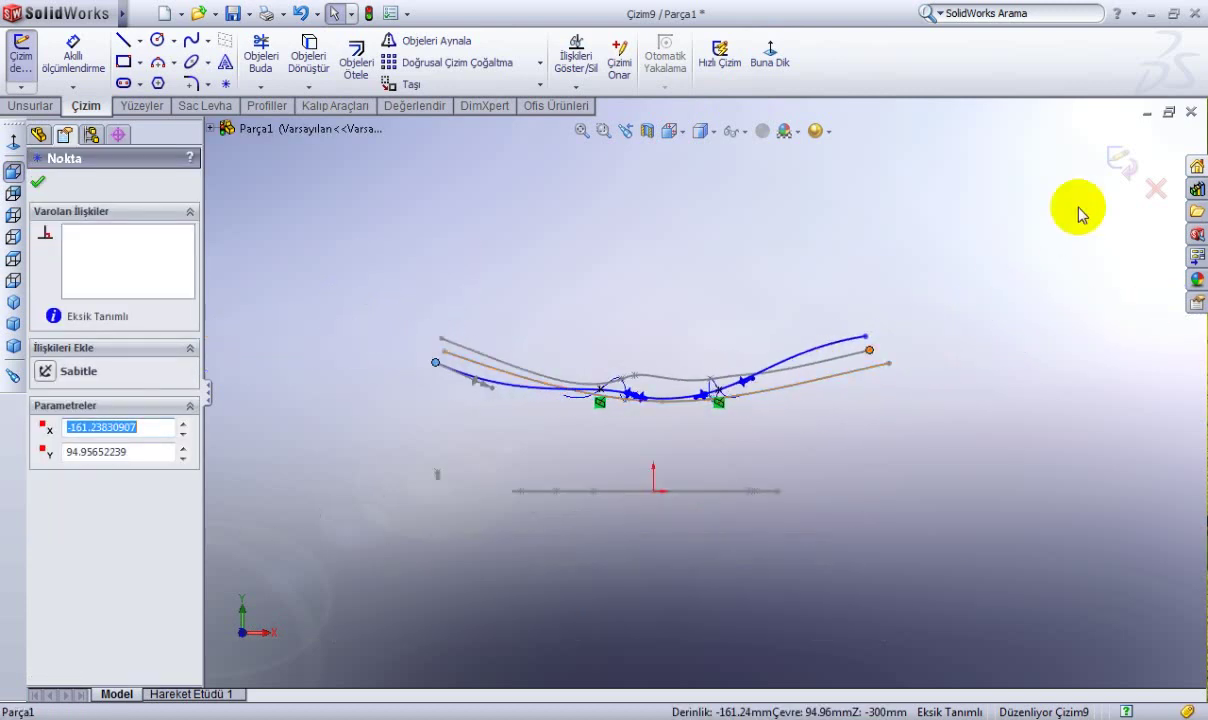
pyautogui.click(1128, 152)
pyautogui.moveTo(776, 334)
pyautogui.mouseDown(button='middle')
pyautogui.moveTo(845, 388)
pyautogui.moveTo(852, 439)
pyautogui.moveTo(795, 439)
pyautogui.moveTo(765, 389)
pyautogui.moveTo(896, 414)
pyautogui.moveTo(868, 426)
pyautogui.mouseUp(button='middle')
pyautogui.scroll(3, 868, 426)
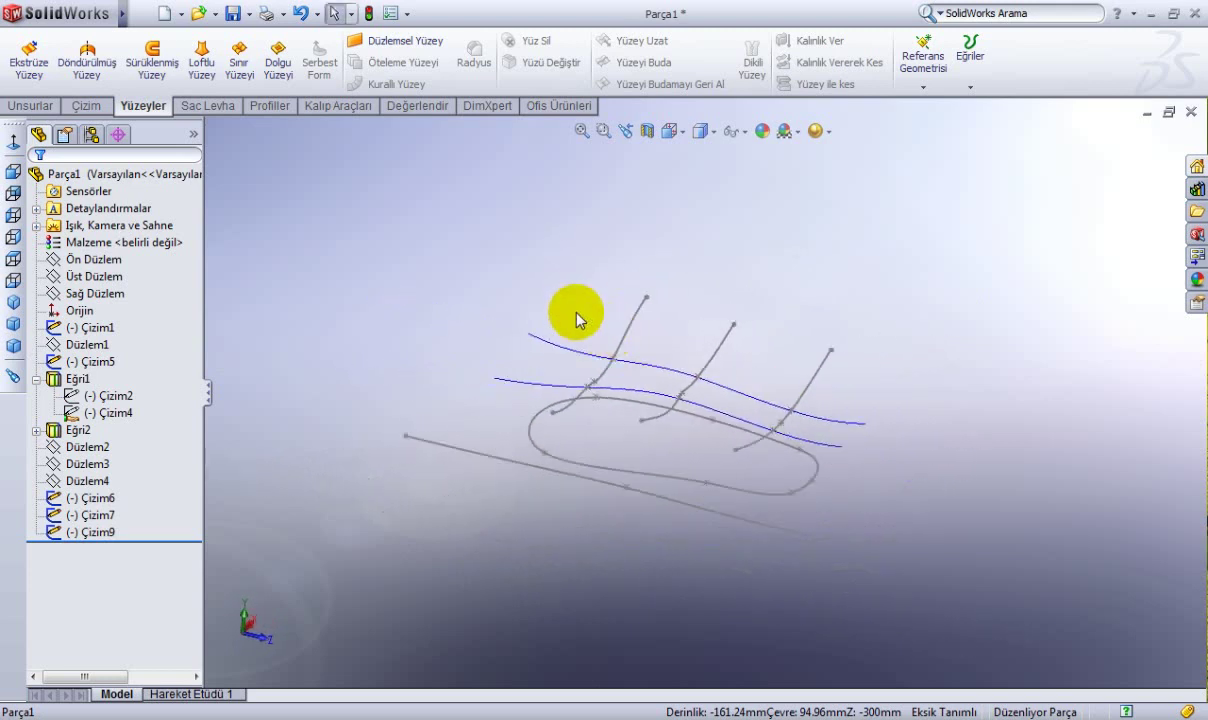
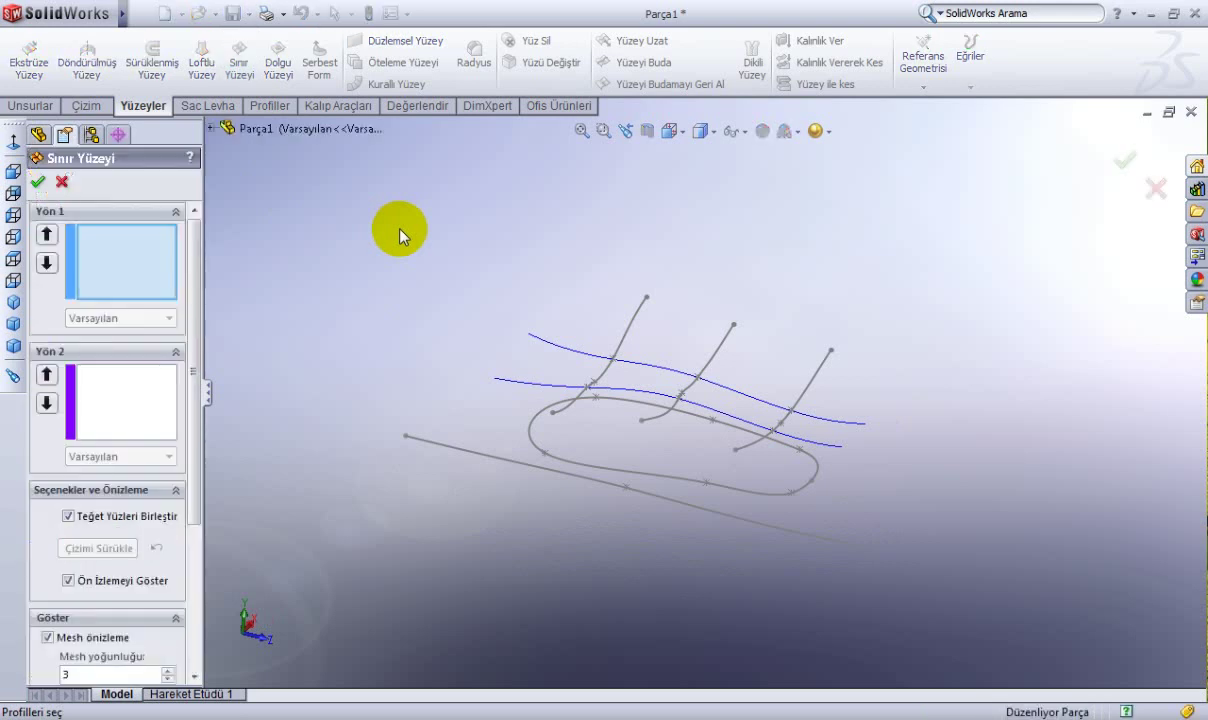
# Add Eğri1 to Direction 1, then Çizim9, Çizim7 and Çizim6 to Direction 2 of the boundary surface.
pyautogui.moveTo(399, 232)
pyautogui.mouseDown(button='middle')
pyautogui.moveTo(426, 224)
pyautogui.moveTo(353, 213)
pyautogui.moveTo(446, 236)
pyautogui.mouseUp(button='middle')
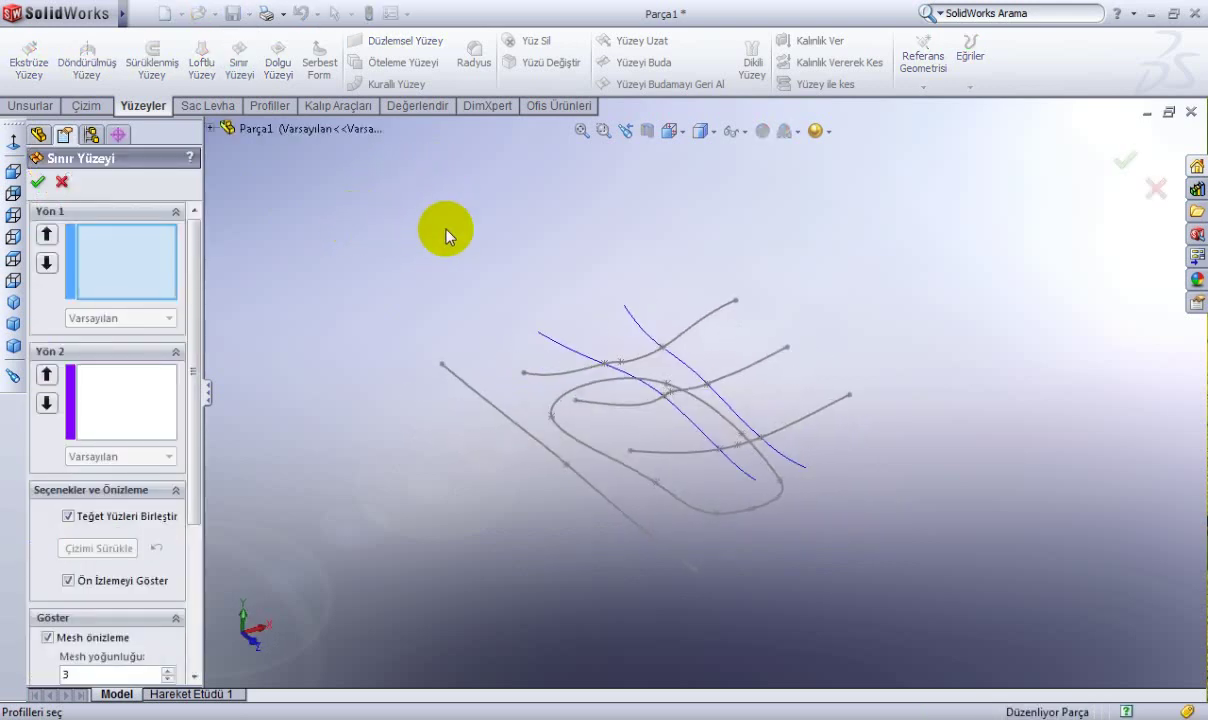
pyautogui.click(572, 349)
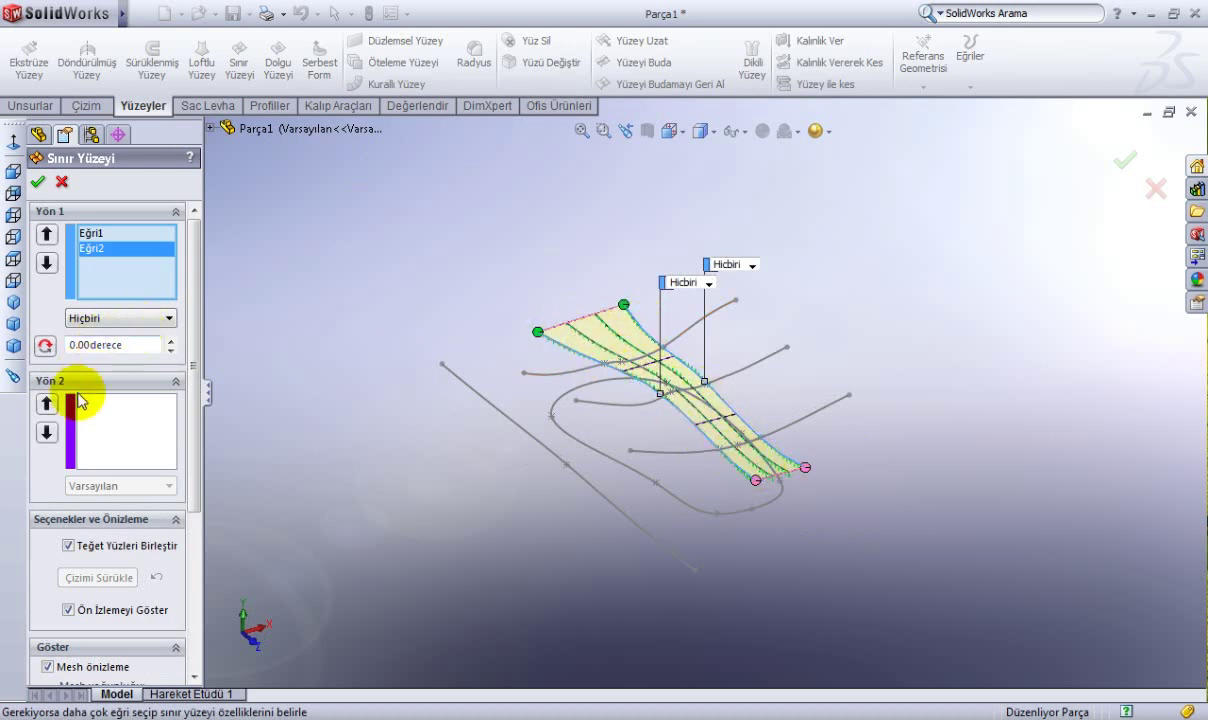
pyautogui.click(99, 416)
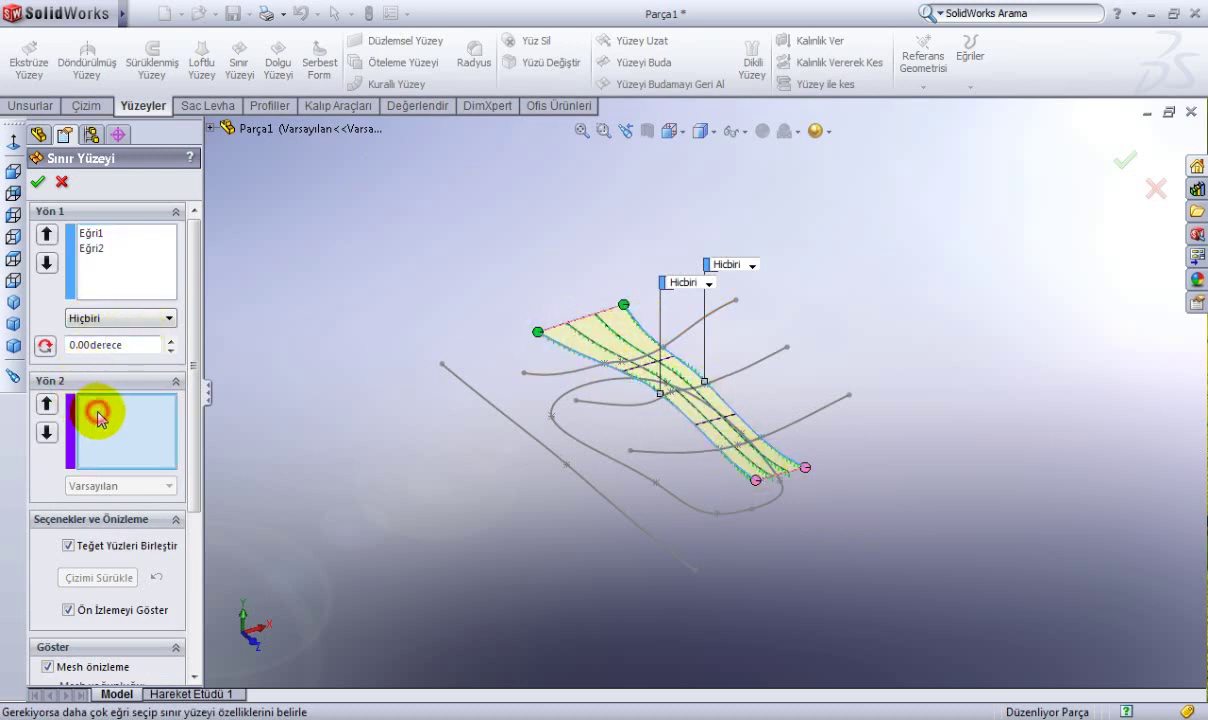
pyautogui.click(716, 309)
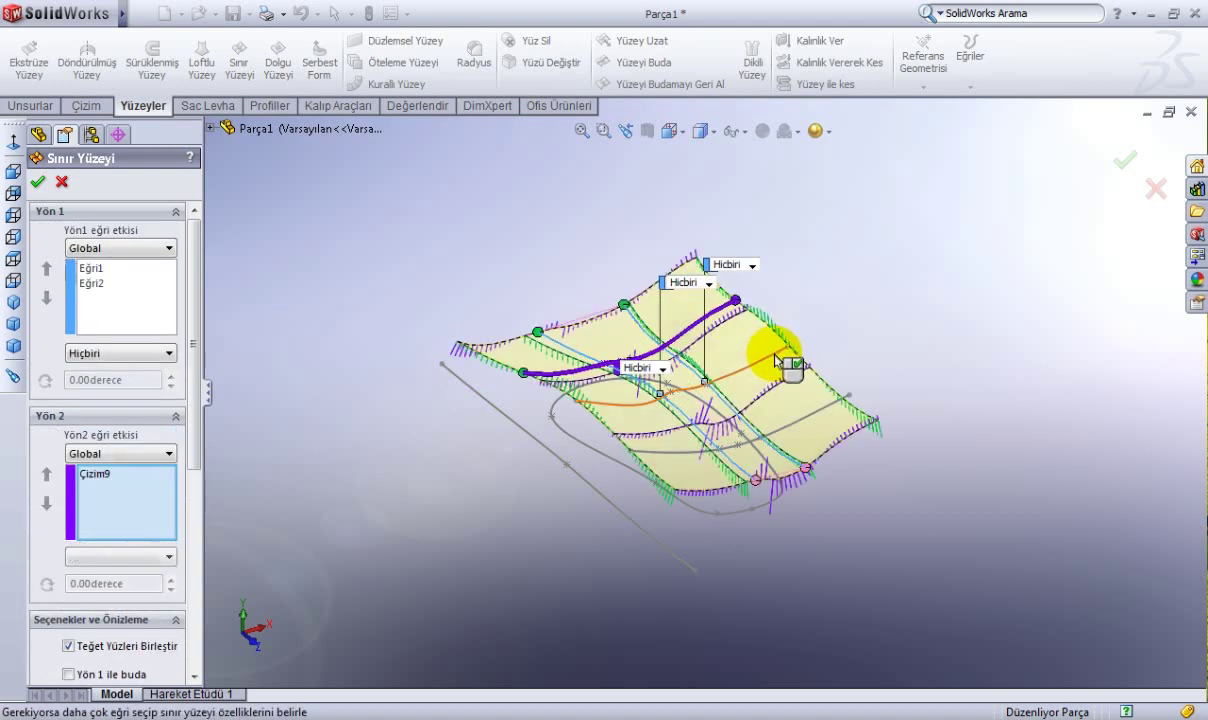
pyautogui.click(781, 361)
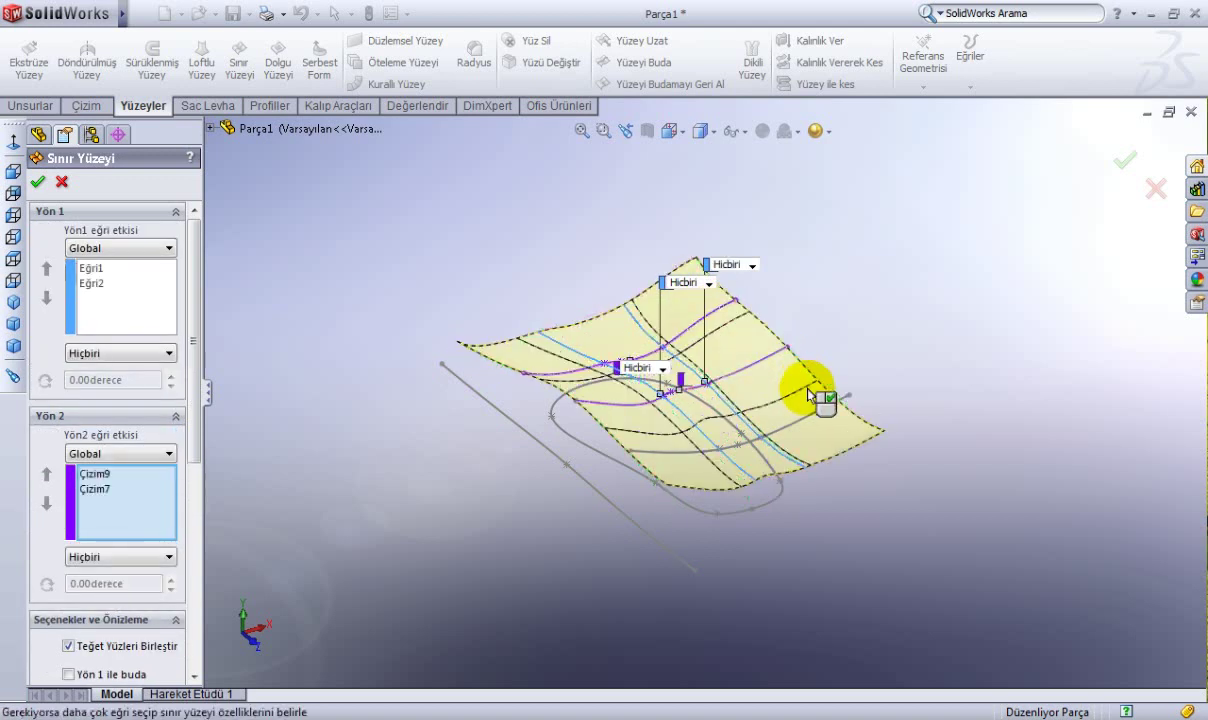
pyautogui.click(826, 418)
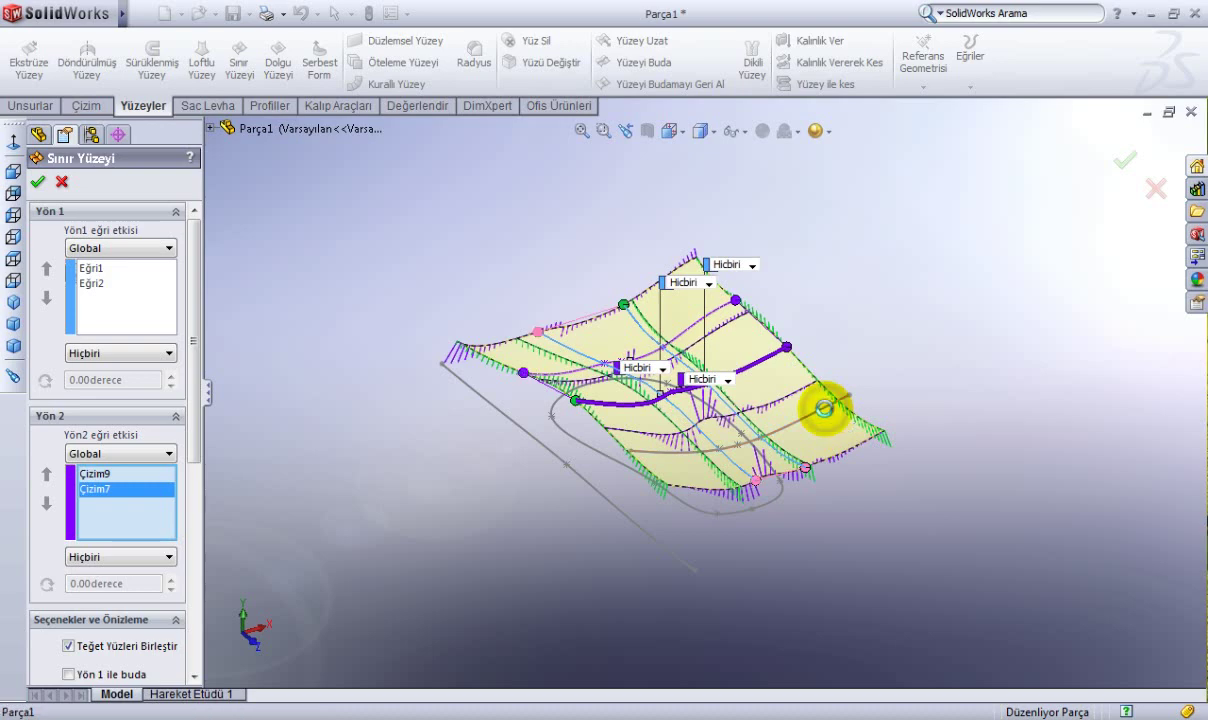
pyautogui.moveTo(857, 404)
pyautogui.mouseDown(button='middle')
pyautogui.moveTo(969, 265)
pyautogui.moveTo(841, 396)
pyautogui.moveTo(917, 359)
pyautogui.moveTo(909, 386)
pyautogui.moveTo(885, 402)
pyautogui.mouseUp(button='middle')
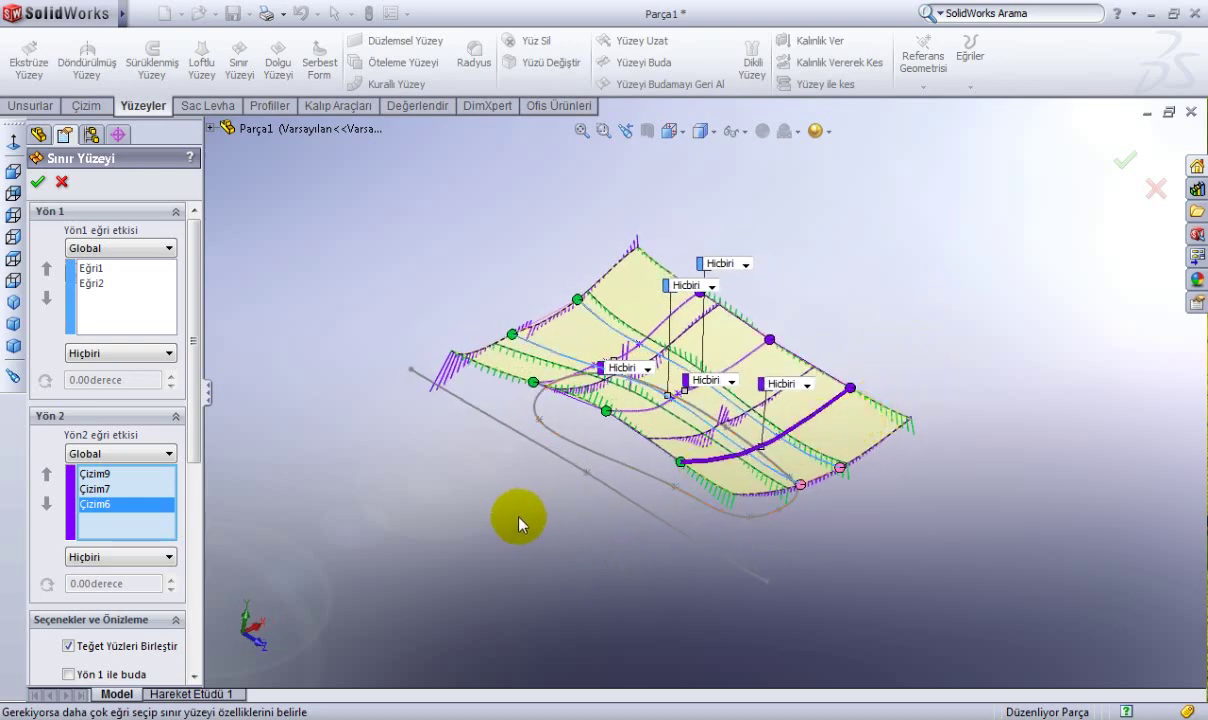
pyautogui.click(166, 454)
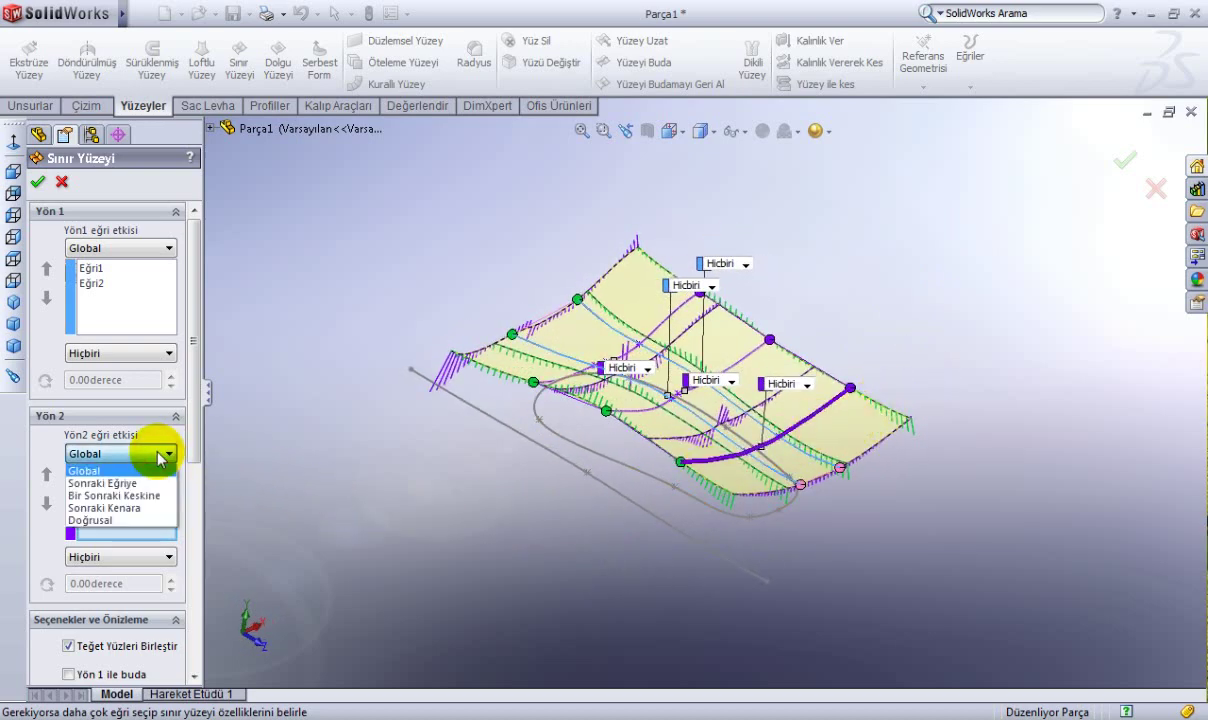
pyautogui.click(160, 456)
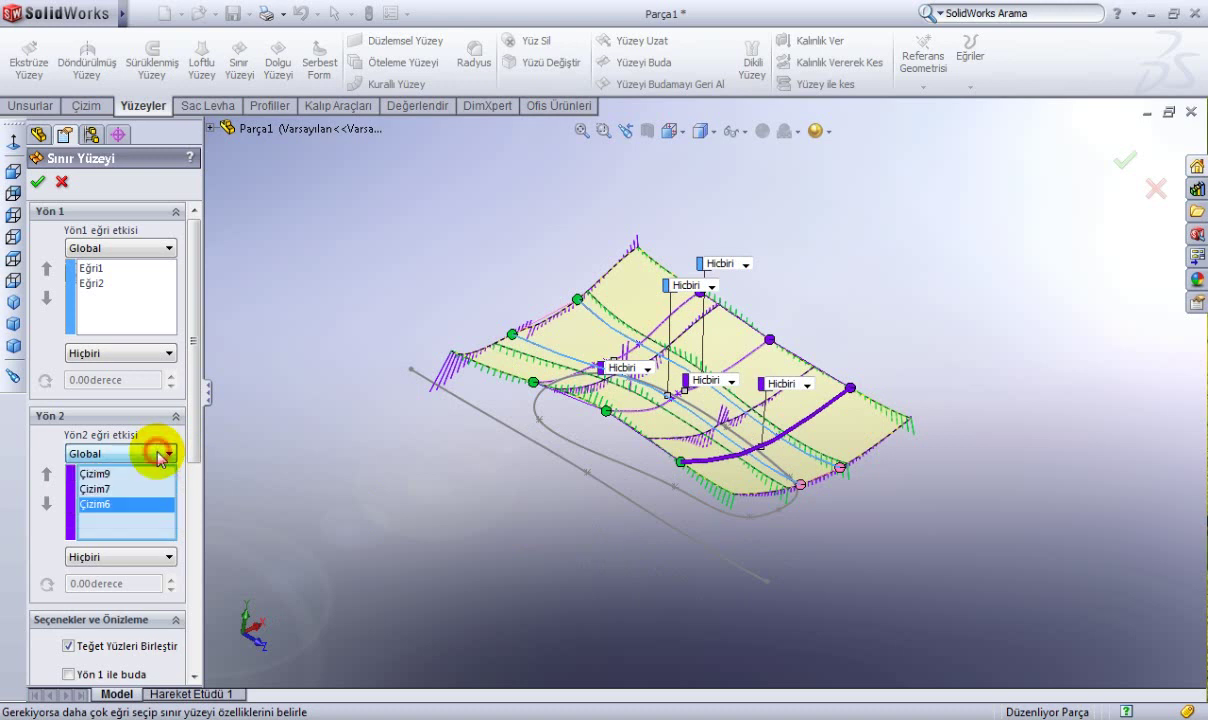
pyautogui.moveTo(197, 432)
pyautogui.mouseDown()
pyautogui.moveTo(195, 460)
pyautogui.moveTo(196, 427)
pyautogui.mouseUp()
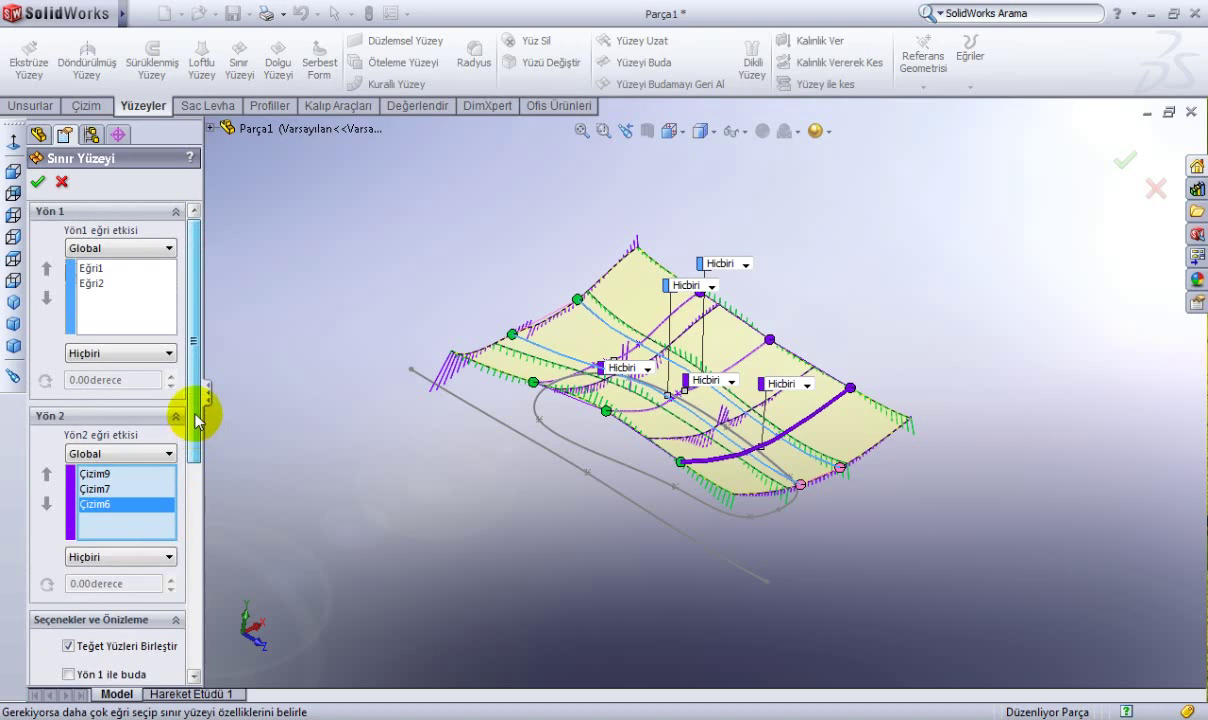
pyautogui.moveTo(431, 501)
pyautogui.mouseDown(button='middle')
pyautogui.moveTo(400, 453)
pyautogui.moveTo(358, 485)
pyautogui.mouseUp(button='middle')
pyautogui.moveTo(195, 425); pyautogui.dragTo(194, 491)
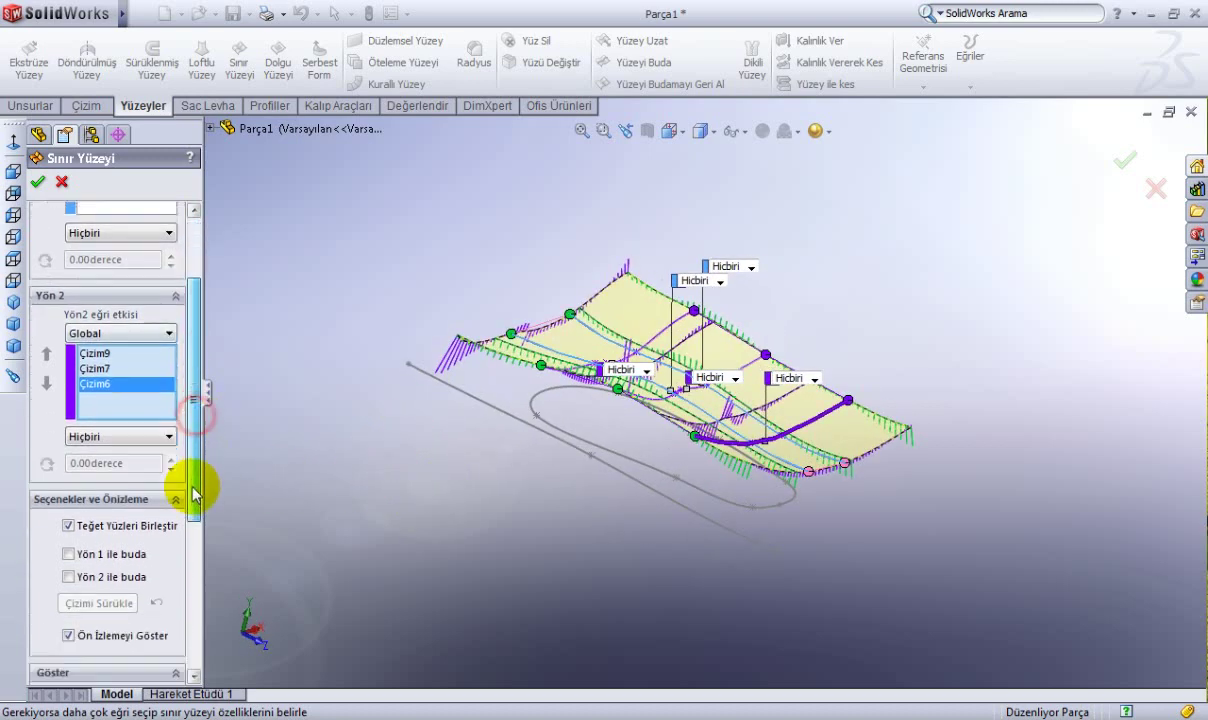
pyautogui.click(69, 492)
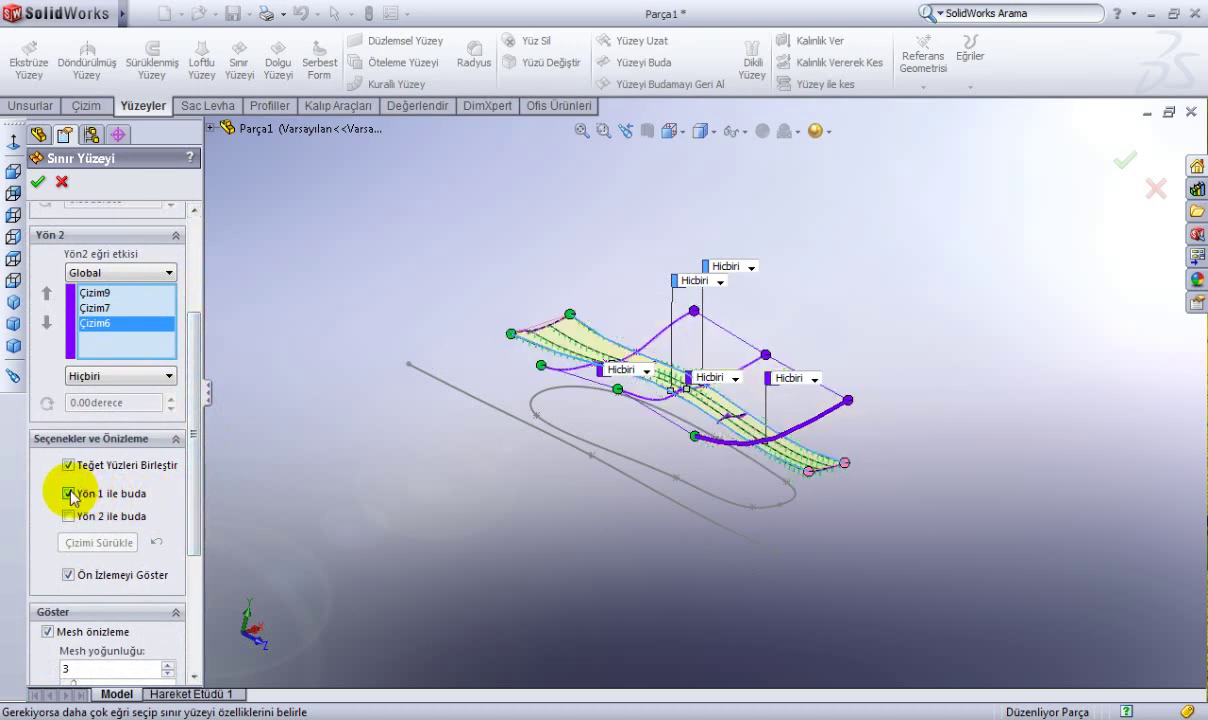
pyautogui.moveTo(537, 465)
pyautogui.mouseDown(button='middle')
pyautogui.moveTo(501, 528)
pyautogui.moveTo(307, 518)
pyautogui.mouseUp(button='middle')
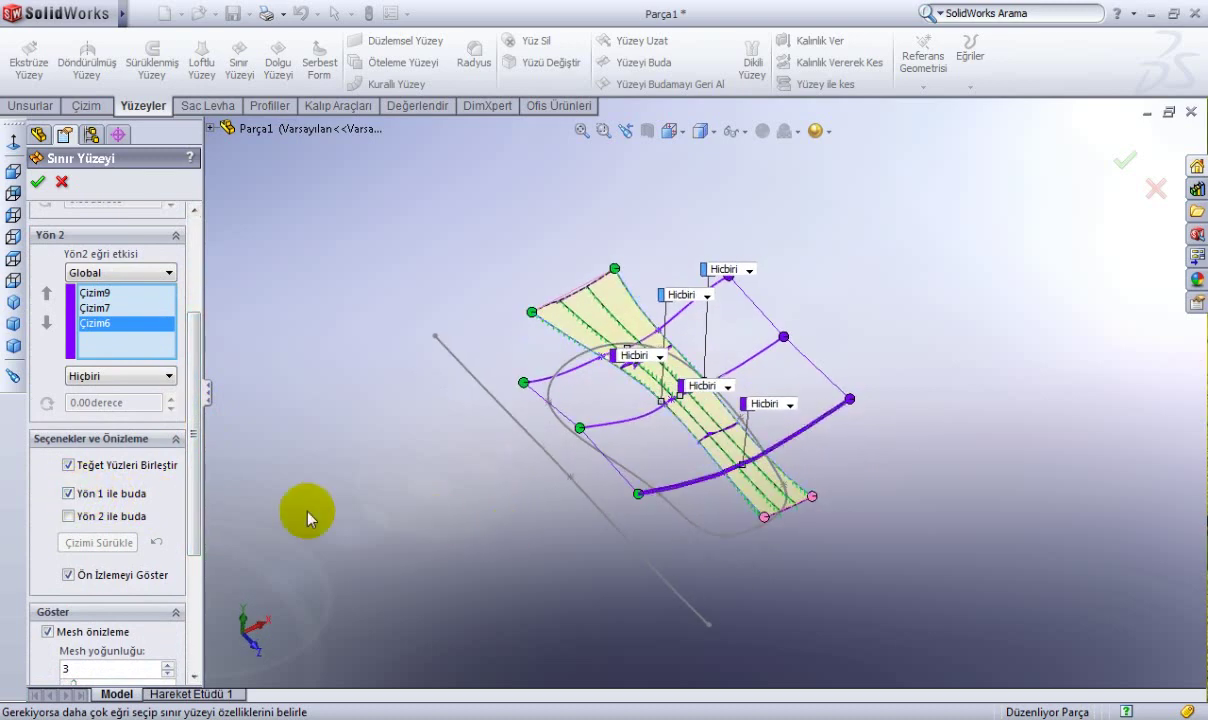
pyautogui.click(68, 498)
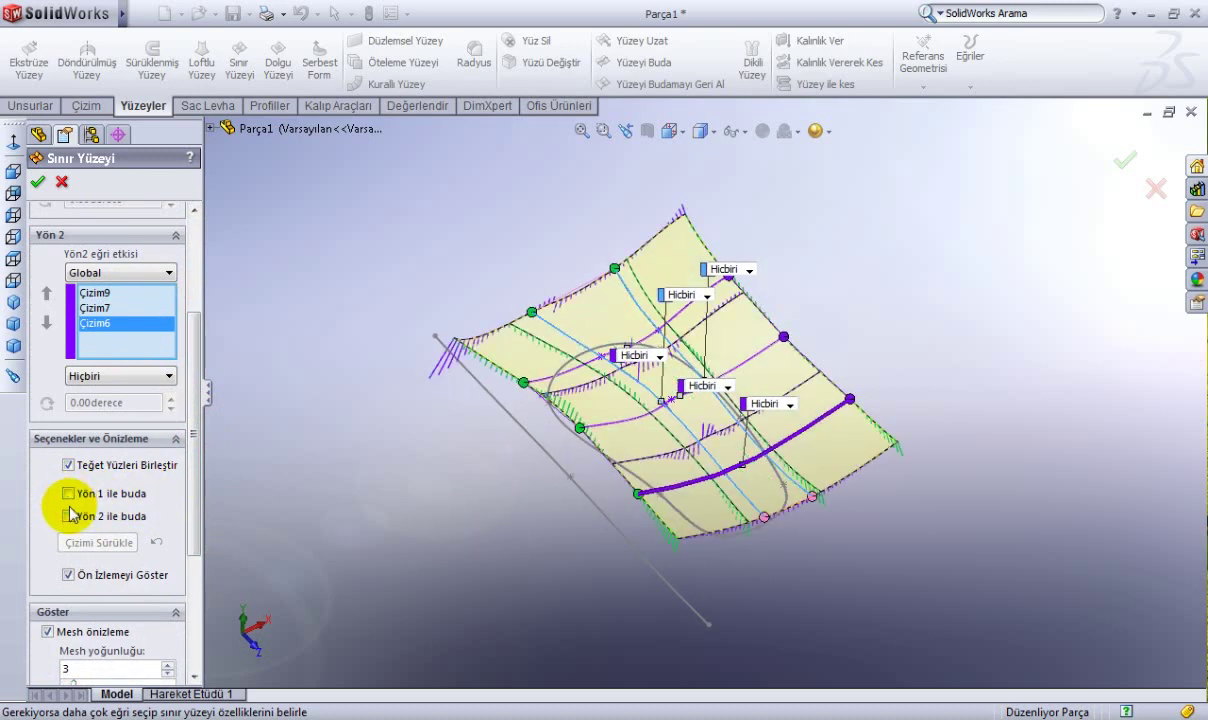
pyautogui.click(68, 517)
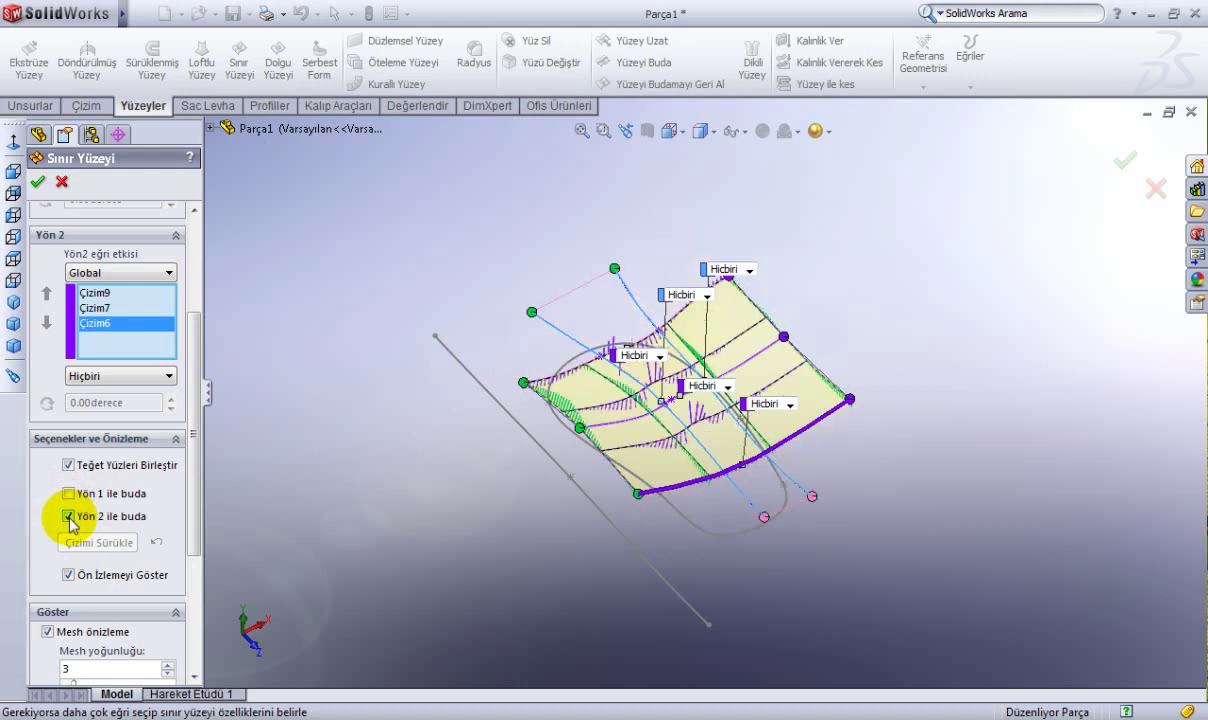
pyautogui.click(68, 517)
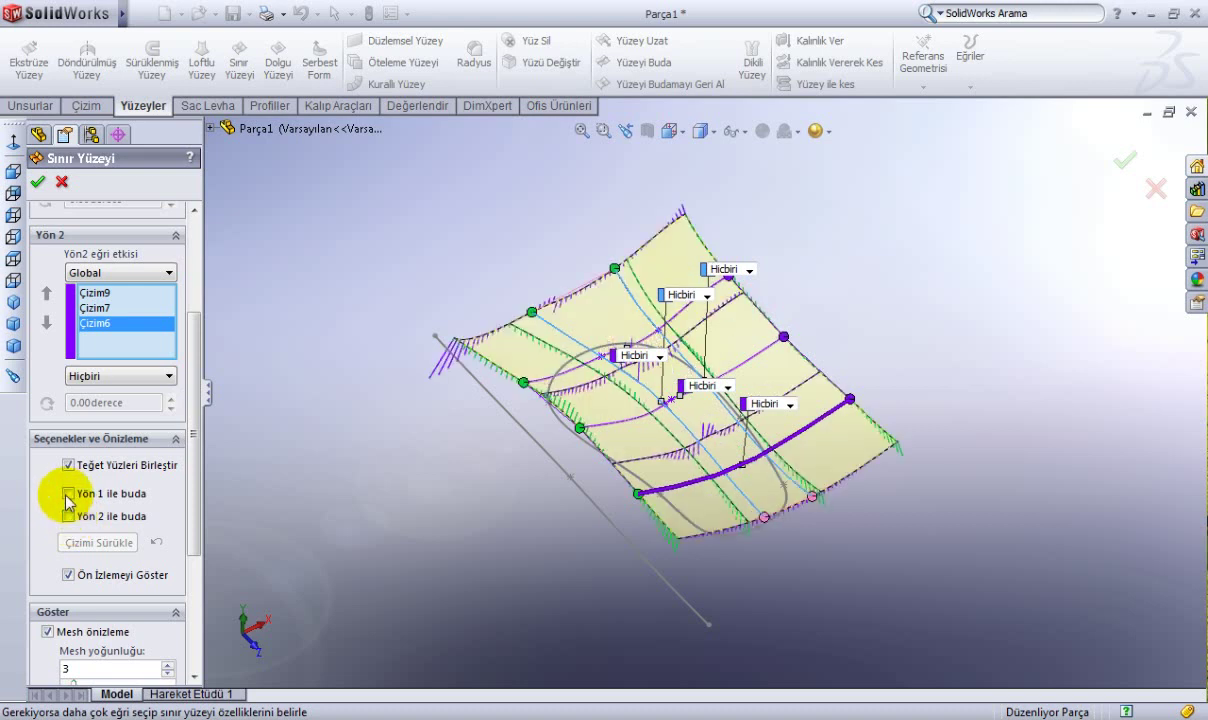
pyautogui.click(68, 493)
pyautogui.click(68, 516)
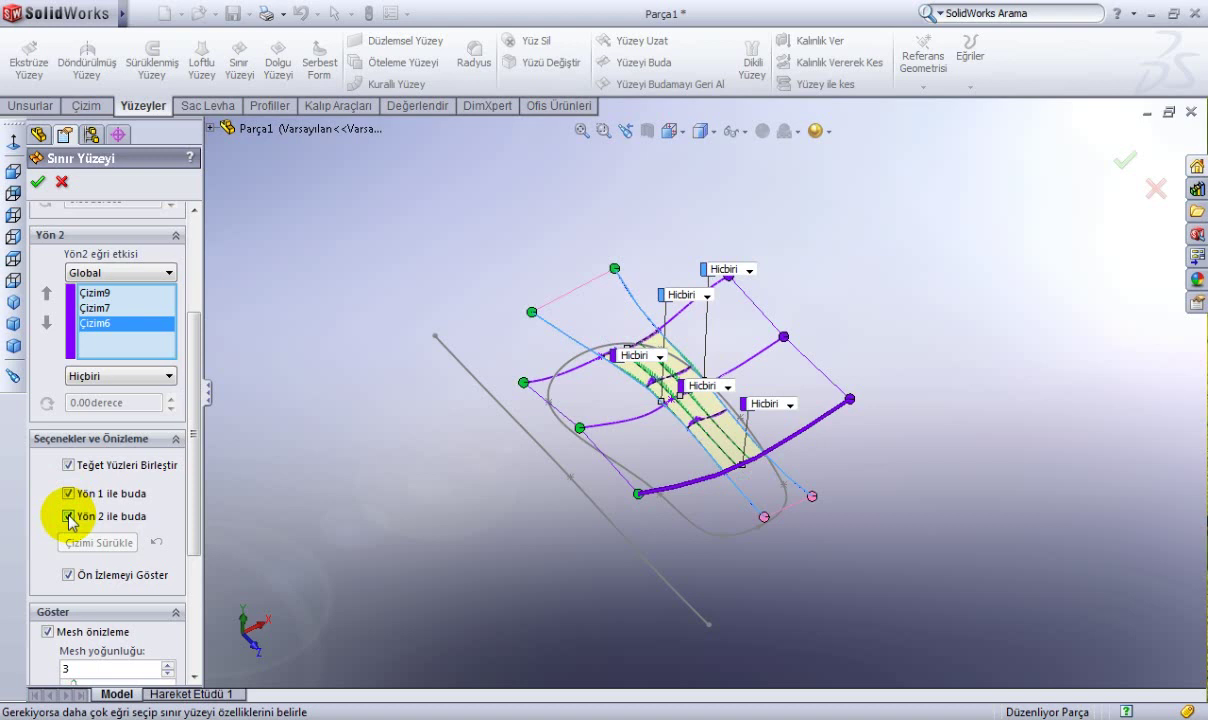
pyautogui.click(68, 516)
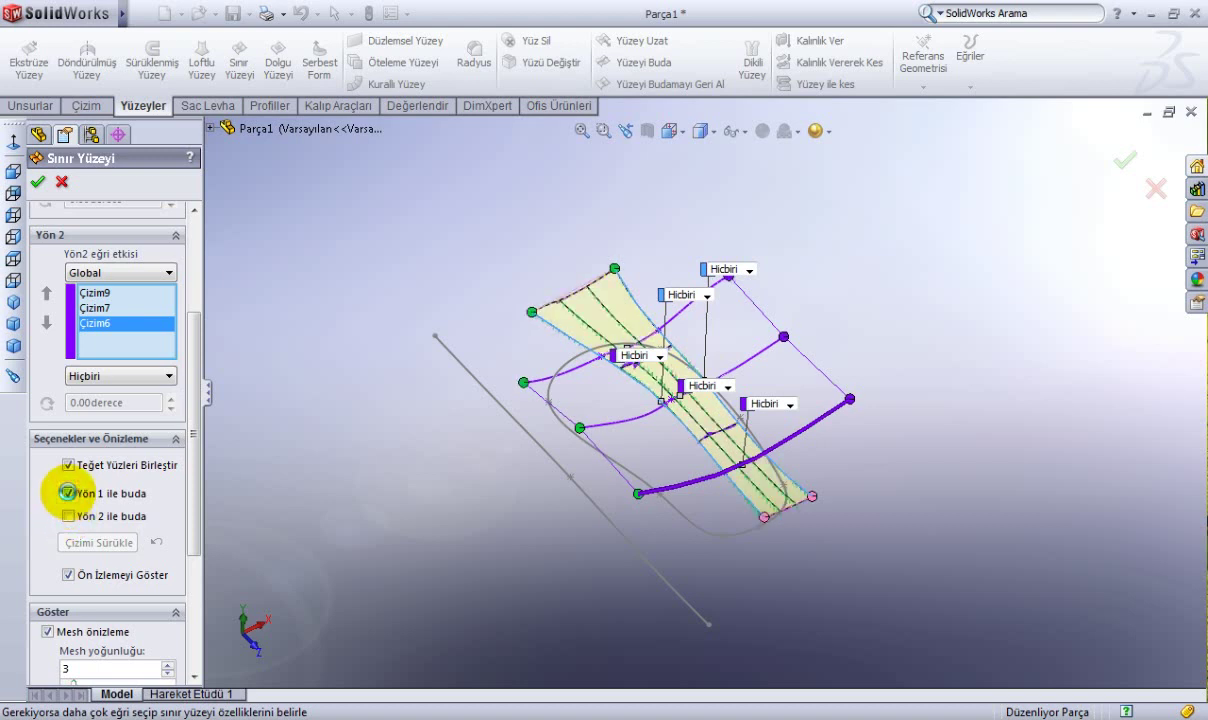
pyautogui.click(67, 493)
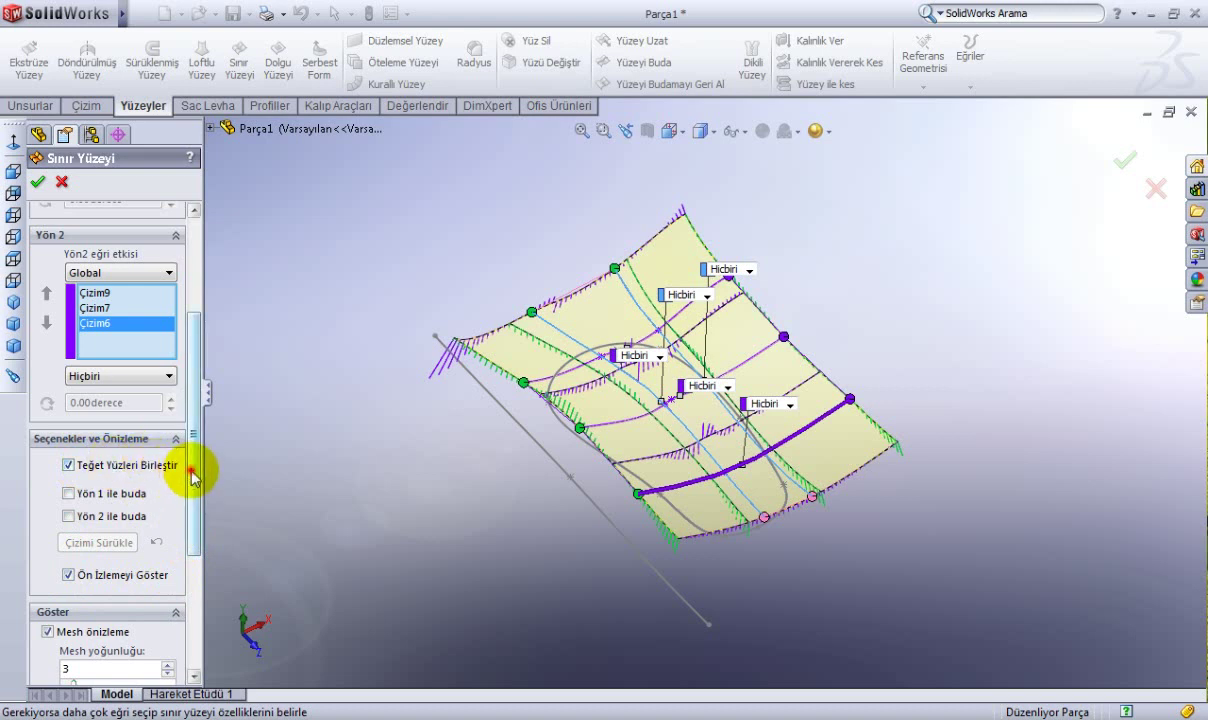
pyautogui.moveTo(192, 478)
pyautogui.mouseDown()
pyautogui.moveTo(197, 600)
pyautogui.moveTo(194, 480)
pyautogui.moveTo(170, 396)
pyautogui.moveTo(189, 345)
pyautogui.mouseUp()
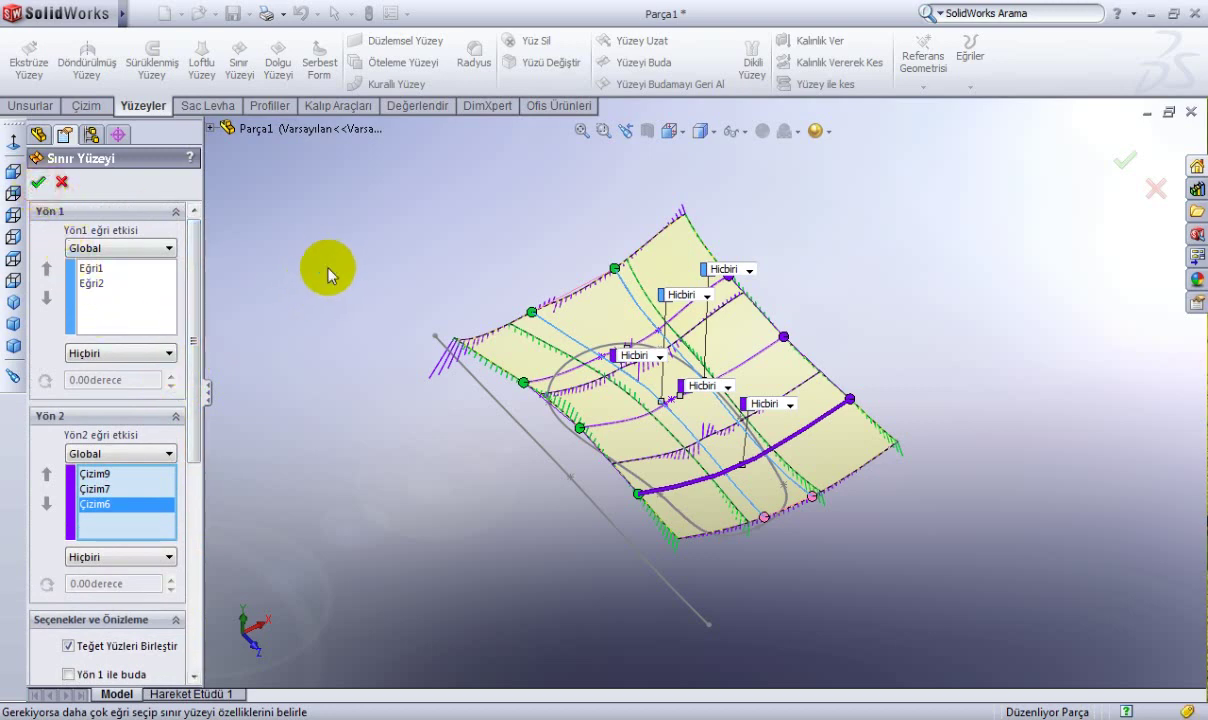
# Orbit around the new boundary surface and inspect it from the top.
pyautogui.moveTo(384, 228); pyautogui.dragTo(446, 130, button='middle')
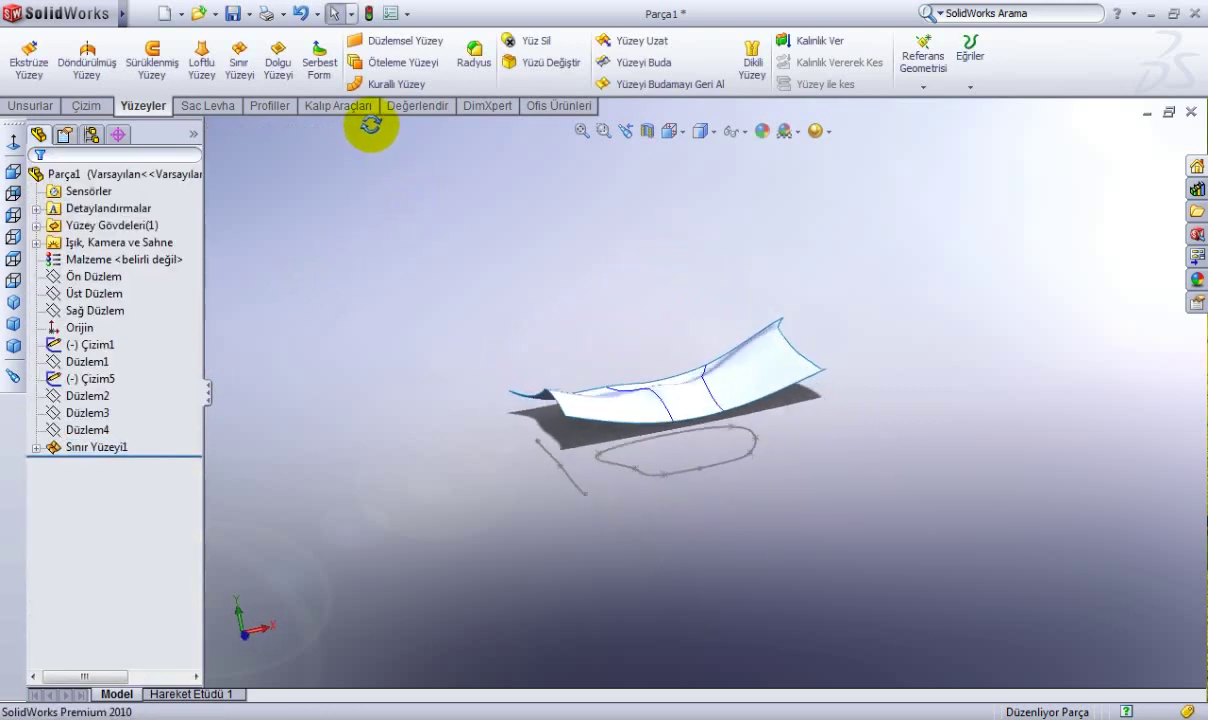
pyautogui.moveTo(359, 148)
pyautogui.mouseDown(button='middle')
pyautogui.moveTo(345, 237)
pyautogui.moveTo(423, 243)
pyautogui.moveTo(402, 243)
pyautogui.moveTo(349, 150)
pyautogui.moveTo(353, 127)
pyautogui.moveTo(391, 121)
pyautogui.moveTo(353, 119)
pyautogui.moveTo(415, 188)
pyautogui.mouseUp(button='middle')
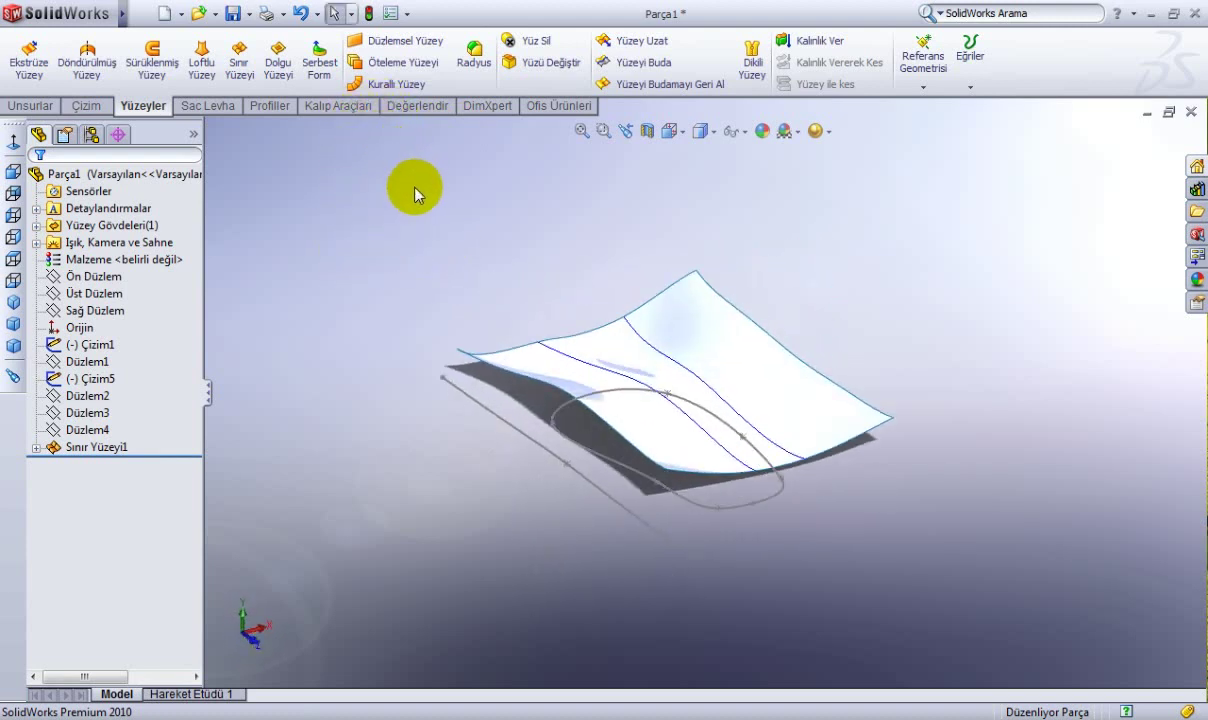
pyautogui.moveTo(378, 254); pyautogui.dragTo(506, 268, button='middle')
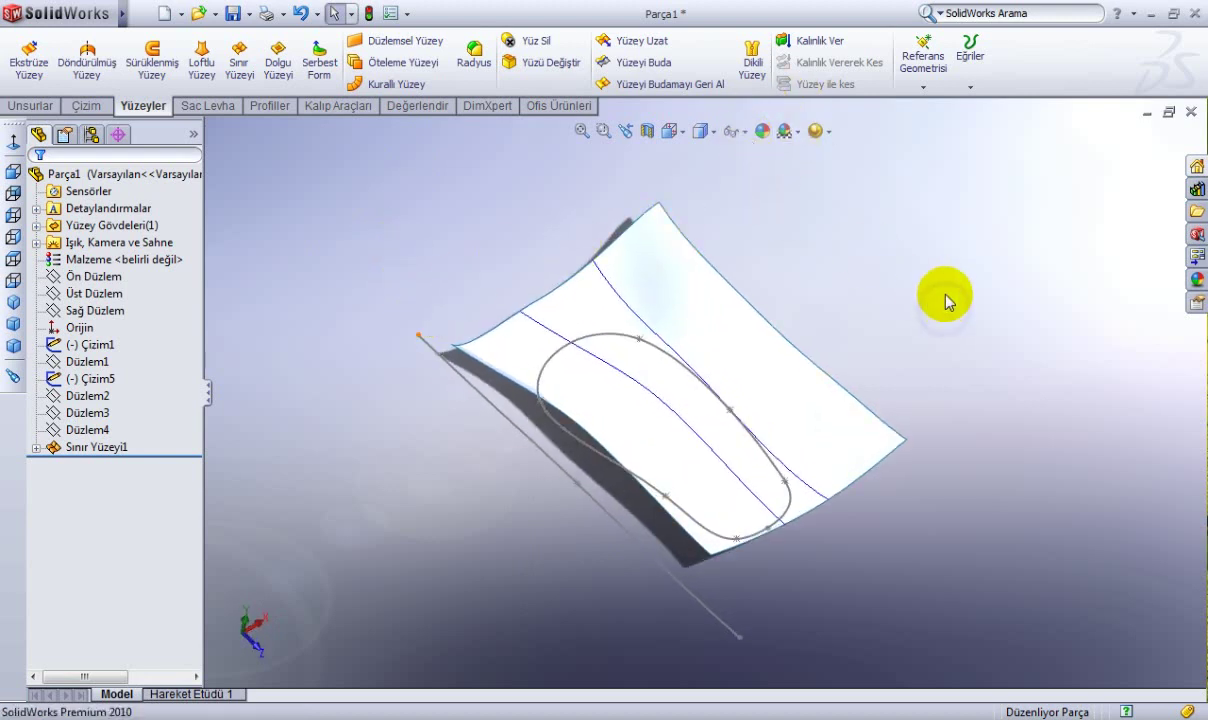
pyautogui.moveTo(946, 300); pyautogui.dragTo(944, 221, button='right')
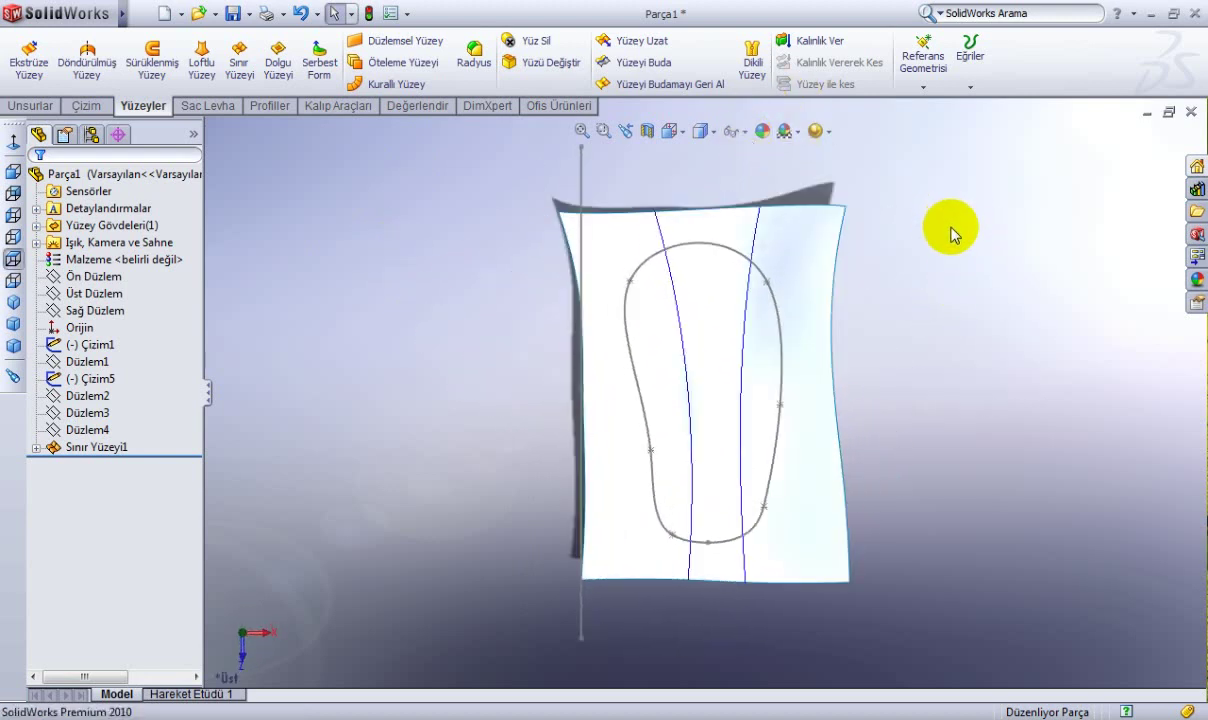
pyautogui.moveTo(931, 298)
pyautogui.mouseDown(button='middle')
pyautogui.moveTo(855, 289)
pyautogui.moveTo(936, 151)
pyautogui.moveTo(901, 197)
pyautogui.moveTo(836, 146)
pyautogui.mouseUp(button='middle')
# Turn on perspective view and orbit to a flatter angle.
pyautogui.click(828, 131)
pyautogui.click(836, 192)
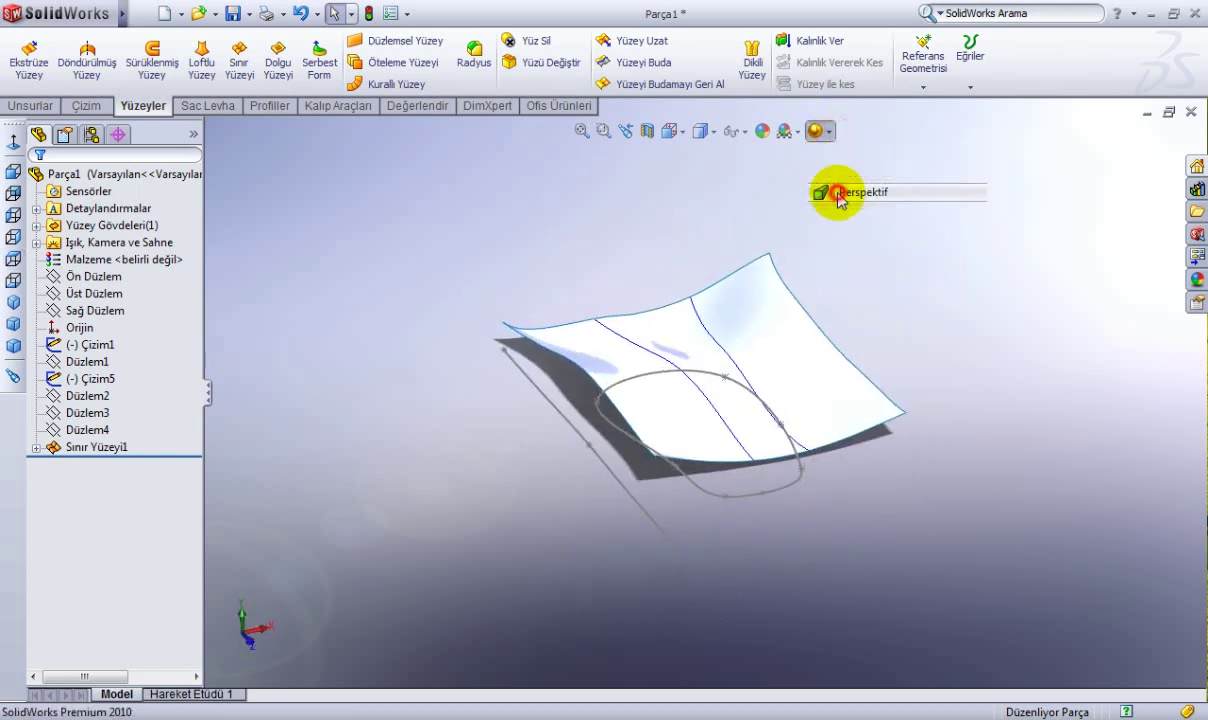
pyautogui.moveTo(836, 192)
pyautogui.mouseDown(button='middle')
pyautogui.moveTo(947, 313)
pyautogui.moveTo(954, 286)
pyautogui.moveTo(930, 275)
pyautogui.mouseUp(button='middle')
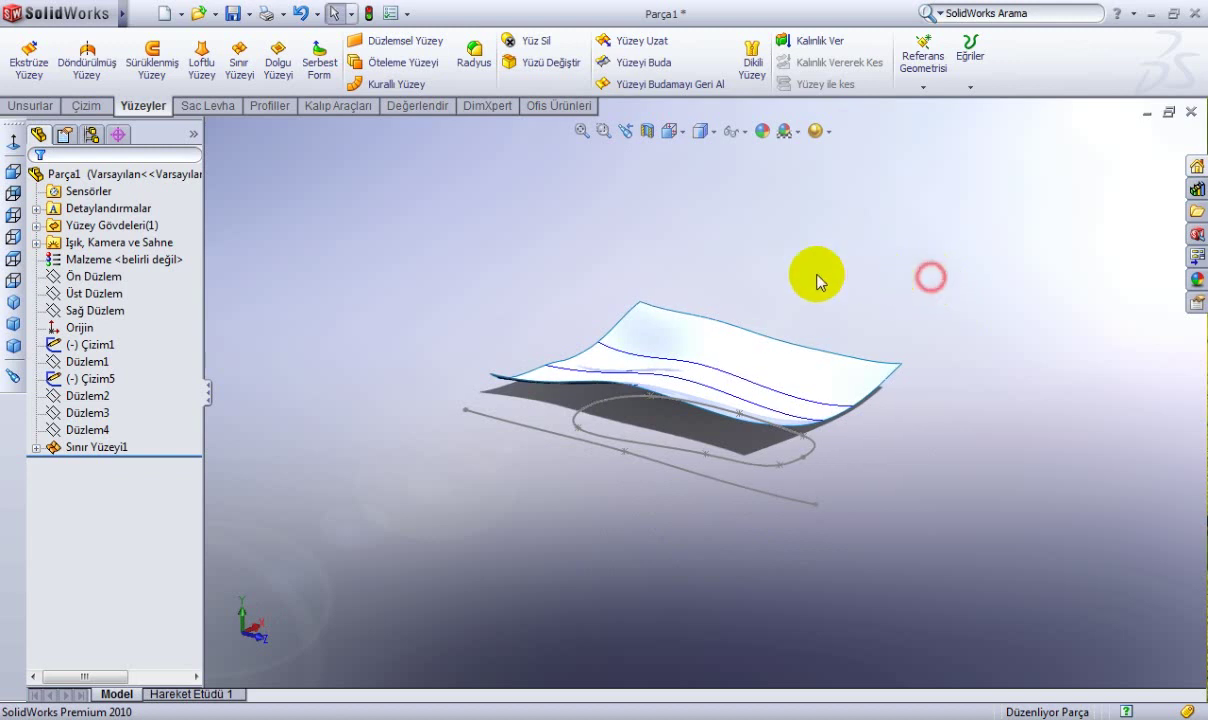
# Surface-extrude the oval sketch Blind to 112 mm with a 5° draft.
pyautogui.click(18, 62)
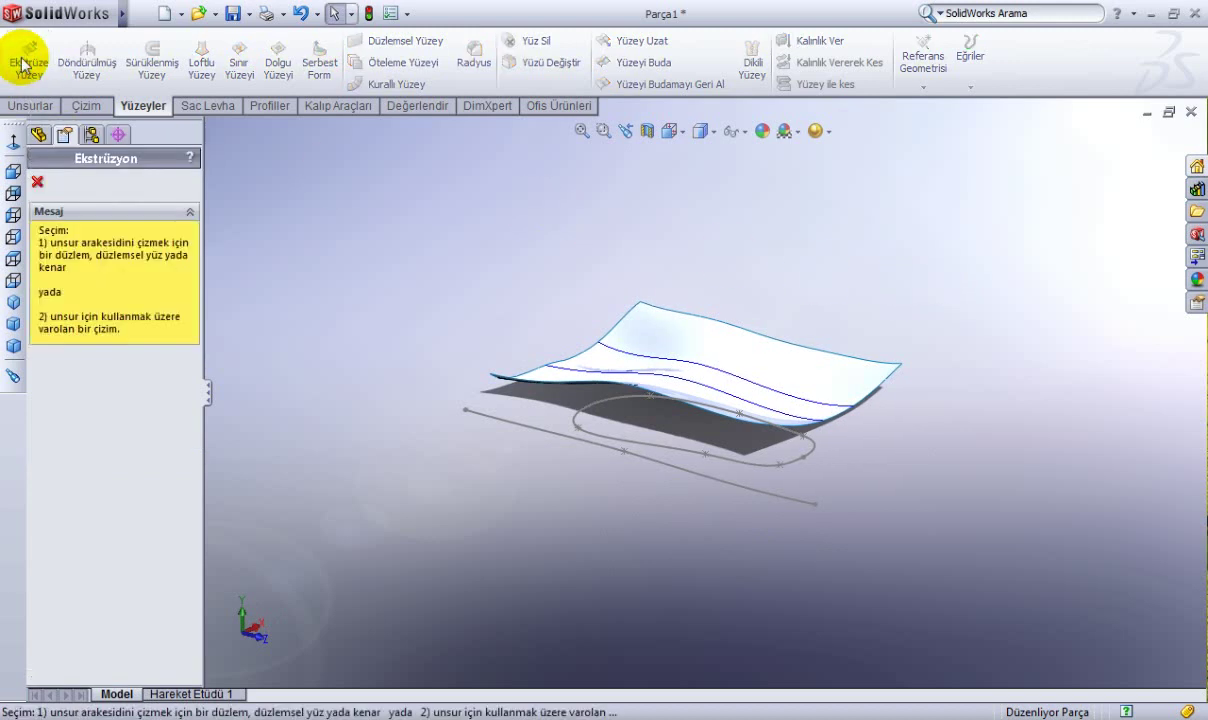
pyautogui.click(612, 450)
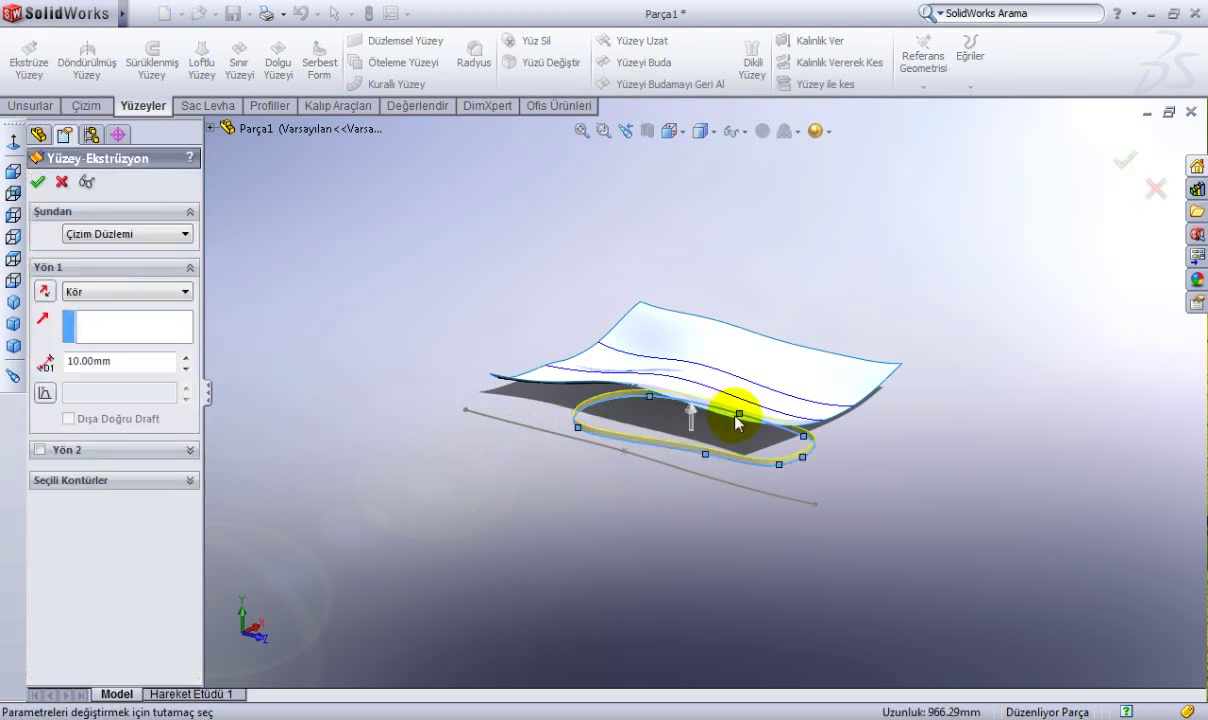
pyautogui.moveTo(690, 412); pyautogui.dragTo(688, 345)
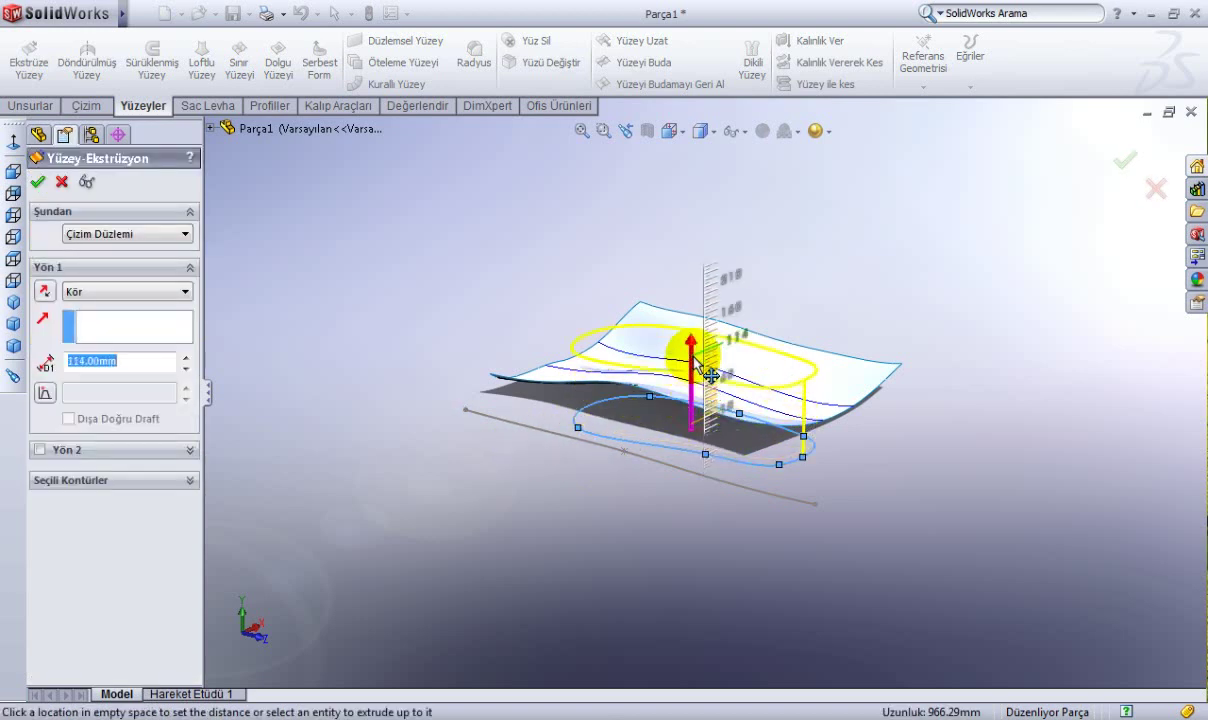
pyautogui.moveTo(424, 395); pyautogui.dragTo(426, 380, button='middle')
pyautogui.moveTo(688, 328)
pyautogui.mouseDown()
pyautogui.moveTo(712, 337)
pyautogui.moveTo(692, 345)
pyautogui.mouseUp()
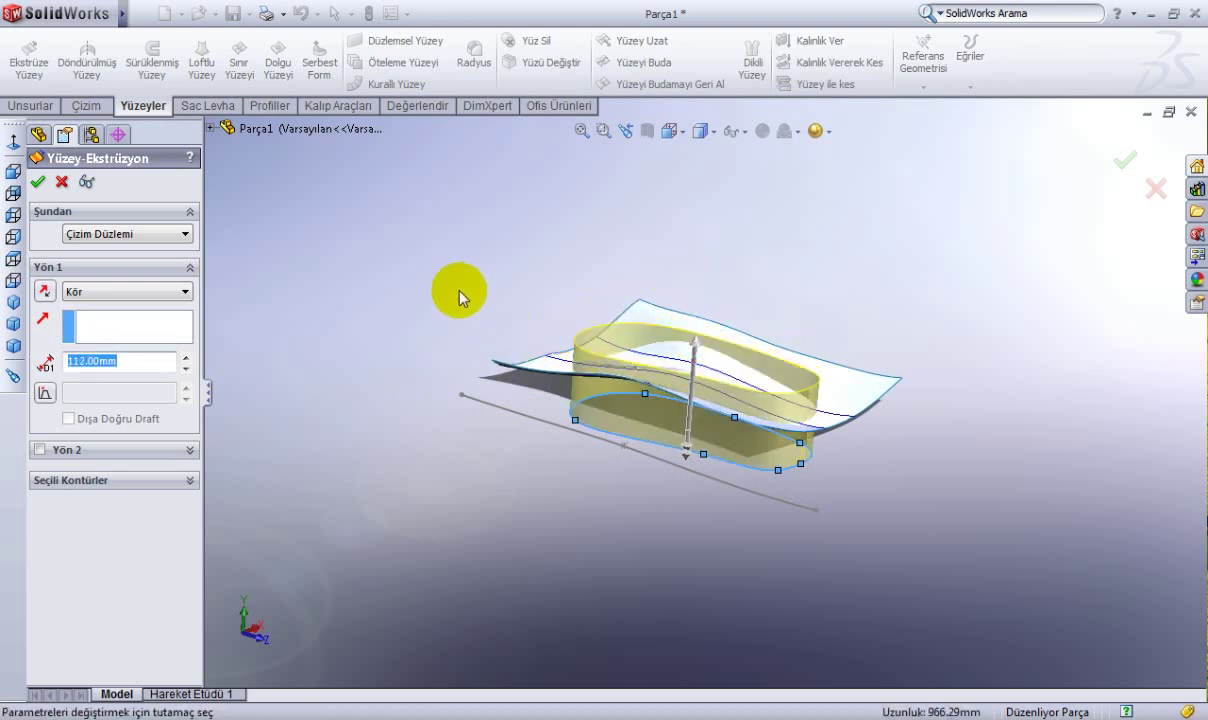
pyautogui.moveTo(458, 288); pyautogui.dragTo(451, 320, button='middle')
pyautogui.scroll(-2, 505, 346)
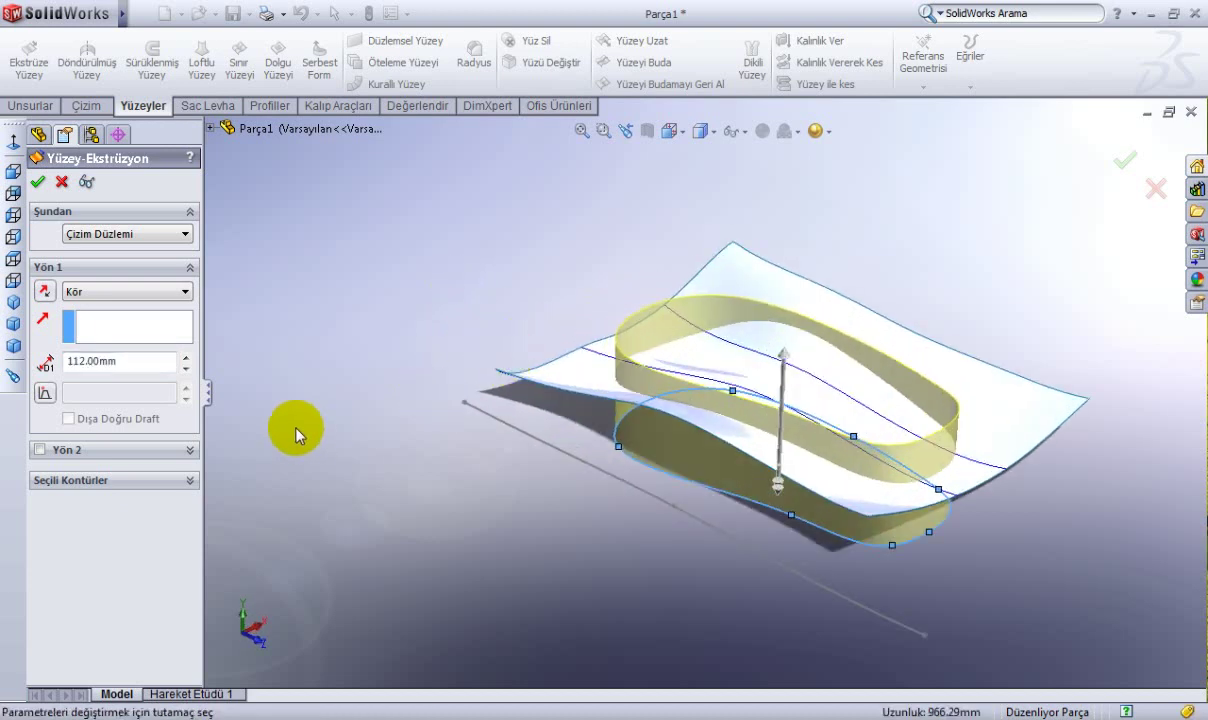
pyautogui.click(44, 394)
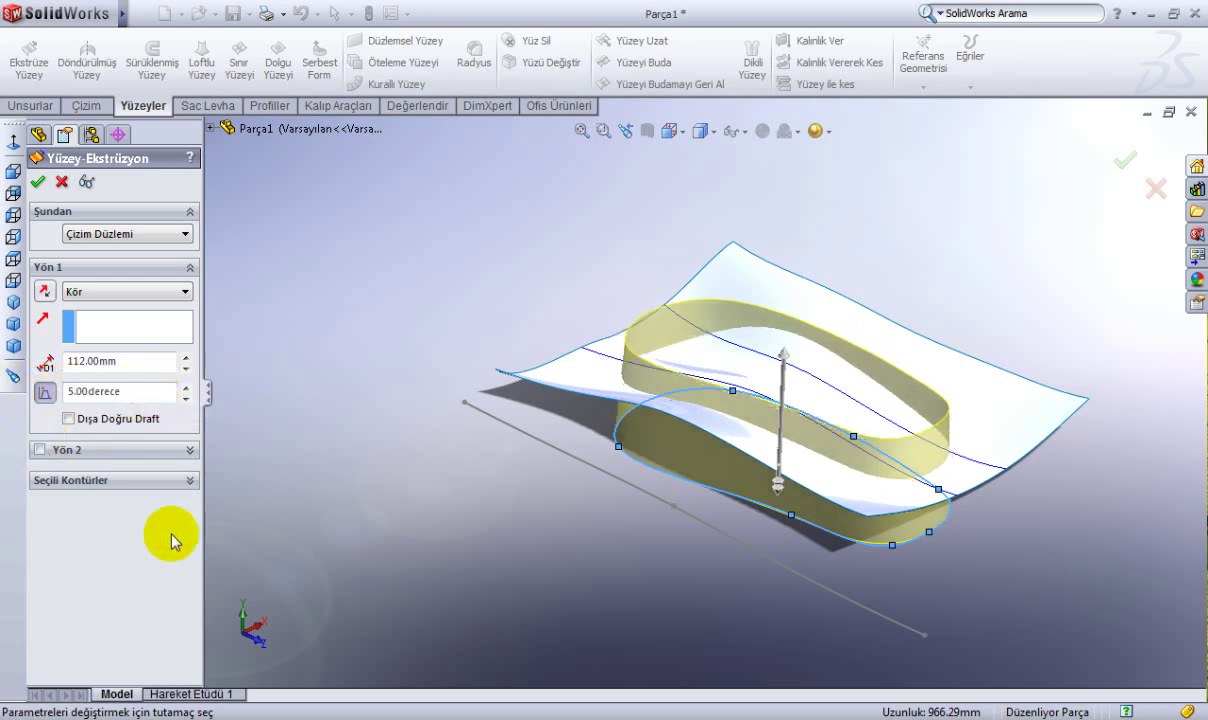
pyautogui.moveTo(458, 449)
pyautogui.mouseDown(button='middle')
pyautogui.moveTo(498, 436)
pyautogui.moveTo(485, 450)
pyautogui.moveTo(516, 477)
pyautogui.mouseUp(button='middle')
# Set the extrusion's From condition to Offset.
pyautogui.click(125, 234)
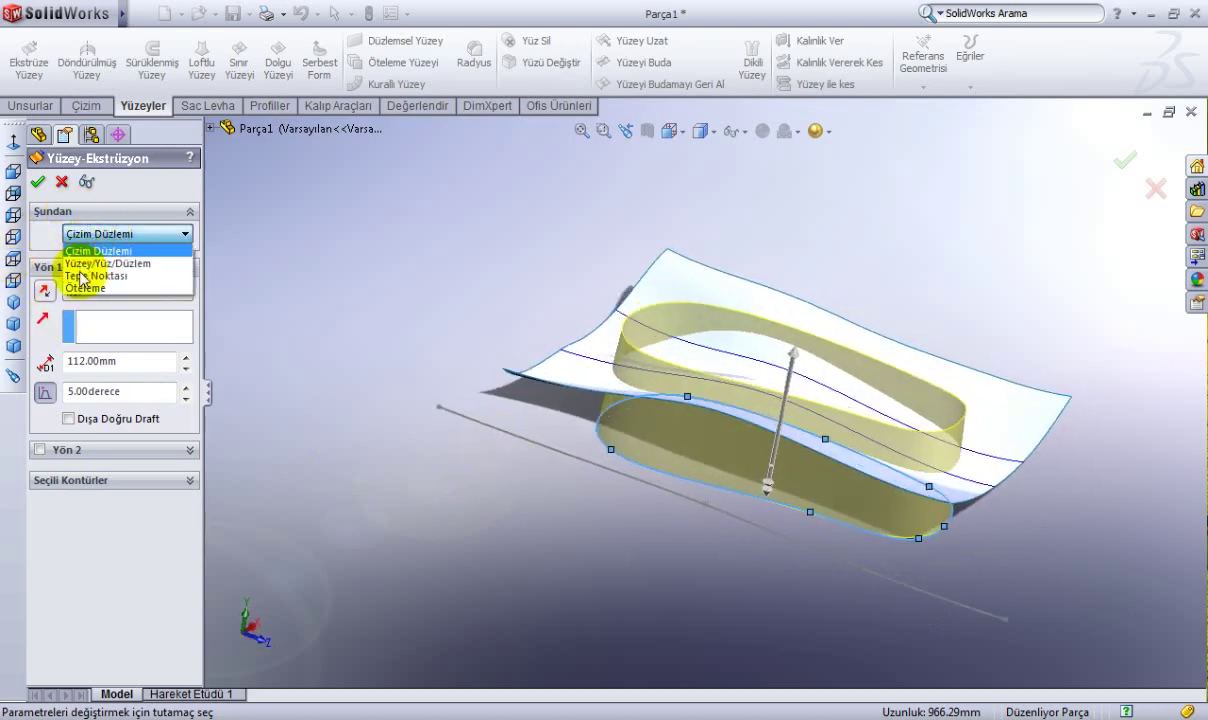
pyautogui.click(100, 288)
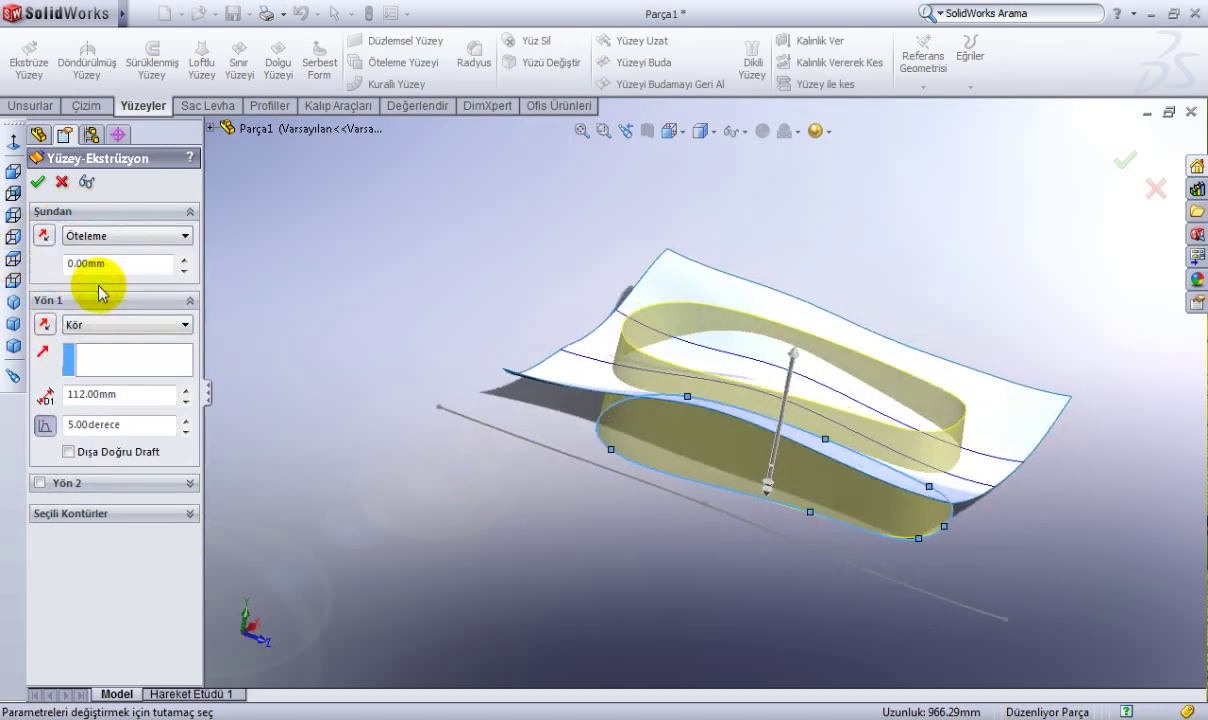
pyautogui.press('Up')
pyautogui.scroll(-3, 752, 462)
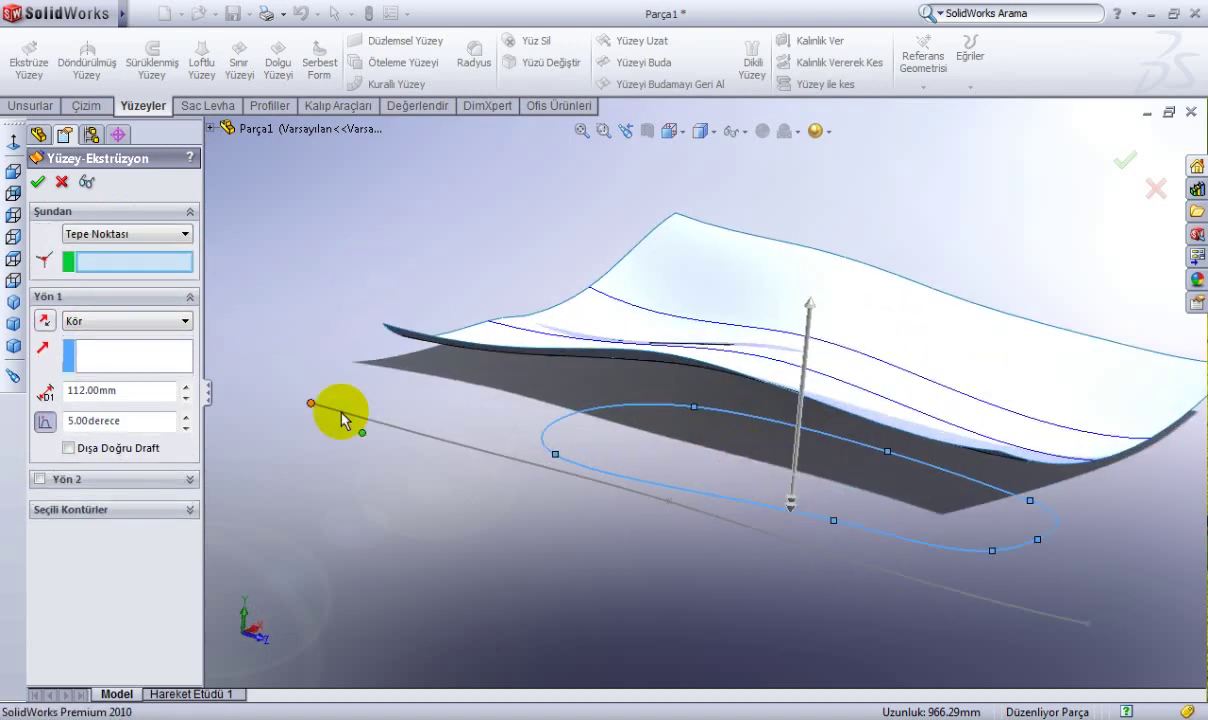
pyautogui.click(99, 236)
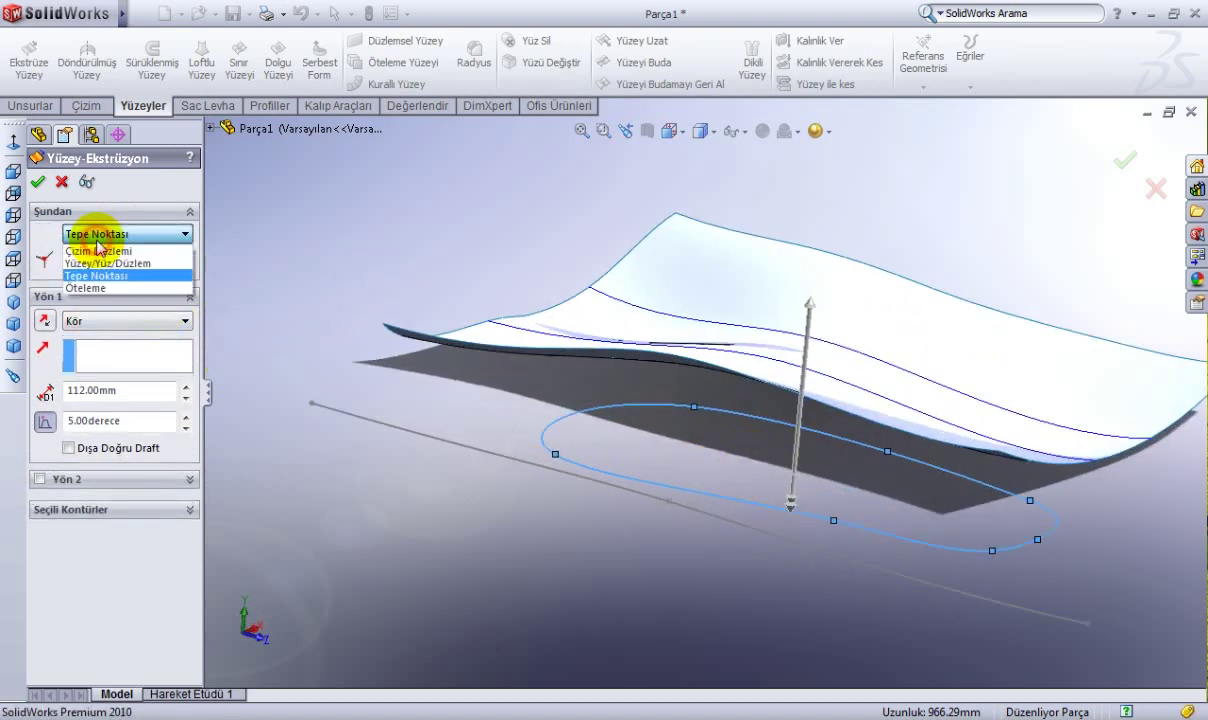
pyautogui.click(112, 287)
pyautogui.write('5')
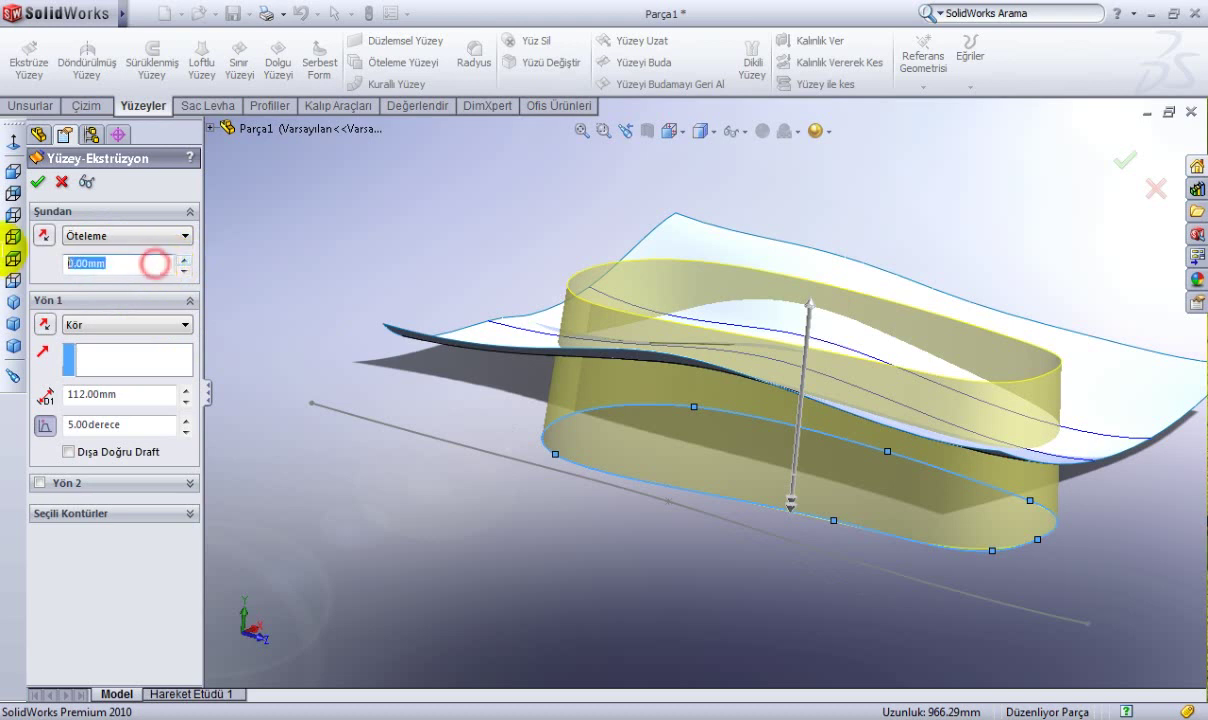
# Adjust the start offset through 10 and 20 mm, settling on 25 mm.
pyautogui.click(119, 583)
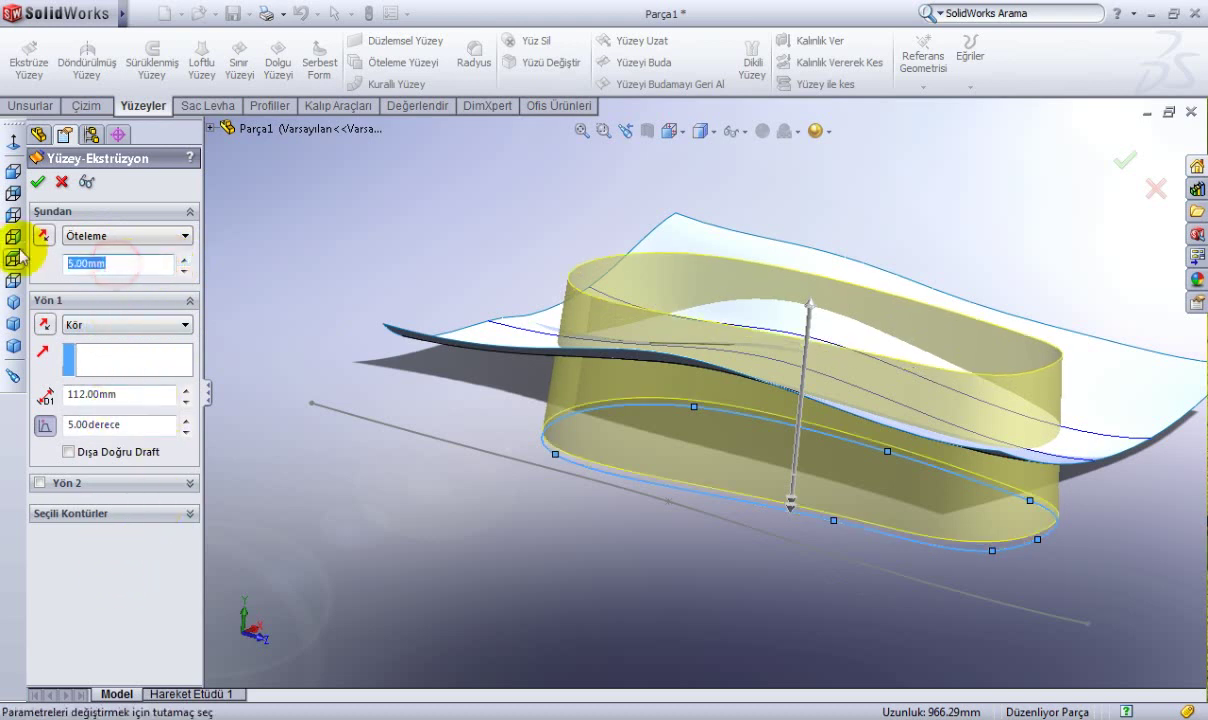
pyautogui.write('10')
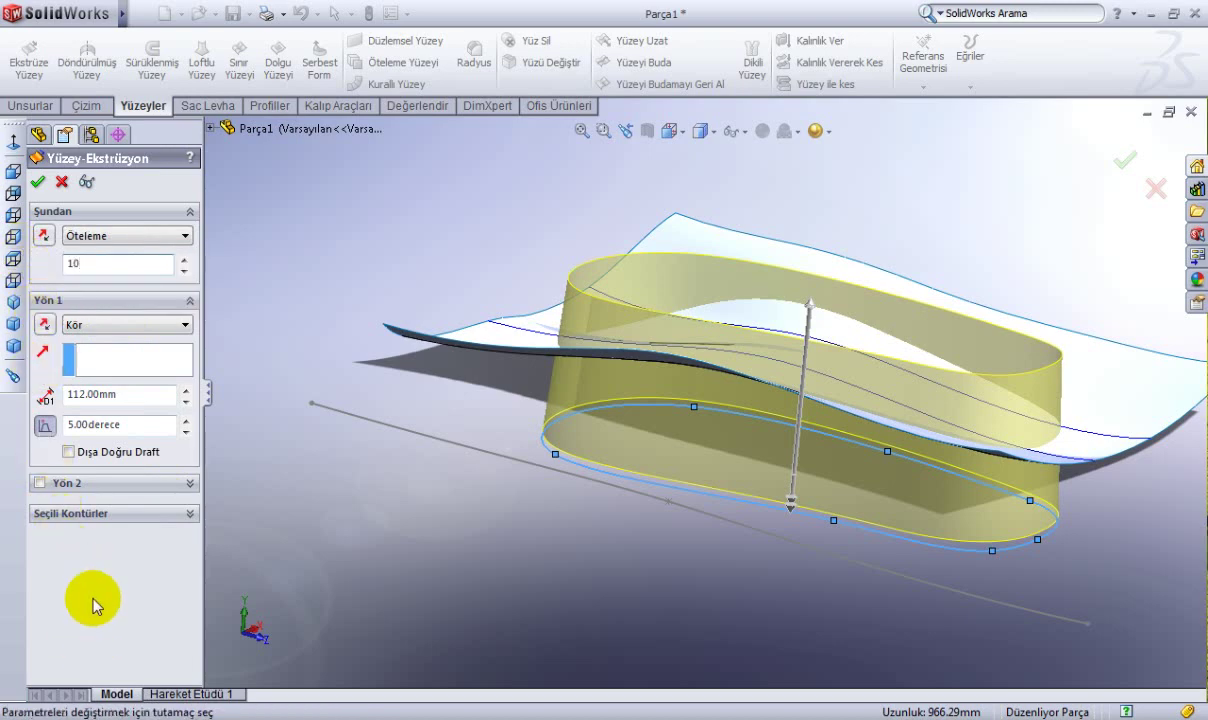
pyautogui.click(121, 580)
pyautogui.moveTo(365, 405)
pyautogui.mouseDown(button='middle')
pyautogui.moveTo(412, 407)
pyautogui.moveTo(412, 423)
pyautogui.moveTo(403, 414)
pyautogui.mouseUp(button='middle')
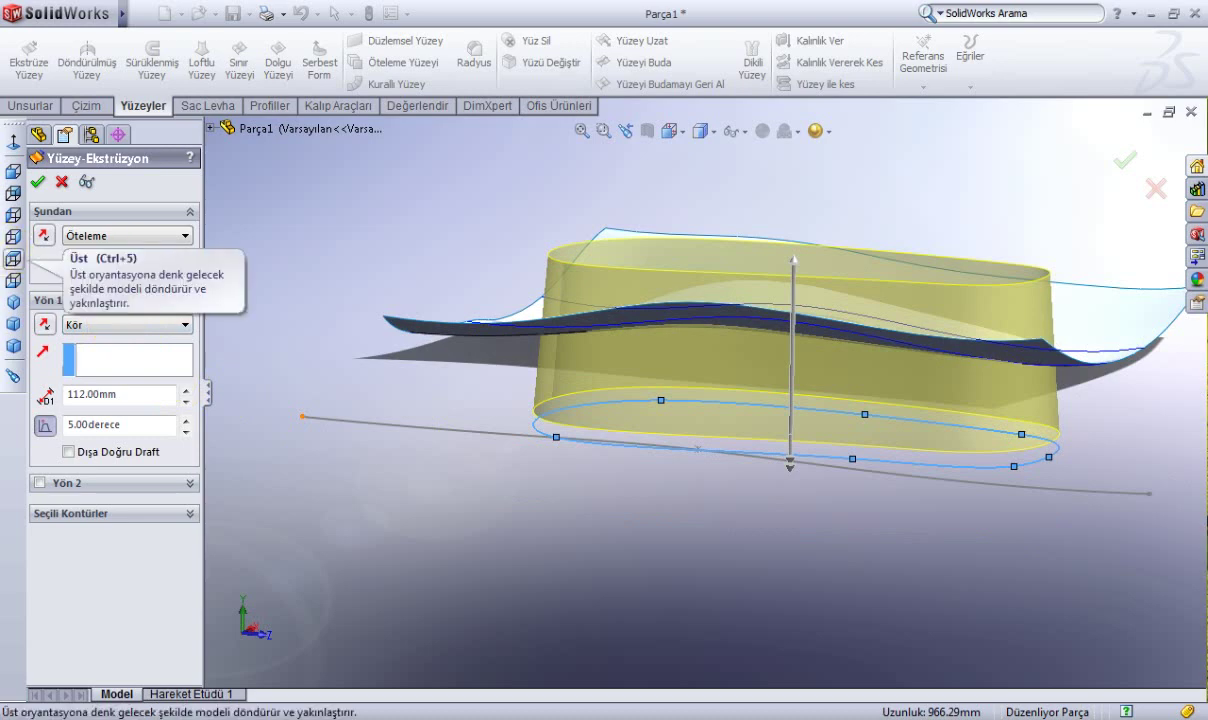
pyautogui.write('20')
pyautogui.click(128, 578)
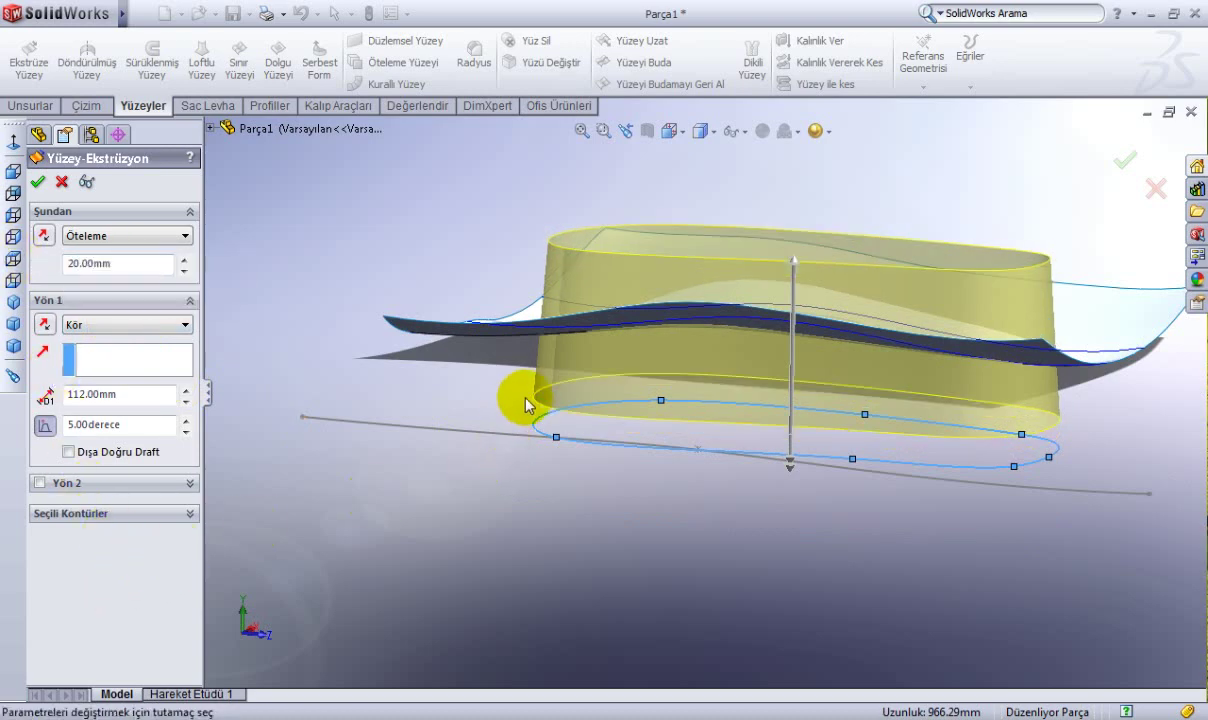
pyautogui.moveTo(526, 401)
pyautogui.mouseDown(button='middle')
pyautogui.moveTo(547, 391)
pyautogui.moveTo(507, 399)
pyautogui.moveTo(507, 377)
pyautogui.moveTo(531, 377)
pyautogui.moveTo(531, 397)
pyautogui.mouseUp(button='middle')
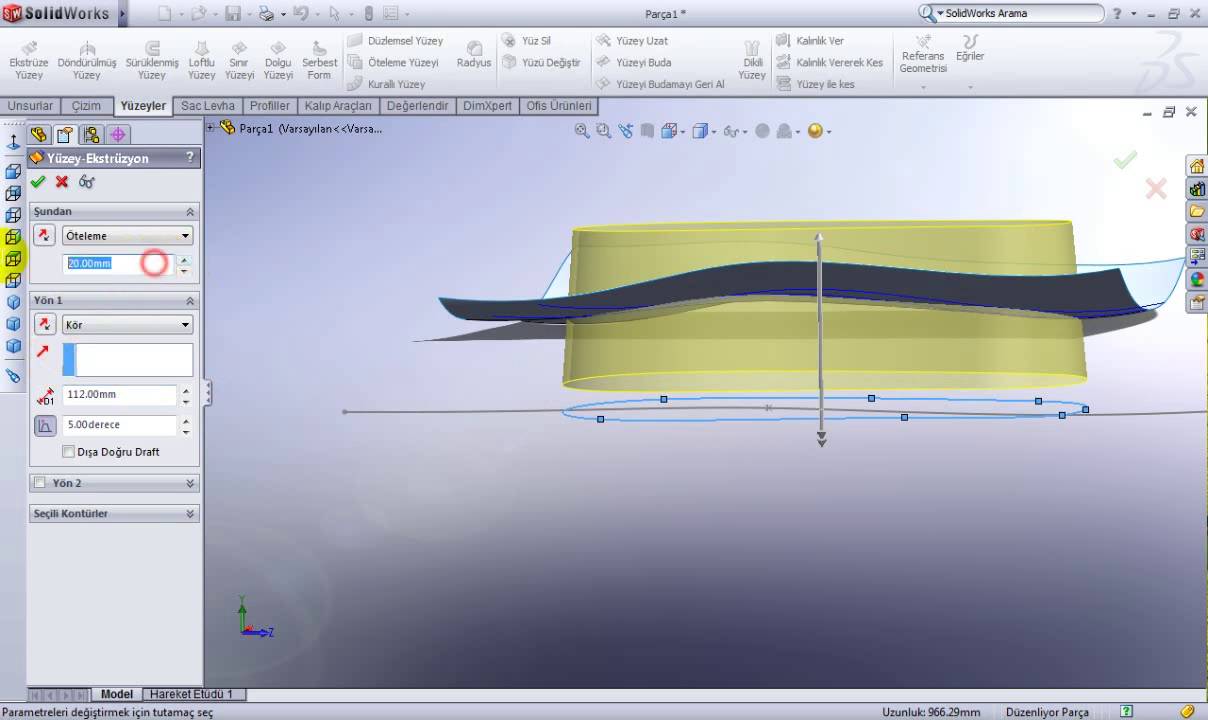
pyautogui.write('25')
pyautogui.click(107, 585)
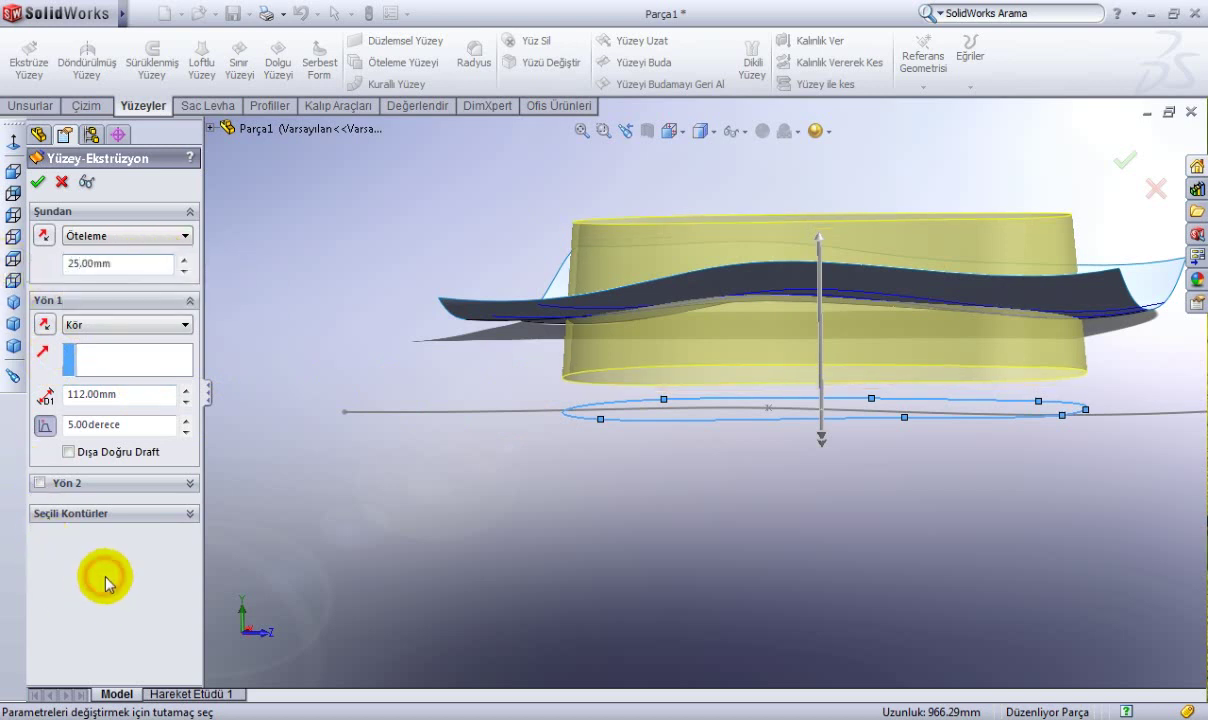
# Accept Yüzey-Ekstrüzyon1, then try a surface extrusion of the line sketch and cancel it.
pyautogui.click(43, 181)
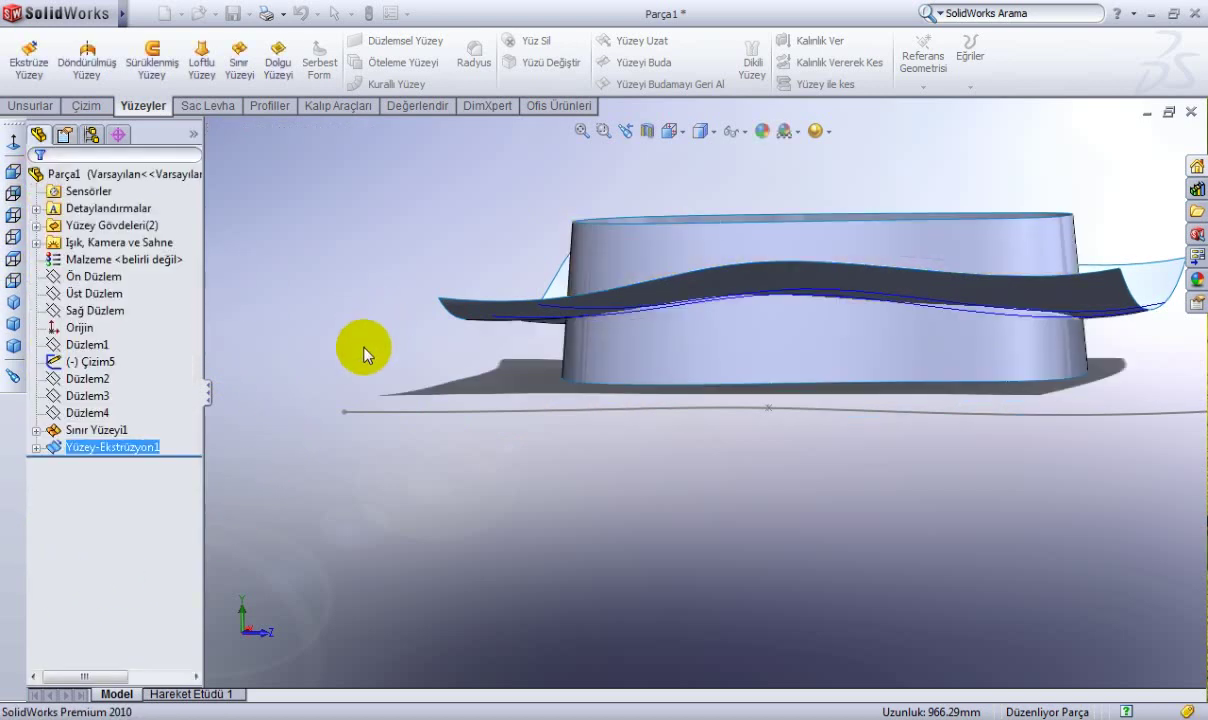
pyautogui.moveTo(358, 345)
pyautogui.mouseDown(button='middle')
pyautogui.moveTo(432, 350)
pyautogui.moveTo(359, 326)
pyautogui.moveTo(340, 348)
pyautogui.moveTo(396, 291)
pyautogui.moveTo(375, 316)
pyautogui.moveTo(345, 310)
pyautogui.moveTo(334, 291)
pyautogui.moveTo(464, 297)
pyautogui.mouseUp(button='middle')
pyautogui.hotkey('ctrl', '7')
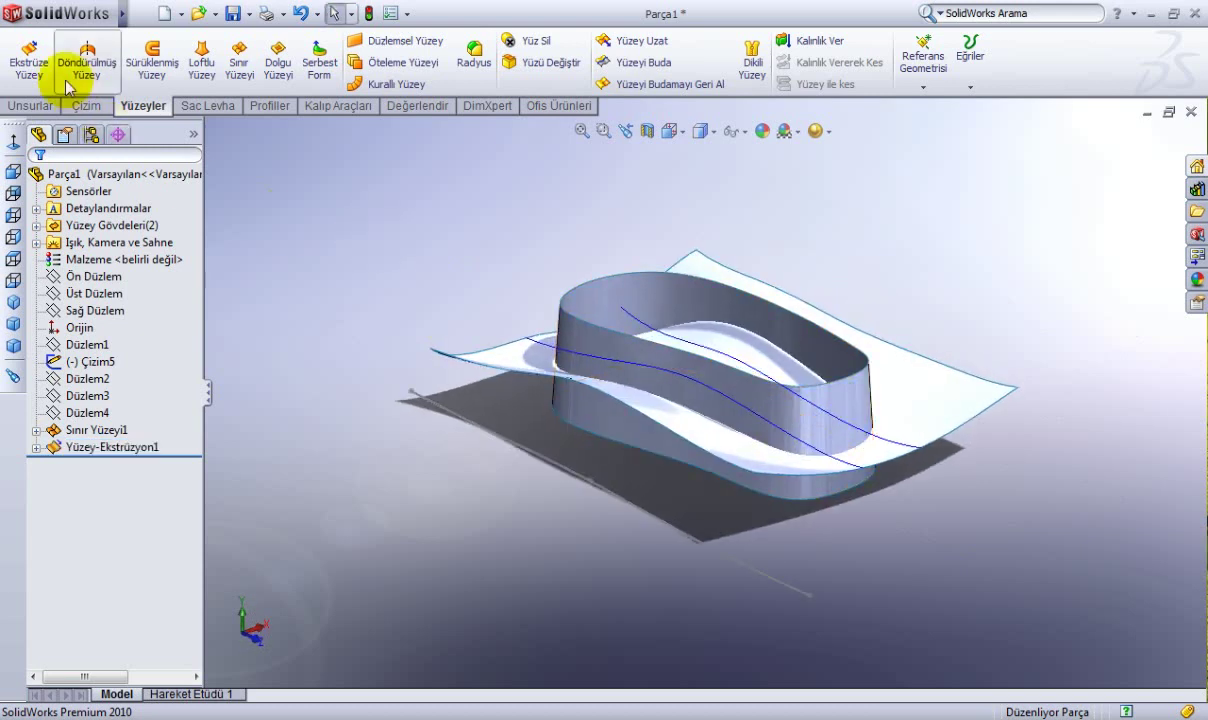
pyautogui.click(29, 60)
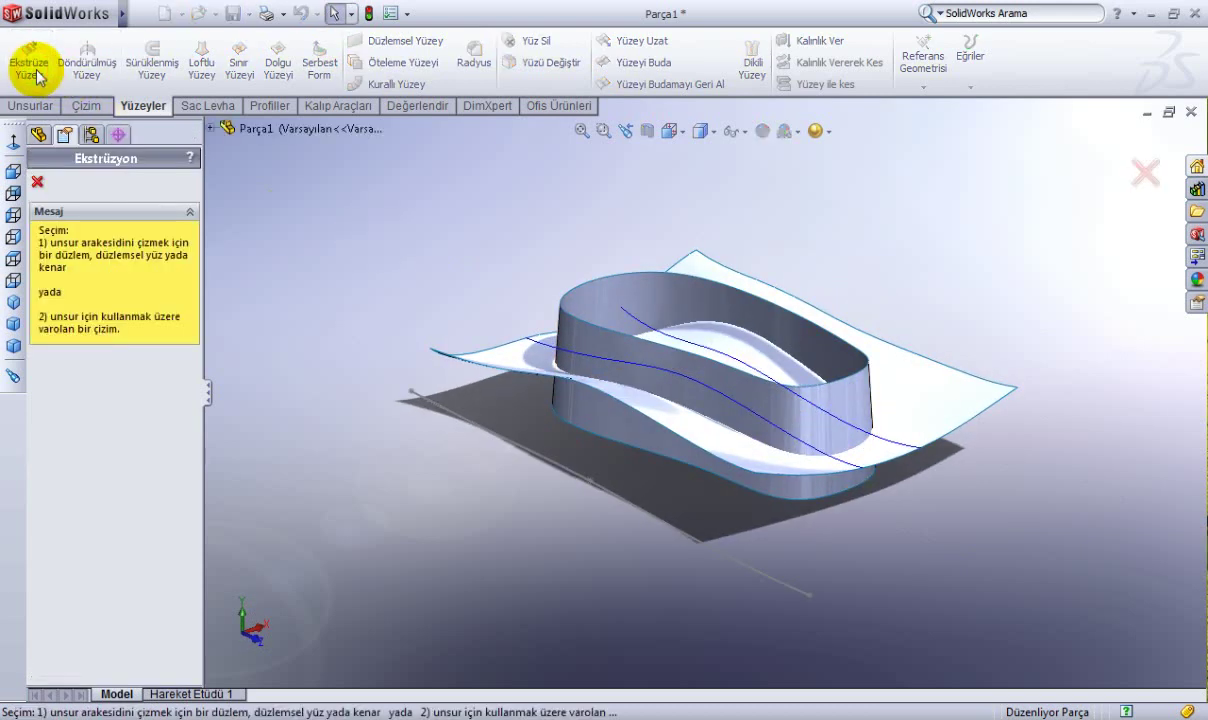
pyautogui.click(508, 441)
pyautogui.moveTo(480, 464)
pyautogui.mouseDown(button='middle')
pyautogui.moveTo(404, 480)
pyautogui.moveTo(402, 425)
pyautogui.moveTo(383, 404)
pyautogui.moveTo(431, 437)
pyautogui.moveTo(453, 391)
pyautogui.moveTo(500, 383)
pyautogui.moveTo(528, 334)
pyautogui.moveTo(496, 375)
pyautogui.moveTo(512, 386)
pyautogui.moveTo(501, 367)
pyautogui.moveTo(175, 302)
pyautogui.mouseUp(button='middle')
pyautogui.click(38, 181)
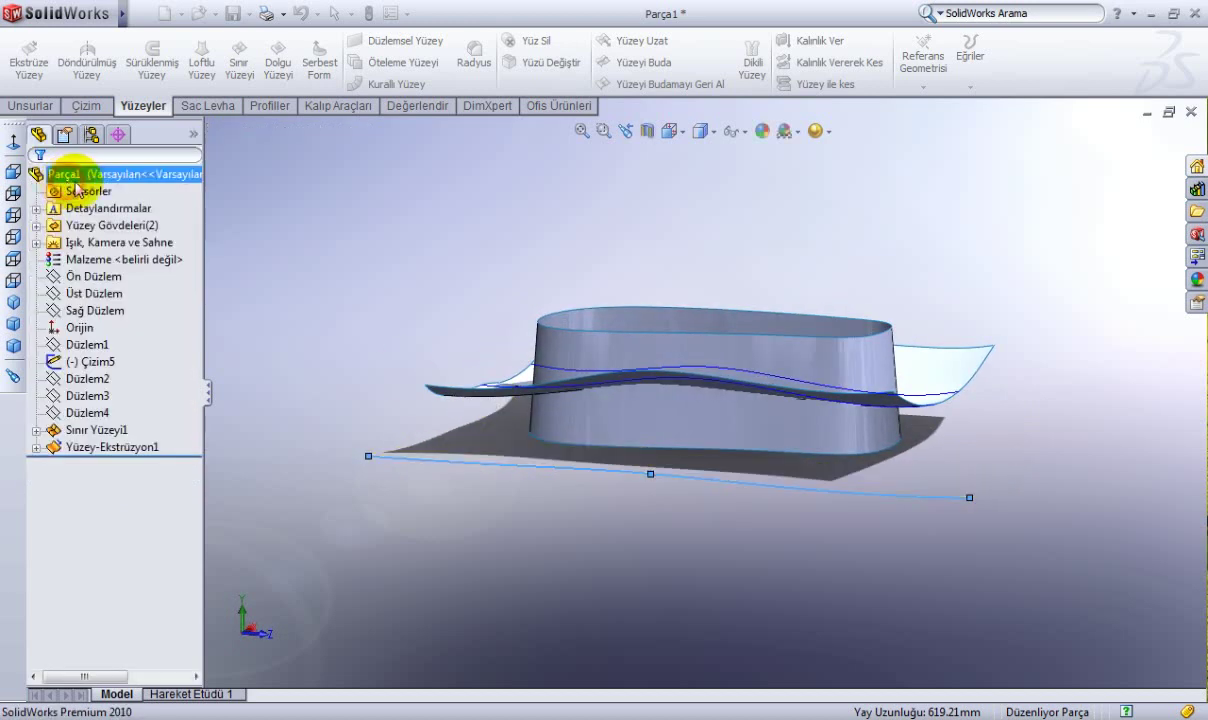
# Edit sketch Çizim5 face-on, raise the spline's middle point, and rebuild the part.
pyautogui.click(408, 463)
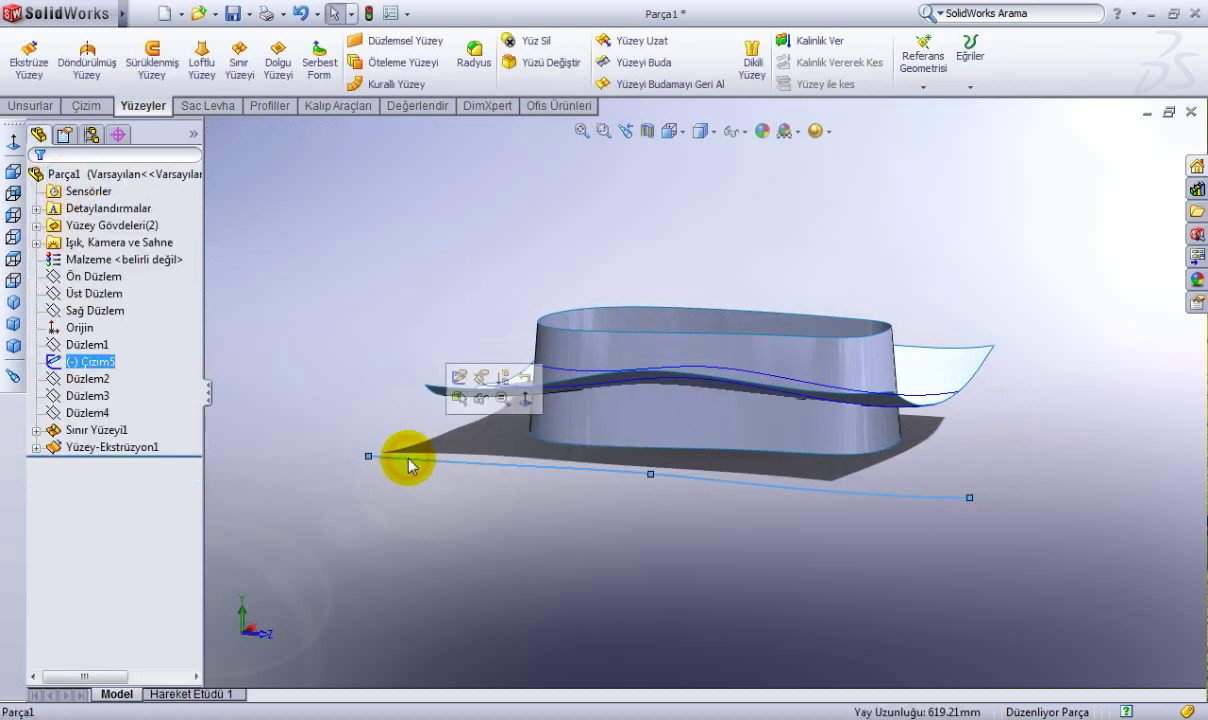
pyautogui.click(459, 376)
pyautogui.click(762, 58)
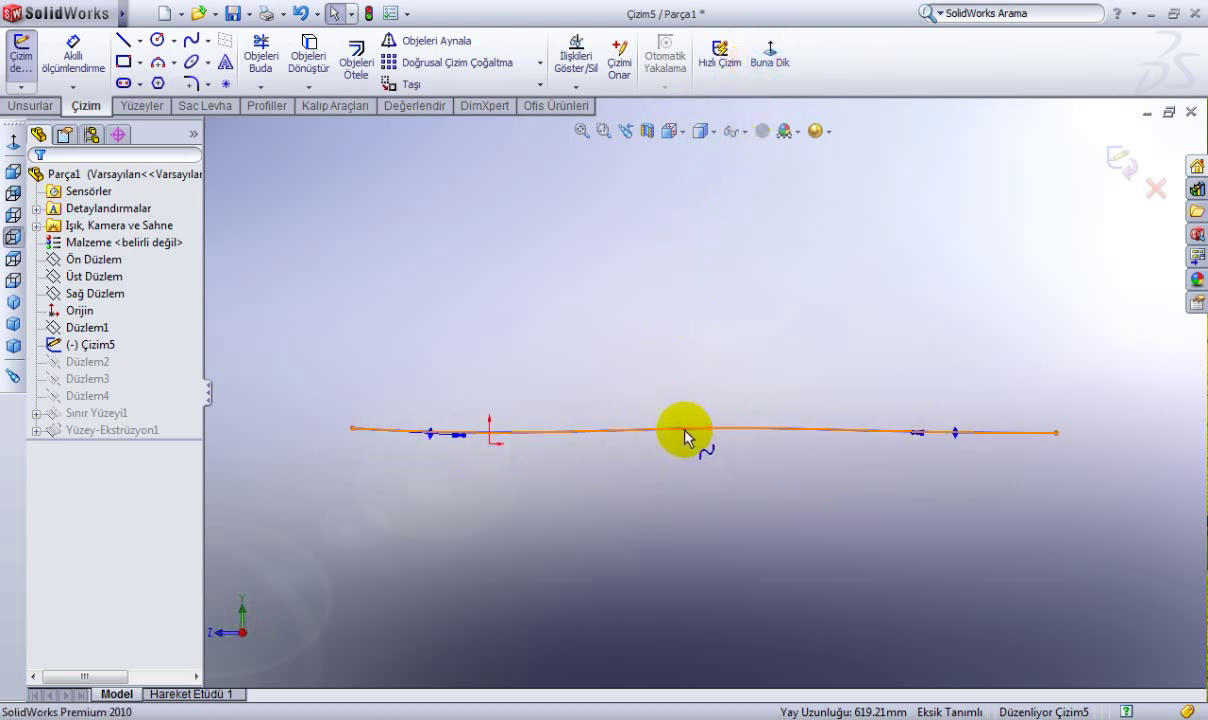
pyautogui.moveTo(679, 438); pyautogui.dragTo(684, 413)
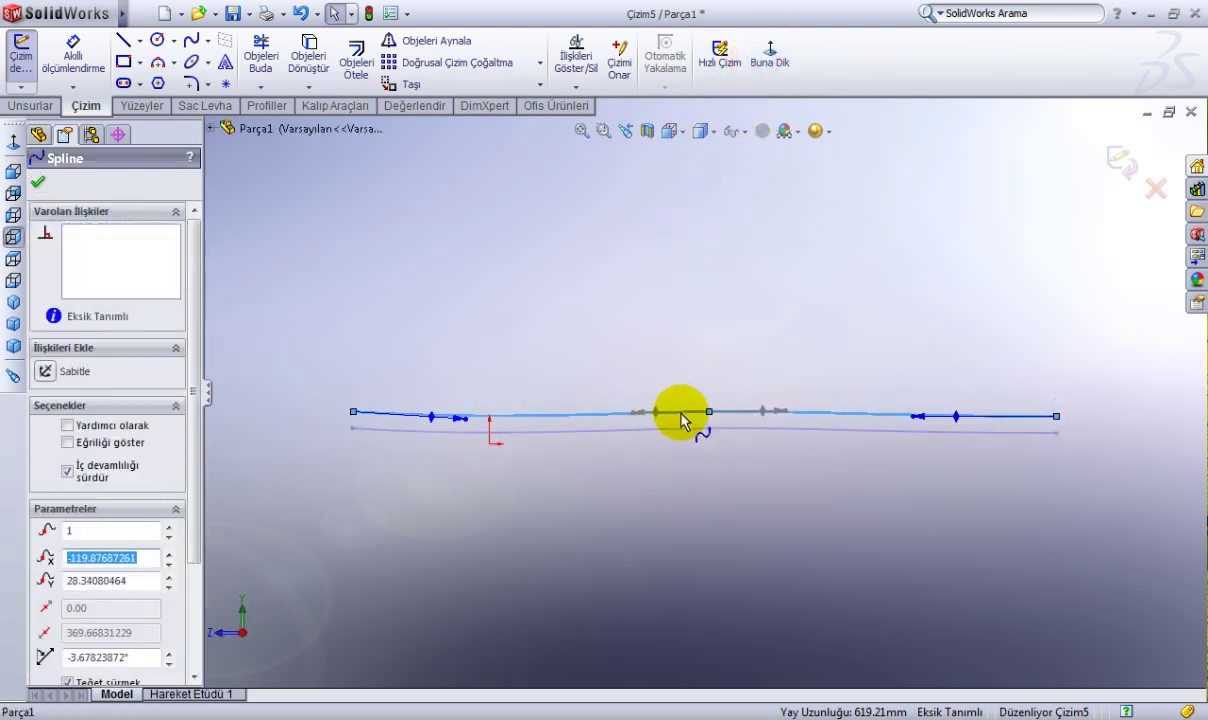
pyautogui.click(1120, 160)
pyautogui.hotkey('ctrl', 'b')
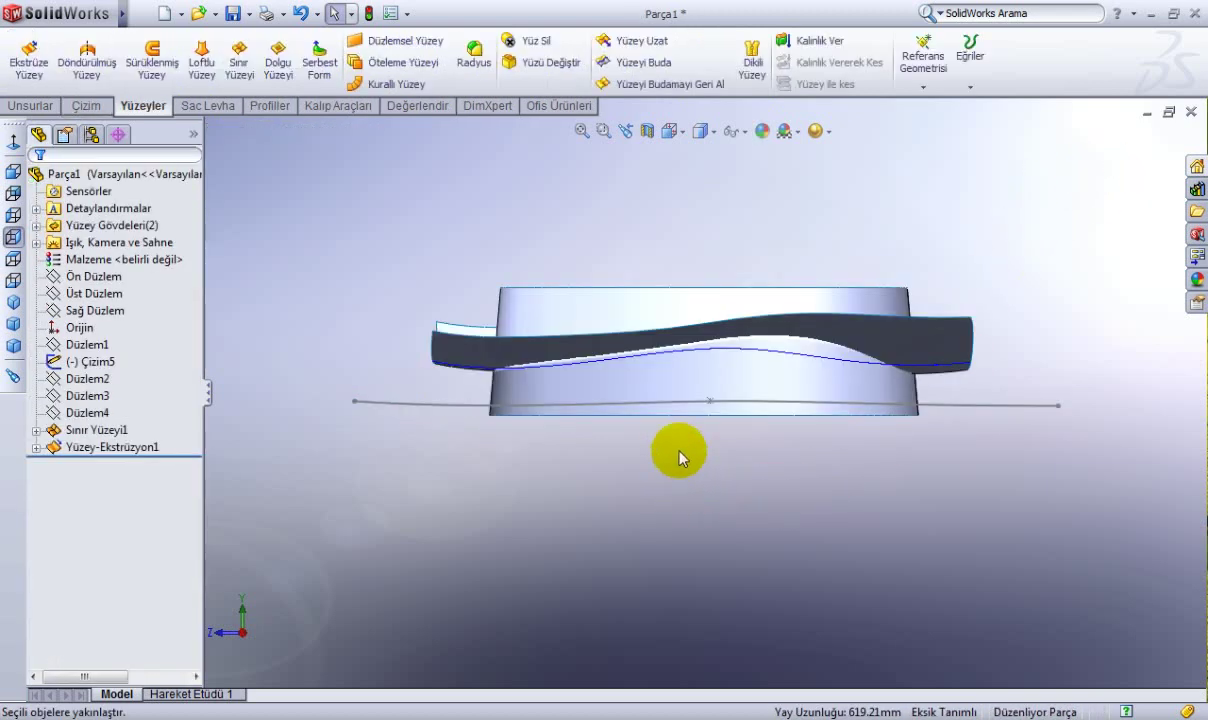
# Surface-extrude the line sketch Çizim5 to 325 mm.
pyautogui.click(755, 403)
pyautogui.moveTo(701, 481)
pyautogui.mouseDown(button='middle')
pyautogui.moveTo(693, 493)
pyautogui.moveTo(822, 472)
pyautogui.moveTo(893, 508)
pyautogui.moveTo(823, 477)
pyautogui.mouseUp(button='middle')
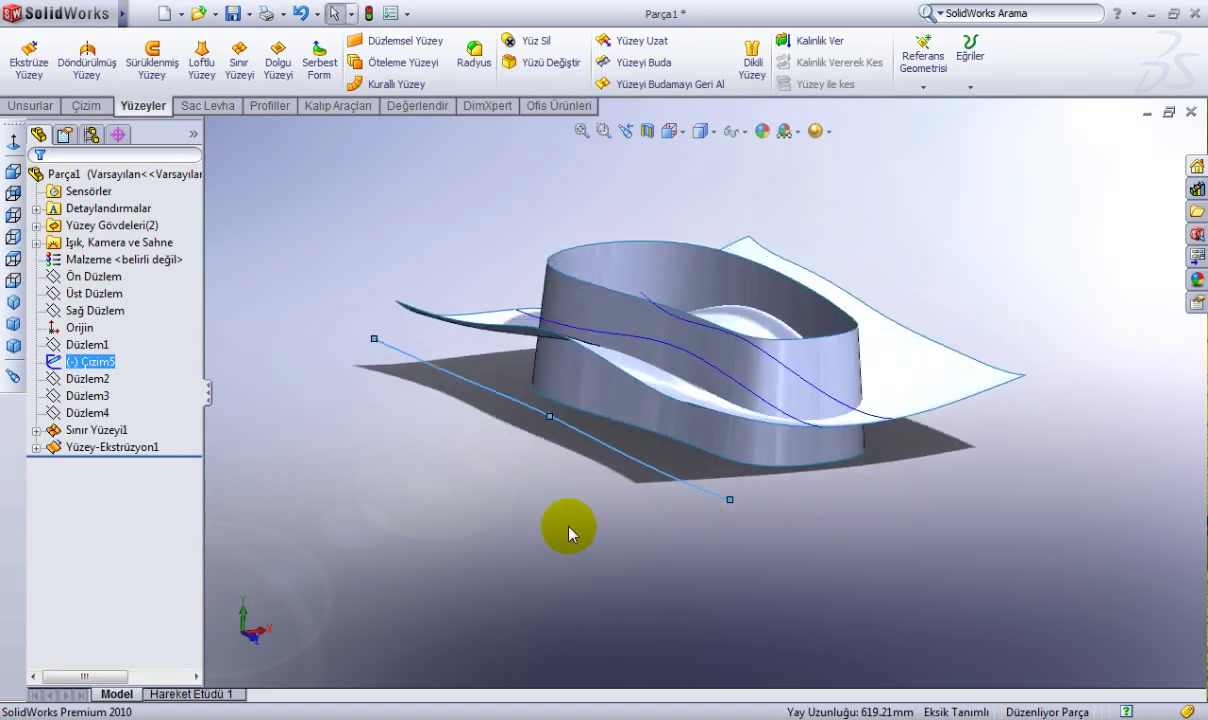
pyautogui.click(30, 66)
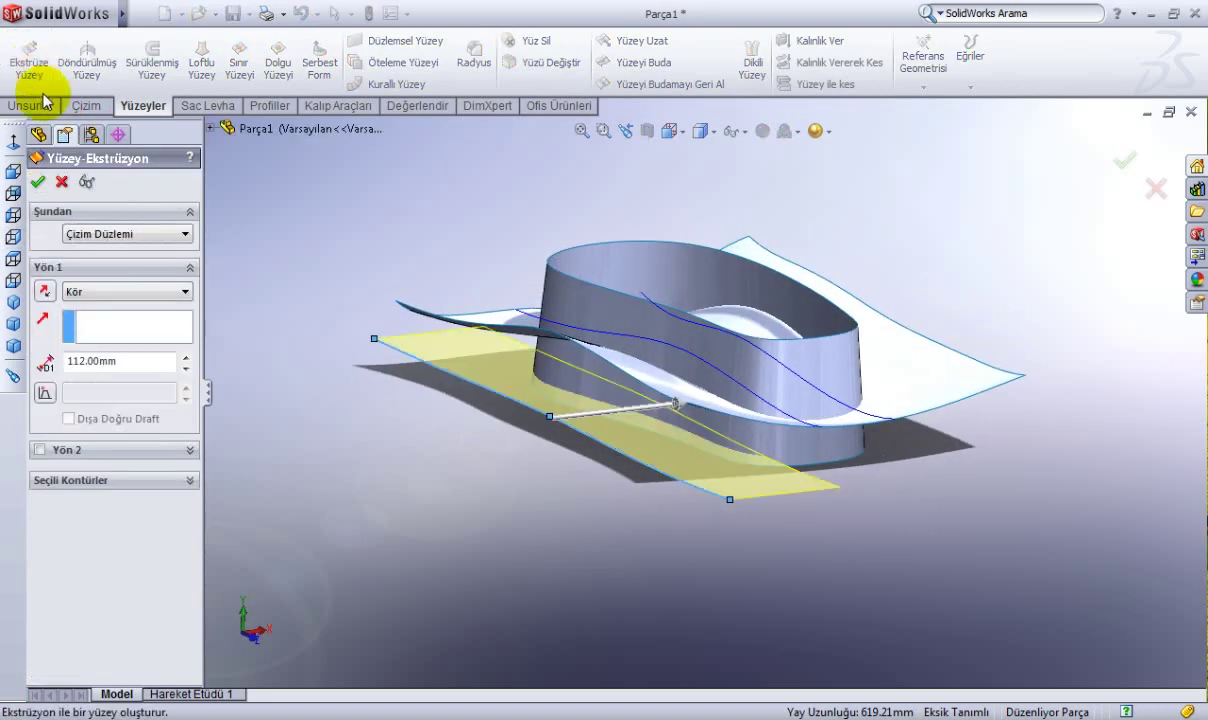
pyautogui.moveTo(782, 571)
pyautogui.mouseDown(button='middle')
pyautogui.moveTo(736, 553)
pyautogui.moveTo(689, 402)
pyautogui.mouseUp(button='middle')
pyautogui.moveTo(690, 405); pyautogui.dragTo(844, 396)
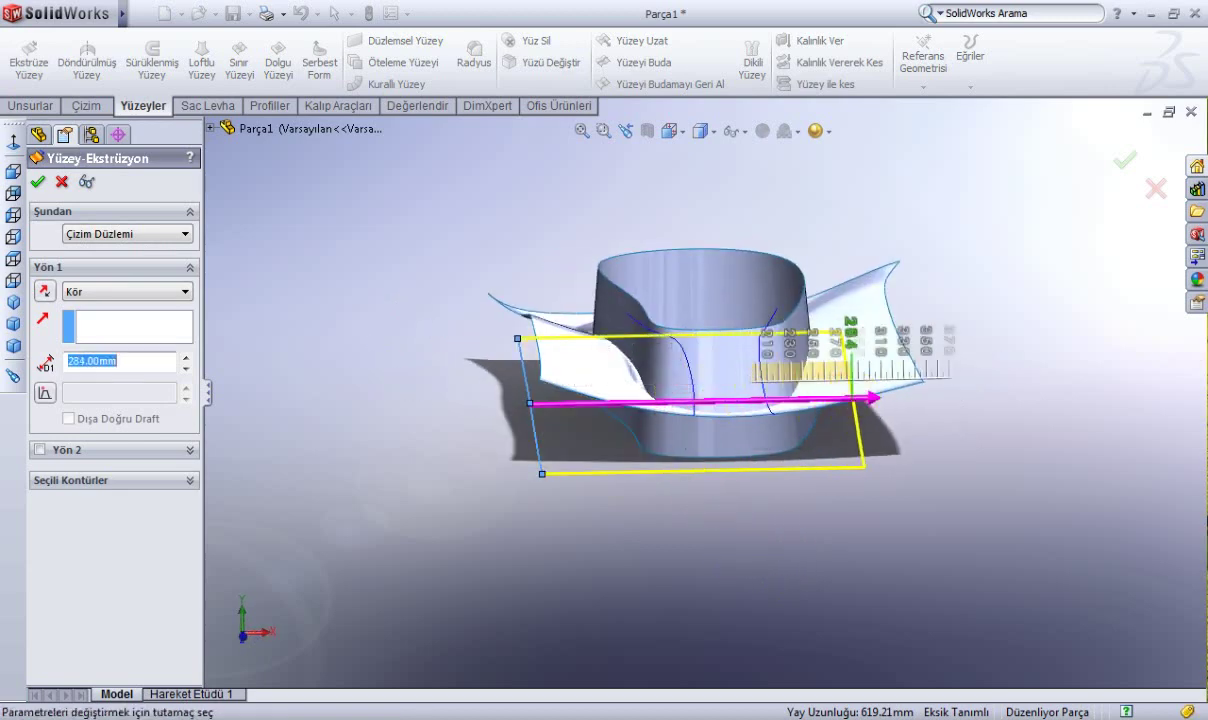
pyautogui.moveTo(844, 396); pyautogui.dragTo(888, 449, button='middle')
pyautogui.moveTo(882, 404); pyautogui.dragTo(909, 404)
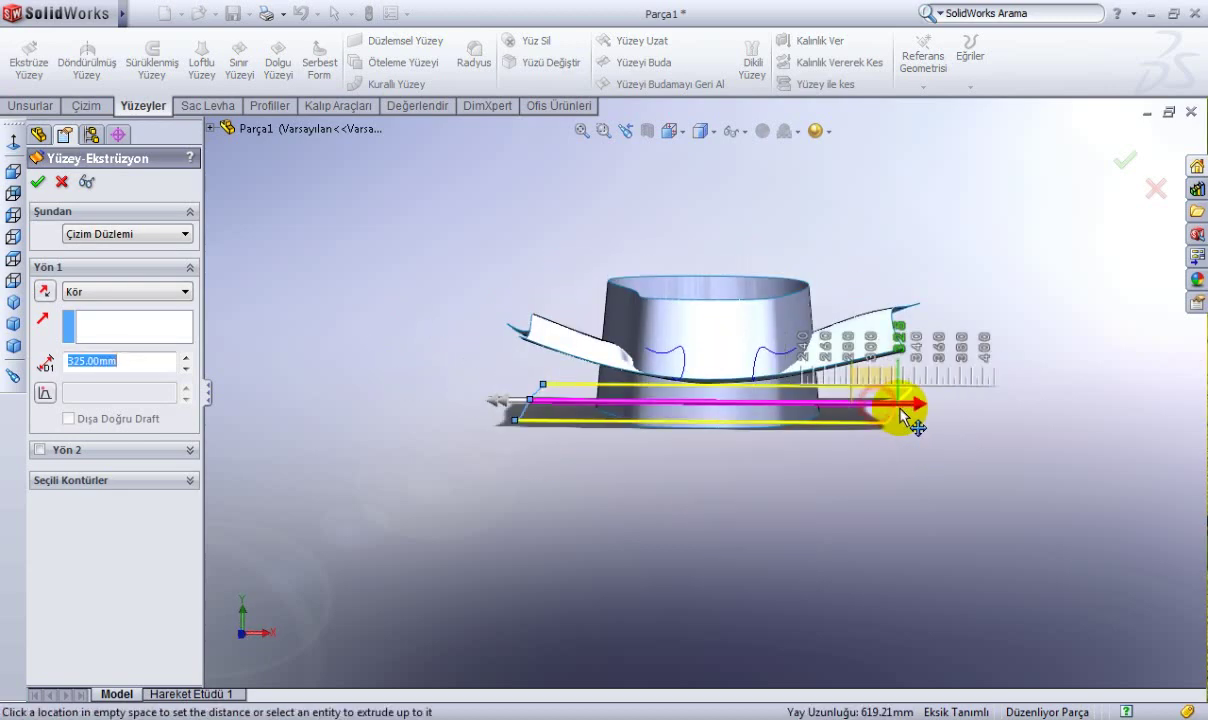
pyautogui.moveTo(1027, 480)
pyautogui.mouseDown(button='middle')
pyautogui.moveTo(1010, 553)
pyautogui.moveTo(955, 521)
pyautogui.moveTo(706, 499)
pyautogui.moveTo(741, 404)
pyautogui.moveTo(799, 424)
pyautogui.moveTo(688, 518)
pyautogui.mouseUp(button='middle')
pyautogui.click(1113, 166)
# Orbit and zoom the model, then bring up the view display settings.
pyautogui.moveTo(703, 461)
pyautogui.mouseDown(button='middle')
pyautogui.moveTo(542, 445)
pyautogui.moveTo(577, 421)
pyautogui.moveTo(553, 464)
pyautogui.mouseUp(button='middle')
pyautogui.scroll(3, 553, 464)
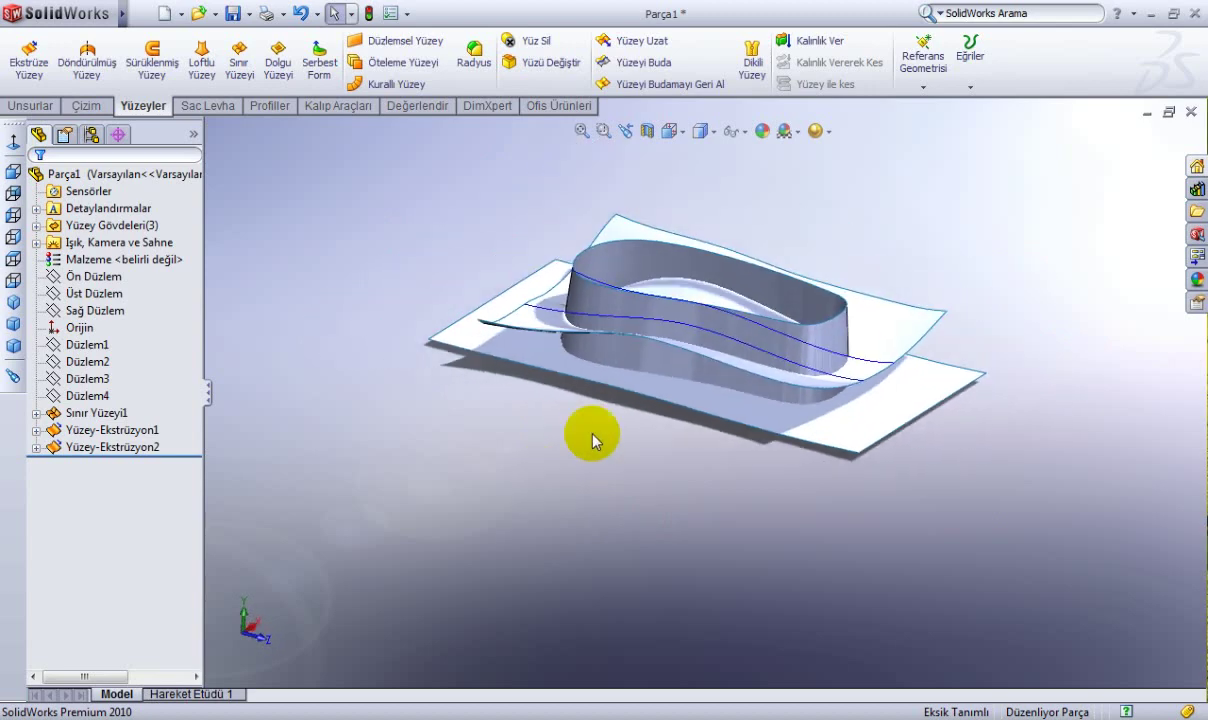
pyautogui.click(816, 131)
# Switch to perspective and select the wall, Sınır Yüzeyi1 and Yüzey-Ekstrüzyon2 for a mutual trim.
pyautogui.click(826, 193)
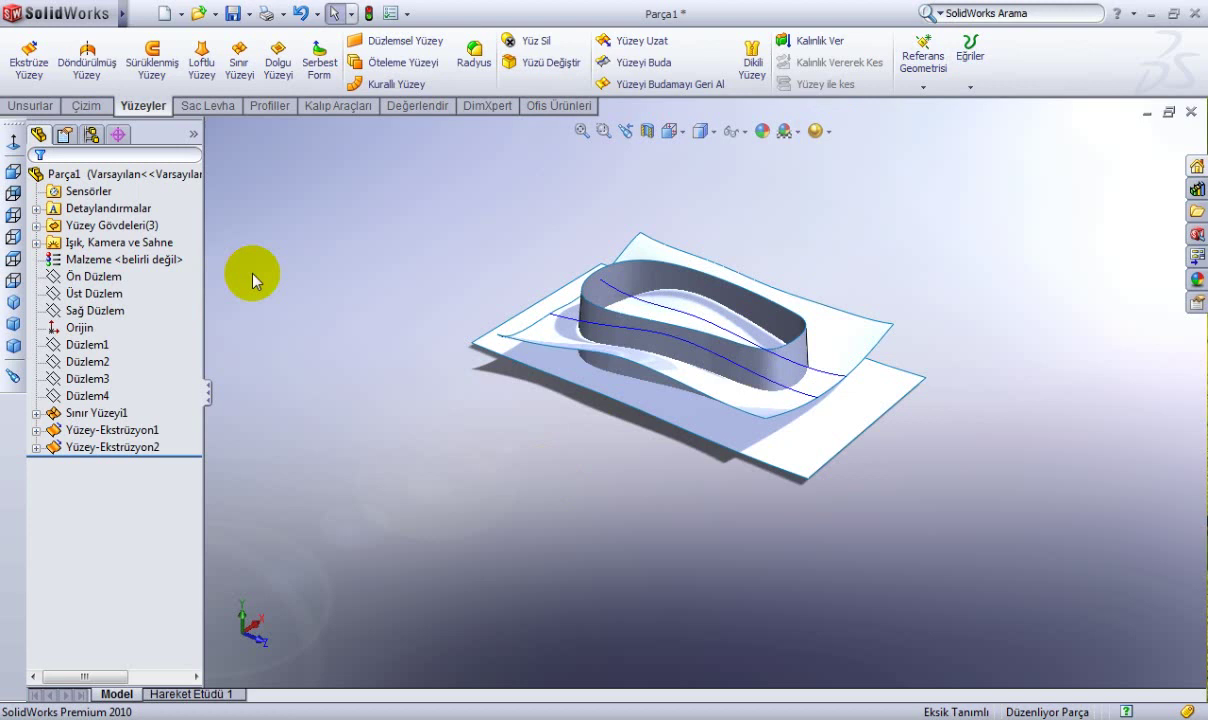
pyautogui.click(666, 65)
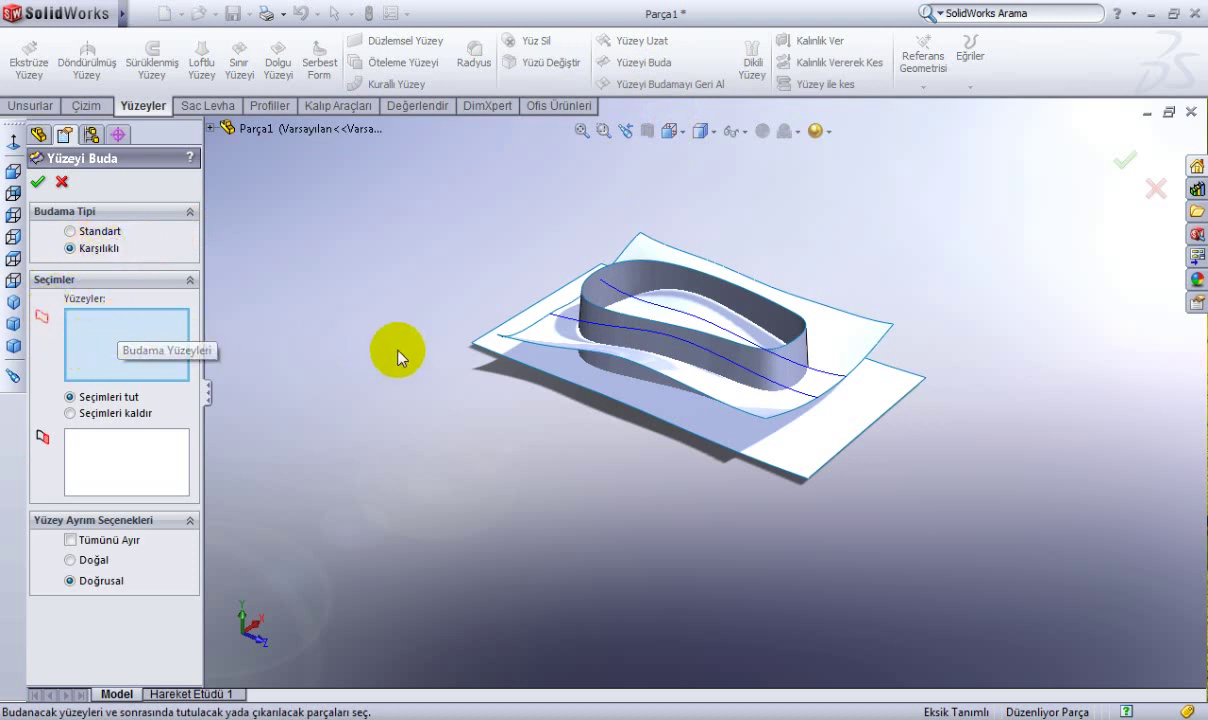
pyautogui.scroll(-2, 636, 288)
pyautogui.click(588, 310)
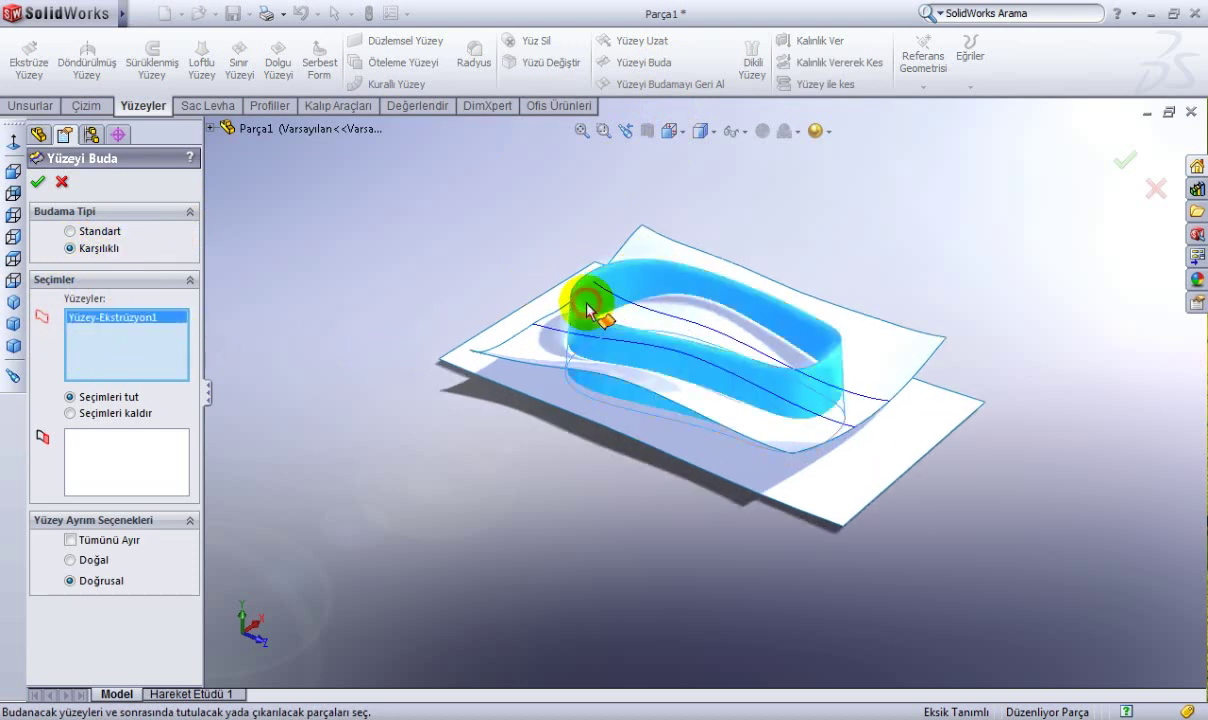
pyautogui.click(527, 356)
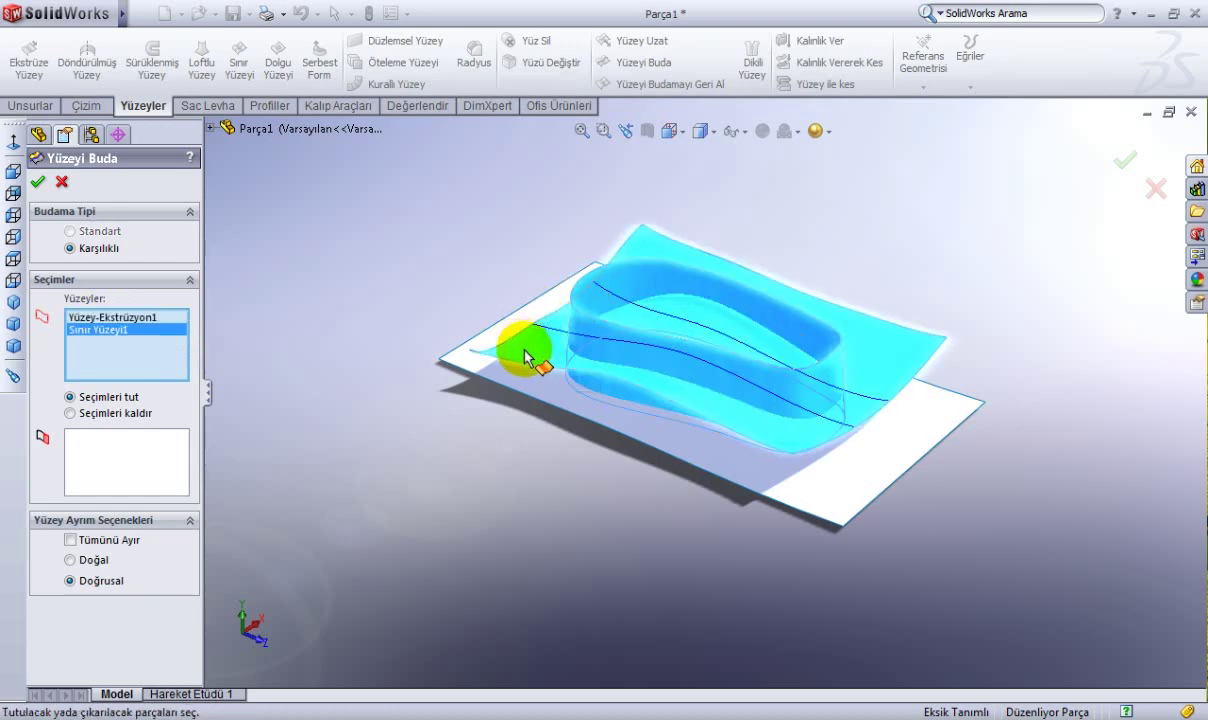
pyautogui.click(527, 400)
pyautogui.moveTo(526, 399)
pyautogui.mouseDown(button='middle')
pyautogui.moveTo(729, 279)
pyautogui.moveTo(722, 200)
pyautogui.moveTo(685, 280)
pyautogui.moveTo(536, 286)
pyautogui.moveTo(682, 291)
pyautogui.moveTo(663, 351)
pyautogui.moveTo(650, 351)
pyautogui.mouseUp(button='middle')
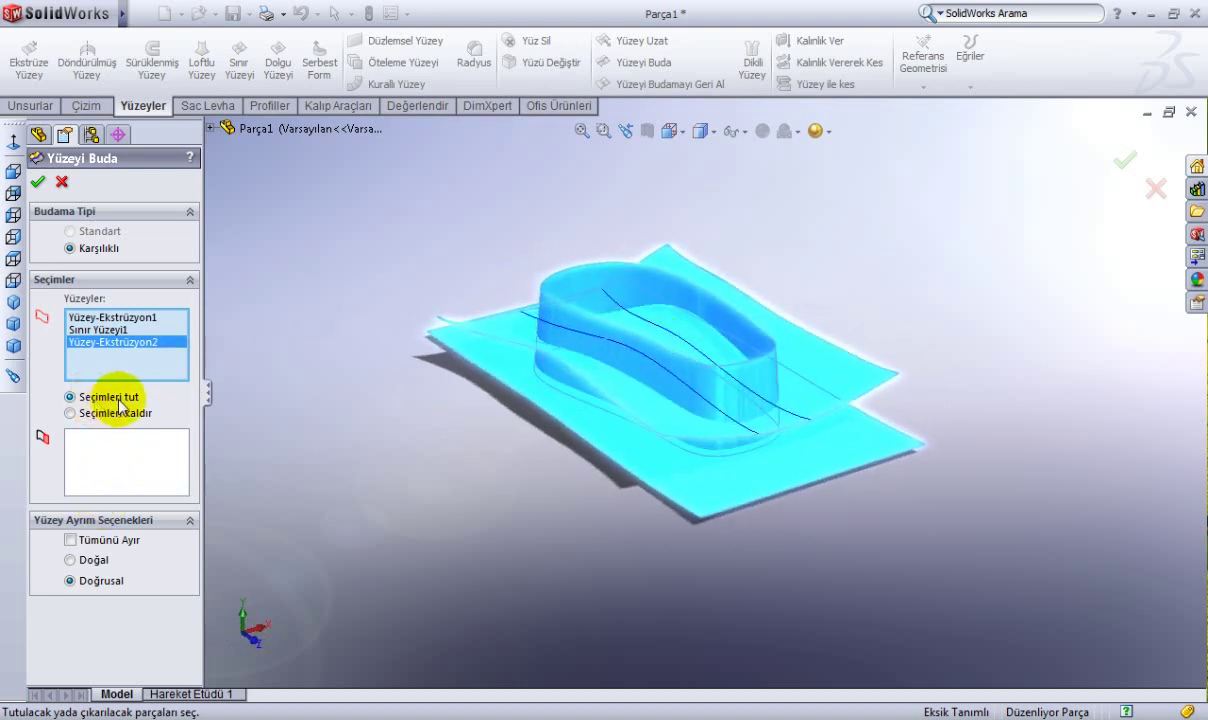
# Keep the inner pieces of the boundary surface, wall band and flat sheet, then confirm.
pyautogui.click(115, 459)
pyautogui.moveTo(300, 458)
pyautogui.mouseDown(button='middle')
pyautogui.moveTo(531, 440)
pyautogui.moveTo(604, 291)
pyautogui.moveTo(540, 262)
pyautogui.moveTo(633, 314)
pyautogui.moveTo(495, 401)
pyautogui.mouseUp(button='middle')
pyautogui.click(610, 327)
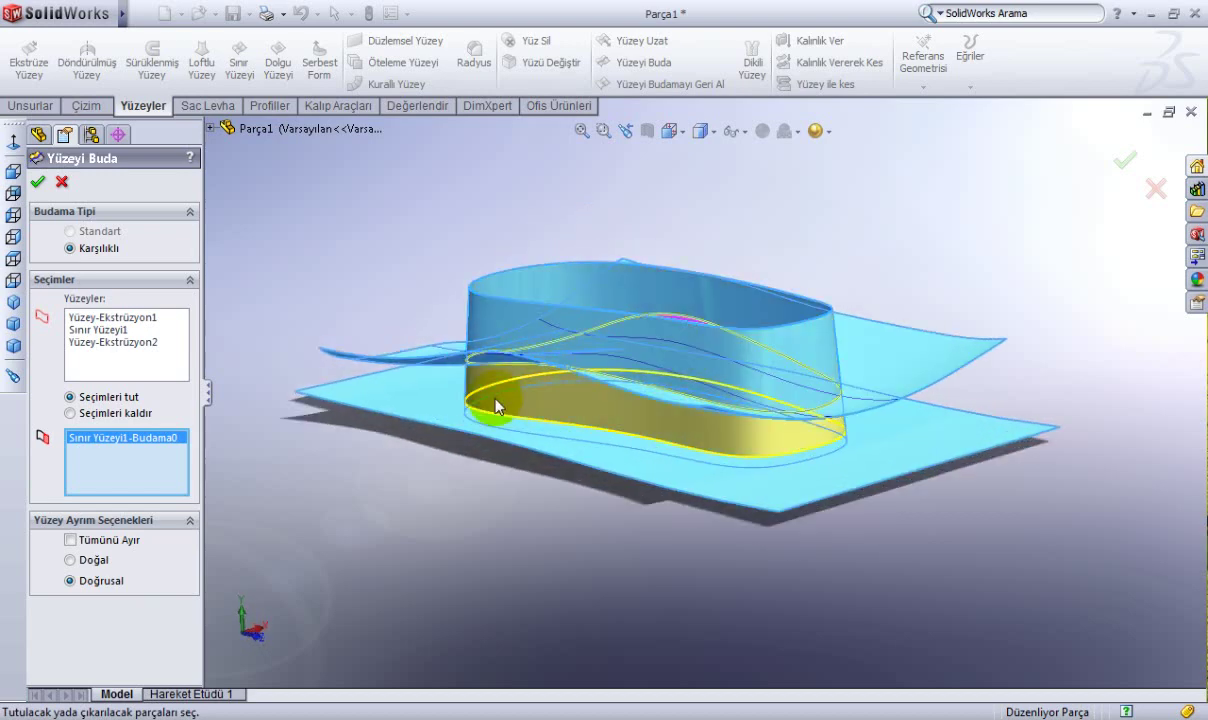
pyautogui.click(497, 405)
pyautogui.moveTo(647, 399)
pyautogui.mouseDown(button='middle')
pyautogui.moveTo(647, 315)
pyautogui.moveTo(672, 437)
pyautogui.mouseUp(button='middle')
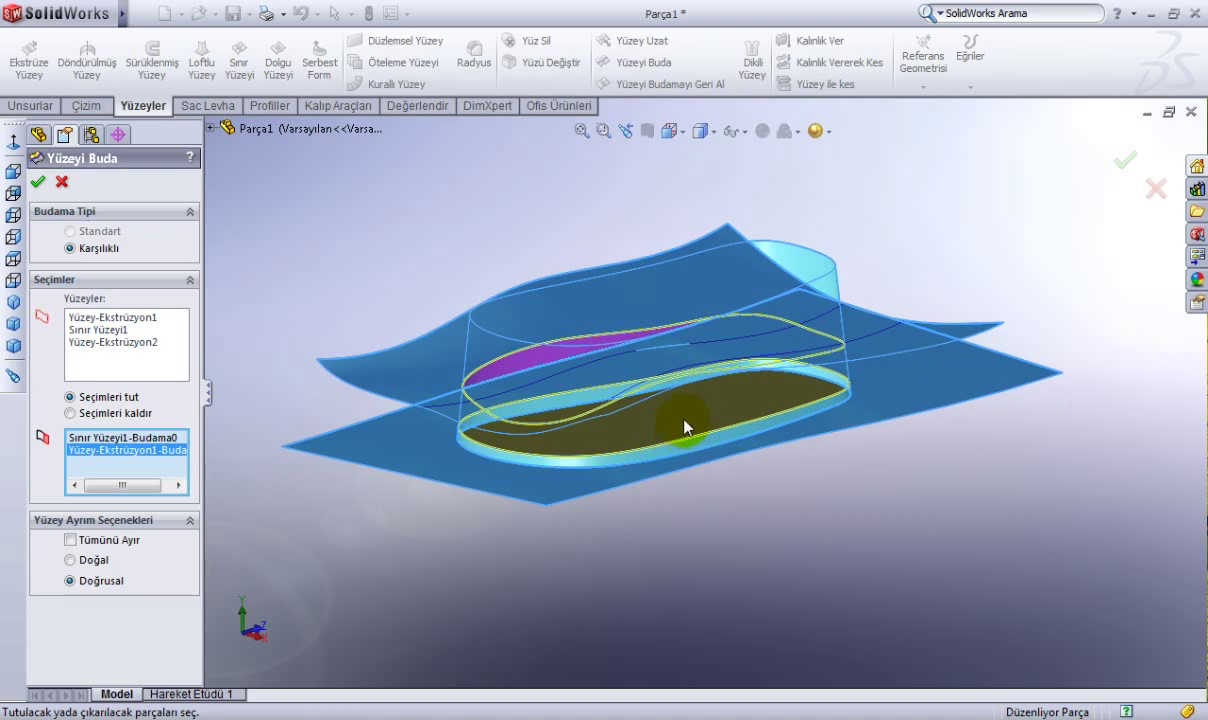
pyautogui.moveTo(620, 410)
pyautogui.mouseDown(button='middle')
pyautogui.moveTo(629, 449)
pyautogui.moveTo(617, 480)
pyautogui.moveTo(574, 404)
pyautogui.moveTo(632, 420)
pyautogui.moveTo(575, 459)
pyautogui.moveTo(507, 461)
pyautogui.moveTo(485, 421)
pyautogui.moveTo(588, 456)
pyautogui.moveTo(634, 488)
pyautogui.moveTo(580, 518)
pyautogui.moveTo(574, 547)
pyautogui.mouseUp(button='middle')
pyautogui.click(639, 413)
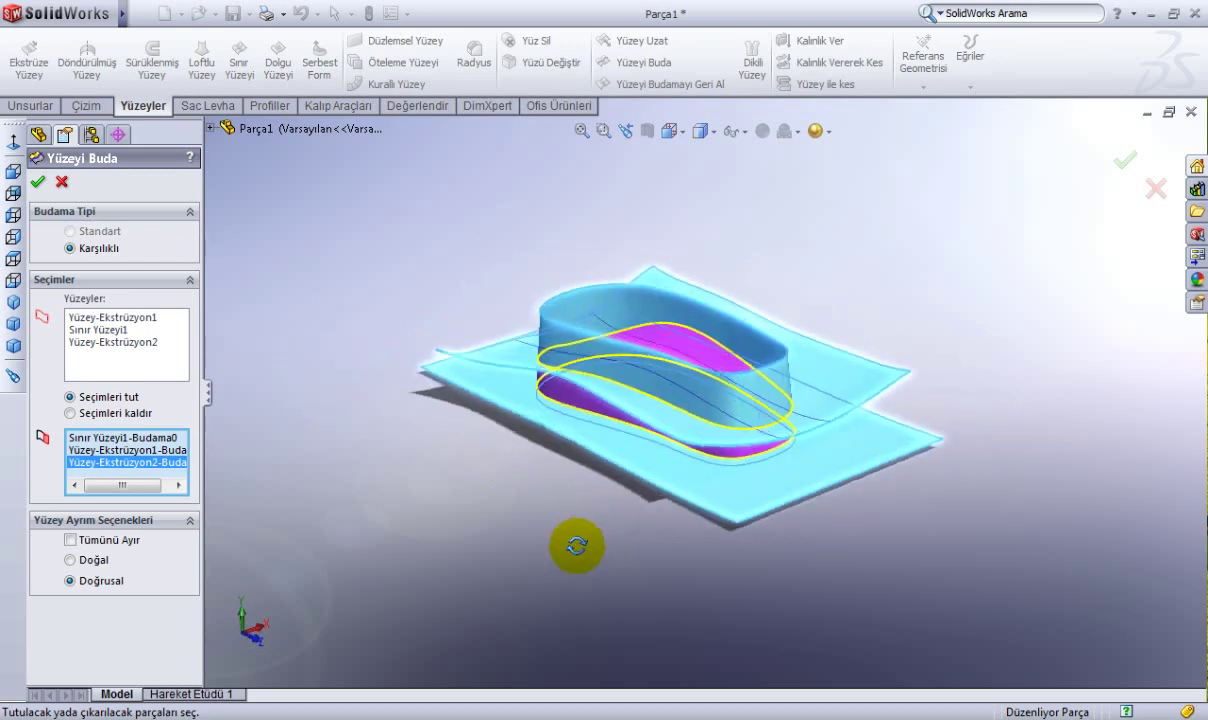
pyautogui.click(1121, 159)
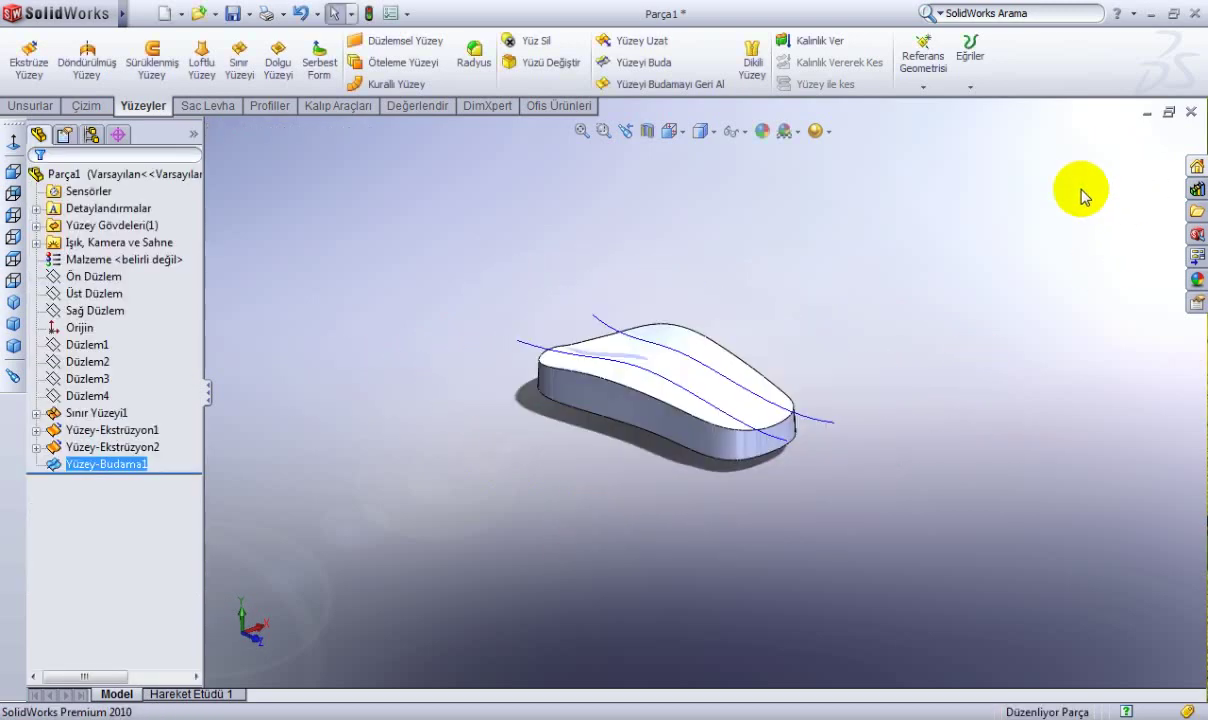
# Expand Sınır Yüzeyi1 in the tree and hide the Eğri2 curve.
pyautogui.moveTo(776, 333)
pyautogui.mouseDown(button='middle')
pyautogui.moveTo(760, 191)
pyautogui.moveTo(852, 283)
pyautogui.moveTo(984, 297)
pyautogui.moveTo(852, 278)
pyautogui.moveTo(712, 280)
pyautogui.moveTo(747, 327)
pyautogui.moveTo(709, 251)
pyautogui.moveTo(652, 275)
pyautogui.moveTo(561, 279)
pyautogui.moveTo(634, 248)
pyautogui.moveTo(774, 270)
pyautogui.moveTo(787, 315)
pyautogui.mouseUp(button='middle')
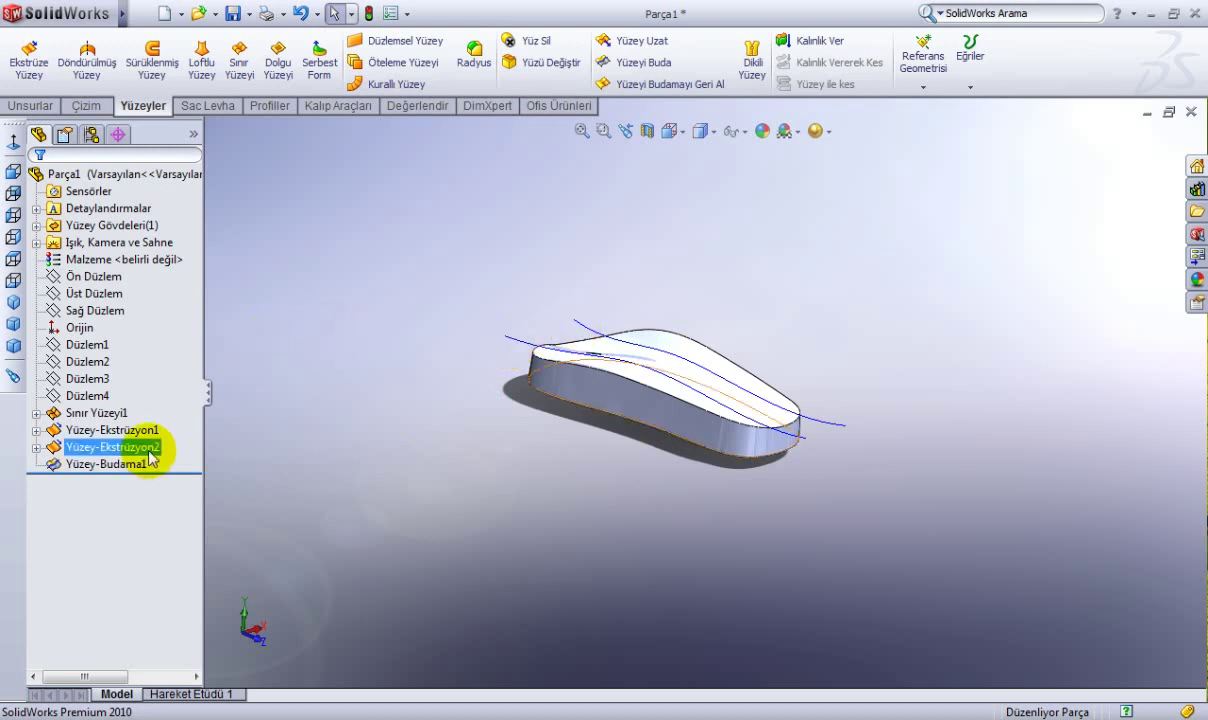
pyautogui.click(37, 413)
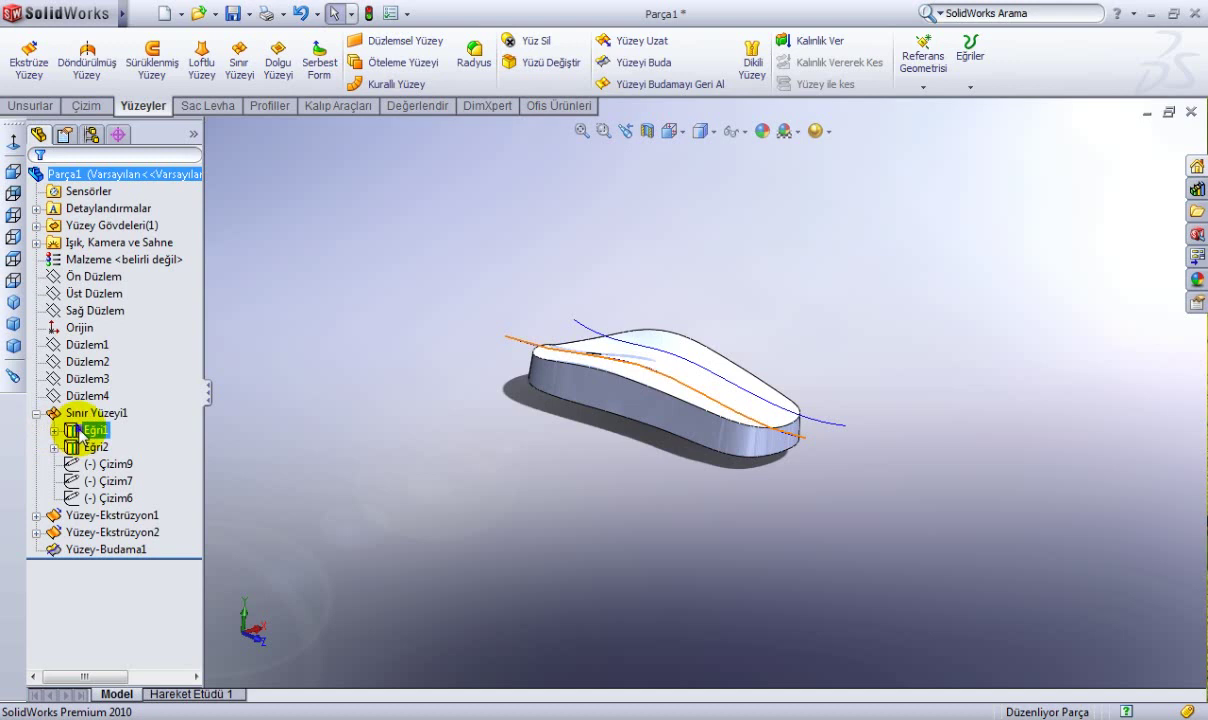
pyautogui.rightClick(80, 432)
pyautogui.click(93, 400)
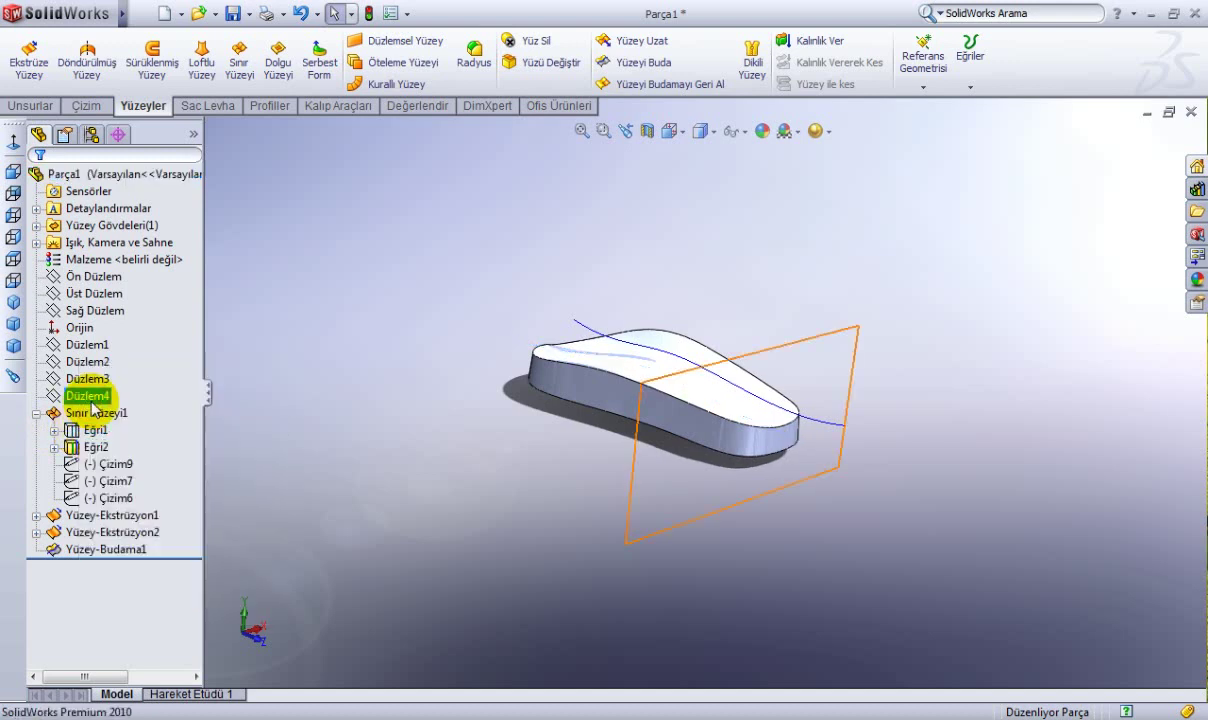
pyautogui.click(94, 430)
pyautogui.rightClick(92, 449)
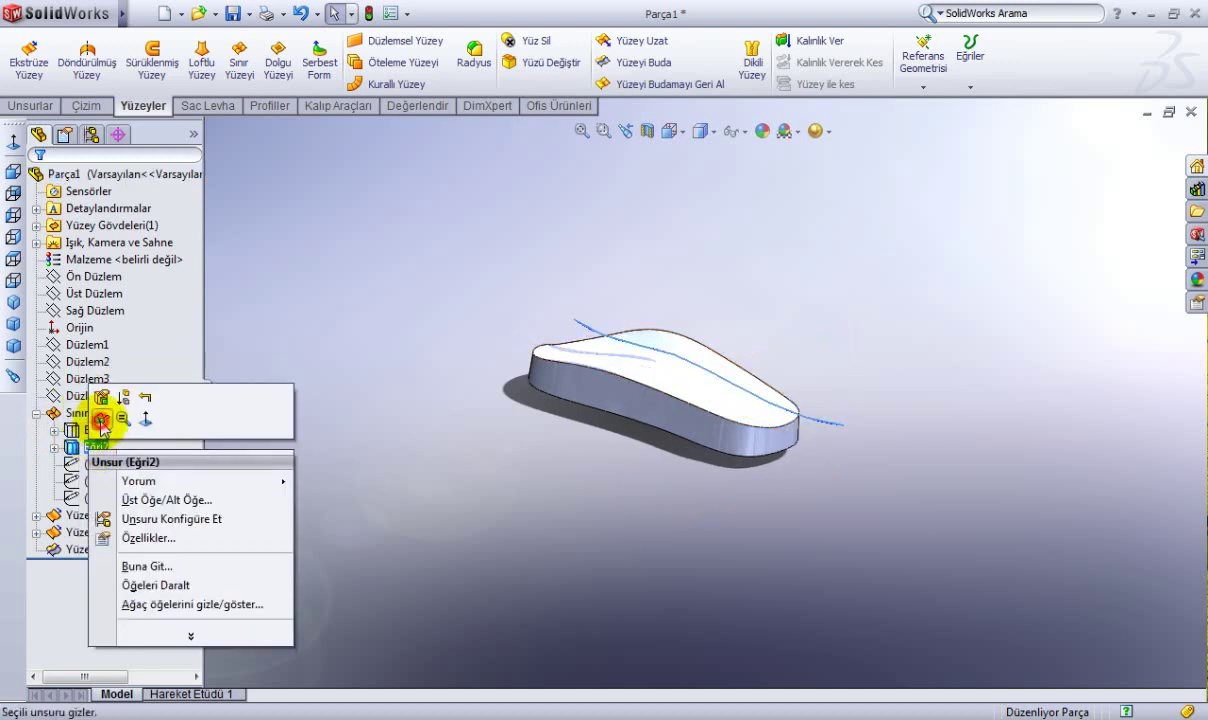
pyautogui.click(103, 421)
# Orbit the shell, then open sketch Çizim9 for editing.
pyautogui.moveTo(342, 335)
pyautogui.mouseDown(button='middle')
pyautogui.moveTo(369, 391)
pyautogui.moveTo(324, 437)
pyautogui.moveTo(372, 359)
pyautogui.moveTo(855, 322)
pyautogui.mouseUp(button='middle')
pyautogui.moveTo(752, 302)
pyautogui.mouseDown(button='middle')
pyautogui.moveTo(803, 272)
pyautogui.moveTo(844, 278)
pyautogui.moveTo(728, 307)
pyautogui.mouseUp(button='middle')
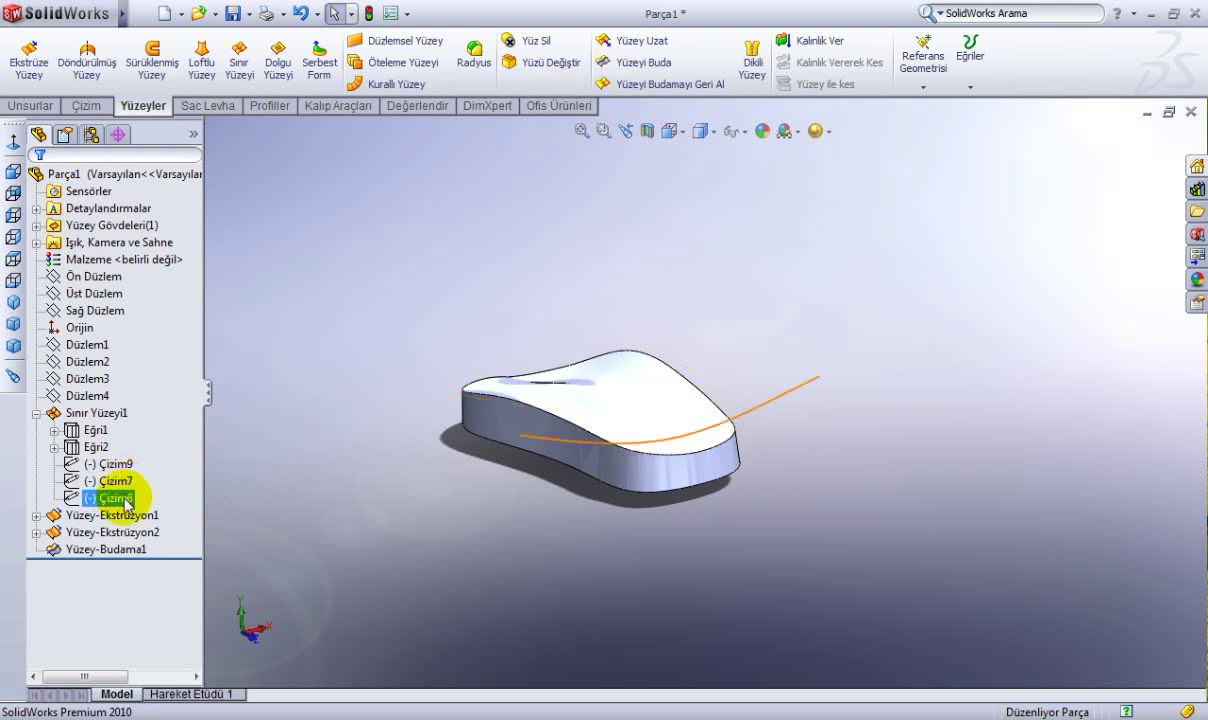
pyautogui.click(118, 464)
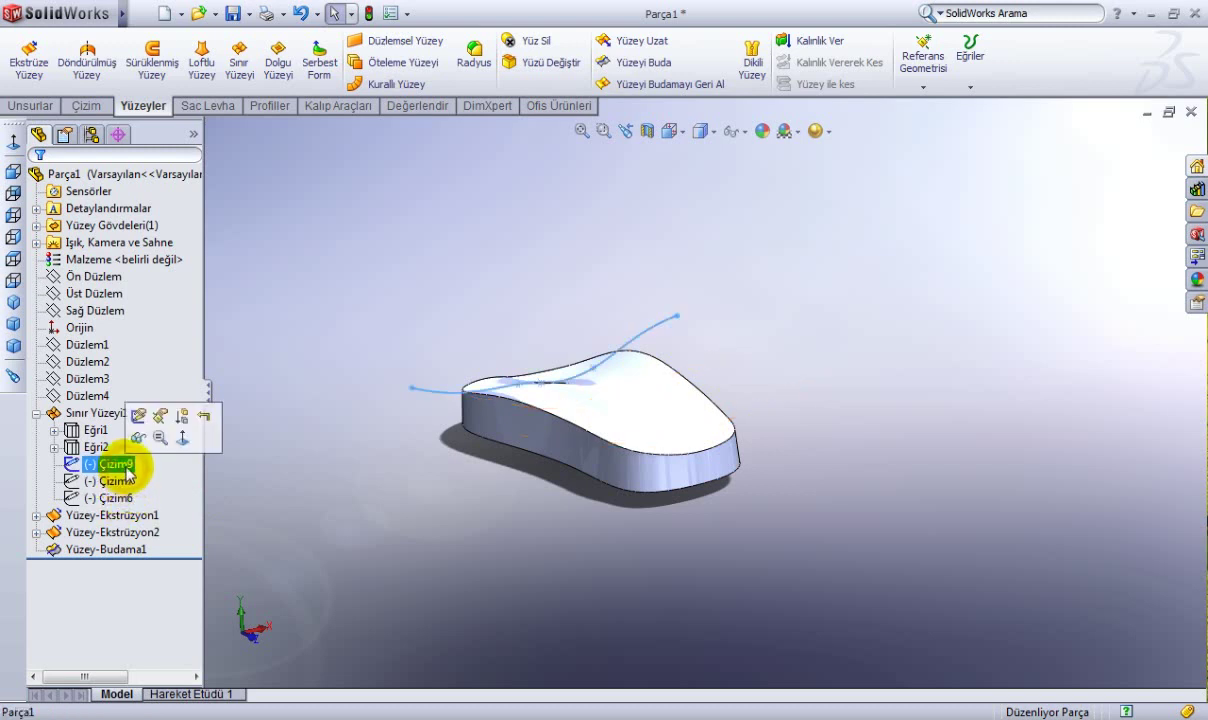
pyautogui.click(136, 413)
# Lift the right portion of the Çizim9 spline, lower its endpoint, and exit to rebuild.
pyautogui.click(770, 55)
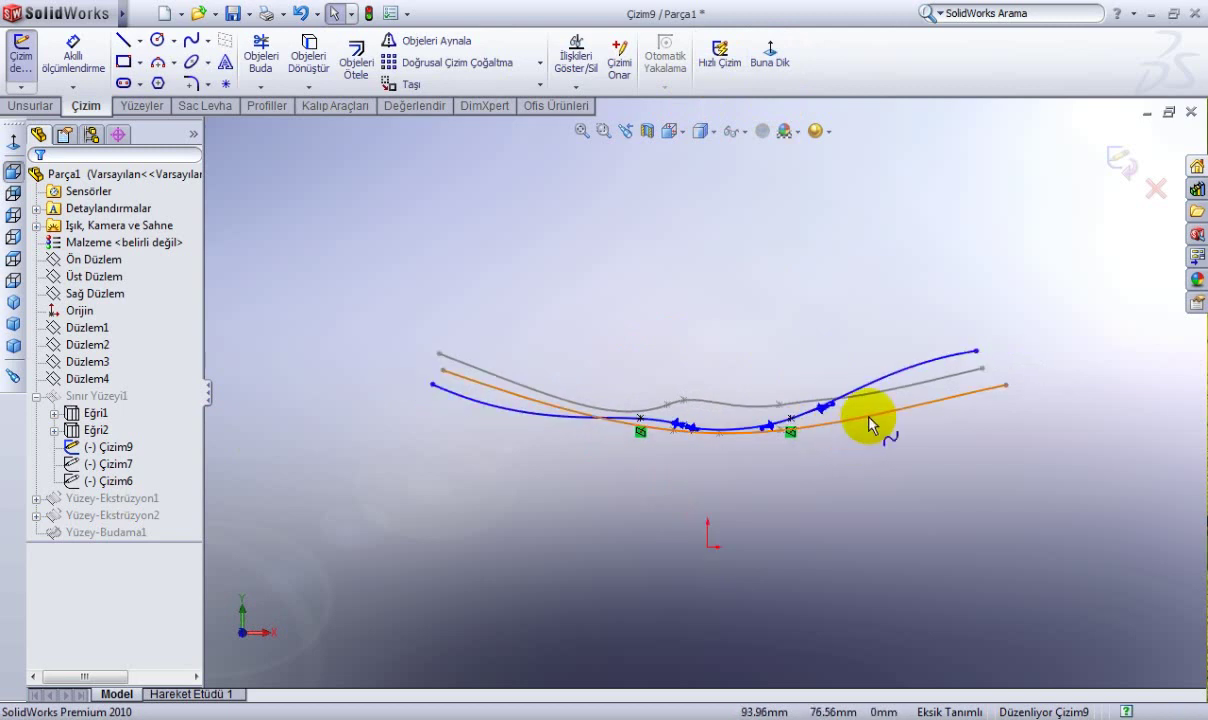
pyautogui.moveTo(828, 425); pyautogui.dragTo(986, 330)
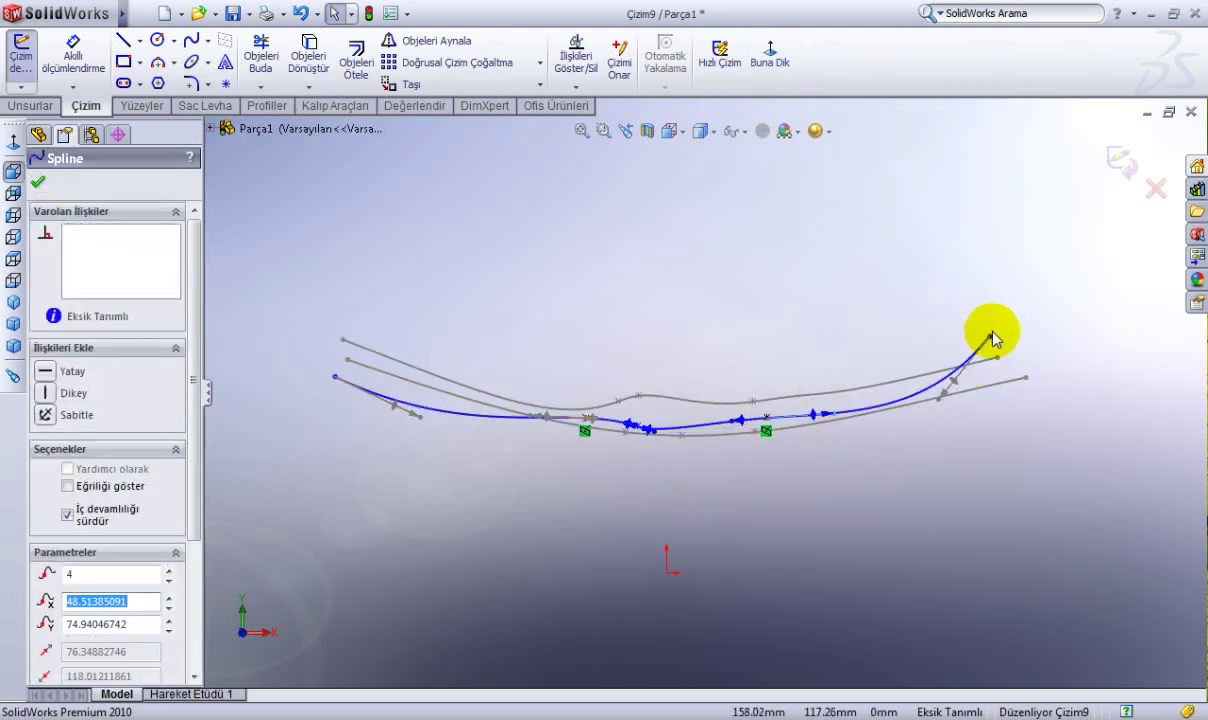
pyautogui.moveTo(990, 338); pyautogui.dragTo(1015, 400)
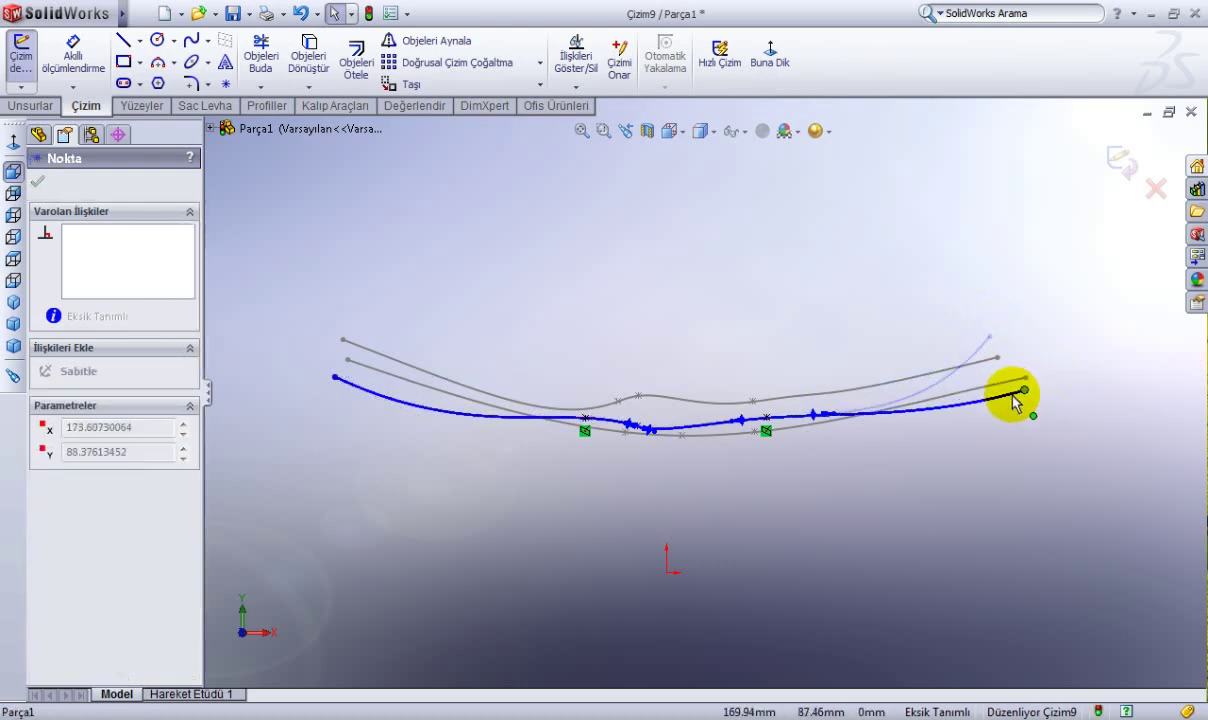
pyautogui.click(1118, 164)
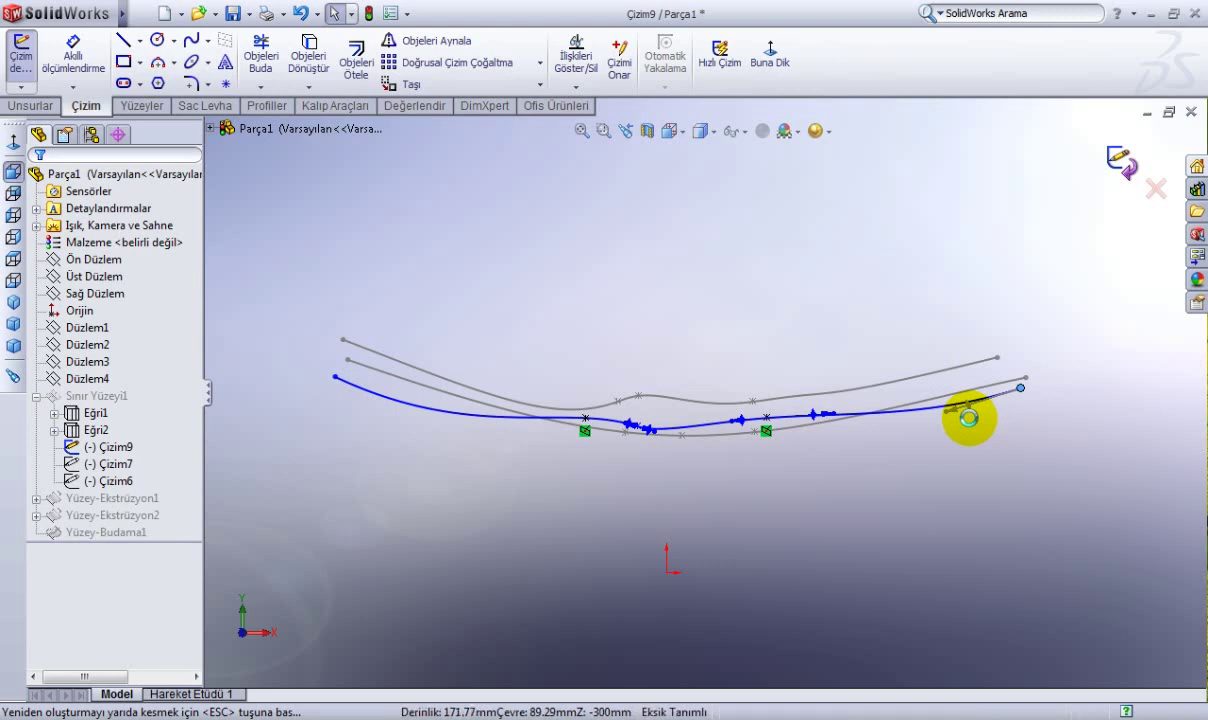
pyautogui.scroll(3, 760, 437)
pyautogui.moveTo(760, 437)
pyautogui.mouseDown(button='middle')
pyautogui.moveTo(1041, 493)
pyautogui.moveTo(1014, 491)
pyautogui.moveTo(931, 556)
pyautogui.moveTo(983, 518)
pyautogui.mouseUp(button='middle')
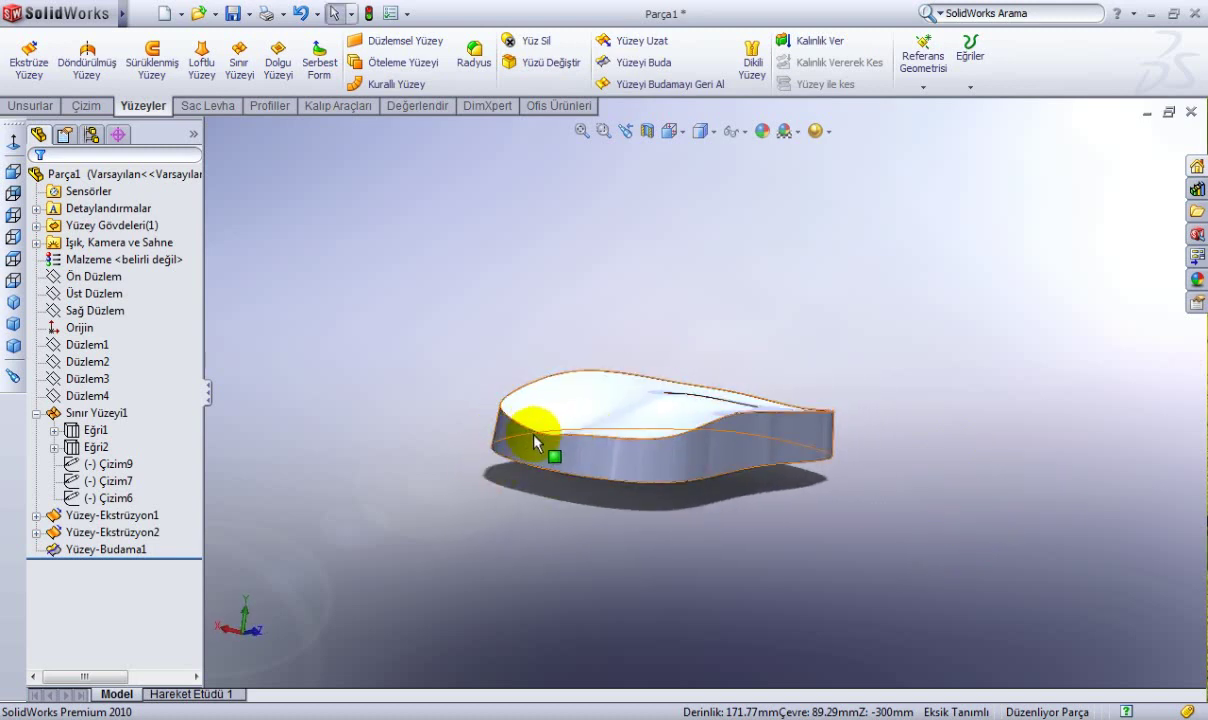
# Reopen sketch Çizim9 for editing and view it normal to the sketch plane.
pyautogui.click(126, 498)
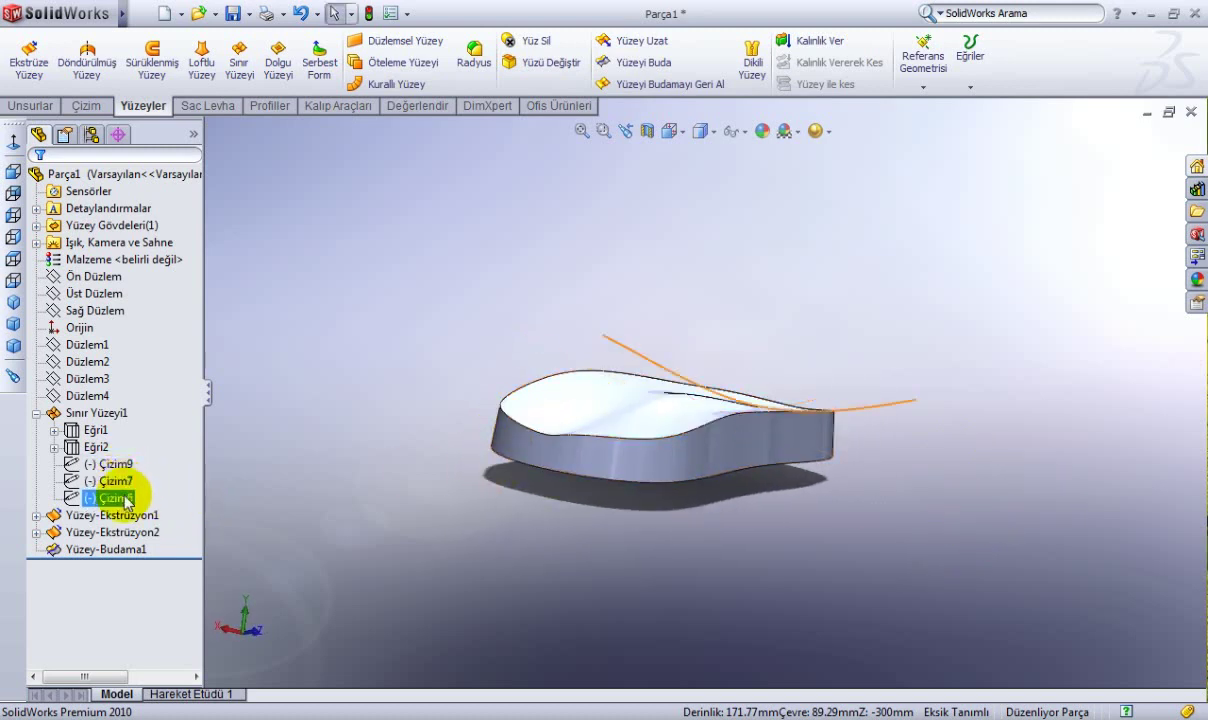
pyautogui.click(126, 480)
pyautogui.click(126, 466)
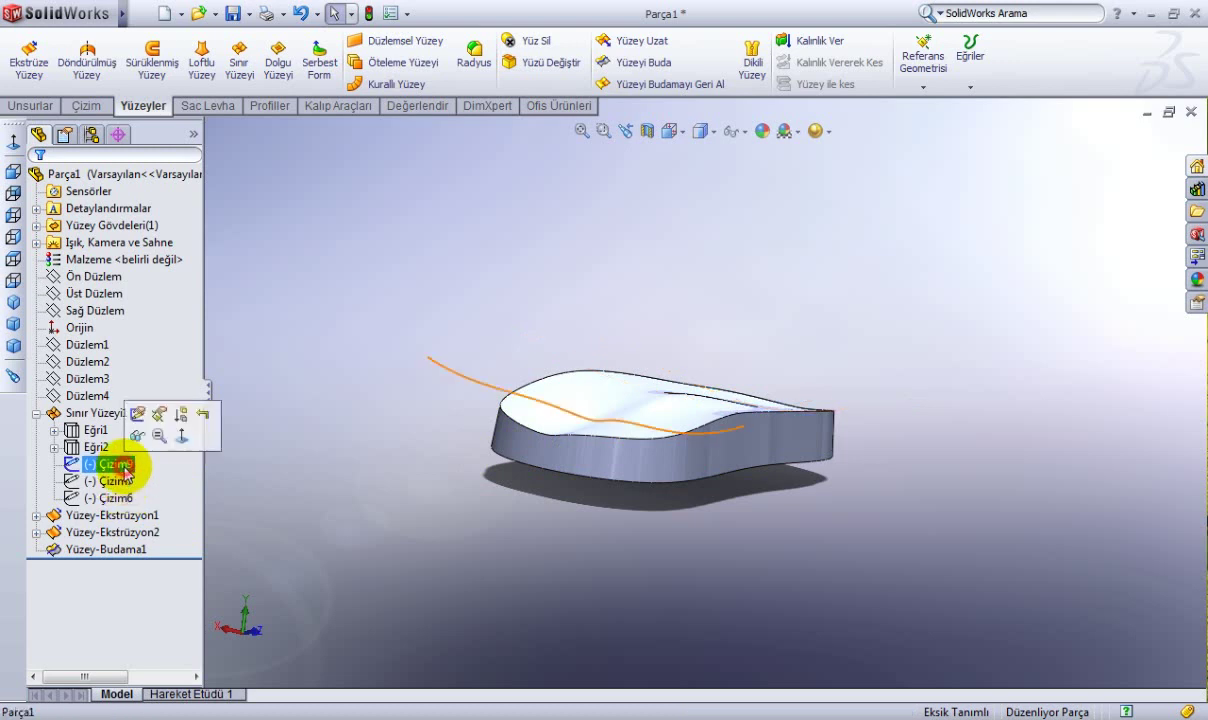
pyautogui.click(137, 410)
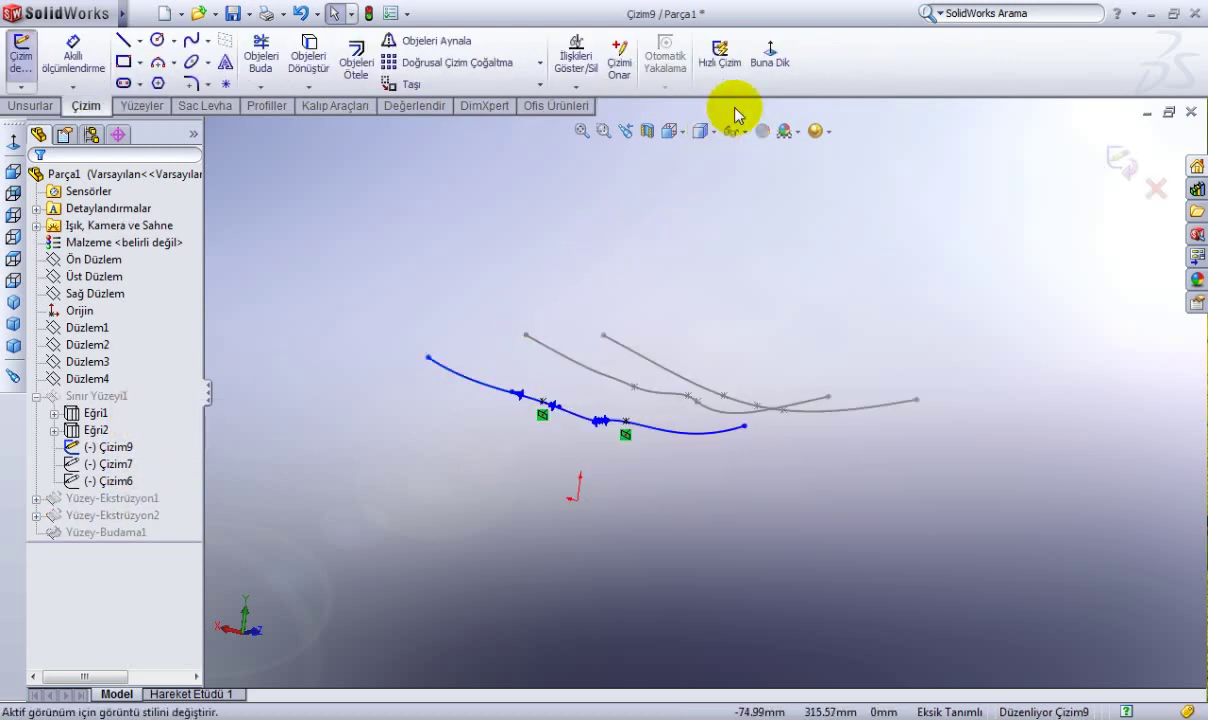
pyautogui.click(769, 55)
pyautogui.scroll(-2, 712, 404)
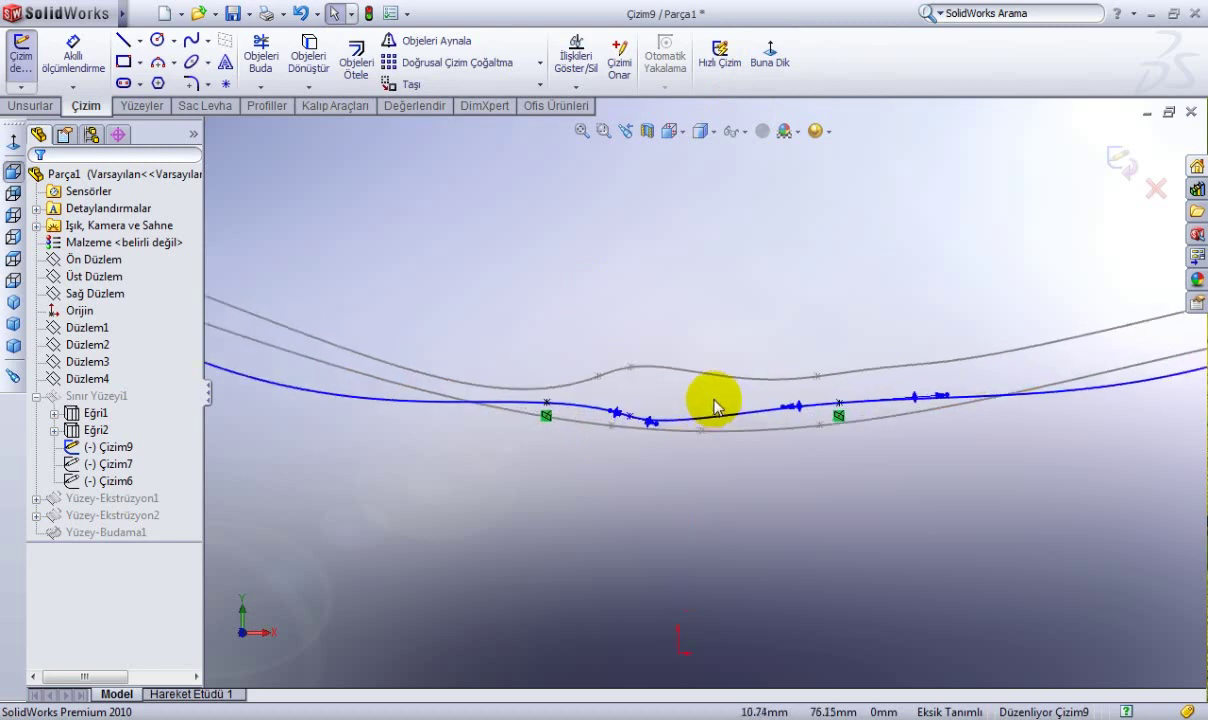
pyautogui.scroll(-2, 685, 432)
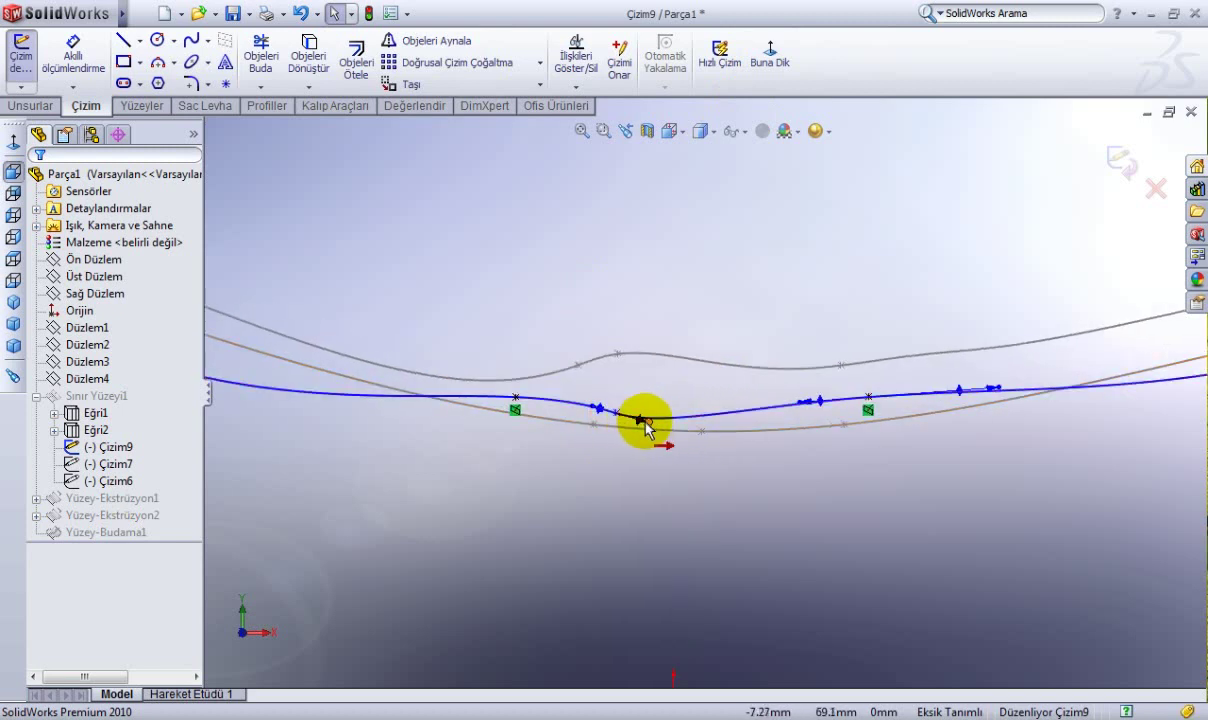
# Drag spline points so the right side of the curve rises.
pyautogui.moveTo(663, 425); pyautogui.dragTo(676, 425)
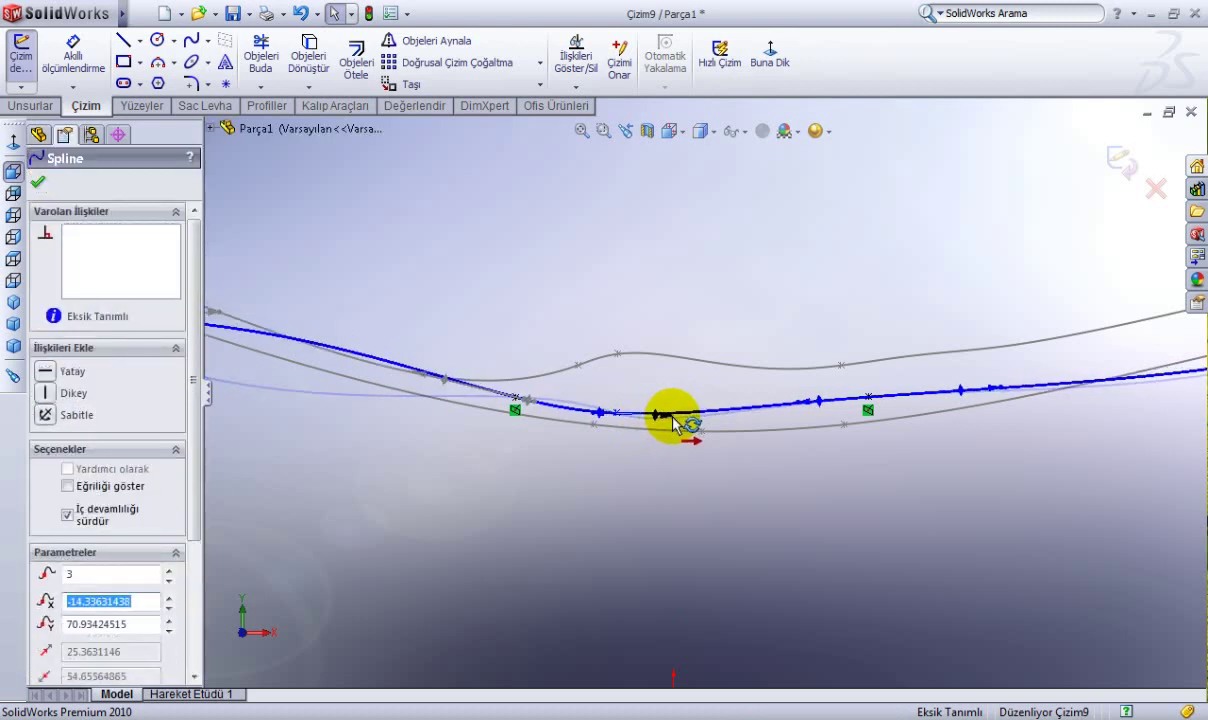
pyautogui.scroll(2, 778, 418)
pyautogui.scroll(-2, 800, 420)
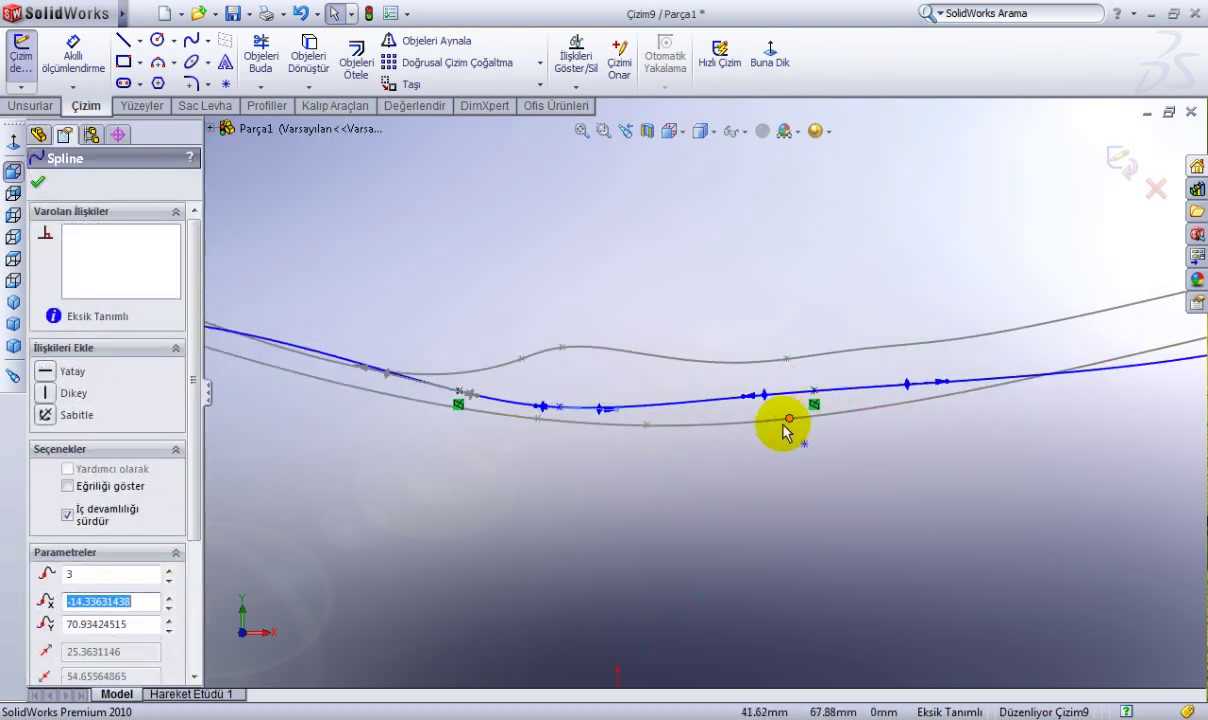
pyautogui.scroll(2, 762, 445)
pyautogui.scroll(-2, 728, 407)
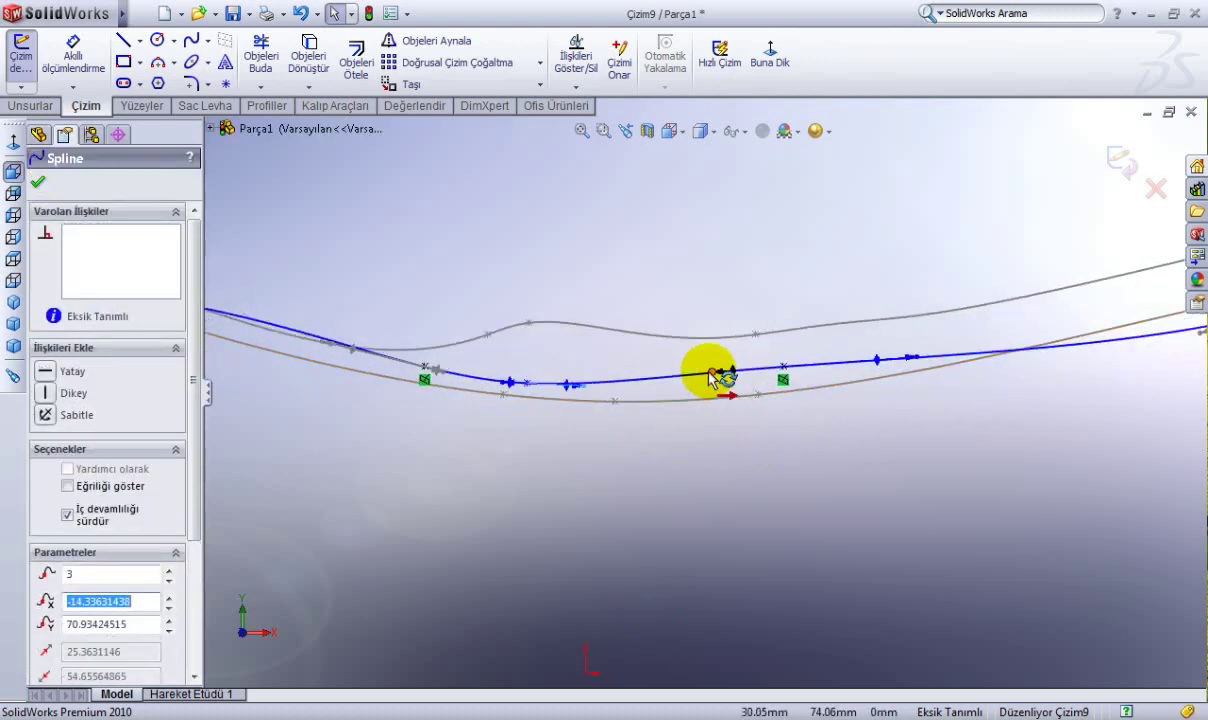
pyautogui.moveTo(710, 377); pyautogui.dragTo(724, 380)
pyautogui.click(795, 377)
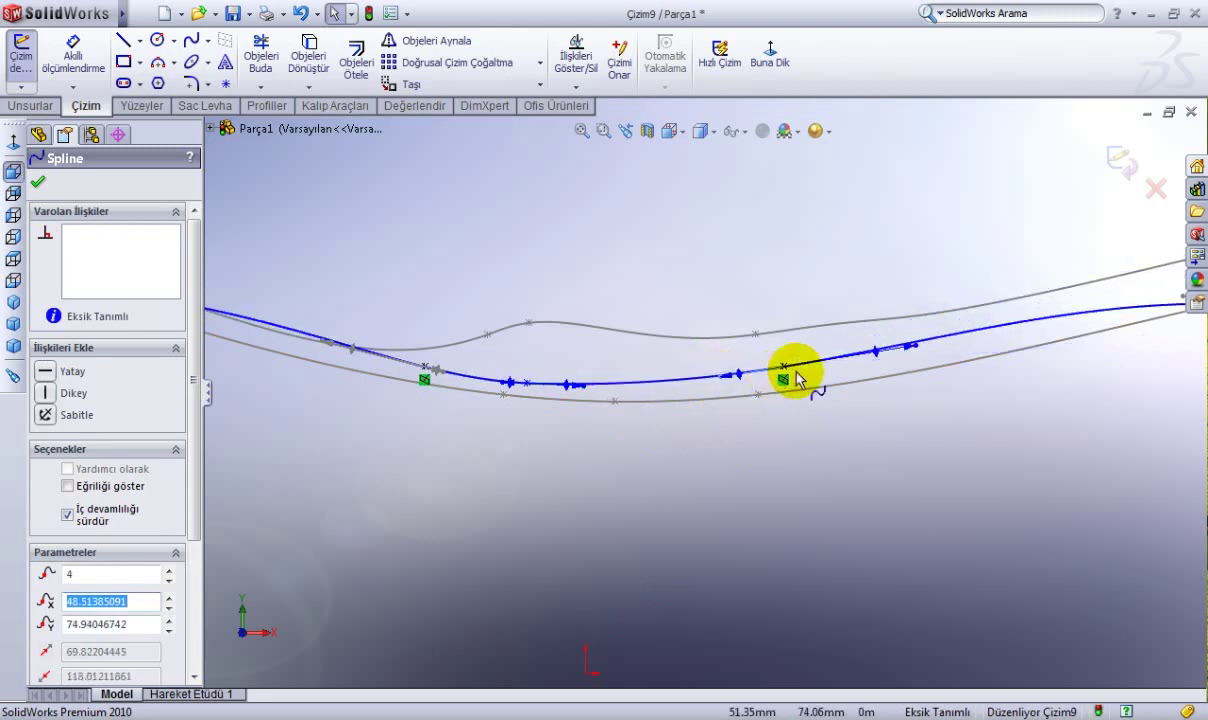
pyautogui.moveTo(785, 370); pyautogui.dragTo(790, 397)
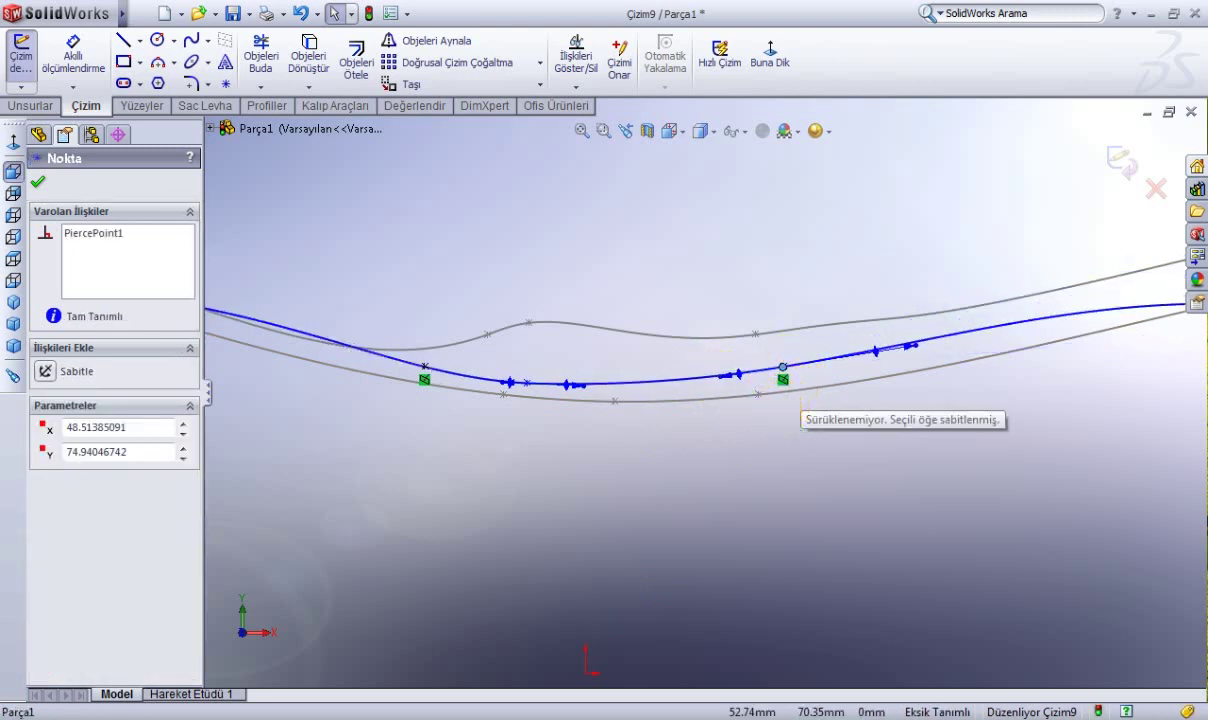
pyautogui.click(752, 438)
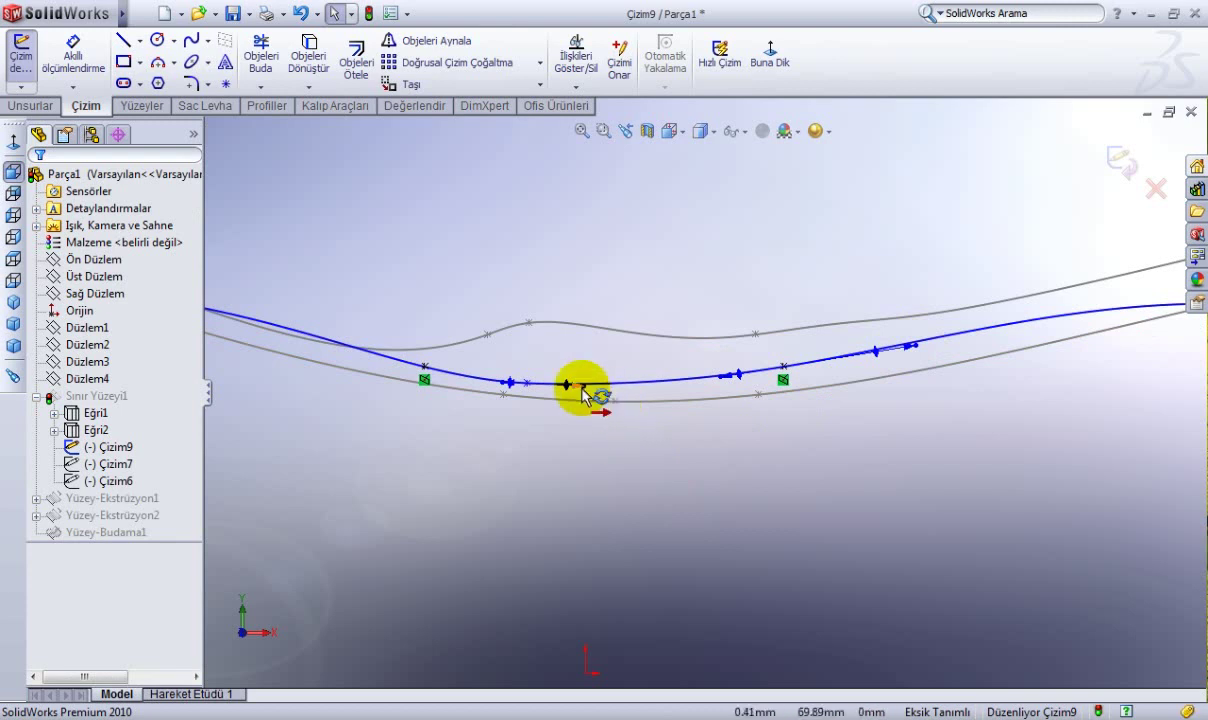
# Slide another spline point right, exit the sketch, and orbit the rebuilt surface.
pyautogui.moveTo(530, 390); pyautogui.dragTo(566, 388)
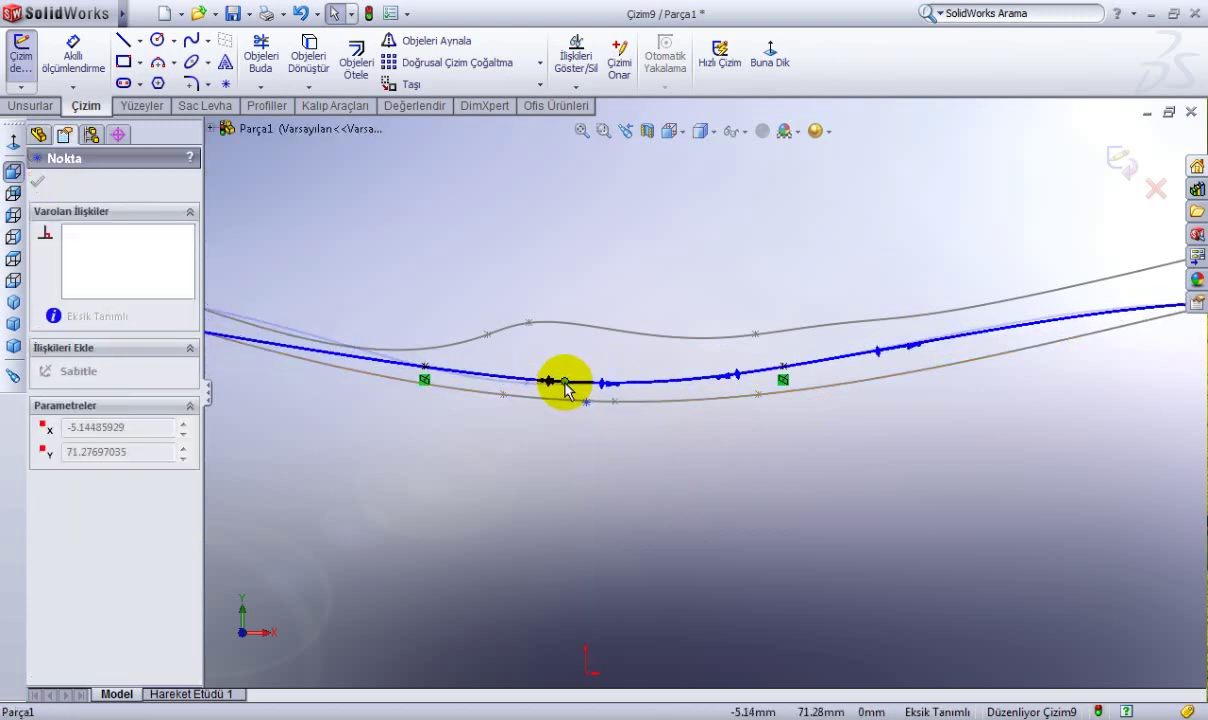
pyautogui.scroll(3, 566, 388)
pyautogui.click(1113, 155)
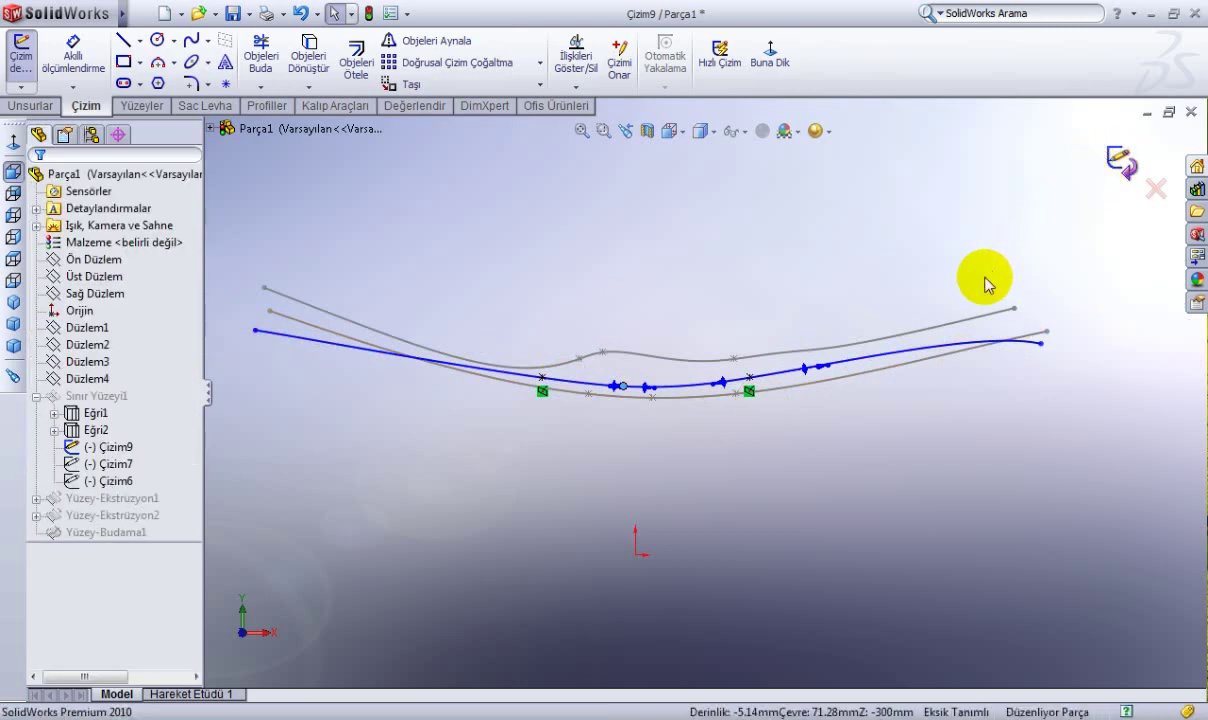
pyautogui.moveTo(917, 305)
pyautogui.mouseDown(button='middle')
pyautogui.moveTo(849, 324)
pyautogui.moveTo(865, 373)
pyautogui.moveTo(599, 394)
pyautogui.moveTo(752, 418)
pyautogui.moveTo(807, 473)
pyautogui.moveTo(733, 491)
pyautogui.moveTo(706, 410)
pyautogui.moveTo(816, 369)
pyautogui.moveTo(949, 372)
pyautogui.moveTo(1025, 391)
pyautogui.moveTo(1003, 426)
pyautogui.moveTo(1020, 413)
pyautogui.mouseUp(button='middle')
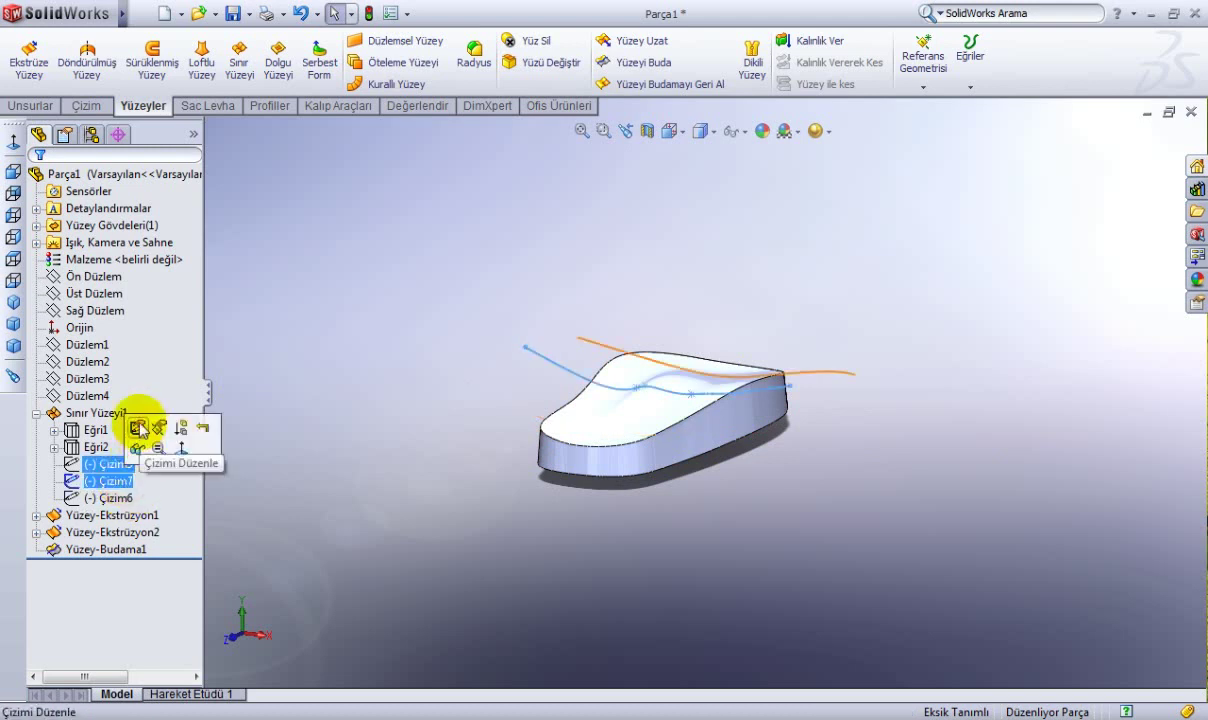
# Edit Çizim7 face-on, drag the spline's right endpoint and tangent handle, then exit to rebuild.
pyautogui.click(140, 430)
pyautogui.click(781, 62)
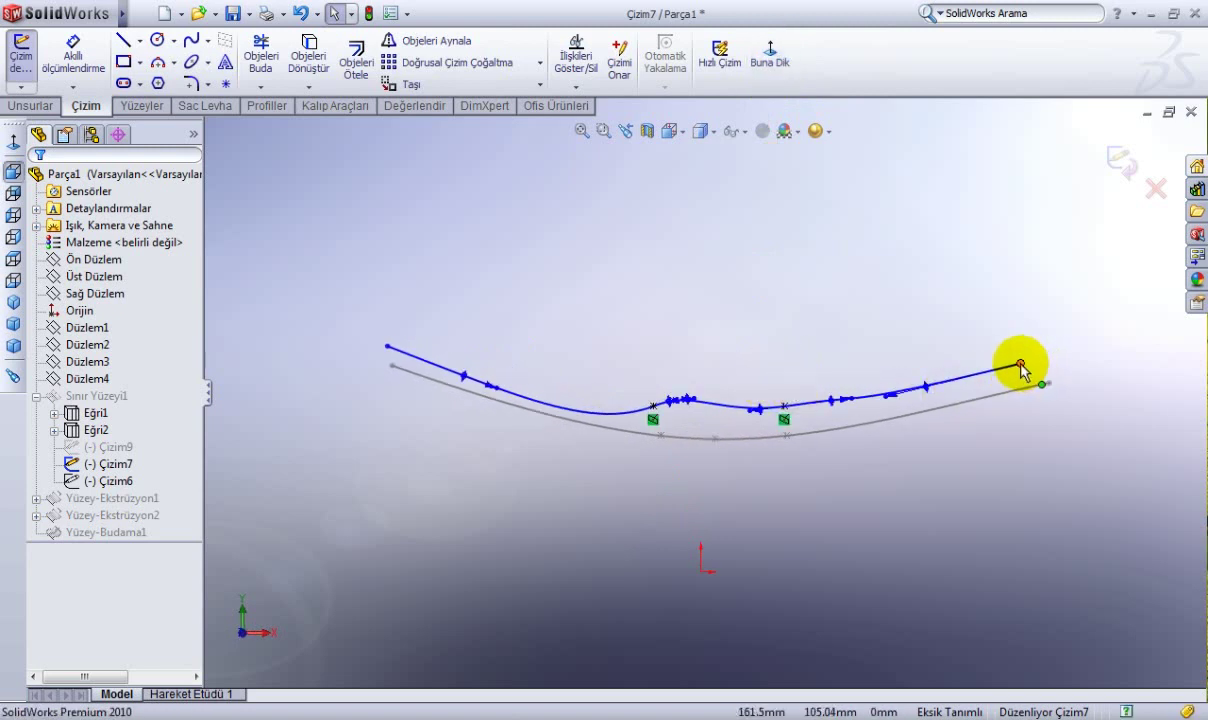
pyautogui.moveTo(1054, 391); pyautogui.dragTo(1060, 406)
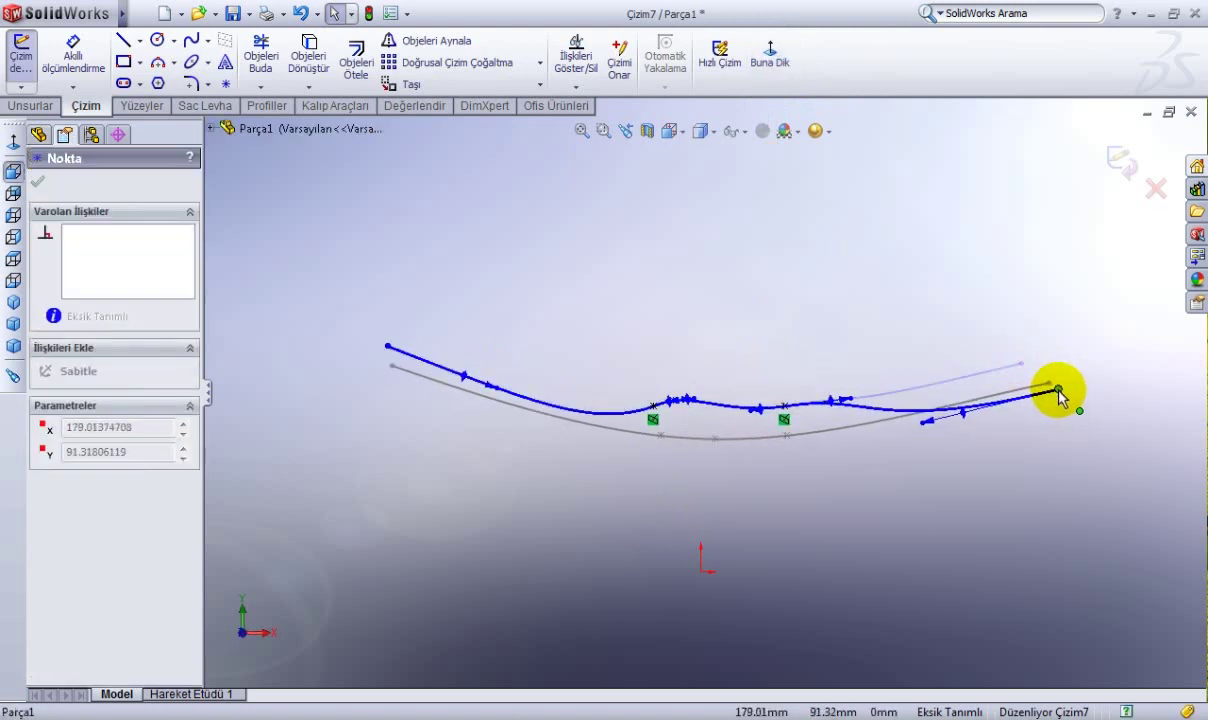
pyautogui.scroll(-2, 855, 423)
pyautogui.scroll(-2, 857, 425)
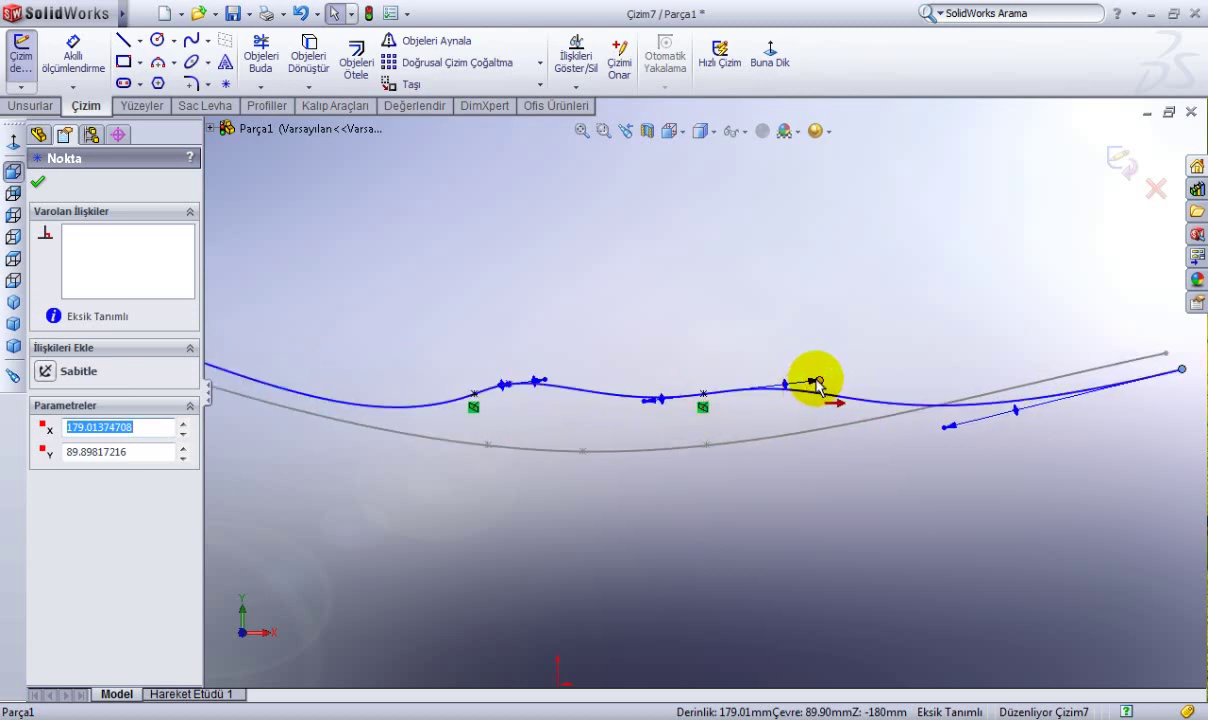
pyautogui.moveTo(818, 385); pyautogui.dragTo(797, 415)
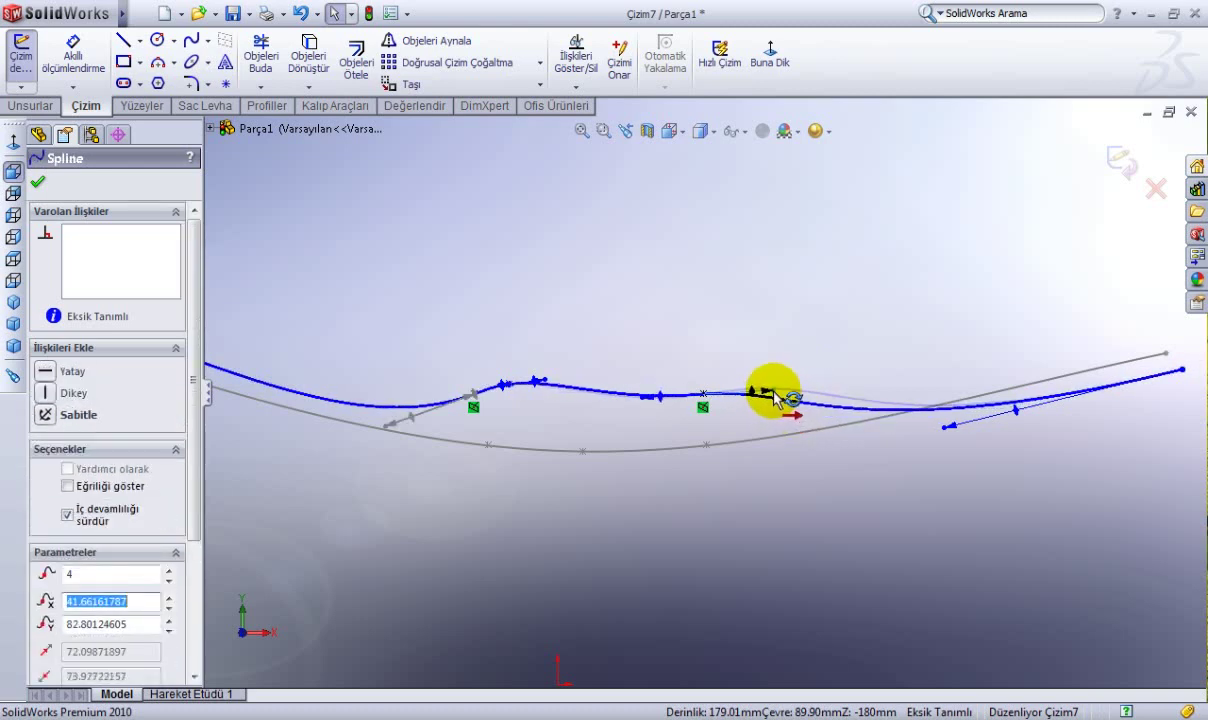
pyautogui.moveTo(773, 394); pyautogui.dragTo(787, 399)
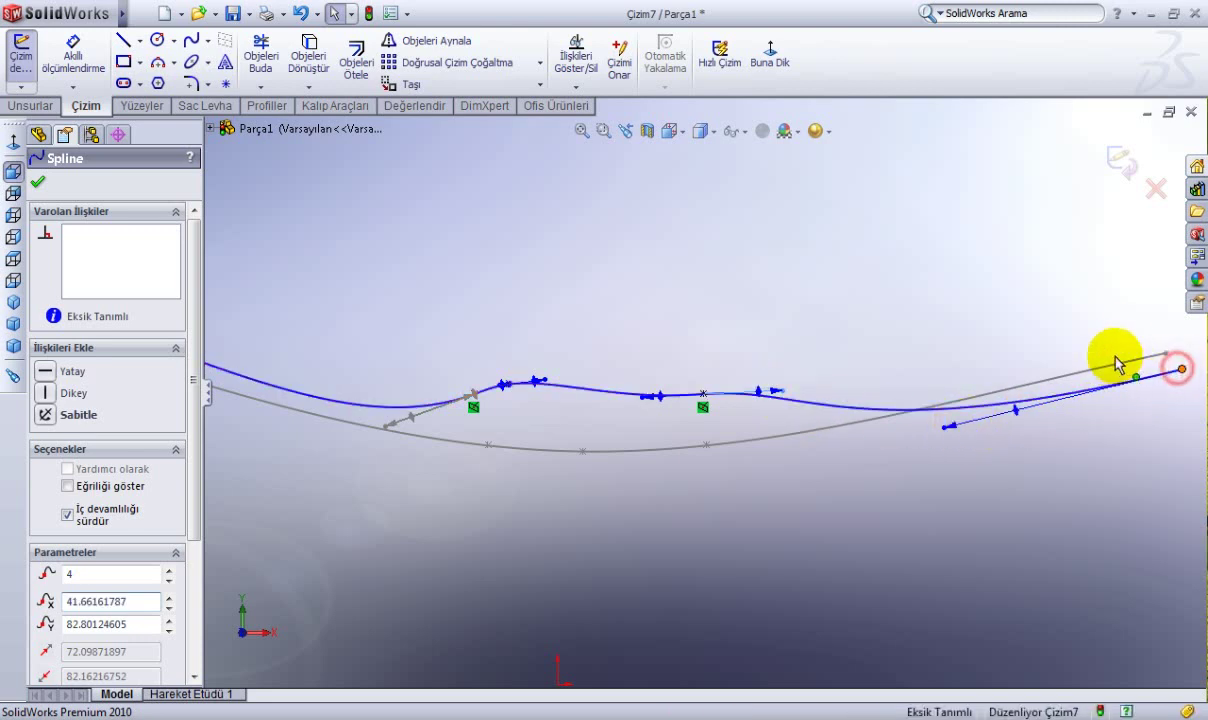
pyautogui.moveTo(1181, 369); pyautogui.dragTo(1120, 360)
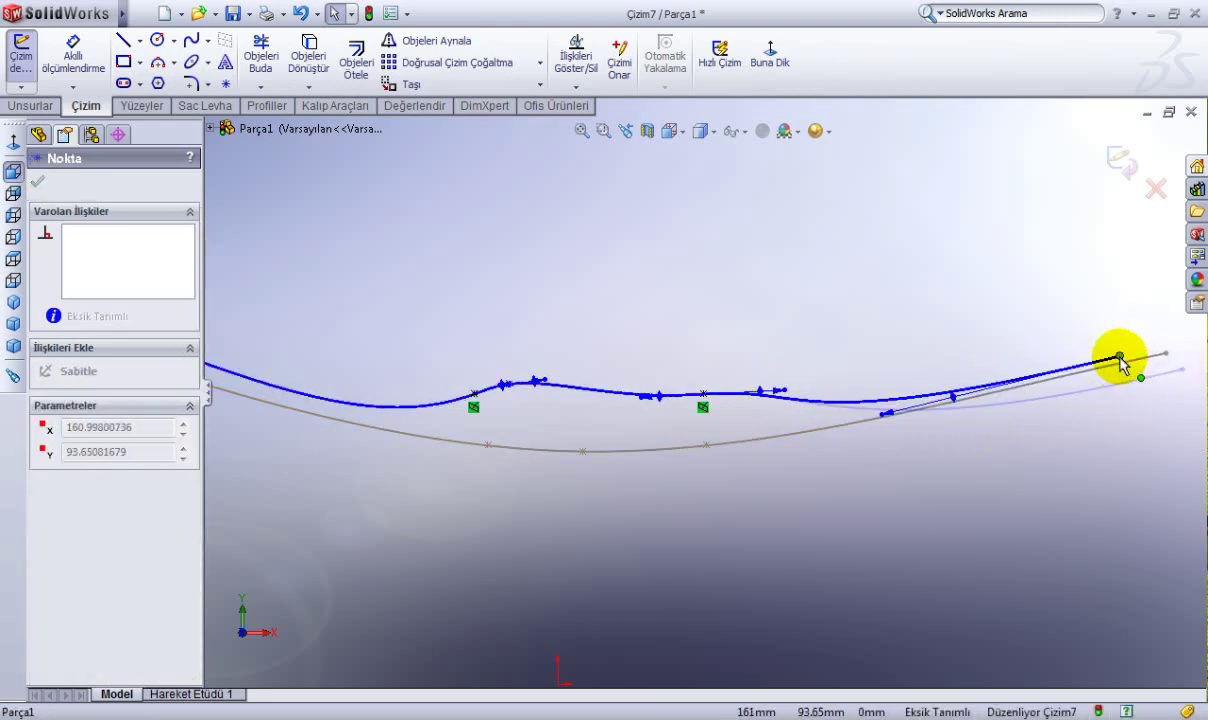
pyautogui.click(1120, 165)
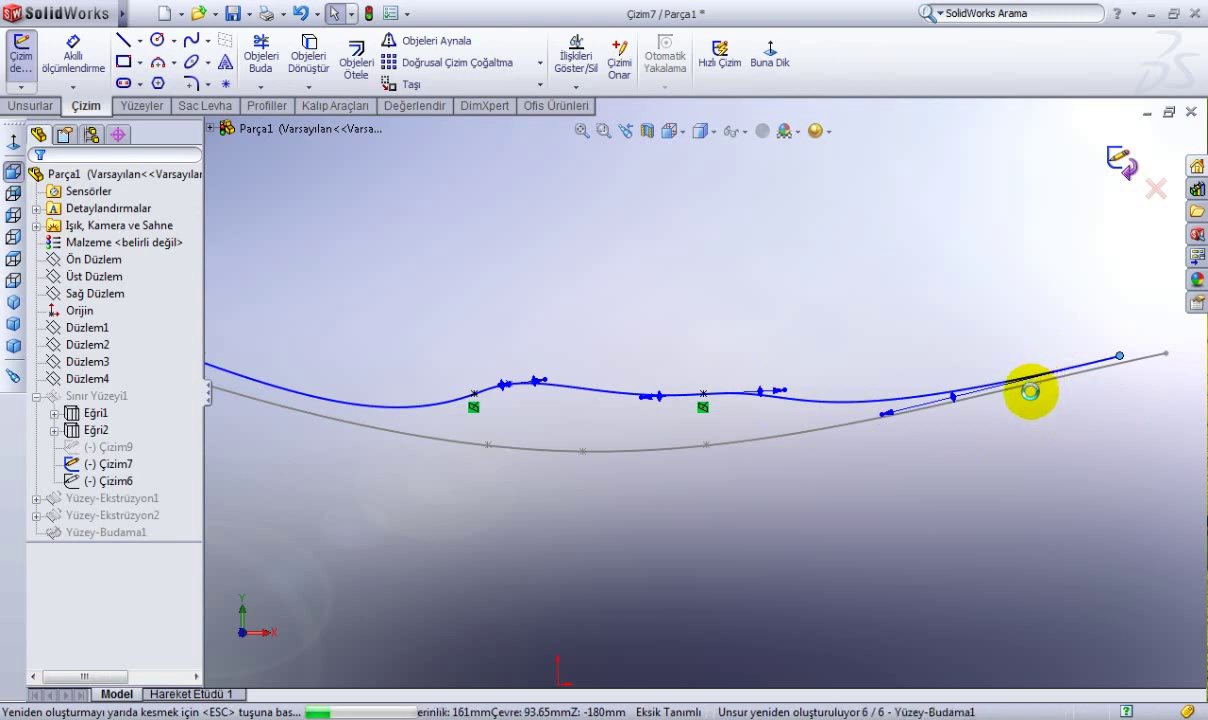
pyautogui.moveTo(1033, 399)
pyautogui.mouseDown(button='middle')
pyautogui.moveTo(830, 435)
pyautogui.moveTo(809, 477)
pyautogui.moveTo(806, 383)
pyautogui.moveTo(758, 421)
pyautogui.moveTo(751, 413)
pyautogui.moveTo(990, 453)
pyautogui.moveTo(1019, 504)
pyautogui.moveTo(1005, 445)
pyautogui.moveTo(755, 464)
pyautogui.moveTo(714, 445)
pyautogui.moveTo(609, 286)
pyautogui.moveTo(542, 322)
pyautogui.moveTo(582, 345)
pyautogui.moveTo(466, 305)
pyautogui.mouseUp(button='middle')
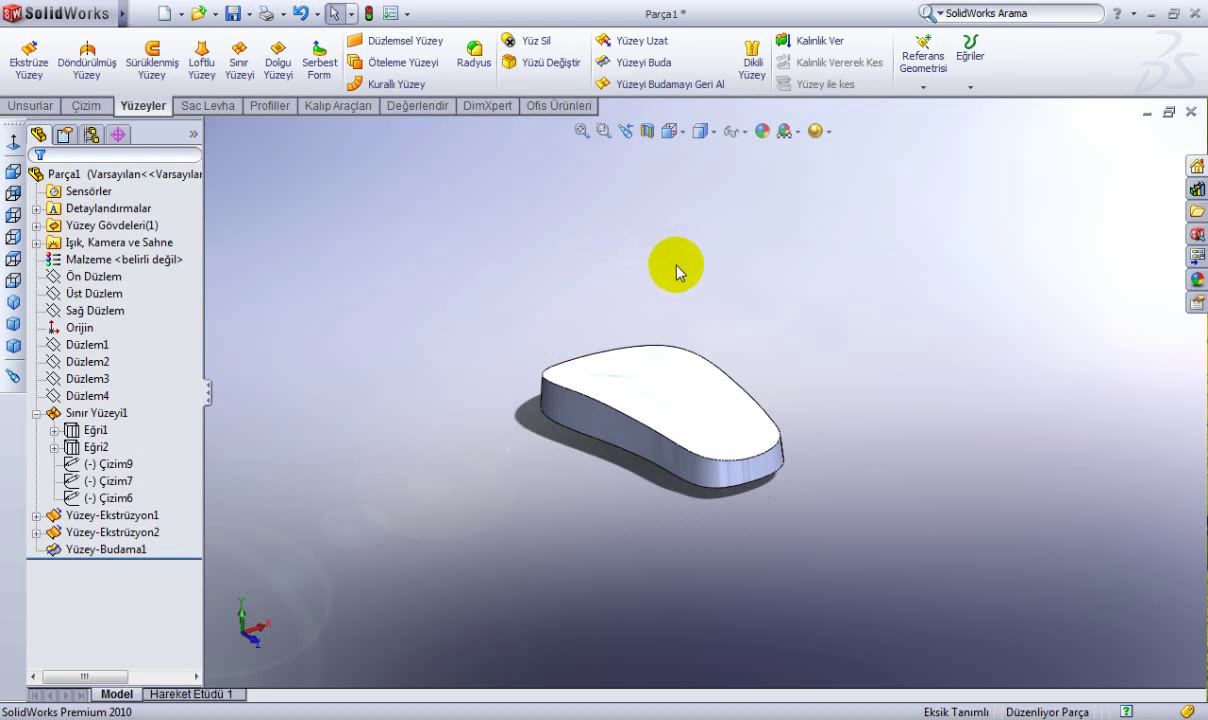
# Apply a section view on Ön Düzlem at -88.00mm offset and inspect the hollow interior.
pyautogui.click(647, 131)
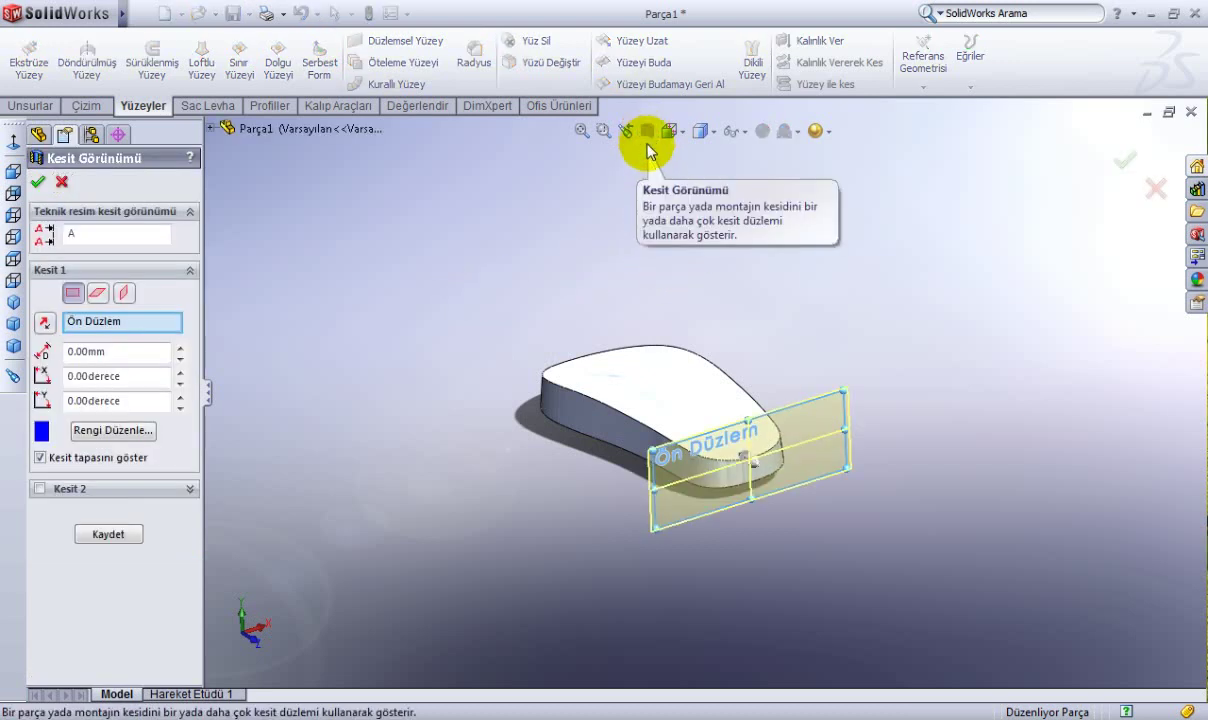
pyautogui.moveTo(757, 467)
pyautogui.mouseDown()
pyautogui.moveTo(698, 436)
pyautogui.moveTo(709, 444)
pyautogui.mouseUp()
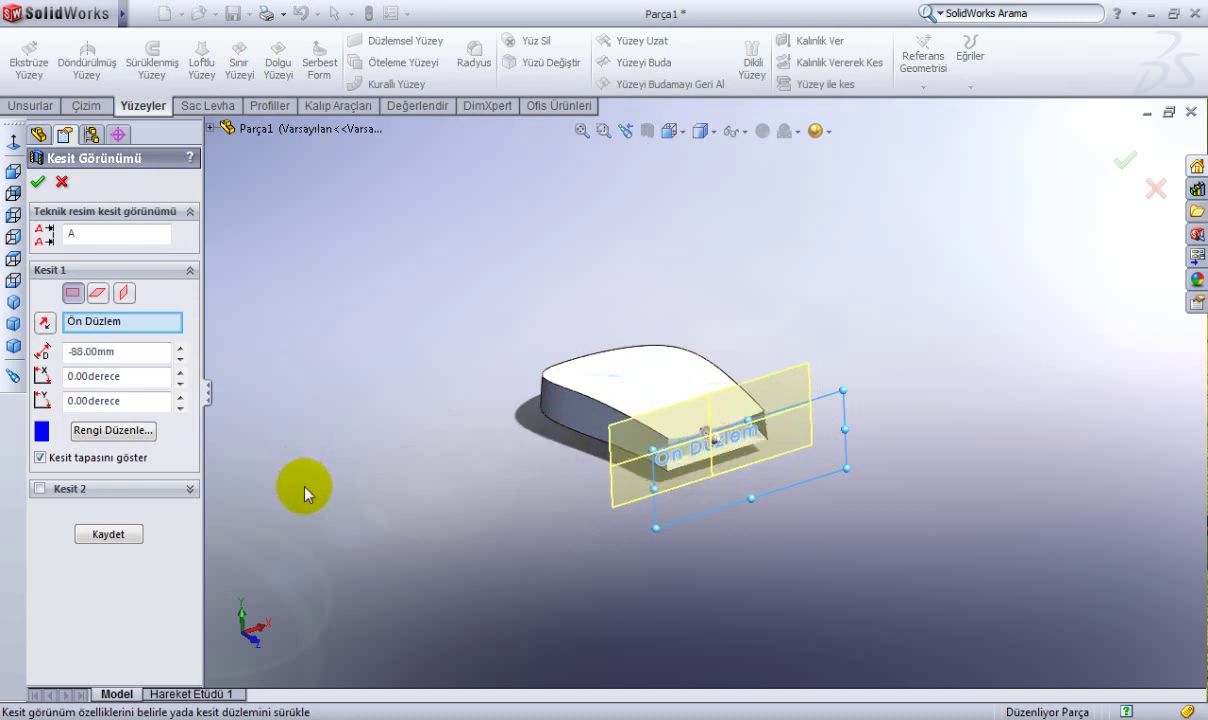
pyautogui.moveTo(305, 492)
pyautogui.mouseDown(button='middle')
pyautogui.moveTo(332, 472)
pyautogui.moveTo(291, 488)
pyautogui.mouseUp(button='middle')
pyautogui.click(12, 193)
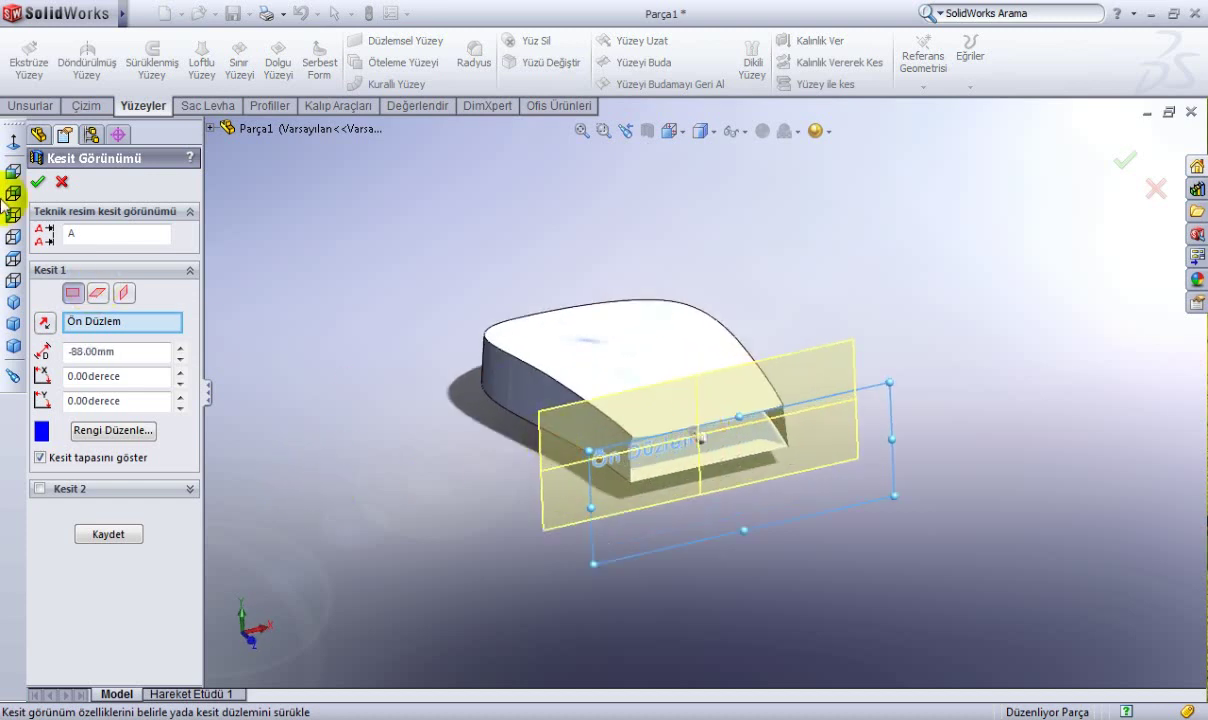
pyautogui.click(38, 183)
pyautogui.moveTo(431, 236)
pyautogui.mouseDown(button='middle')
pyautogui.moveTo(426, 199)
pyautogui.moveTo(392, 157)
pyautogui.moveTo(443, 221)
pyautogui.moveTo(394, 293)
pyautogui.mouseUp(button='middle')
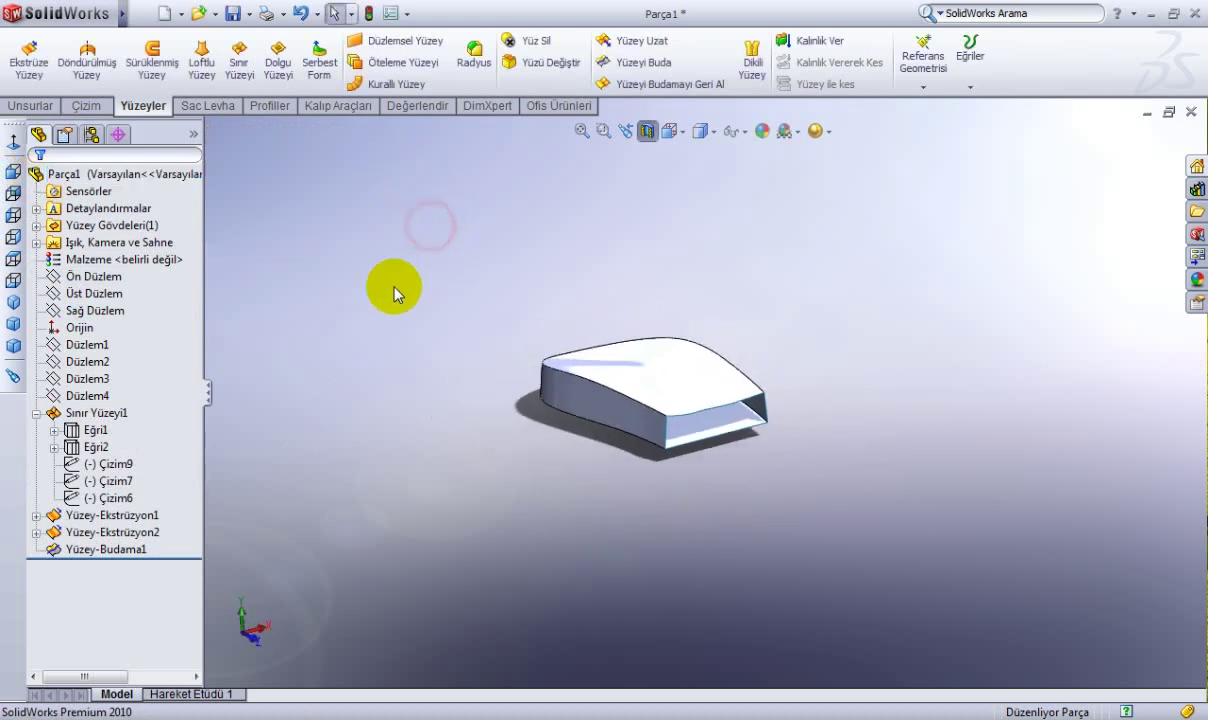
# Thicken the trimmed surface Yüzey-Budama1 into a solid body (Kalınlaştır1).
pyautogui.click(812, 52)
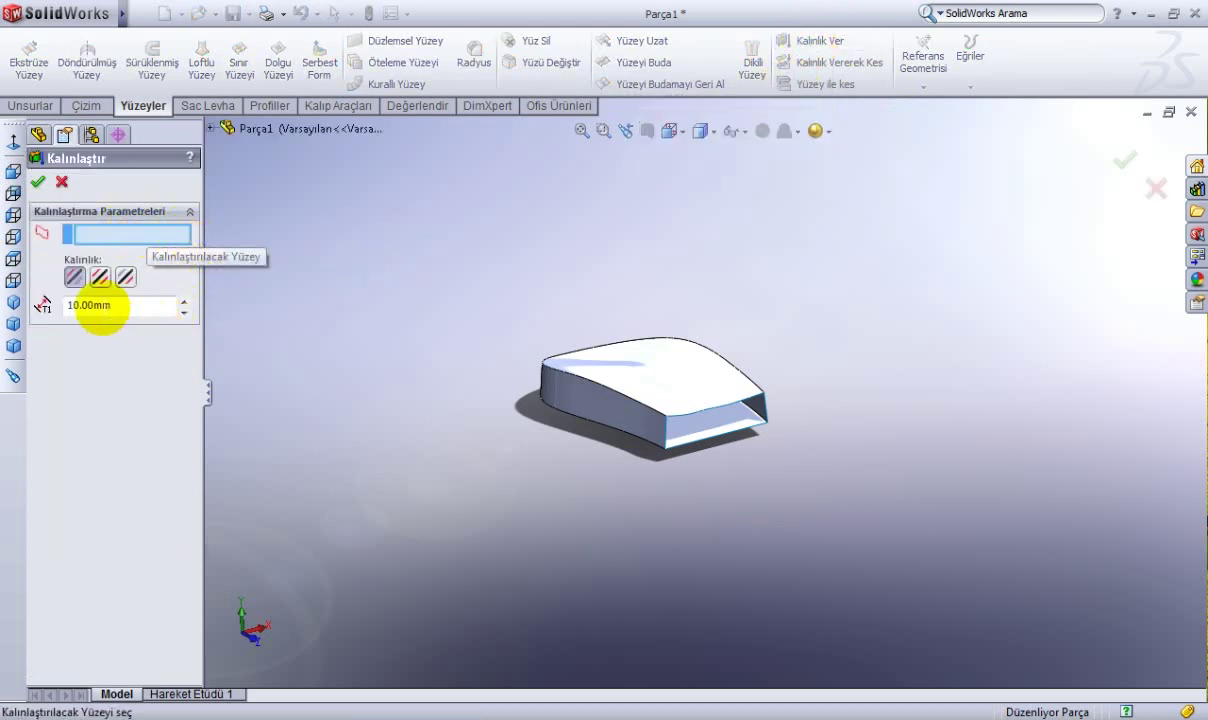
pyautogui.moveTo(413, 256); pyautogui.dragTo(797, 459)
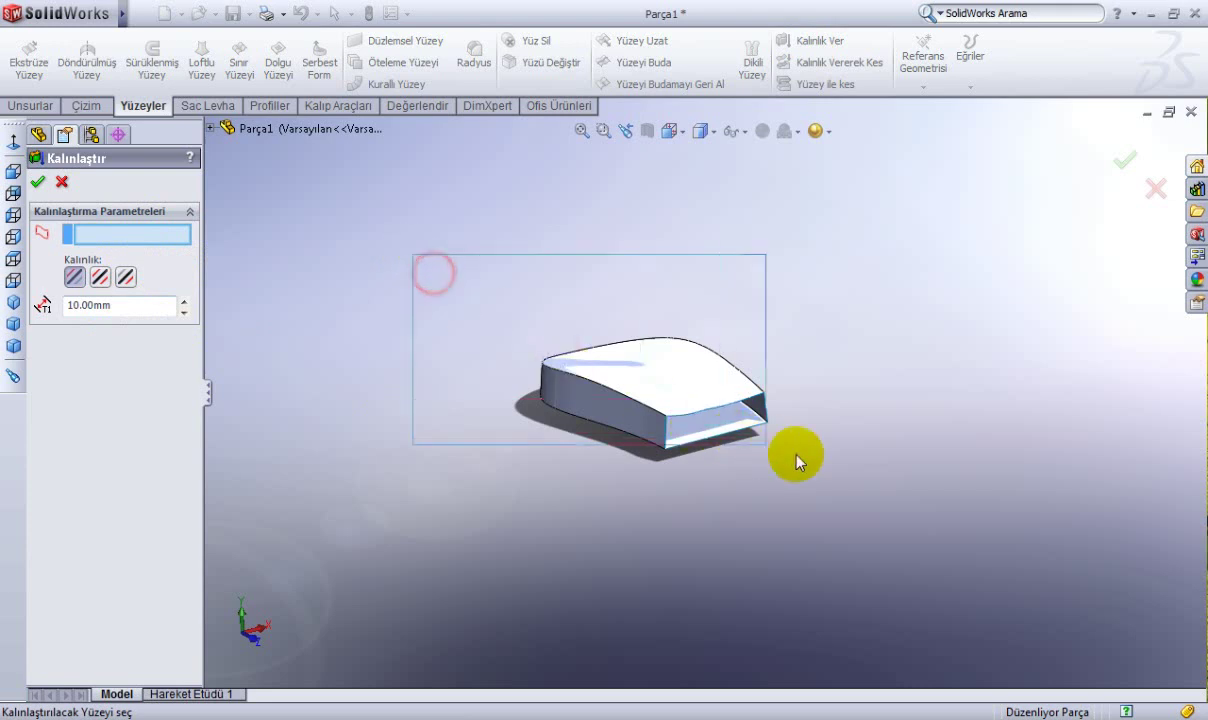
pyautogui.moveTo(884, 523); pyautogui.dragTo(888, 528)
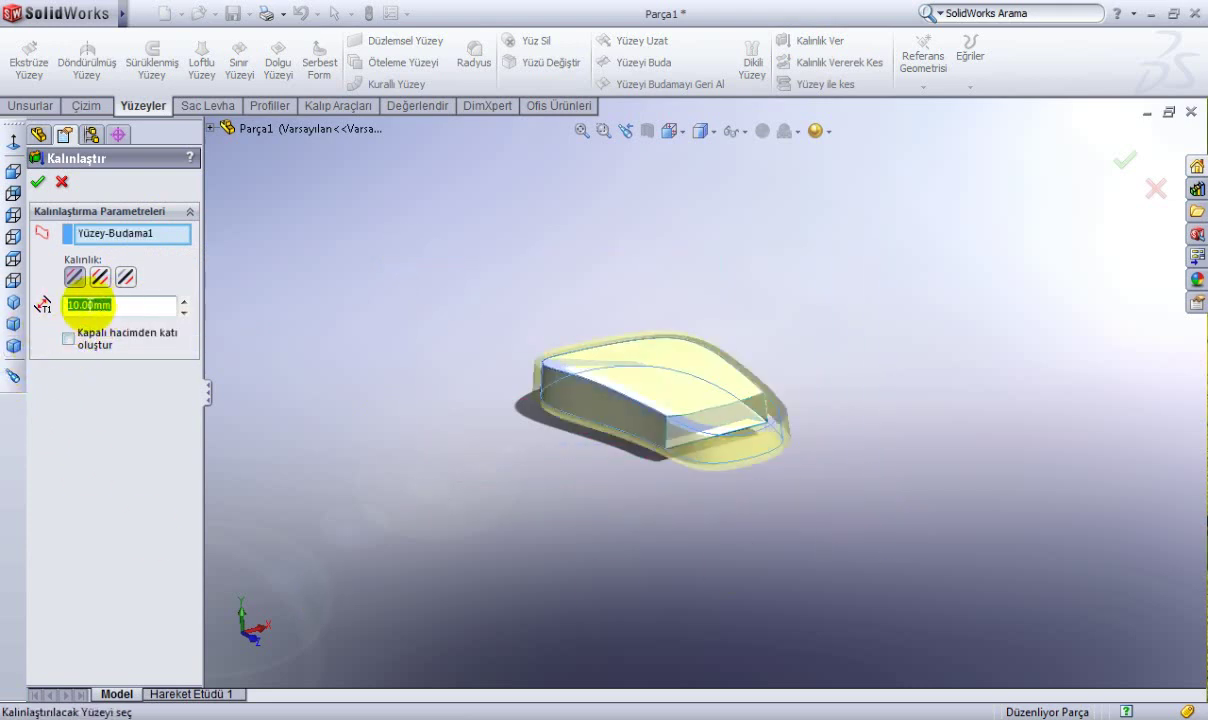
pyautogui.click(68, 340)
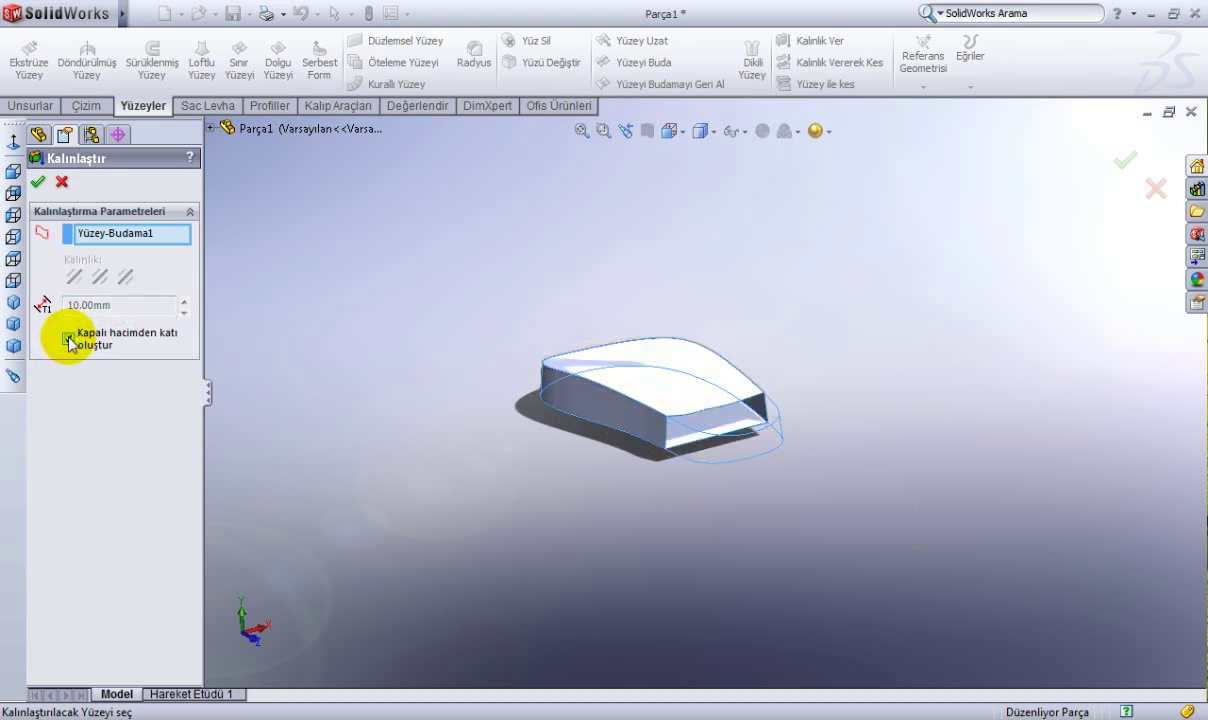
pyautogui.scroll(-3, 728, 443)
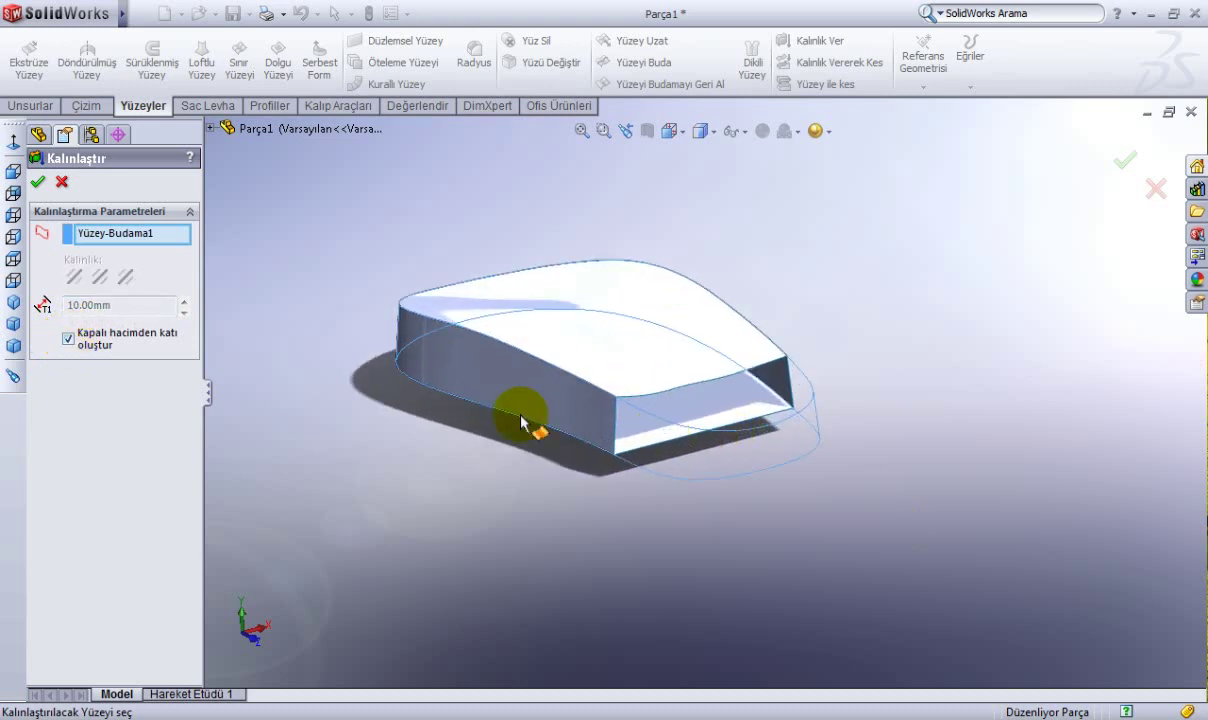
pyautogui.click(34, 185)
pyautogui.scroll(3, 548, 450)
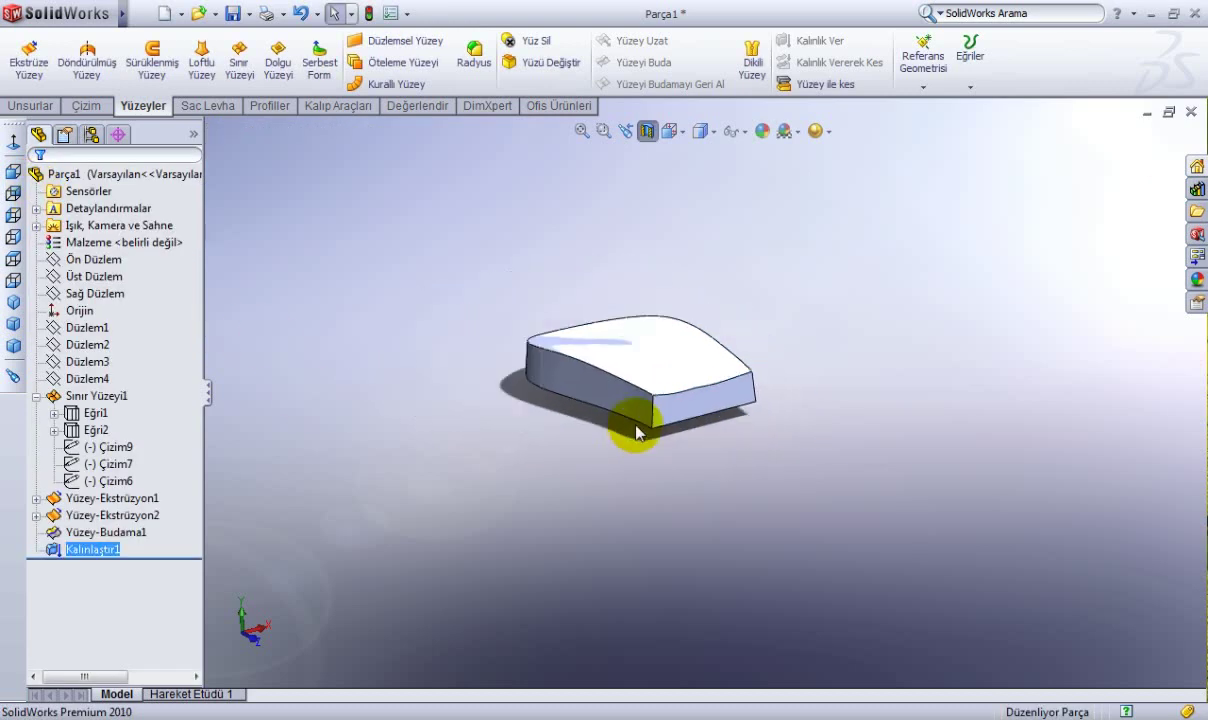
pyautogui.moveTo(637, 429)
pyautogui.mouseDown(button='middle')
pyautogui.moveTo(587, 378)
pyautogui.moveTo(498, 348)
pyautogui.mouseUp(button='middle')
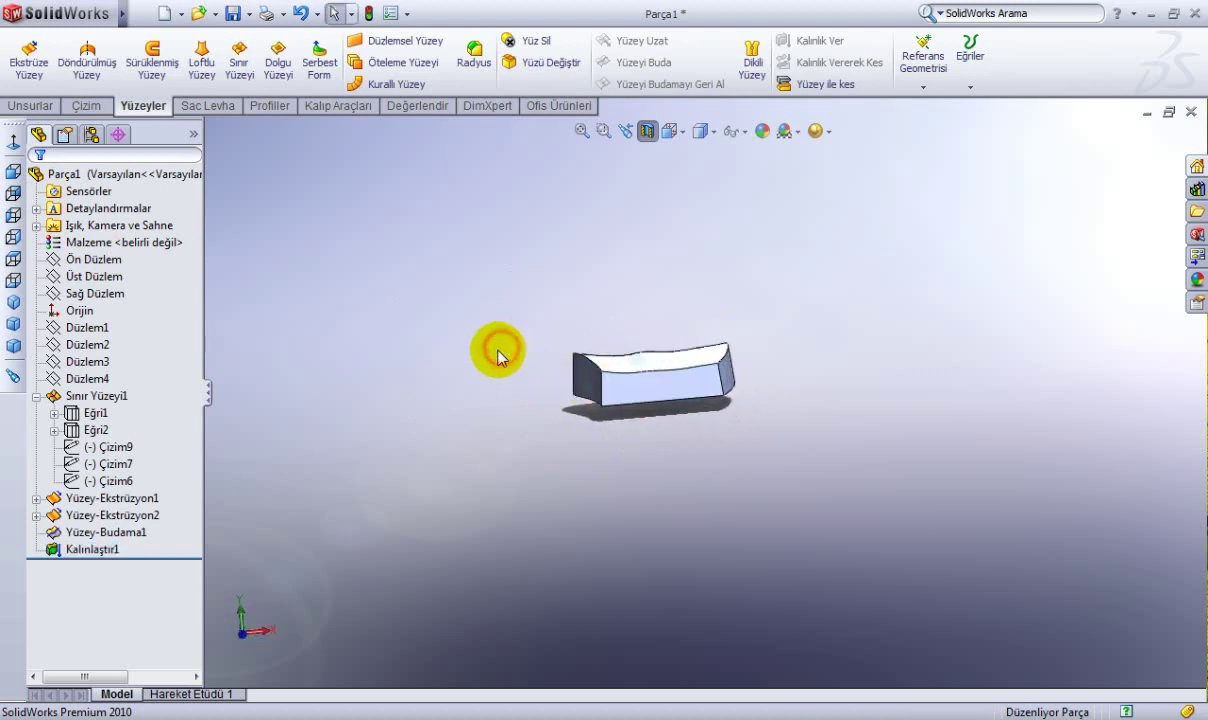
# Collapse the Sınır Yüzeyi1 branch and orbit to an elevated three-quarter view of the top.
pyautogui.click(54, 210)
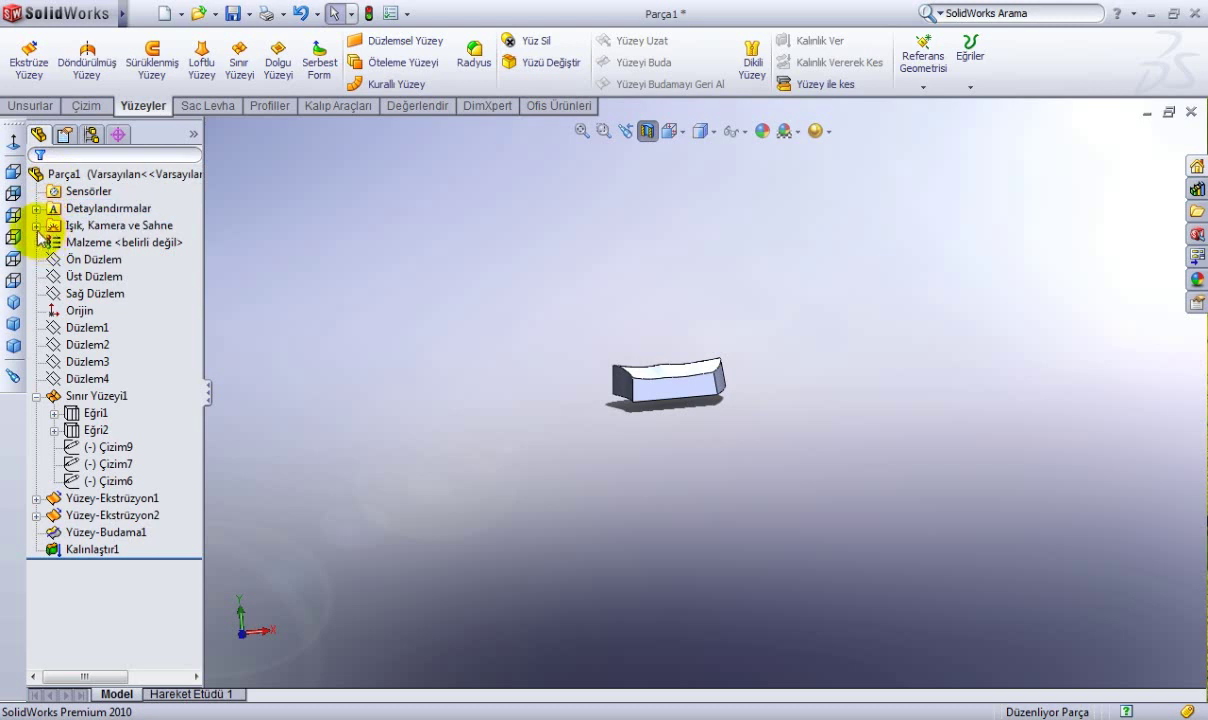
pyautogui.click(37, 397)
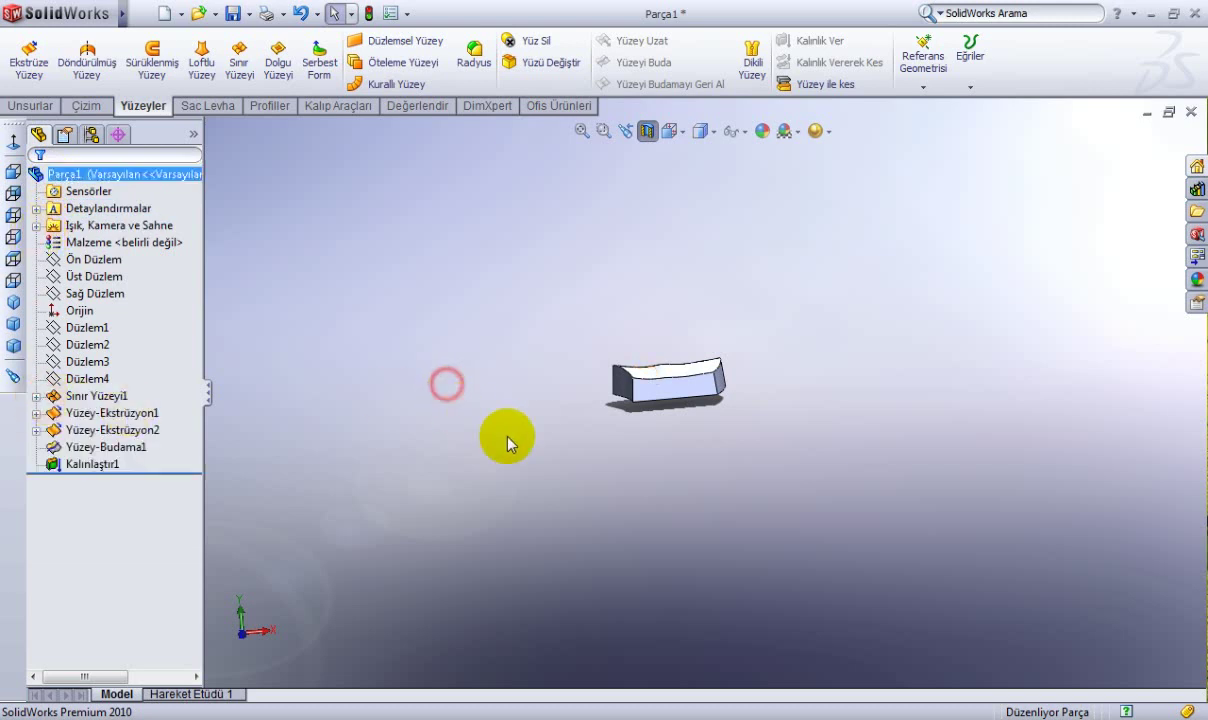
pyautogui.scroll(-4, 700, 400)
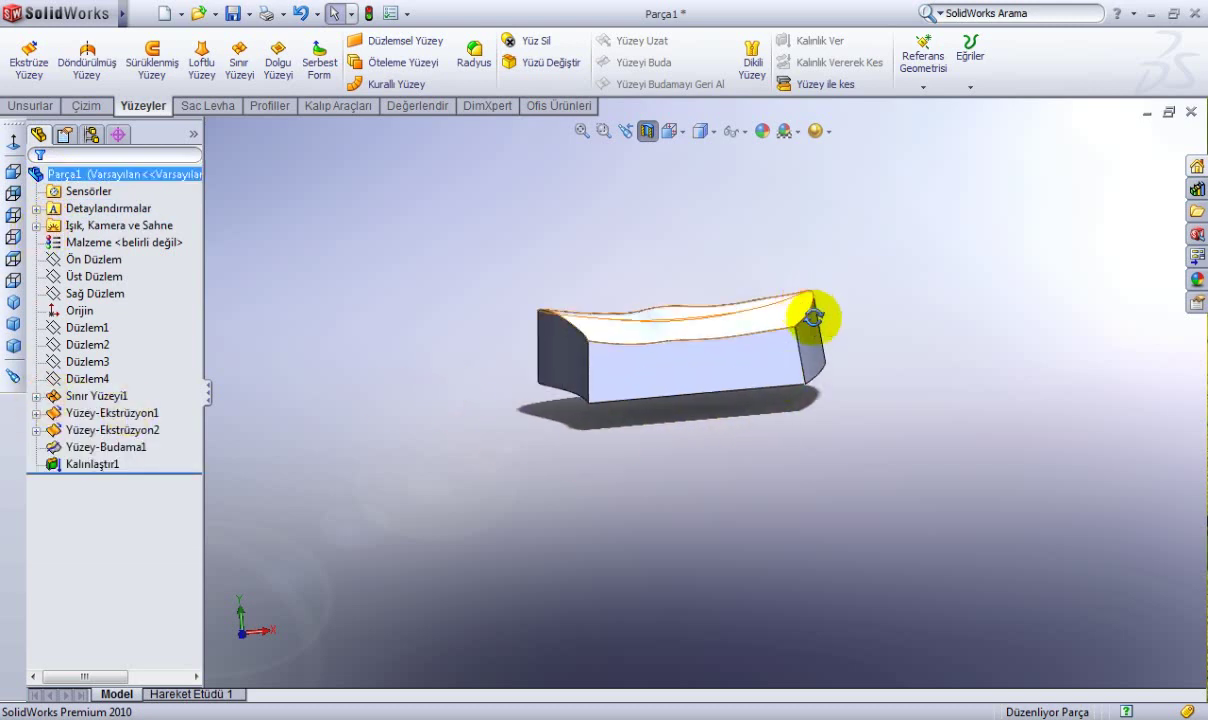
pyautogui.moveTo(813, 316); pyautogui.dragTo(890, 359, button='middle')
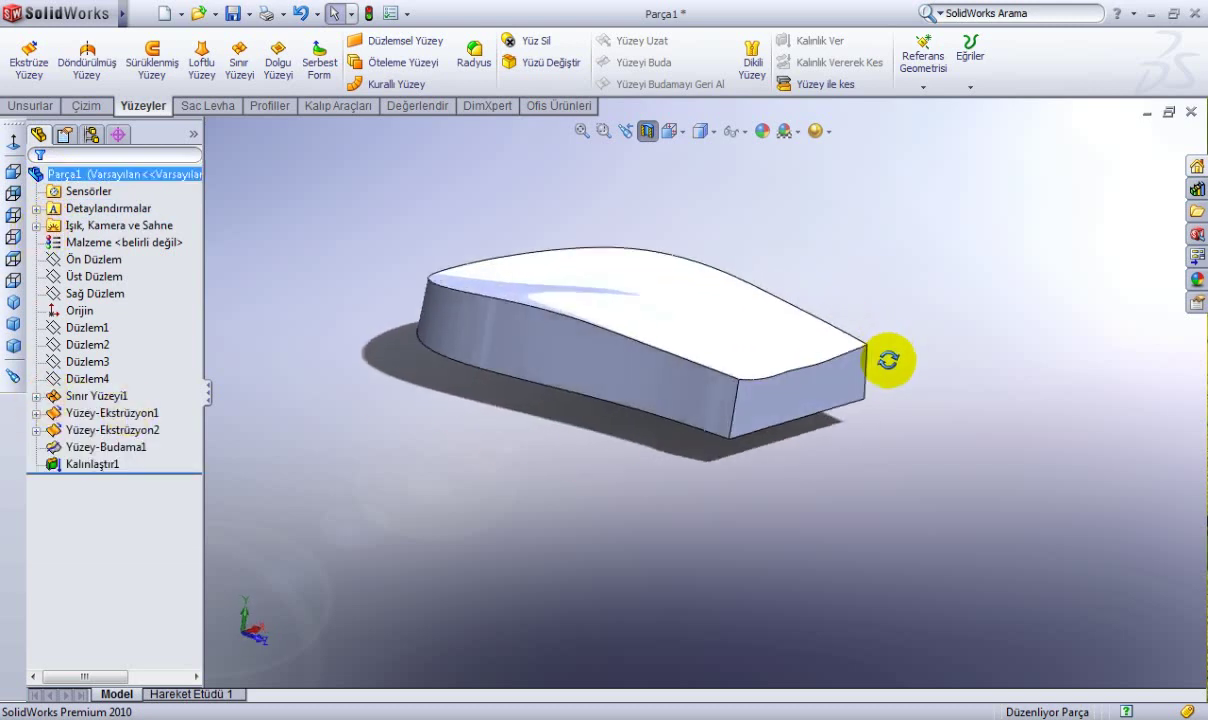
pyautogui.click(626, 131)
pyautogui.moveTo(519, 246)
pyautogui.mouseDown(button='middle')
pyautogui.moveTo(493, 259)
pyautogui.moveTo(504, 237)
pyautogui.mouseUp(button='middle')
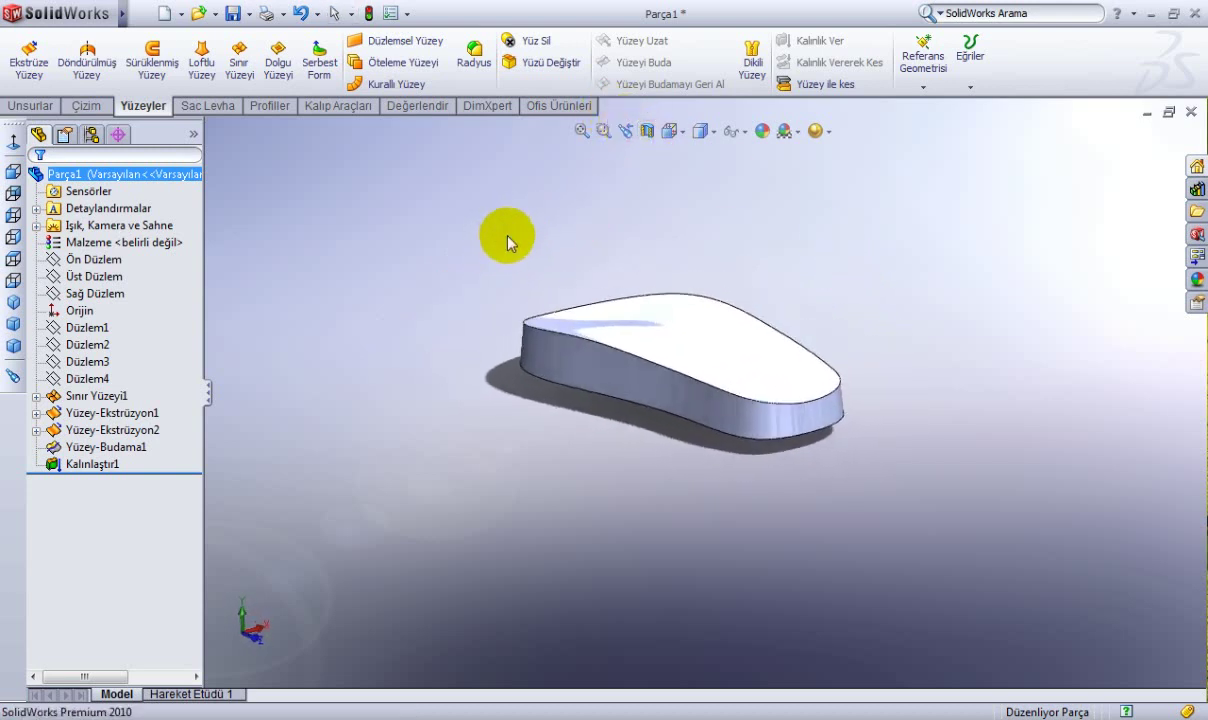
# Show Zebra Çizgileri on the curved top face, inspect them, then toggle them off.
pyautogui.rightClick(698, 340)
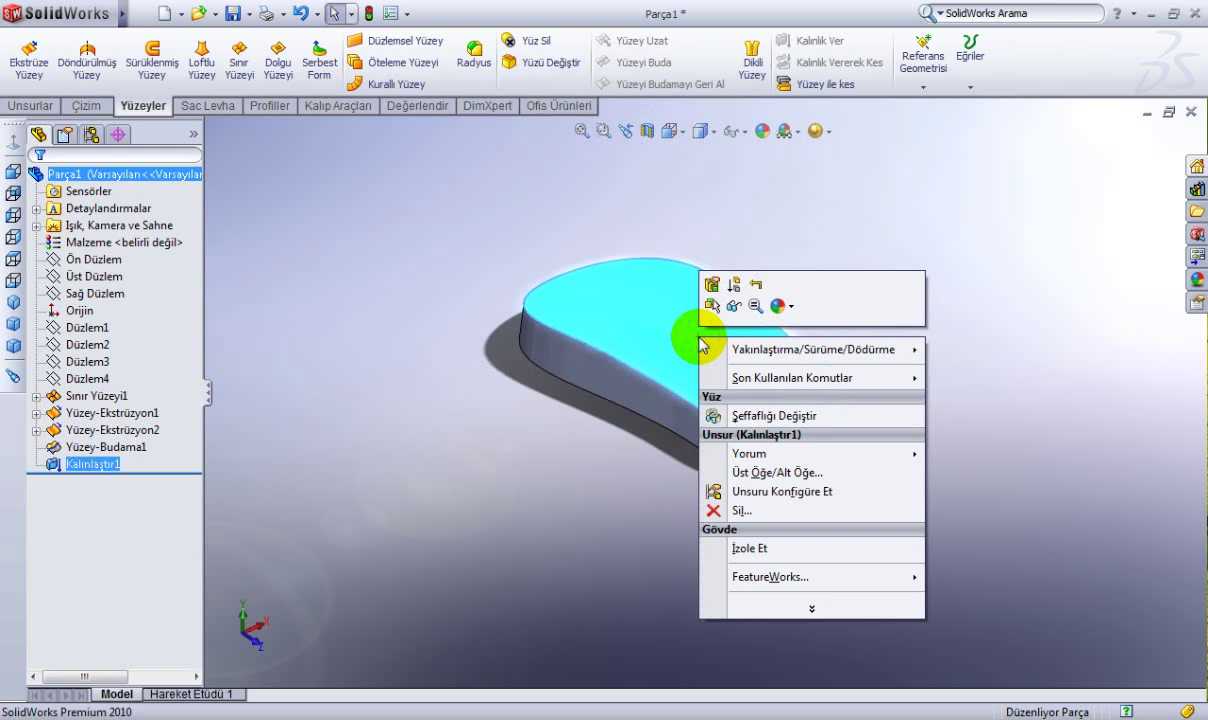
pyautogui.click(815, 612)
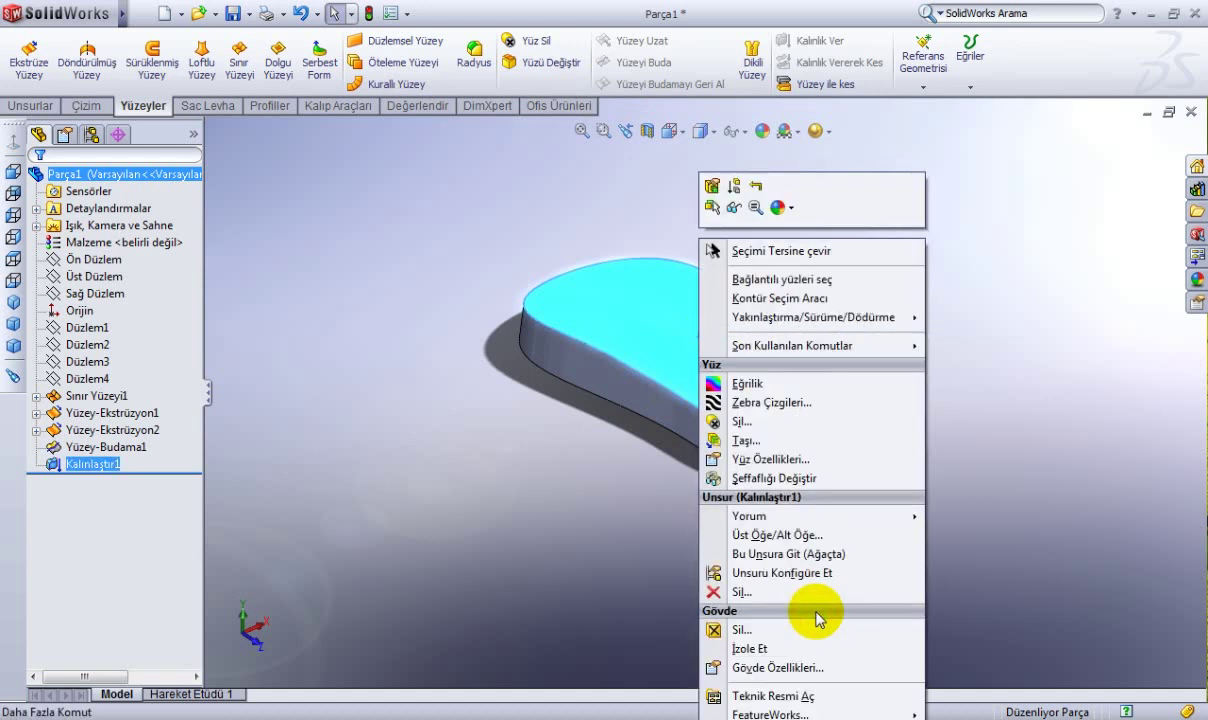
pyautogui.click(750, 403)
pyautogui.moveTo(539, 452)
pyautogui.mouseDown(button='middle')
pyautogui.moveTo(566, 345)
pyautogui.moveTo(540, 330)
pyautogui.moveTo(453, 377)
pyautogui.moveTo(404, 353)
pyautogui.moveTo(404, 380)
pyautogui.moveTo(478, 353)
pyautogui.moveTo(566, 377)
pyautogui.moveTo(539, 410)
pyautogui.mouseUp(button='middle')
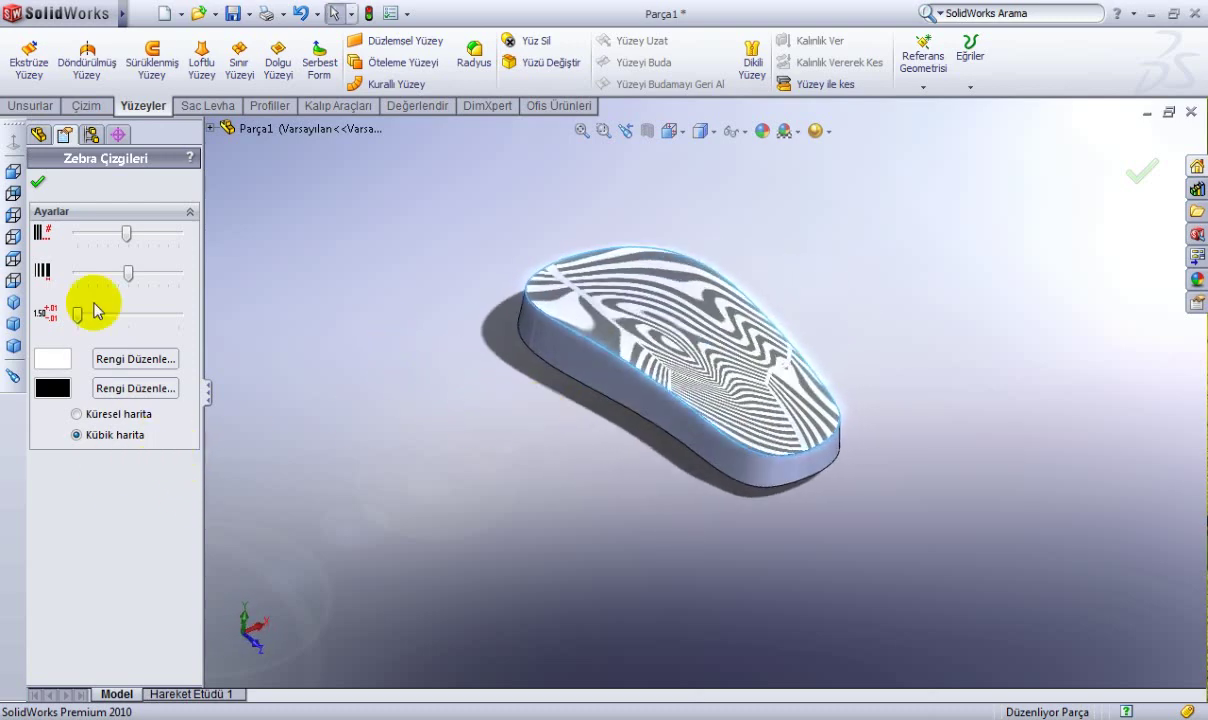
pyautogui.click(38, 184)
pyautogui.rightClick(606, 284)
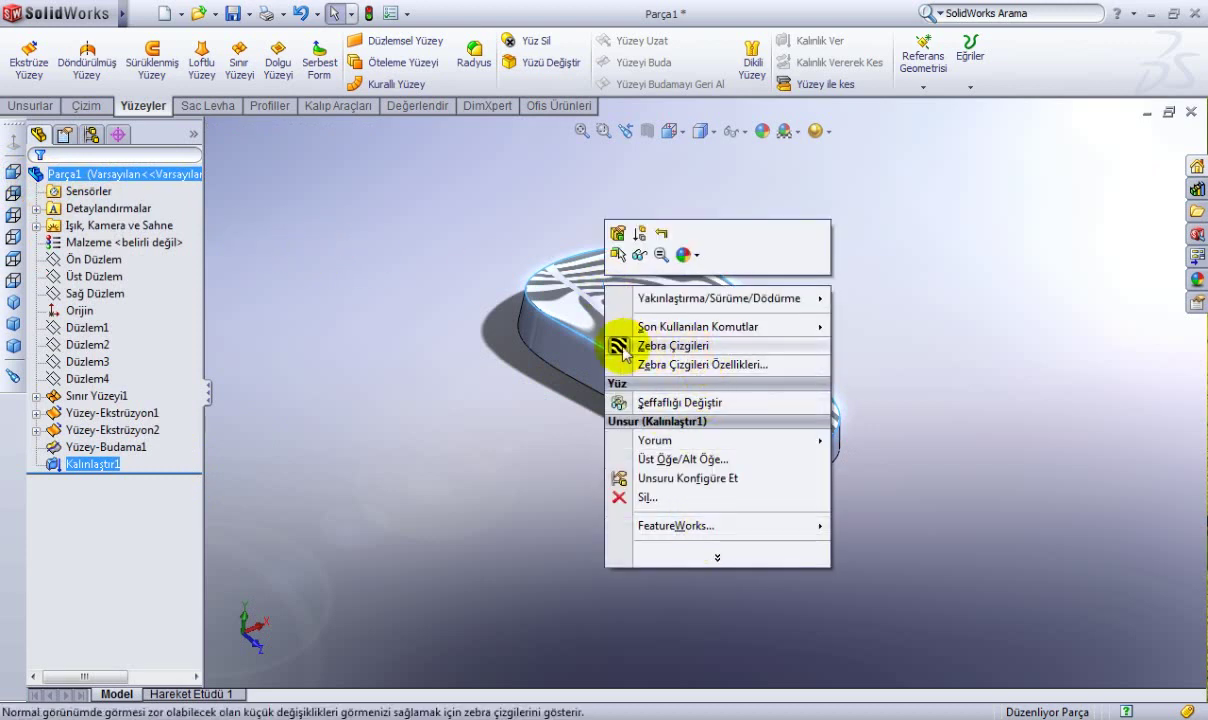
pyautogui.click(620, 345)
pyautogui.rightClick(634, 315)
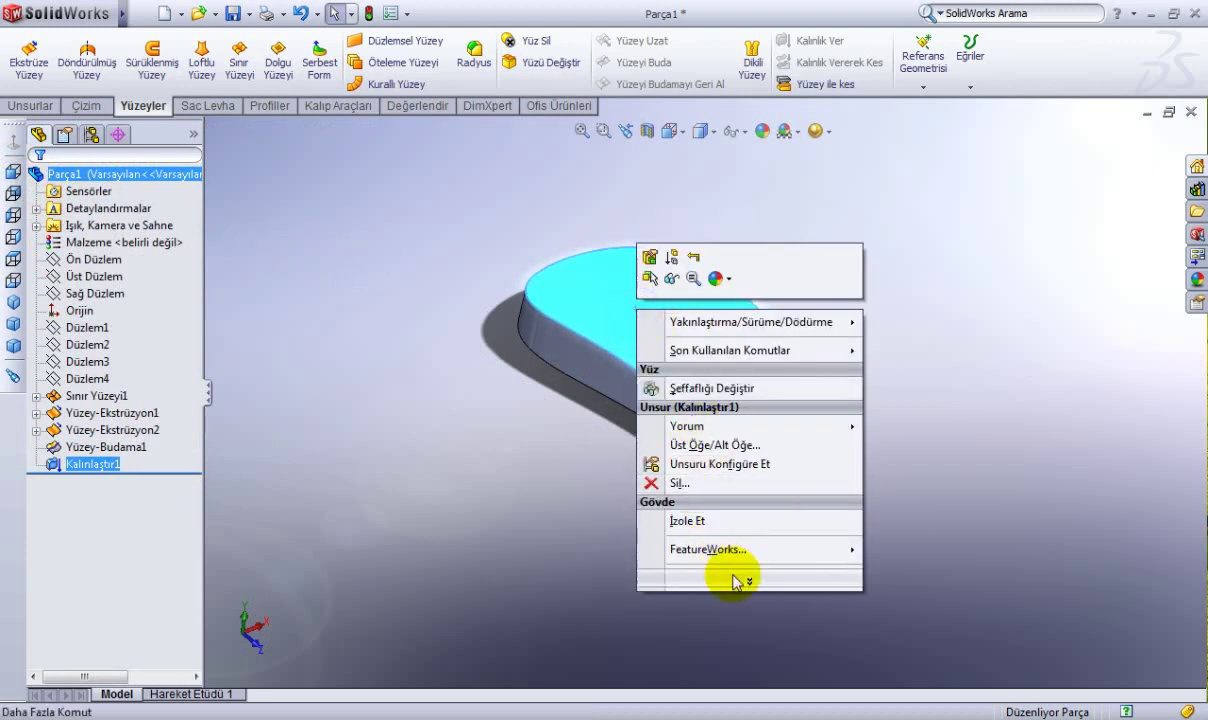
# Show Eğrilik curvature colours on the top face, inspect them, then turn them off.
pyautogui.click(656, 384)
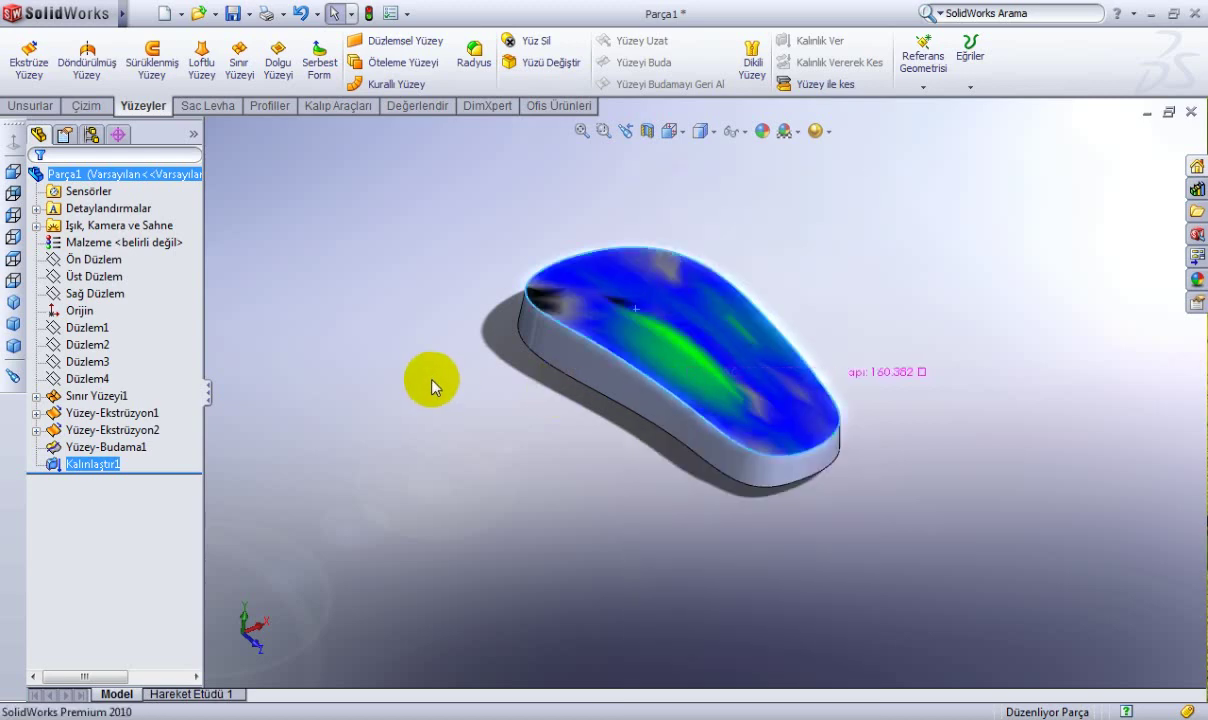
pyautogui.moveTo(675, 340)
pyautogui.mouseDown(button='middle')
pyautogui.moveTo(578, 309)
pyautogui.moveTo(626, 342)
pyautogui.moveTo(650, 251)
pyautogui.moveTo(814, 286)
pyautogui.moveTo(706, 283)
pyautogui.moveTo(650, 359)
pyautogui.moveTo(735, 327)
pyautogui.mouseUp(button='middle')
pyautogui.rightClick(735, 327)
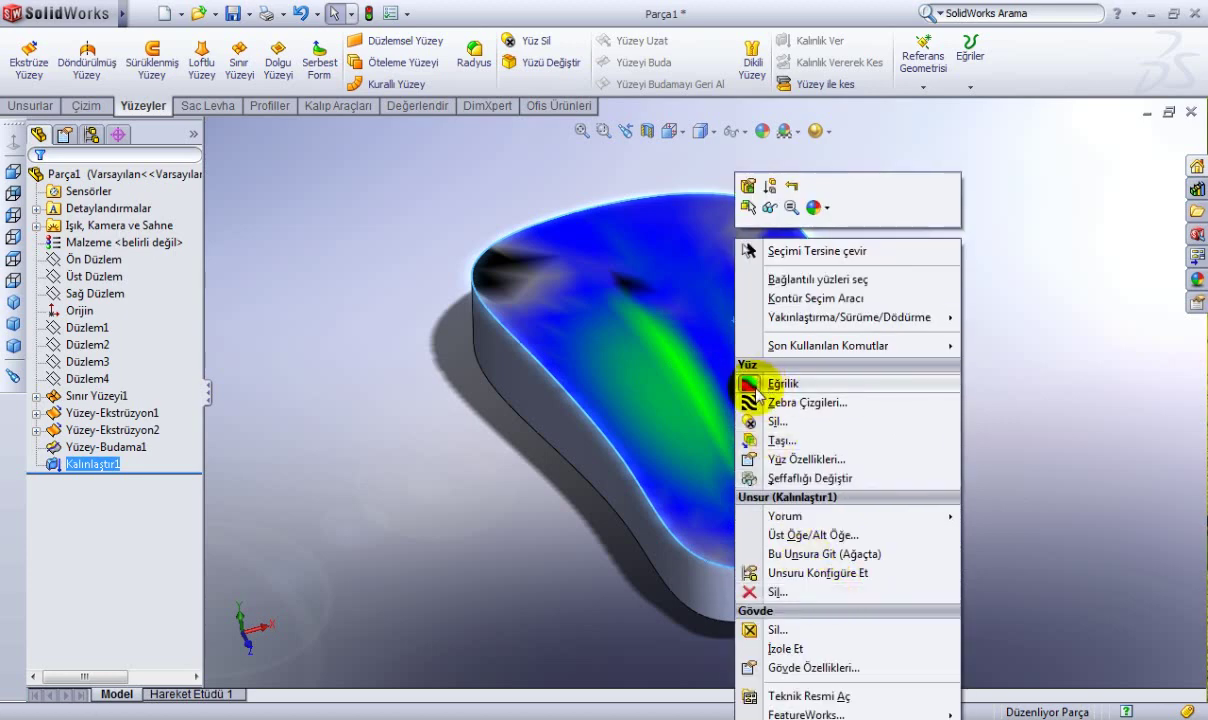
pyautogui.click(745, 385)
pyautogui.click(413, 278)
pyautogui.moveTo(413, 278)
pyautogui.mouseDown(button='middle')
pyautogui.moveTo(450, 262)
pyautogui.moveTo(437, 275)
pyautogui.mouseUp(button='middle')
# Turn on Perspektif display from the View Settings dropdown.
pyautogui.click(815, 131)
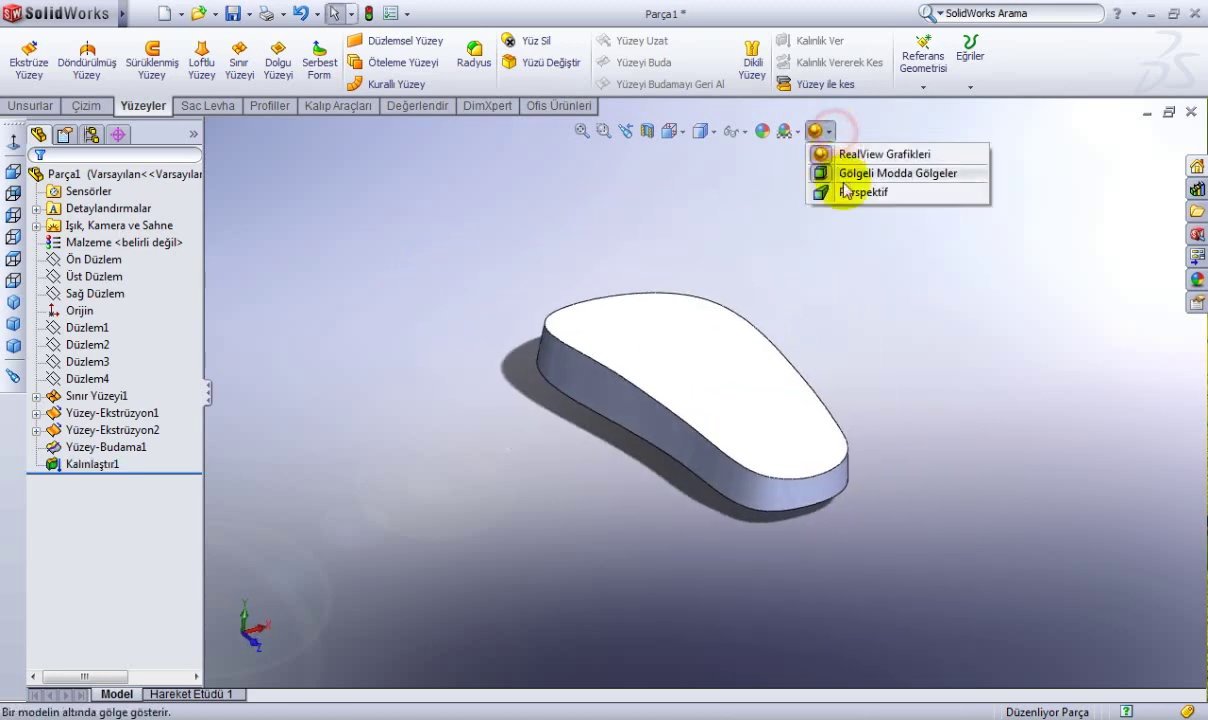
pyautogui.click(812, 183)
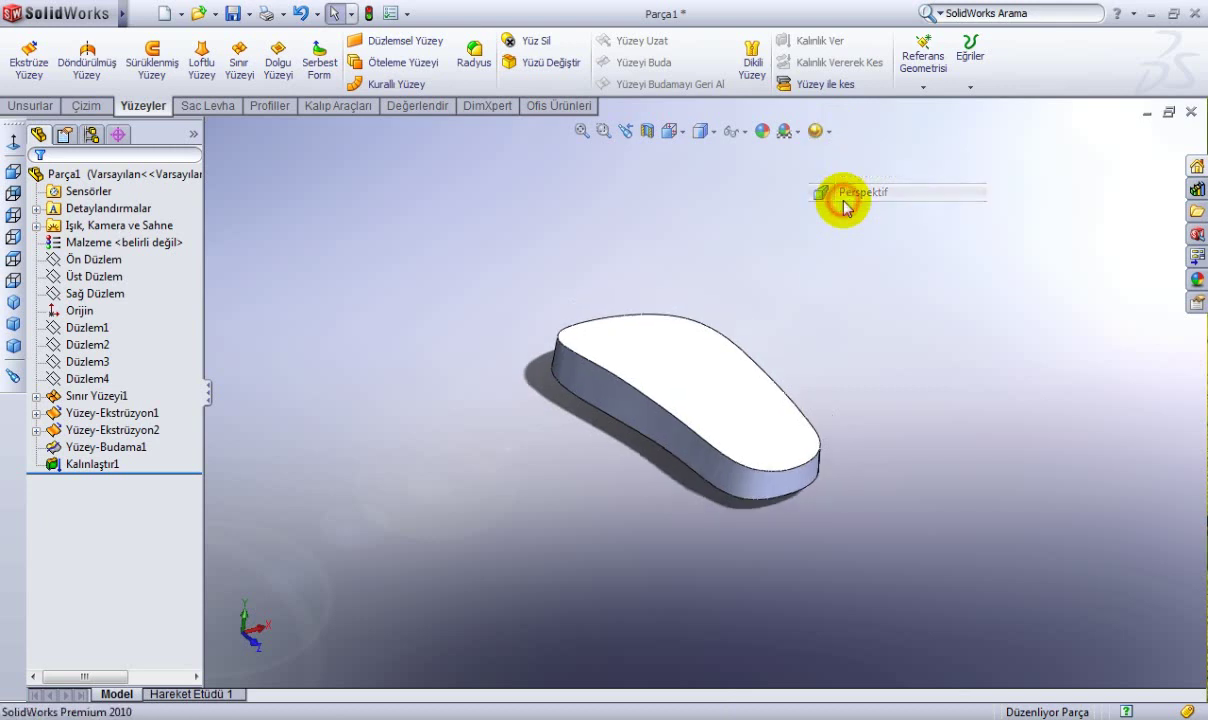
pyautogui.click(828, 133)
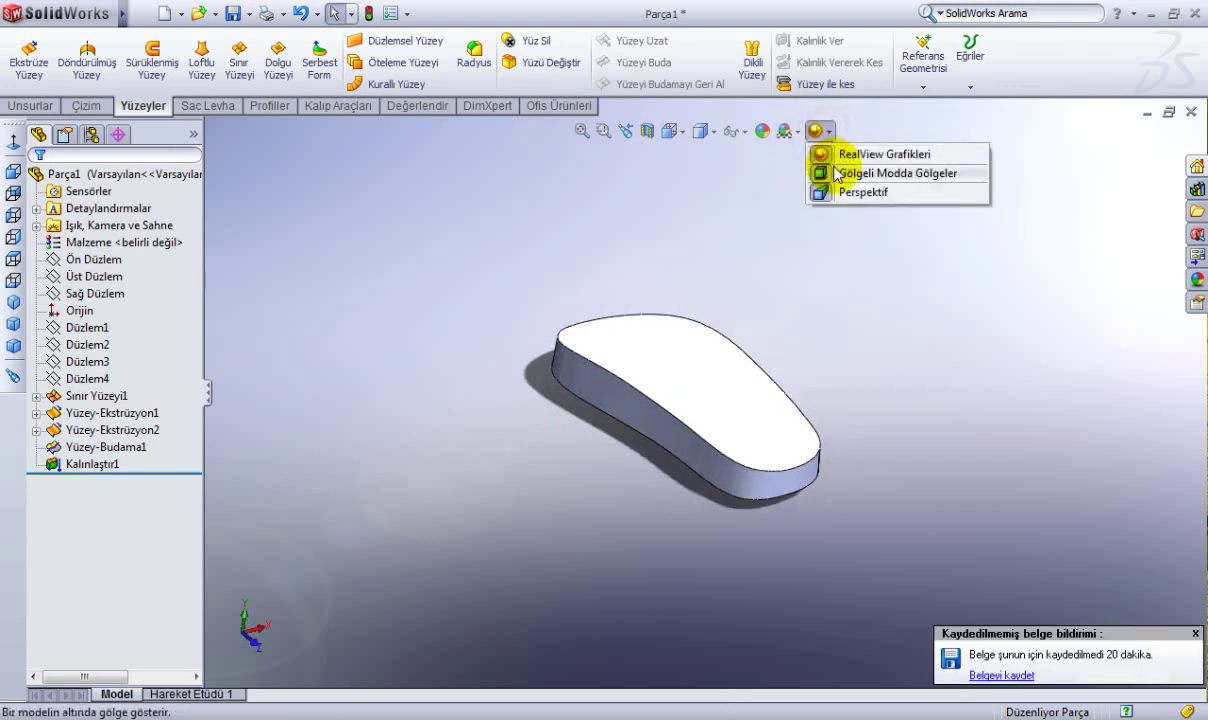
pyautogui.click(811, 273)
pyautogui.moveTo(865, 317); pyautogui.dragTo(857, 310, button='middle')
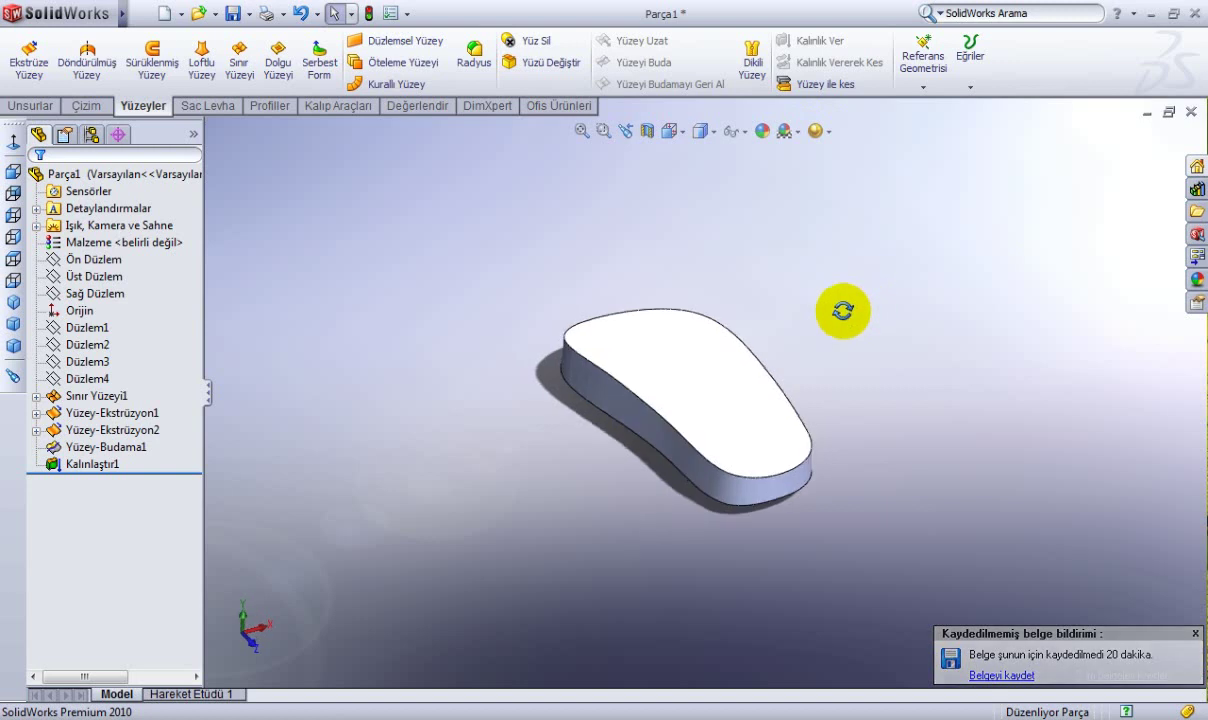
pyautogui.click(60, 175)
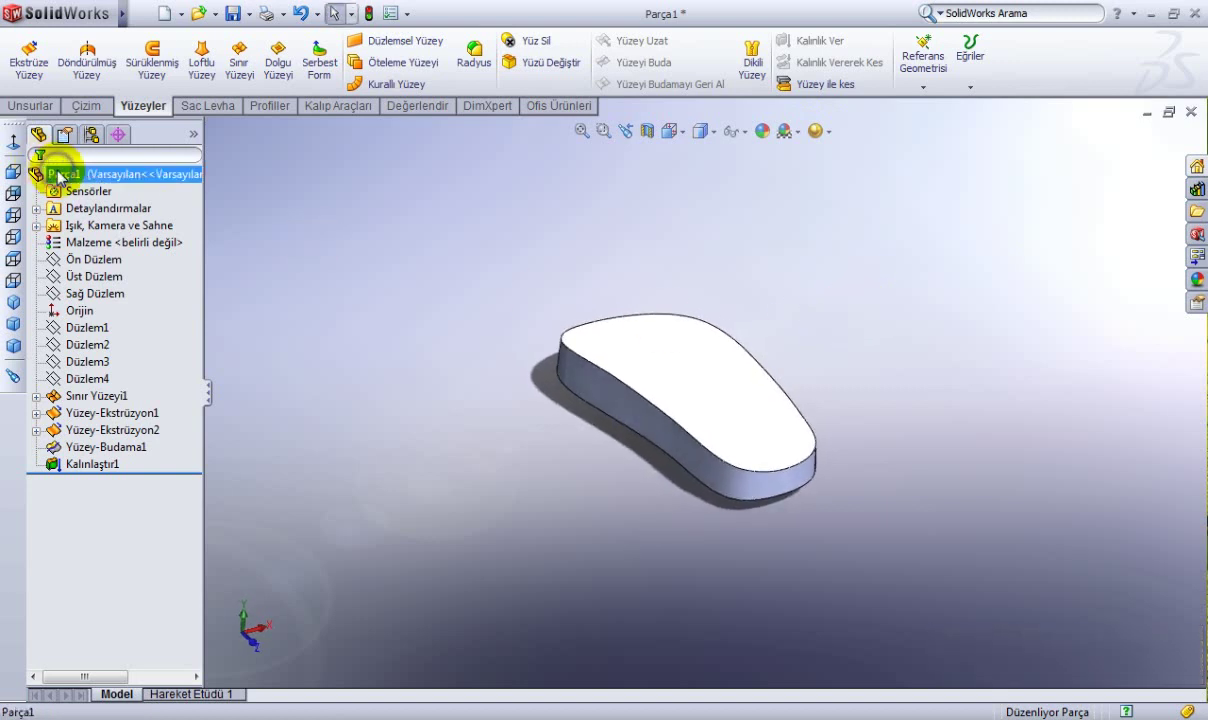
# Edit the whole part's appearance and browse the Plastic library subcategories.
pyautogui.rightClick(60, 175)
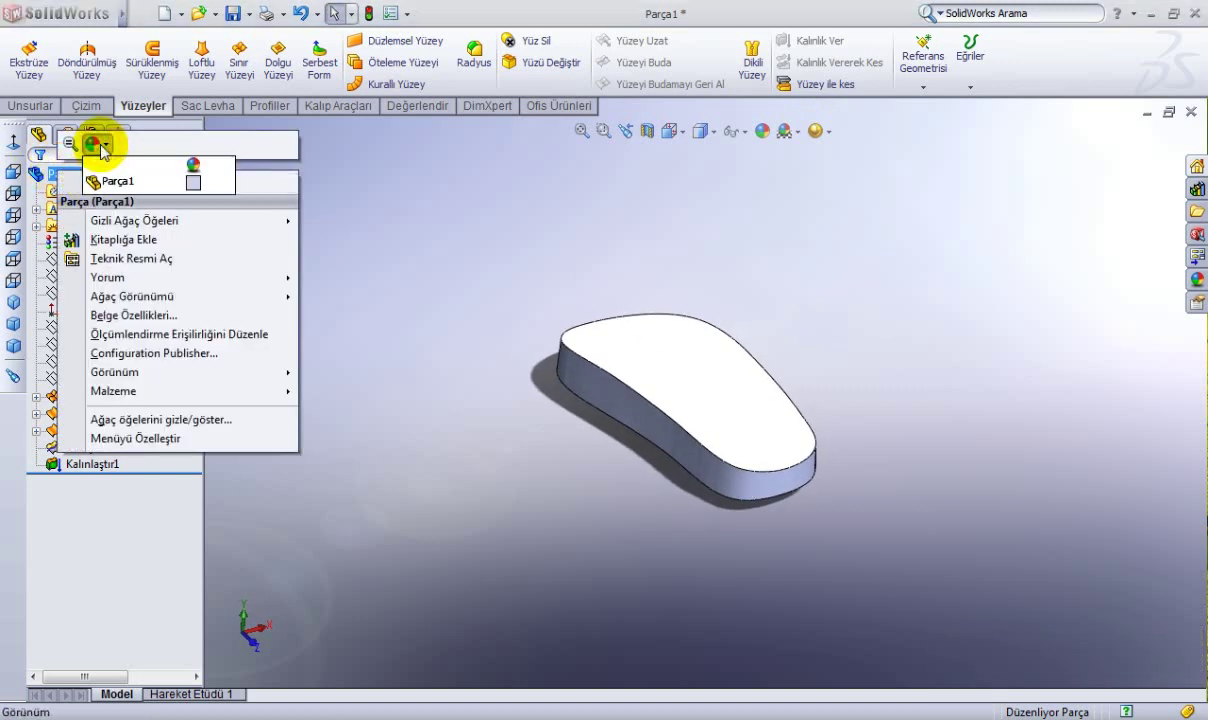
pyautogui.moveTo(94, 143)
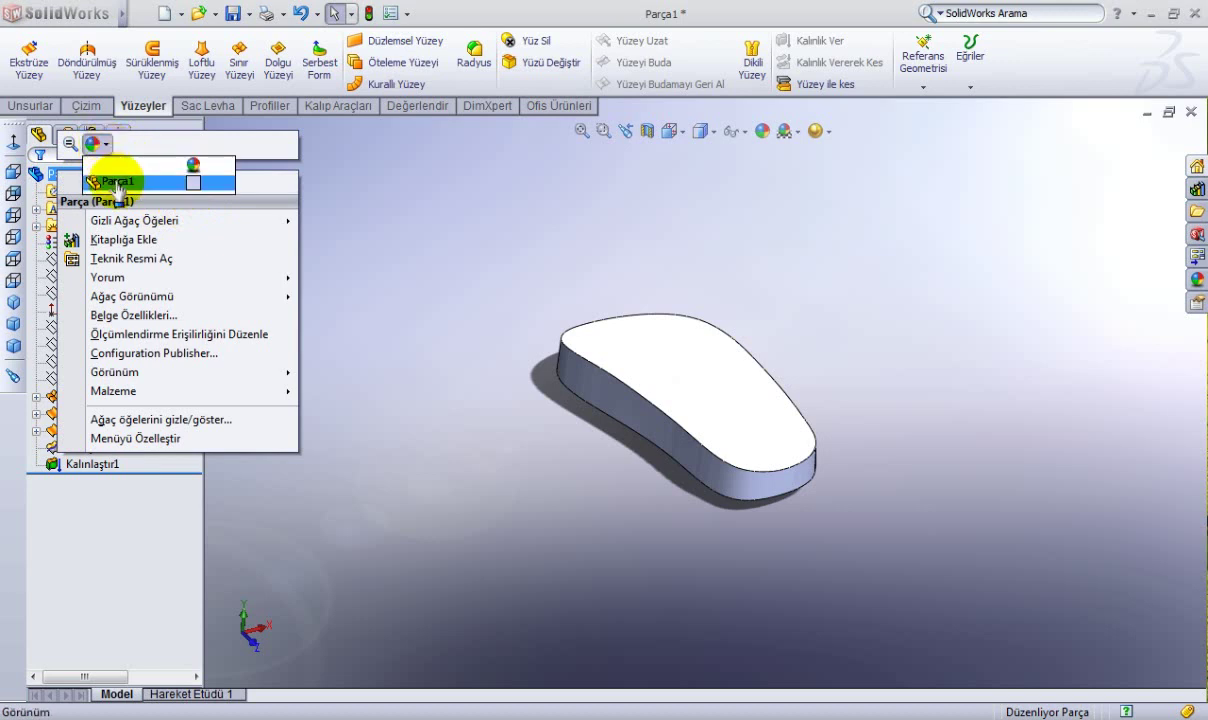
pyautogui.click(198, 182)
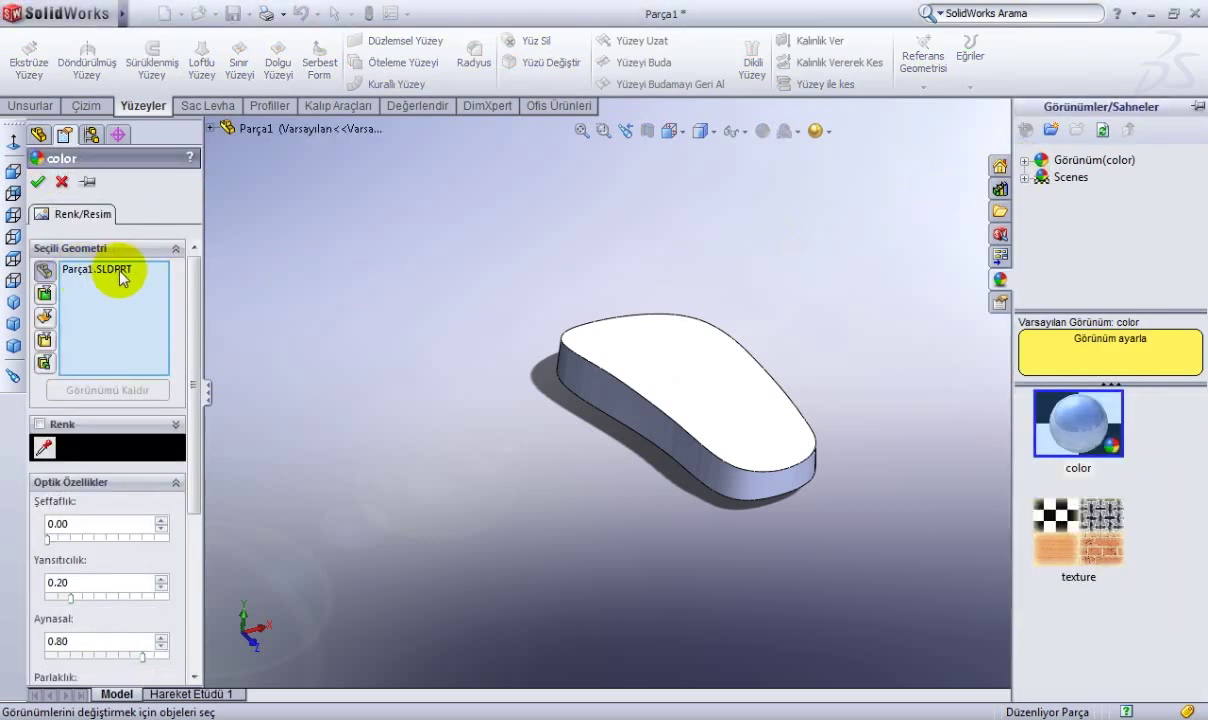
pyautogui.click(1024, 161)
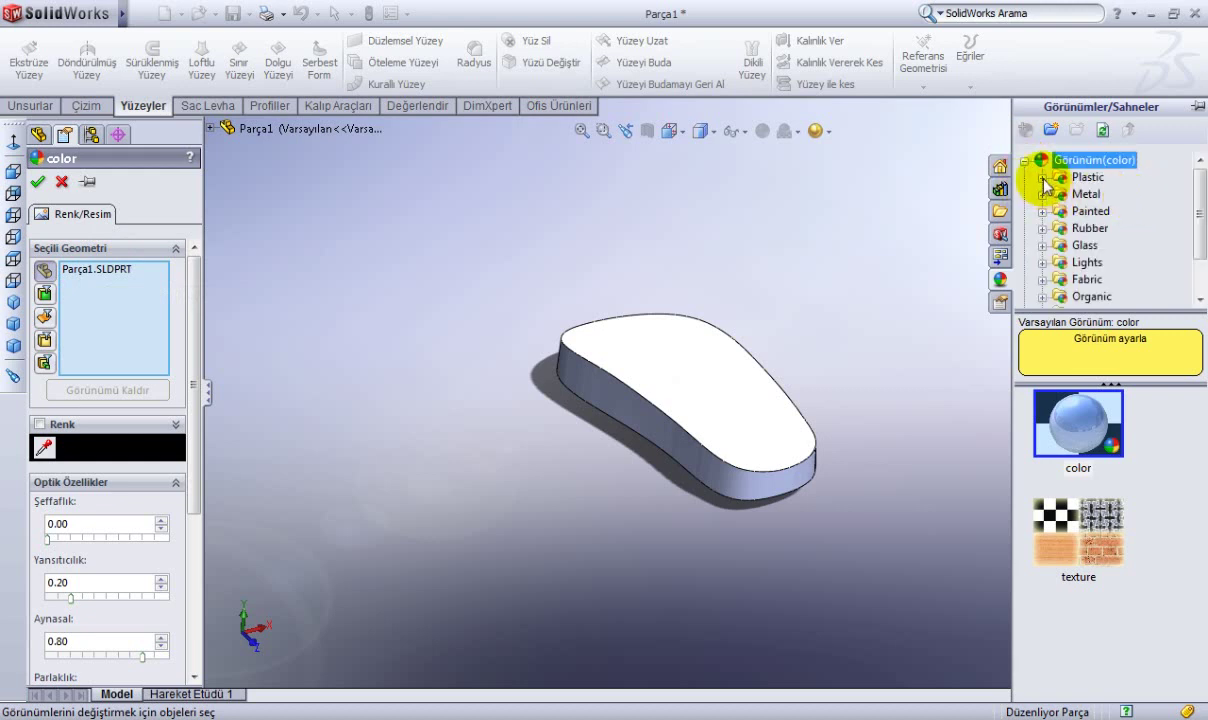
pyautogui.click(1042, 178)
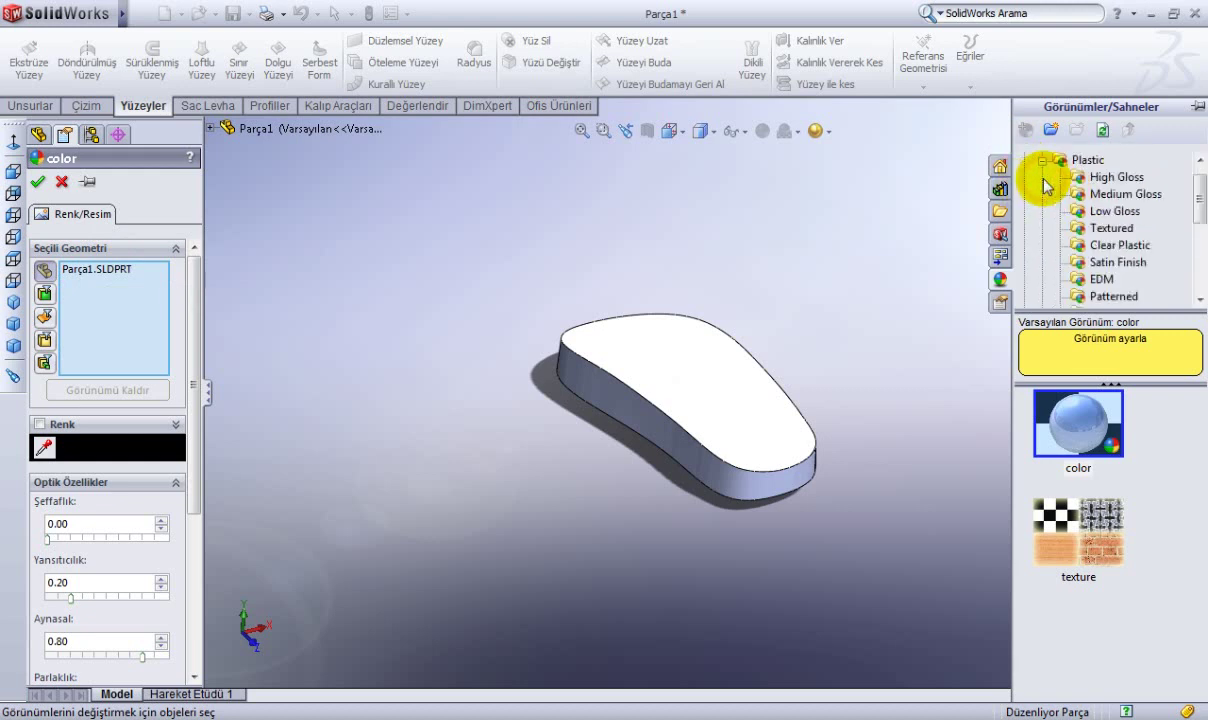
pyautogui.moveTo(1200, 205); pyautogui.dragTo(1200, 225)
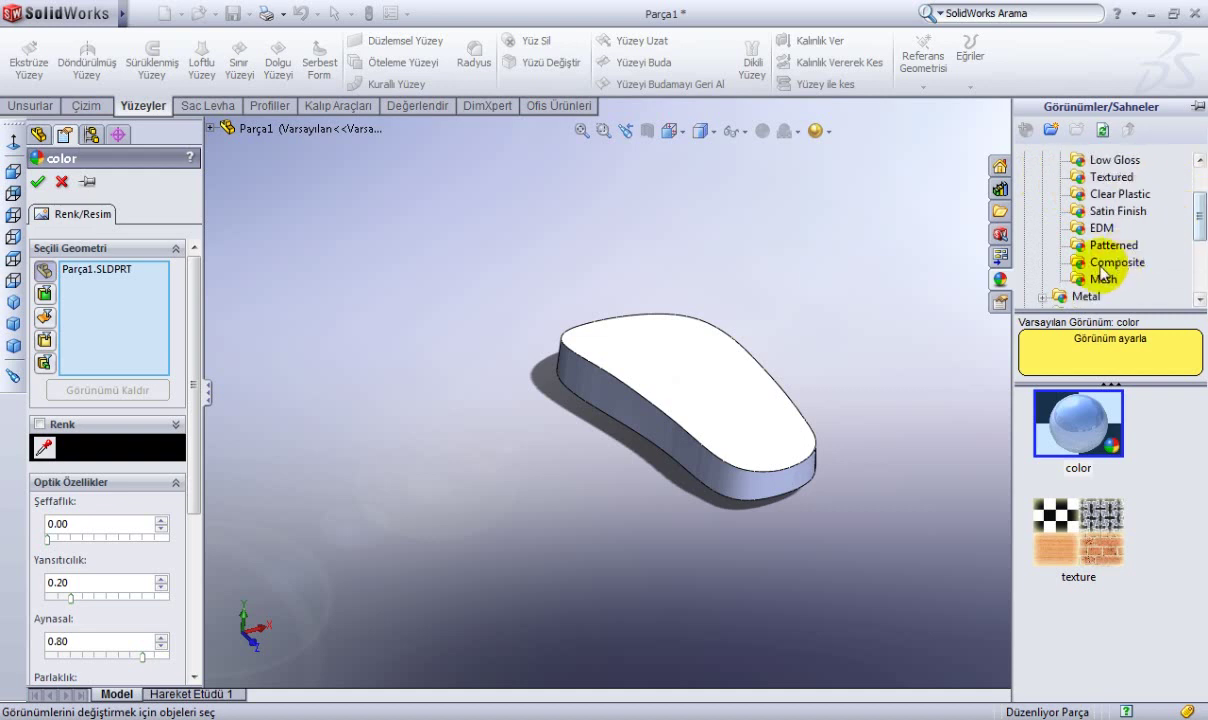
pyautogui.click(1080, 262)
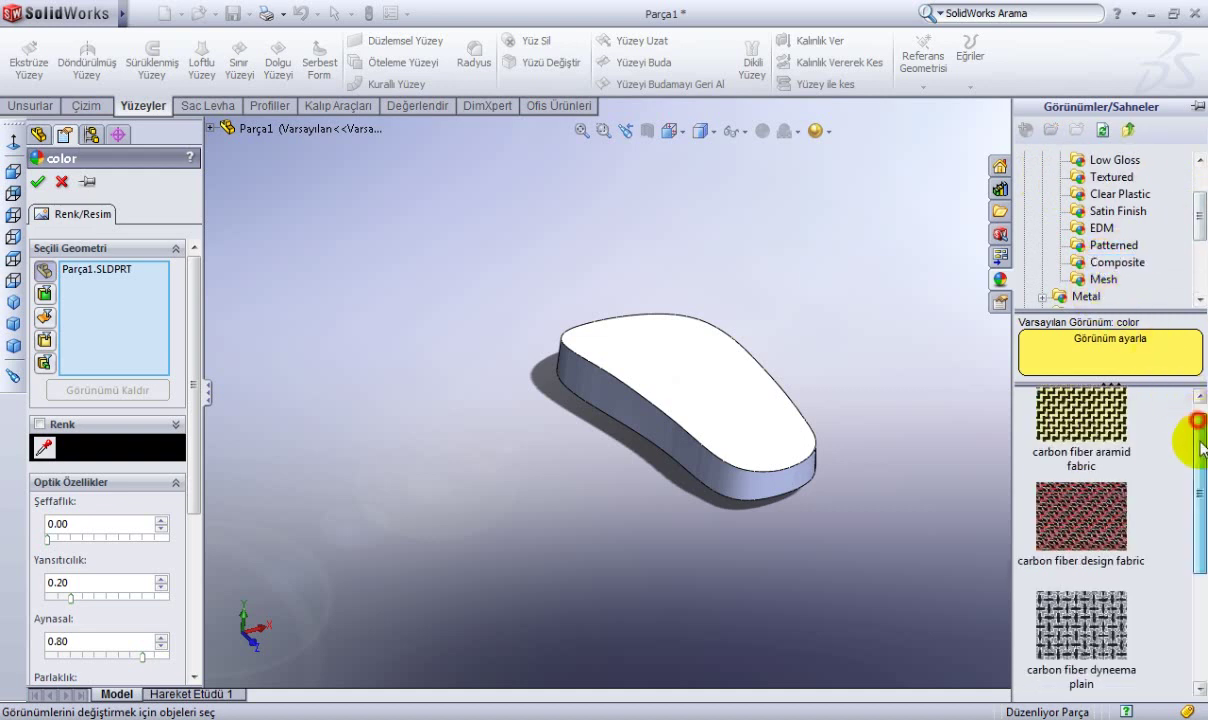
pyautogui.moveTo(1198, 423)
pyautogui.mouseDown()
pyautogui.moveTo(1198, 563)
pyautogui.moveTo(1196, 418)
pyautogui.mouseUp()
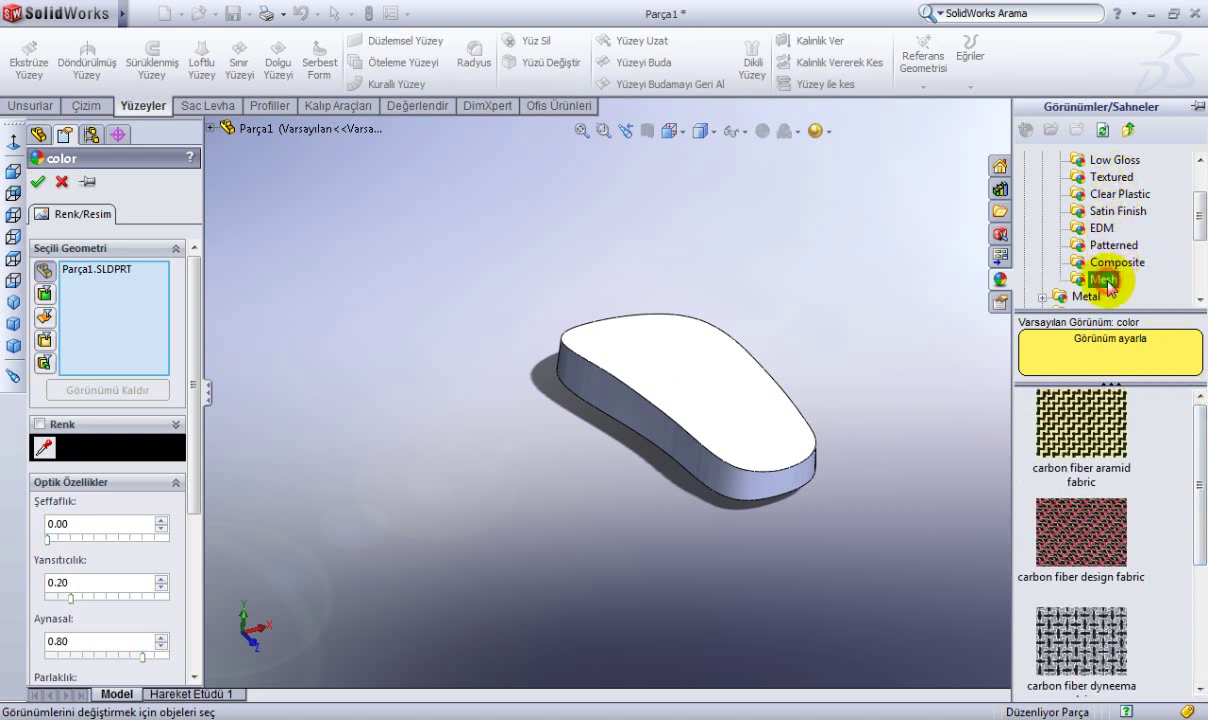
pyautogui.click(1112, 245)
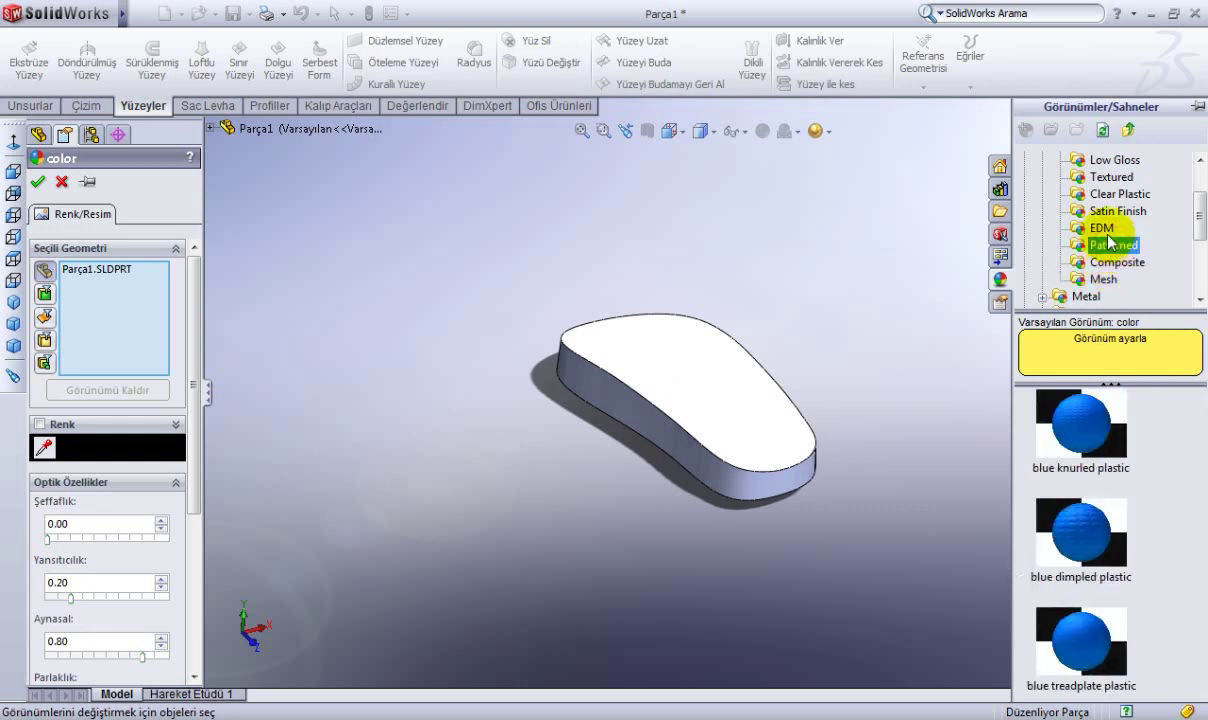
pyautogui.click(1105, 228)
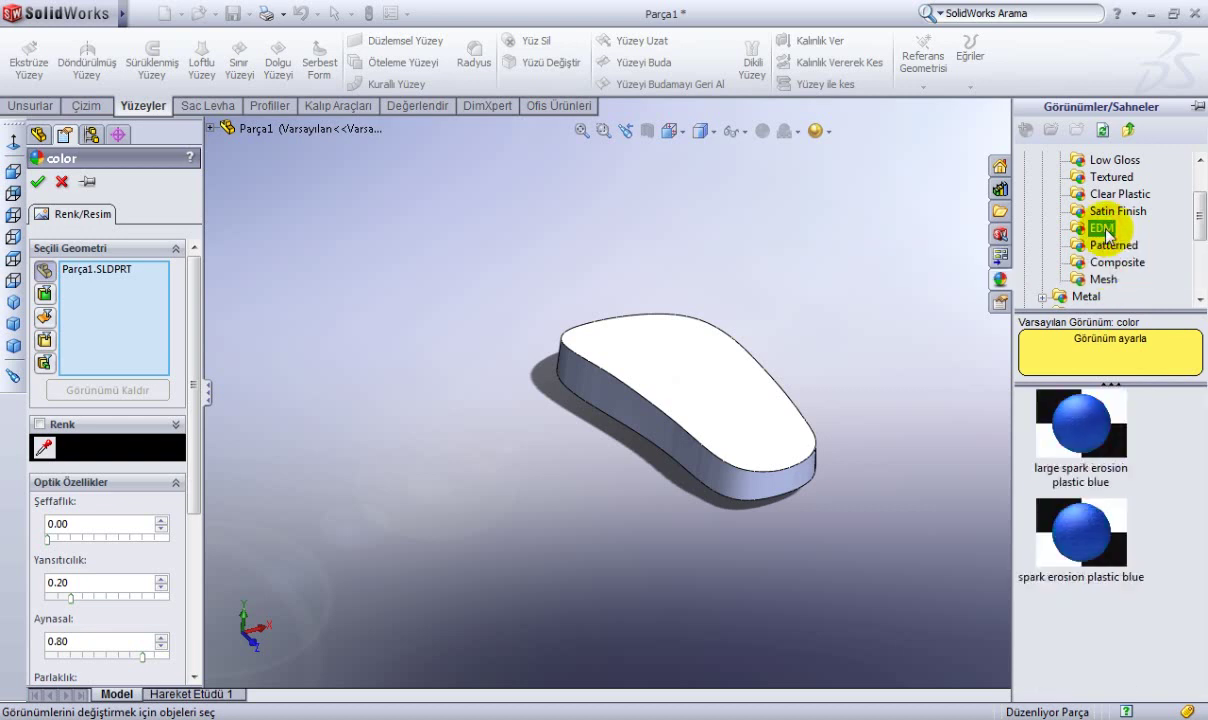
pyautogui.click(1120, 210)
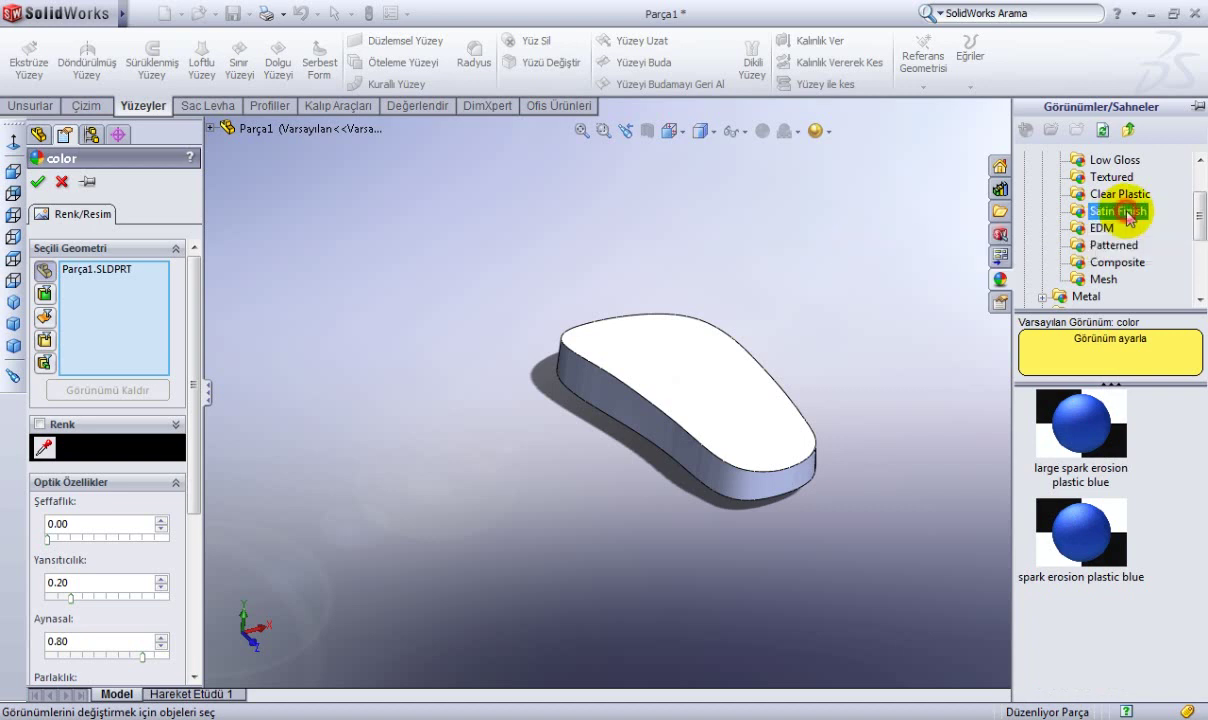
pyautogui.click(1124, 195)
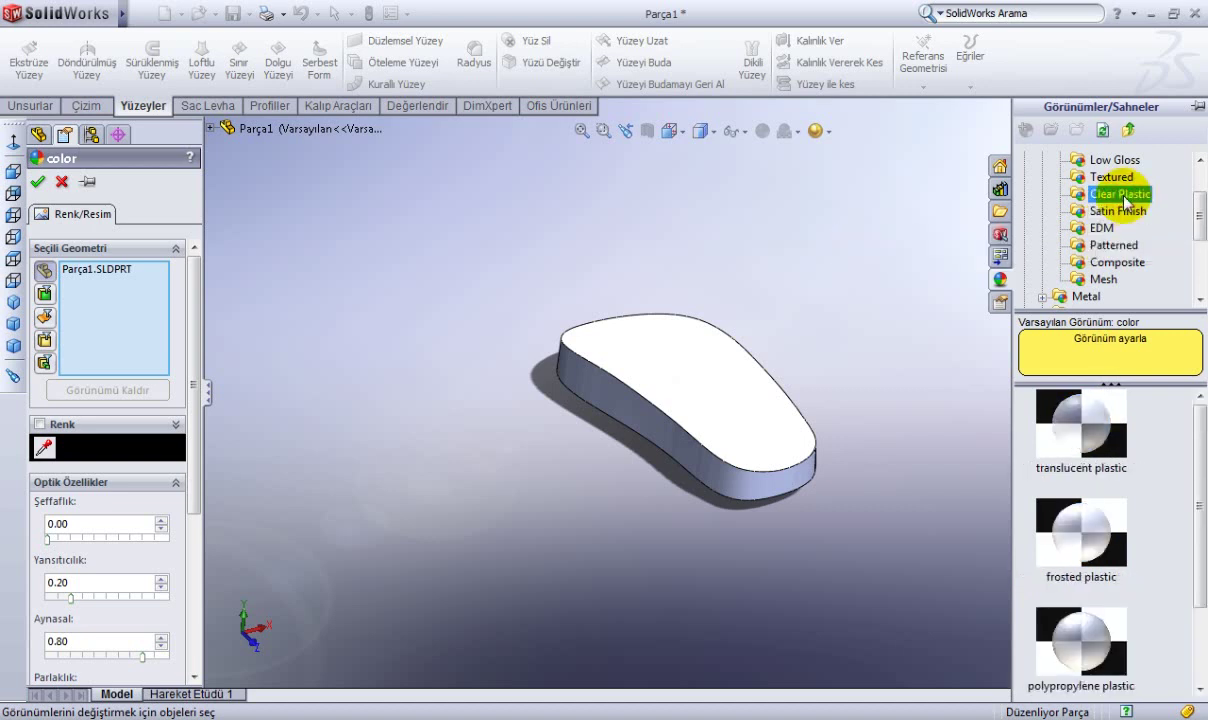
# Pick 'red high gloss plastic' from the High Gloss plastics and accept it.
pyautogui.click(1119, 178)
pyautogui.click(1122, 162)
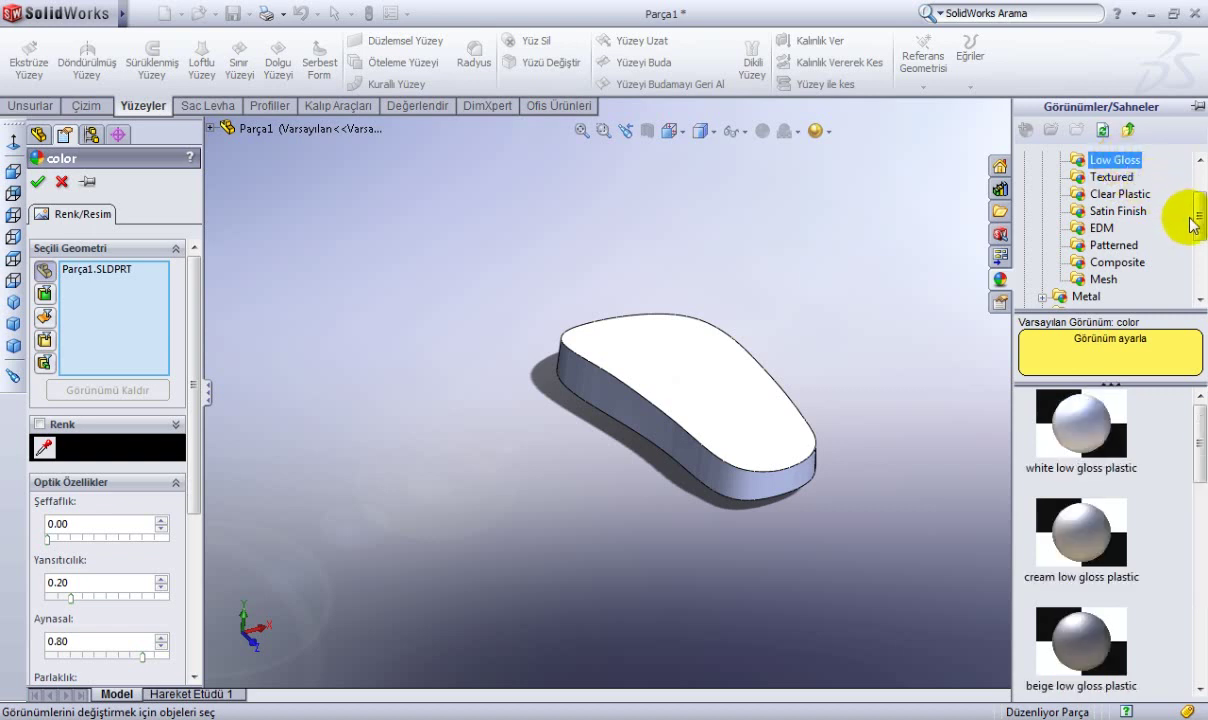
pyautogui.moveTo(1199, 221); pyautogui.dragTo(1199, 183)
pyautogui.click(1120, 212)
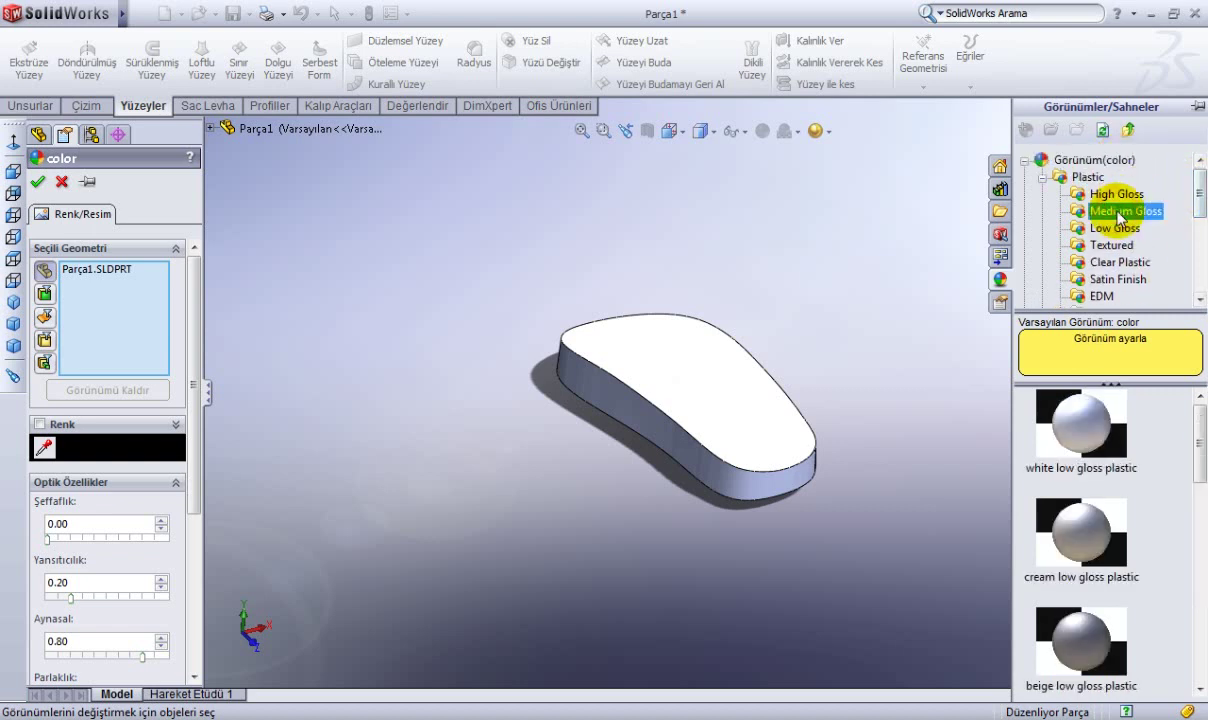
pyautogui.click(1122, 195)
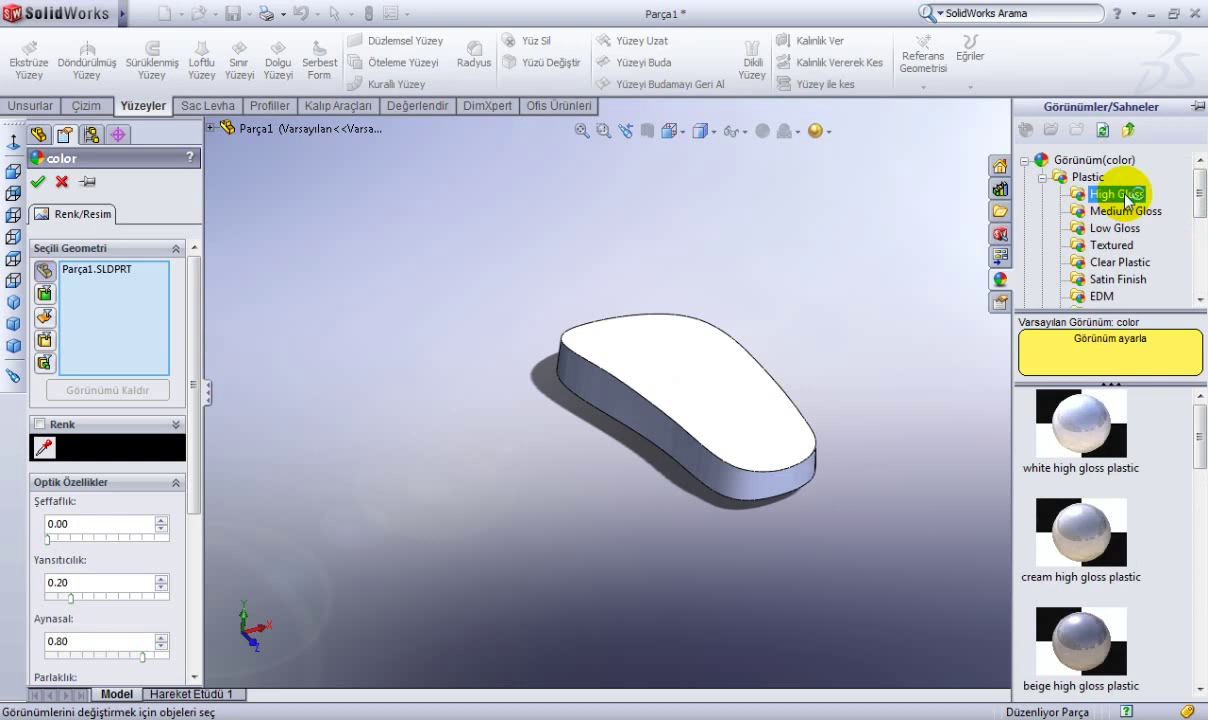
pyautogui.moveTo(1199, 432)
pyautogui.mouseDown()
pyautogui.moveTo(1199, 612)
pyautogui.moveTo(1200, 582)
pyautogui.mouseUp()
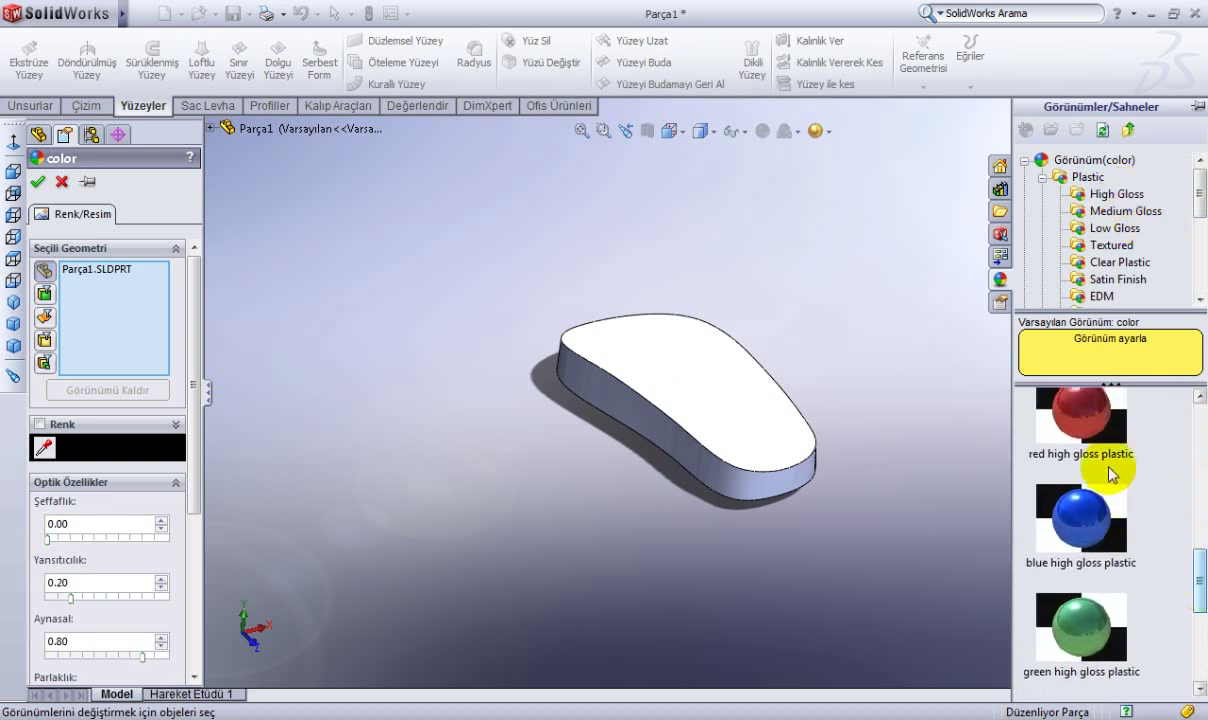
pyautogui.click(1088, 416)
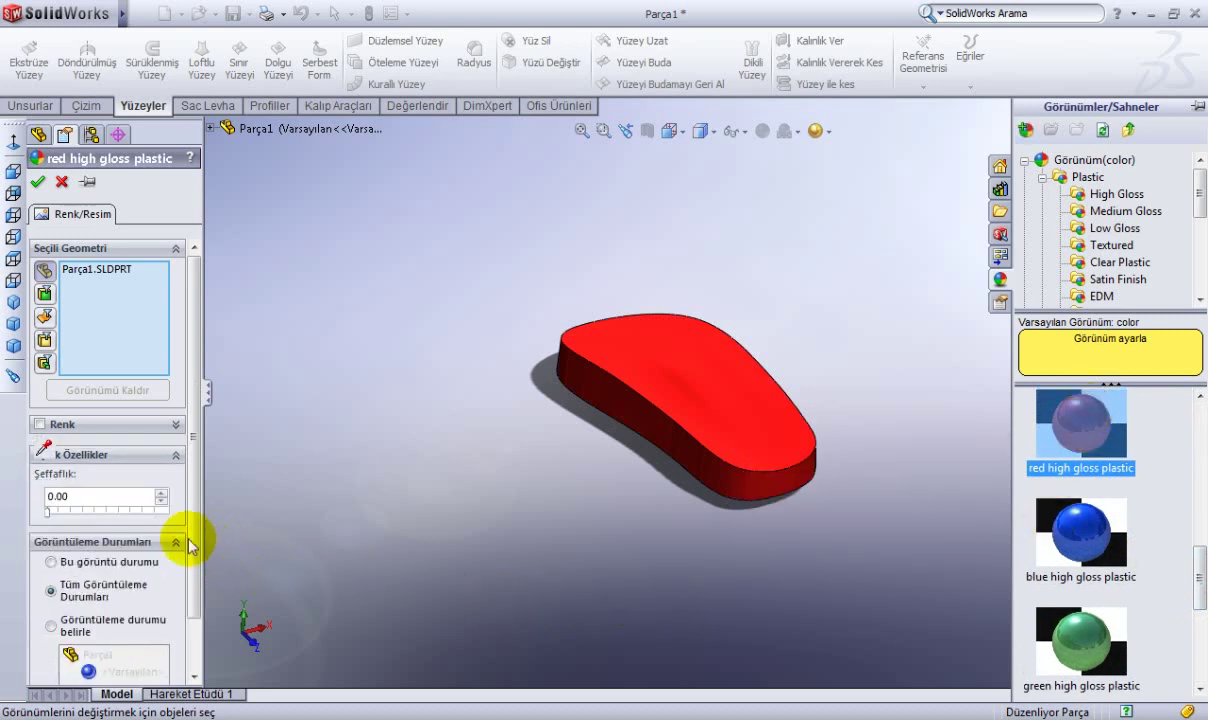
pyautogui.moveTo(190, 531); pyautogui.dragTo(190, 605)
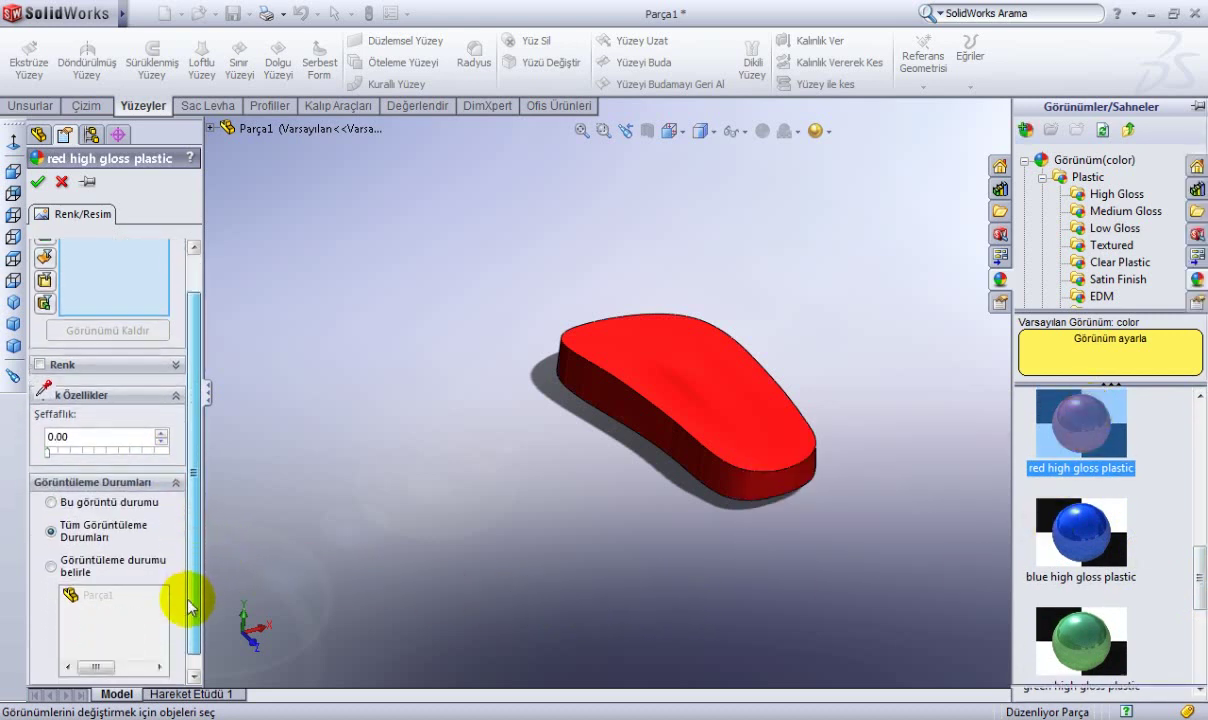
pyautogui.scroll(2, 167, 520)
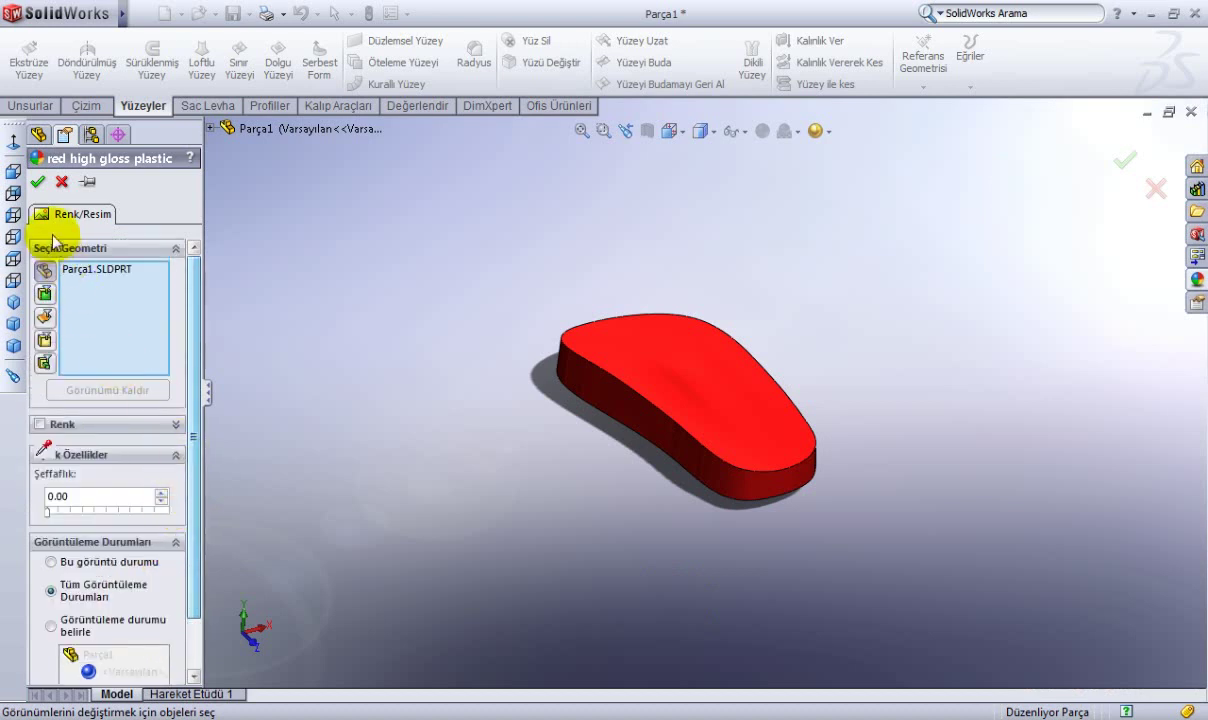
pyautogui.click(37, 181)
# Switch the red part to the Isometric view and orbit it to a new angle.
pyautogui.click(401, 249)
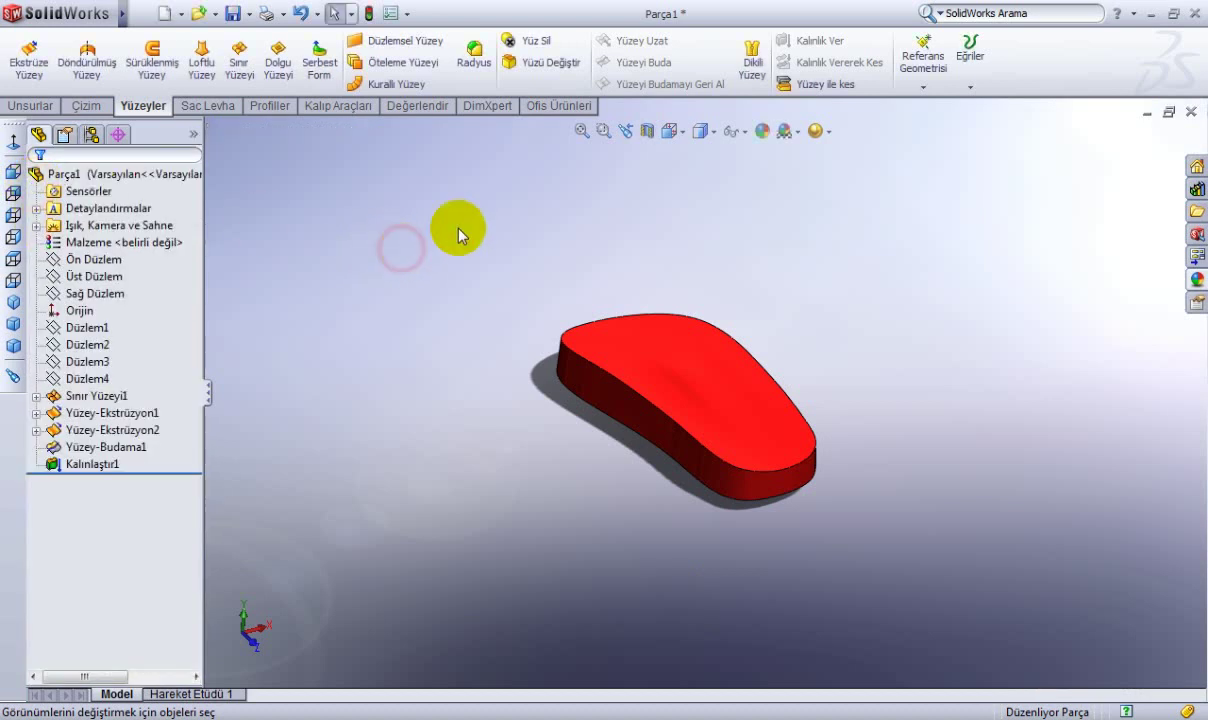
pyautogui.click(670, 131)
pyautogui.click(720, 155)
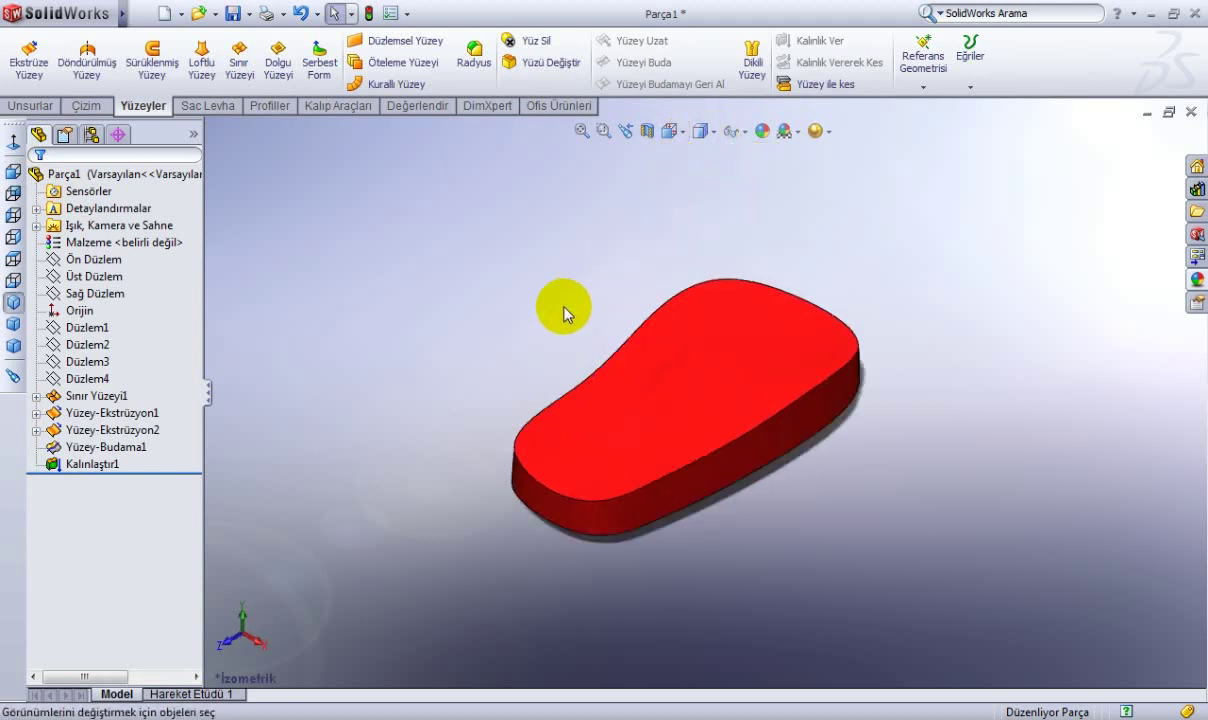
pyautogui.moveTo(563, 313)
pyautogui.mouseDown(button='middle')
pyautogui.moveTo(681, 379)
pyautogui.moveTo(812, 319)
pyautogui.moveTo(793, 332)
pyautogui.mouseUp(button='middle')
# Apply the Courtyard scene and rotate the part to show more of its top face.
pyautogui.click(800, 133)
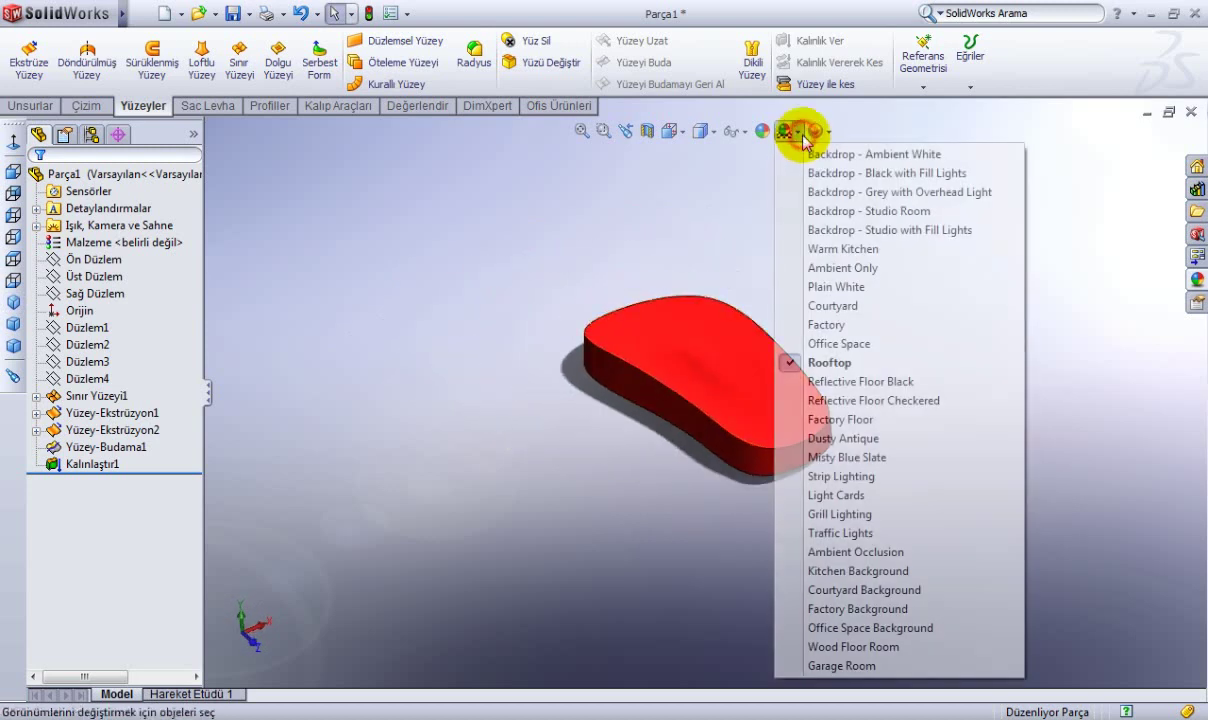
pyautogui.click(836, 306)
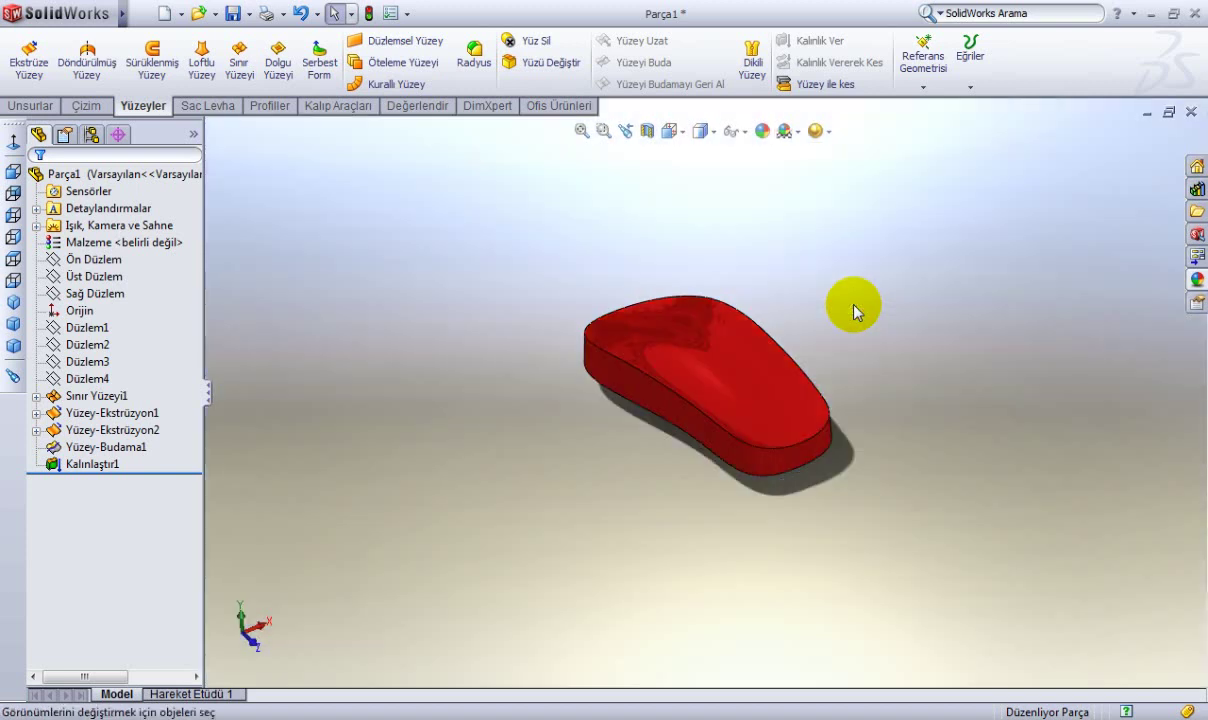
pyautogui.moveTo(853, 311); pyautogui.dragTo(714, 396, button='middle')
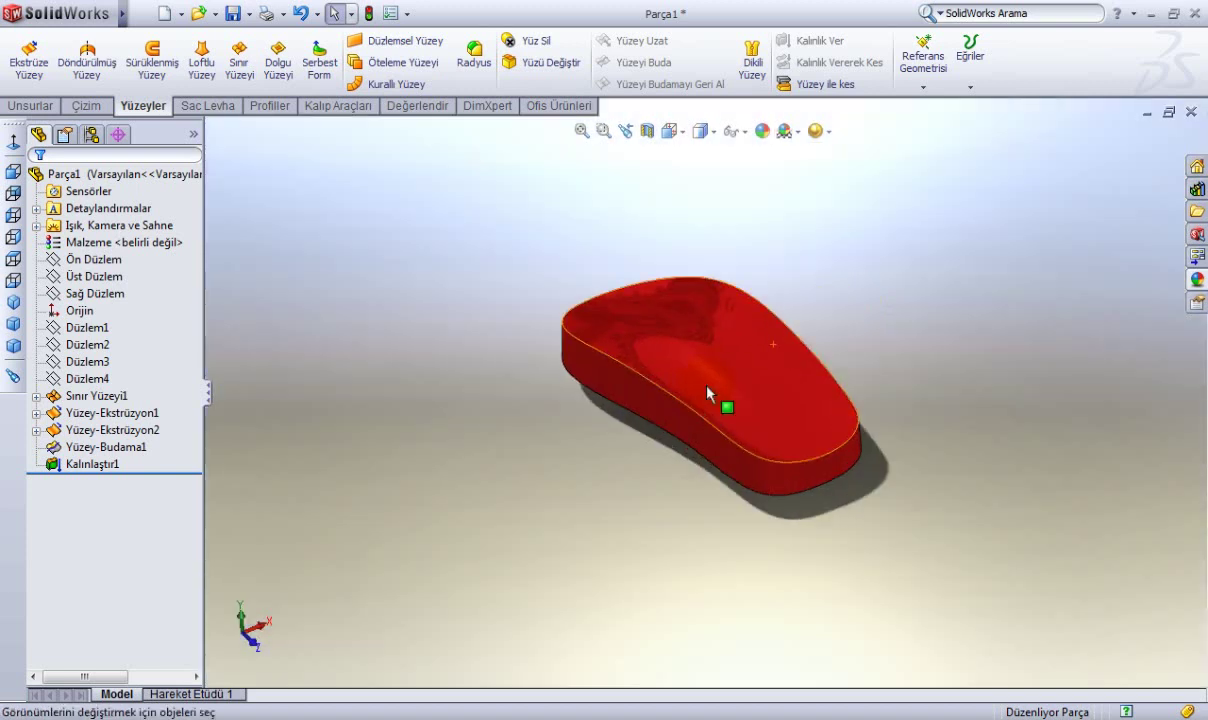
pyautogui.moveTo(539, 377); pyautogui.dragTo(445, 330)
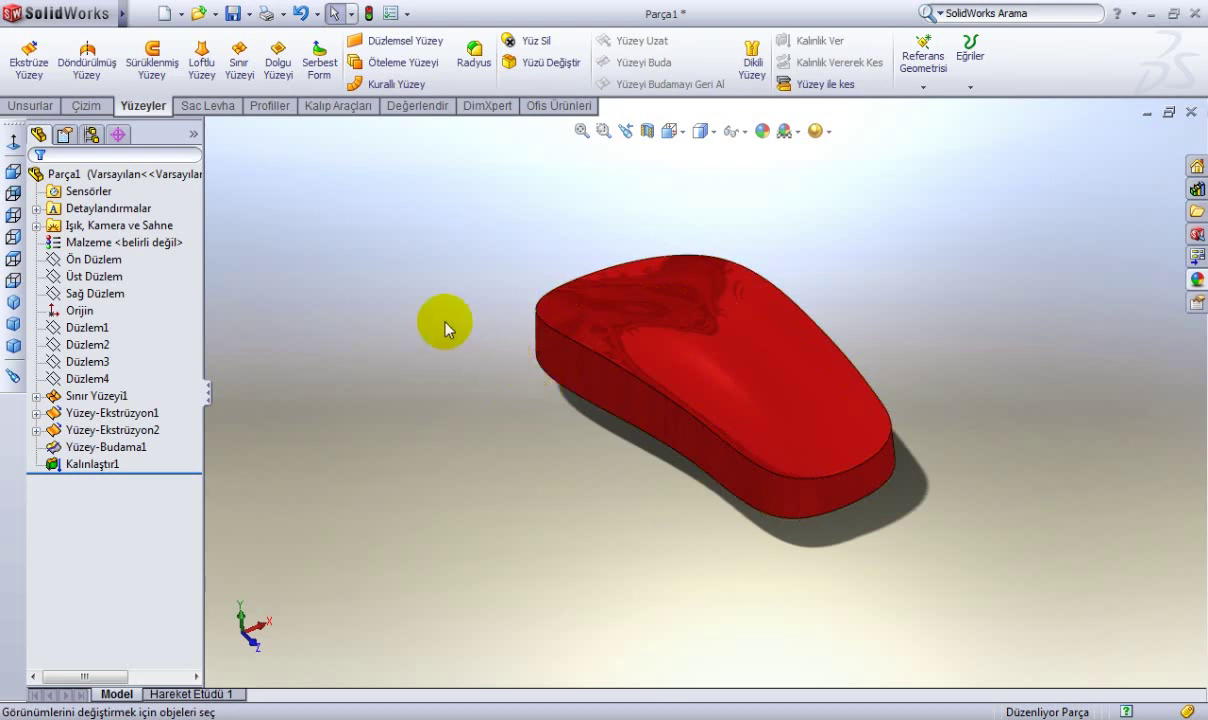
# Load the PhotoWorks add-in from the SolidWorks Office list on the Ofis Ürünleri tab.
pyautogui.click(552, 104)
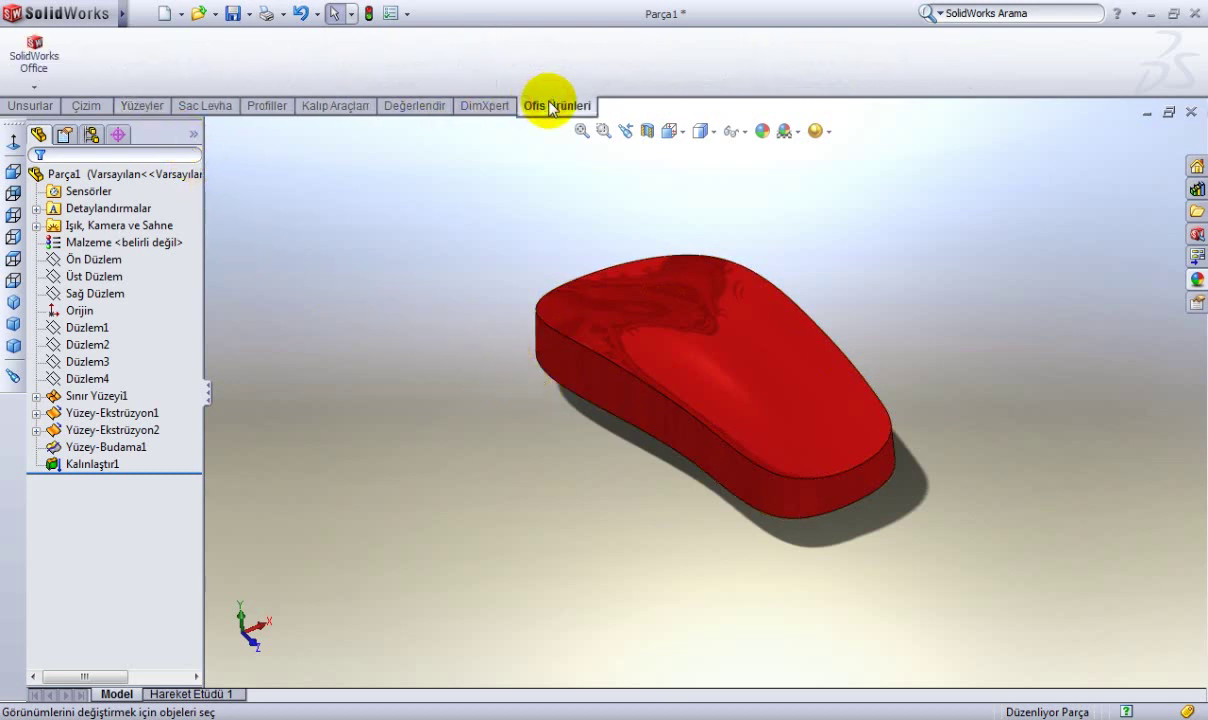
pyautogui.click(35, 89)
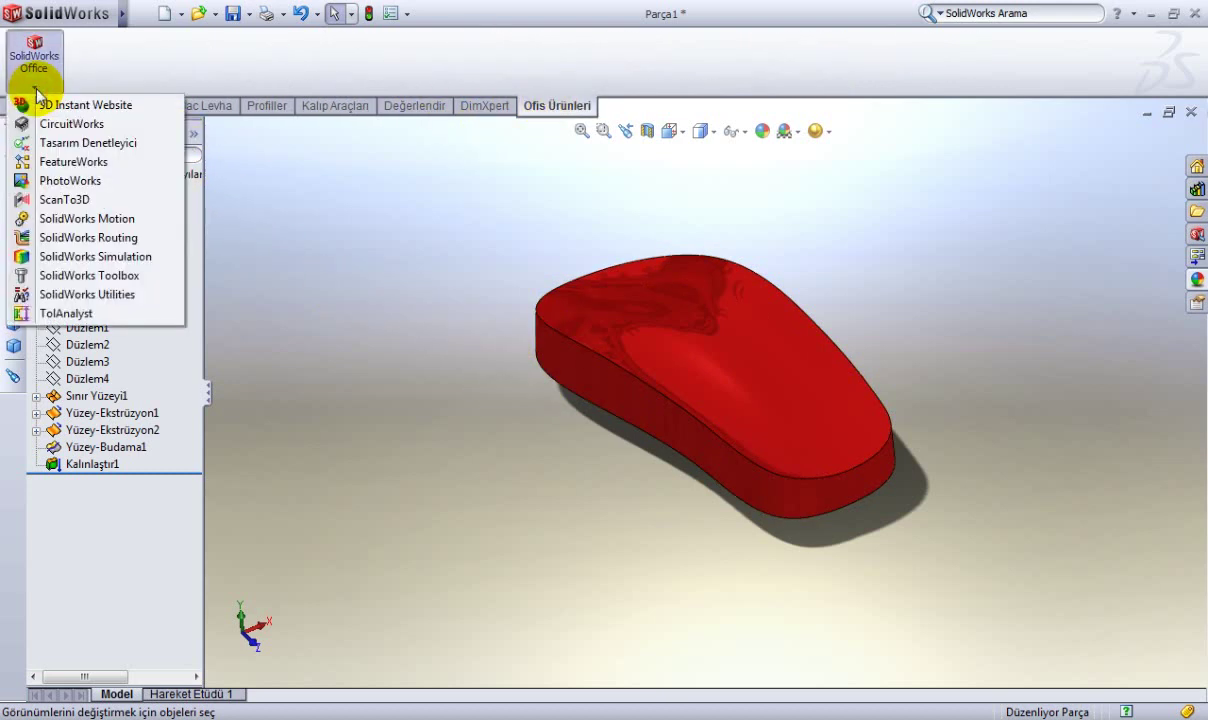
pyautogui.click(55, 180)
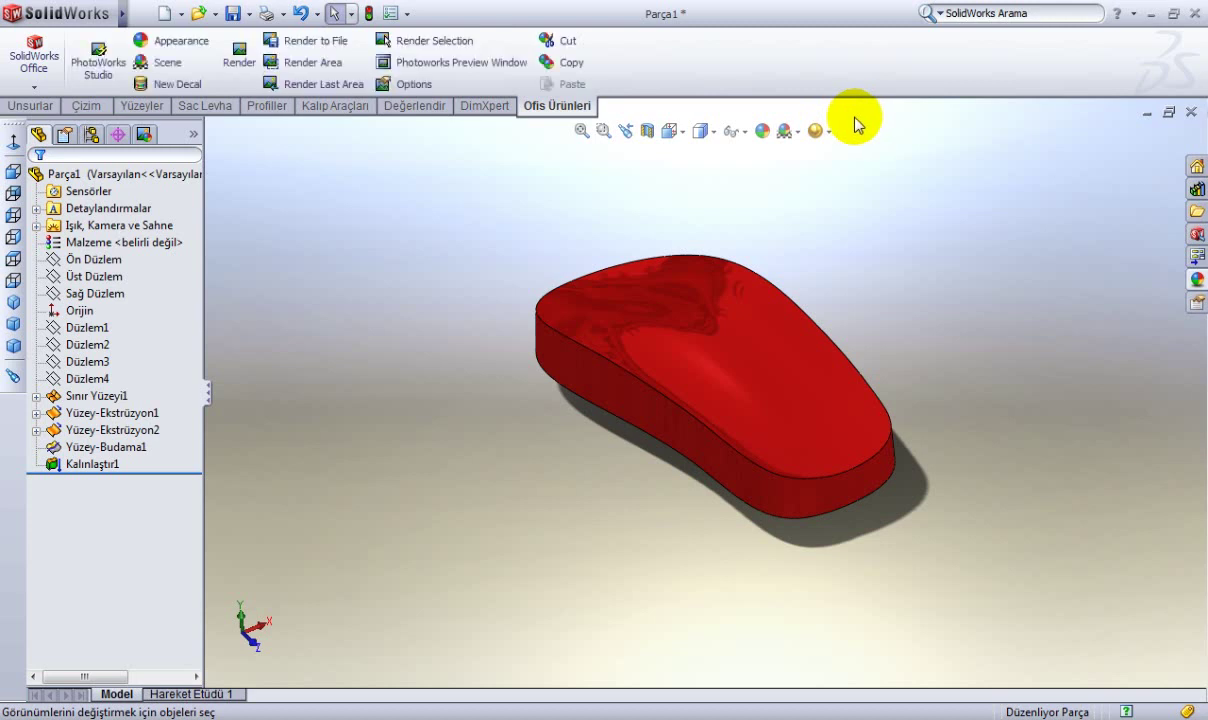
pyautogui.click(822, 130)
pyautogui.click(895, 254)
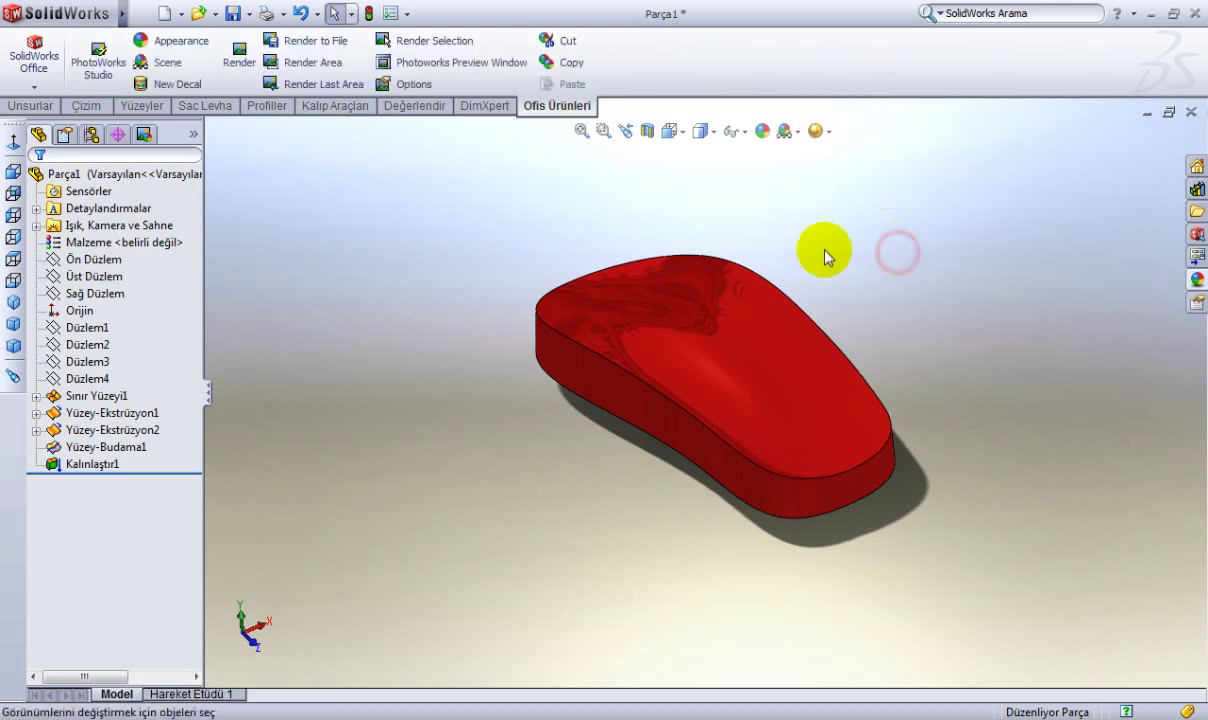
# Render a PhotoWorks area around the red part, then orbit to another angle.
pyautogui.click(296, 66)
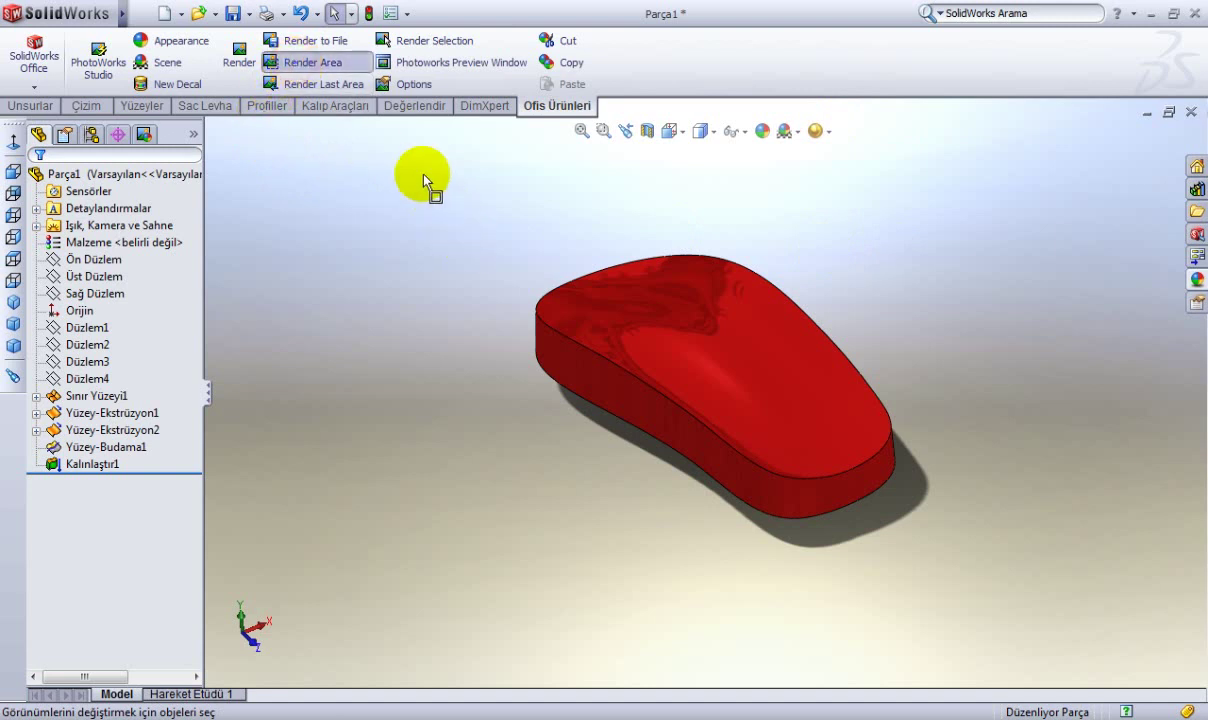
pyautogui.moveTo(393, 147); pyautogui.dragTo(1043, 598)
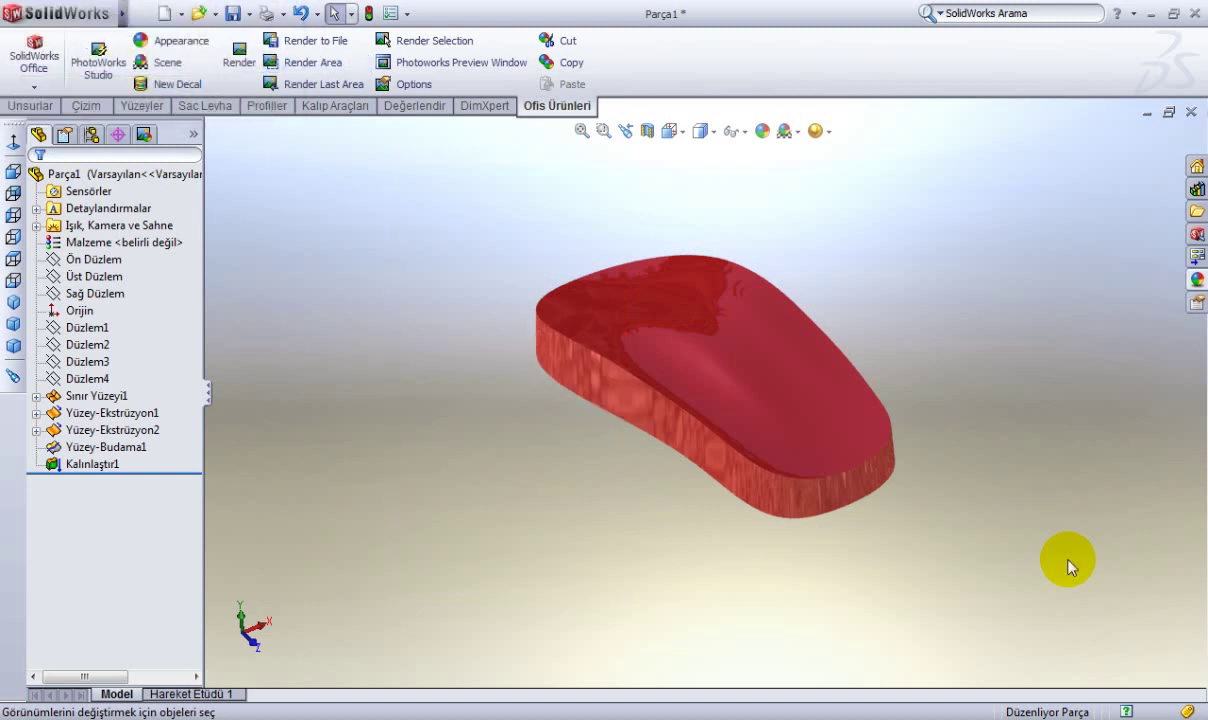
pyautogui.moveTo(879, 375)
pyautogui.mouseDown(button='middle')
pyautogui.moveTo(977, 289)
pyautogui.moveTo(870, 336)
pyautogui.moveTo(857, 372)
pyautogui.moveTo(862, 383)
pyautogui.moveTo(879, 356)
pyautogui.moveTo(903, 410)
pyautogui.moveTo(886, 418)
pyautogui.mouseUp(button='middle')
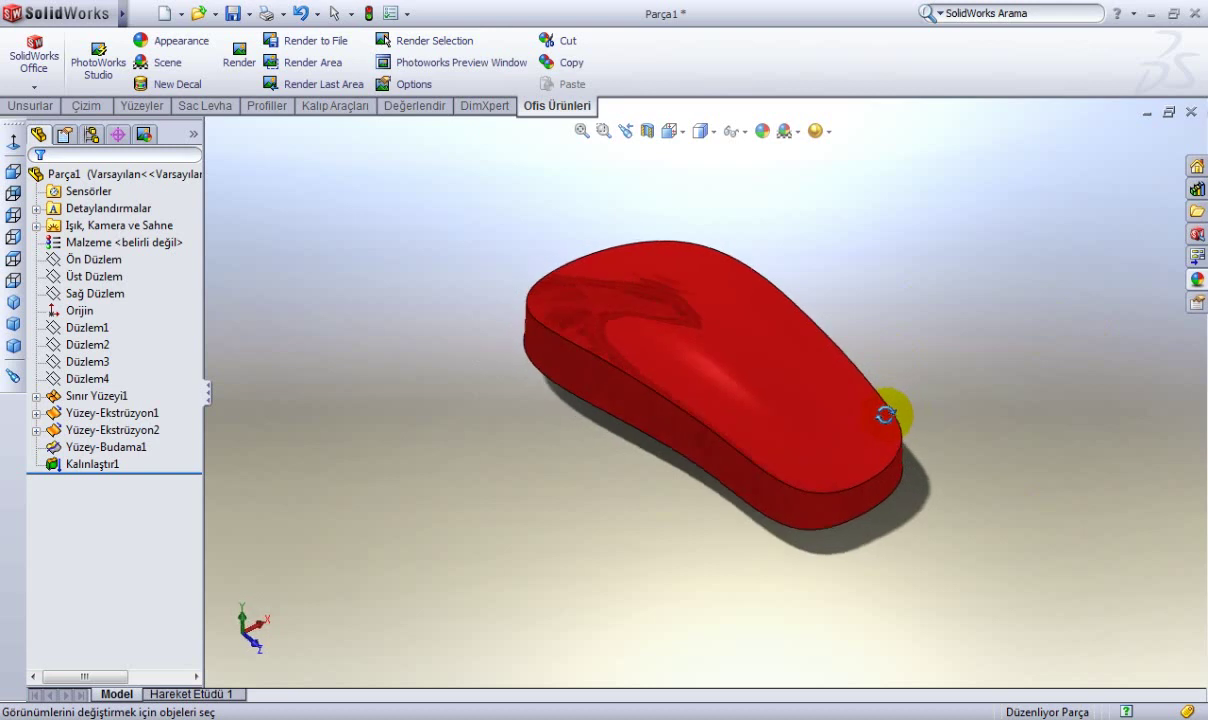
# Save the model on the Desktop as Terlik with type Parça (*.prt;*.sldprt).
pyautogui.click(232, 16)
pyautogui.write('T')
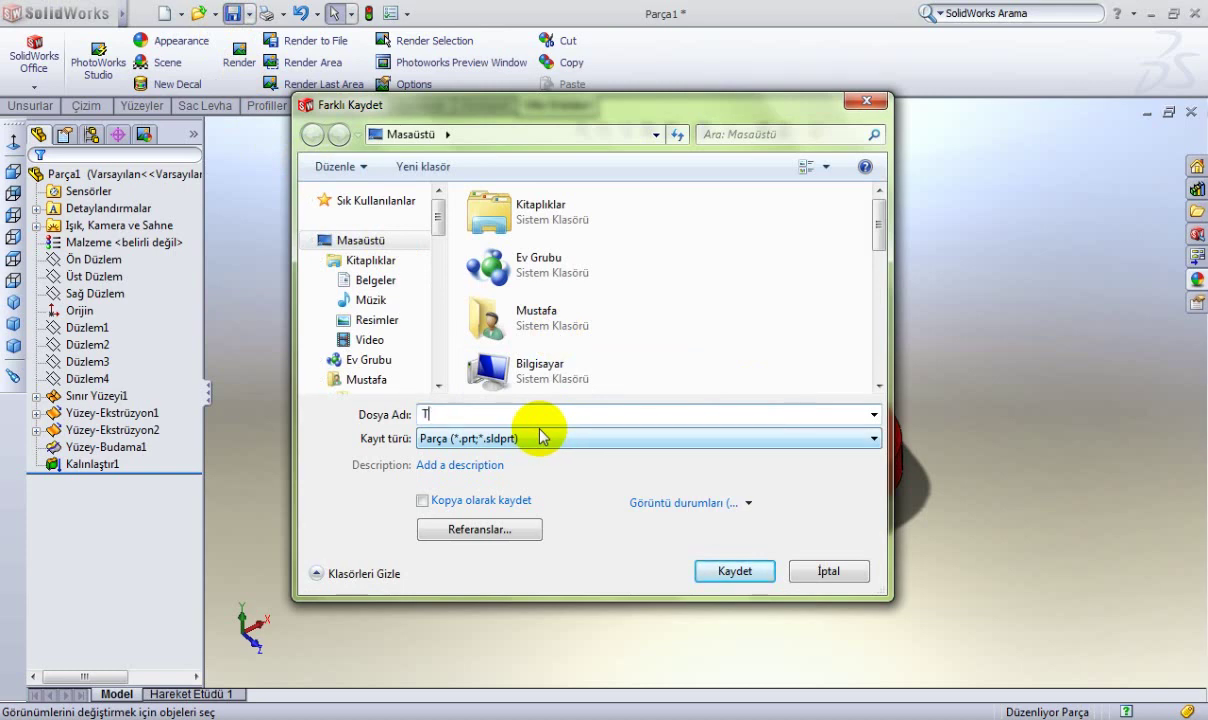
pyautogui.write('erlik')
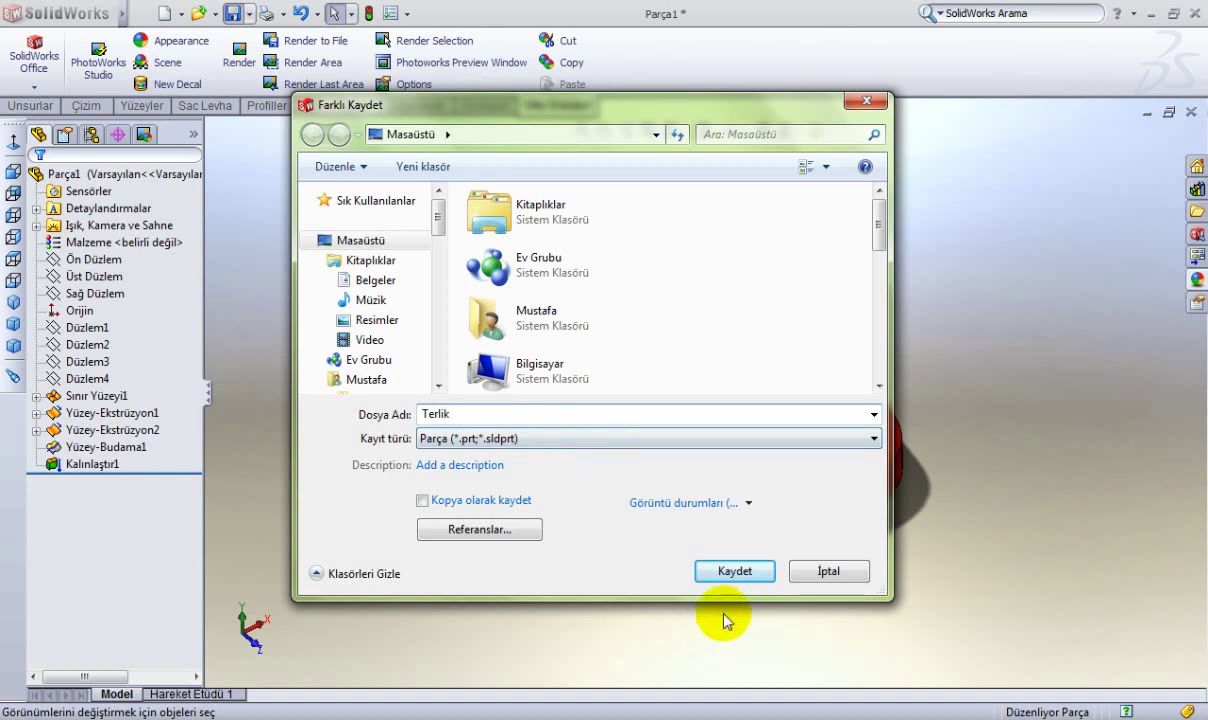
pyautogui.click(733, 572)
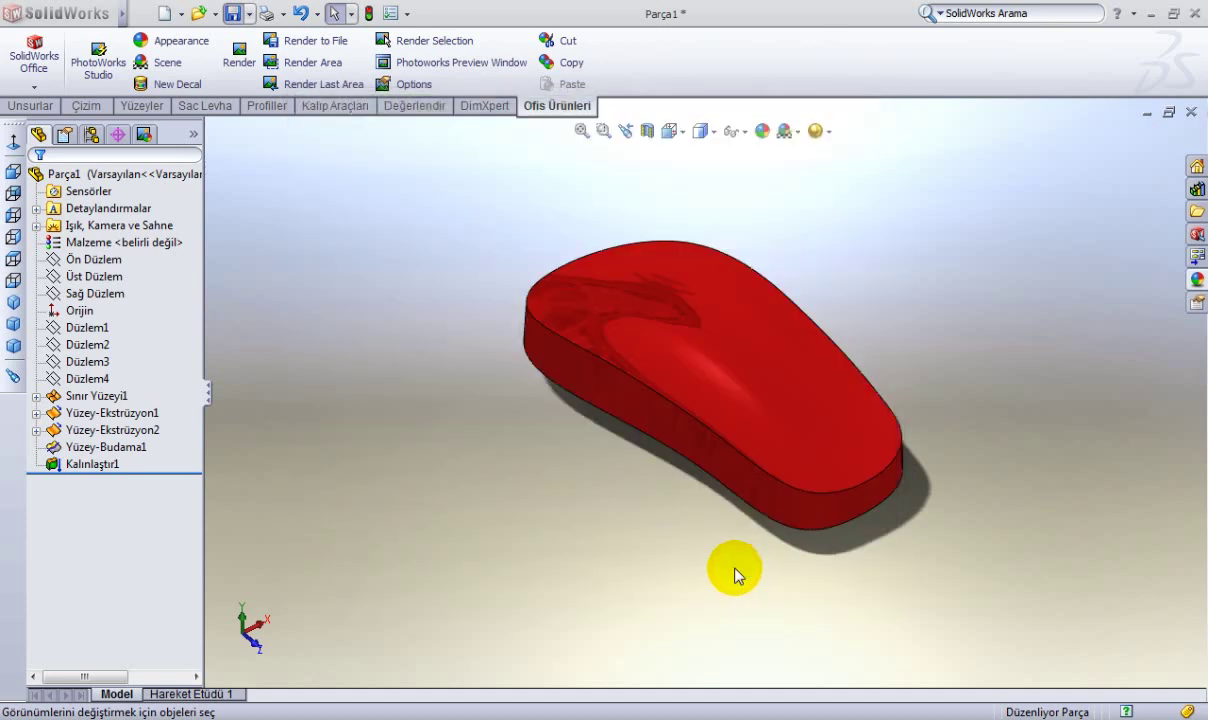